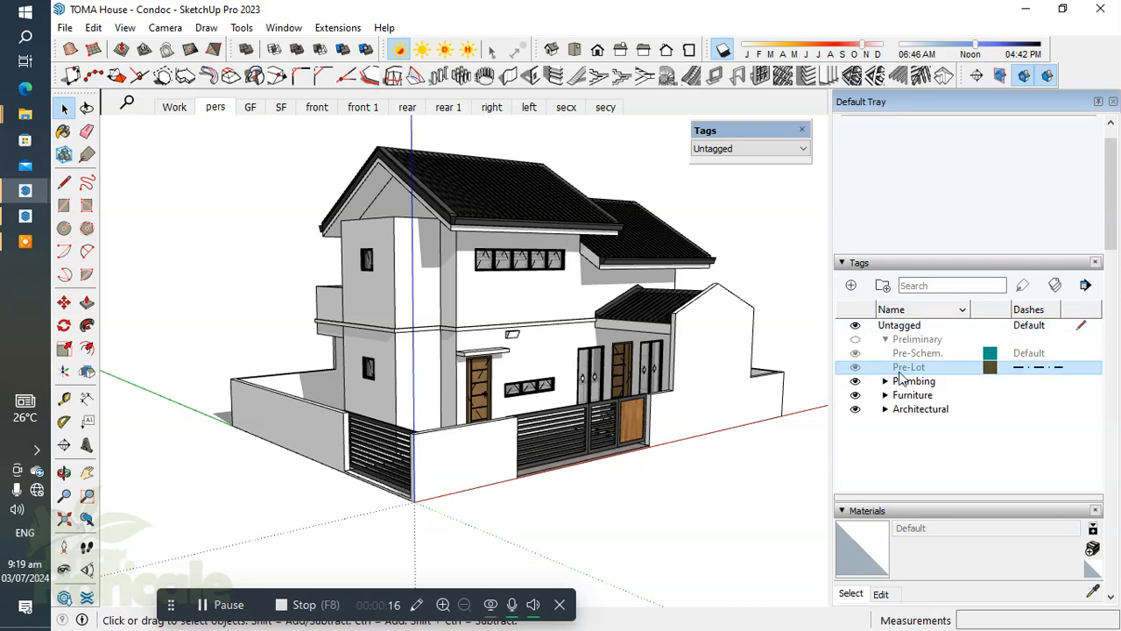
middle_drag(530, 326, 517, 351)
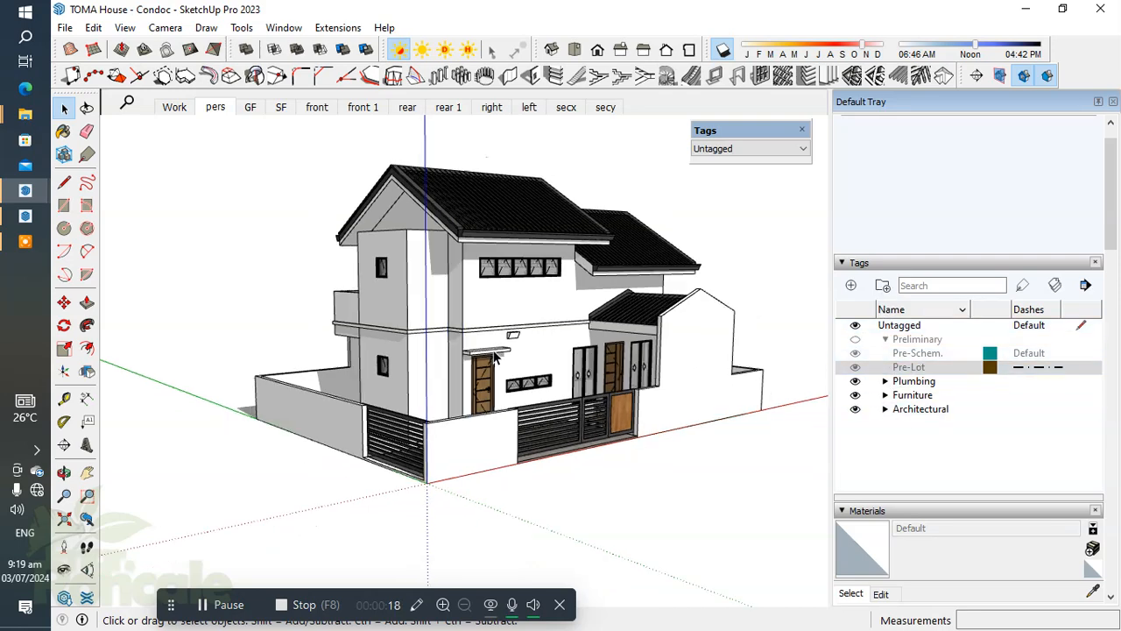
scroll(517, 340, down, 2)
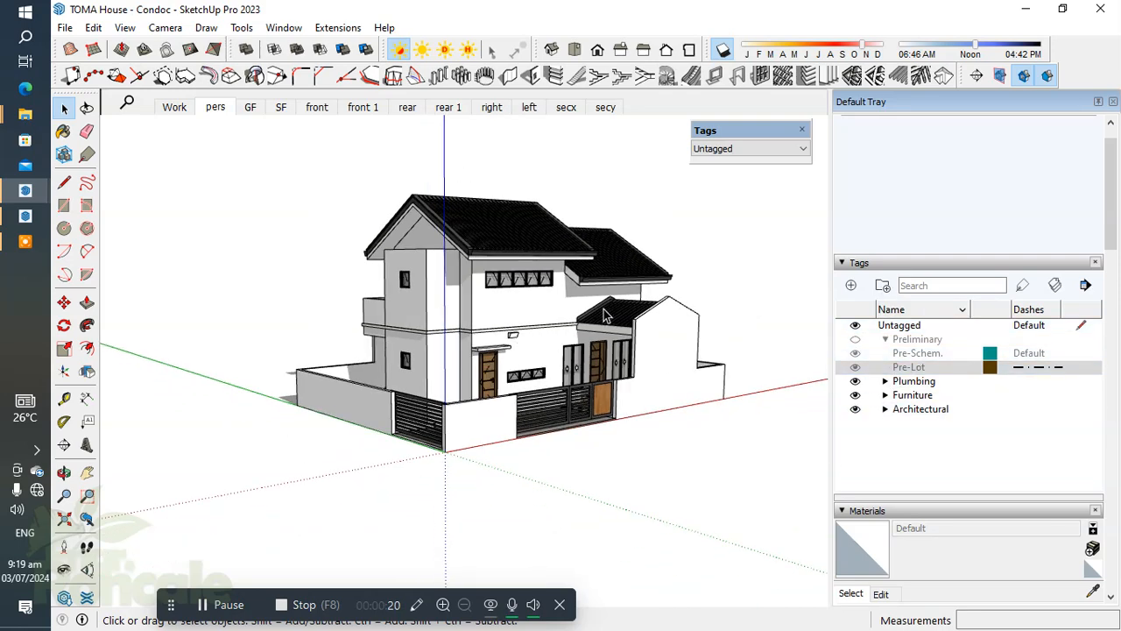
scroll(566, 282, up, 2)
middle_drag(554, 315, 563, 355)
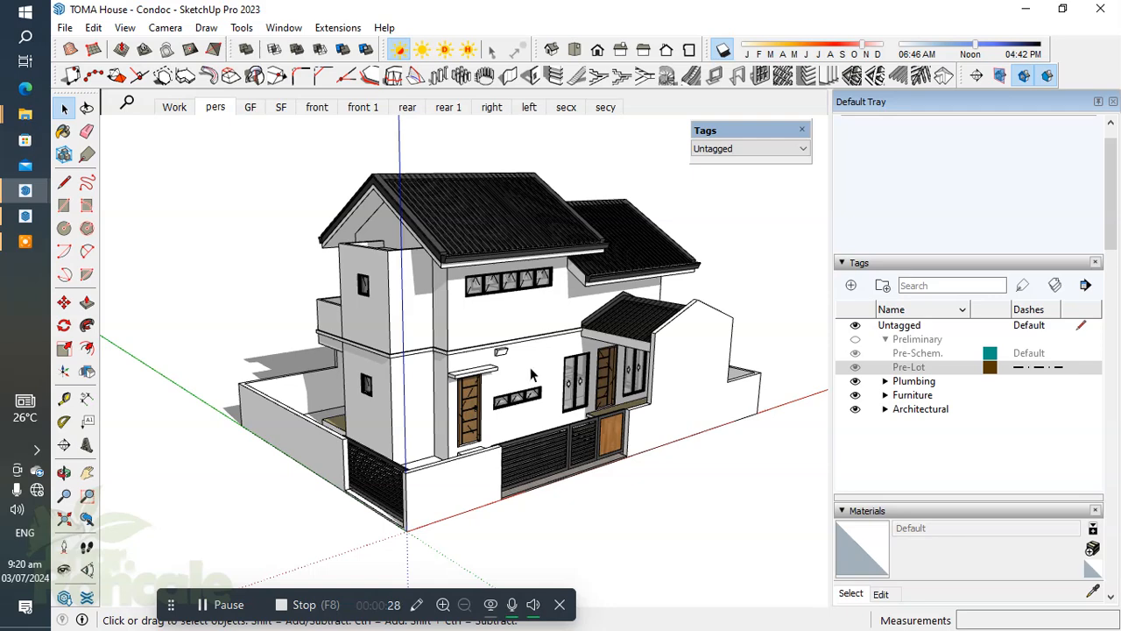
Switch to the LayOut document Condoc-TOMA House 01 and make the Drawing Title layer active.
click(88, 253)
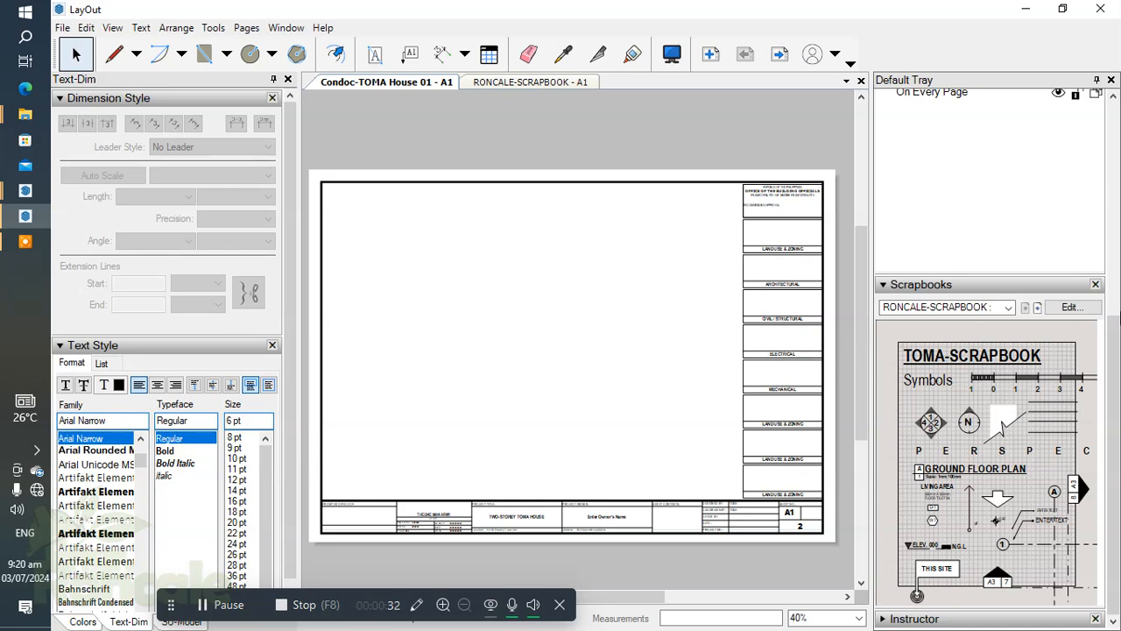
scroll(1119, 315, up, 3)
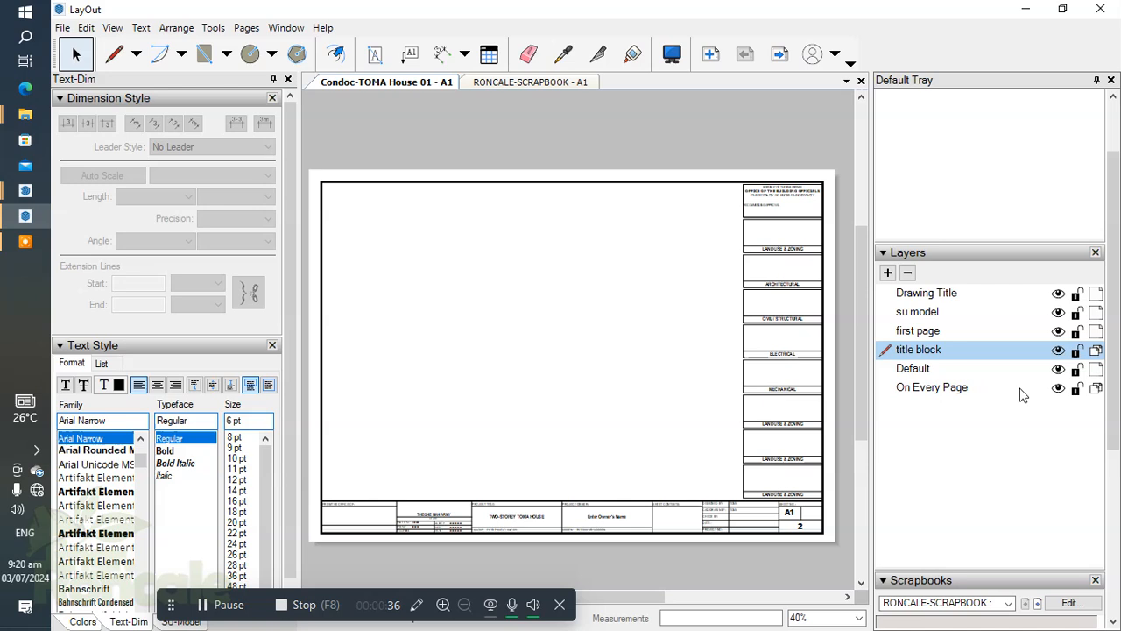
drag(455, 297, 625, 398)
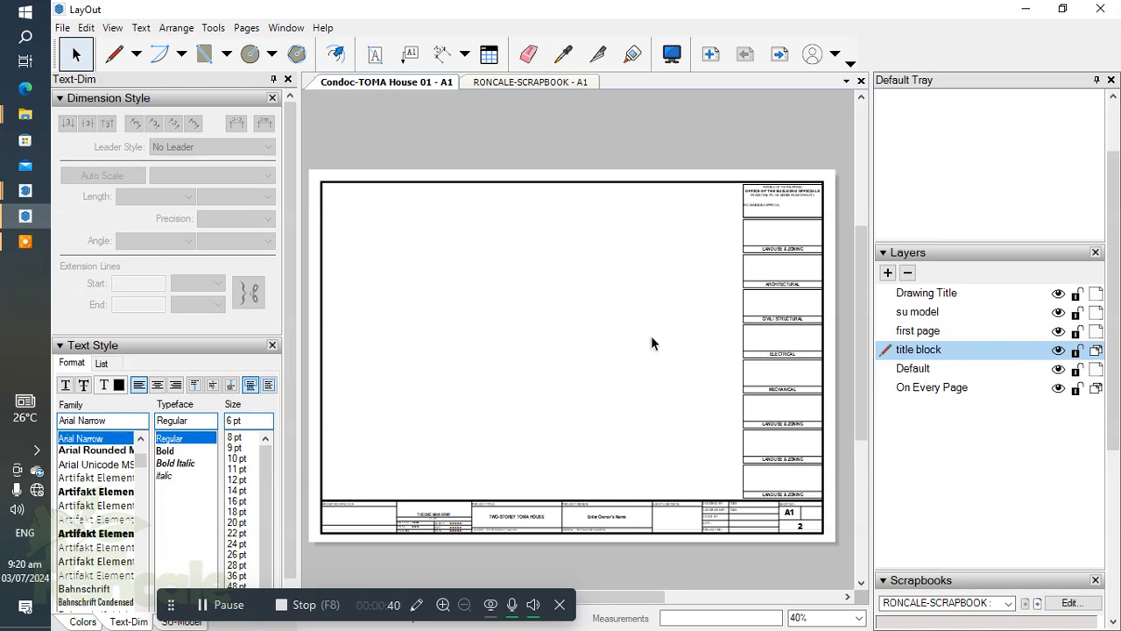
click(921, 294)
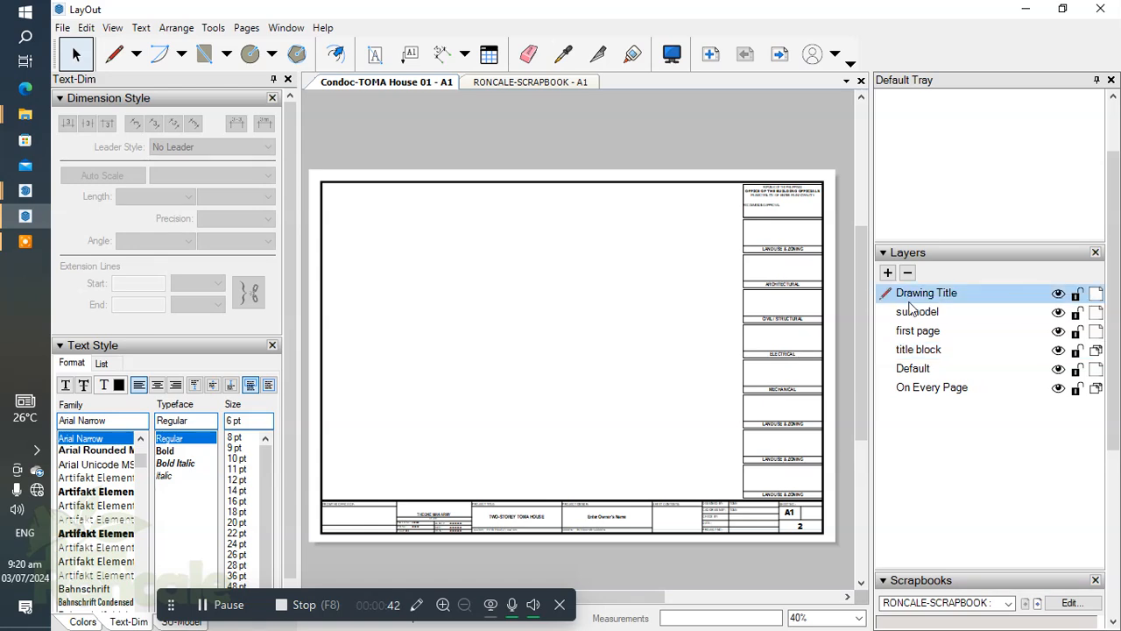
drag(518, 263, 653, 391)
Check pages A2 and A1 of the document, then examine the approval boxes along the side of sheet A1.
drag(1116, 368, 1117, 285)
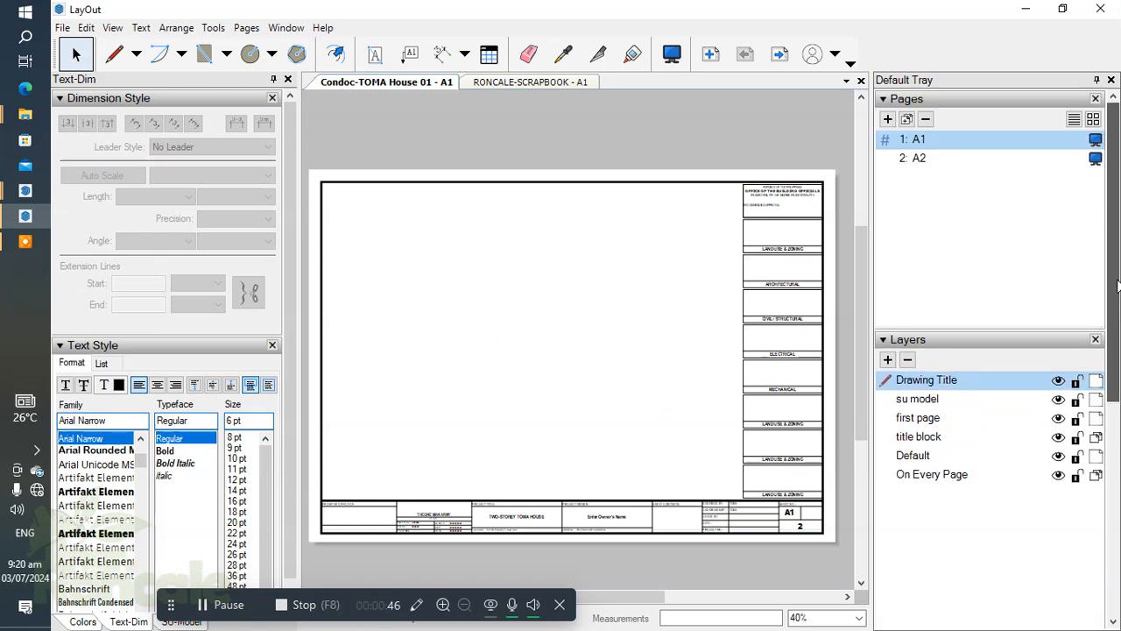
click(917, 162)
click(920, 139)
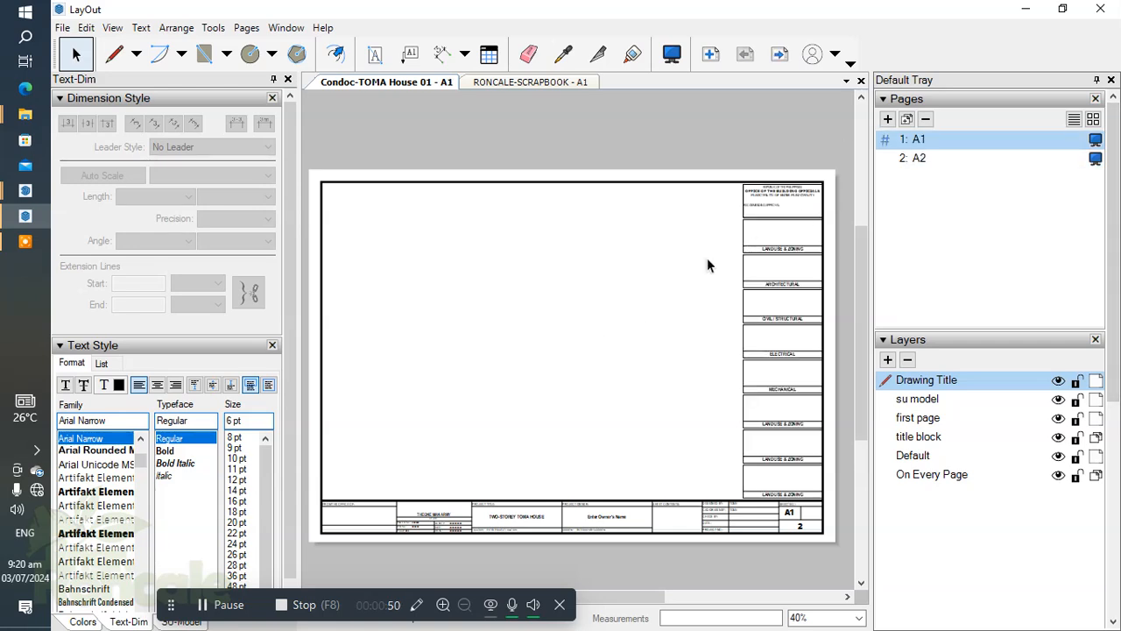
scroll(772, 363, up, 4)
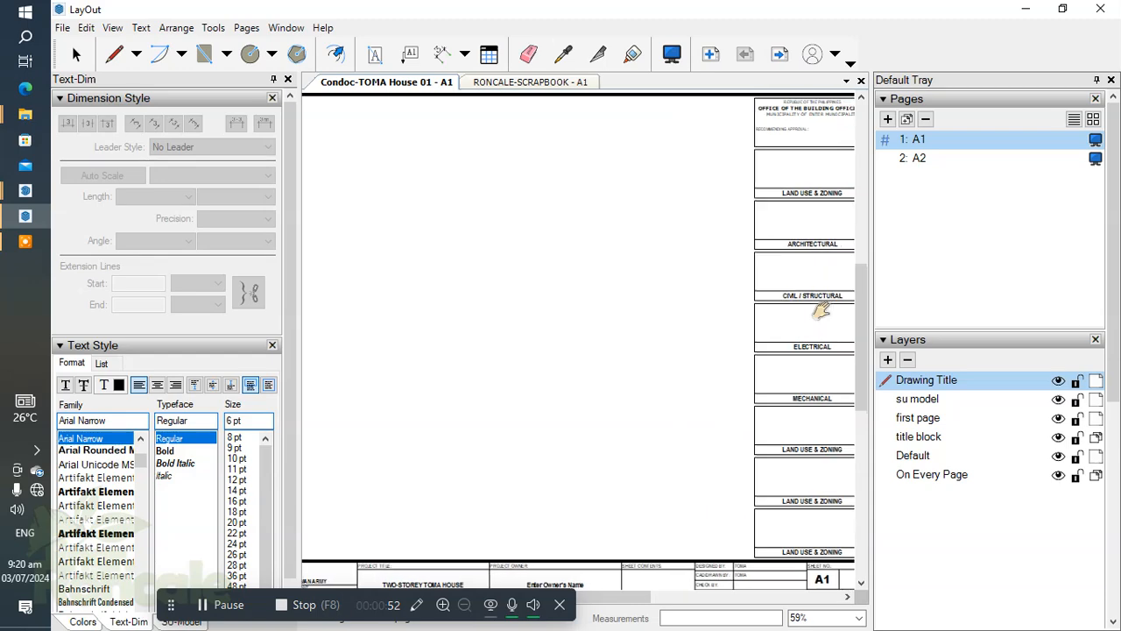
scroll(789, 317, down, 2)
scroll(750, 251, up, 6)
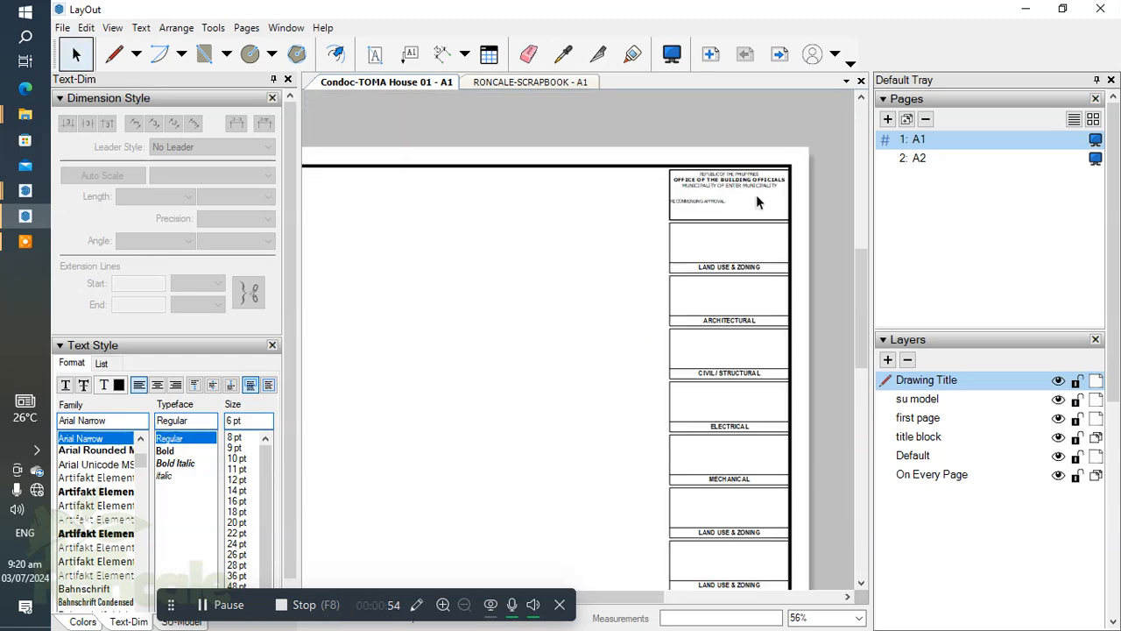
scroll(648, 158, down, 5)
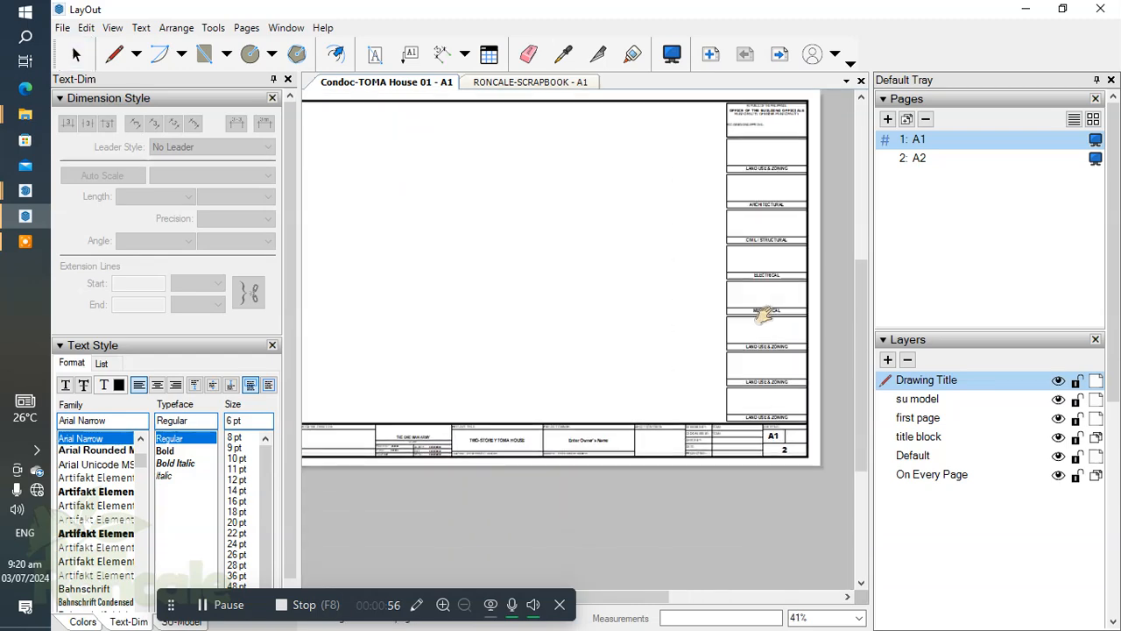
Examine the title block strip along the lower edge of sheet A1, including the project title and project owner fields.
scroll(718, 254, up, 2)
scroll(725, 423, up, 3)
scroll(724, 423, down, 2)
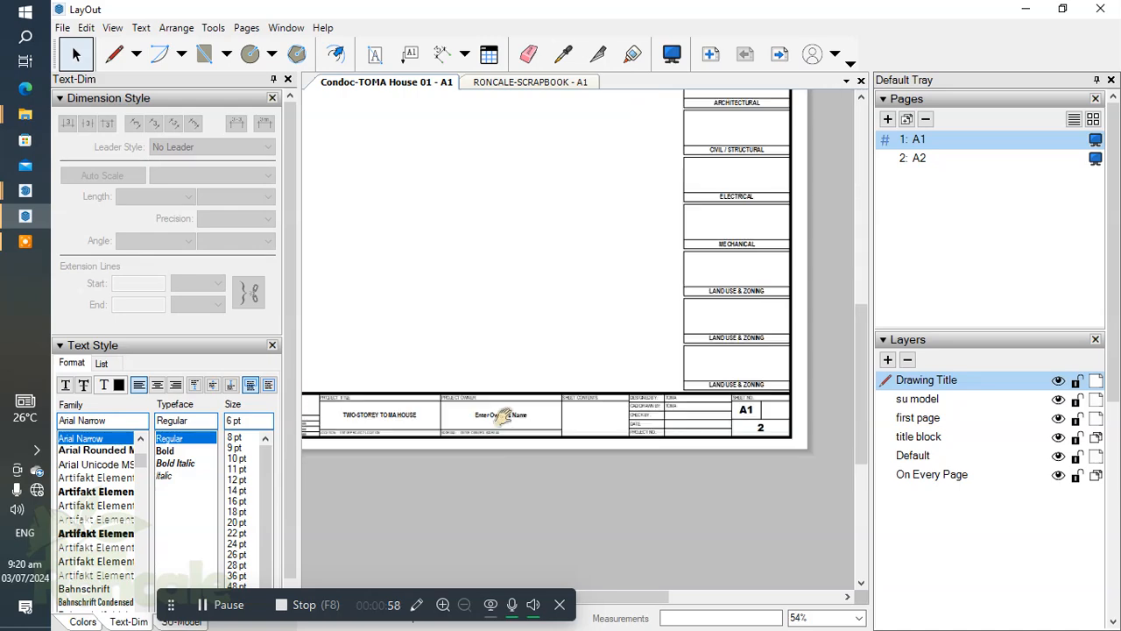
scroll(724, 423, up, 4)
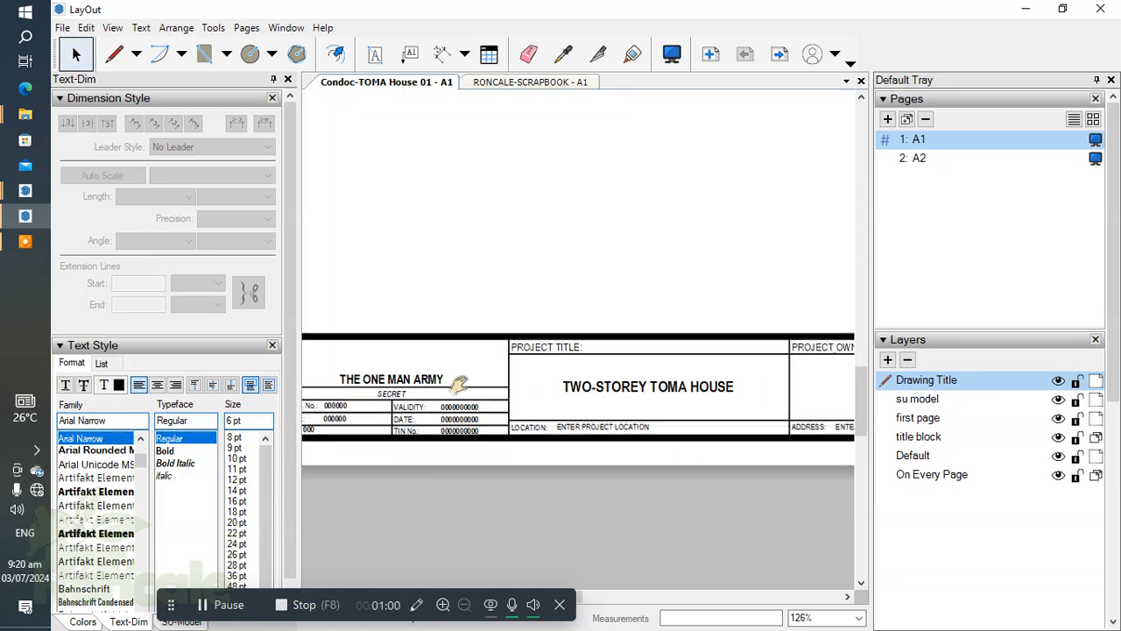
scroll(579, 376, down, 4)
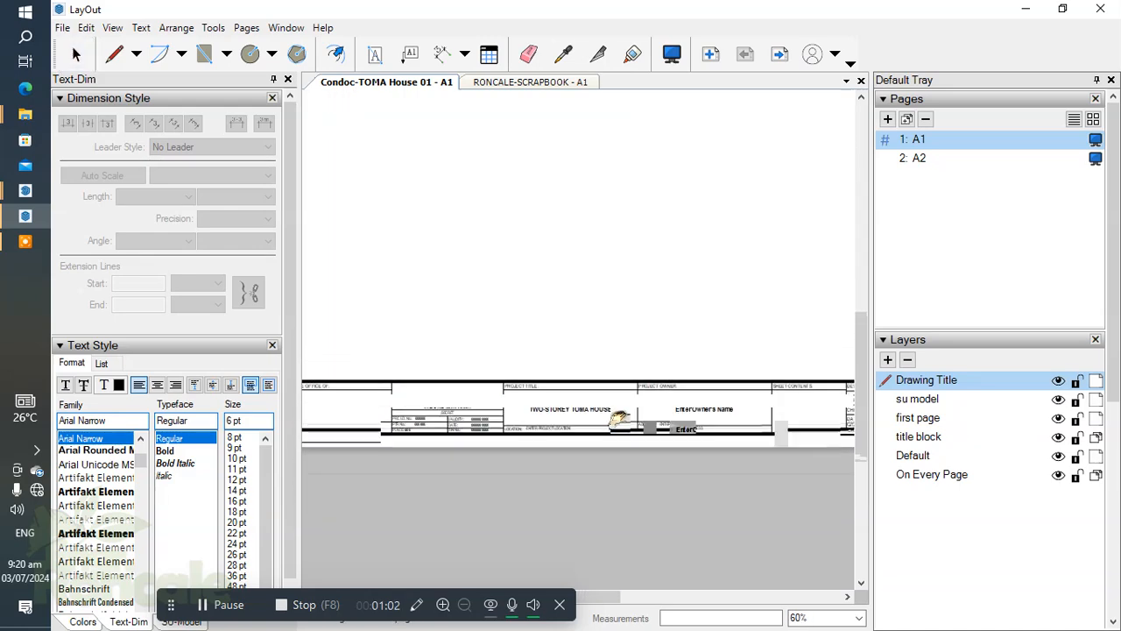
scroll(623, 402, up, 3)
scroll(600, 410, down, 2)
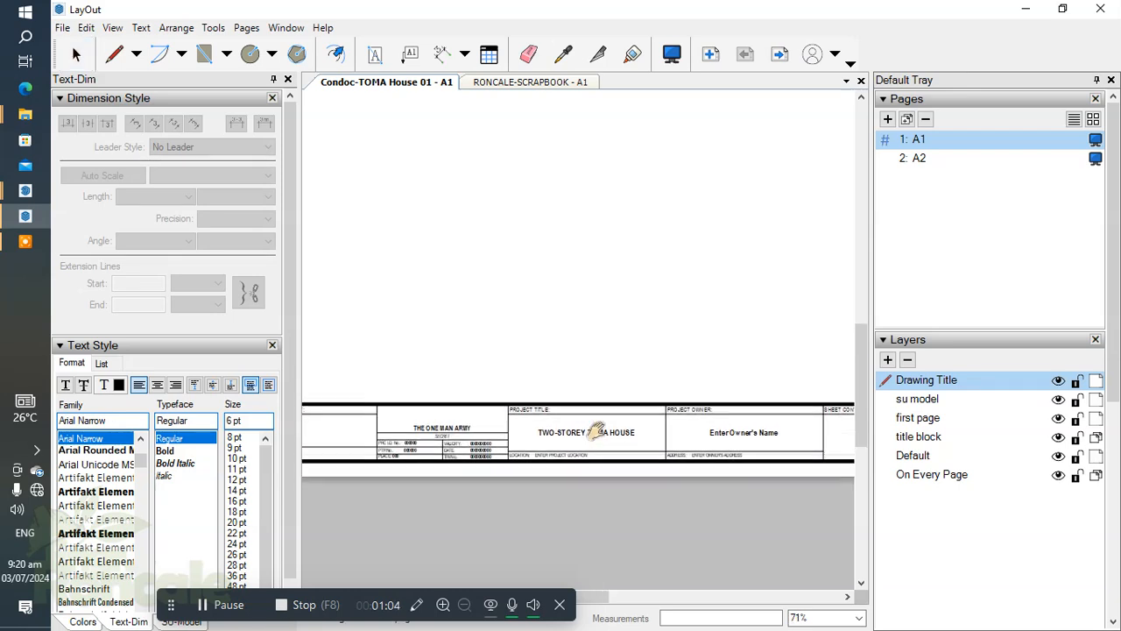
scroll(520, 429, up, 3)
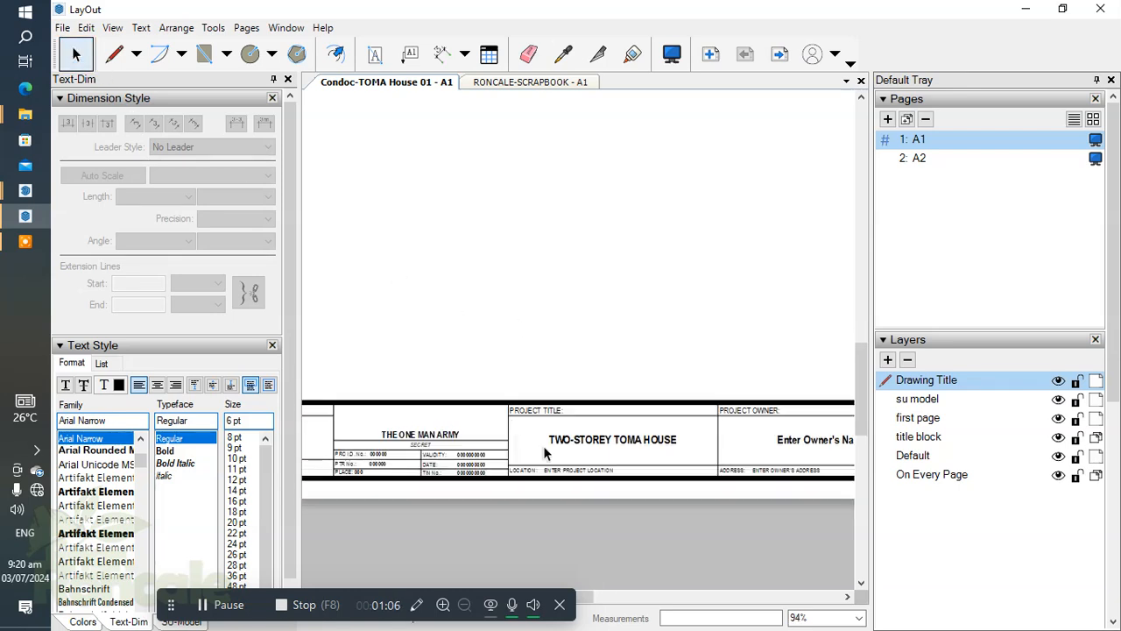
scroll(573, 398, up, 1)
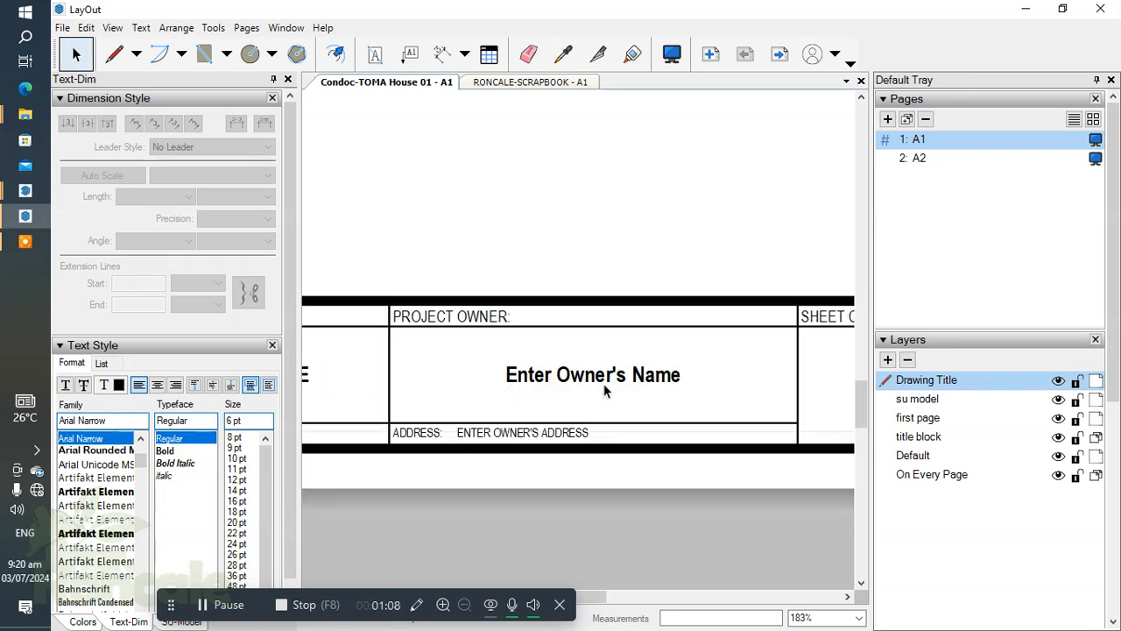
Replace the placeholder text of the ProjectOwner auto-text in the document setup with the owner's full name.
click(64, 29)
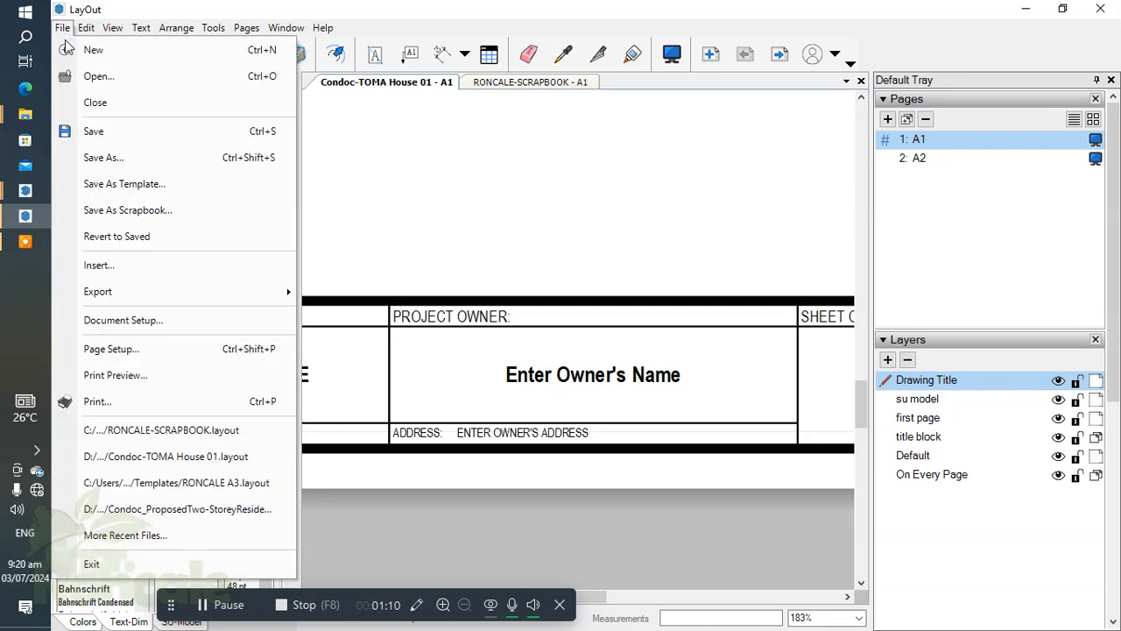
click(182, 319)
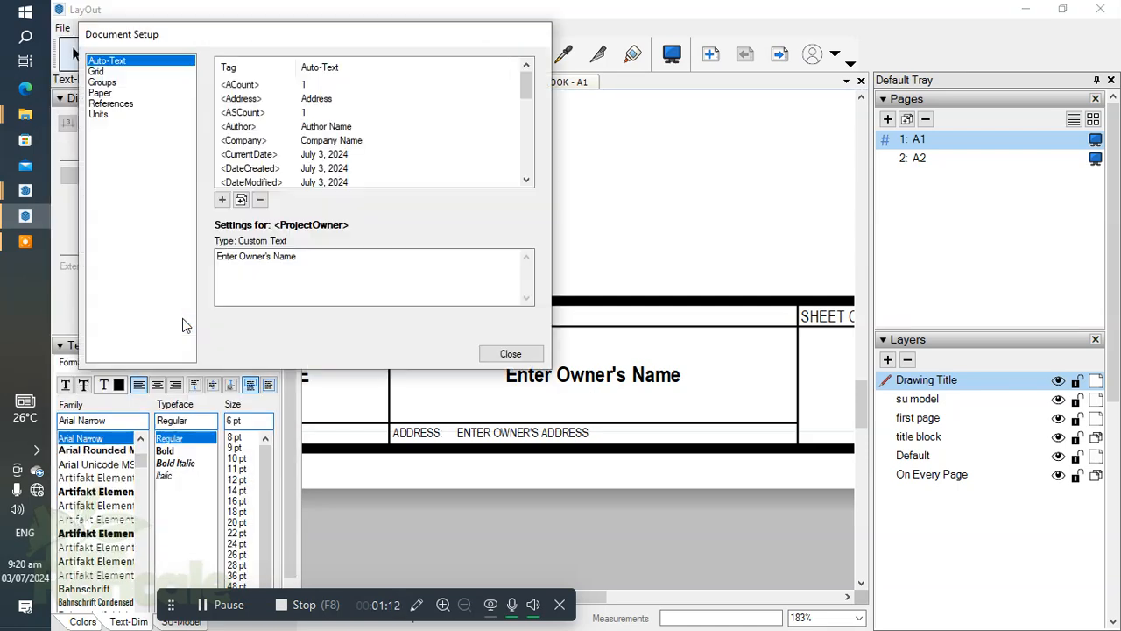
scroll(478, 133, down, 5)
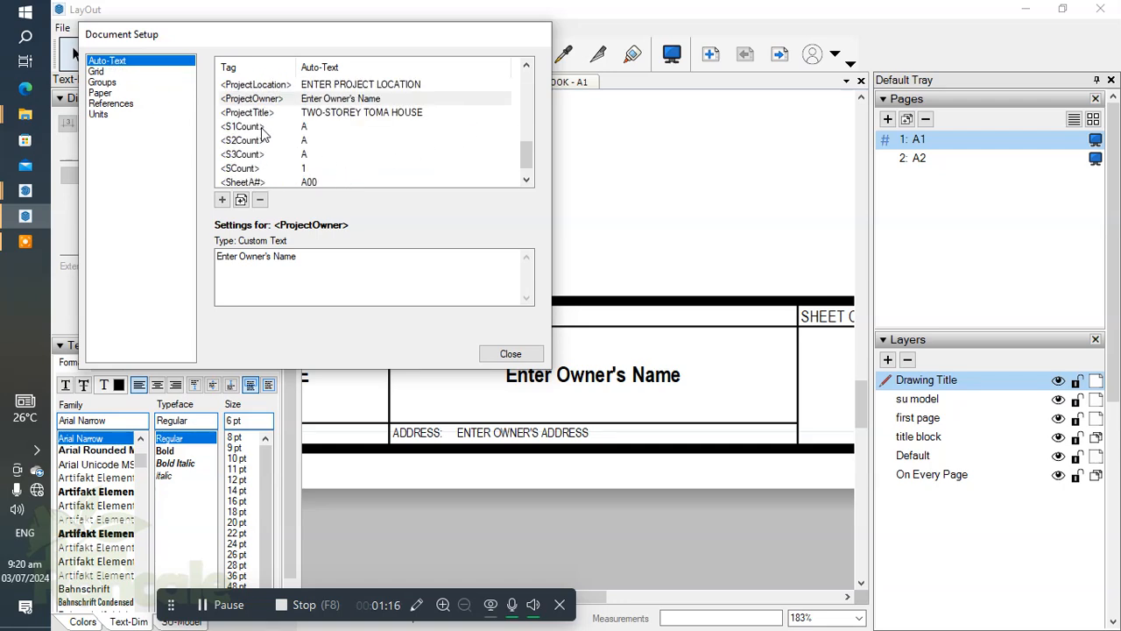
scroll(263, 131, up, 1)
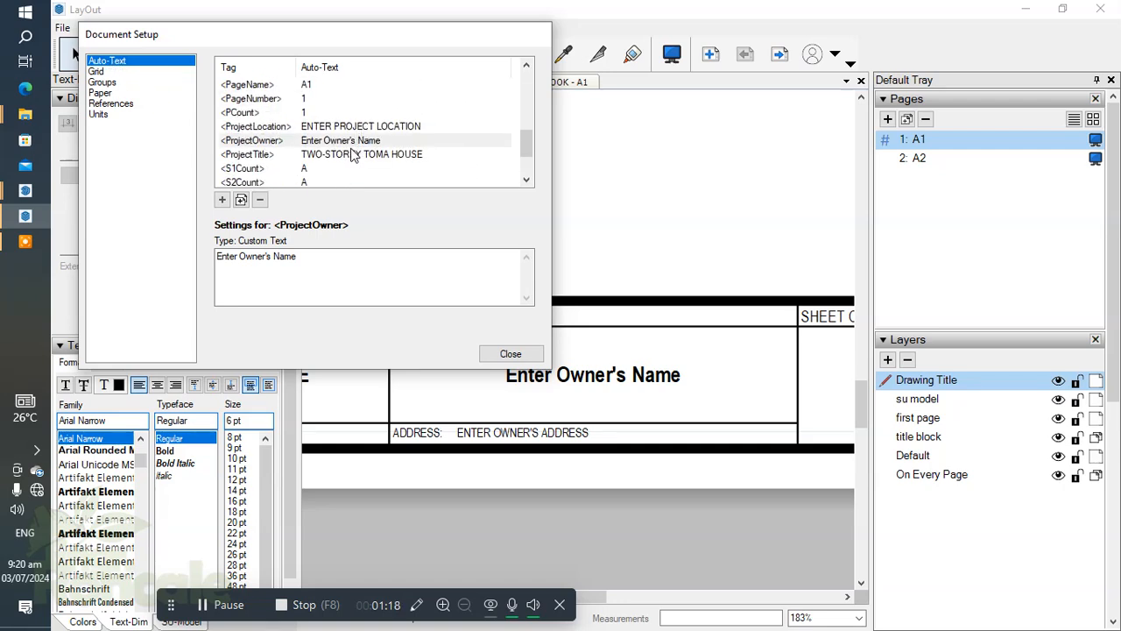
click(254, 142)
drag(297, 257, 149, 259)
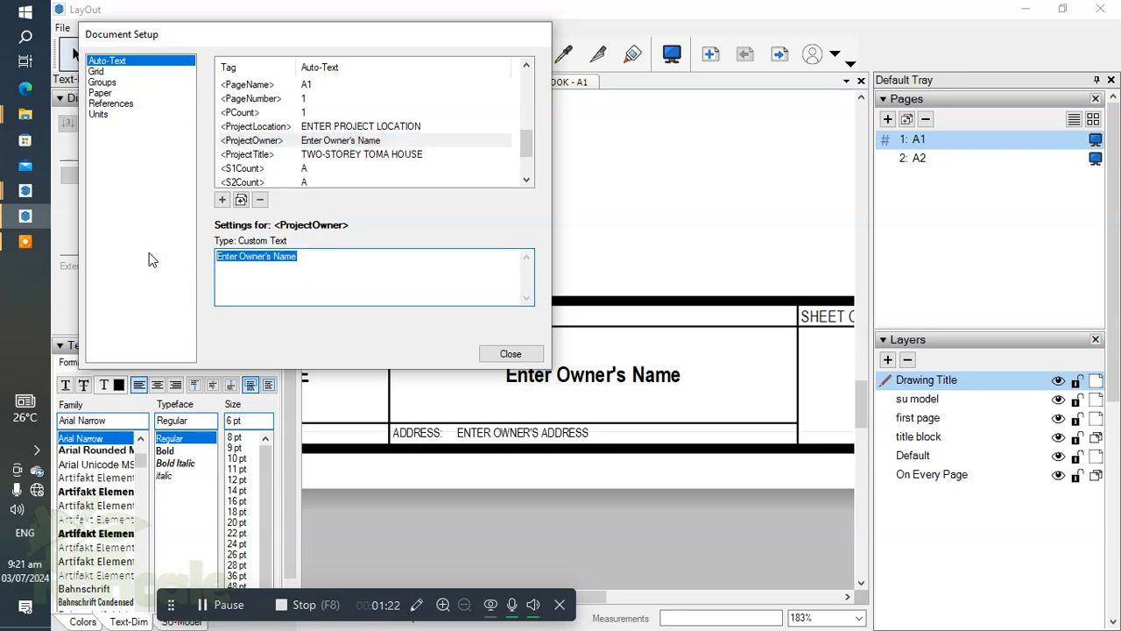
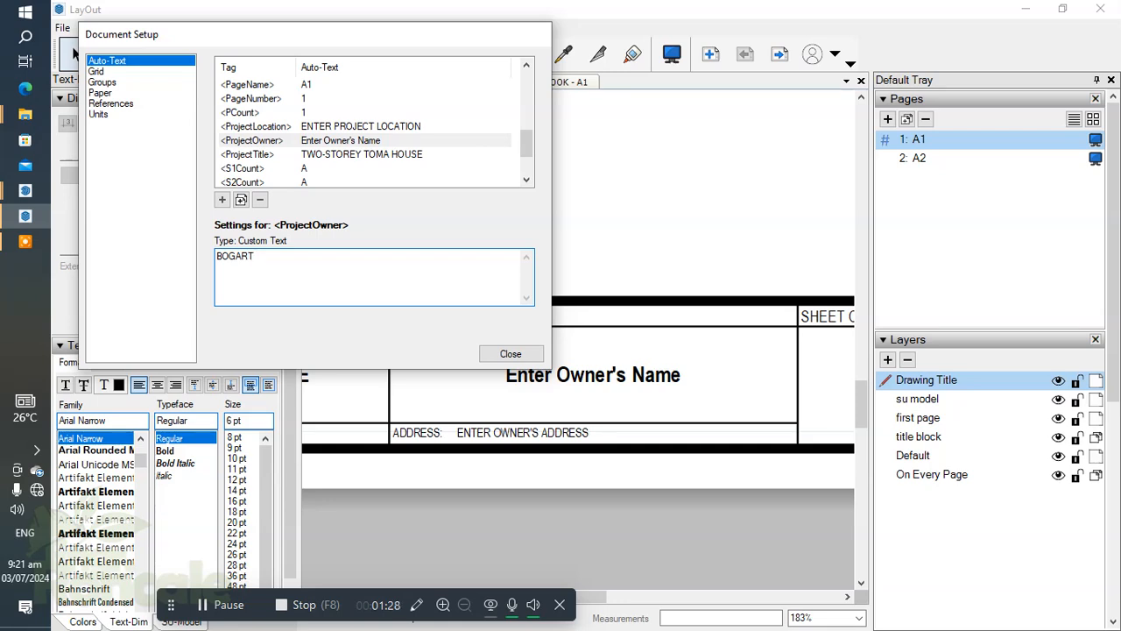
click(511, 353)
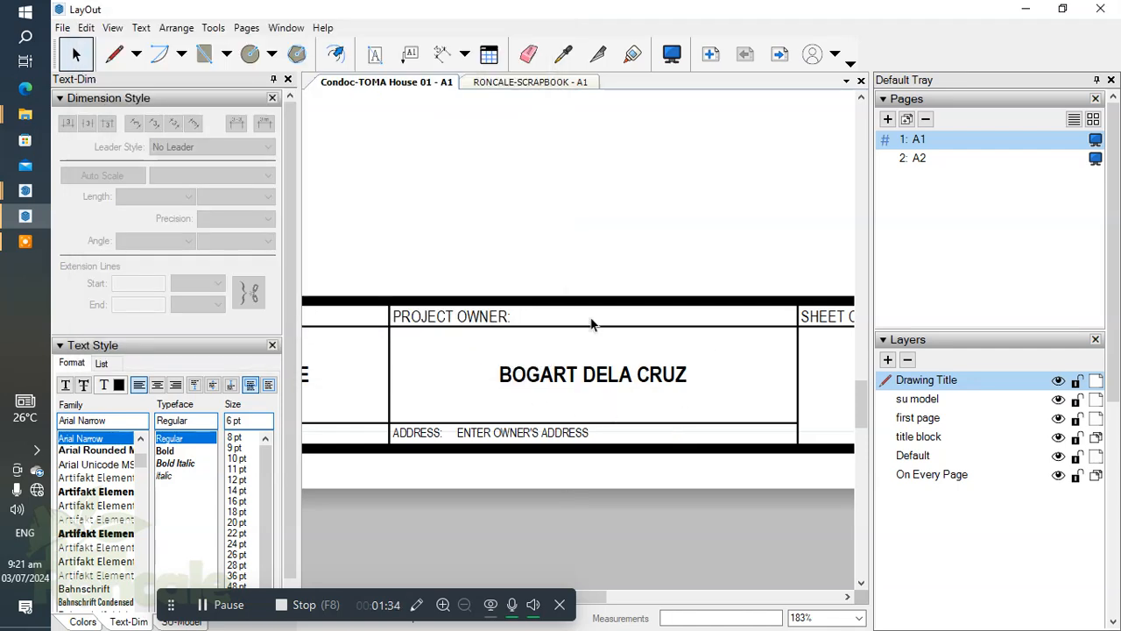
Enter the title block group, accepting the switch to its layer, and inspect the auto-text tag behind the project owner's name.
scroll(561, 350, down, 4)
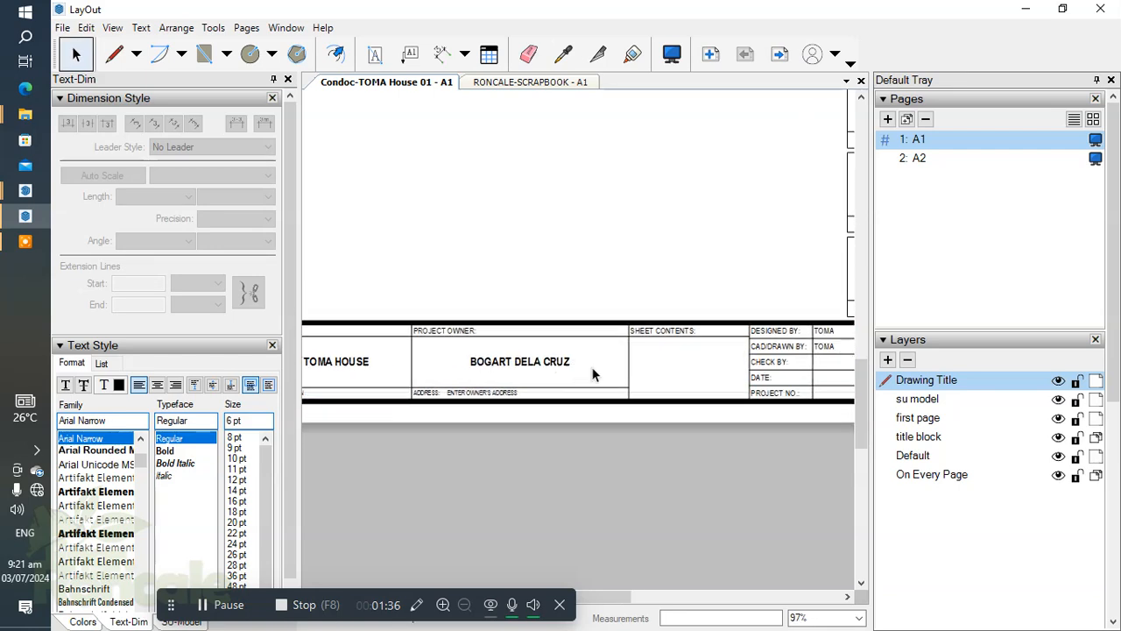
scroll(576, 374, down, 2)
scroll(526, 411, up, 4)
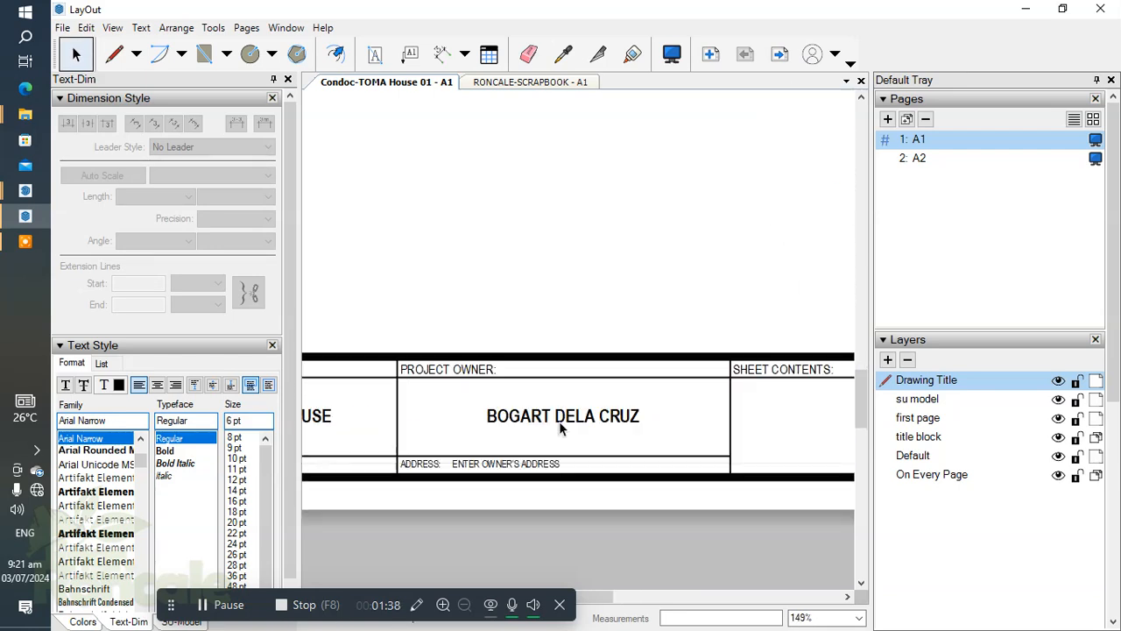
scroll(560, 426, up, 2)
double_click(563, 427)
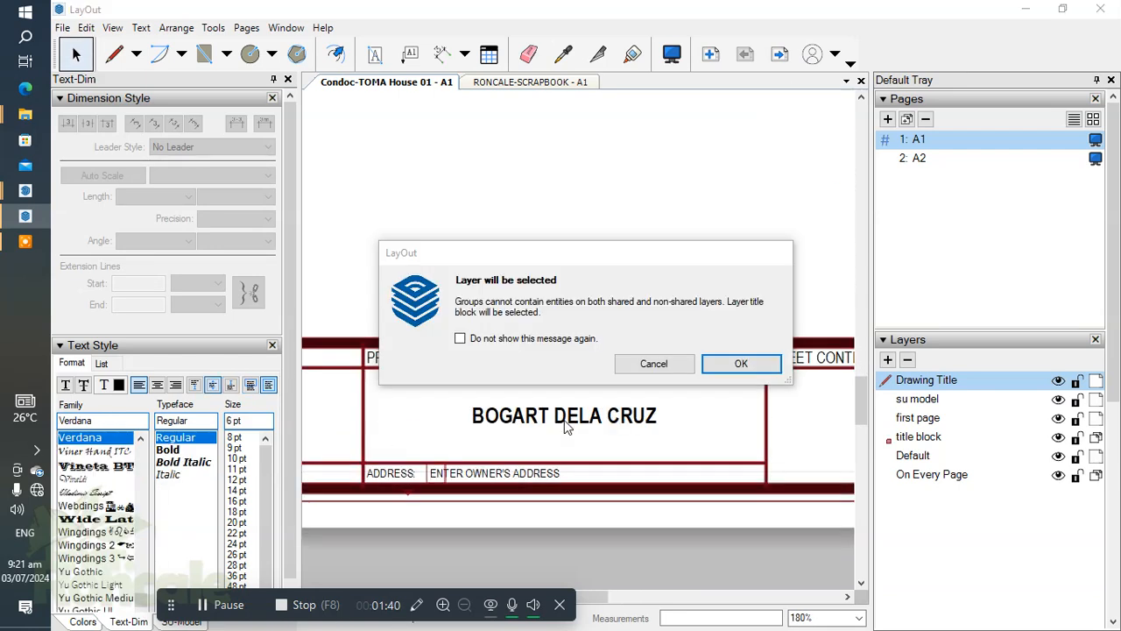
click(737, 364)
double_click(550, 419)
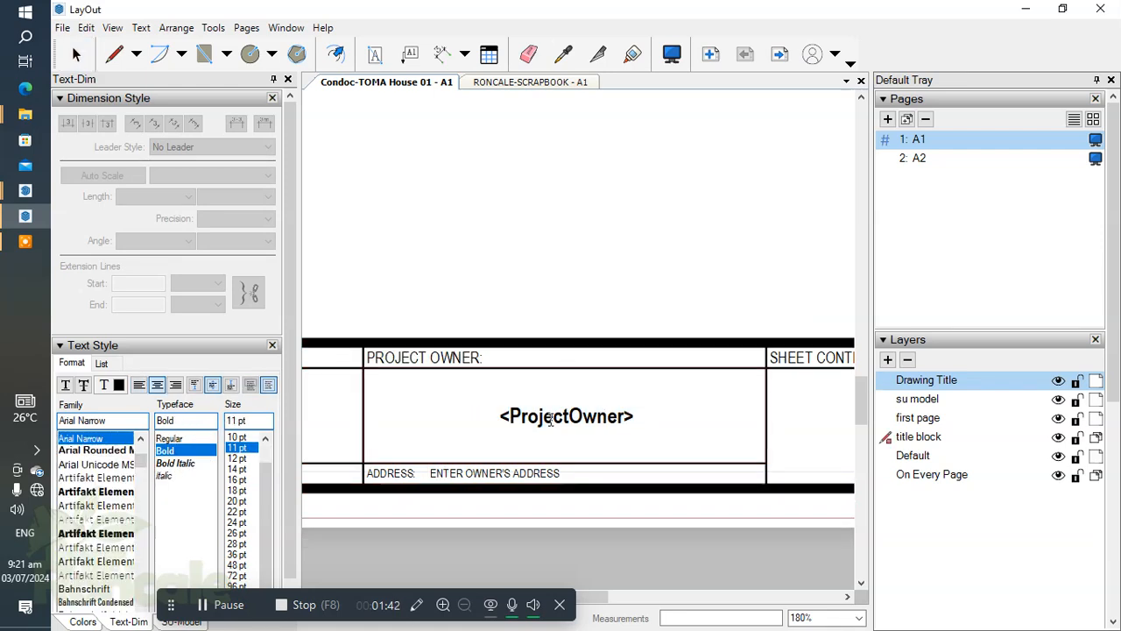
click(522, 236)
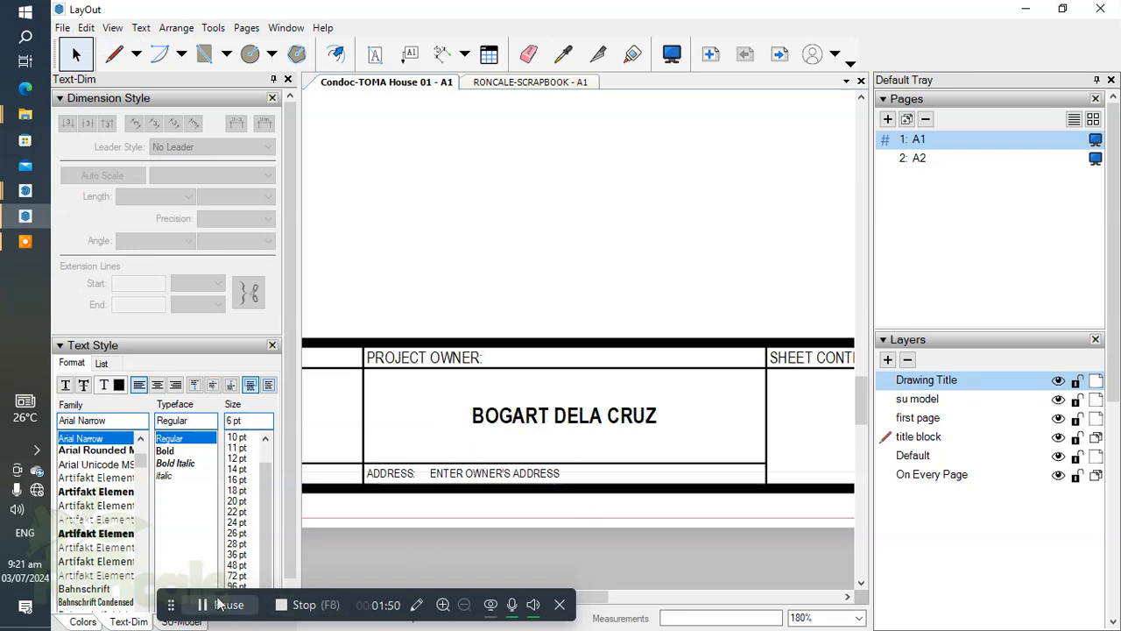
Add a new auto-text tag of type Custom Text in the document setup.
click(62, 27)
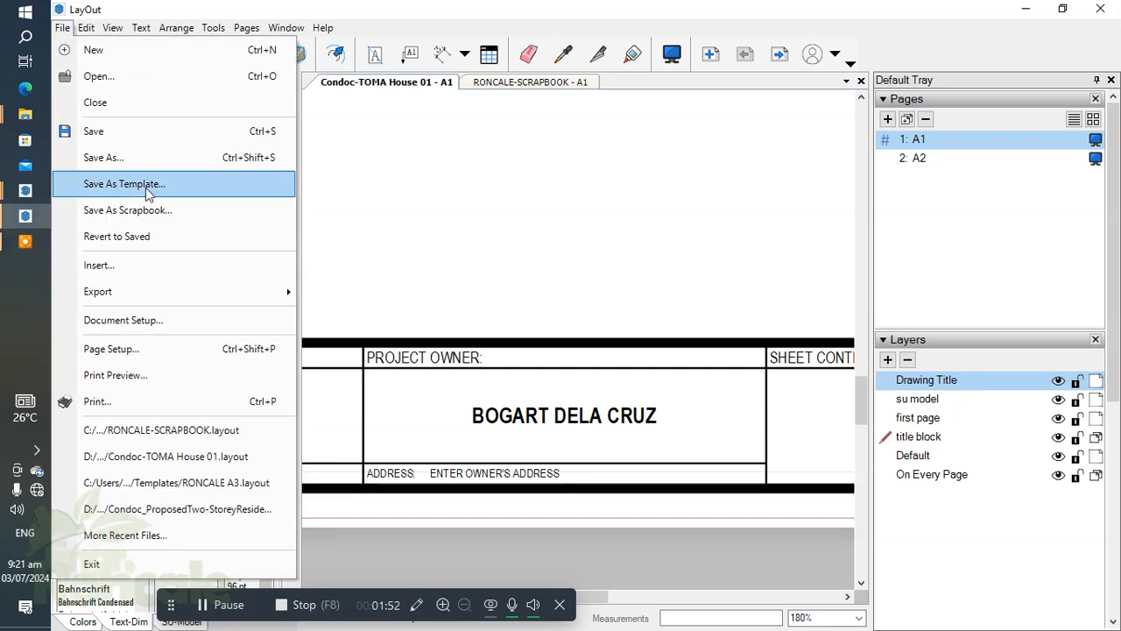
click(133, 321)
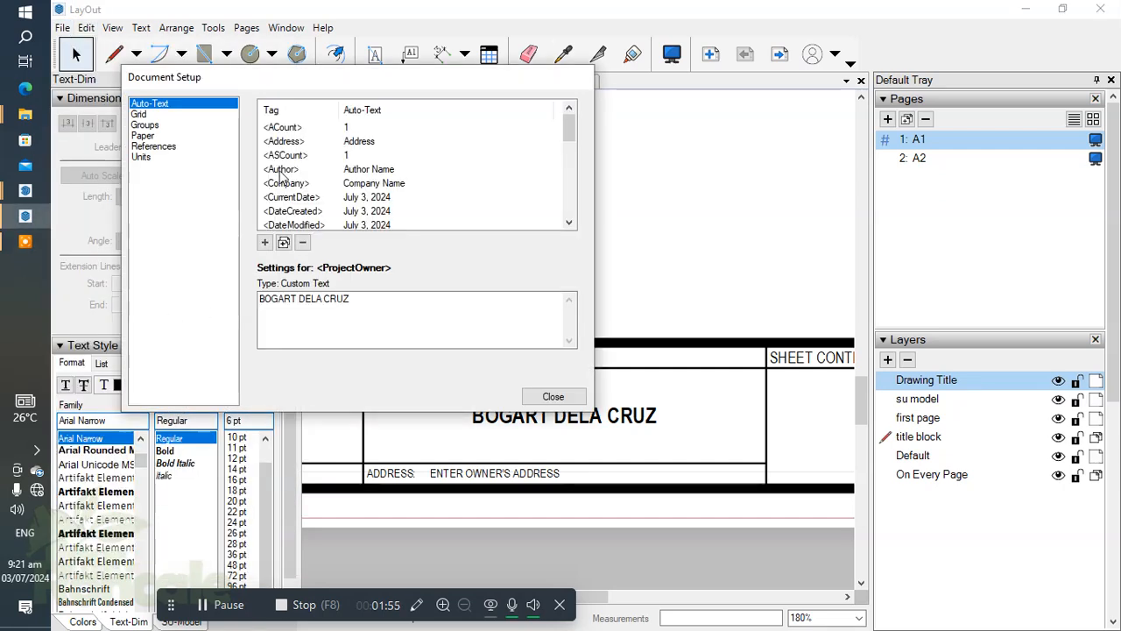
click(265, 244)
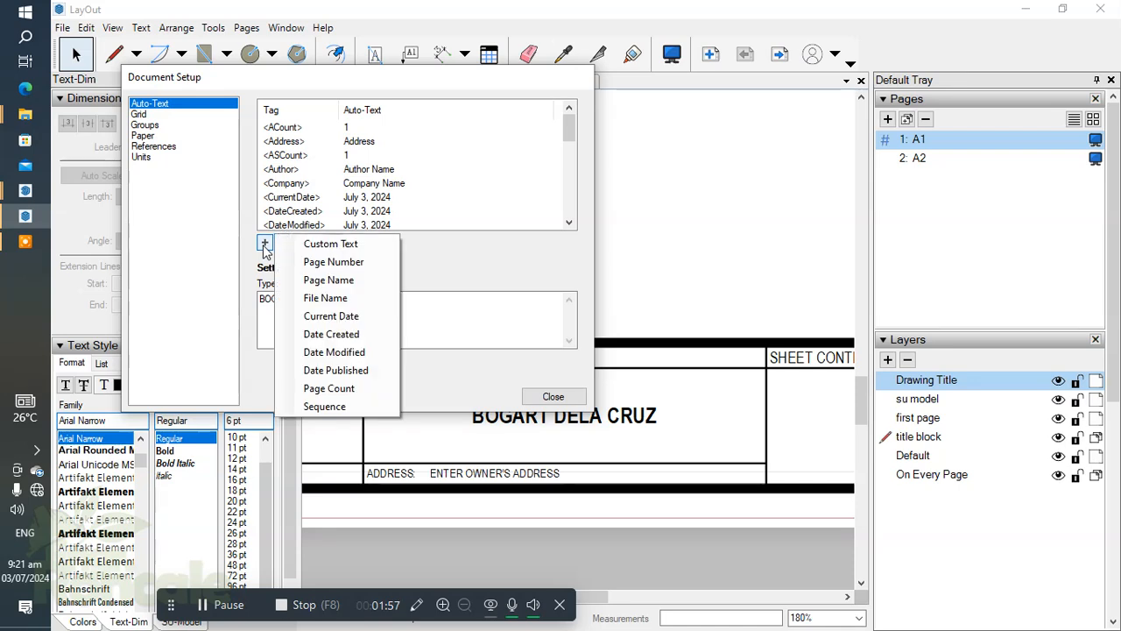
click(354, 245)
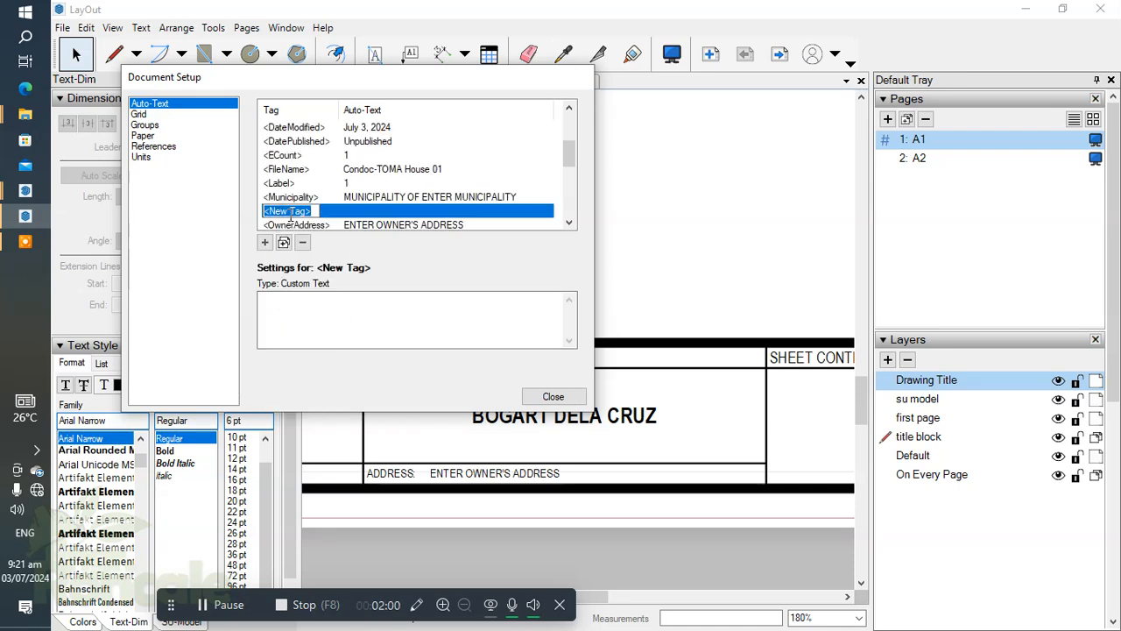
click(464, 313)
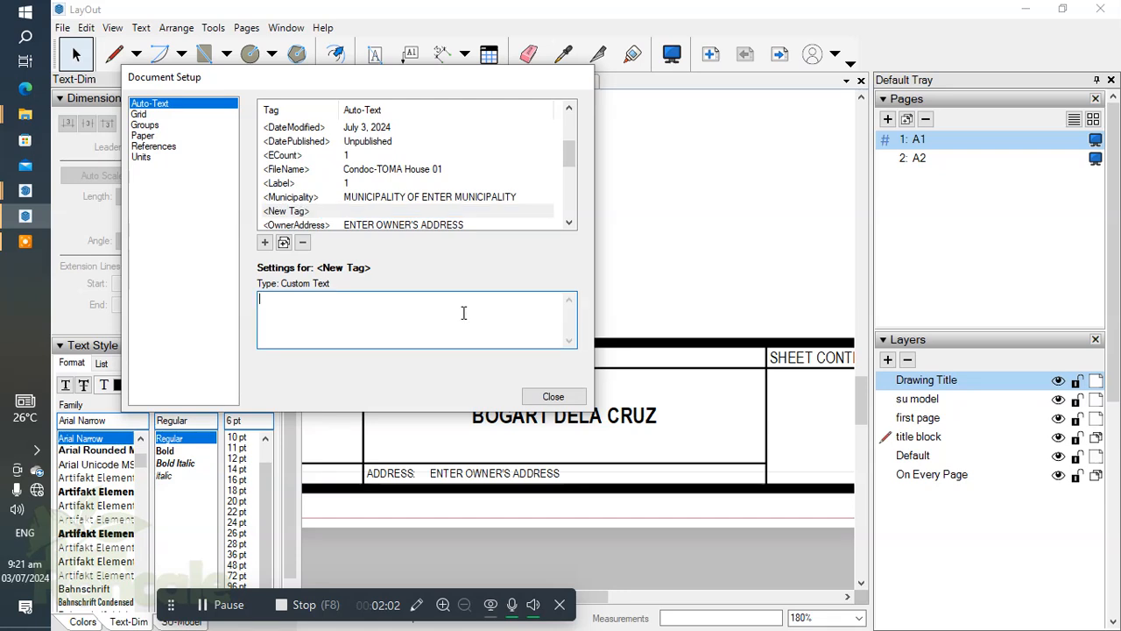
click(343, 214)
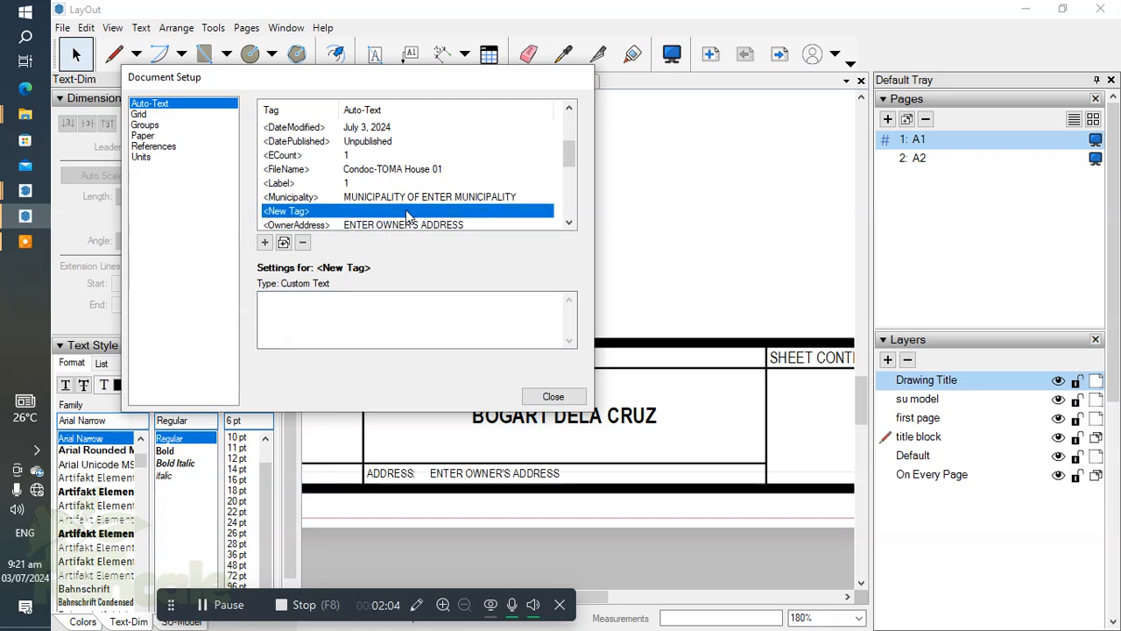
Set the custom text of the new auto-text tag to TEST 1.
click(362, 298)
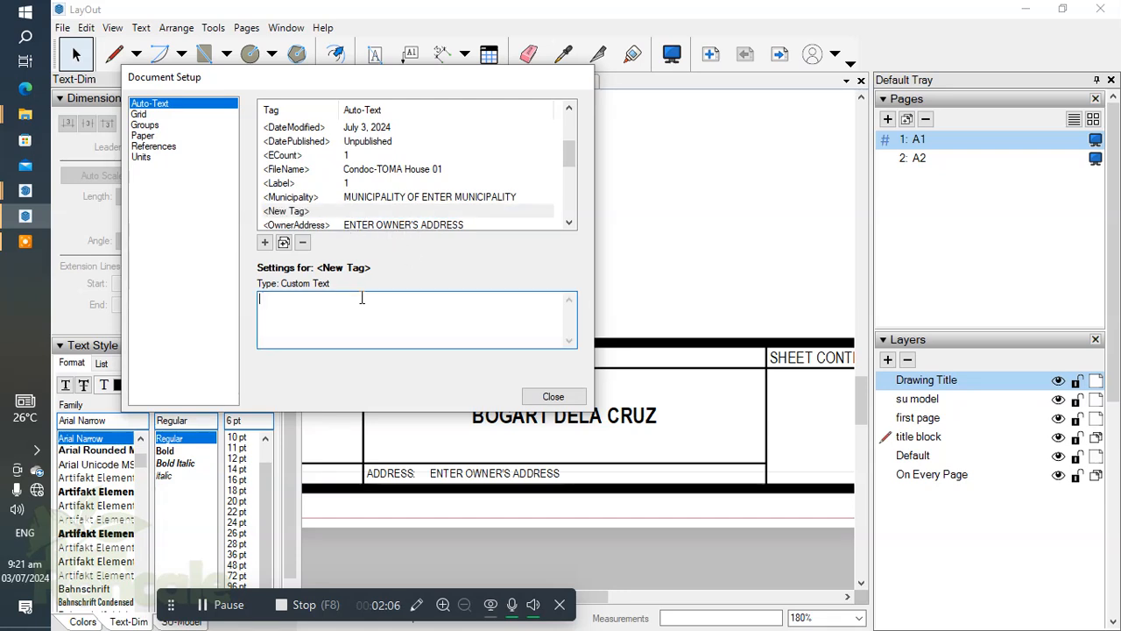
text(TEST 1)
scroll(683, 245, down, 4)
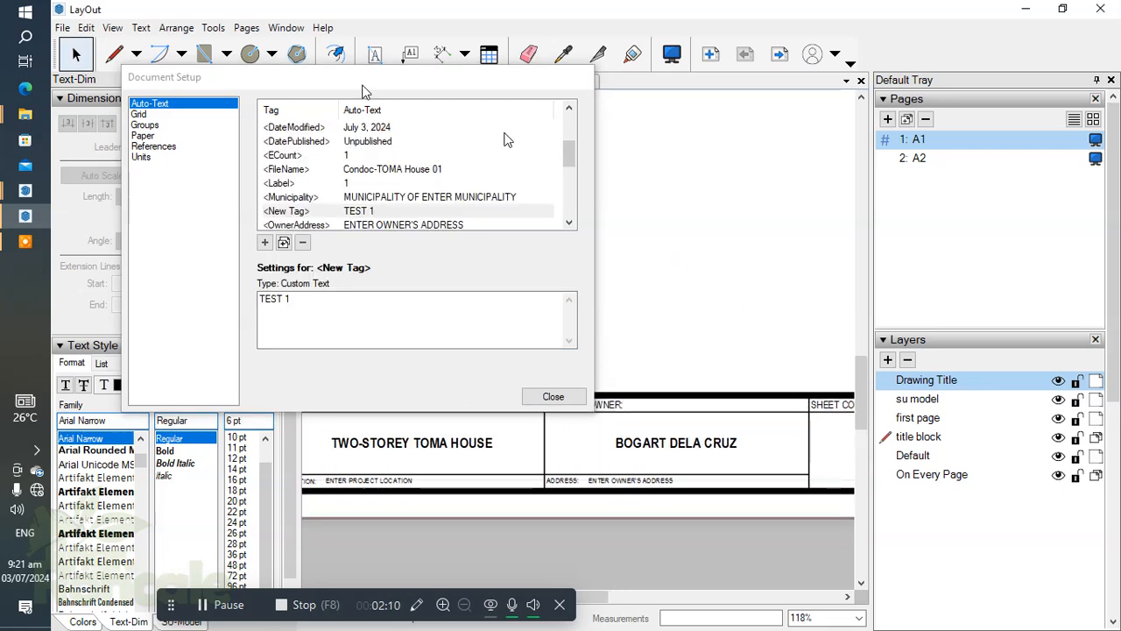
Place the text <New Tag> in the empty drawing area of sheet A1 to try out the auto-text.
click(381, 55)
click(714, 207)
text(<new Tag>)
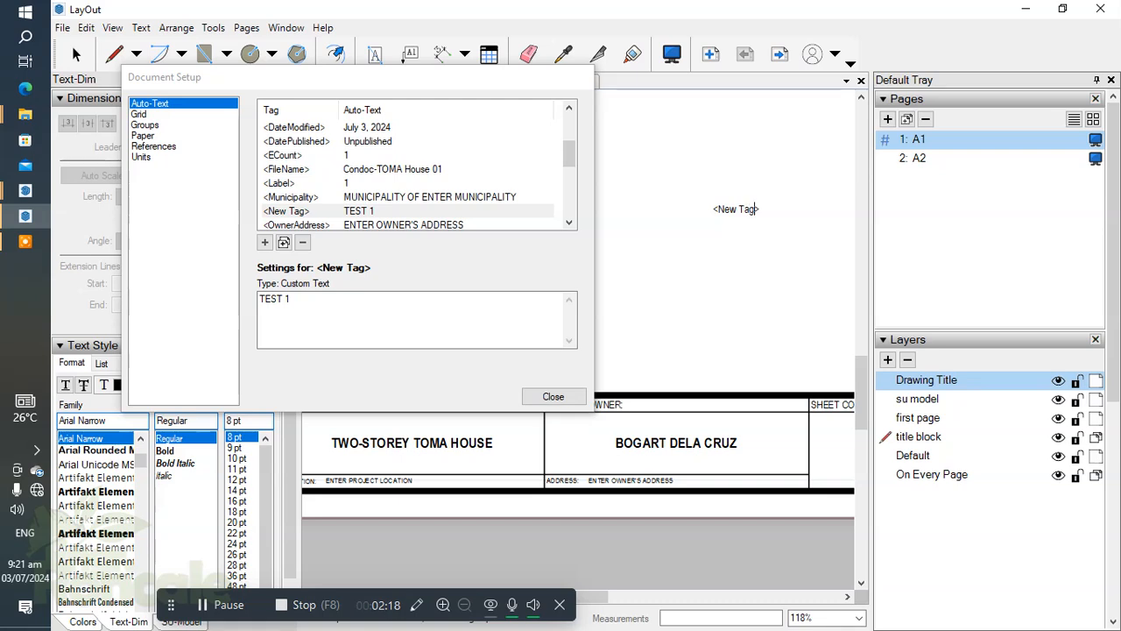
click(747, 310)
click(293, 309)
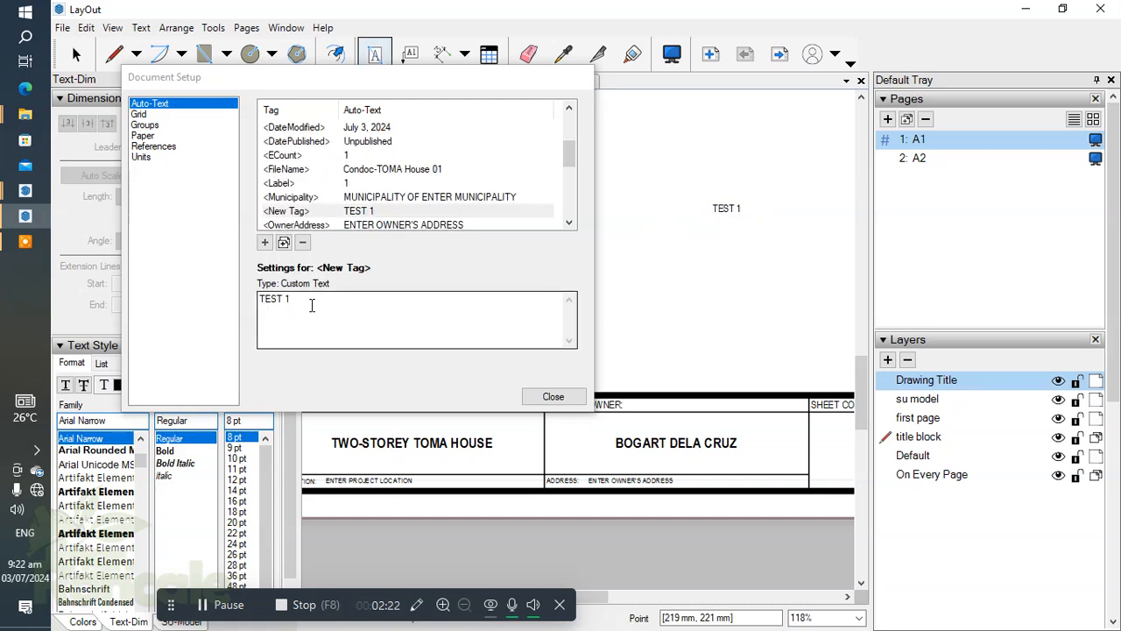
key(space)
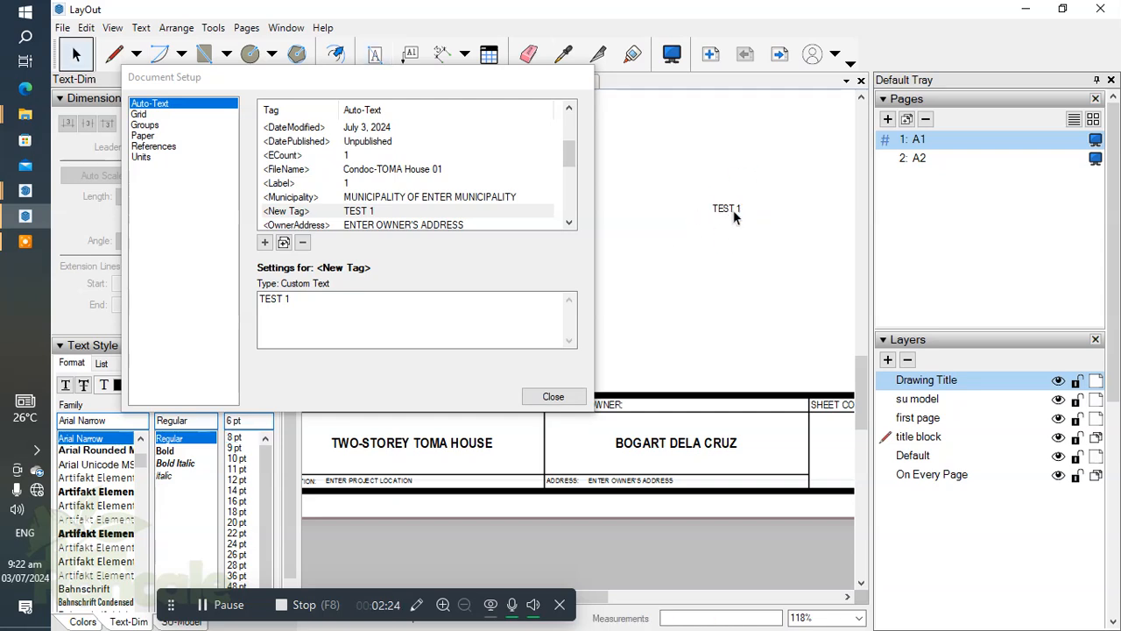
Delete the test text from the sheet, remove the <New Tag> auto-text from the document setup and close the setup.
click(731, 216)
key(Delete)
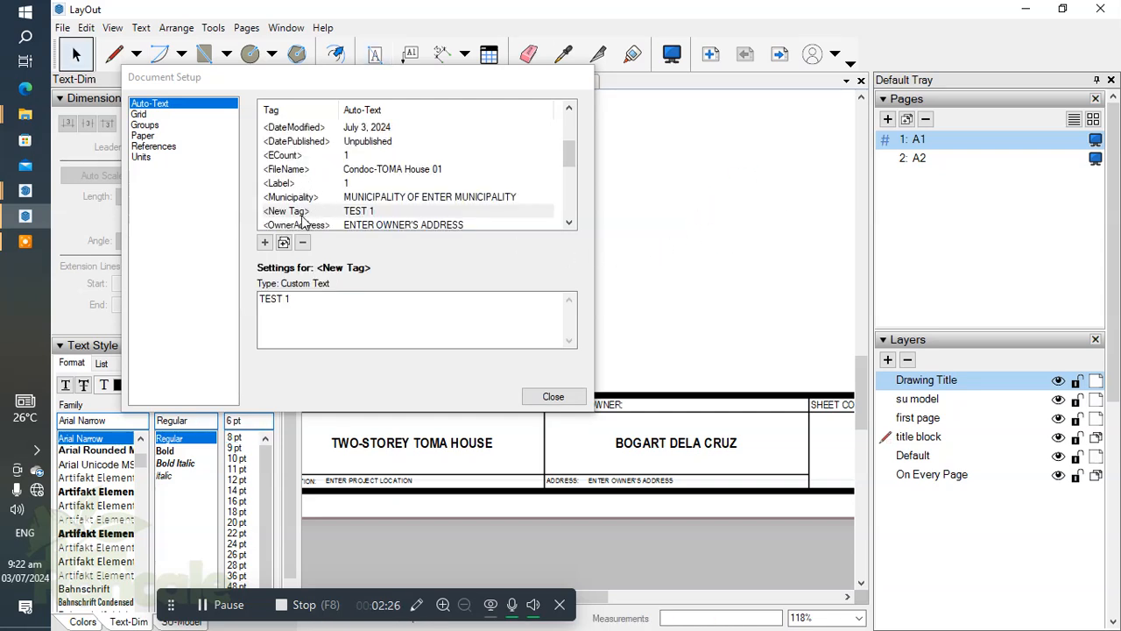
click(389, 212)
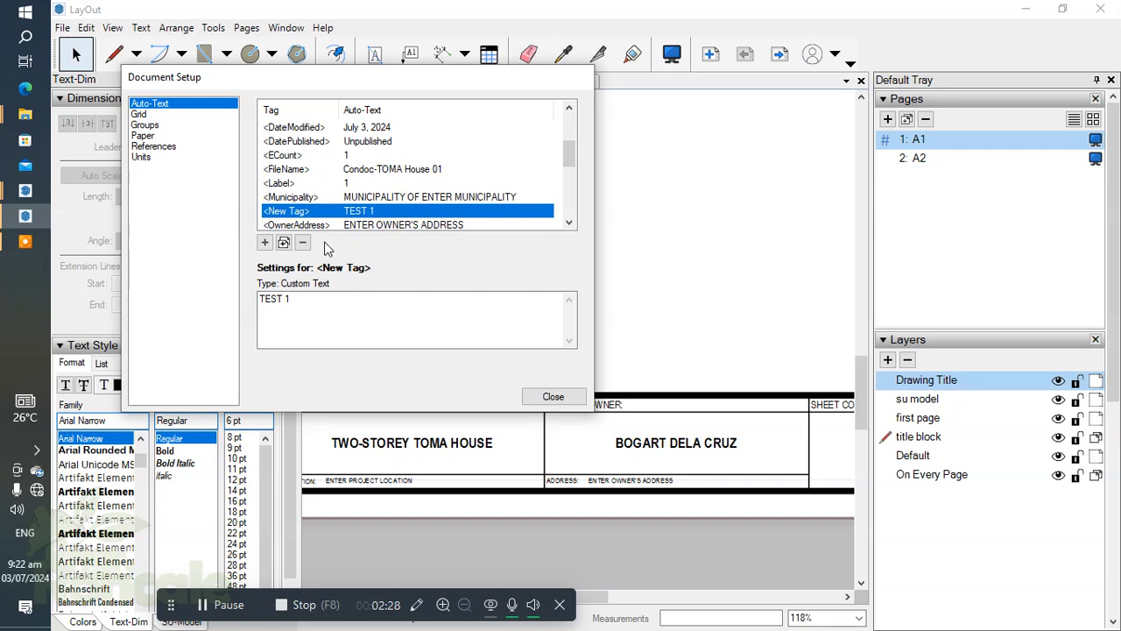
click(303, 242)
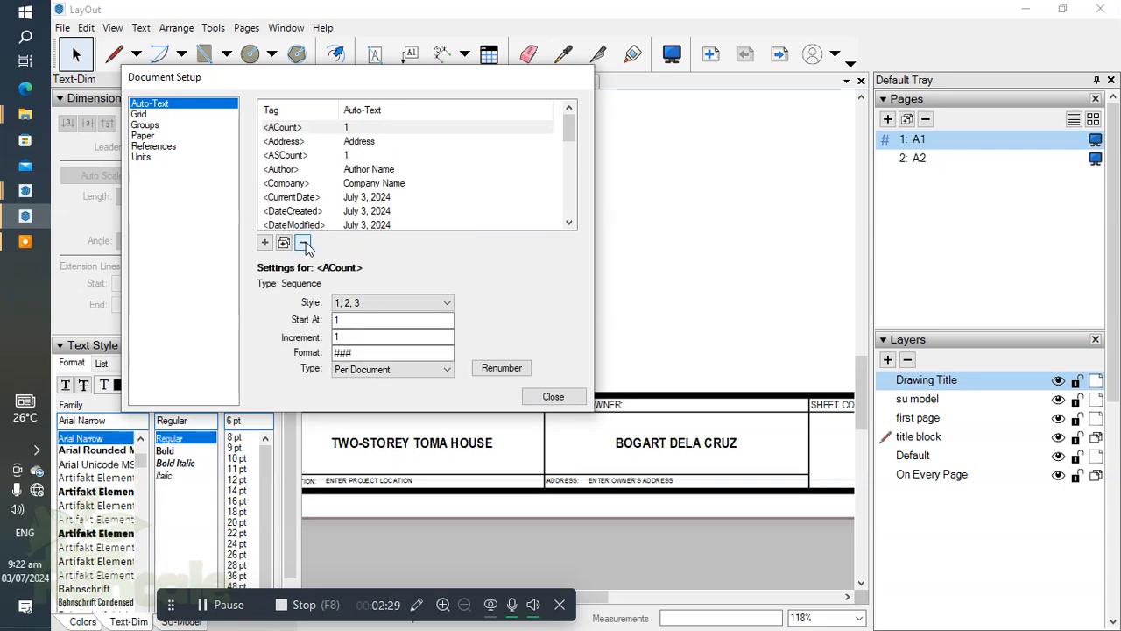
click(552, 396)
Examine the layout of sheet A1, including the column of approval boxes and the empty drawing area.
scroll(661, 316, down, 8)
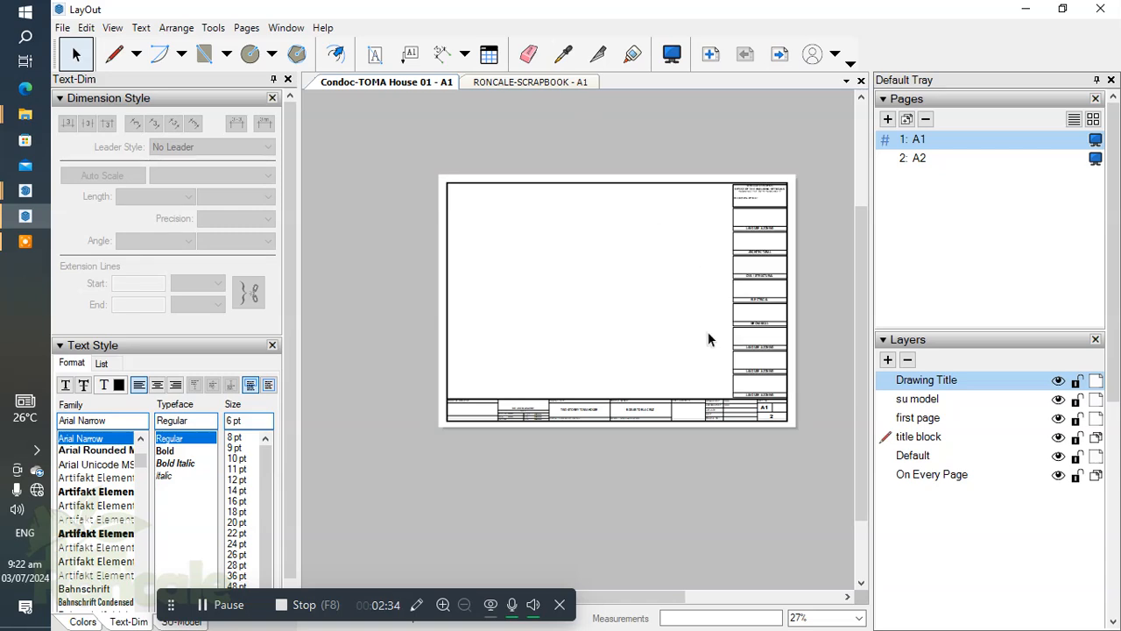
scroll(622, 326, up, 1)
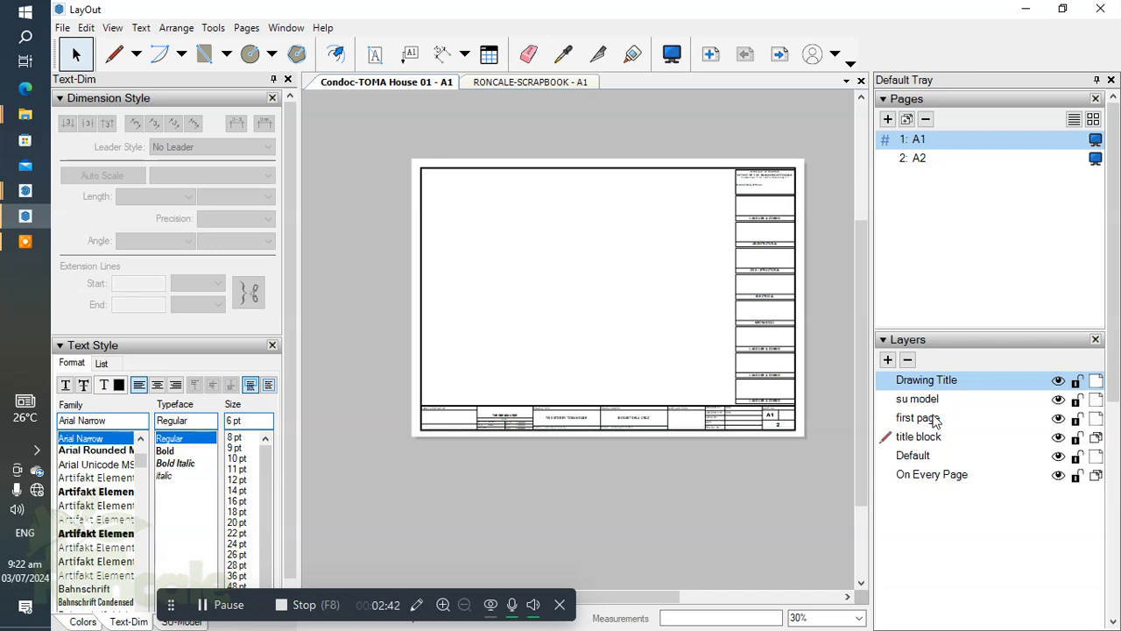
click(738, 256)
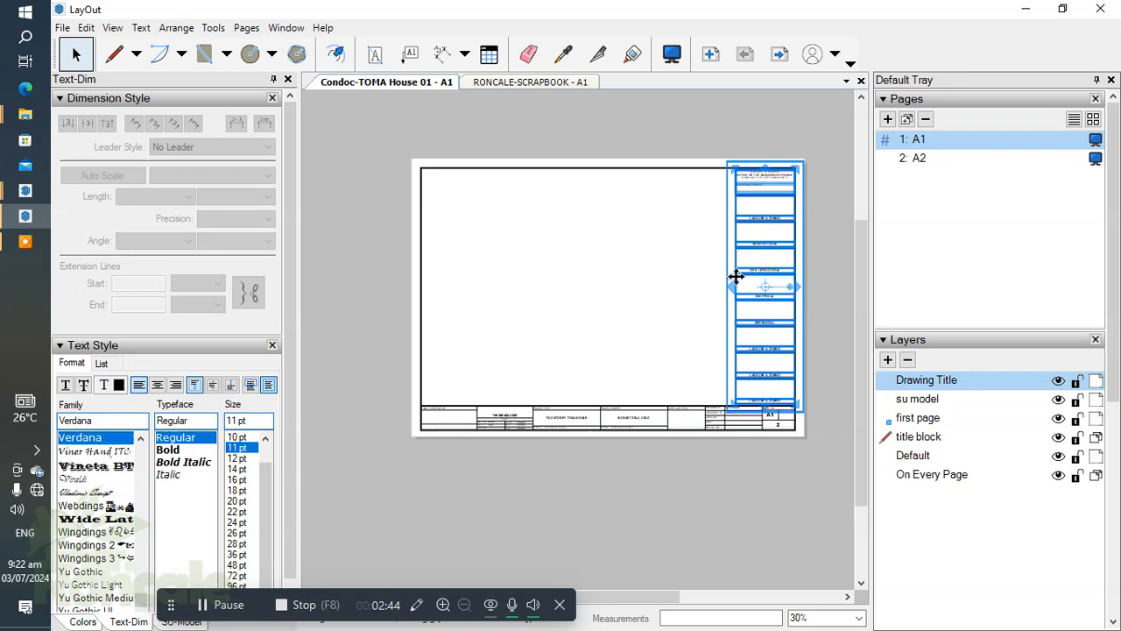
click(557, 267)
scroll(608, 303, up, 2)
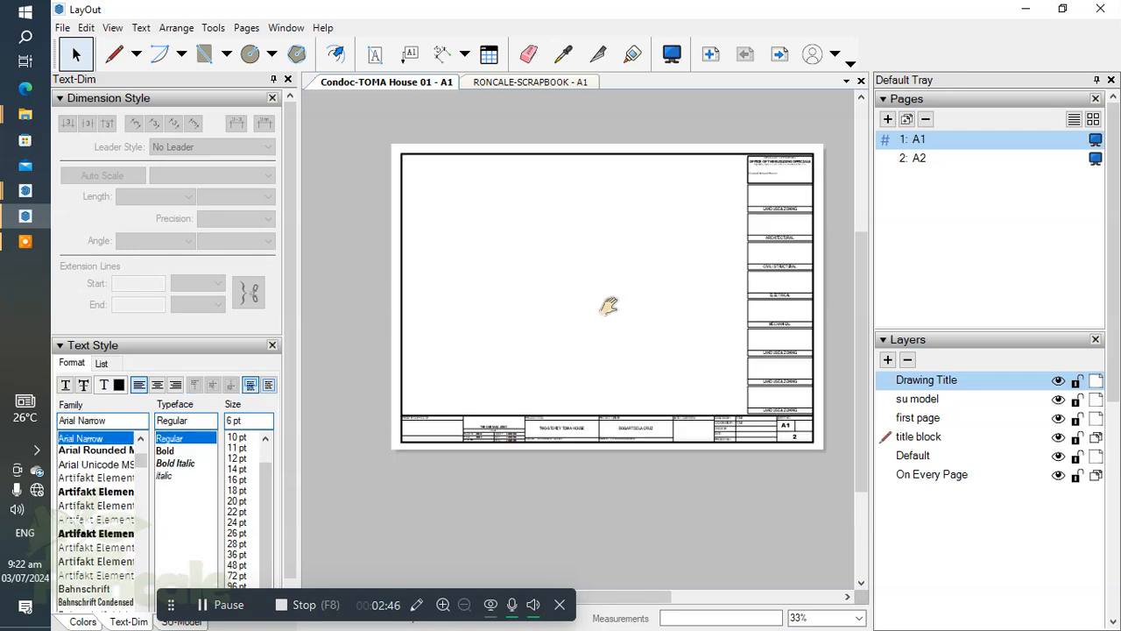
scroll(605, 304, up, 2)
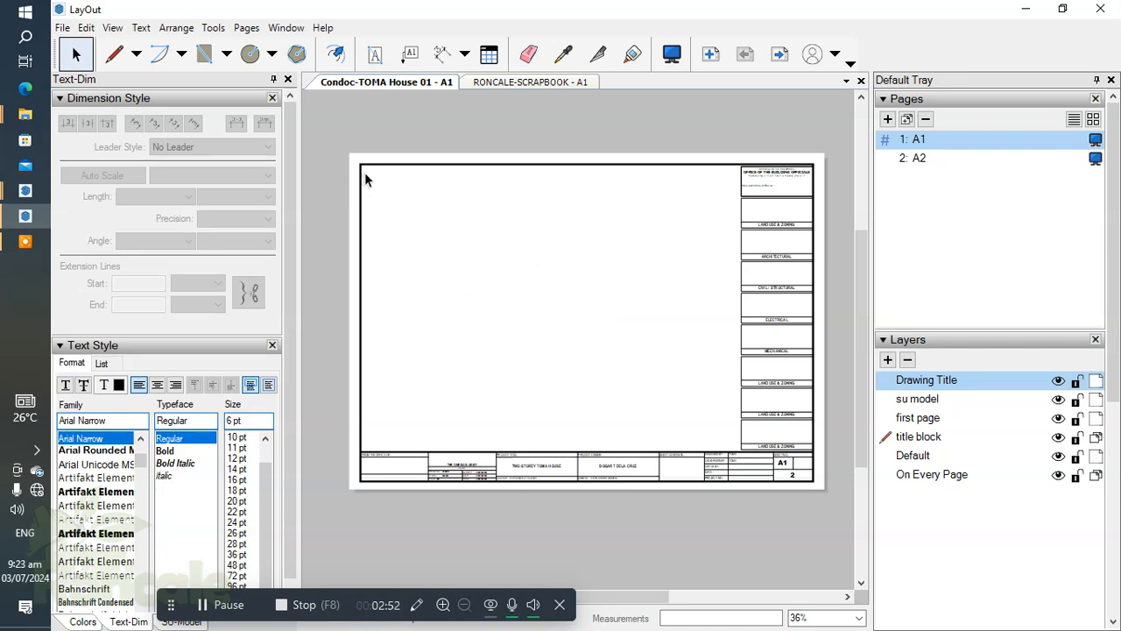
drag(365, 171, 558, 281)
click(204, 606)
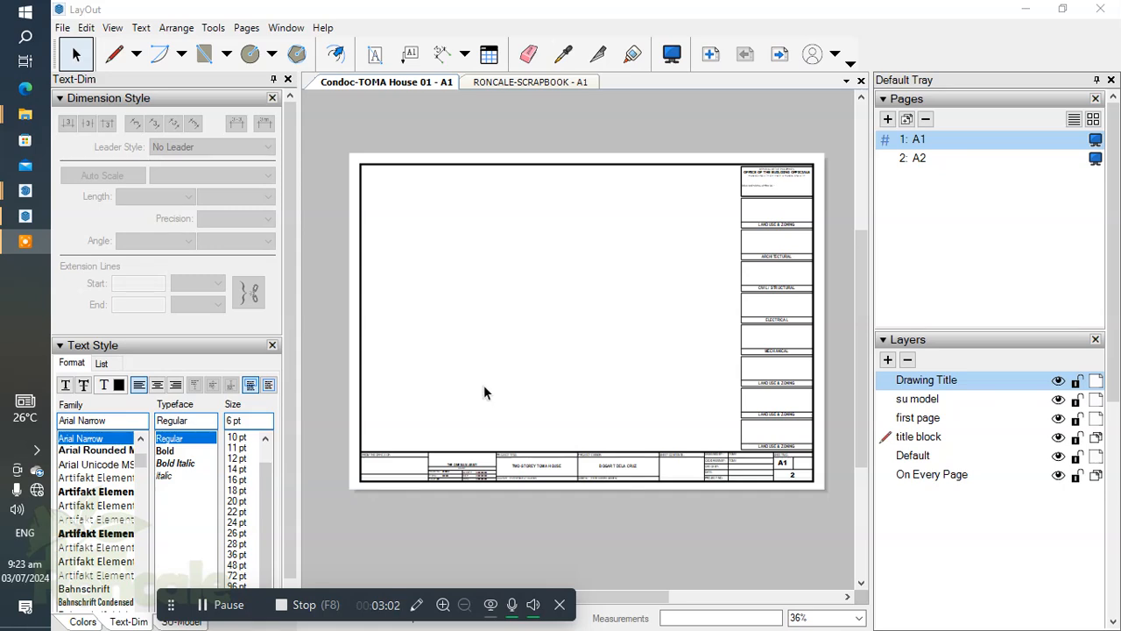
drag(464, 339, 524, 383)
middle_drag(683, 312, 671, 318)
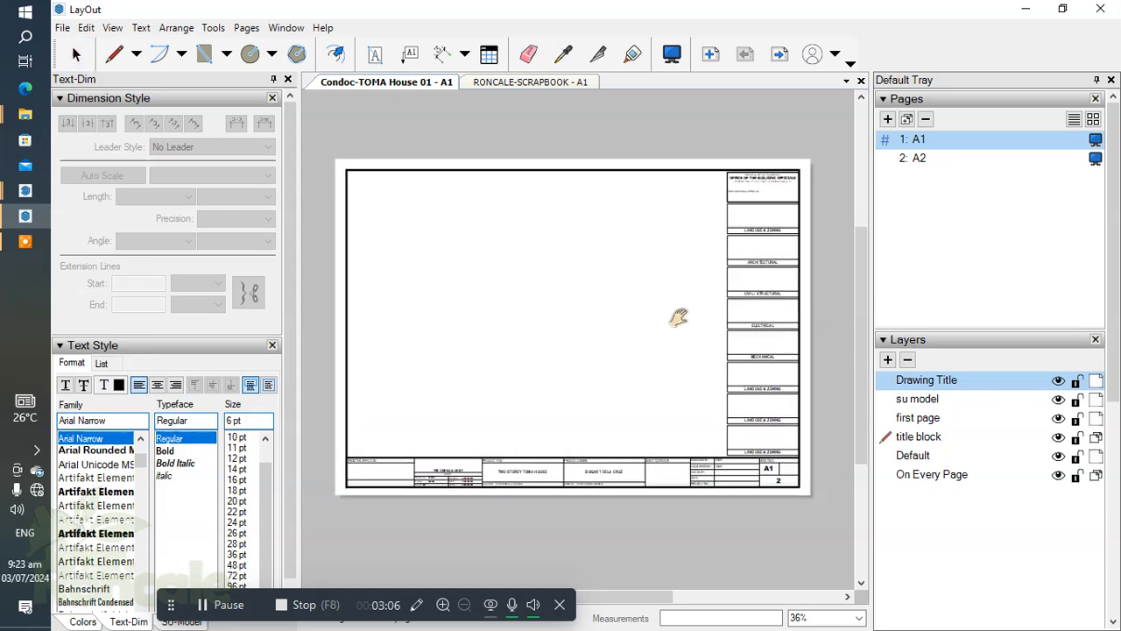
Draw a vertical line from the upper border to the title block strip, beside the approval boxes, and select it.
key(l)
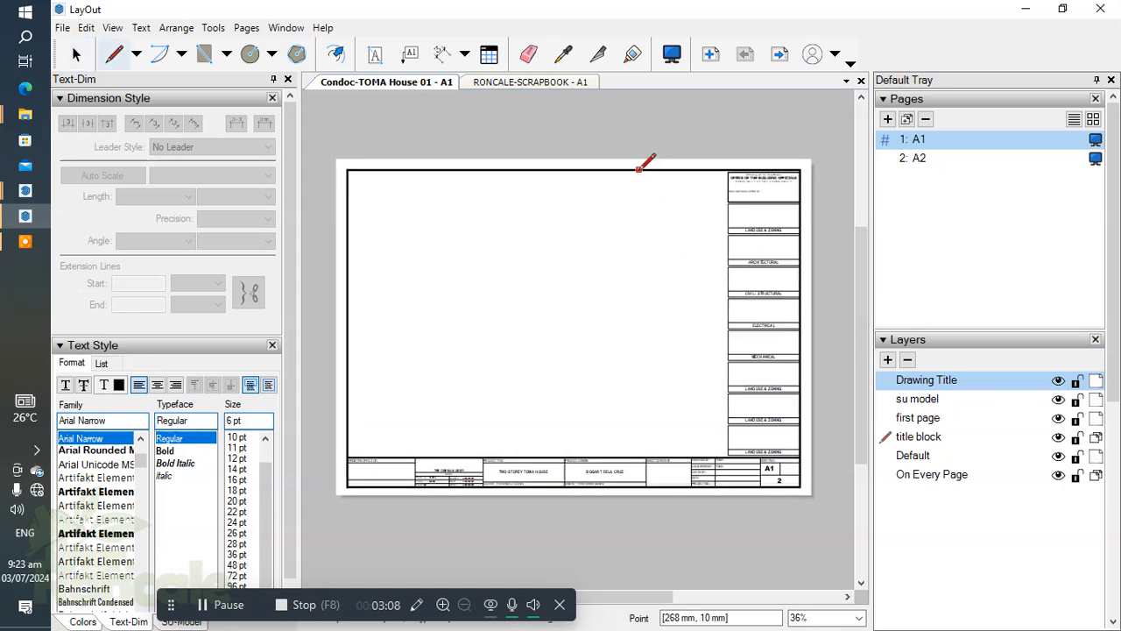
click(646, 168)
double_click(645, 457)
key(space)
drag(684, 270, 582, 333)
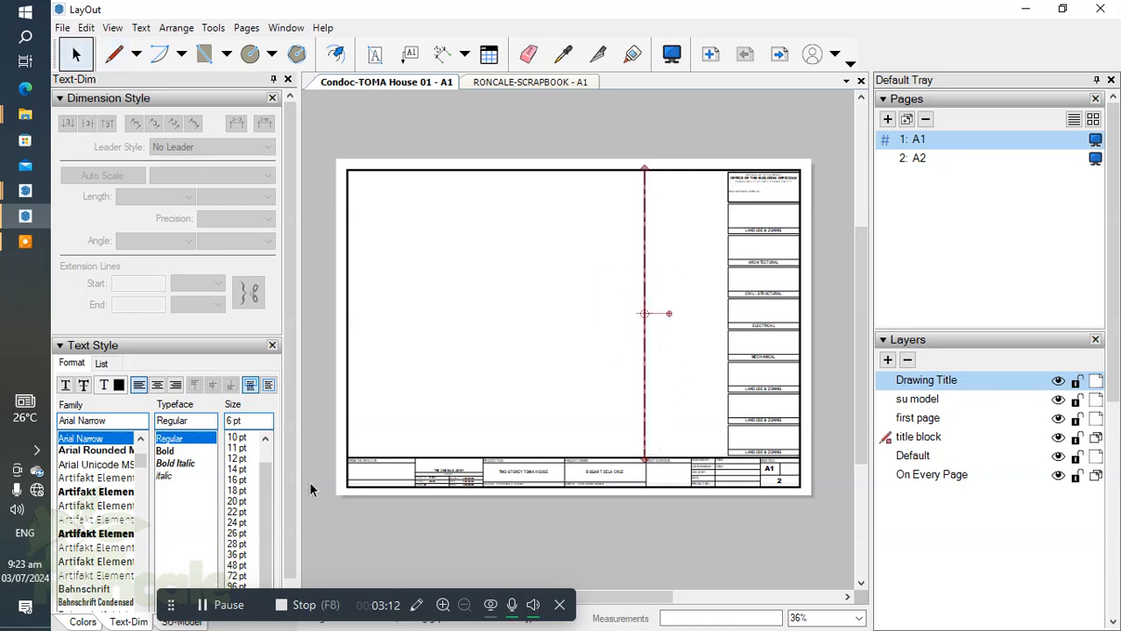
Give the selected vertical line a dash-dot stroke pattern in the shape style settings.
click(82, 622)
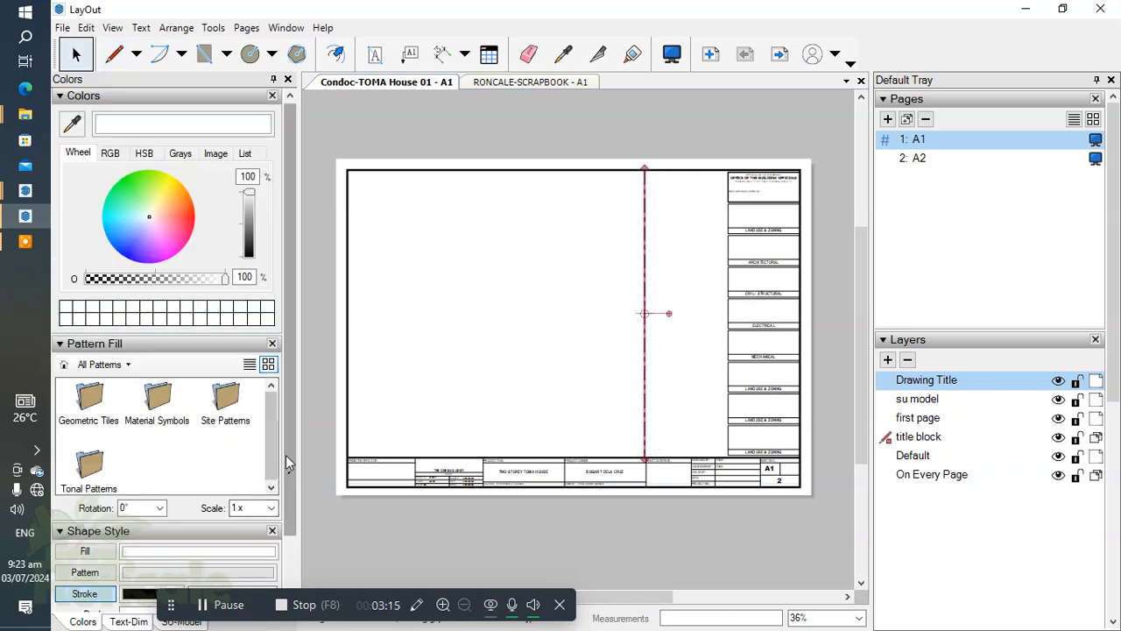
drag(288, 464, 288, 596)
click(177, 538)
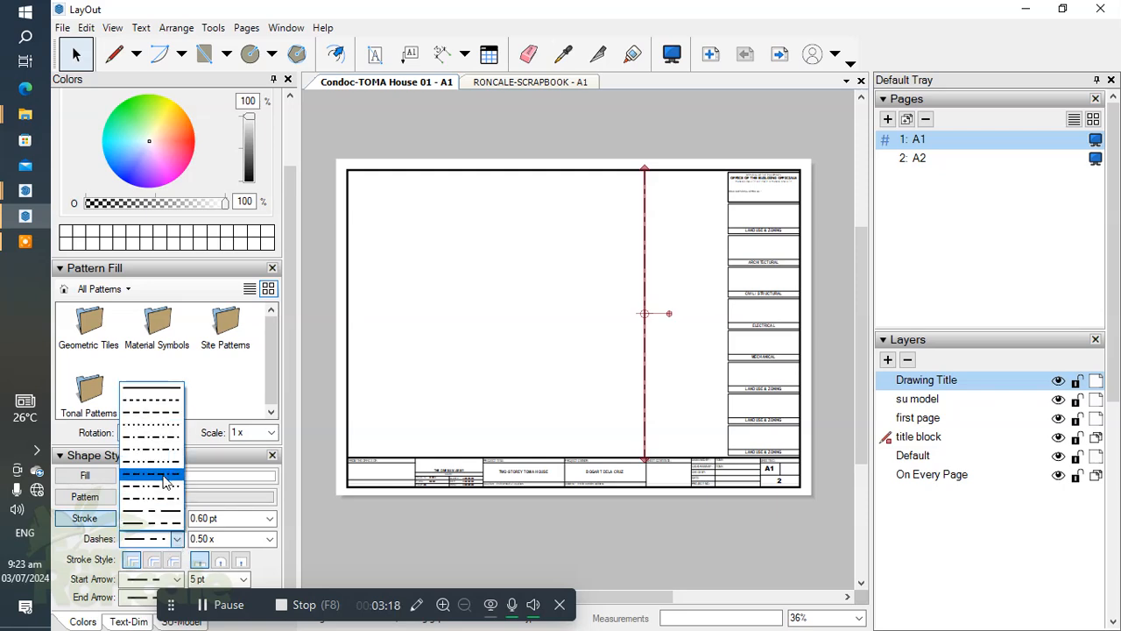
click(163, 476)
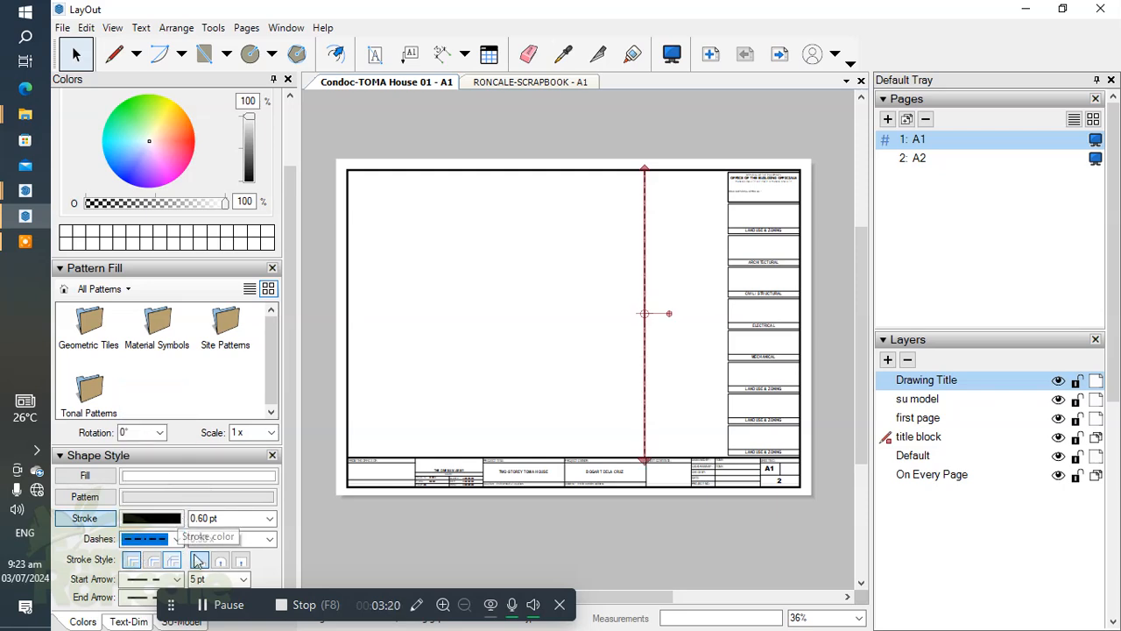
Set the vertical line's stroke width to 1 pt and its dash scale to 0.75x, and deselect it.
click(269, 518)
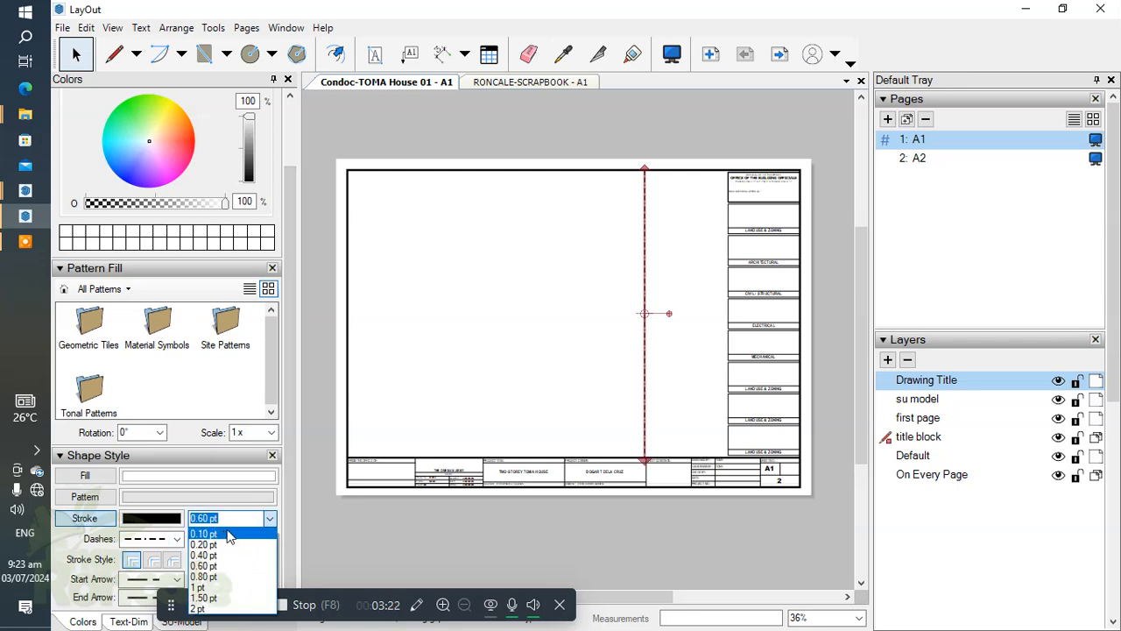
click(210, 544)
click(269, 518)
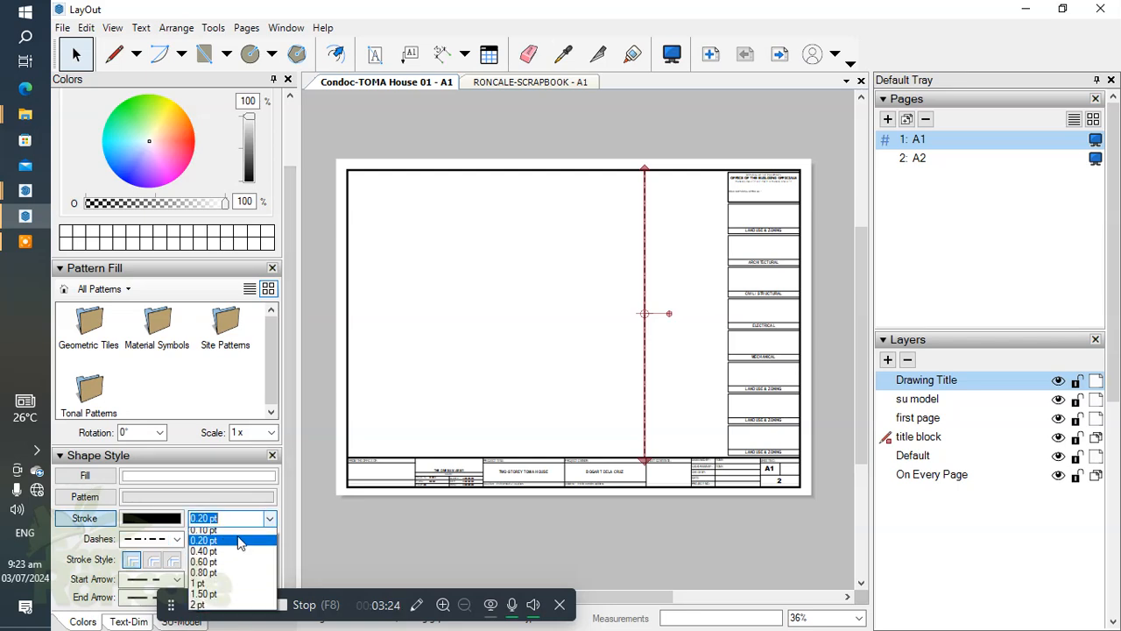
click(203, 577)
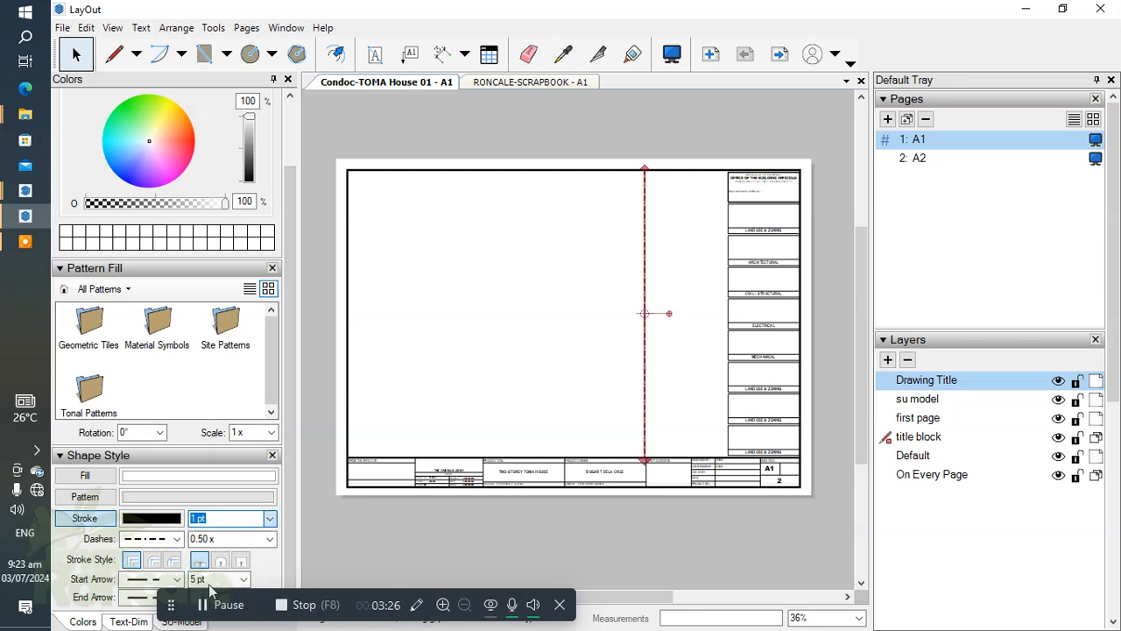
click(269, 538)
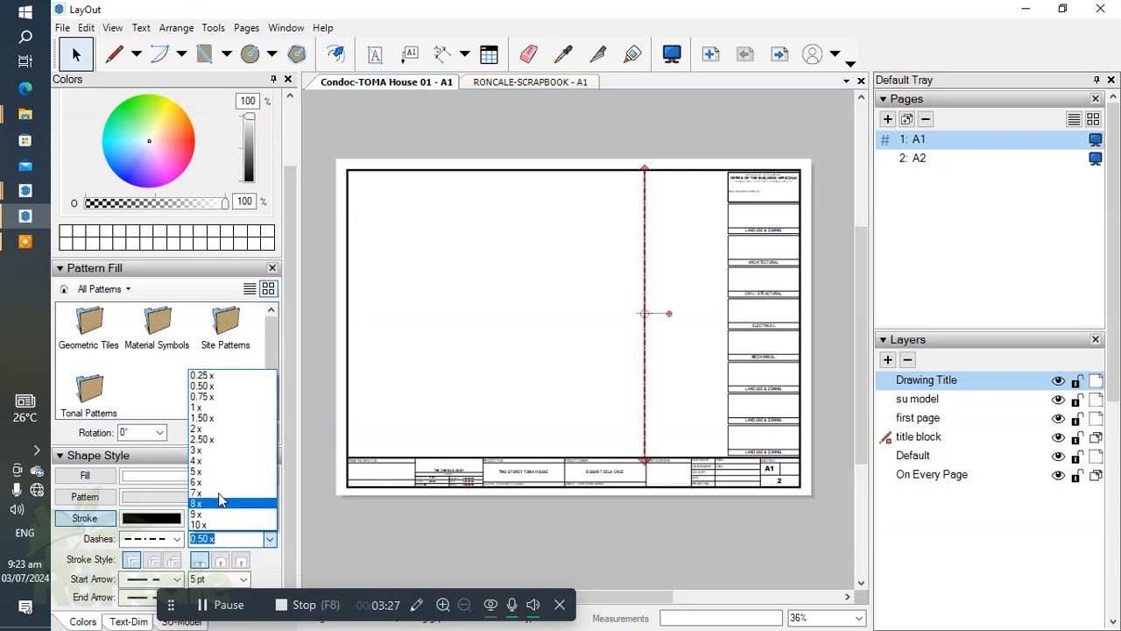
click(209, 396)
drag(650, 391, 653, 390)
scroll(676, 295, up, 10)
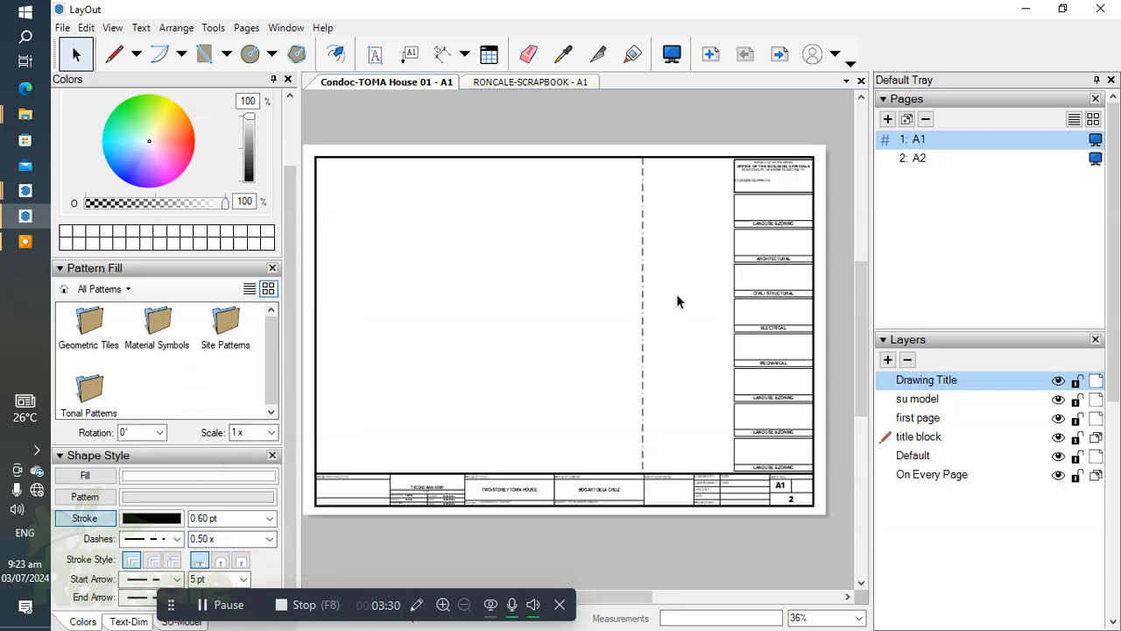
Set the stroke width of the vertical dash-dot line to 1.50 pt and deselect it.
scroll(644, 310, down, 7)
middle_drag(631, 347, 728, 422)
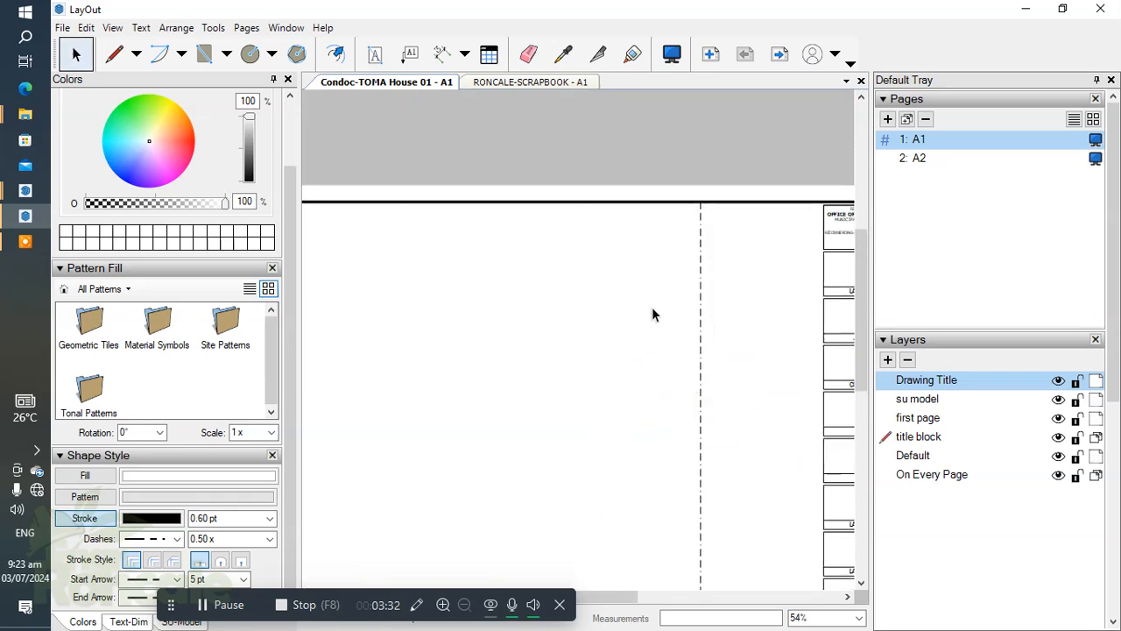
scroll(587, 280, down, 4)
scroll(649, 321, up, 2)
click(647, 322)
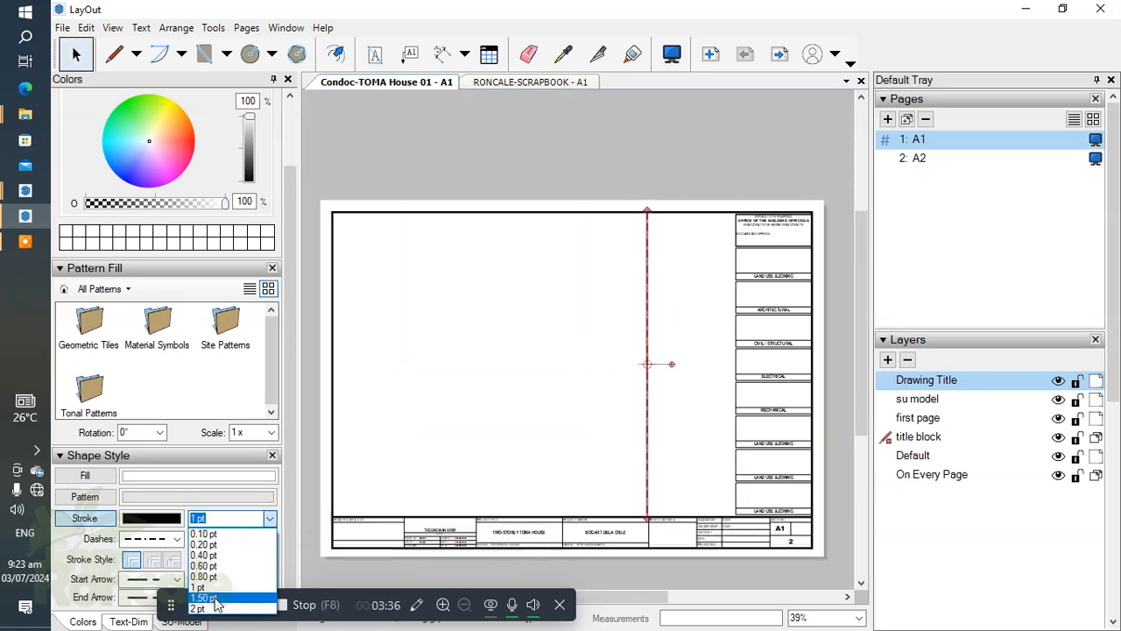
click(215, 598)
click(541, 376)
mouse_move(541, 376)
middle_down()
mouse_move(601, 363)
mouse_move(555, 312)
mouse_move(578, 341)
middle_up()
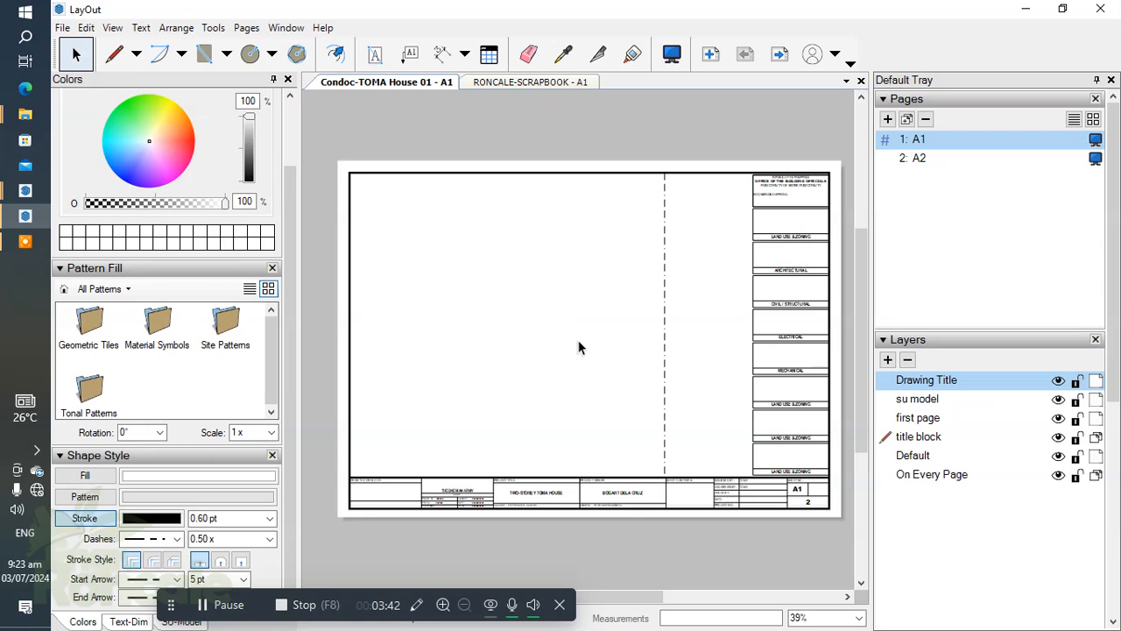
Insert the SketchUp model TOMA House - Condoc.skp from the TOMA-Files-DAMS folder into sheet A1.
click(62, 29)
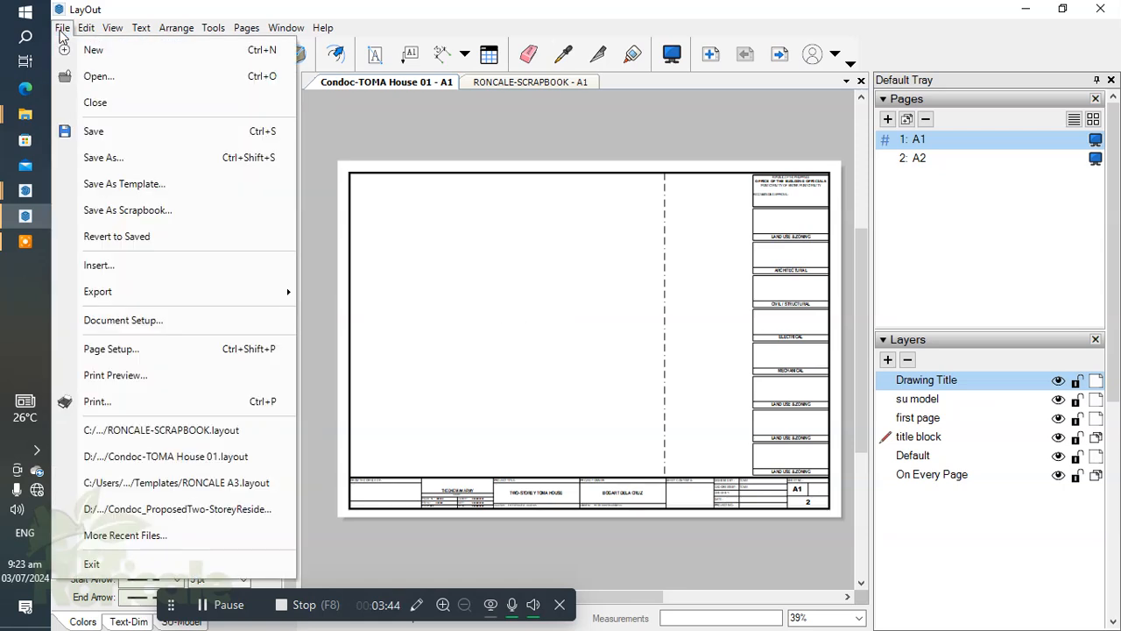
click(150, 272)
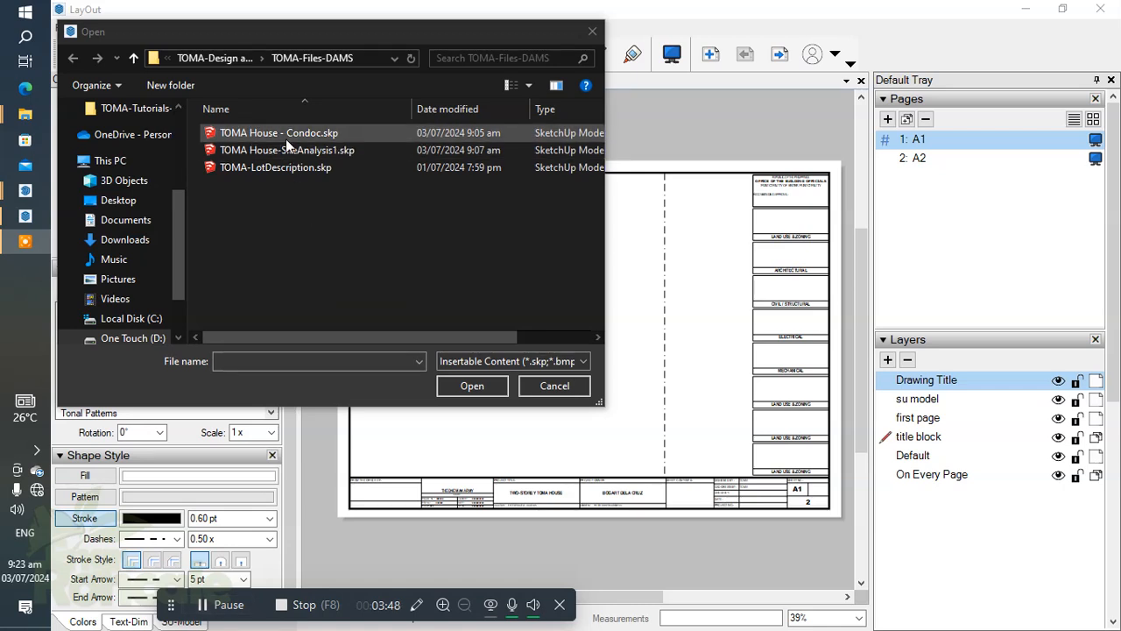
click(258, 139)
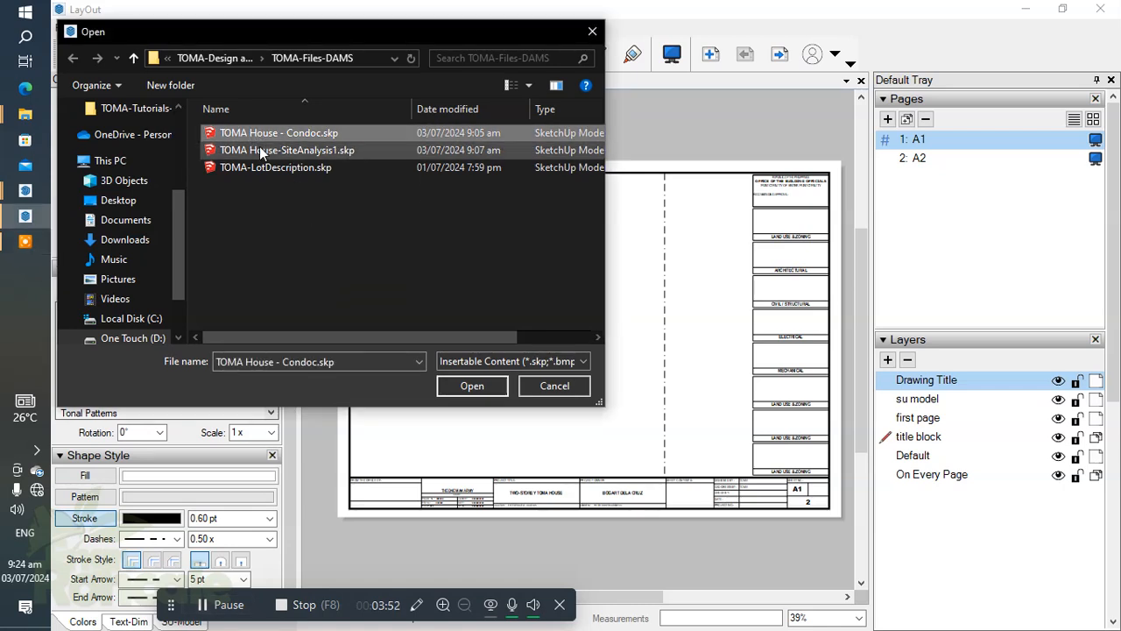
click(470, 387)
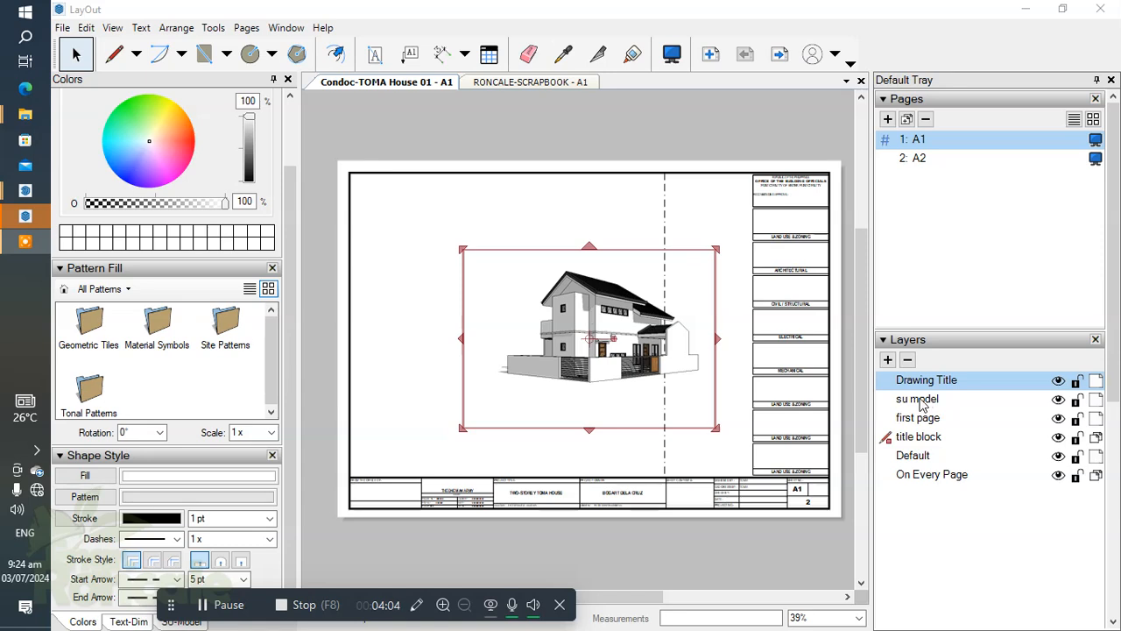
Move the inserted house model viewport on sheet A1 to the su model layer.
right_click(573, 318)
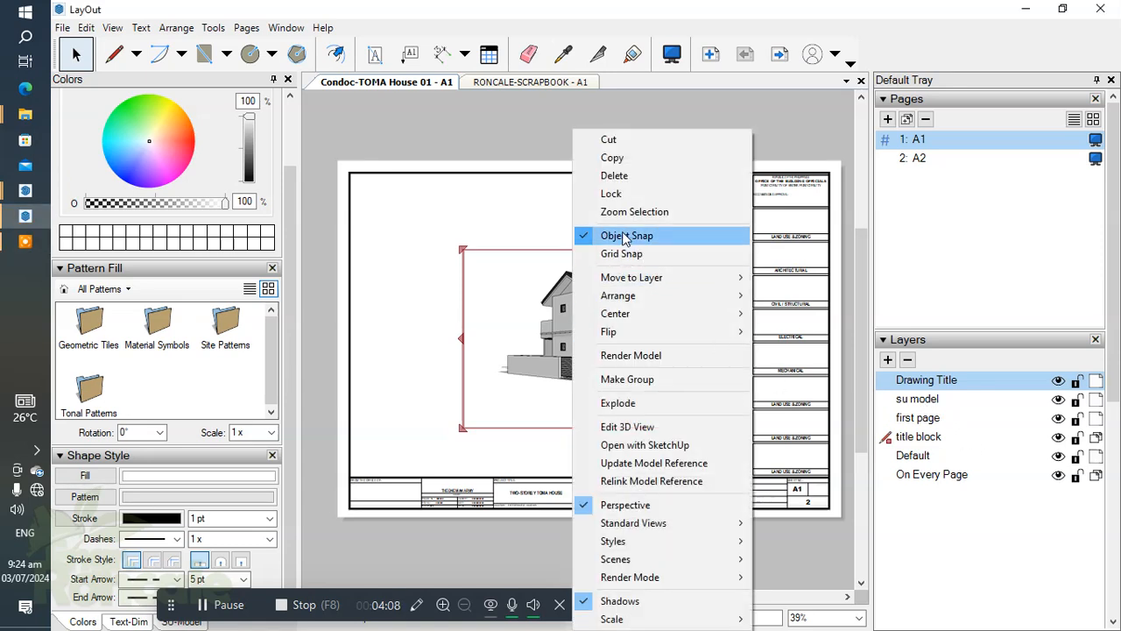
mouse_move(618, 300)
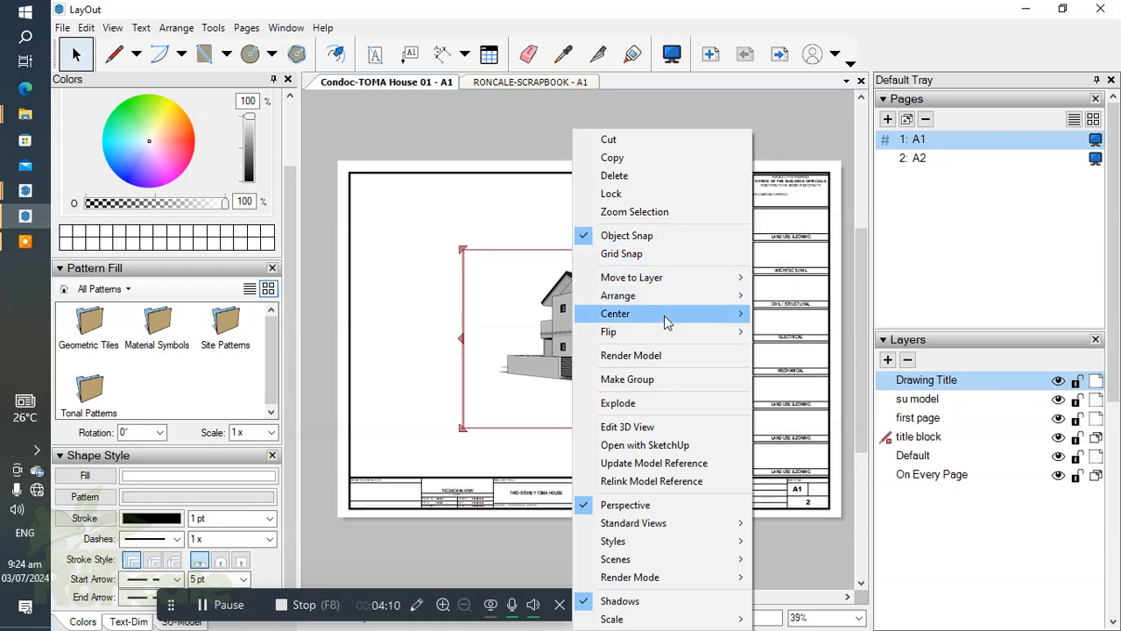
mouse_move(674, 286)
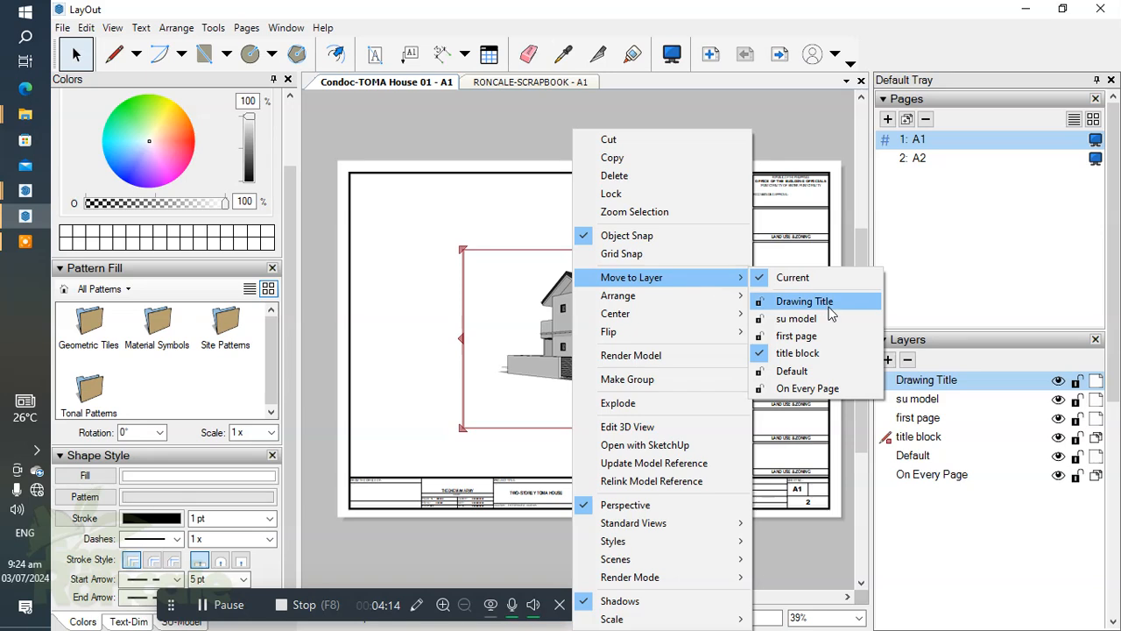
click(797, 319)
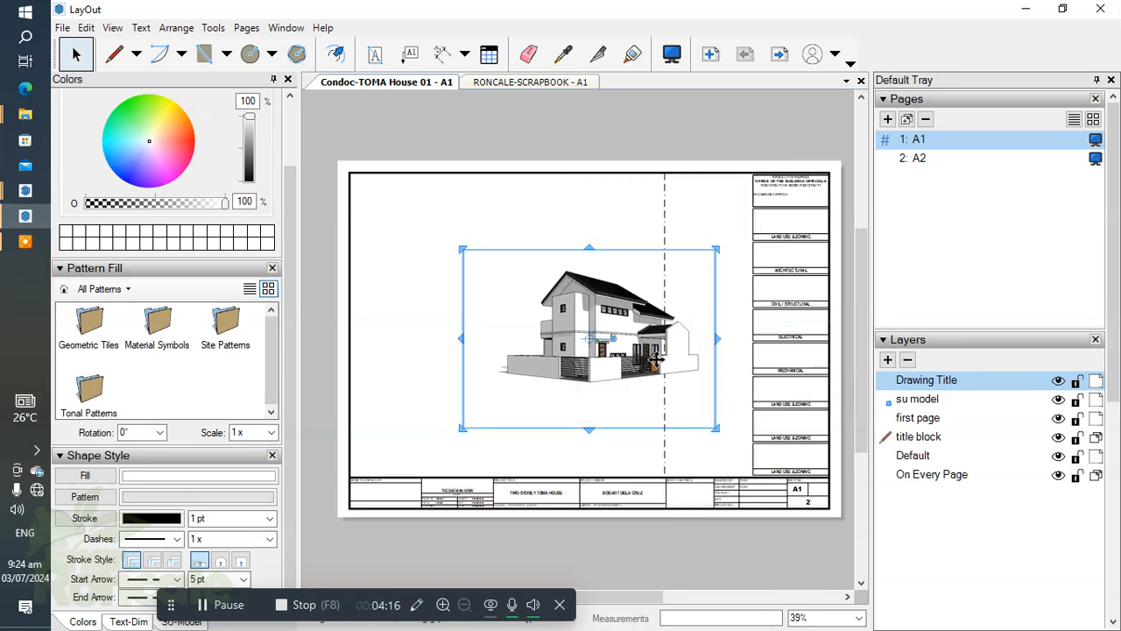
Move the house viewport to the upper-left part of sheet A1 and scale it down slightly.
scroll(579, 403, up, 4)
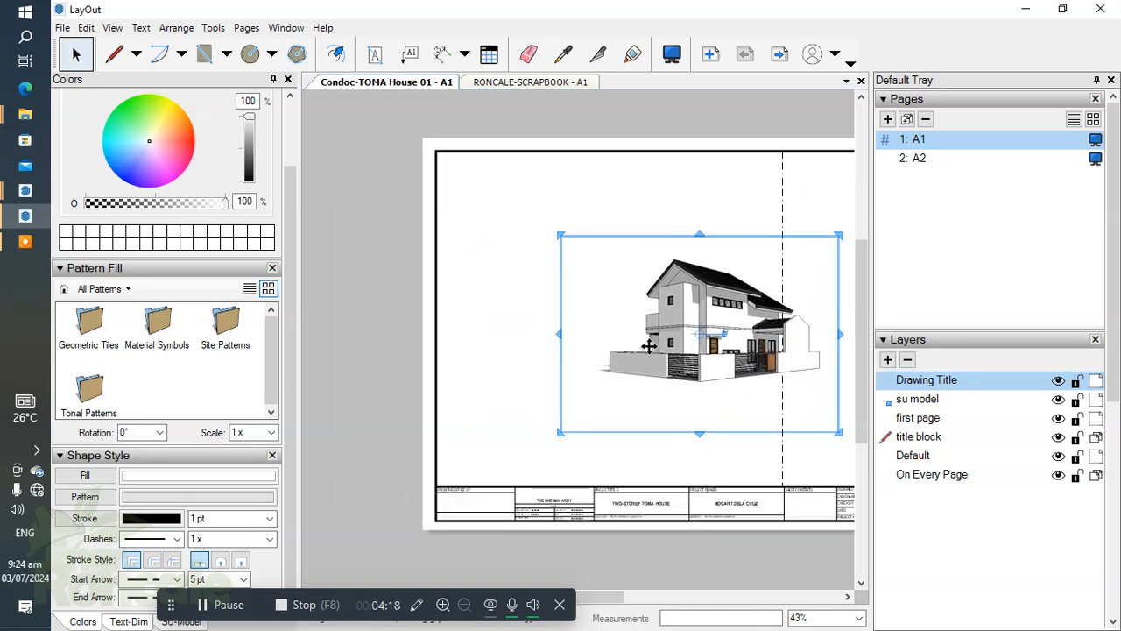
drag(550, 329, 572, 332)
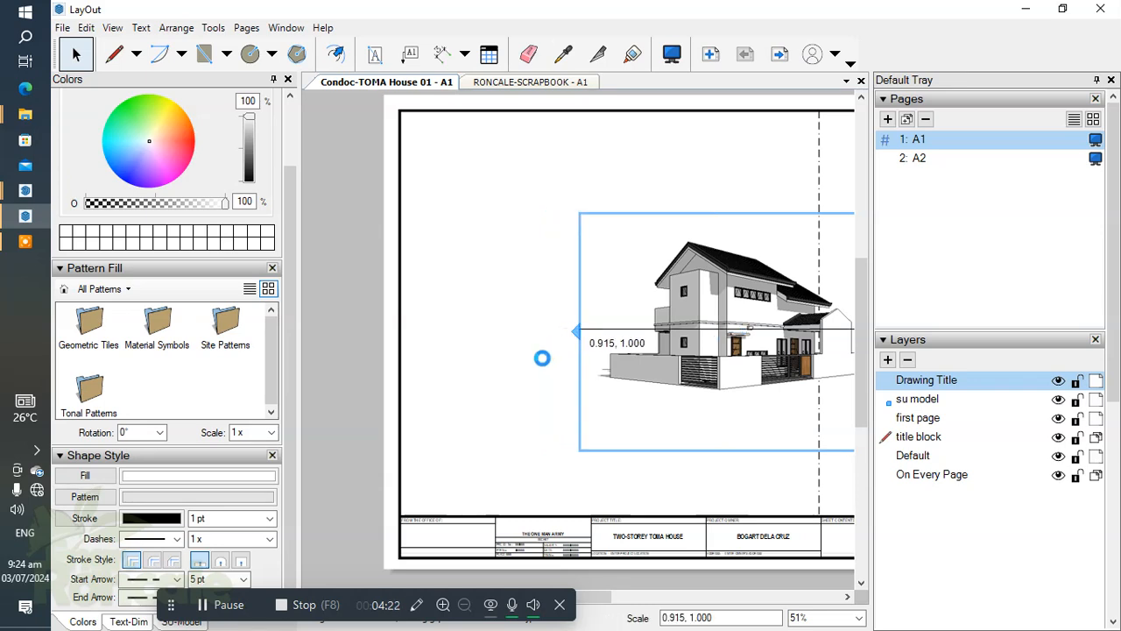
scroll(456, 458, down, 1)
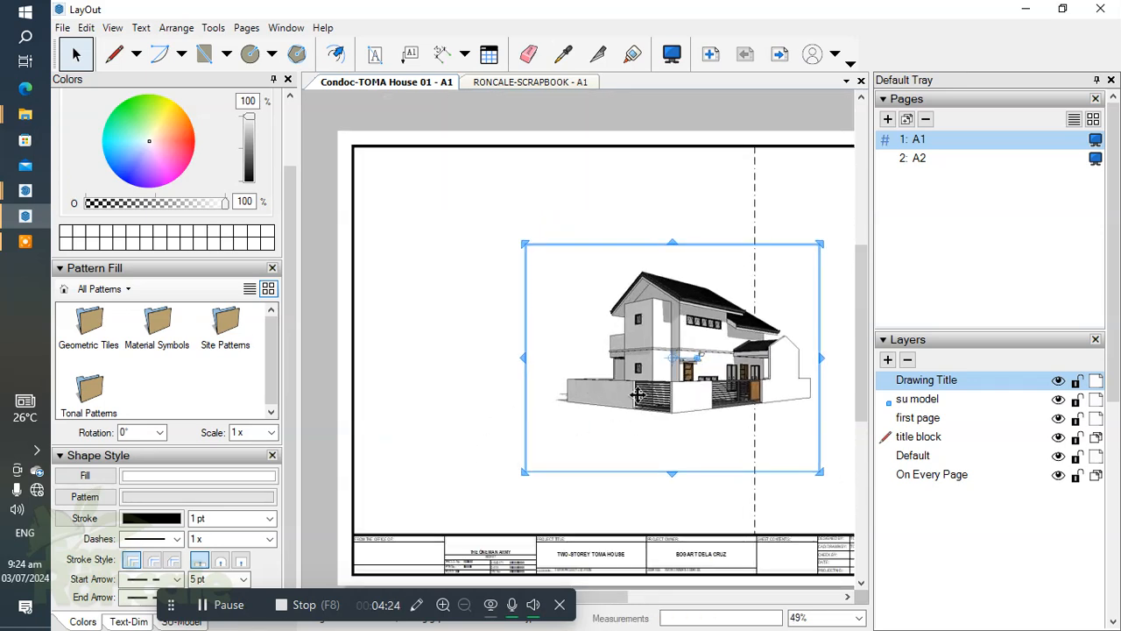
drag(628, 390, 503, 334)
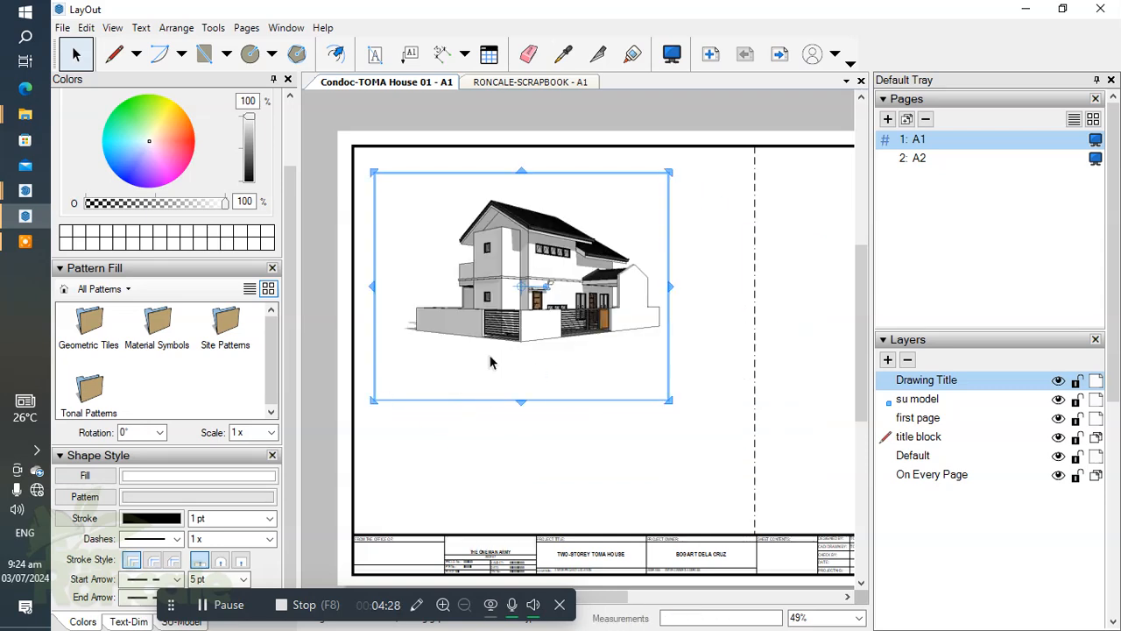
drag(668, 172, 603, 249)
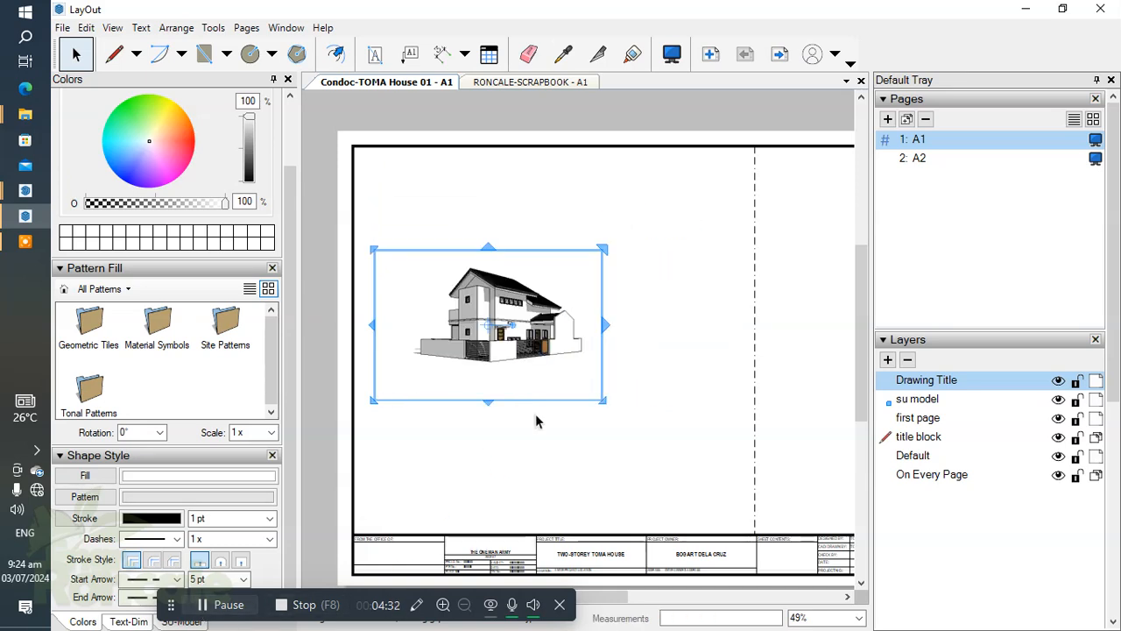
drag(603, 249, 636, 241)
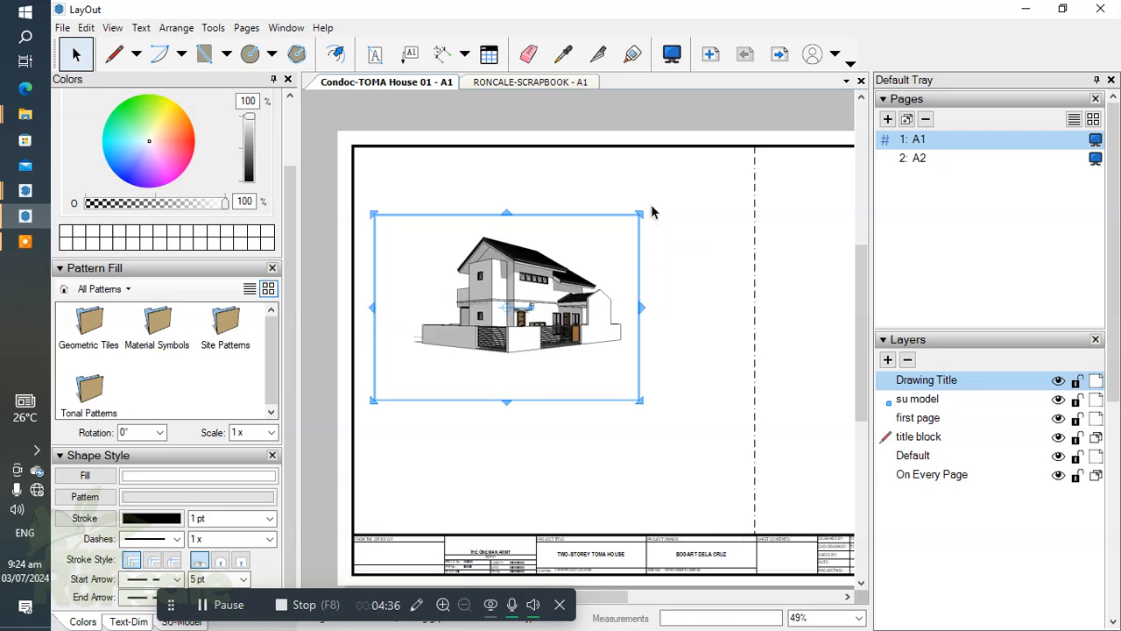
Turn on Preserve Scale for the house viewport, then crop its left and bottom edges closer to the house.
click(203, 606)
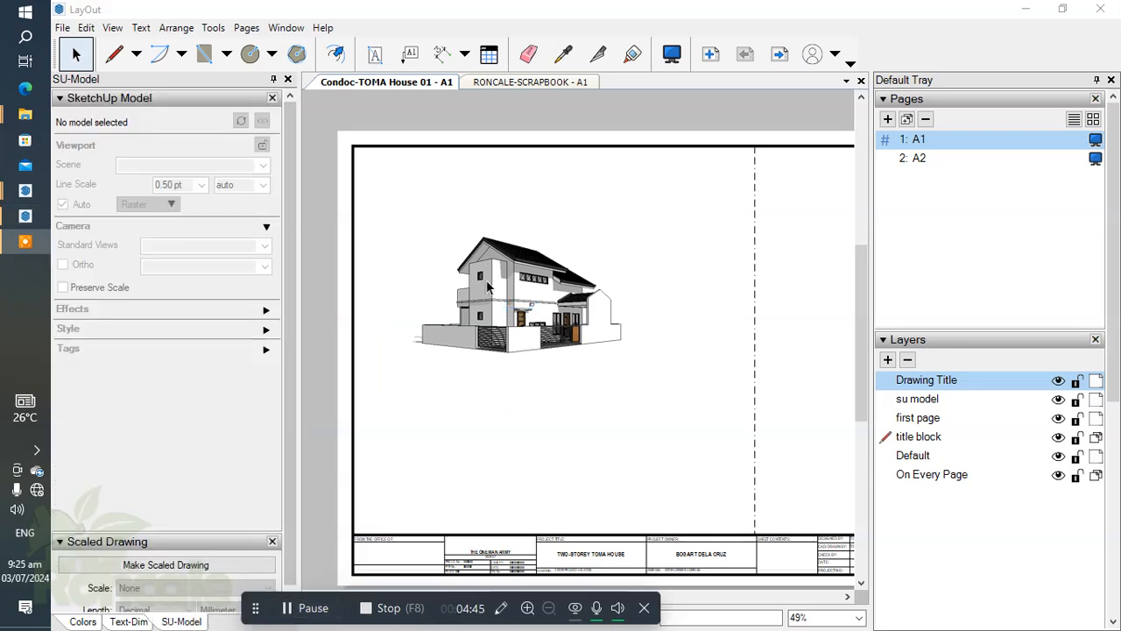
click(496, 292)
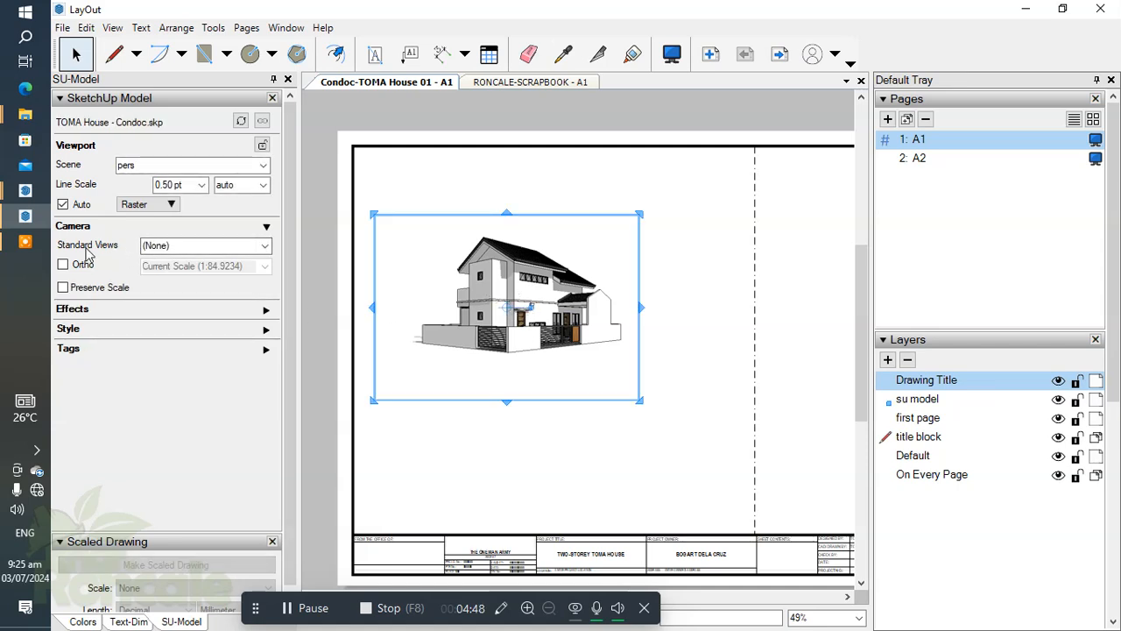
click(63, 287)
click(100, 287)
drag(372, 307, 433, 331)
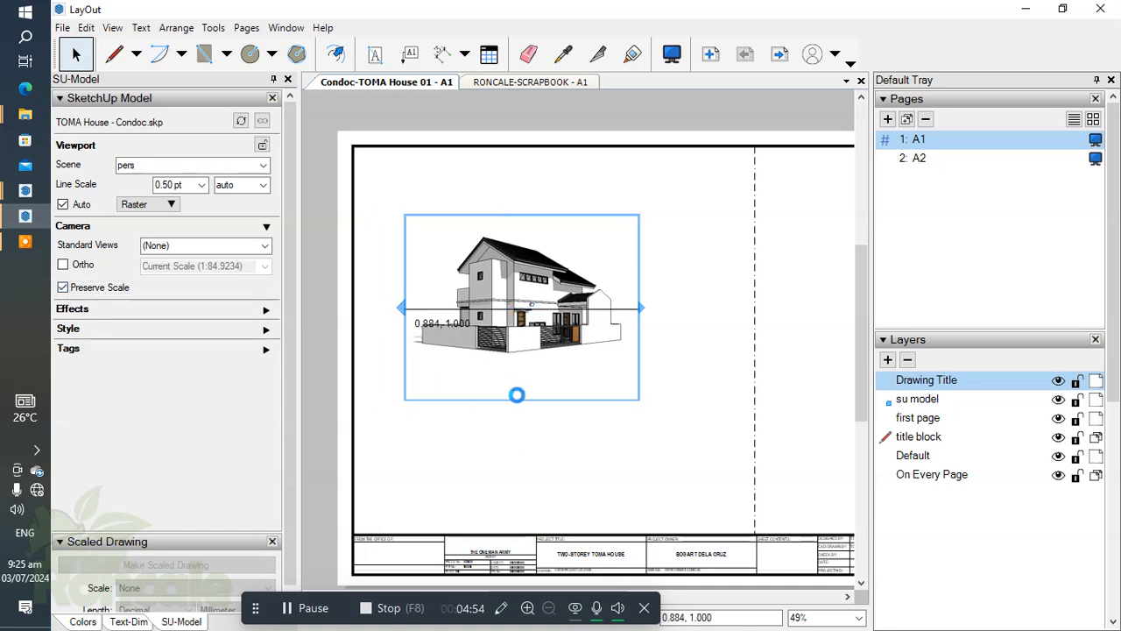
drag(521, 400, 522, 370)
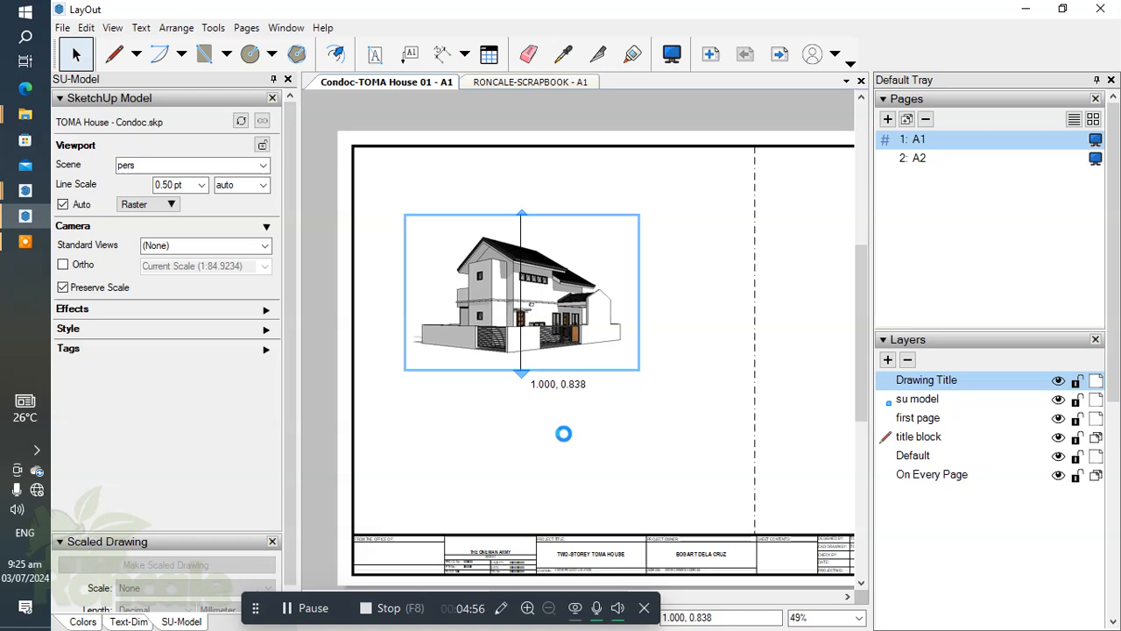
click(598, 444)
Move the house viewport down to sit just above the title block, beside the vertical dash-dot line.
scroll(533, 376, down, 3)
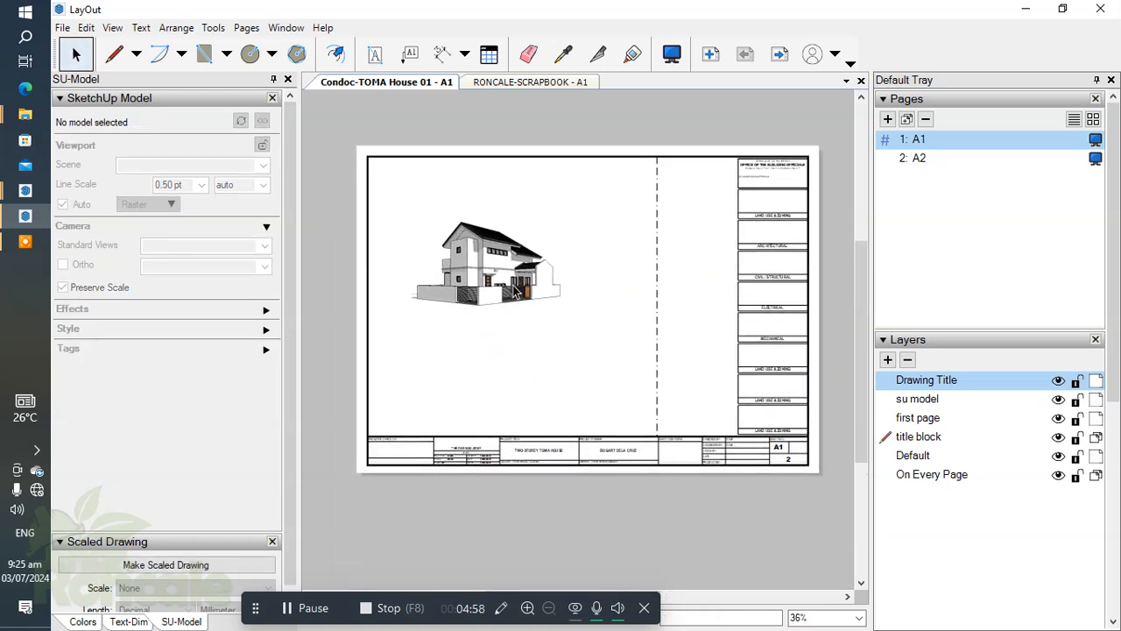
scroll(516, 292, up, 2)
click(507, 277)
drag(491, 285, 582, 418)
click(555, 296)
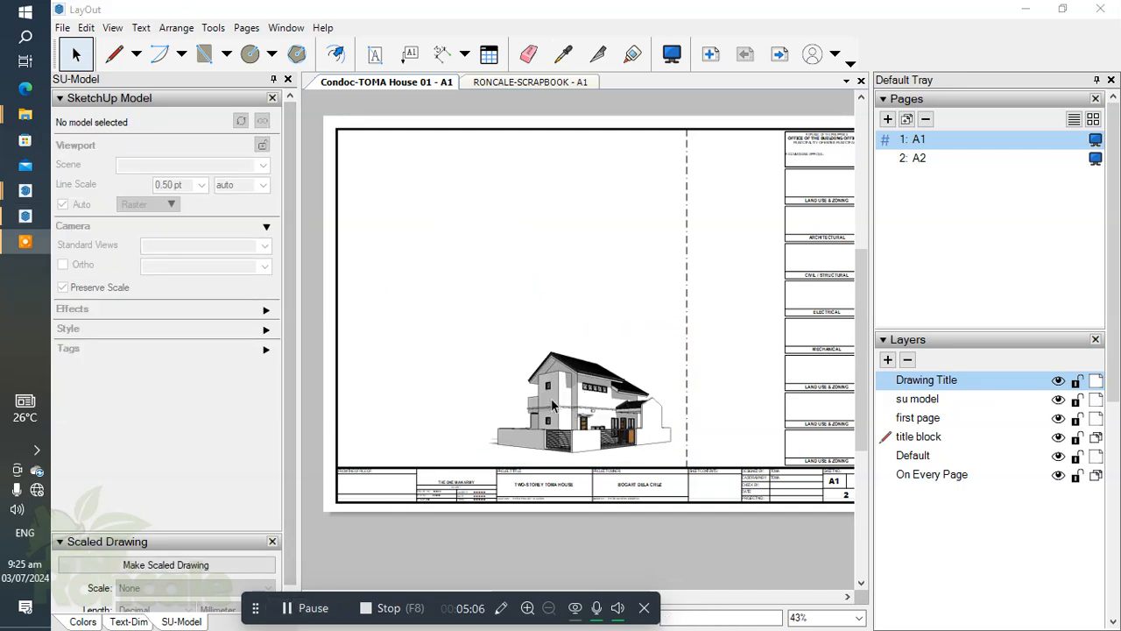
scroll(552, 405, up, 3)
scroll(595, 419, down, 3)
scroll(612, 311, down, 1)
middle_drag(612, 311, 635, 334)
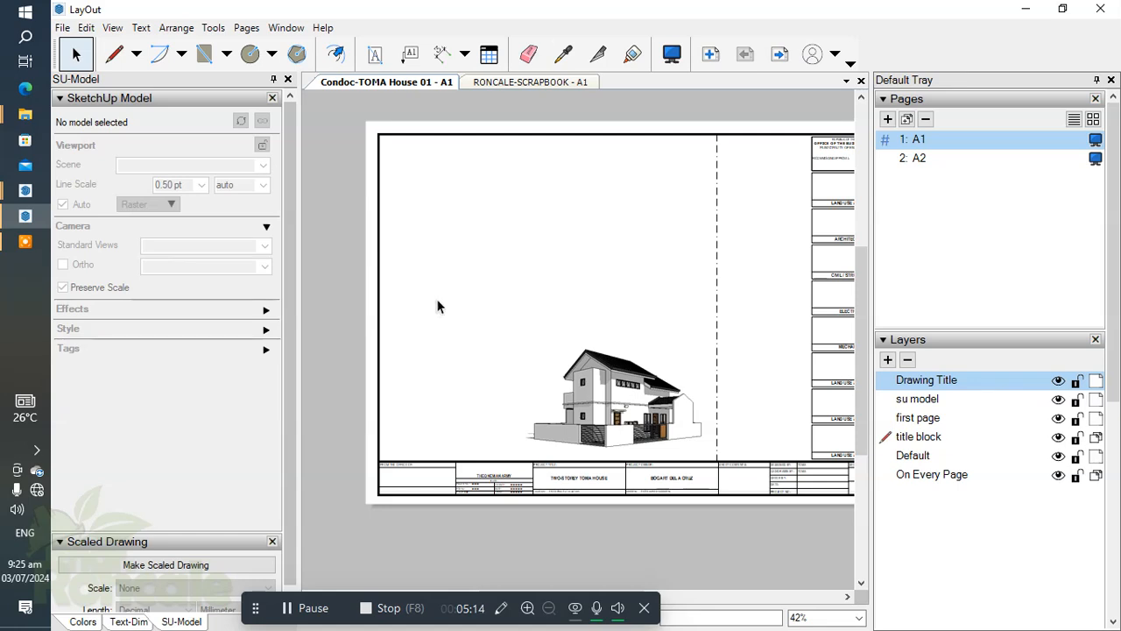
click(63, 28)
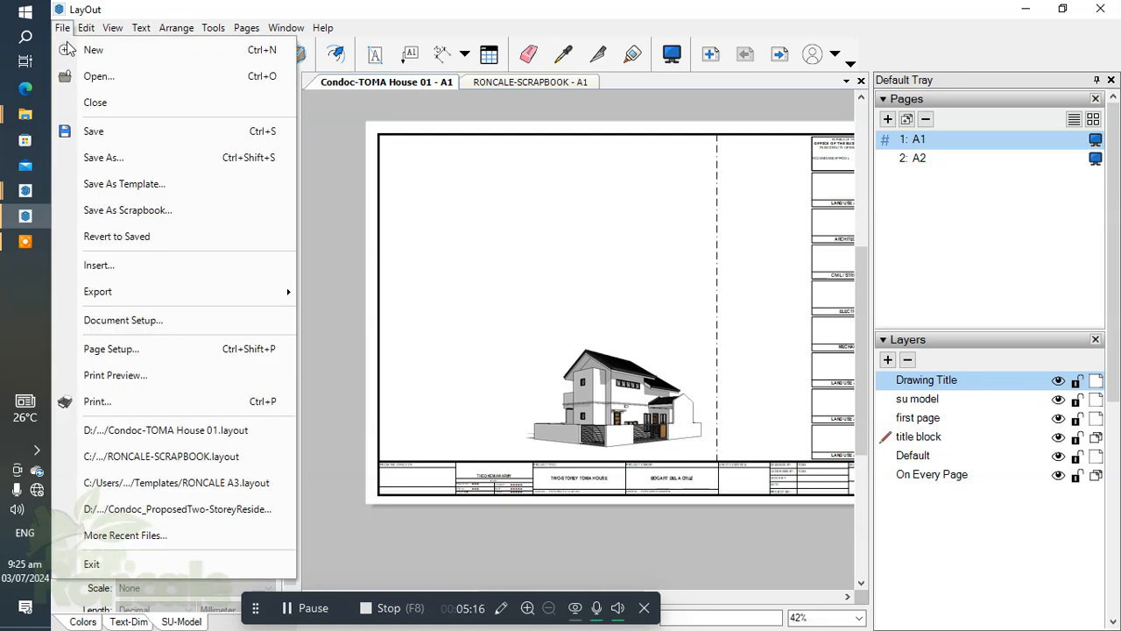
click(131, 265)
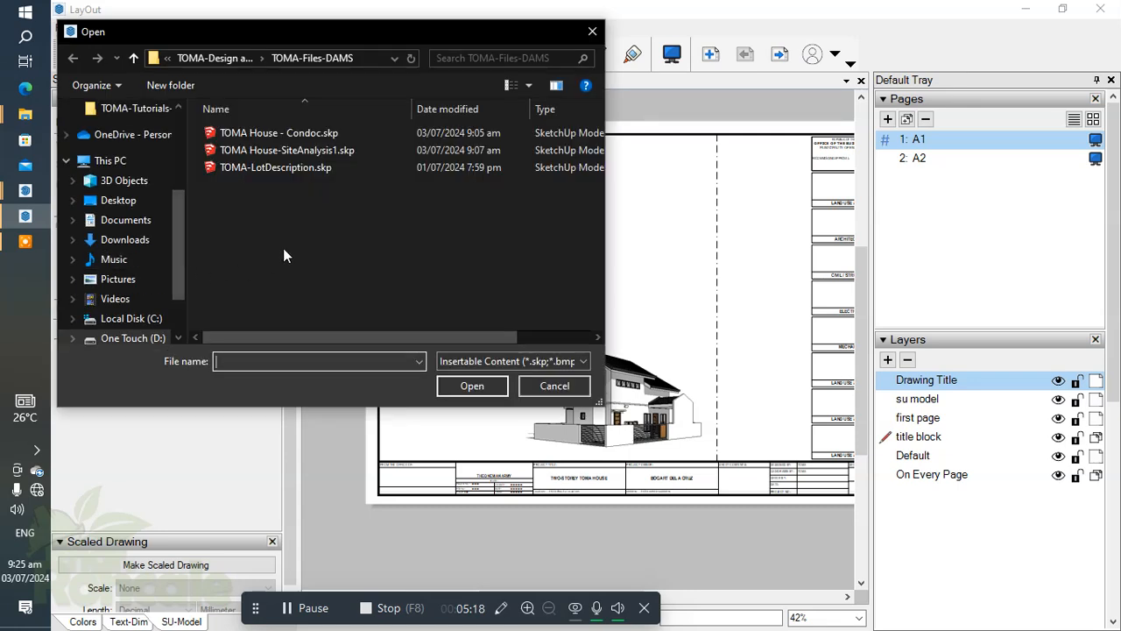
click(283, 150)
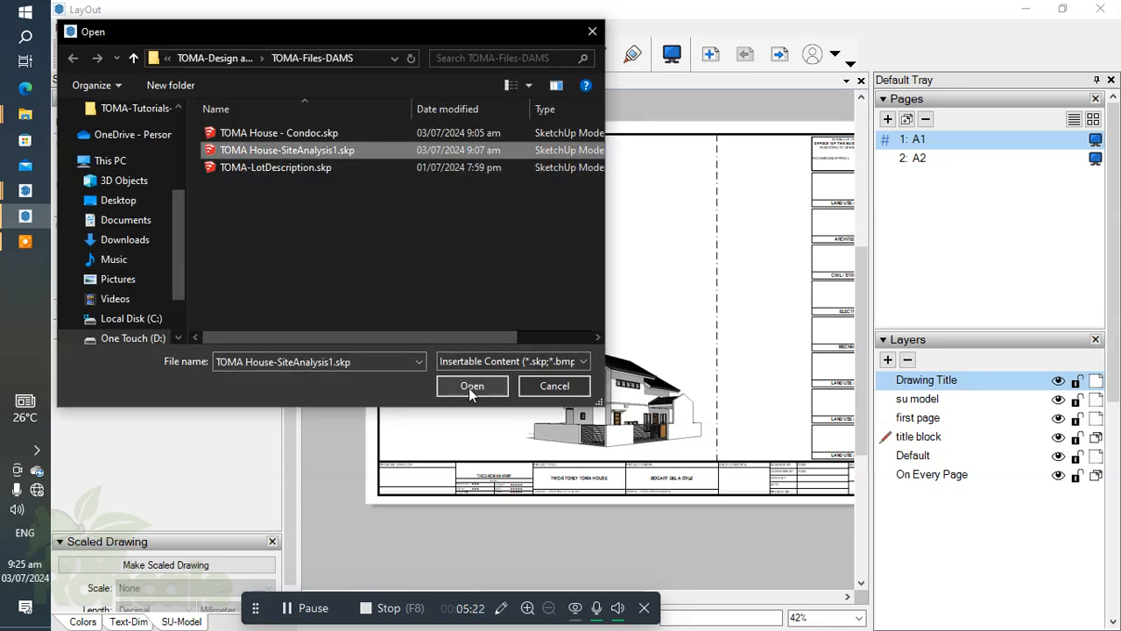
click(554, 385)
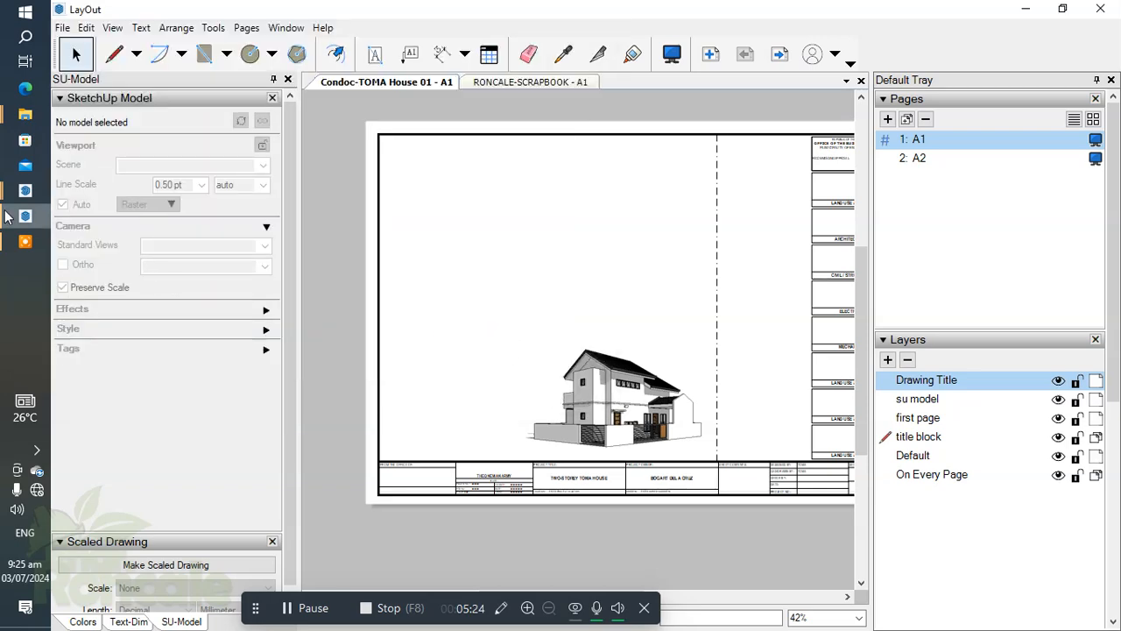
Make su model the active layer and switch to the TOMA House-SiteAnalysis1 model in SketchUp.
click(942, 399)
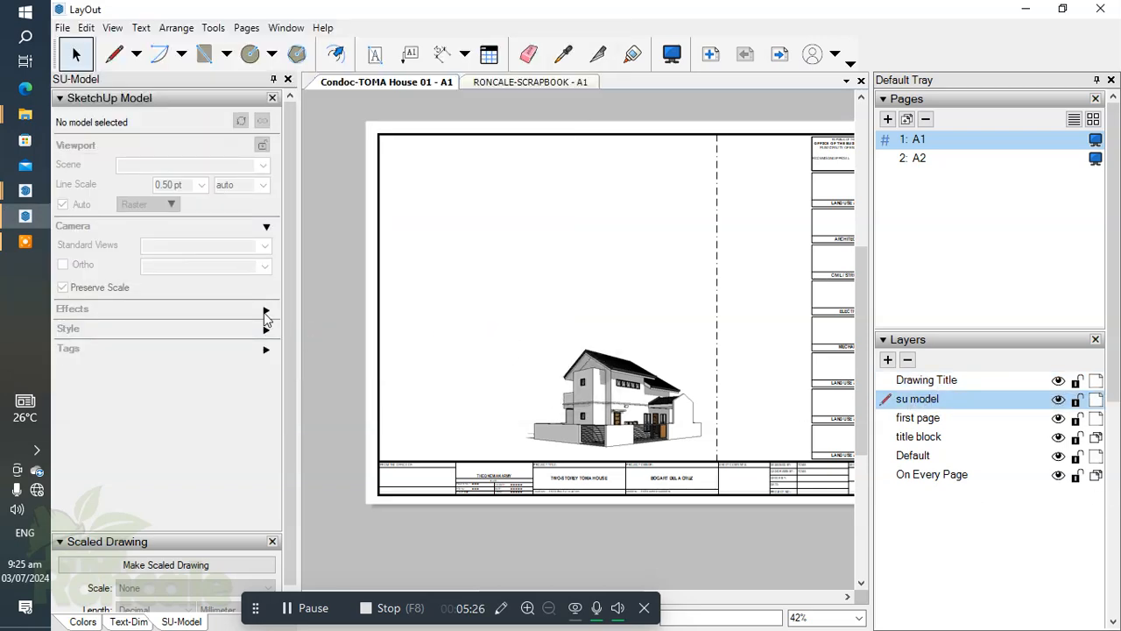
mouse_move(13, 200)
click(140, 273)
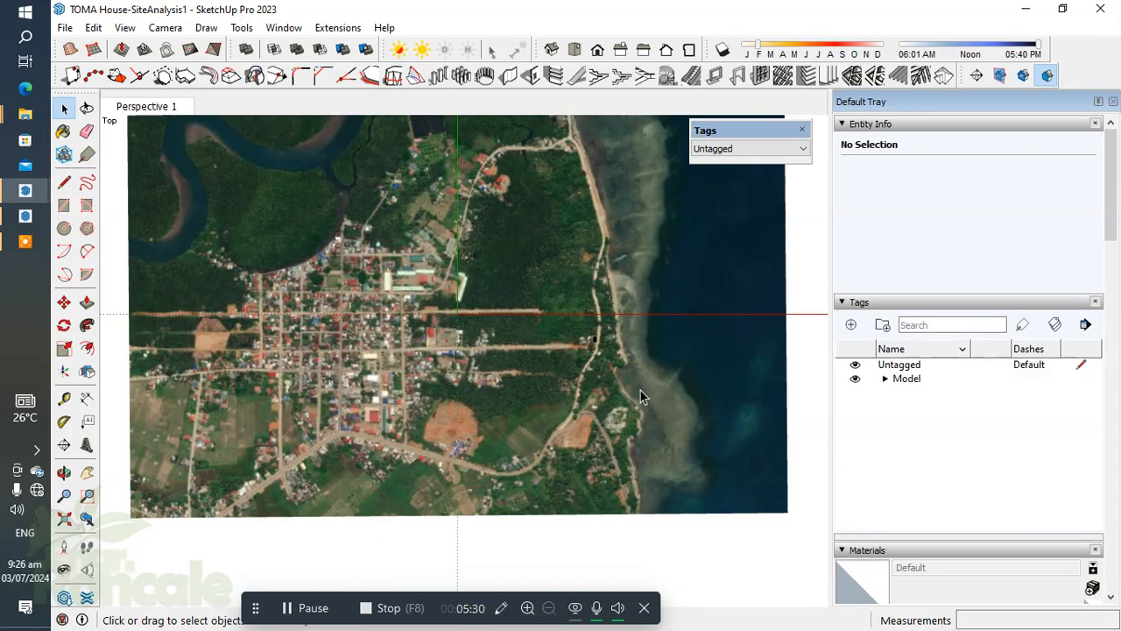
Frame the whole aerial image in the top view and save it as a new scene named Map.
scroll(560, 375, down, 2)
scroll(557, 278, up, 1)
shift+middle_drag(550, 273, 549, 287)
click(124, 27)
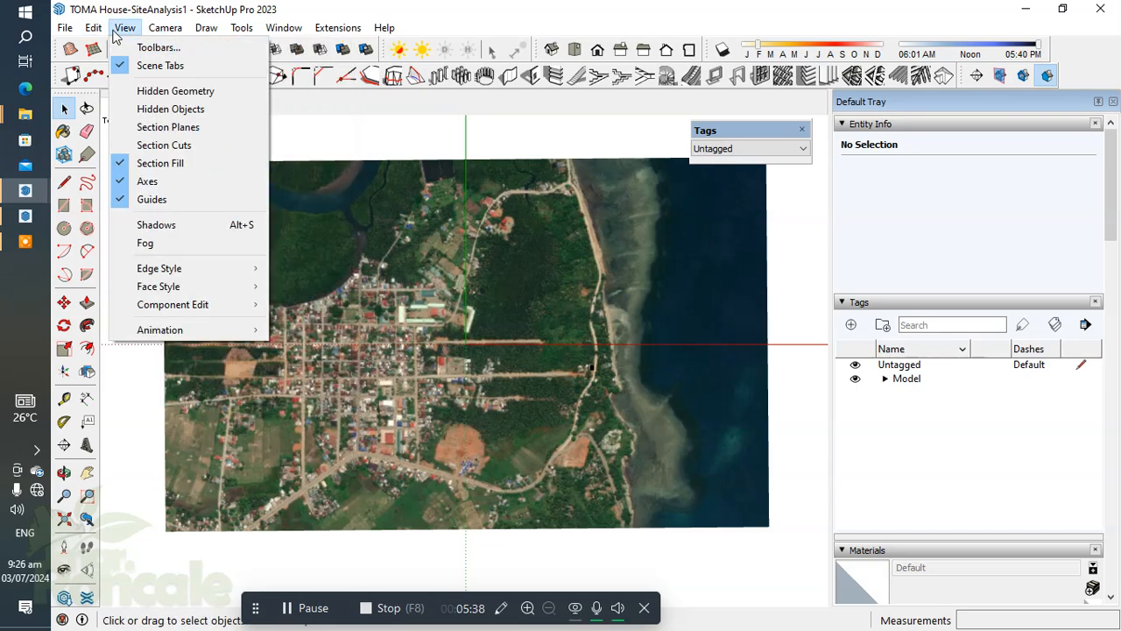
mouse_move(149, 330)
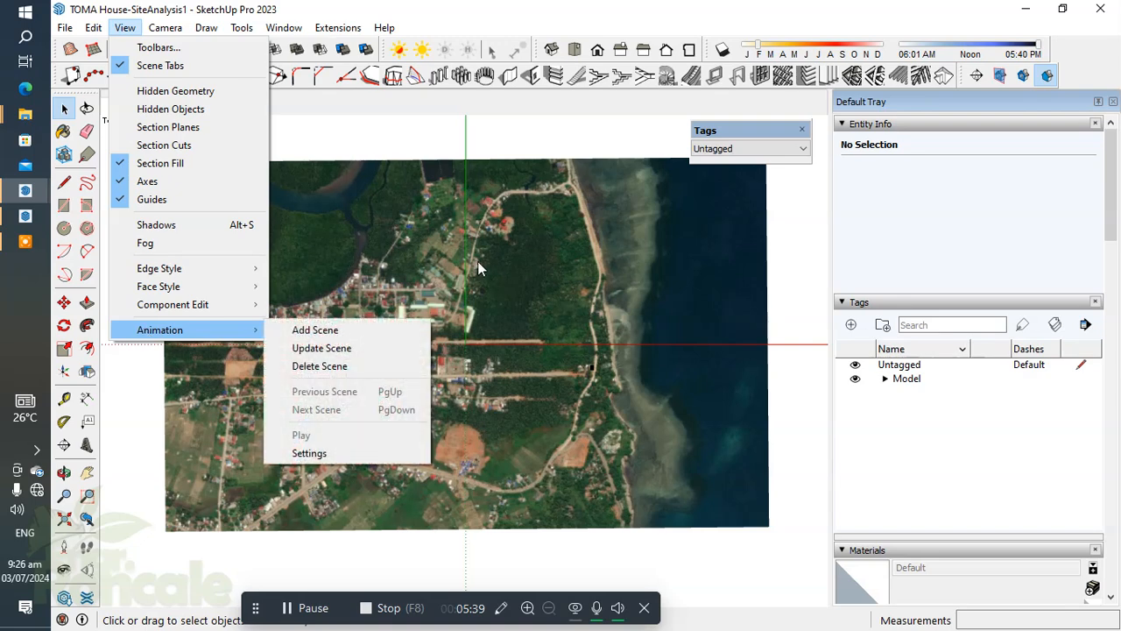
click(377, 333)
right_click(261, 107)
click(329, 198)
text(Map)
key(Return)
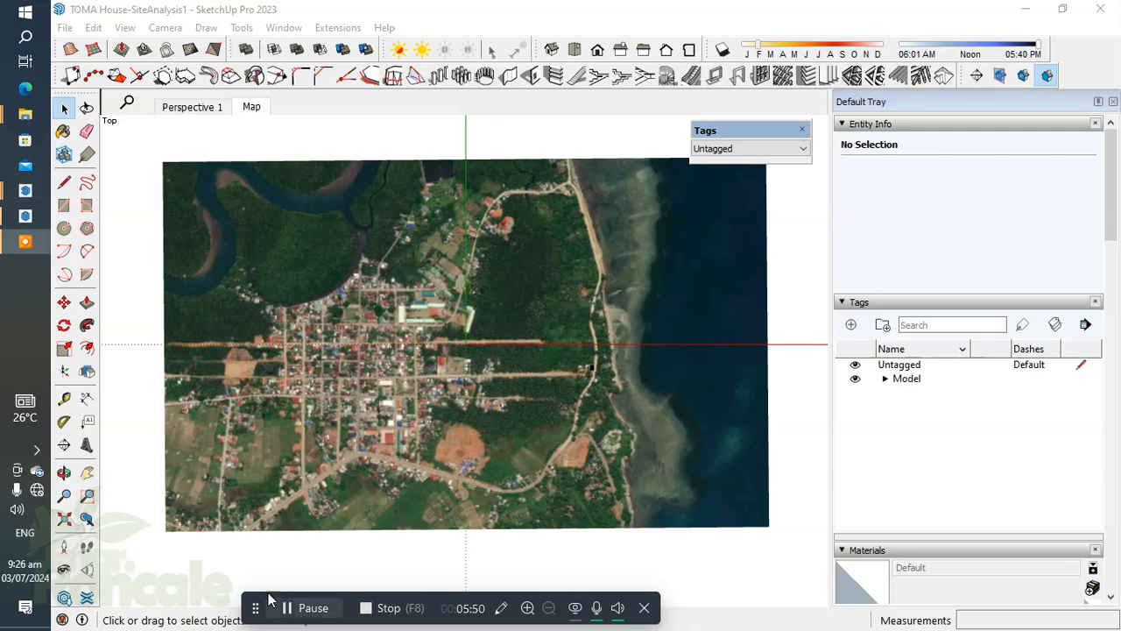
Switch to LayOut, insert TOMA House-SiteAnalysis1.skp on sheet A1, and shrink and place its map to the left of the house view.
click(9, 224)
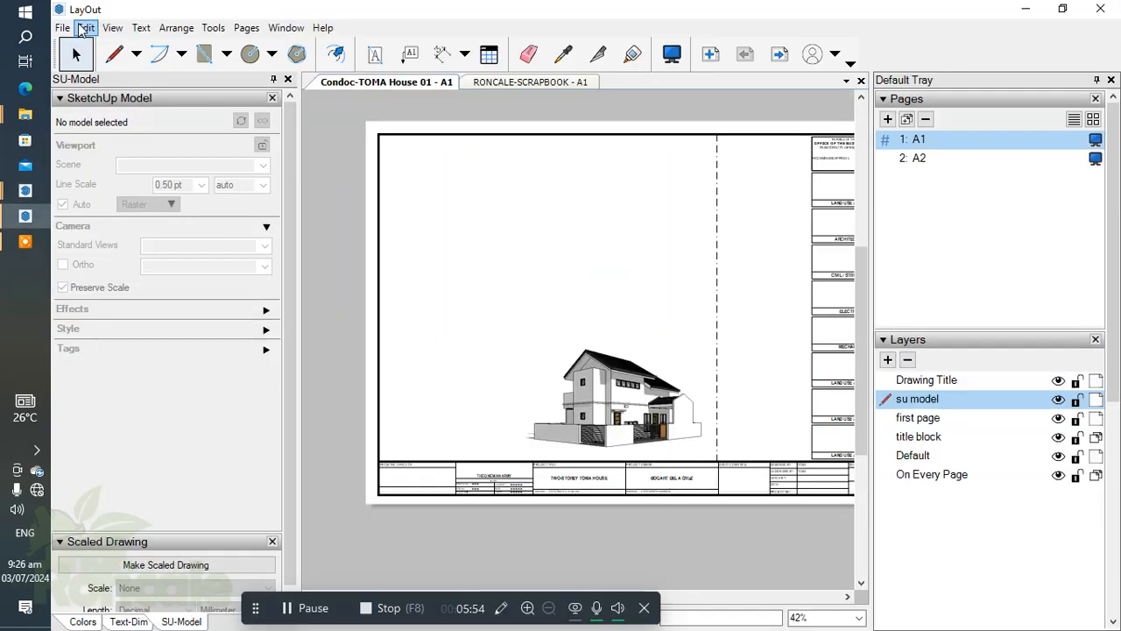
click(62, 27)
click(95, 263)
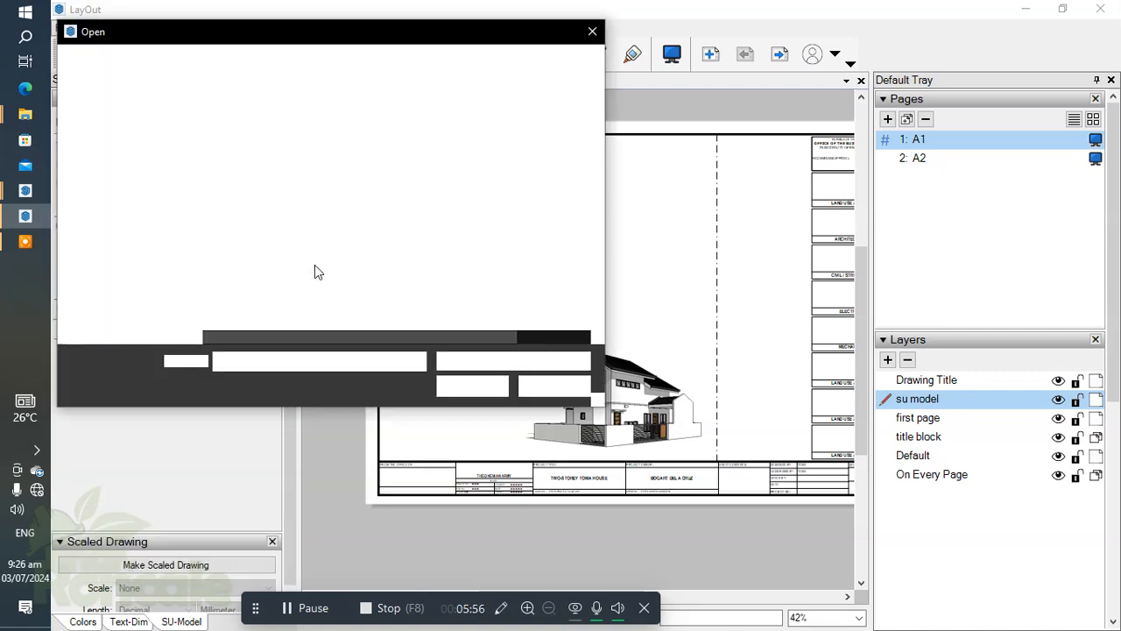
click(261, 154)
click(473, 386)
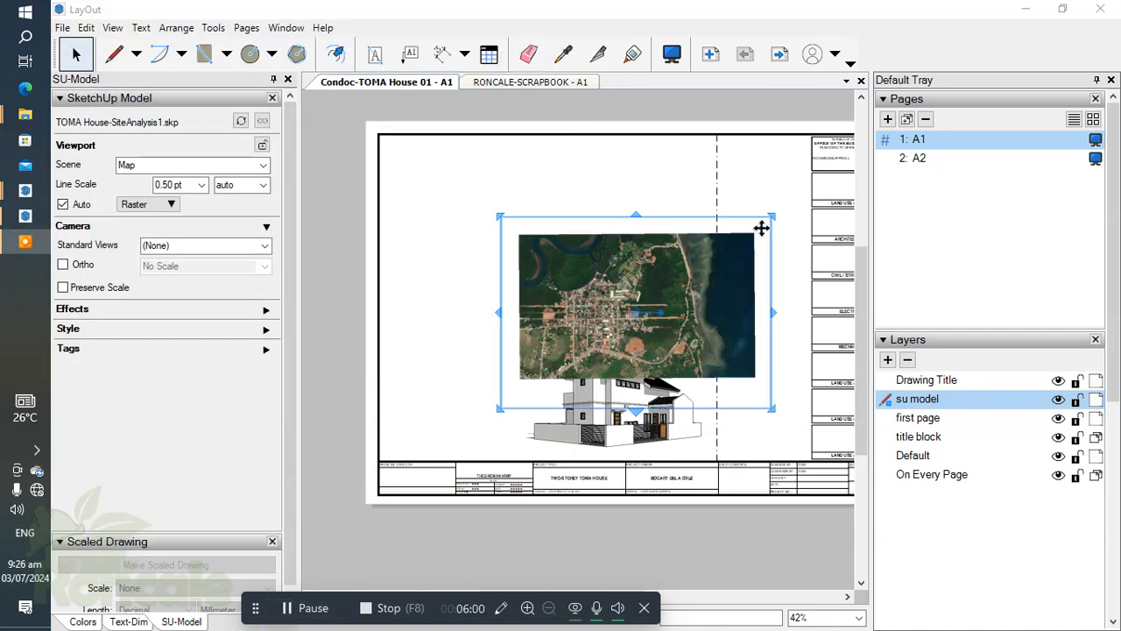
drag(771, 216, 678, 292)
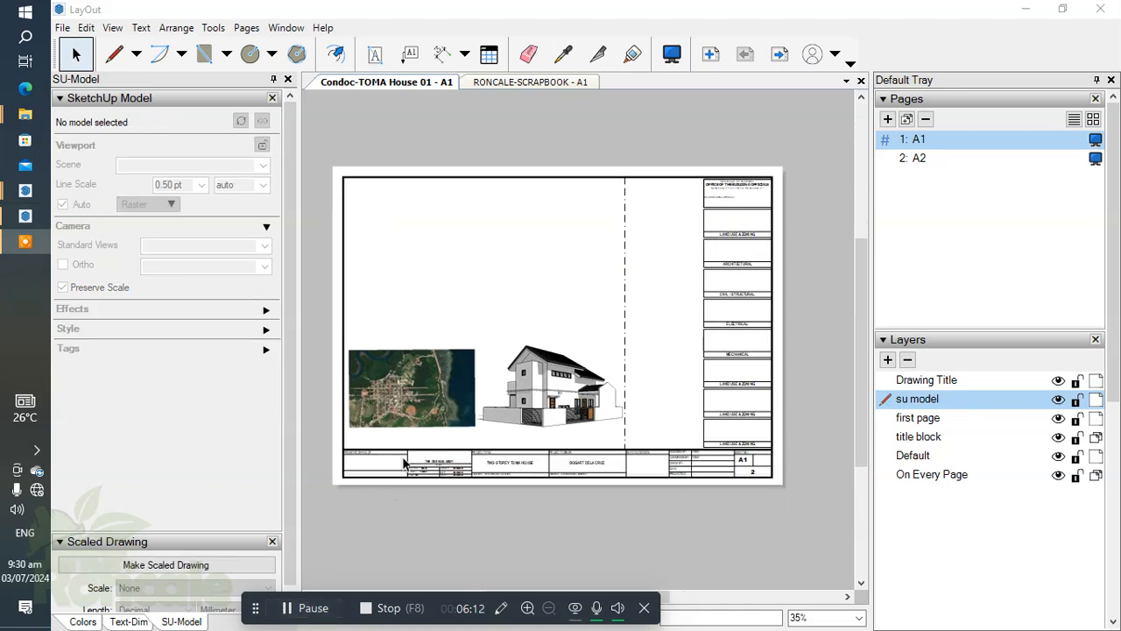
Examine the coastal road area of the site map up close on sheet A1.
scroll(403, 388, up, 2)
scroll(403, 388, up, 3)
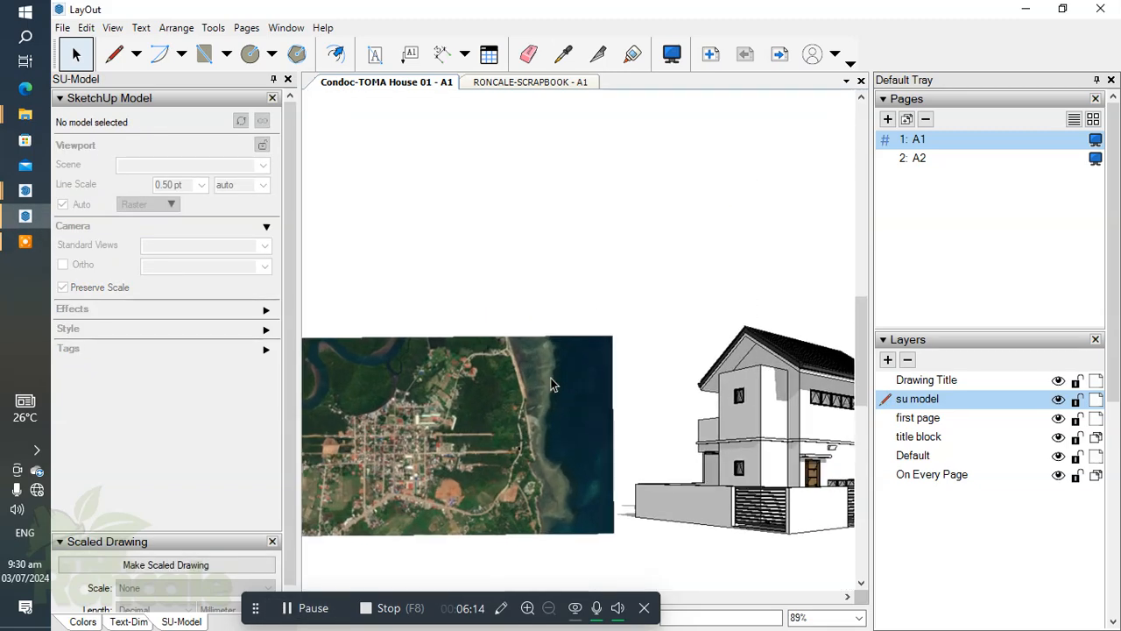
scroll(361, 363, down, 2)
scroll(482, 410, up, 6)
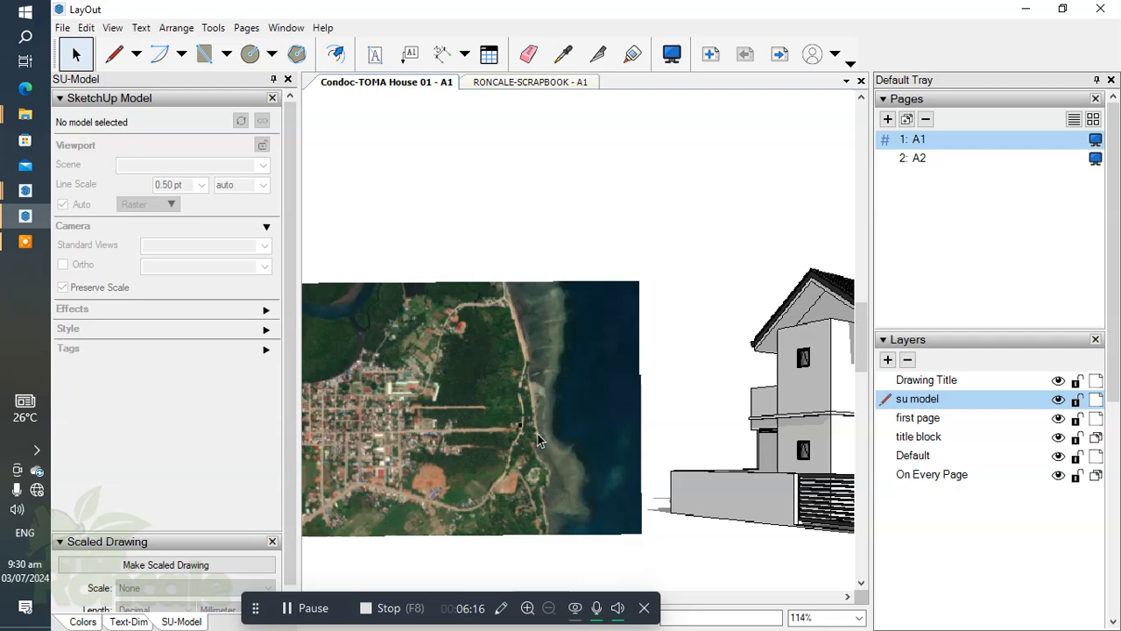
scroll(507, 425, down, 6)
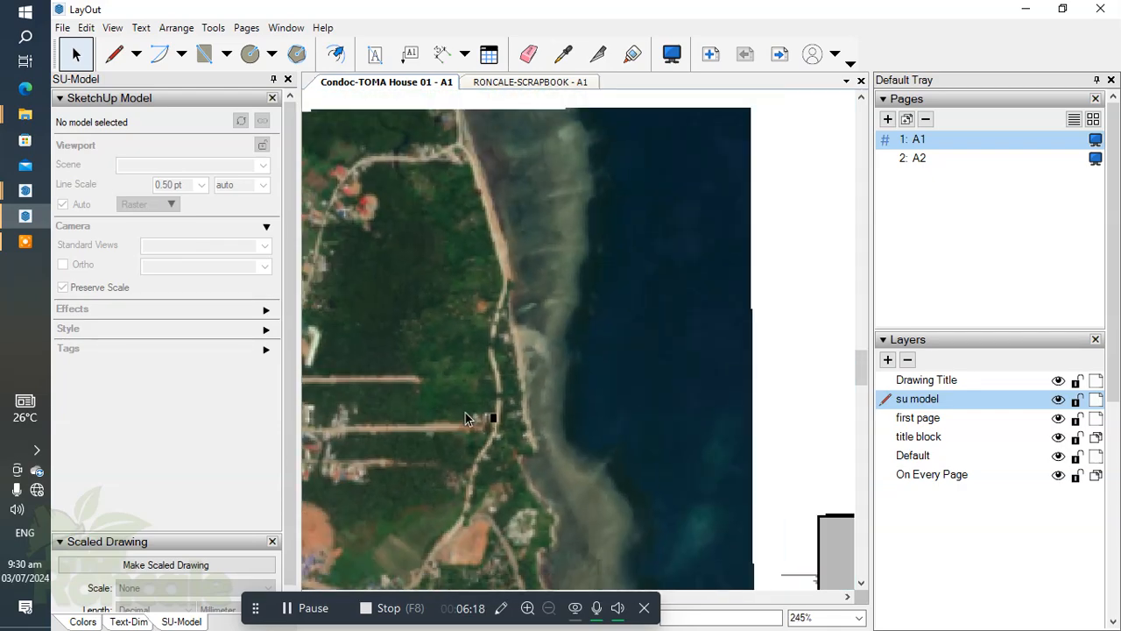
scroll(468, 387, down, 3)
scroll(551, 315, up, 1)
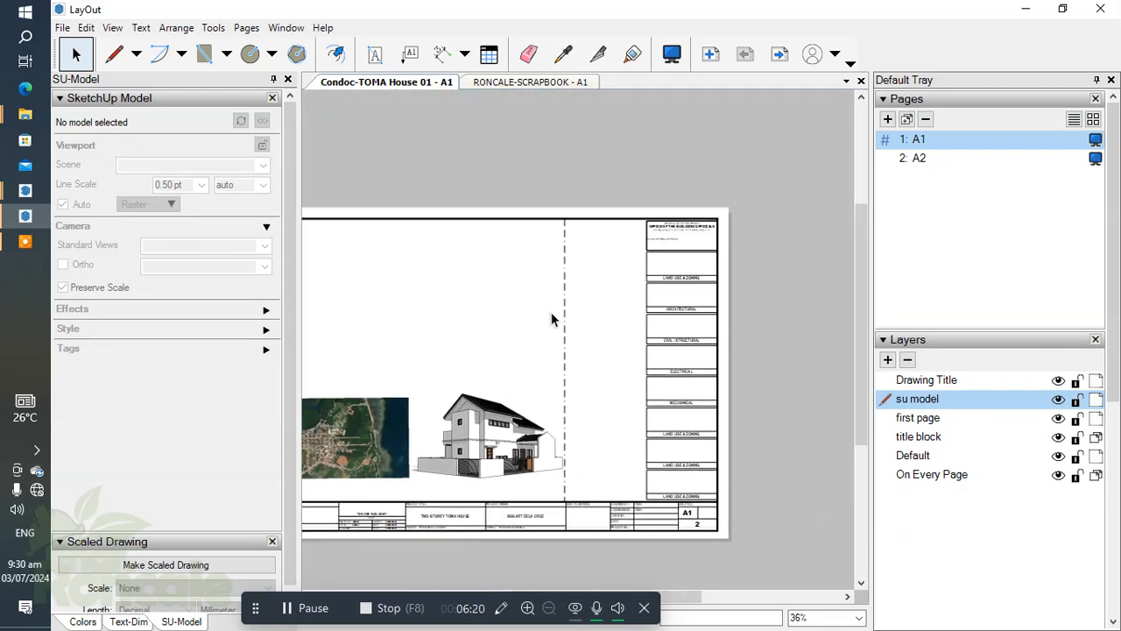
Check which layer holds the vertical dash-dot line and create a layer named 2d Lines above su model.
click(562, 306)
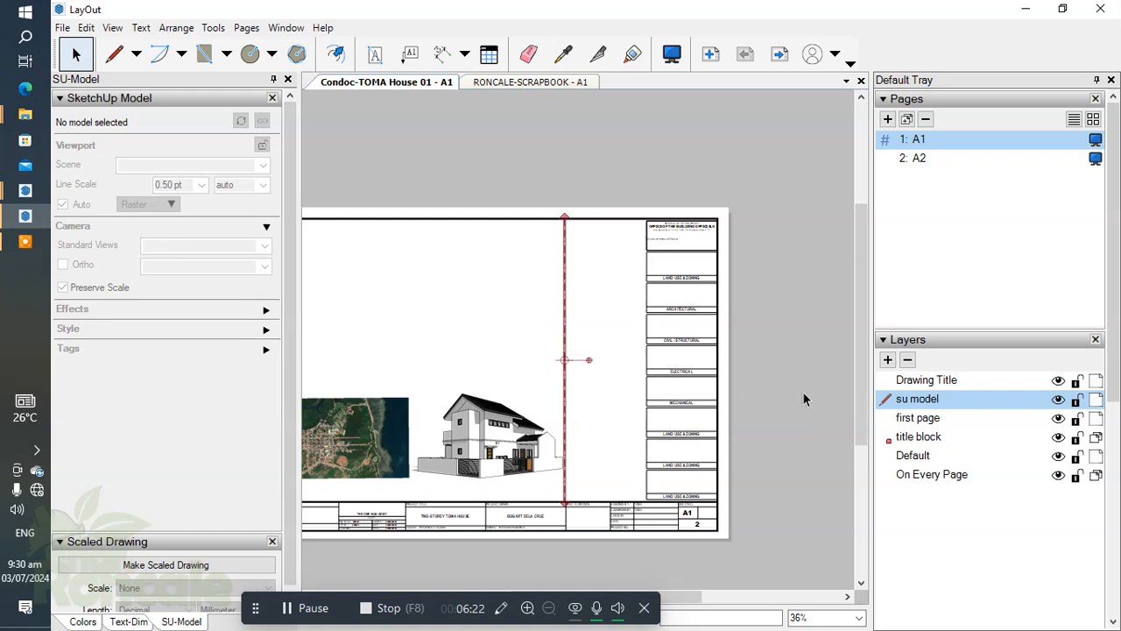
click(919, 438)
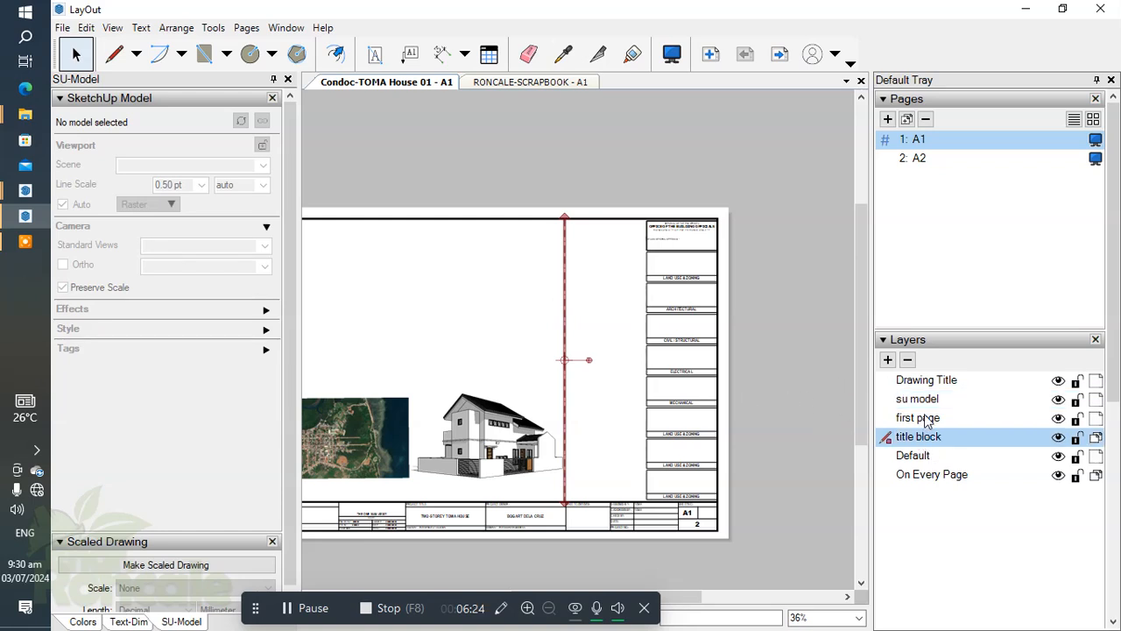
click(929, 401)
click(888, 360)
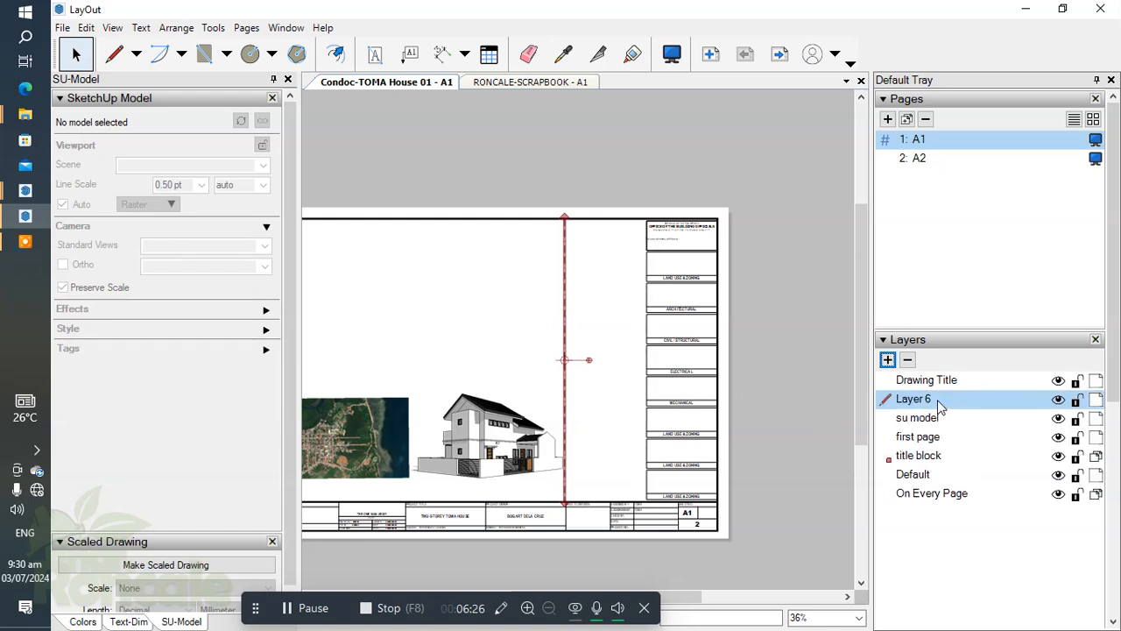
double_click(915, 400)
text(2d)
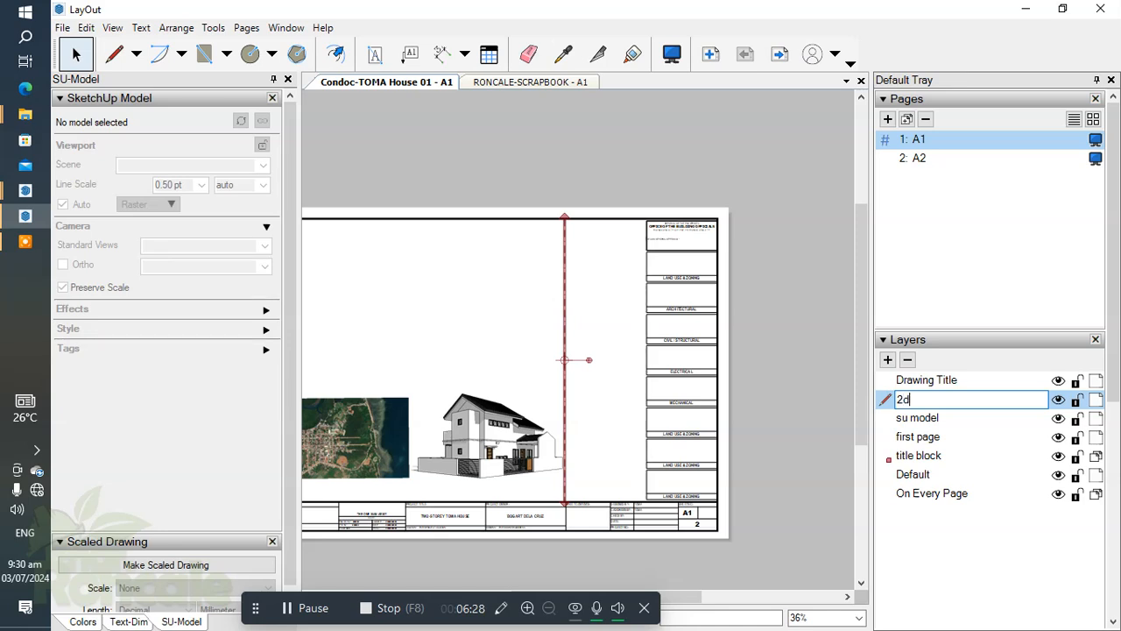
text( Lines)
key(Return)
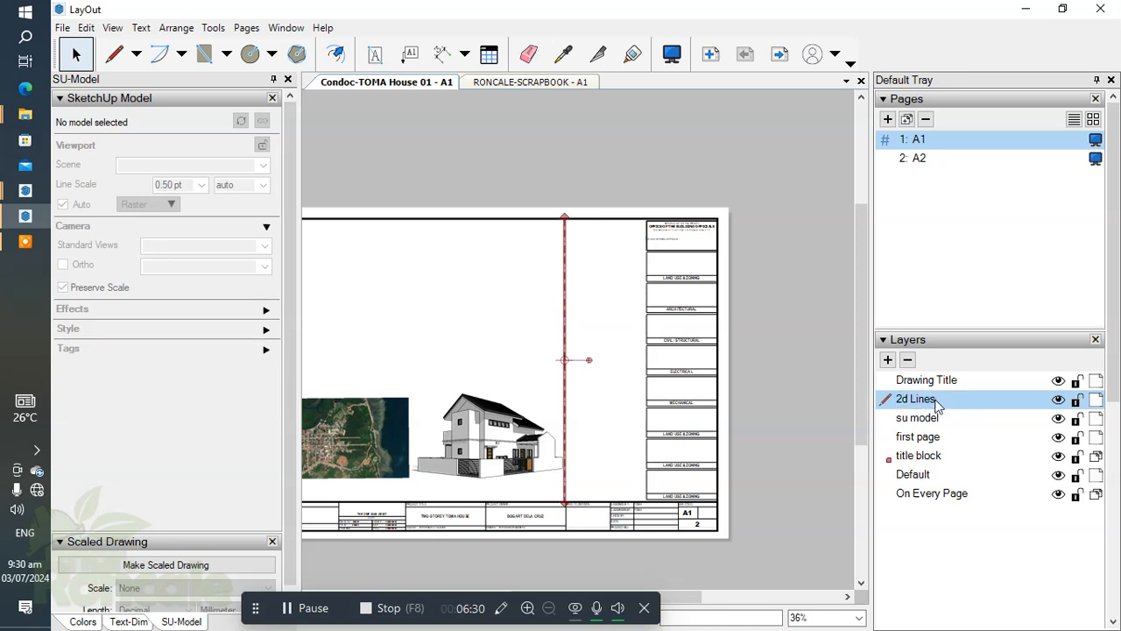
Move the vertical dash-dot line from the title block layer to the 2d Lines layer.
right_click(565, 292)
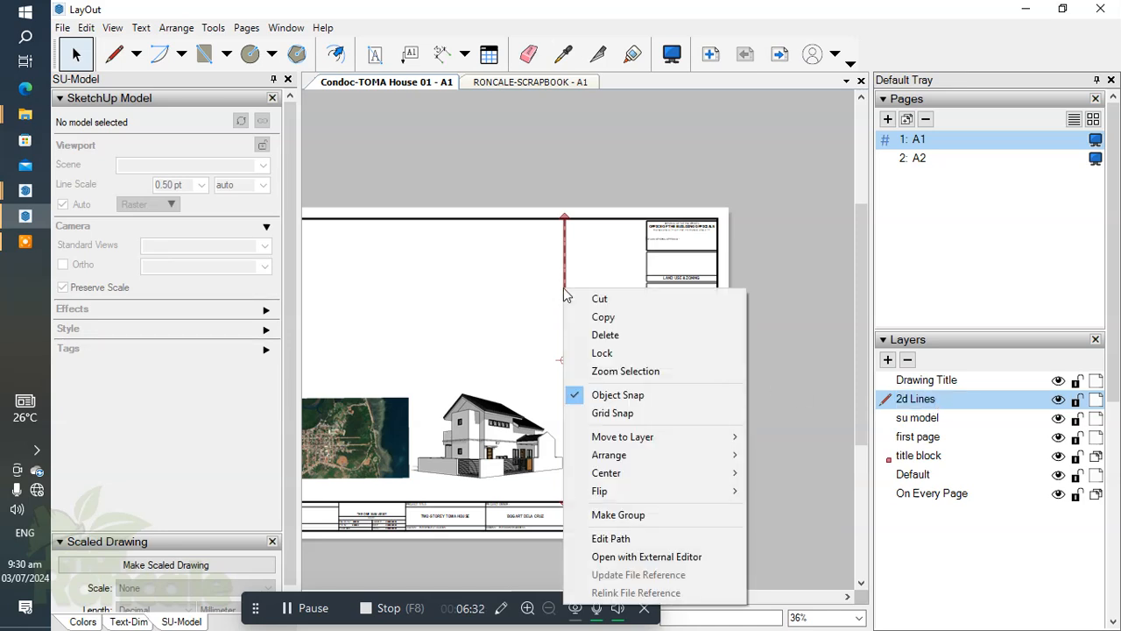
mouse_move(683, 437)
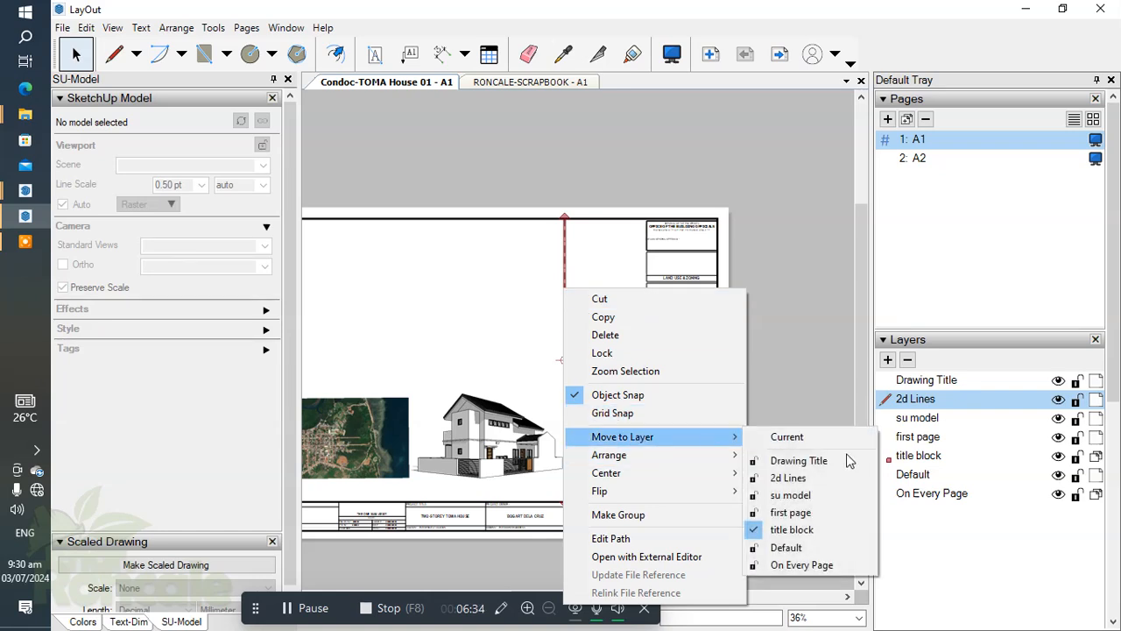
click(798, 479)
click(548, 316)
Shift the vertical dash-dot line slightly right, closer to the approval boxes column.
scroll(603, 329, down, 2)
middle_drag(602, 329, 680, 333)
scroll(680, 333, up, 2)
click(648, 317)
mouse_move(652, 311)
mouse_down()
mouse_move(671, 311)
mouse_move(663, 317)
mouse_up()
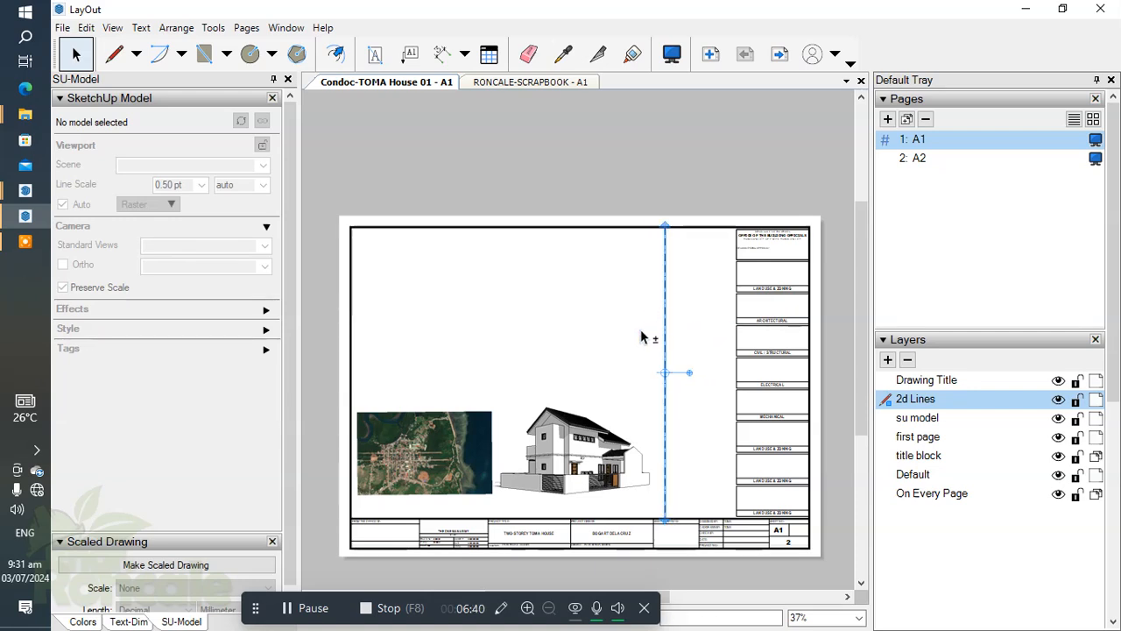
scroll(699, 350, up, 2)
click(649, 345)
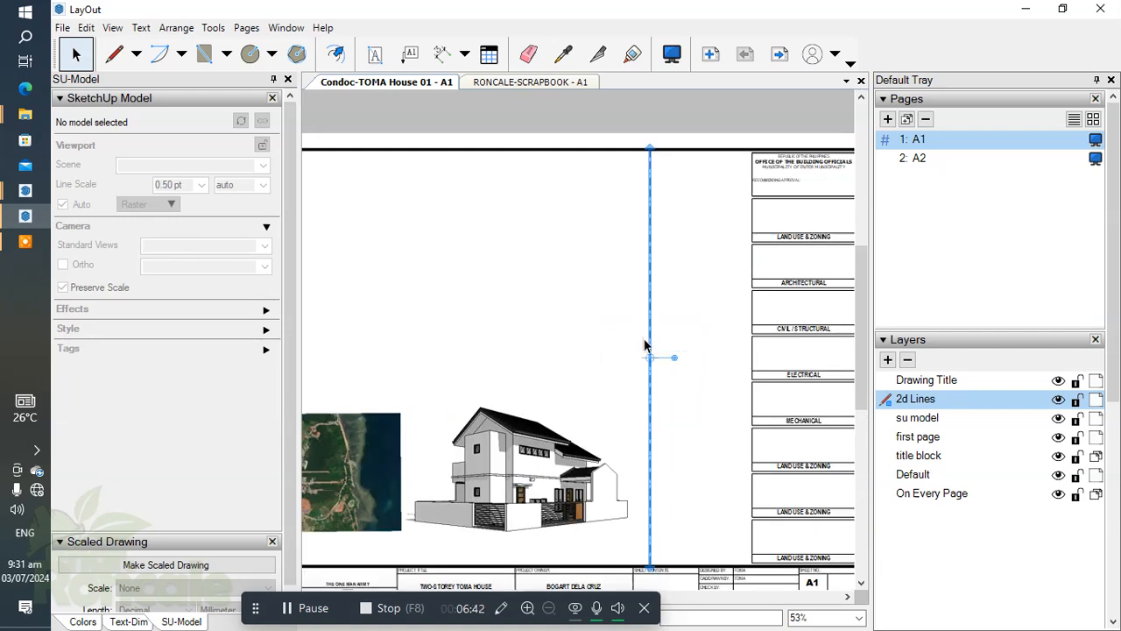
click(566, 333)
Nudge the house perspective viewport right, across the vertical dash-dot line, to leave room beside the site map.
scroll(695, 328, down, 2)
scroll(722, 358, up, 2)
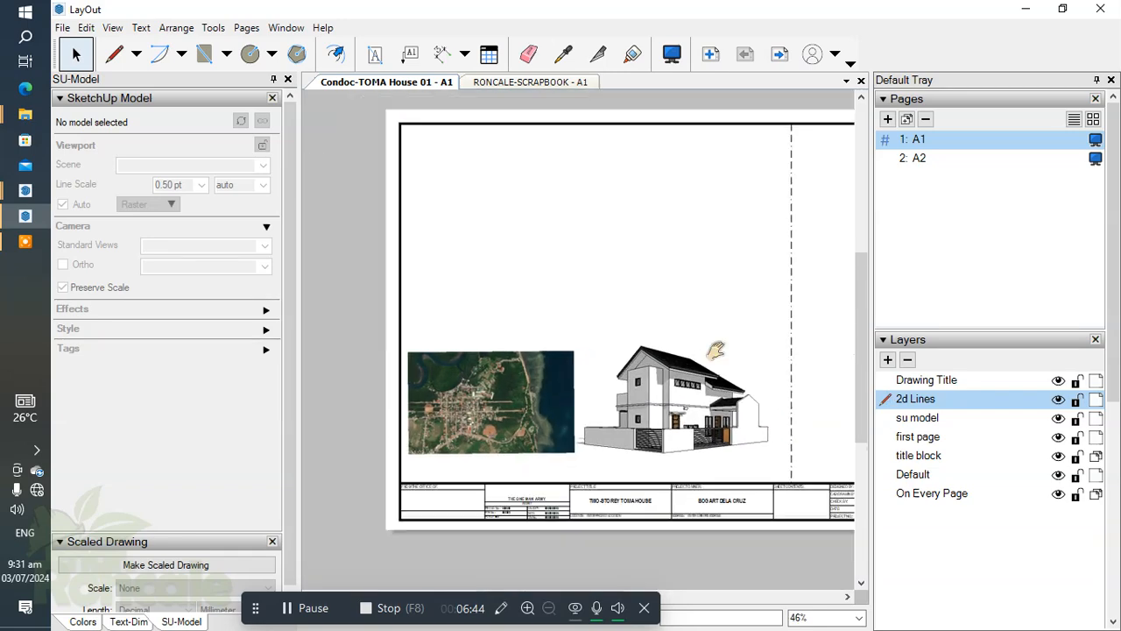
scroll(669, 335, down, 1)
click(554, 386)
scroll(569, 376, down, 2)
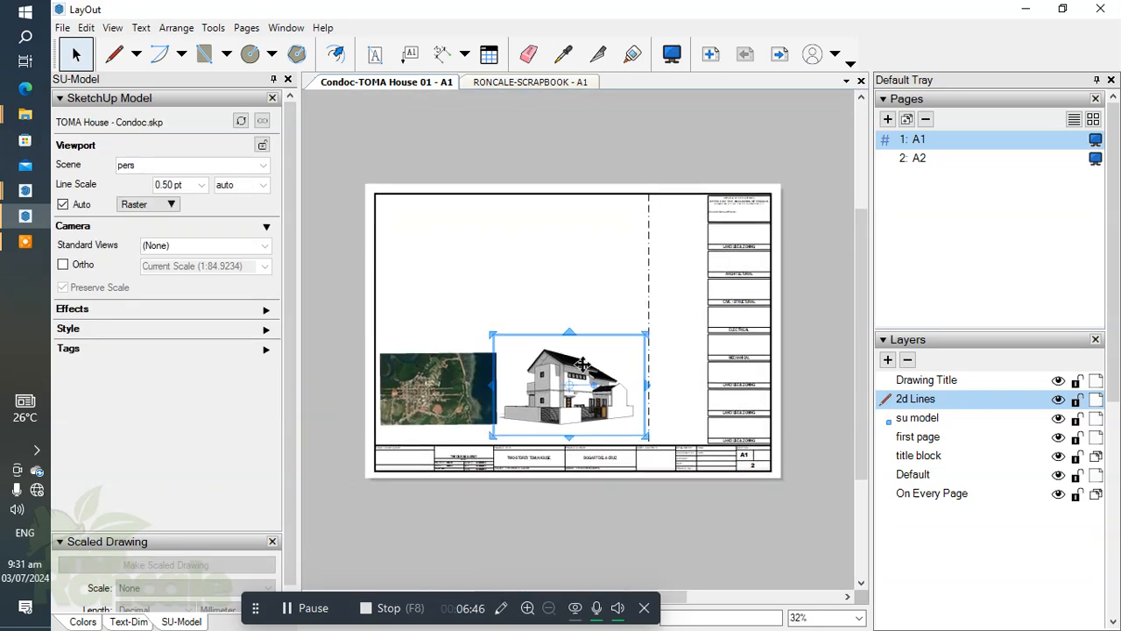
key(Right)
key(Right)
key(Right)
key(Right)
key(Right)
key(Right)
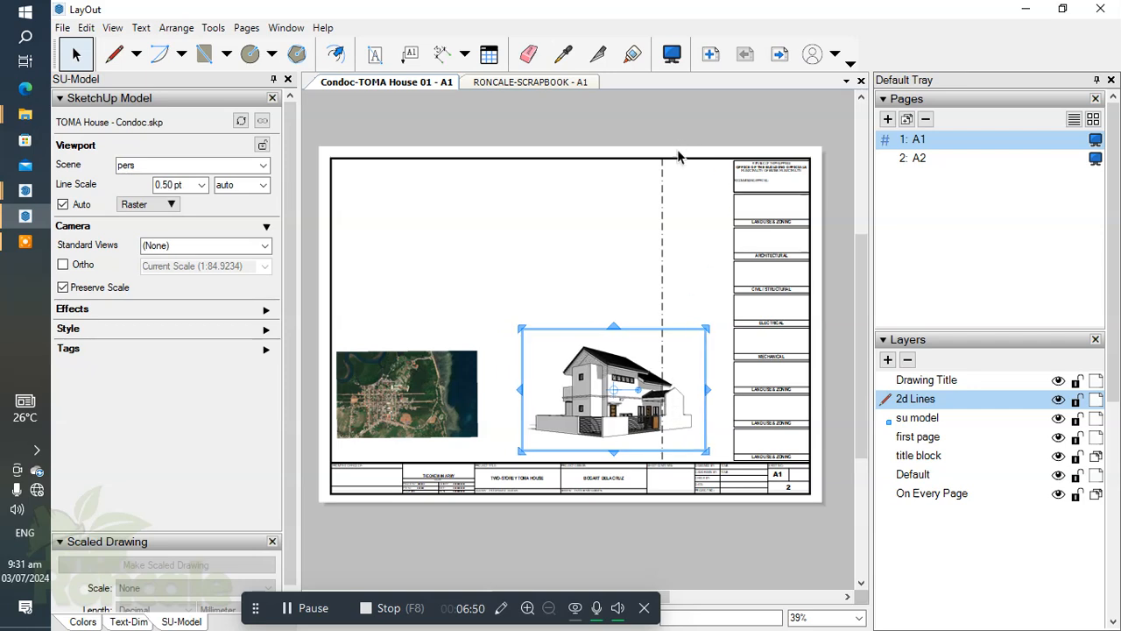
Enlarge the site map viewport from its upper right corner and nudge it right toward the house view.
scroll(613, 368, up, 2)
click(581, 324)
drag(587, 298, 615, 278)
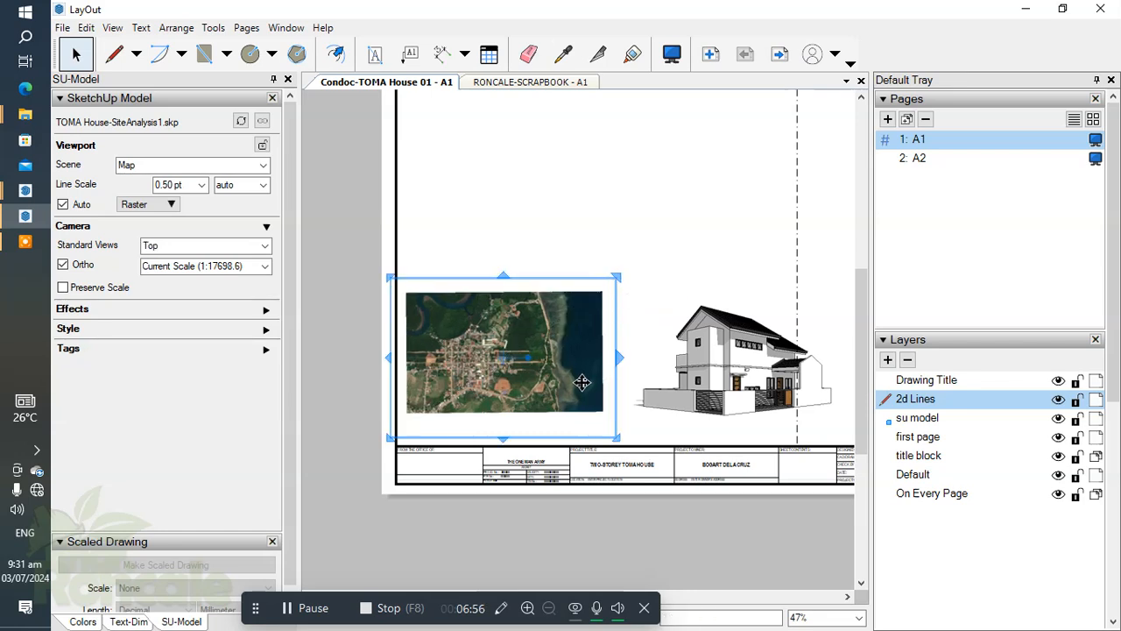
key(Right)
key(Right)
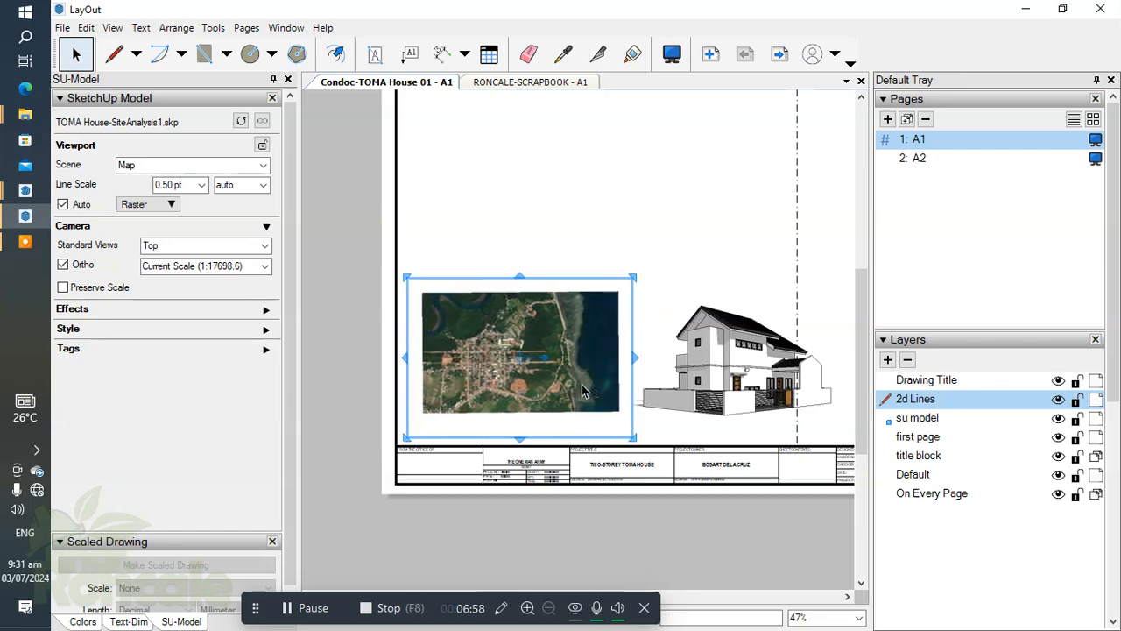
click(671, 237)
Try nudging the site map viewport one more step toward the house view.
scroll(570, 290, up, 4)
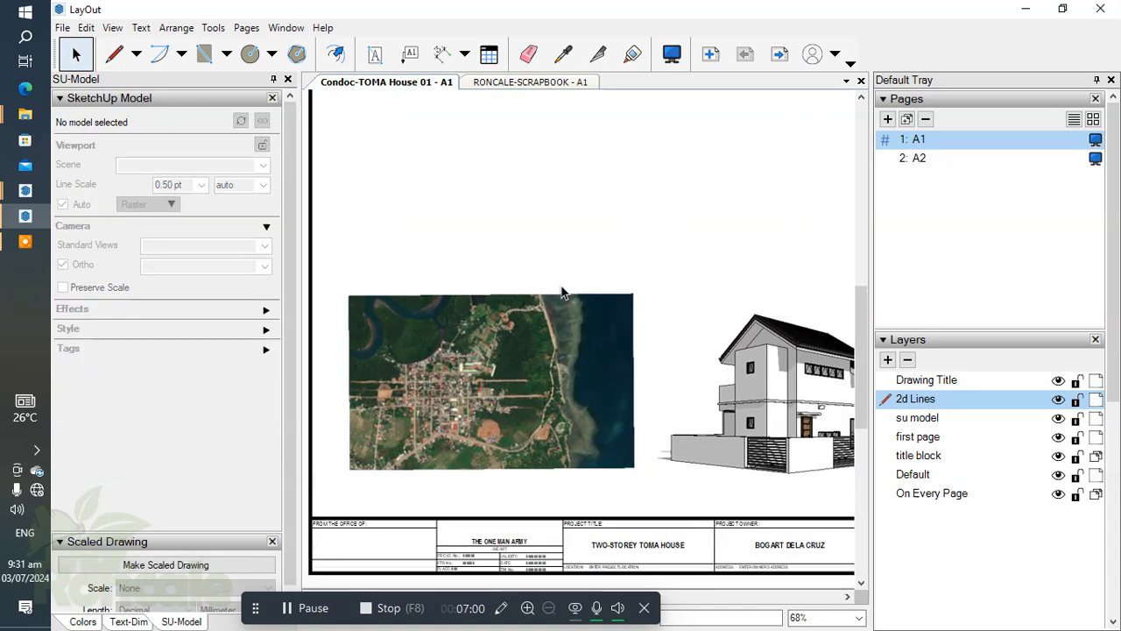
scroll(565, 290, down, 5)
click(575, 359)
scroll(580, 359, up, 2)
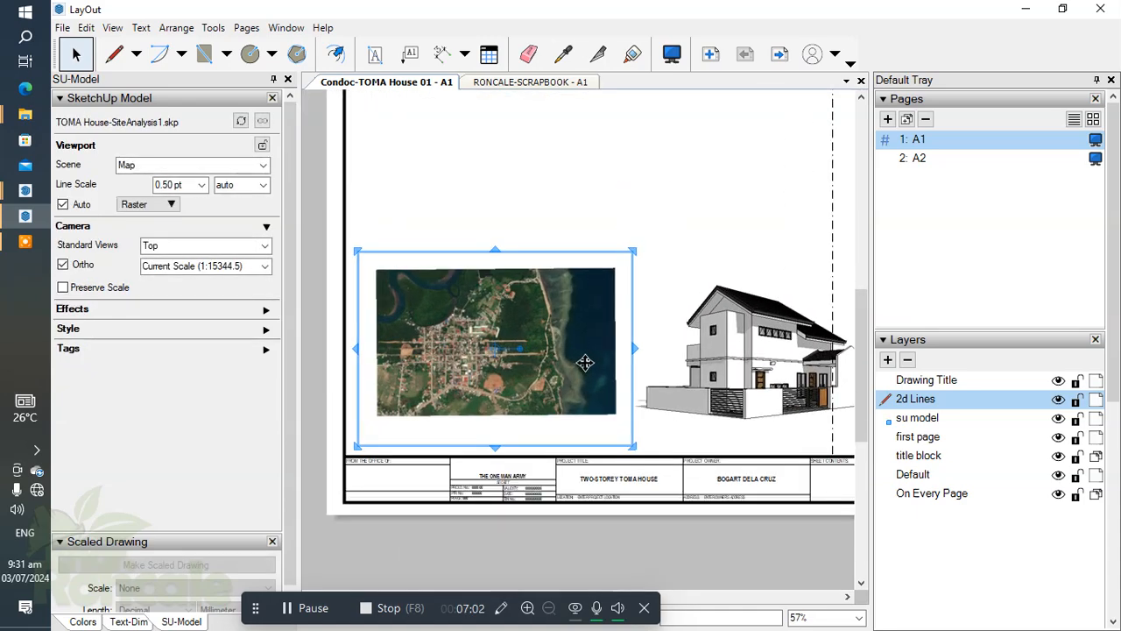
scroll(639, 341, down, 1)
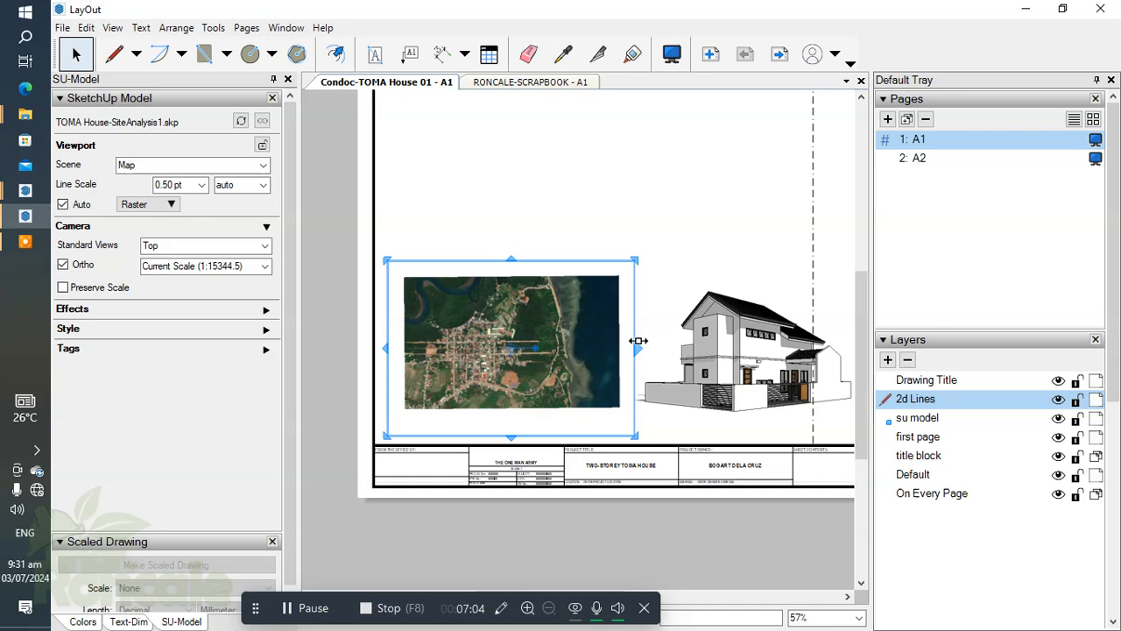
scroll(653, 355, up, 1)
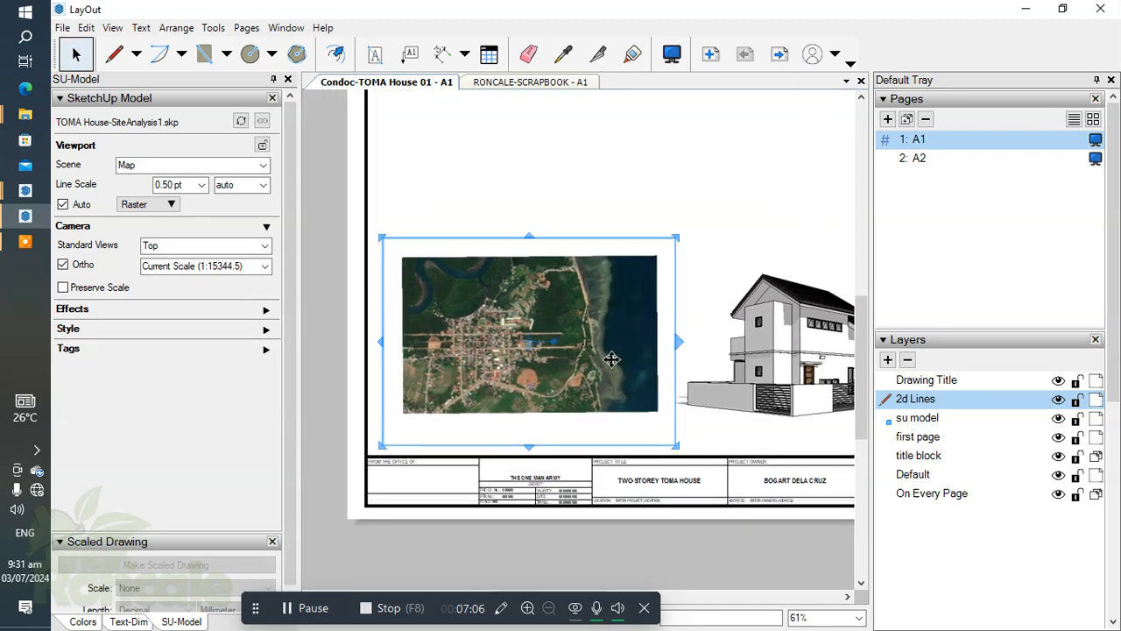
scroll(621, 393, up, 1)
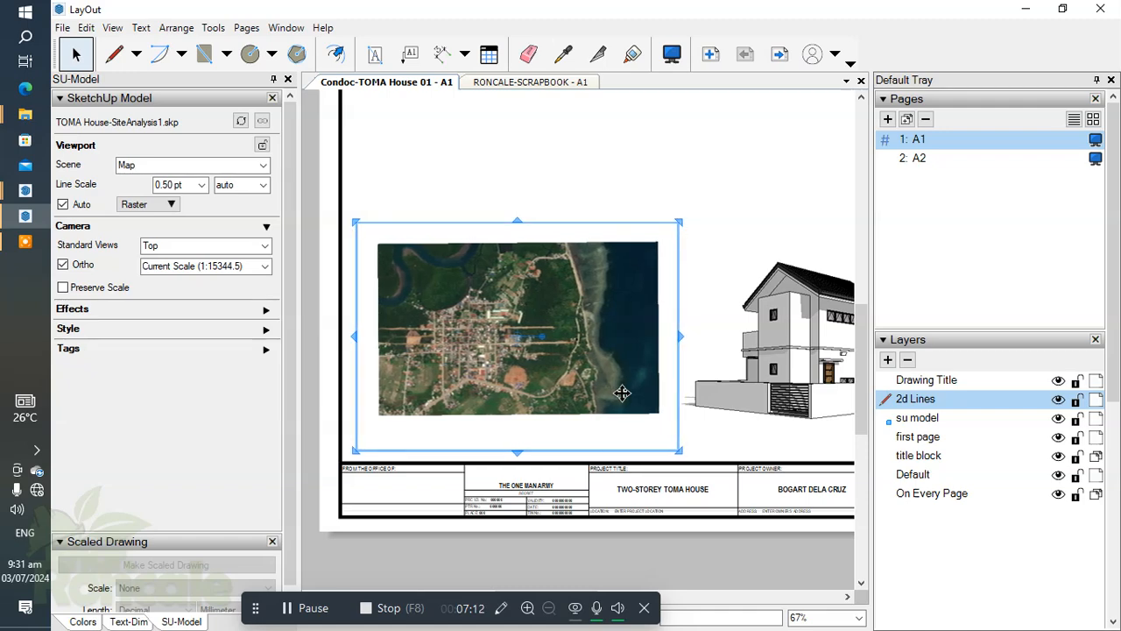
key(Right)
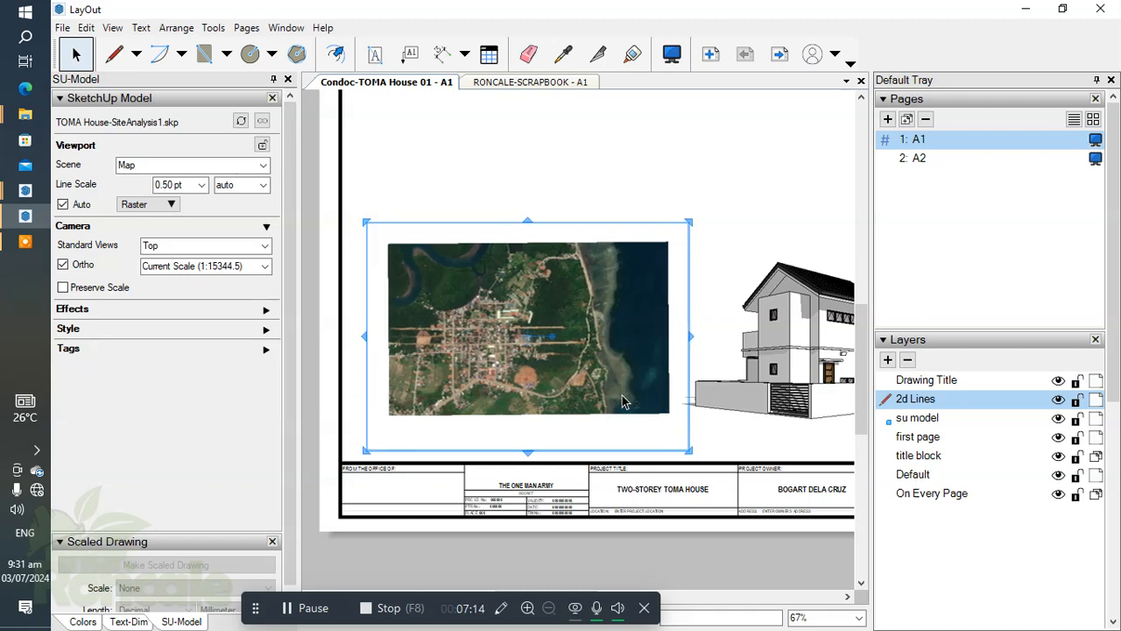
key(Left)
drag(671, 157, 706, 196)
Create a new layer named Labels above the 2d Lines layer.
scroll(701, 274, down, 1)
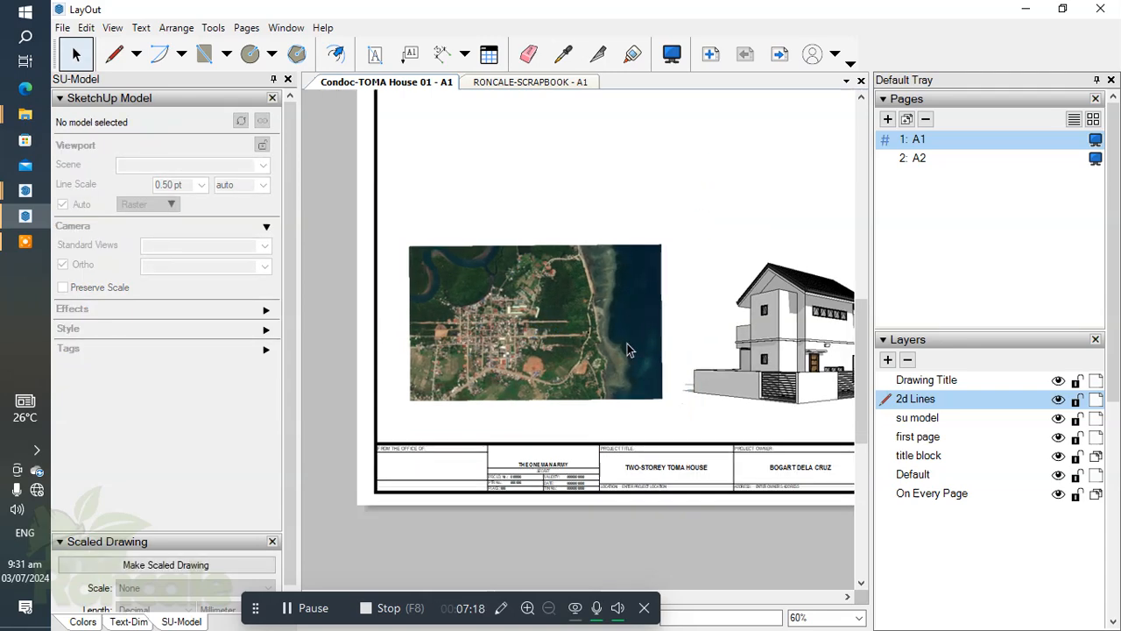
scroll(587, 352, up, 5)
scroll(610, 340, down, 3)
scroll(685, 336, up, 1)
scroll(685, 335, down, 1)
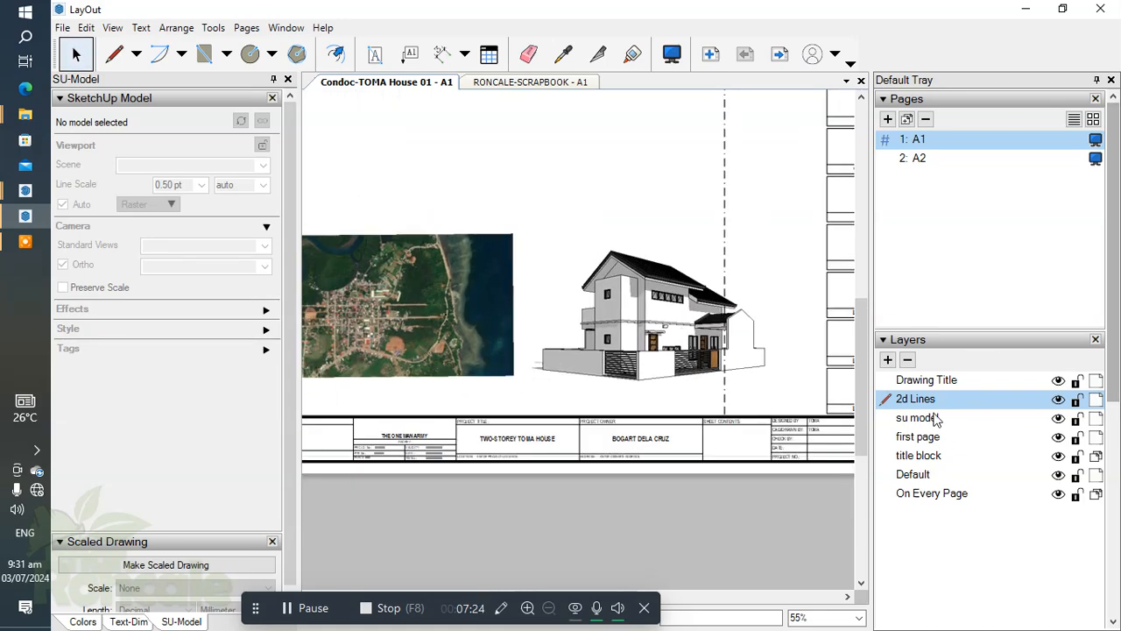
click(887, 361)
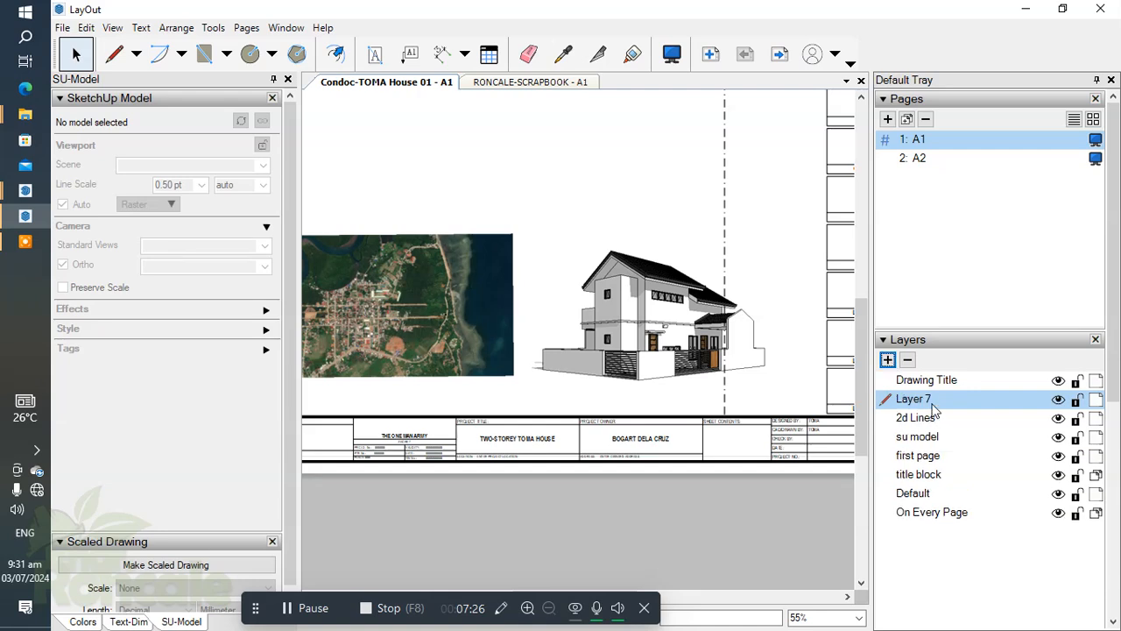
double_click(931, 399)
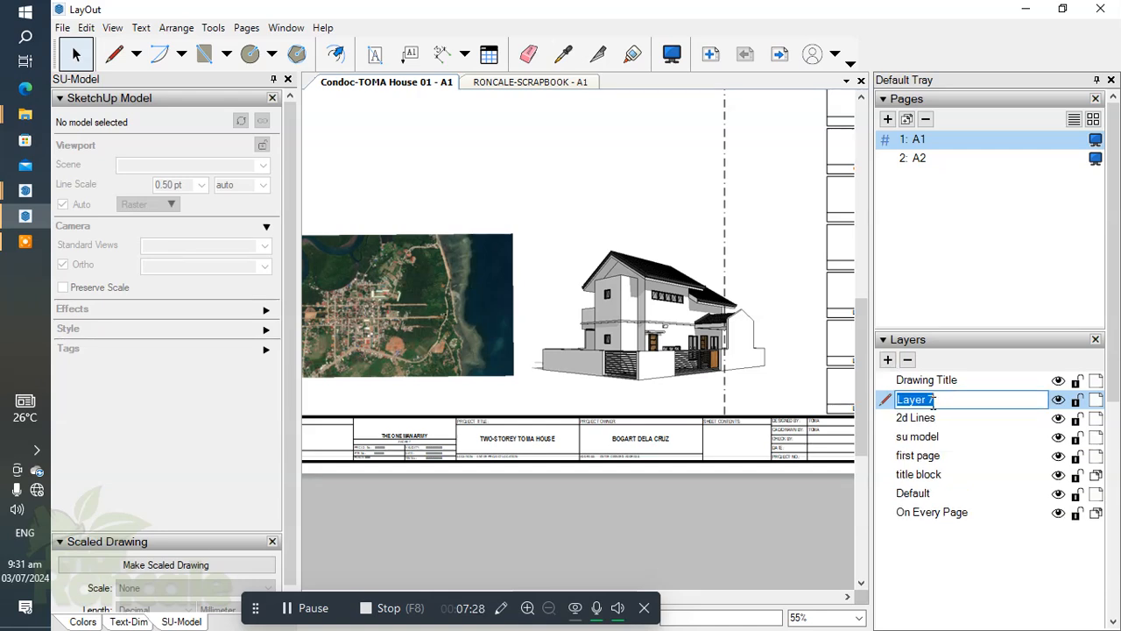
key(Return)
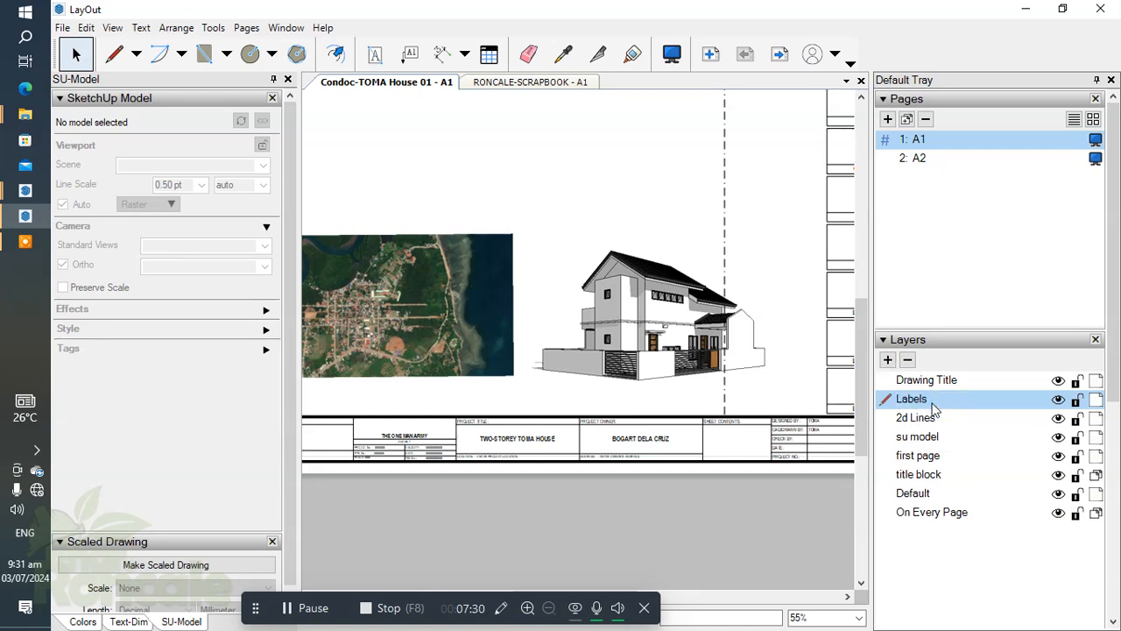
Create a new layer named Annotations above the Labels layer.
click(887, 360)
double_click(950, 401)
text(Annotation)
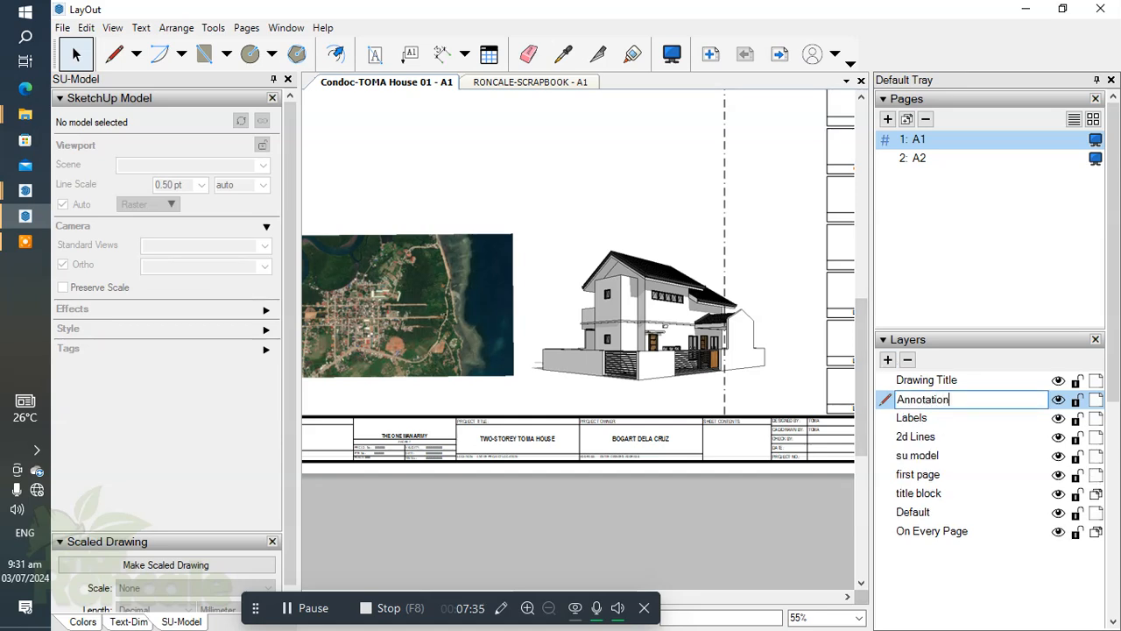
key(Return)
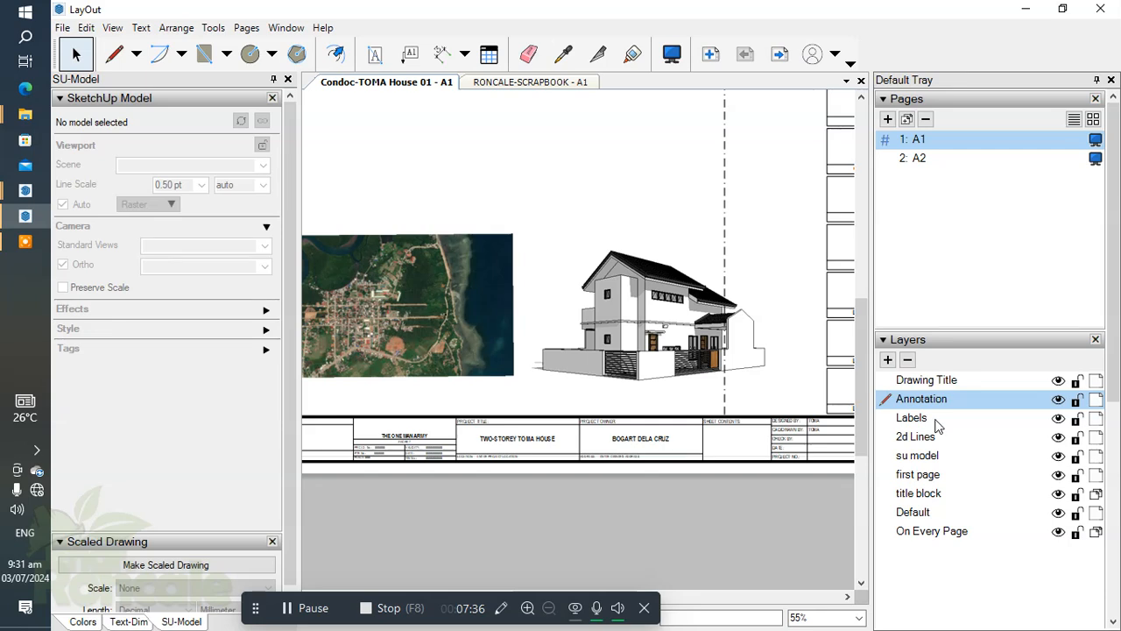
double_click(956, 401)
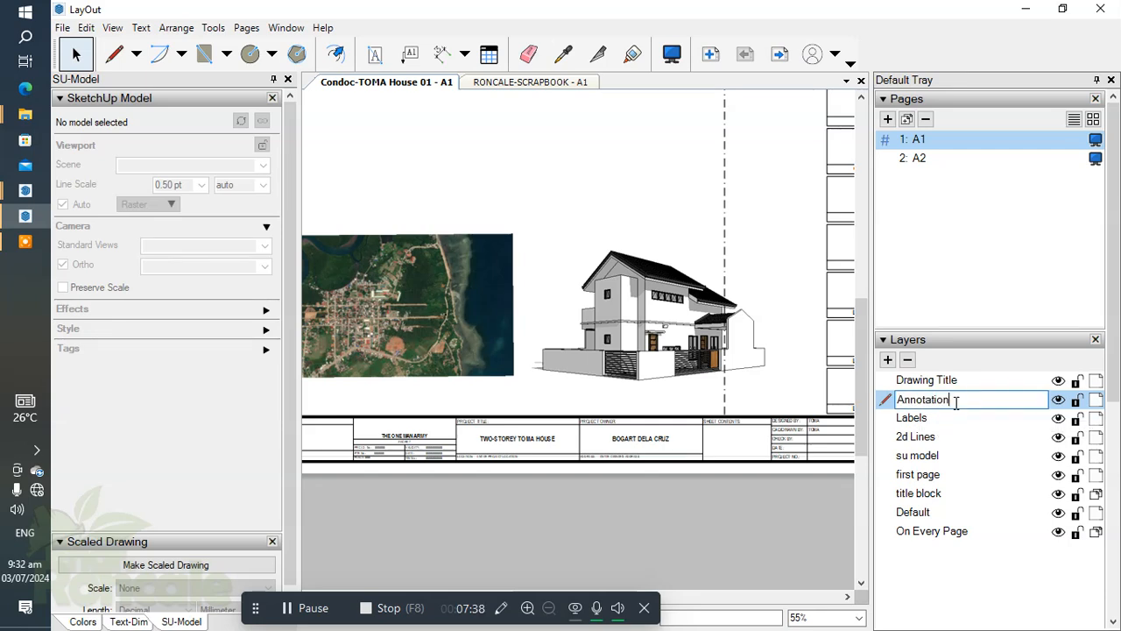
text(s)
key(Return)
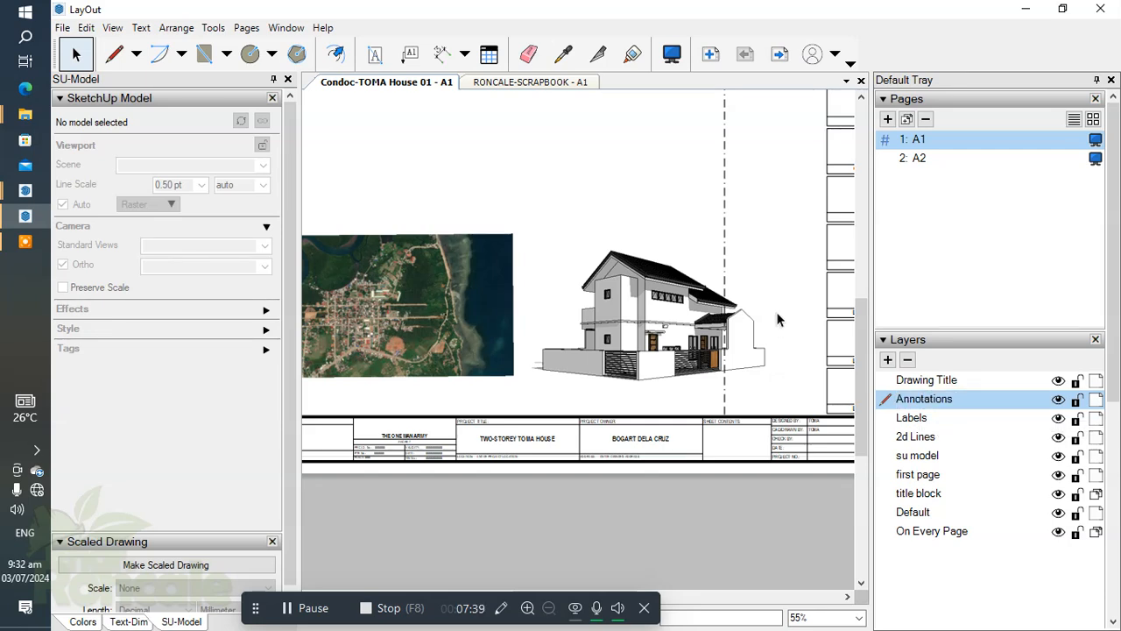
Make Labels the active layer and place the PERSPECTIVE title from the RONCALE-SCRAPBOOK scrapbook below the house view.
click(945, 422)
drag(1110, 387, 1111, 601)
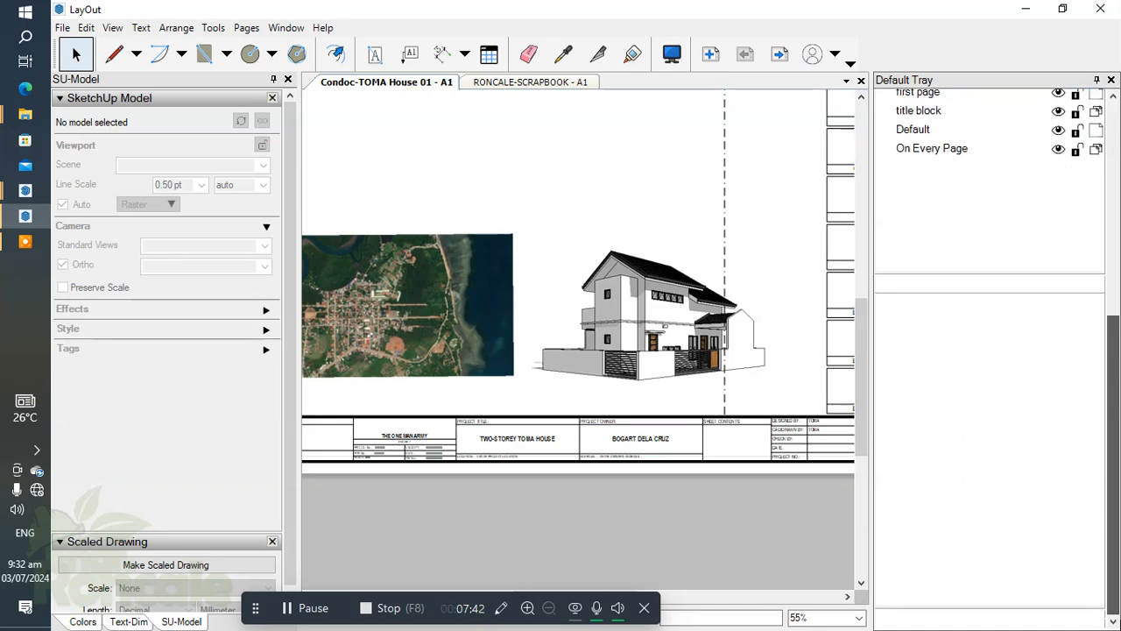
drag(922, 462, 529, 401)
scroll(586, 395, up, 2)
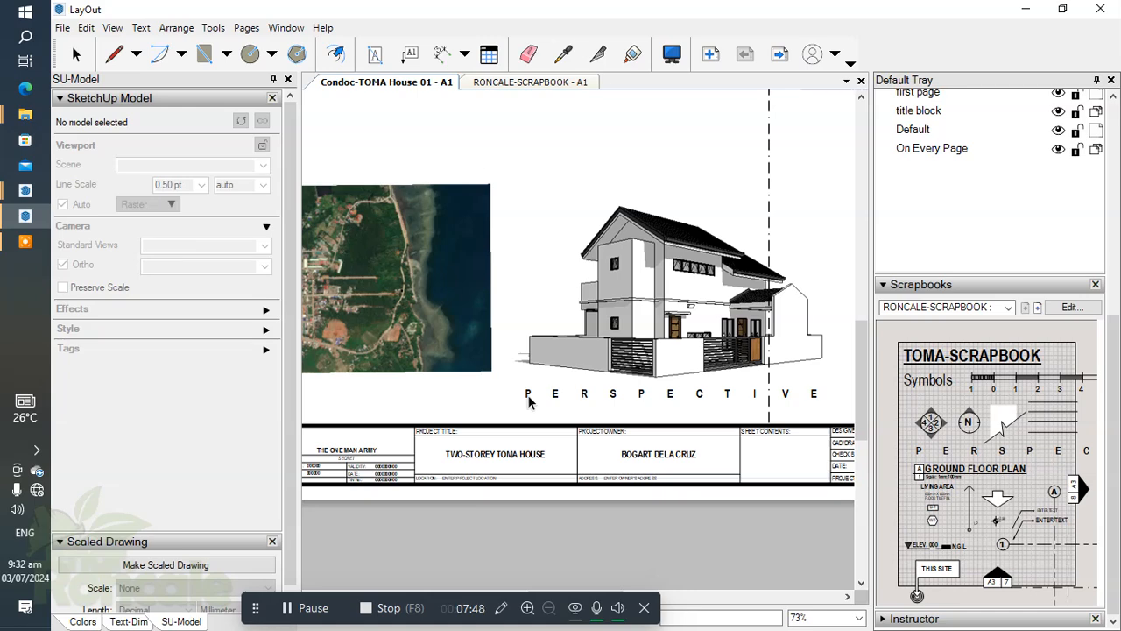
Place the GROUND FLOOR PLAN title from the RONCALE-SCRAPBOOK scrapbook below the site map.
scroll(529, 401, down, 3)
scroll(686, 349, up, 3)
scroll(686, 348, down, 2)
click(968, 478)
scroll(552, 390, up, 2)
middle_drag(533, 371, 708, 378)
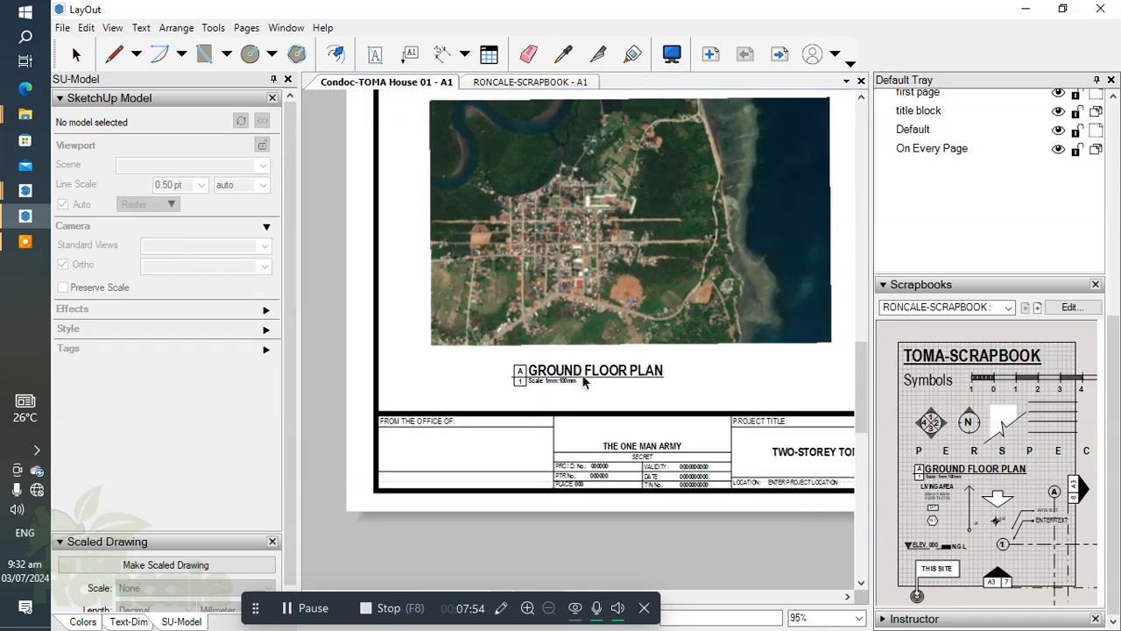
click(614, 376)
scroll(615, 379, down, 2)
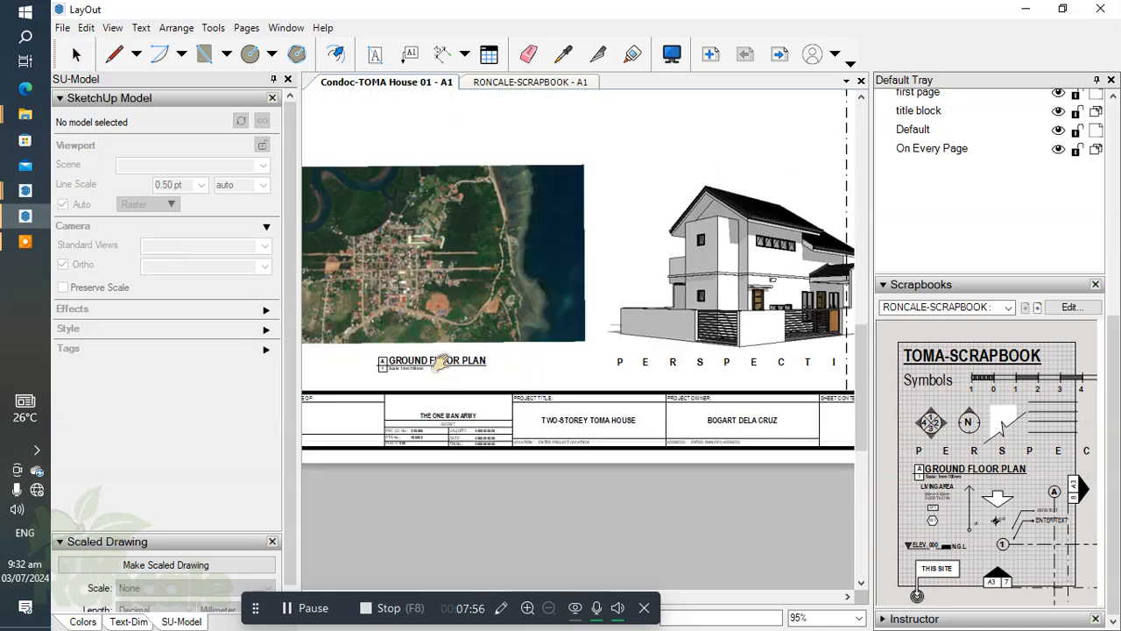
Change the title text below the site map to VICINITY MAP.
scroll(526, 377, up, 5)
double_click(522, 377)
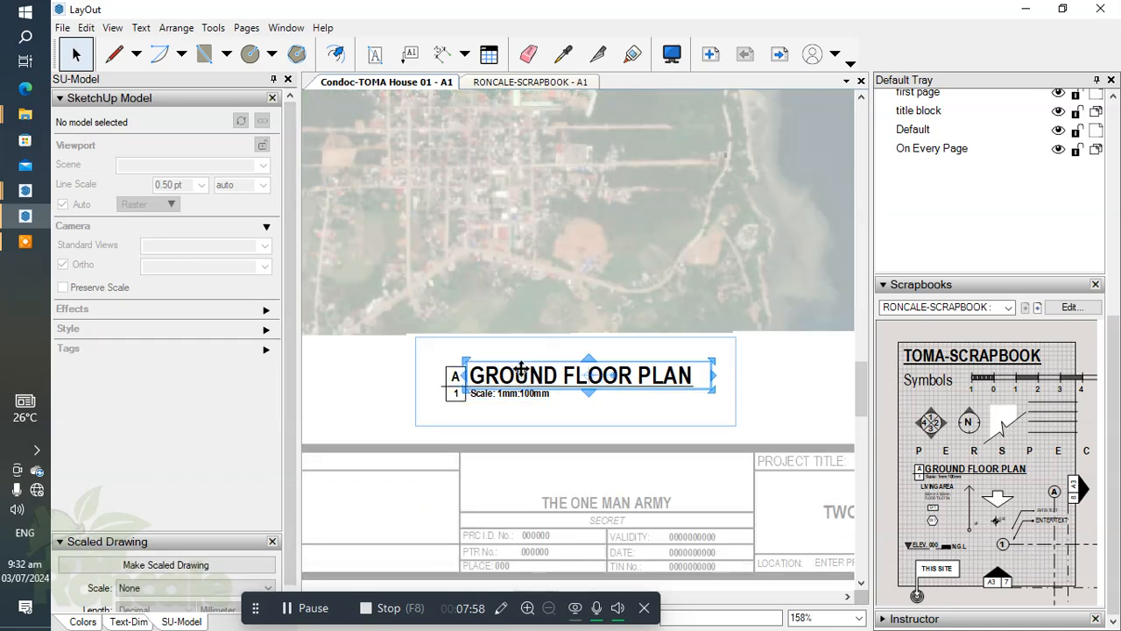
drag(698, 375, 478, 364)
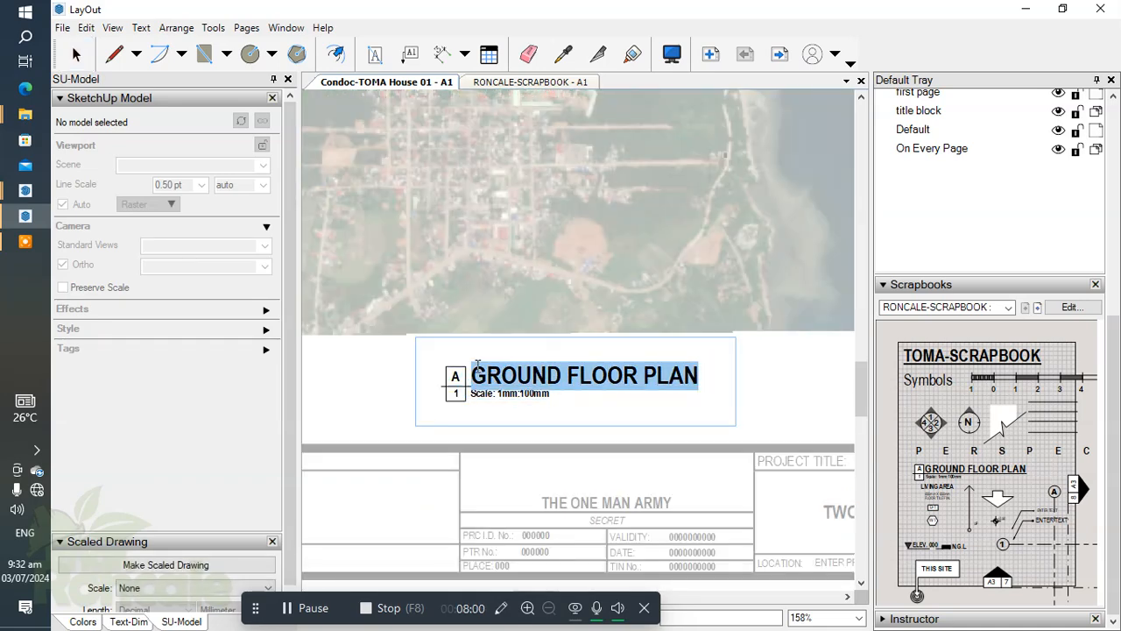
text(VICINITY MAP)
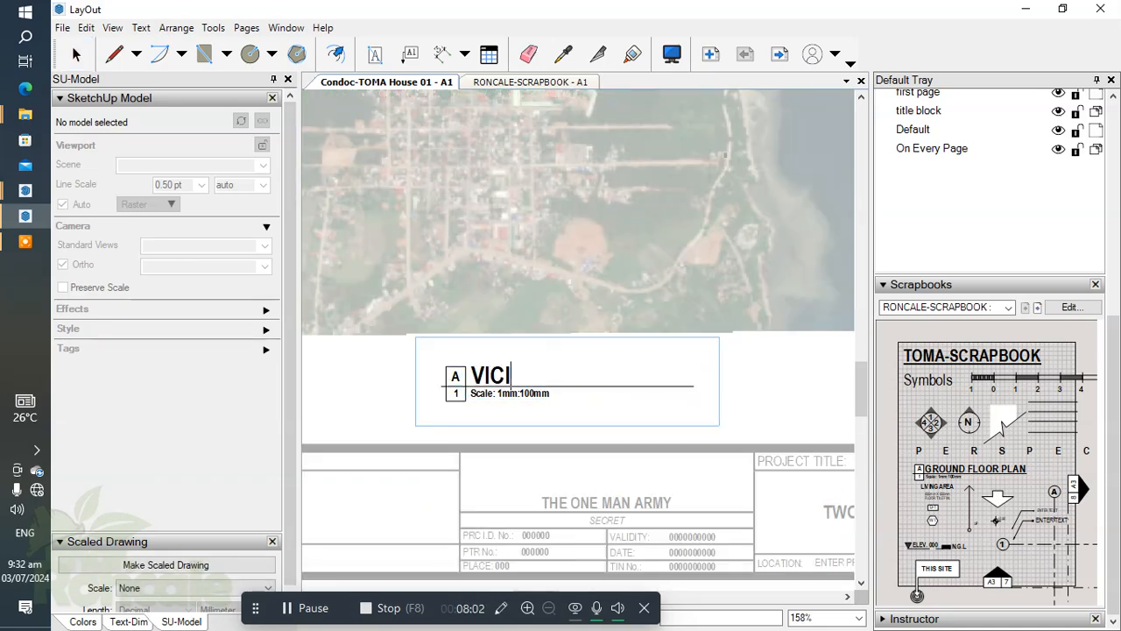
click(770, 377)
Shorten the title's underline to end at the right edge of the VICINITY MAP text.
double_click(685, 386)
scroll(688, 386, up, 1)
click(688, 386)
drag(698, 386, 580, 385)
scroll(587, 417, up, 1)
Replace the scale text under the VICINITY MAP title with Not to Scale and finish editing the title.
click(587, 417)
scroll(489, 394, up, 3)
middle_drag(489, 393, 584, 403)
double_click(556, 408)
click(559, 409)
drag(604, 409, 377, 412)
text(Not to Scale)
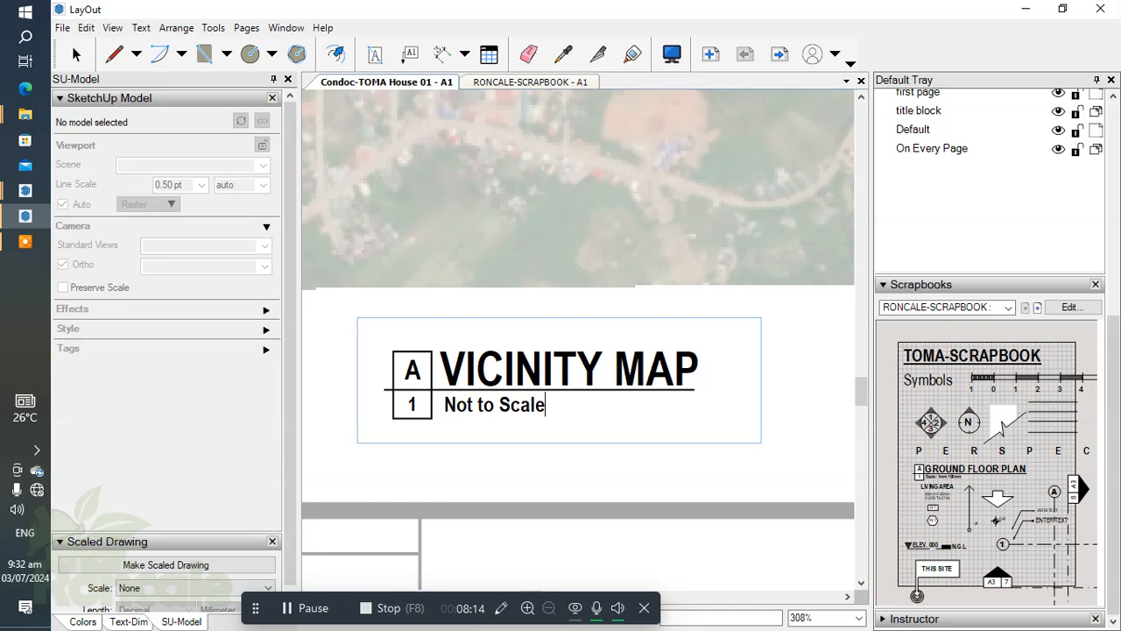
key(Escape)
scroll(721, 403, down, 5)
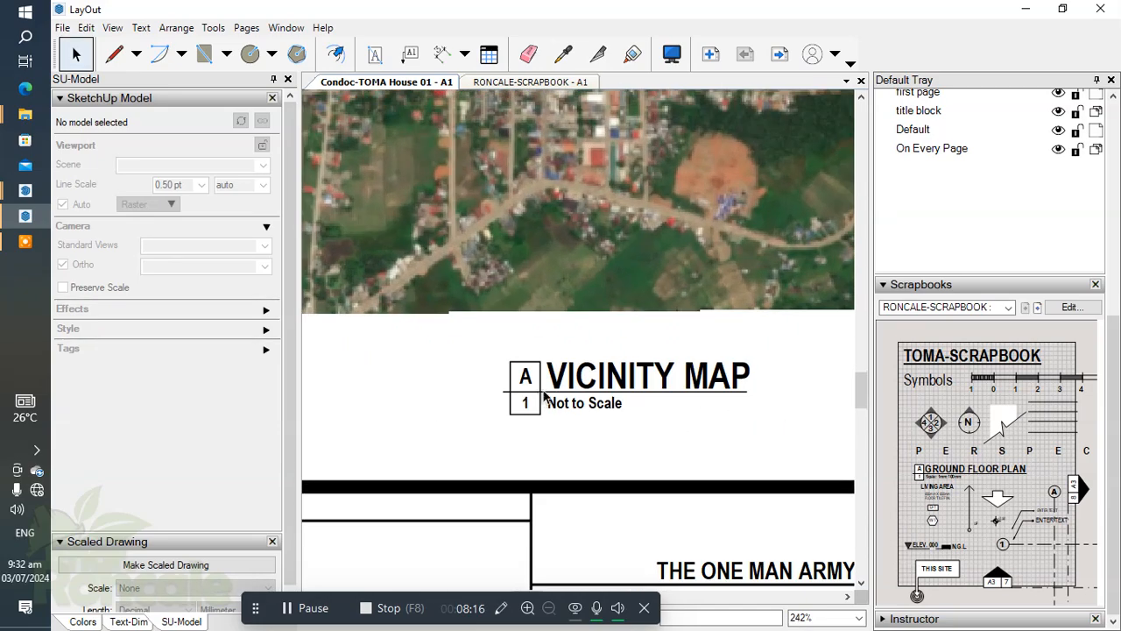
Nudge the VICINITY MAP title slightly to the right so it sits more centrally under the map.
click(549, 383)
key(Right)
key(Right)
key(Right)
key(Right)
click(693, 385)
scroll(611, 342, down, 2)
scroll(576, 370, up, 1)
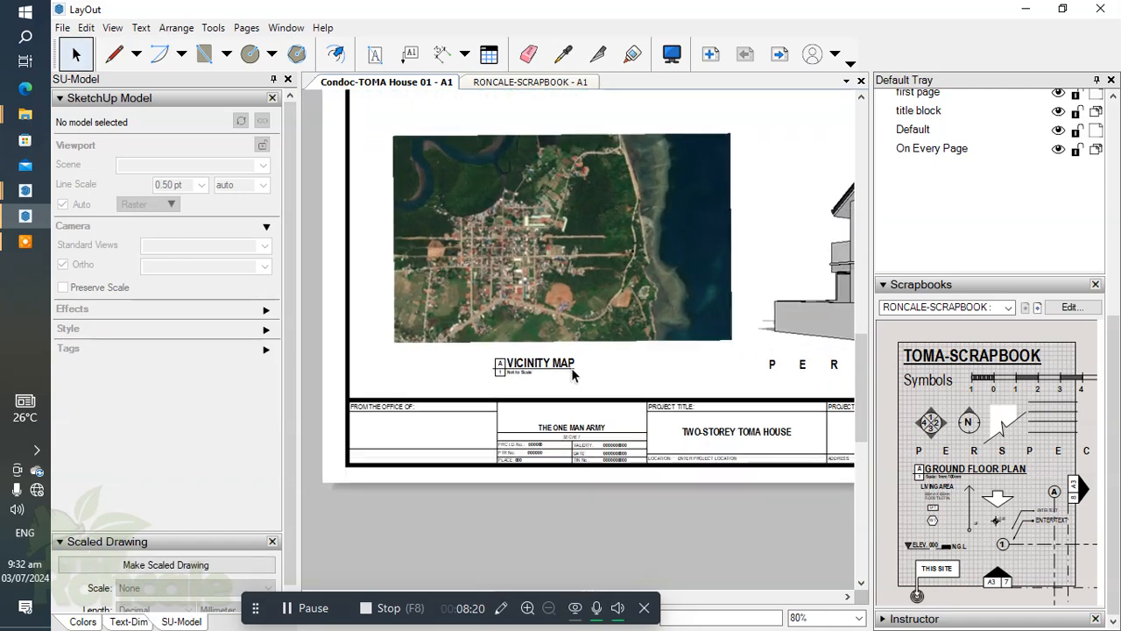
click(563, 366)
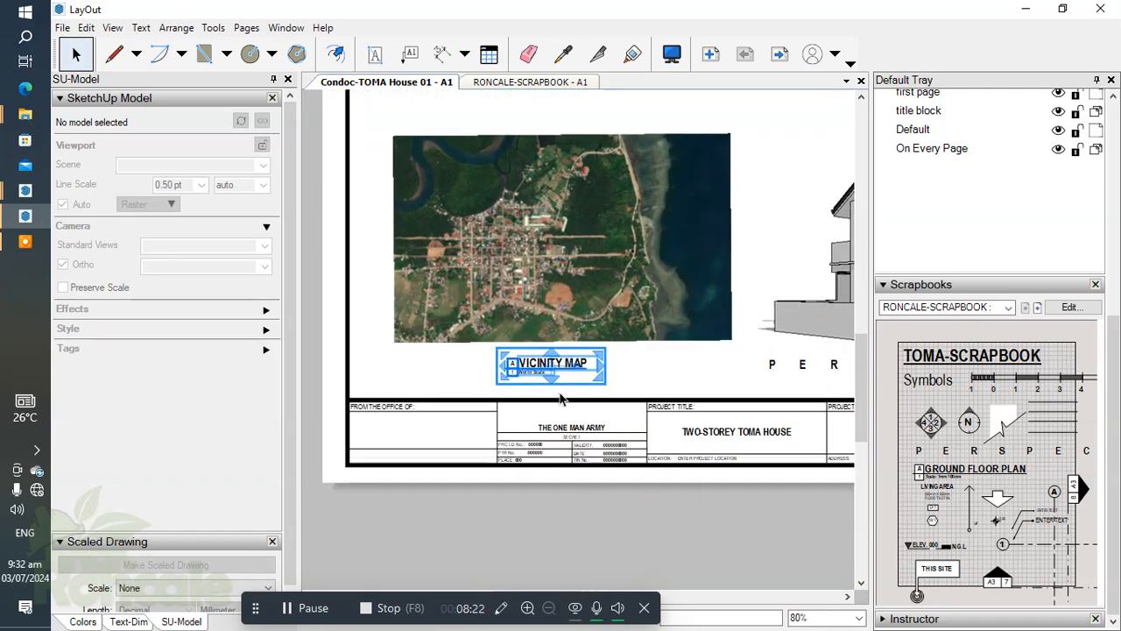
click(669, 380)
Copy the house perspective viewport into the empty area above the vicinity map.
scroll(574, 348, down, 2)
scroll(574, 347, up, 2)
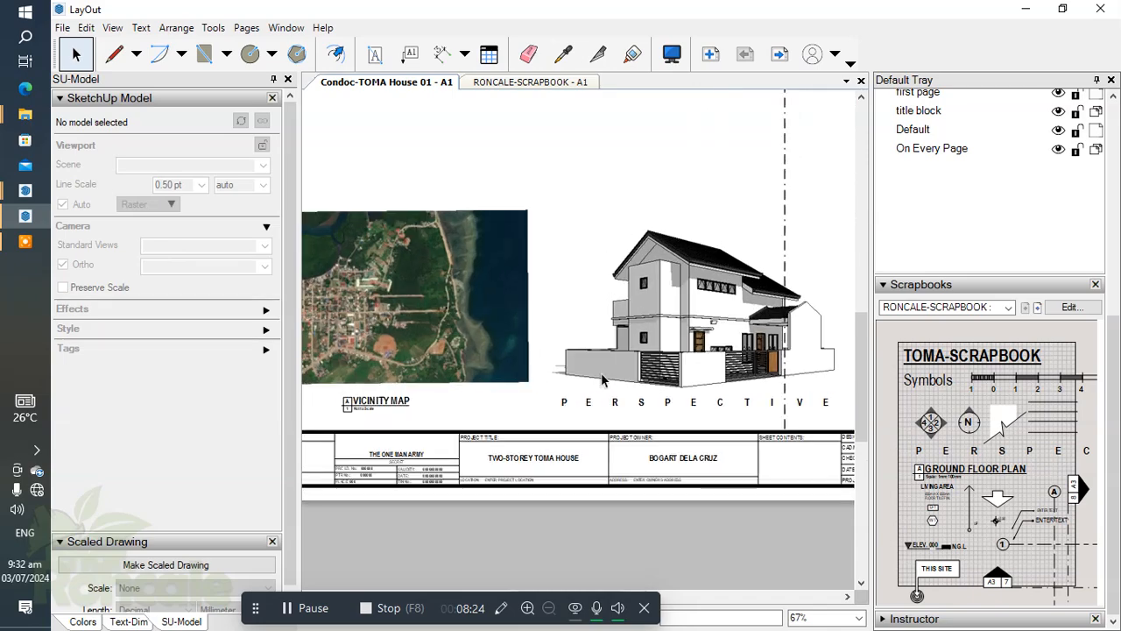
middle_drag(597, 392, 710, 409)
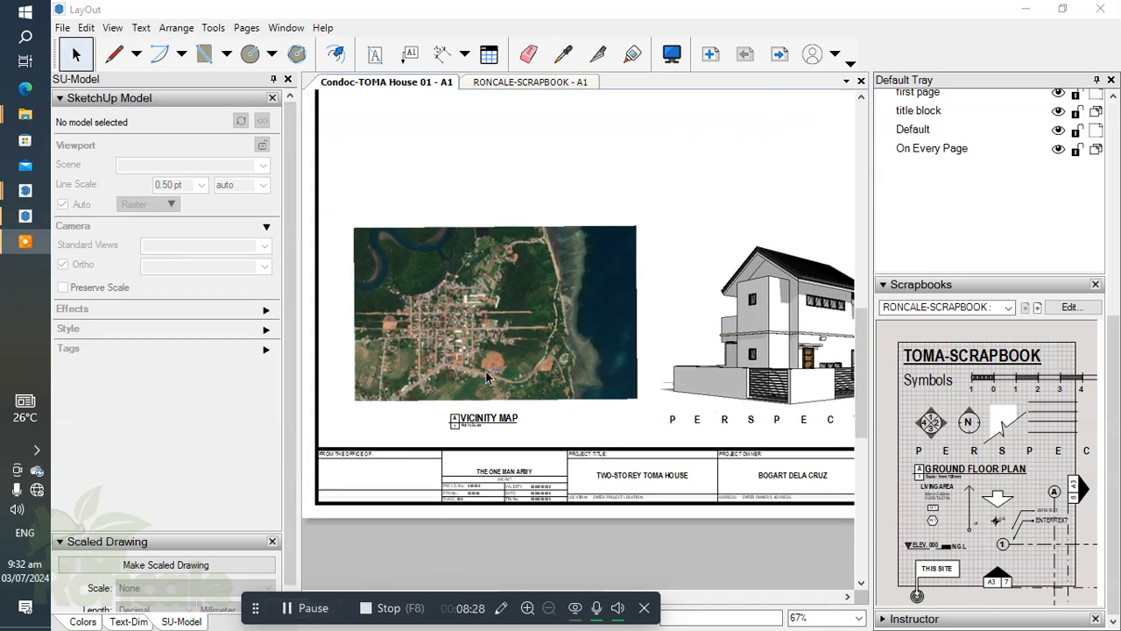
scroll(542, 167, down, 2)
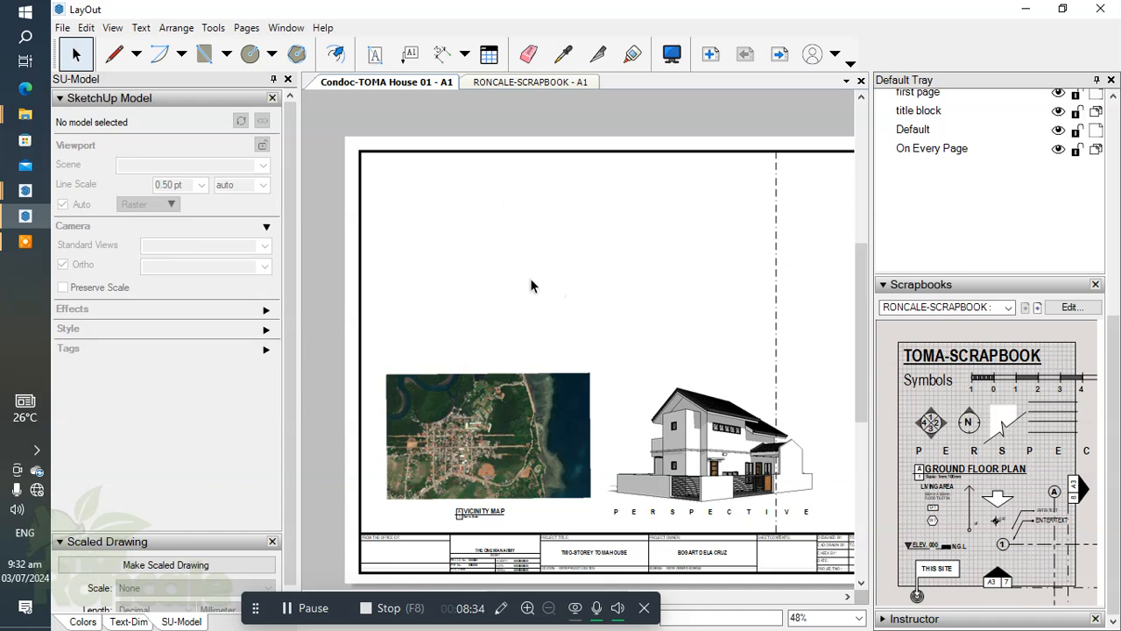
click(720, 449)
drag(697, 432, 521, 252)
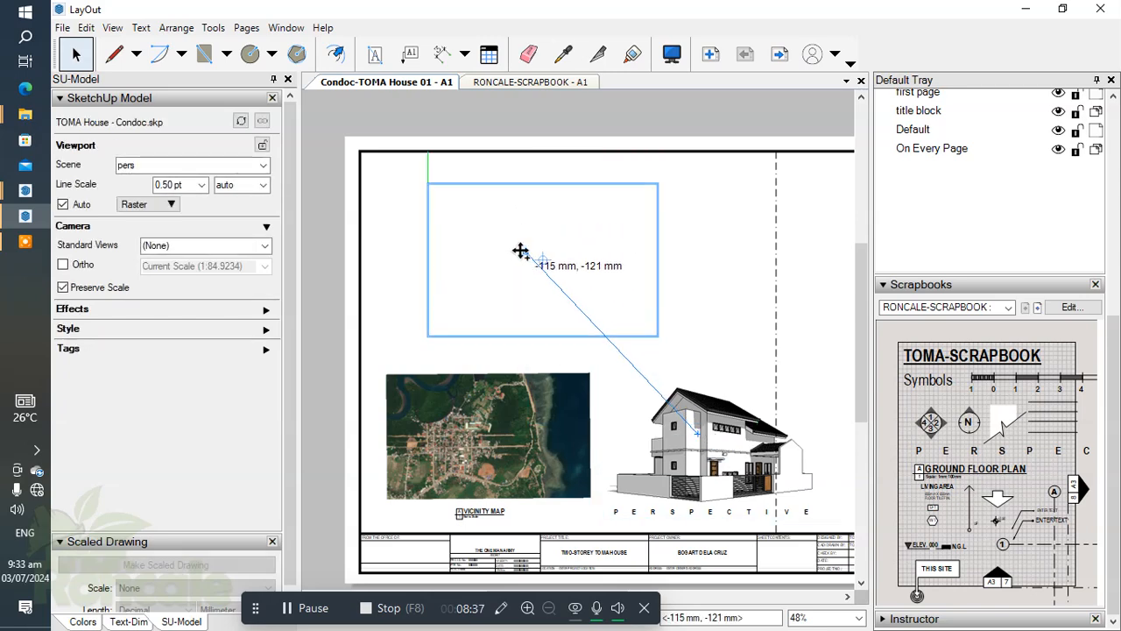
click(741, 298)
click(532, 274)
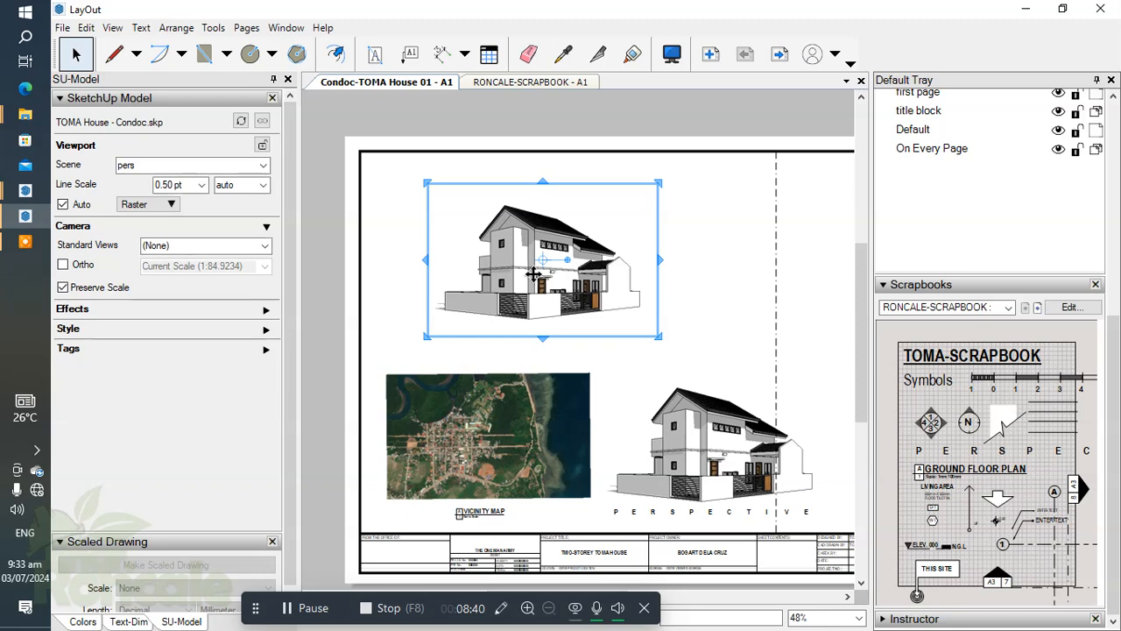
Set the copied viewport's scene to GF and its scale to 1mm:100mm (1:100).
click(263, 166)
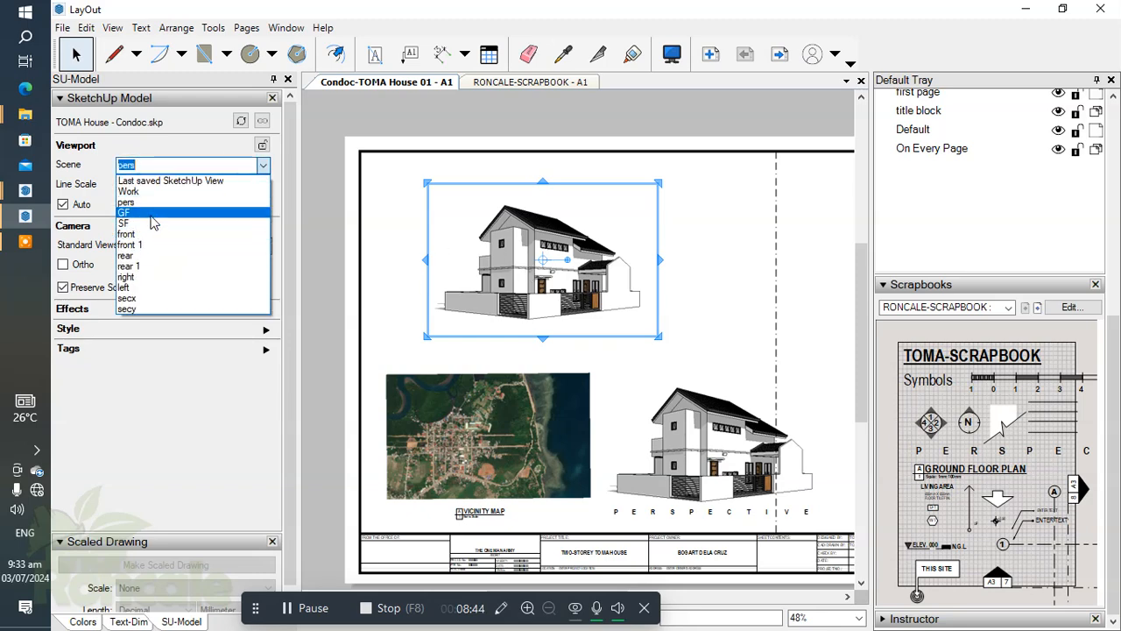
click(150, 216)
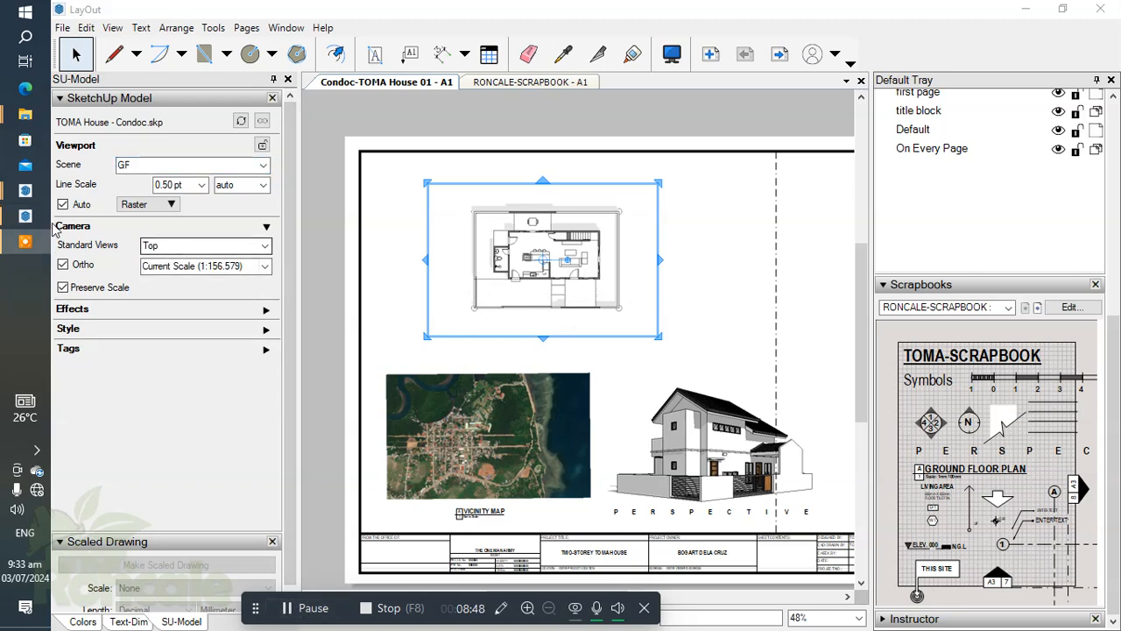
click(265, 266)
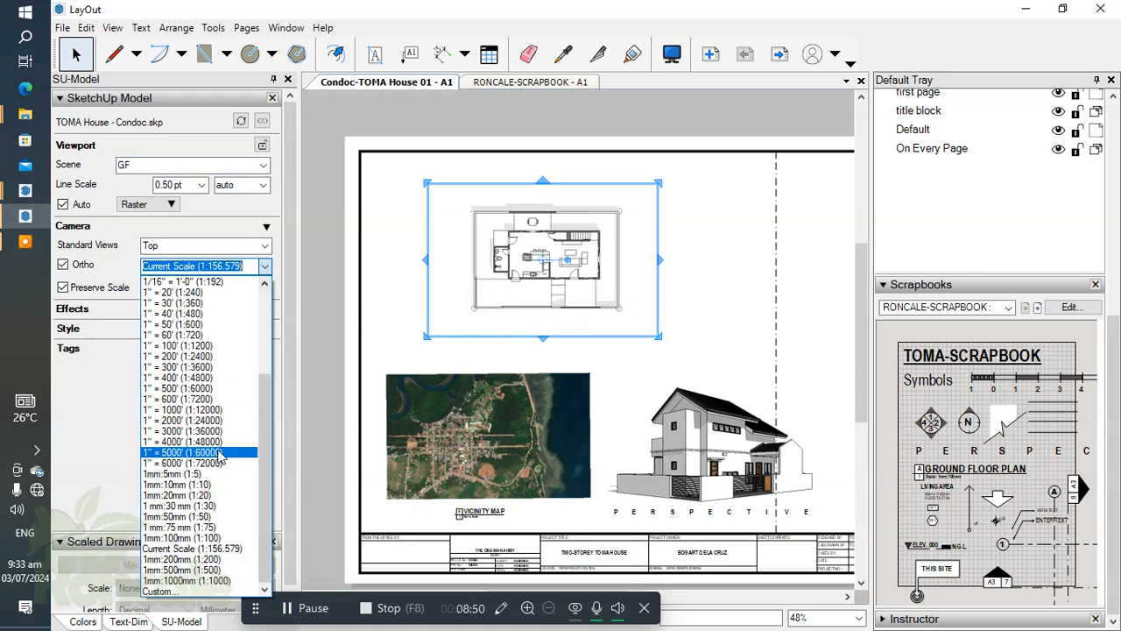
click(200, 538)
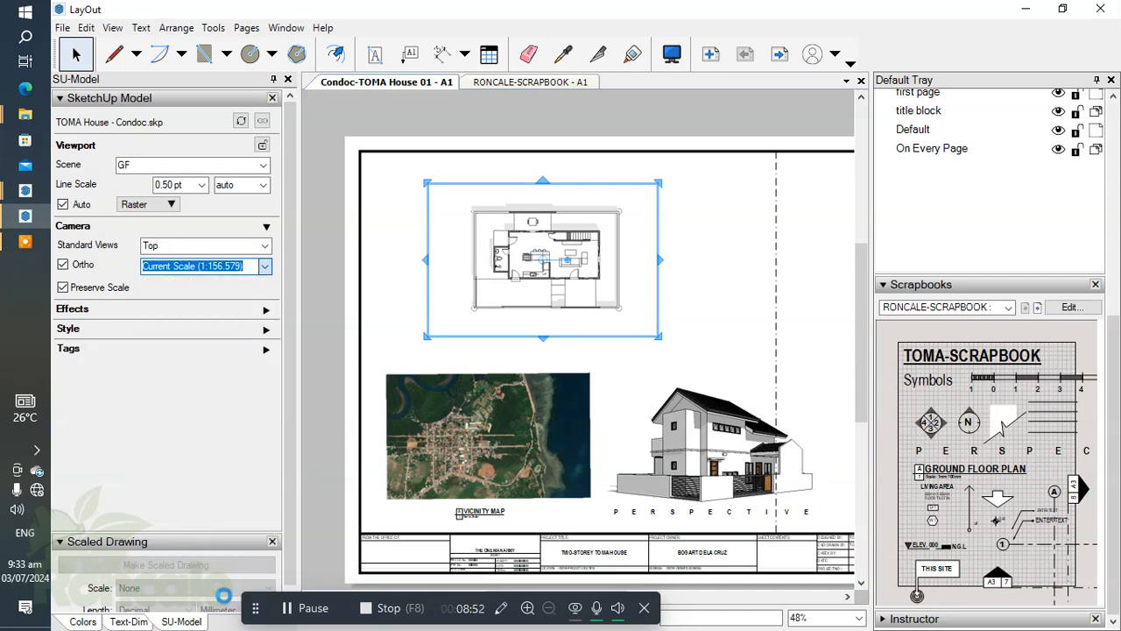
drag(713, 282, 743, 323)
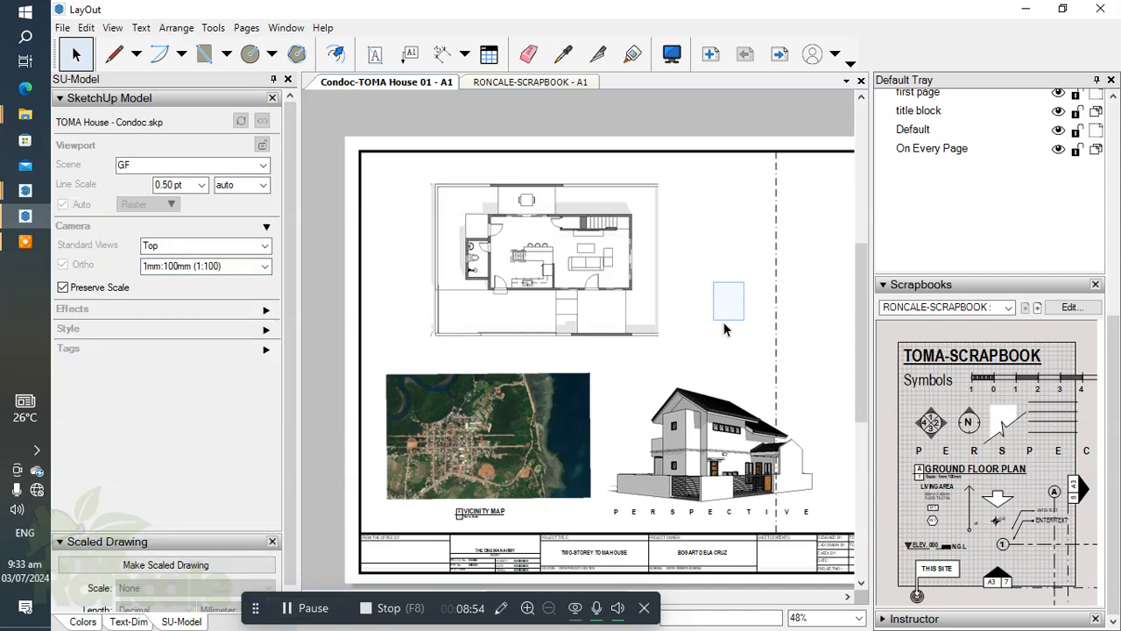
Switch the ground floor plan viewport from Raster to Hybrid rendering and accept the rendering time notice.
scroll(643, 275, up, 4)
scroll(568, 278, down, 4)
middle_drag(601, 278, 615, 273)
scroll(588, 304, up, 2)
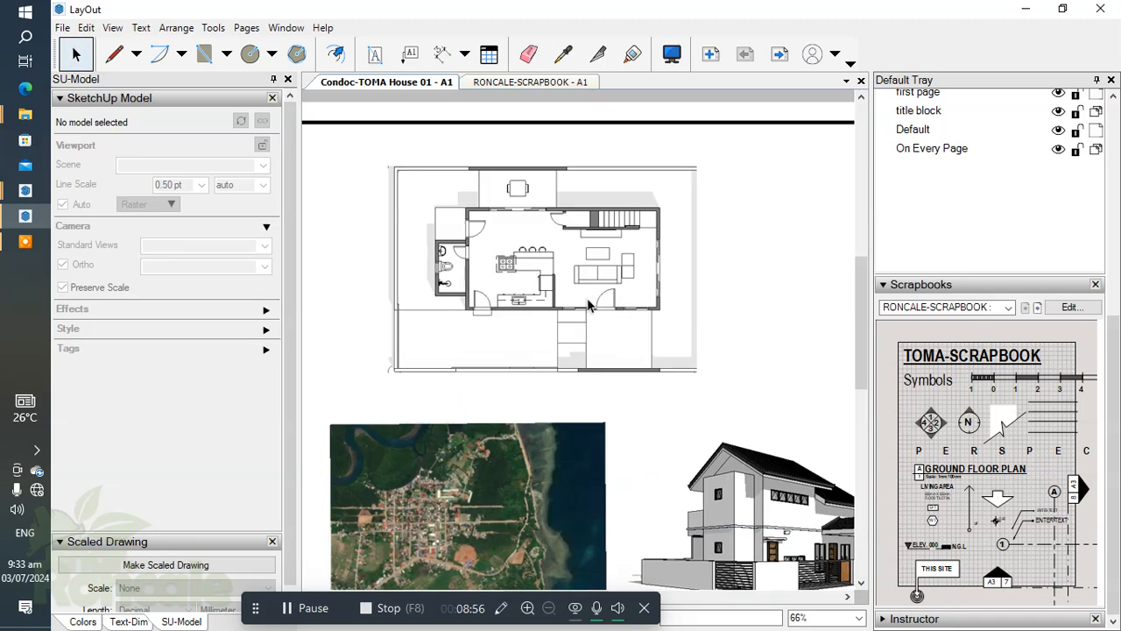
click(586, 297)
click(150, 210)
click(154, 261)
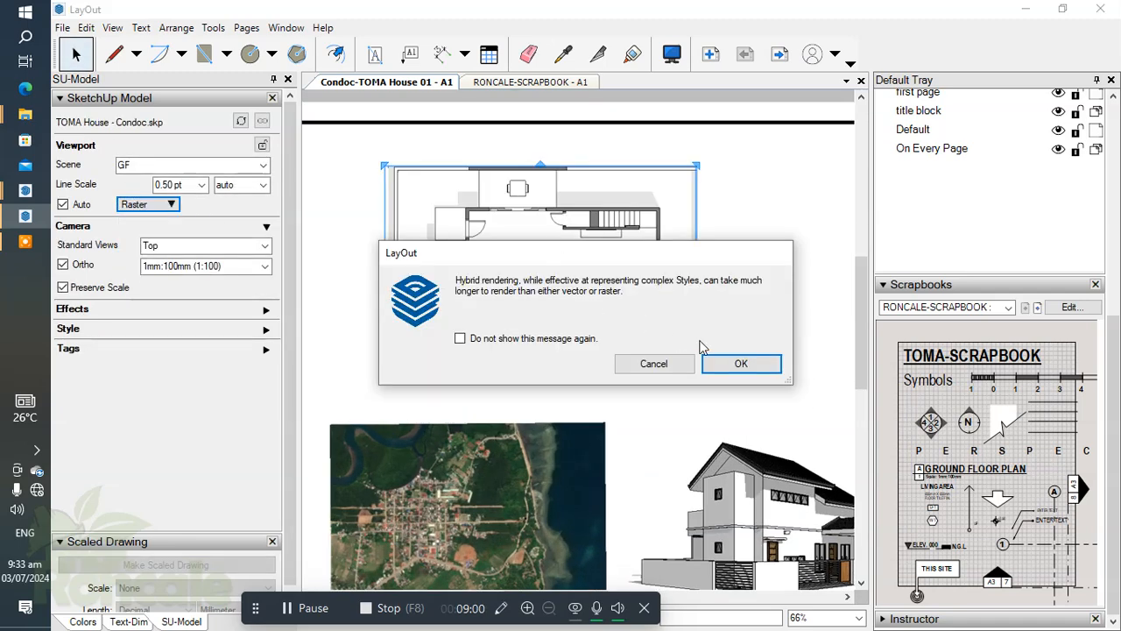
click(742, 363)
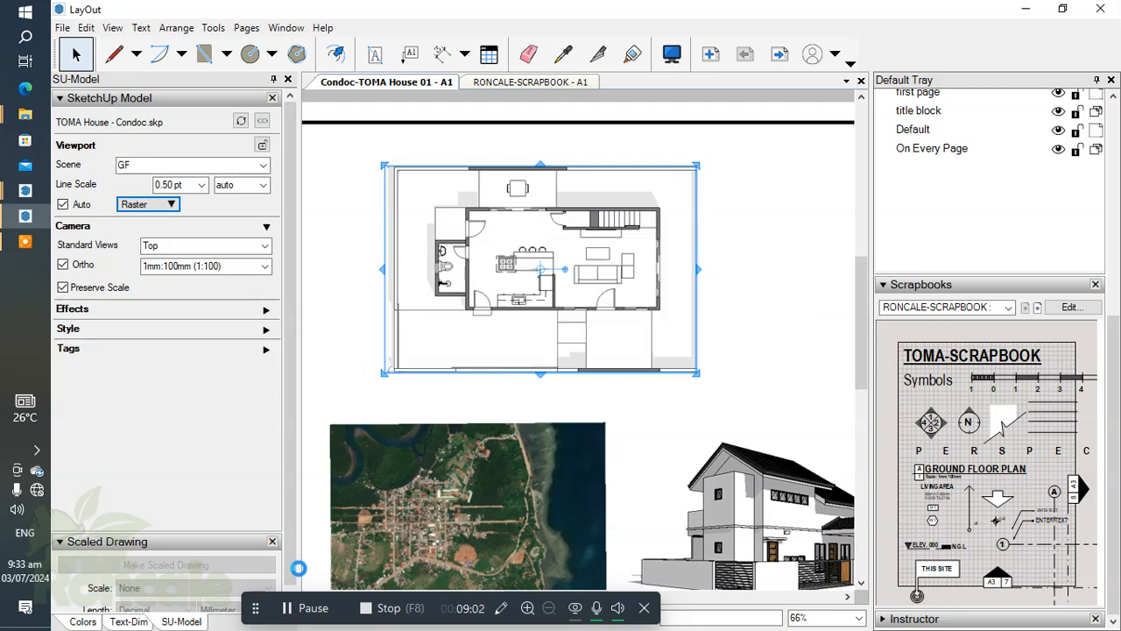
click(305, 608)
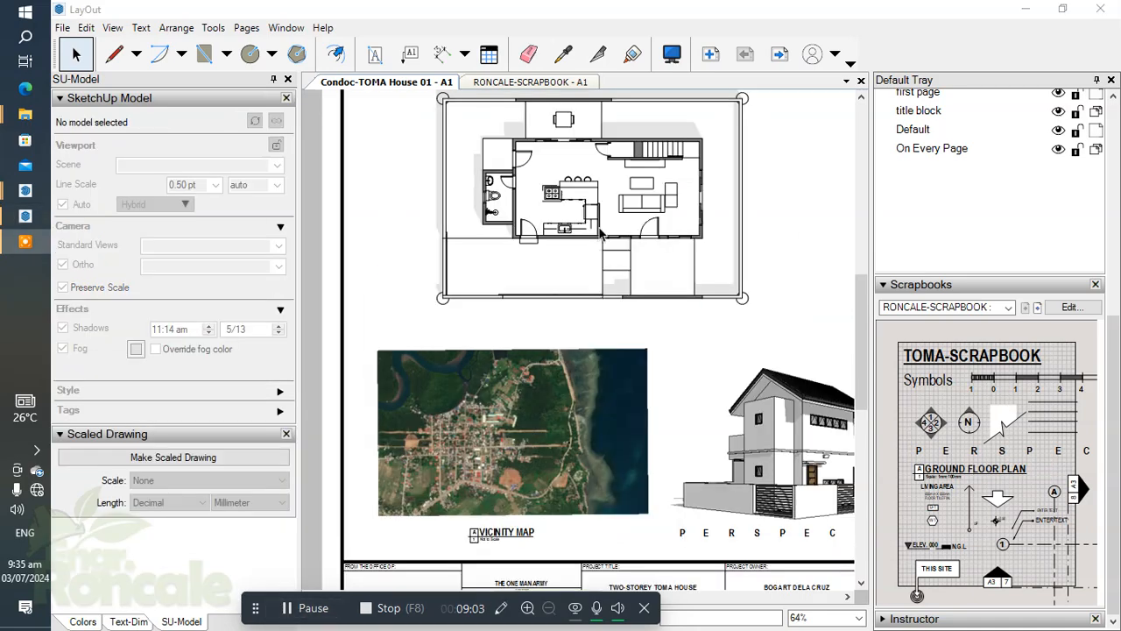
Examine the linework and shadows of the hybrid-rendered ground floor plan.
scroll(600, 228, down, 1)
middle_drag(599, 227, 551, 309)
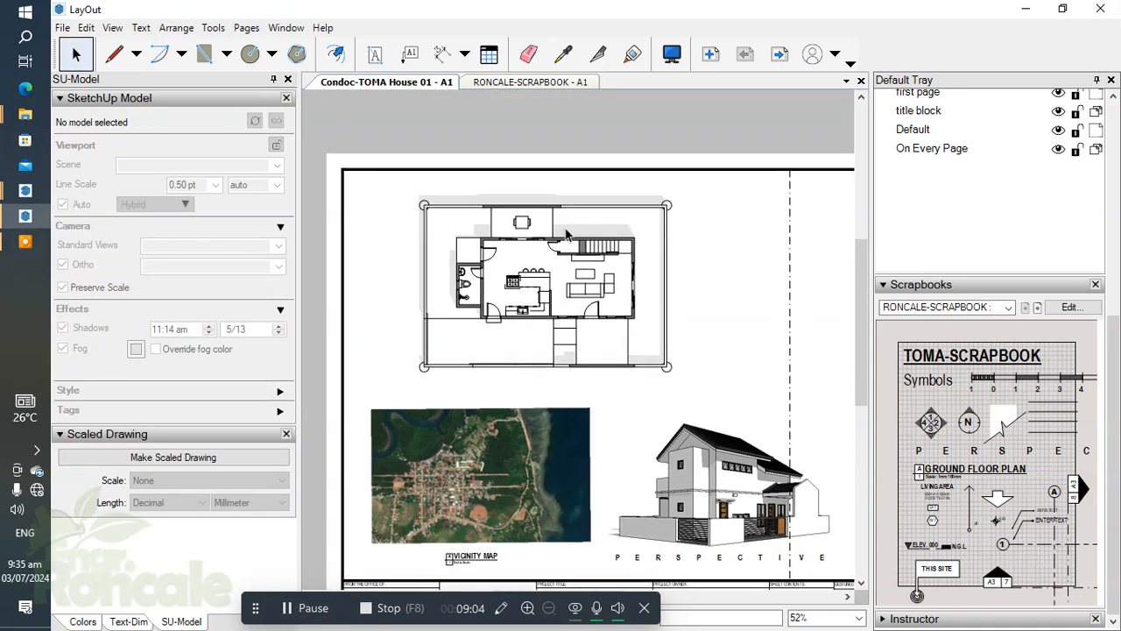
scroll(566, 235, up, 3)
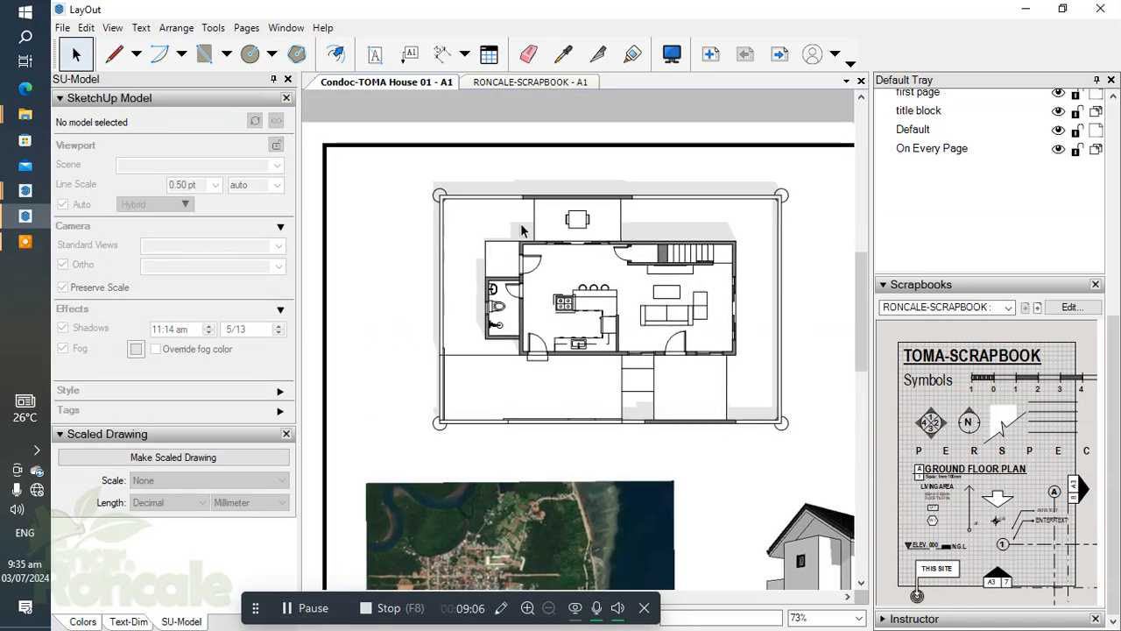
scroll(639, 262, up, 1)
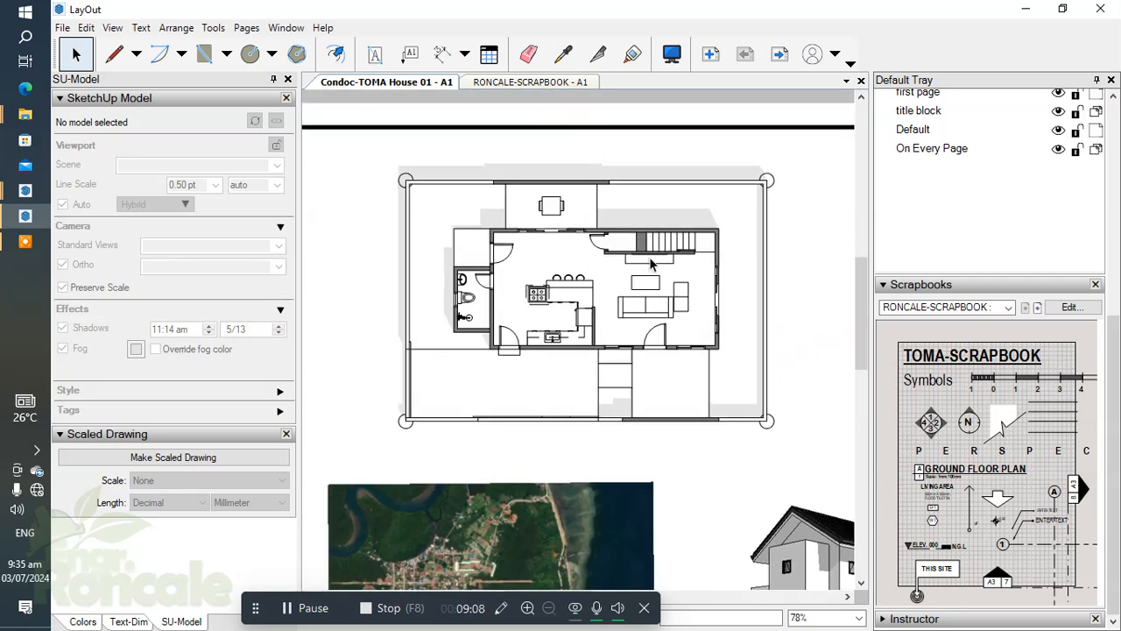
scroll(613, 316, down, 1)
scroll(624, 296, up, 3)
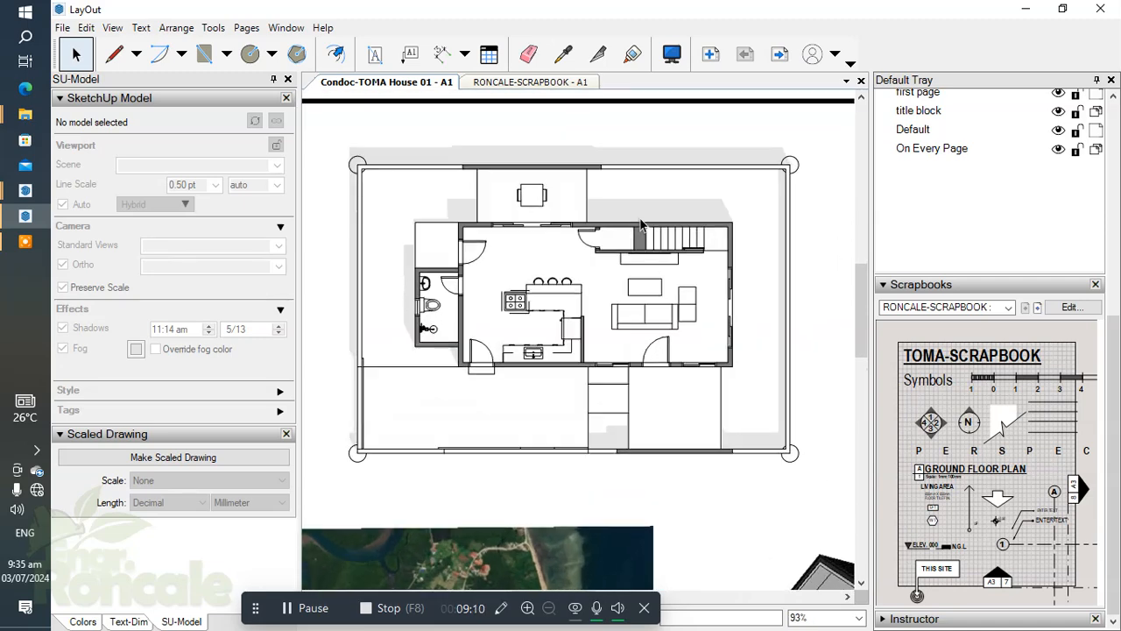
middle_drag(598, 237, 611, 289)
scroll(611, 289, up, 1)
scroll(474, 239, down, 4)
Place the 600mm X 600mm FLOOR TILE FIN. text from the scrapbook over the long-roofed school buildings on the vicinity map.
middle_drag(536, 342, 571, 172)
scroll(500, 390, up, 7)
middle_drag(410, 373, 527, 345)
scroll(531, 347, down, 4)
scroll(536, 352, up, 4)
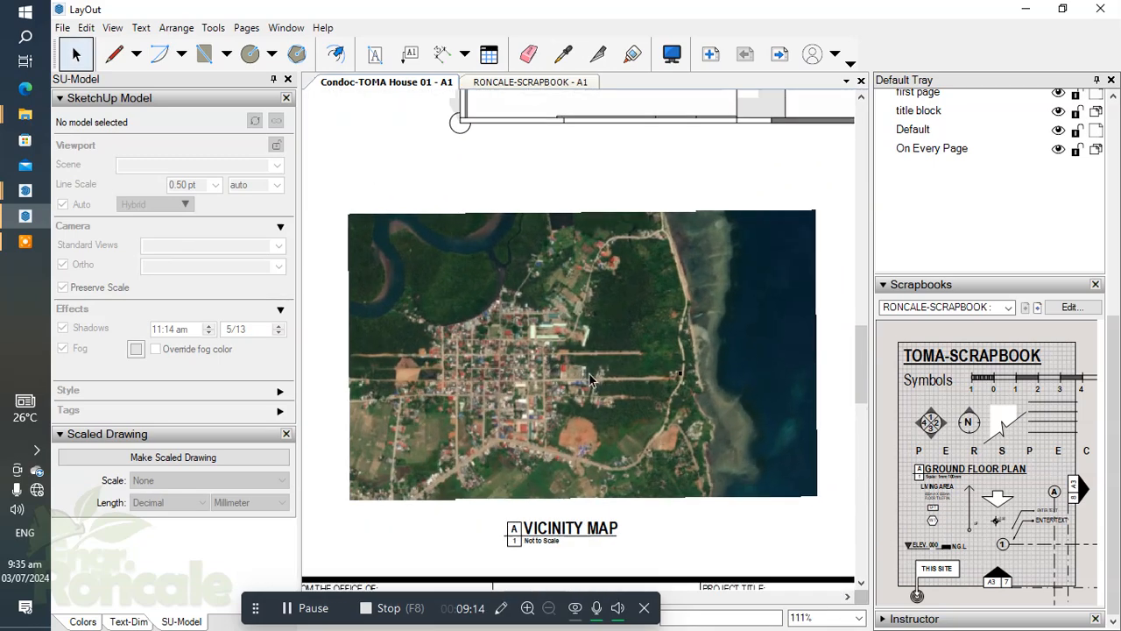
scroll(561, 391, up, 3)
scroll(533, 334, down, 2)
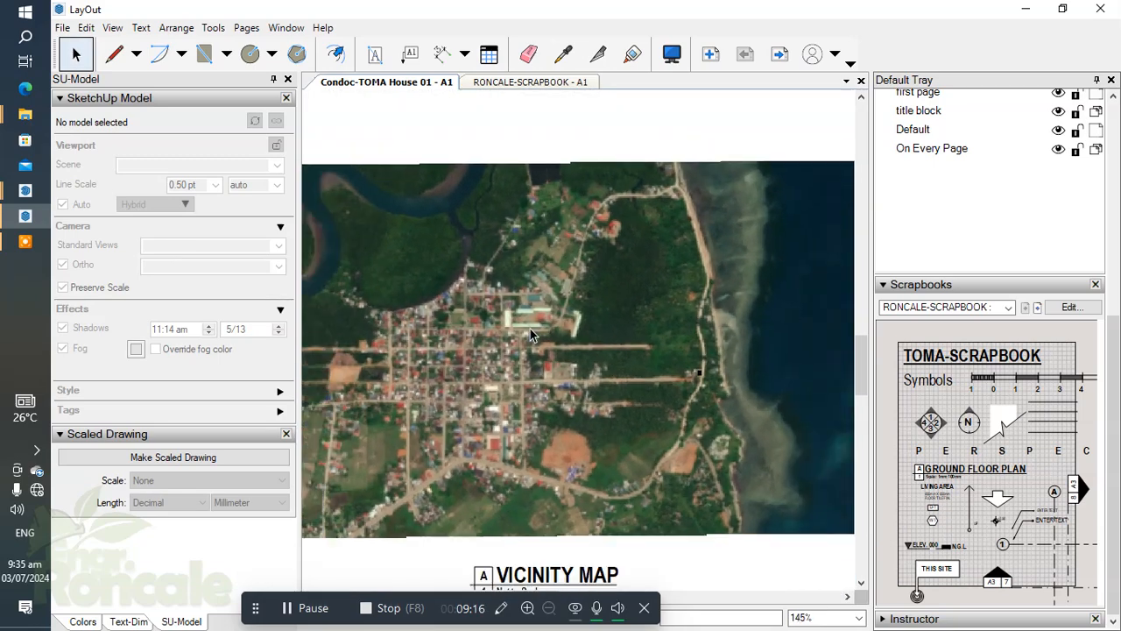
scroll(534, 328, up, 5)
scroll(536, 319, down, 5)
scroll(648, 373, up, 3)
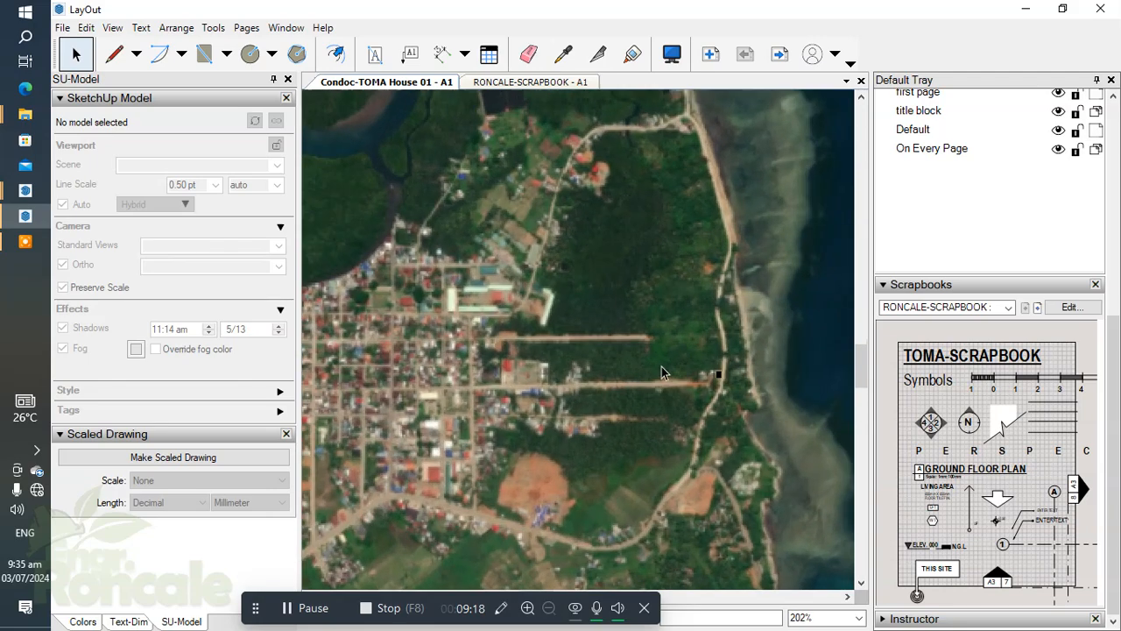
scroll(457, 303, up, 4)
middle_drag(490, 309, 541, 344)
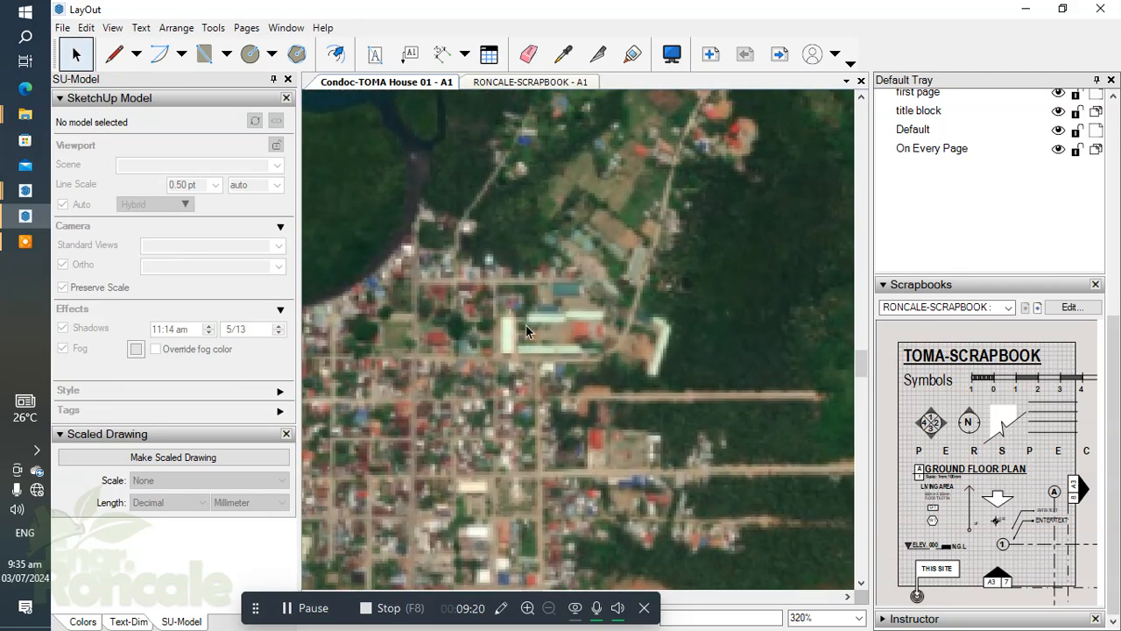
click(935, 501)
scroll(512, 355, up, 3)
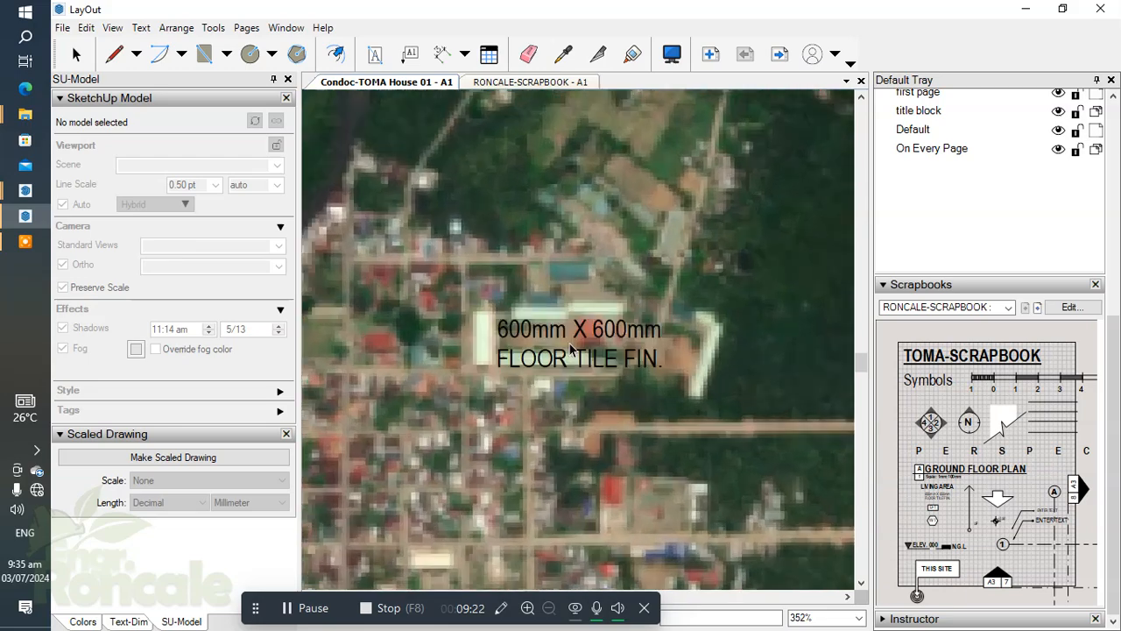
click(561, 358)
Replace the floor tile text on the vicinity map with ELEMENTARY SCHOOL.
double_click(560, 356)
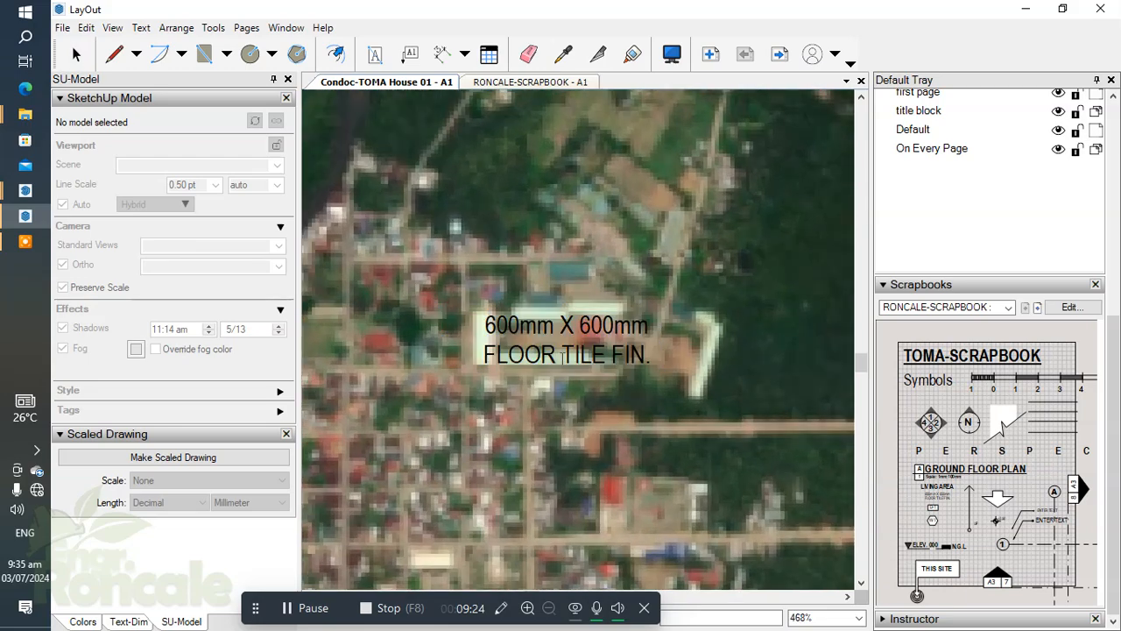
key(ctrl+a)
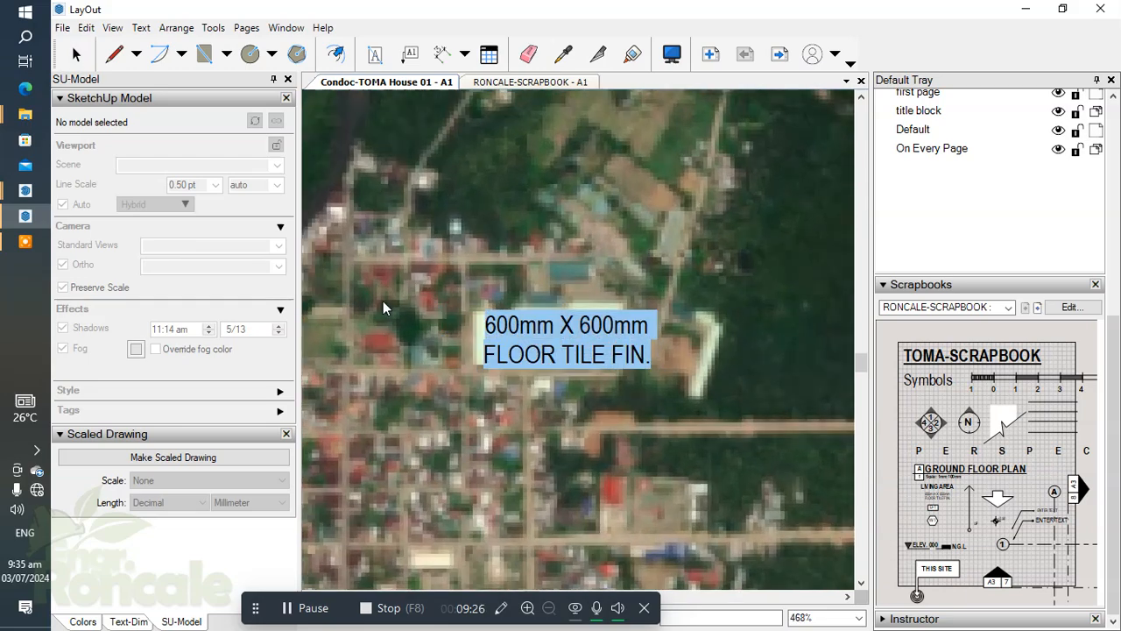
text(ELEMENTARY SCHOOL)
scroll(508, 258, down, 4)
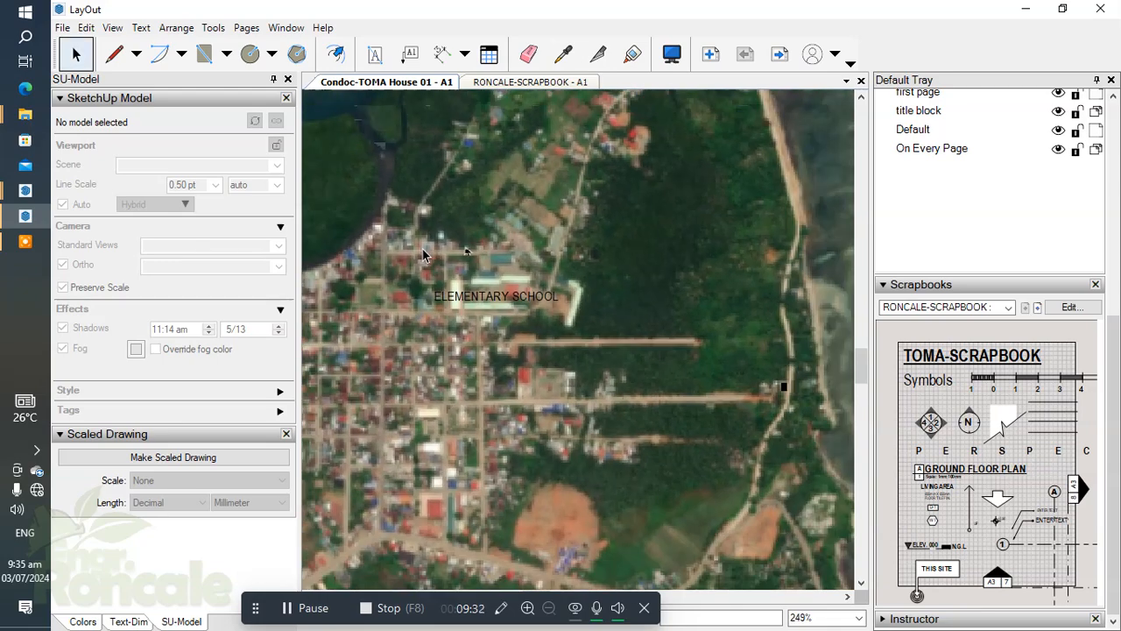
scroll(659, 375, down, 3)
scroll(564, 359, up, 2)
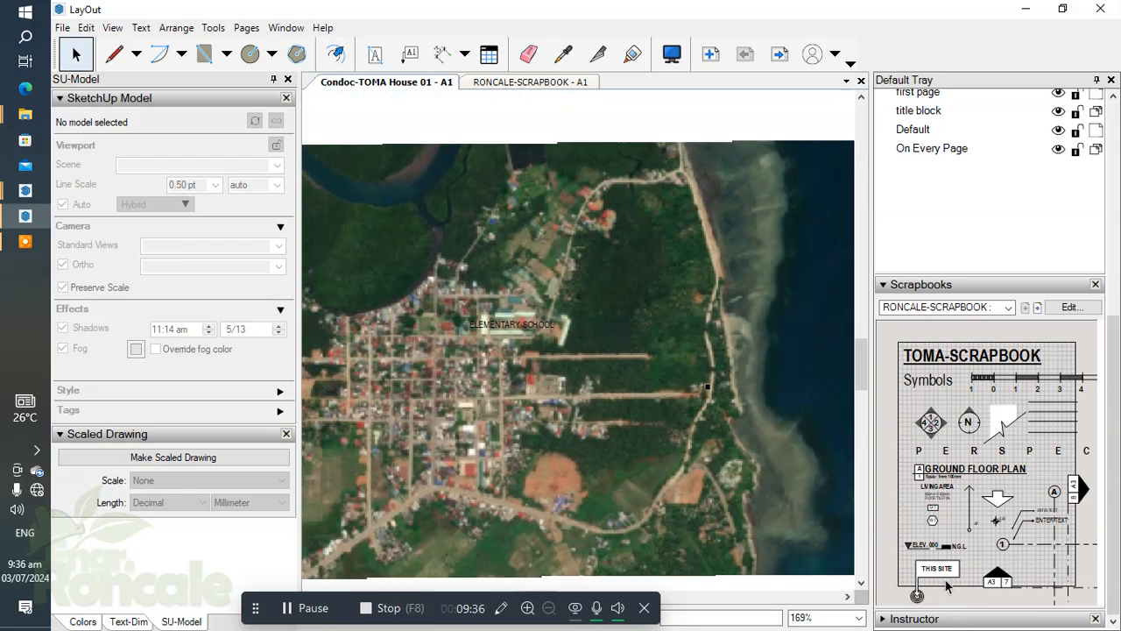
Place the THIS SITE marker from the scrapbook on the vicinity map where the long east-west road meets the coastal road.
drag(934, 575, 747, 329)
click(747, 330)
scroll(593, 334, down, 3)
key(space)
click(657, 331)
scroll(574, 340, up, 3)
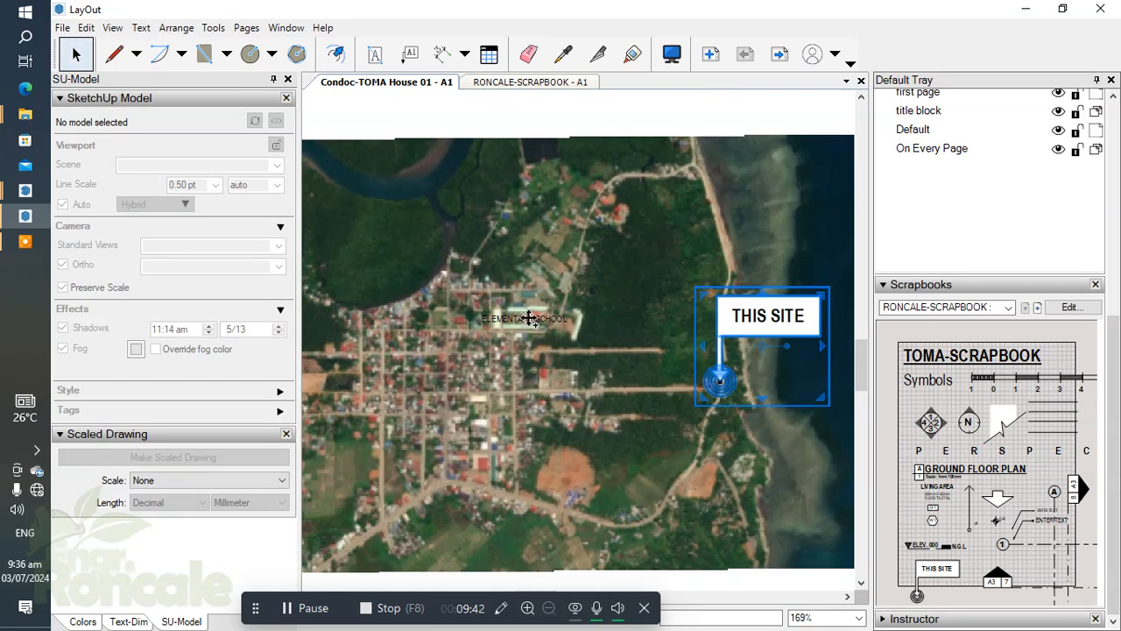
Group the vicinity map viewport with the ELEMENTARY SCHOOL label and the THIS SITE marker.
click(526, 318)
scroll(605, 298, down, 2)
right_click(605, 292)
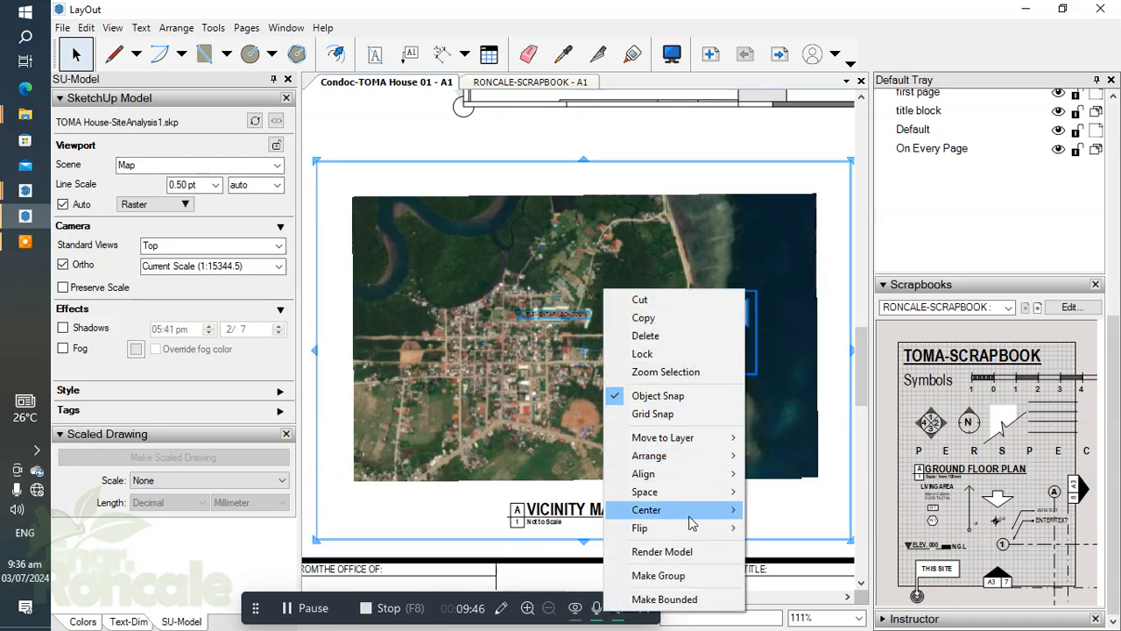
click(688, 576)
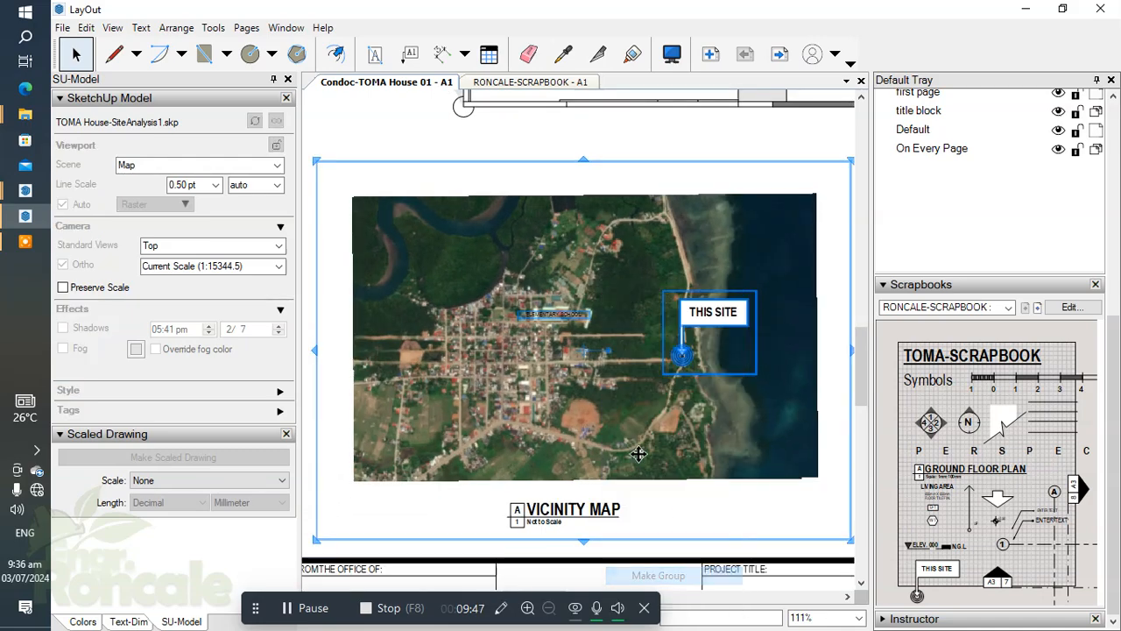
Open the vicinity map group for editing and bring the layer list into view.
double_click(717, 321)
click(717, 318)
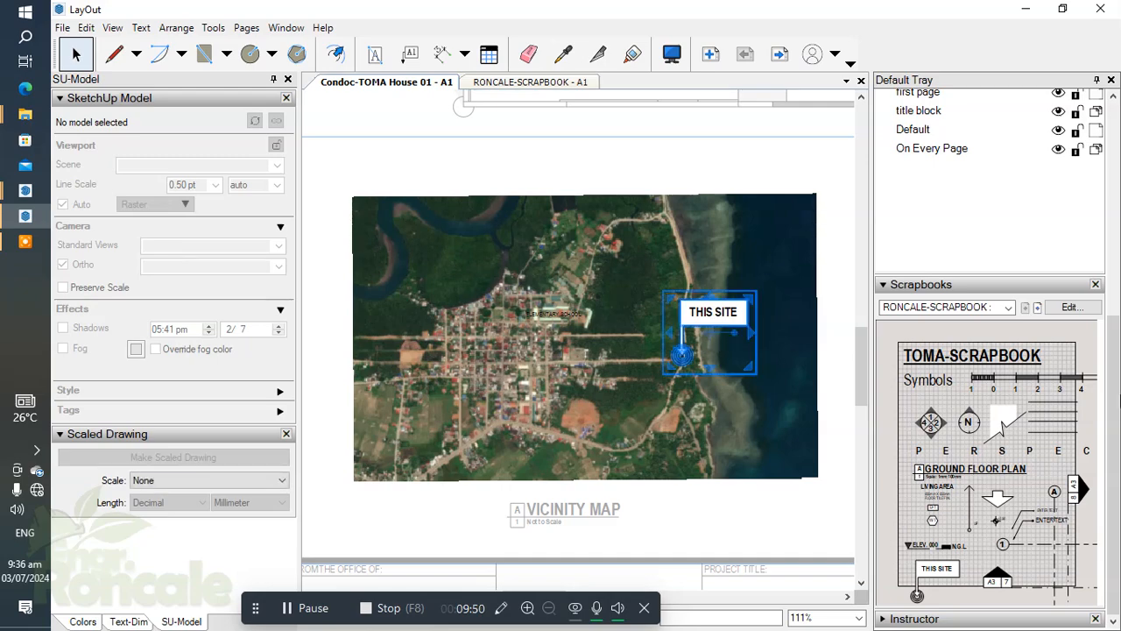
scroll(1118, 406, up, 2)
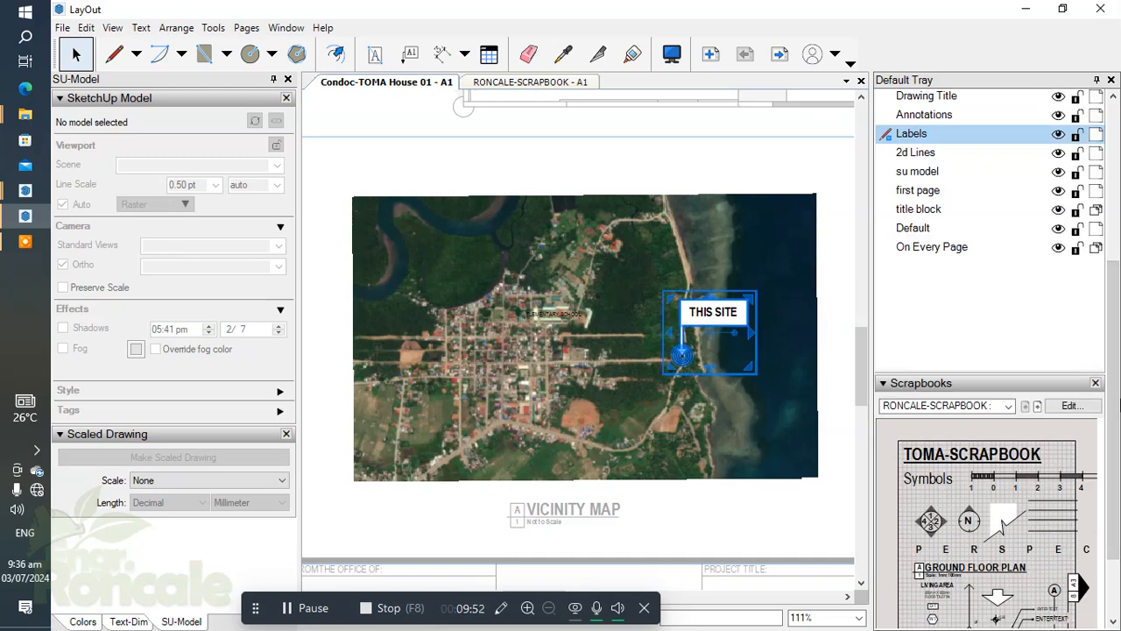
Copy the ELEMENTARY SCHOOL label down onto the main road along the town's southern edge.
click(559, 323)
scroll(560, 324, up, 5)
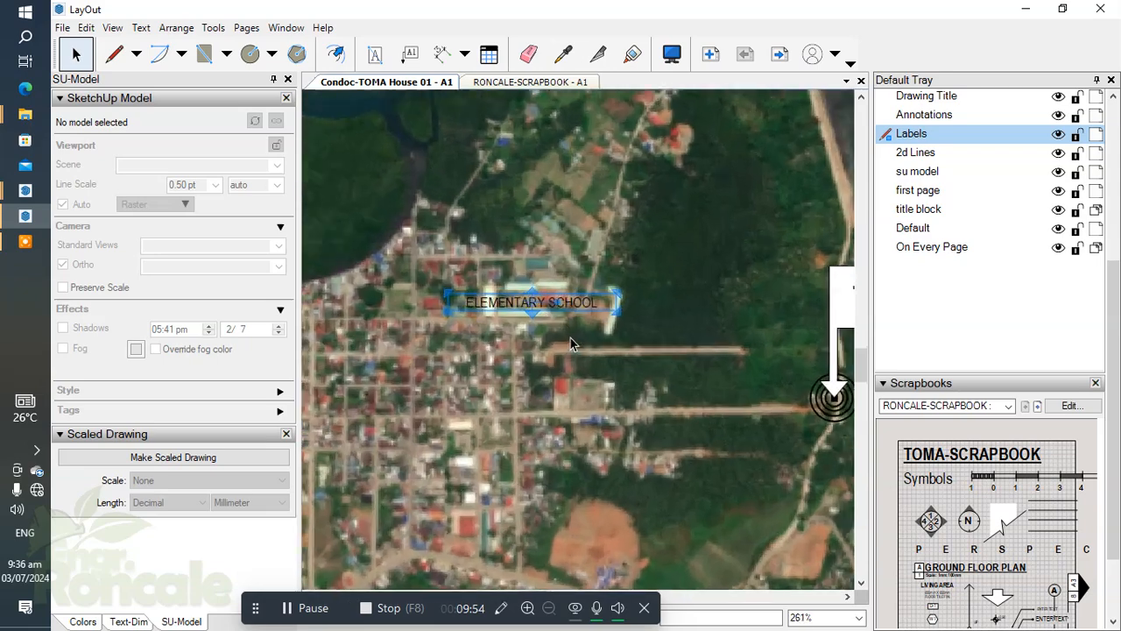
scroll(585, 330, down, 4)
scroll(636, 283, up, 2)
scroll(652, 303, down, 4)
scroll(675, 331, up, 2)
scroll(675, 331, up, 4)
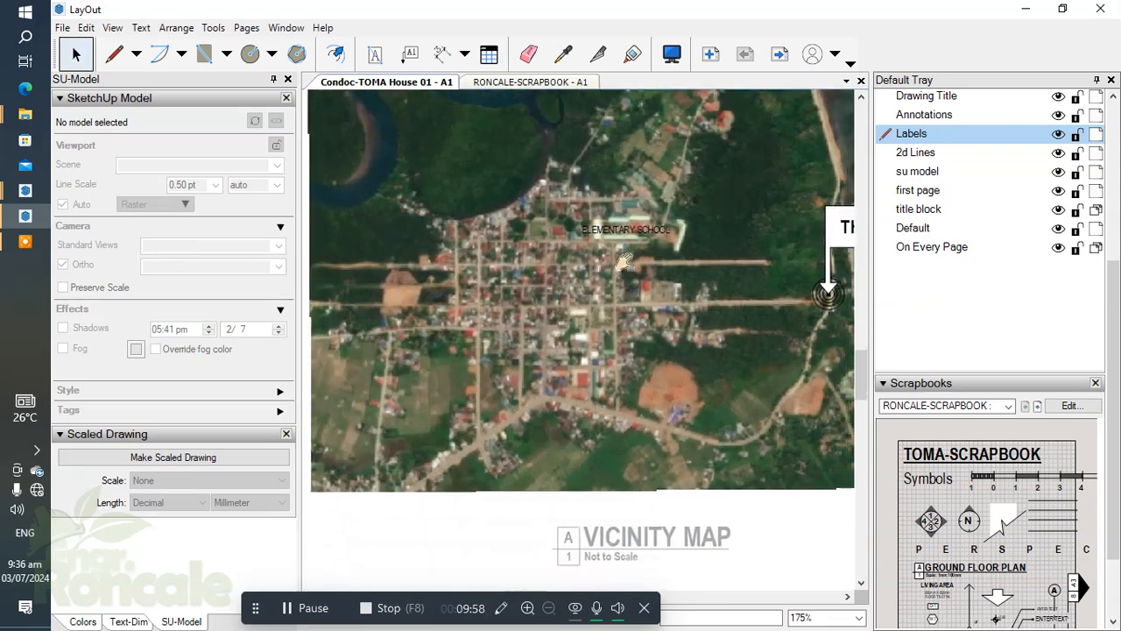
scroll(534, 315, down, 5)
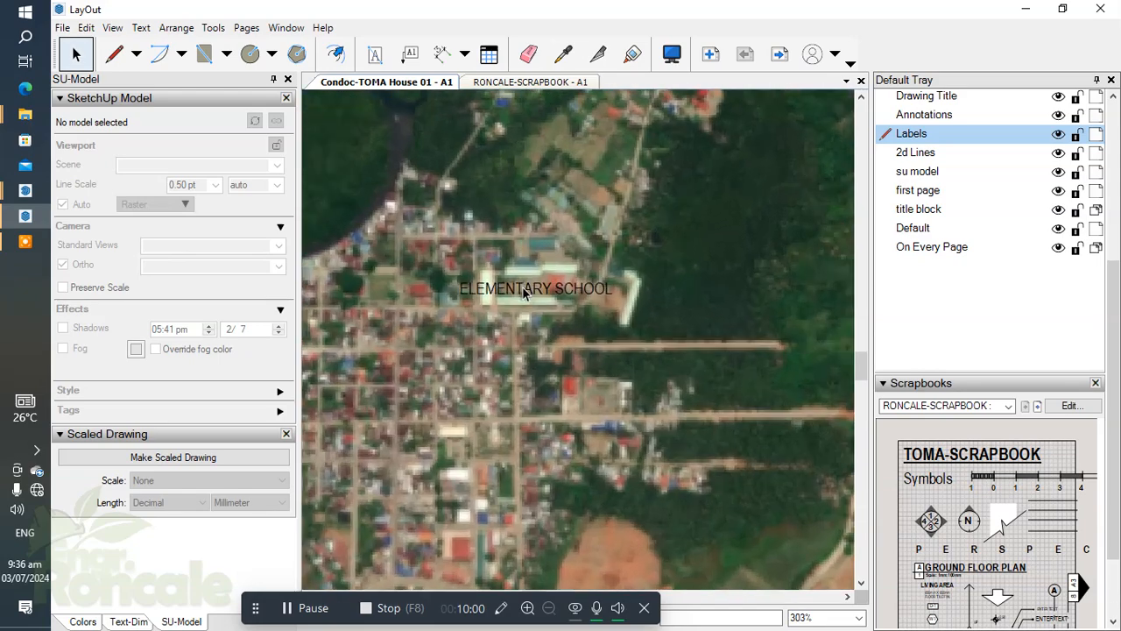
scroll(563, 368, up, 2)
scroll(563, 368, up, 3)
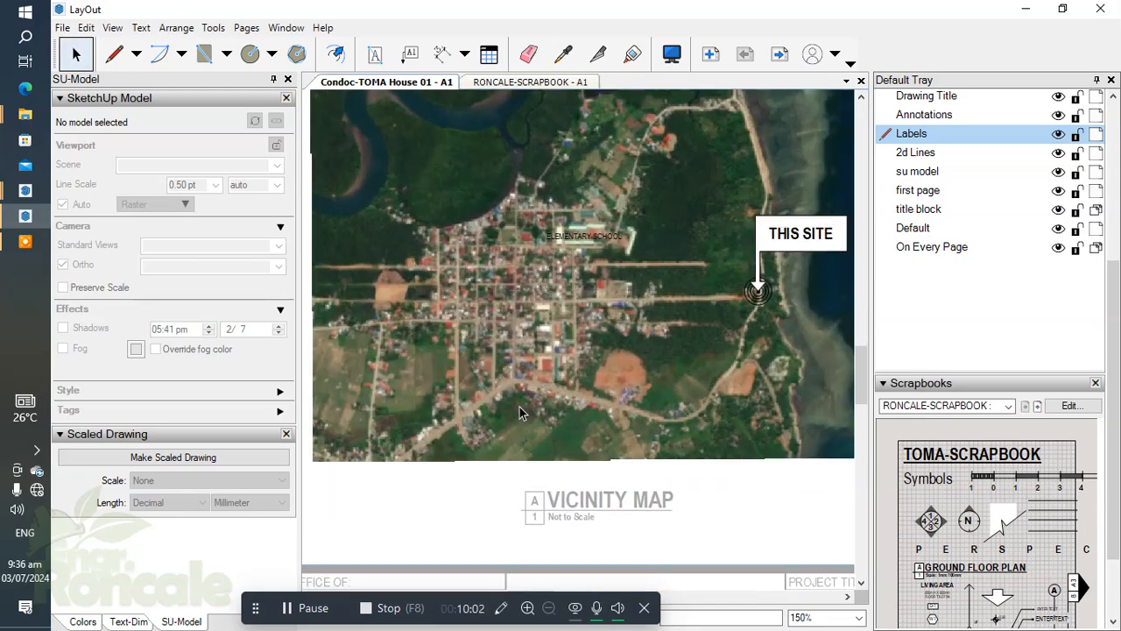
scroll(591, 186, up, 1)
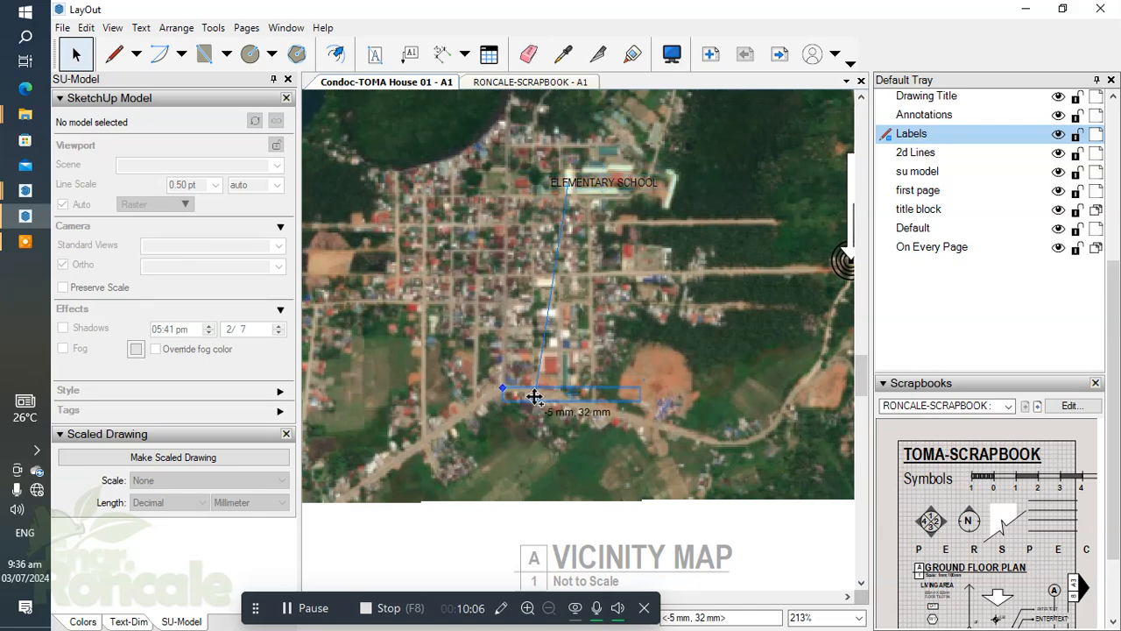
Rotate the copied label clockwise to follow the slope of the southern road and nudge it down onto the road.
scroll(536, 396, up, 5)
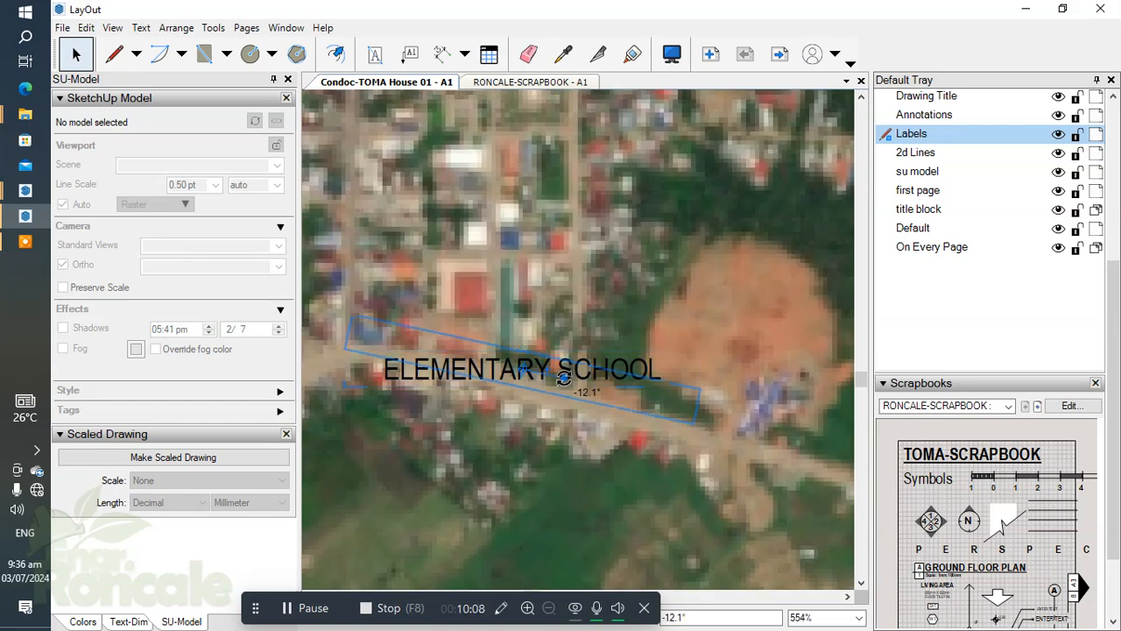
key(Down)
key(Down)
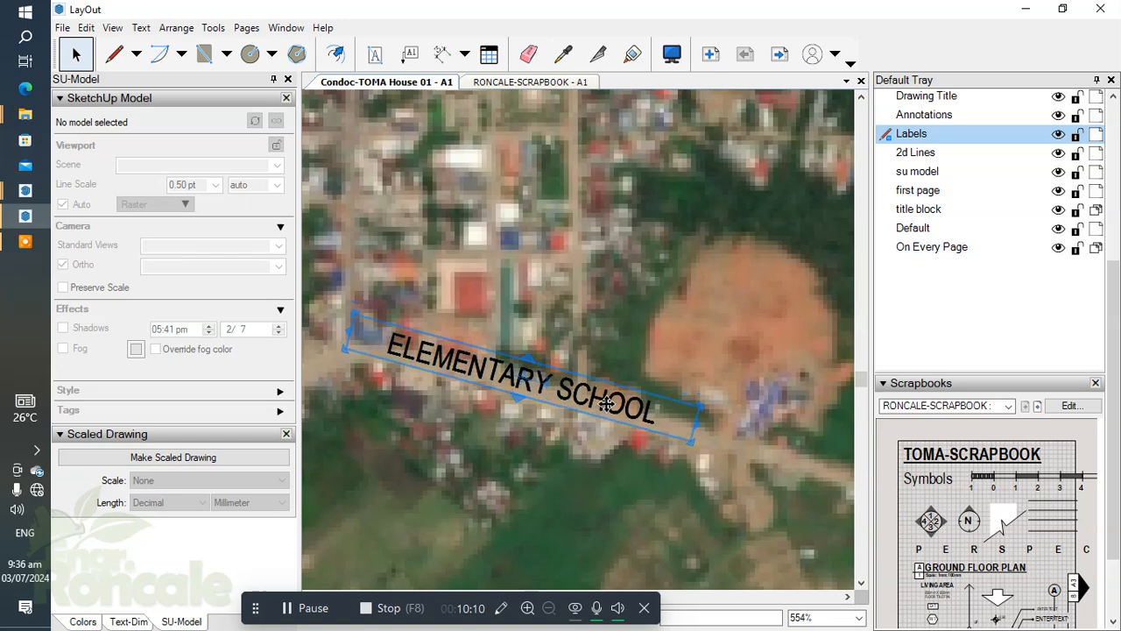
Replace the rotated label's text with NATIONAL HIGHWAY.
double_click(496, 386)
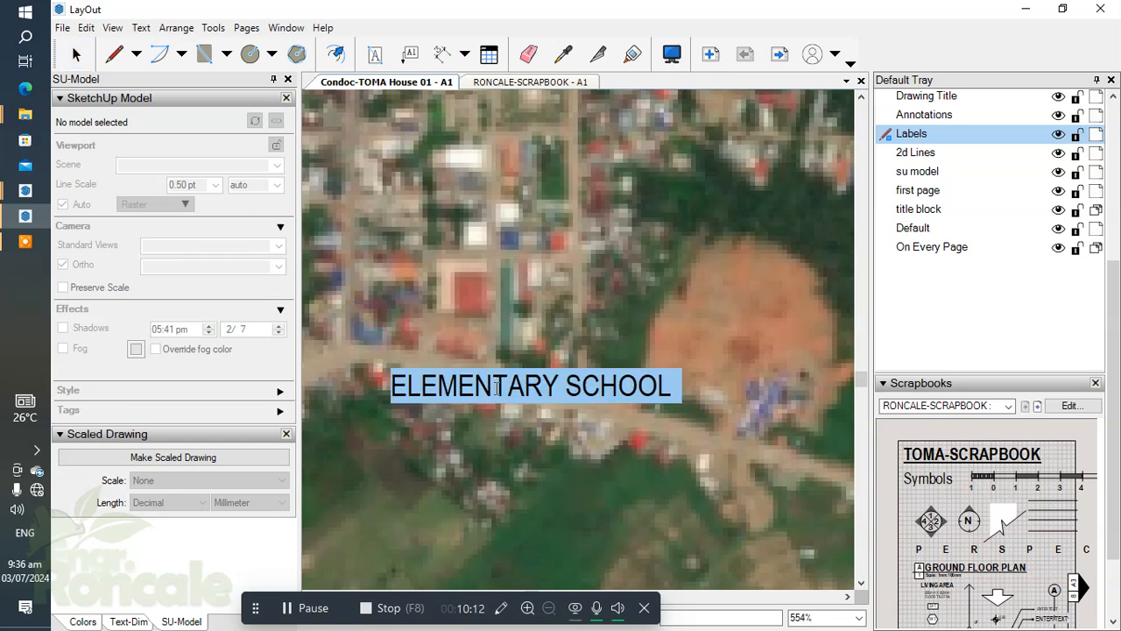
text(NATIONAL HIGH WA)
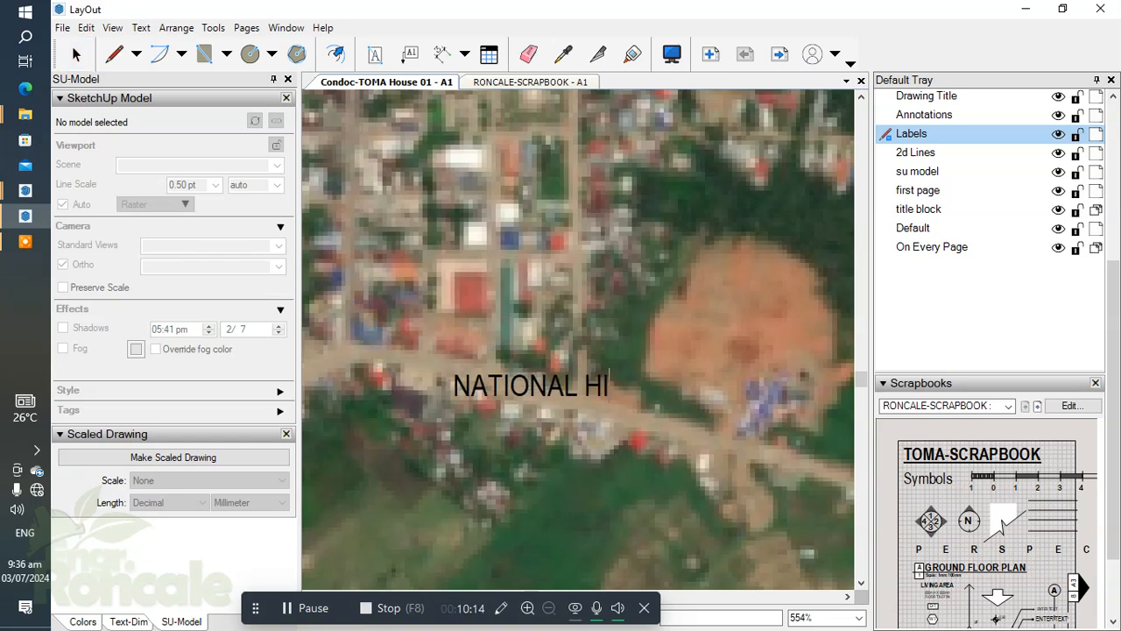
key(BackSpace)
key(BackSpace)
key(BackSpace)
text(WAY)
key(Escape)
scroll(689, 278, down, 5)
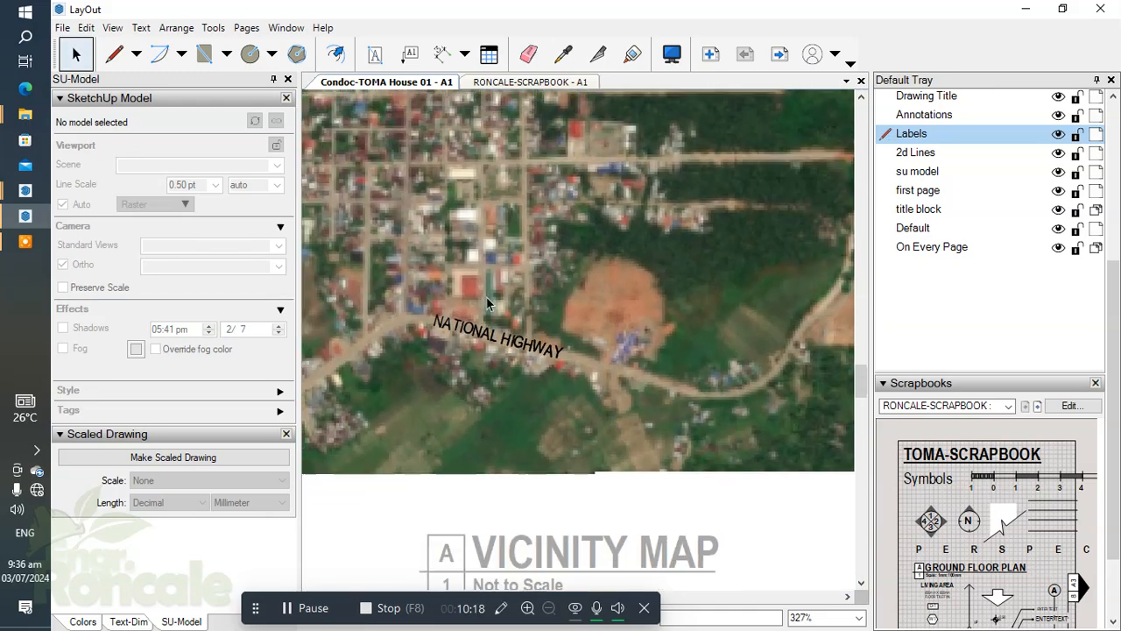
Examine the vicinity map from the highway to the coast and the northern road for further landmarks to label.
scroll(593, 359, down, 2)
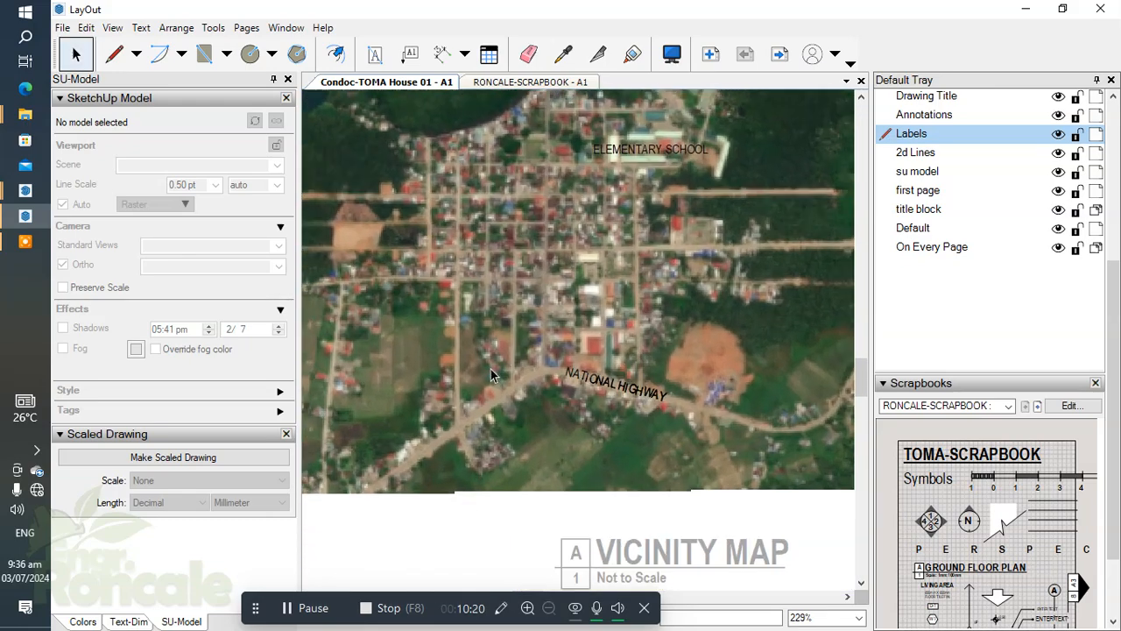
middle_drag(701, 417, 599, 379)
scroll(595, 382, up, 1)
middle_drag(737, 217, 684, 423)
scroll(680, 231, up, 7)
middle_drag(679, 230, 748, 259)
scroll(643, 316, down, 4)
scroll(643, 316, up, 4)
scroll(611, 265, down, 2)
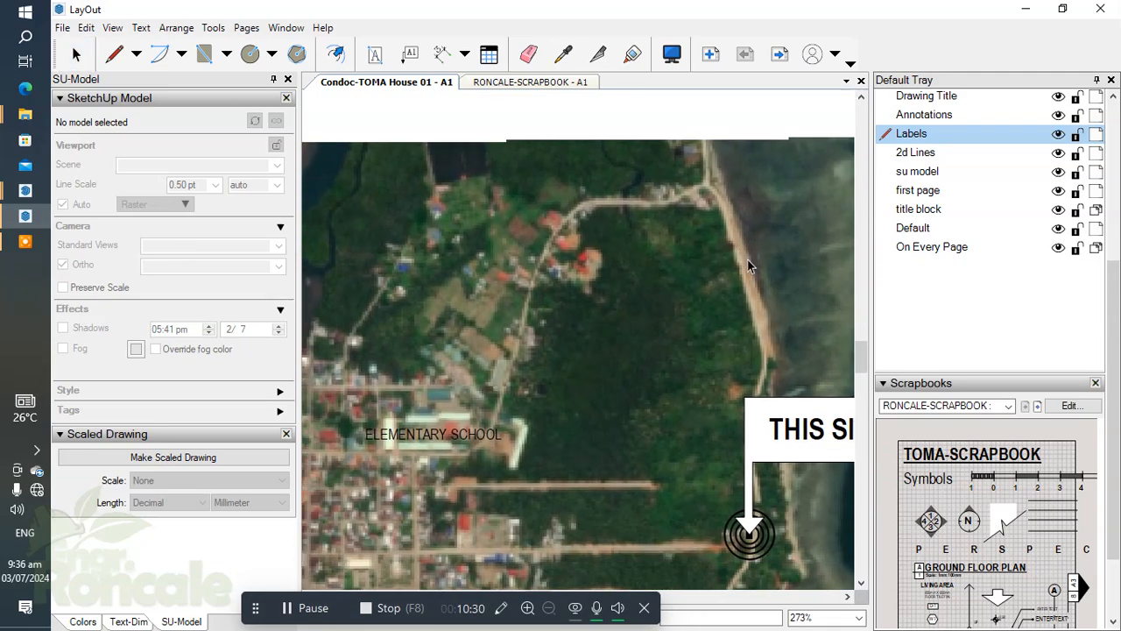
scroll(574, 231, down, 3)
scroll(552, 265, up, 4)
scroll(550, 266, down, 3)
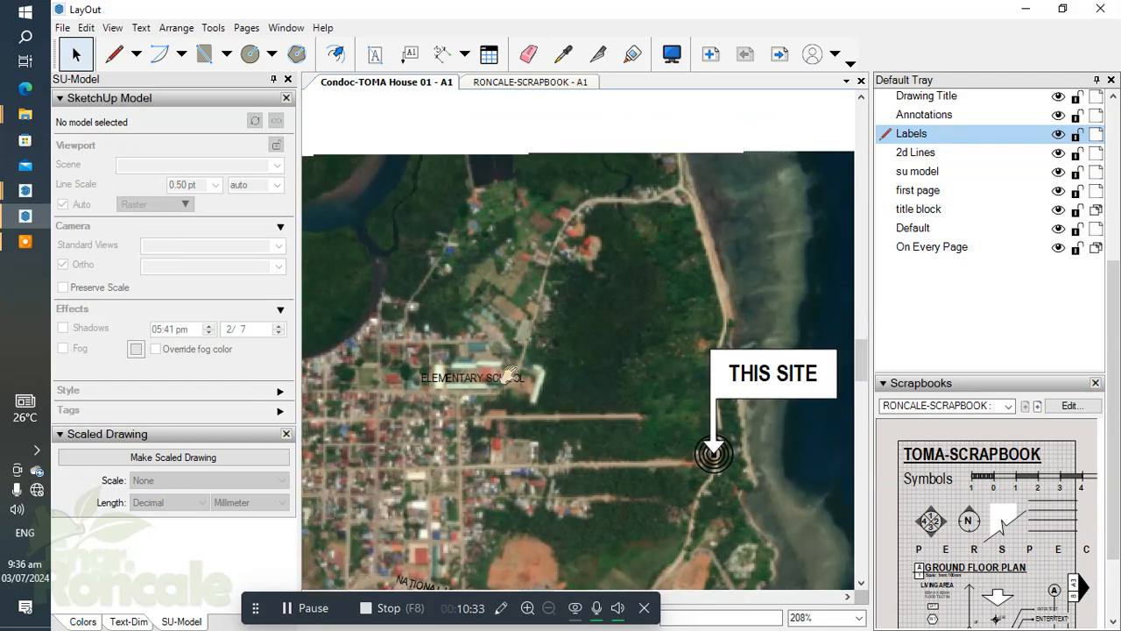
middle_drag(502, 394, 680, 245)
scroll(679, 247, down, 1)
scroll(679, 247, down, 3)
middle_drag(477, 302, 402, 365)
scroll(402, 365, up, 4)
scroll(402, 365, down, 2)
scroll(653, 449, up, 5)
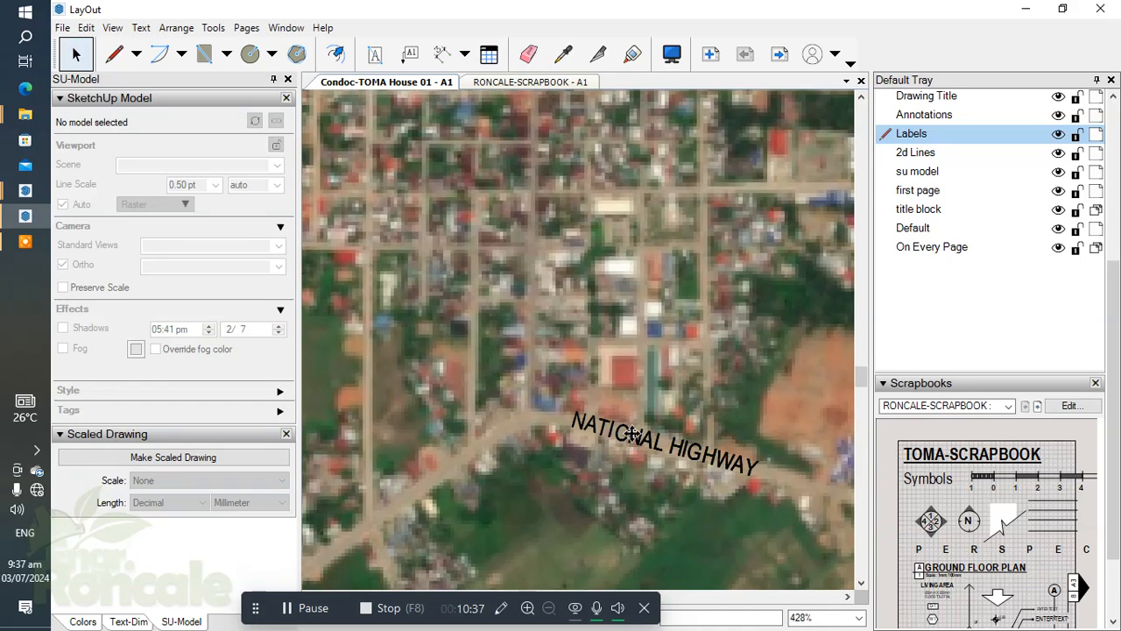
Copy the ELEMENTARY SCHOOL label about 14 mm right and 17 mm up, beside the northern road.
click(634, 443)
scroll(634, 443, down, 2)
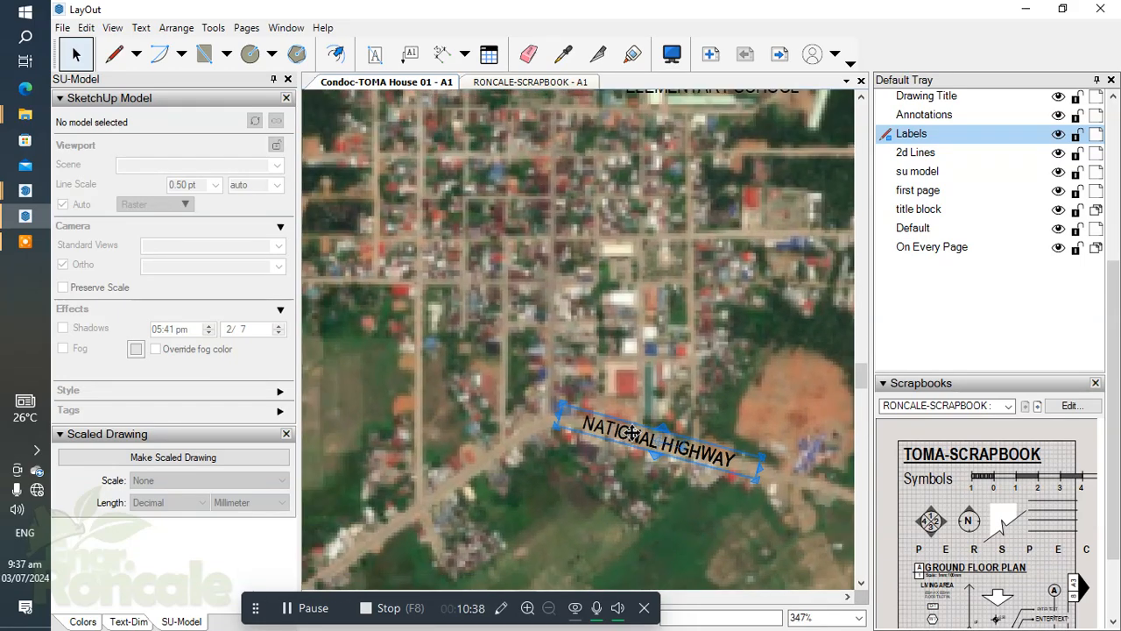
middle_drag(657, 184, 570, 447)
click(676, 264)
scroll(605, 448, down, 1)
scroll(605, 448, up, 1)
scroll(502, 457, down, 1)
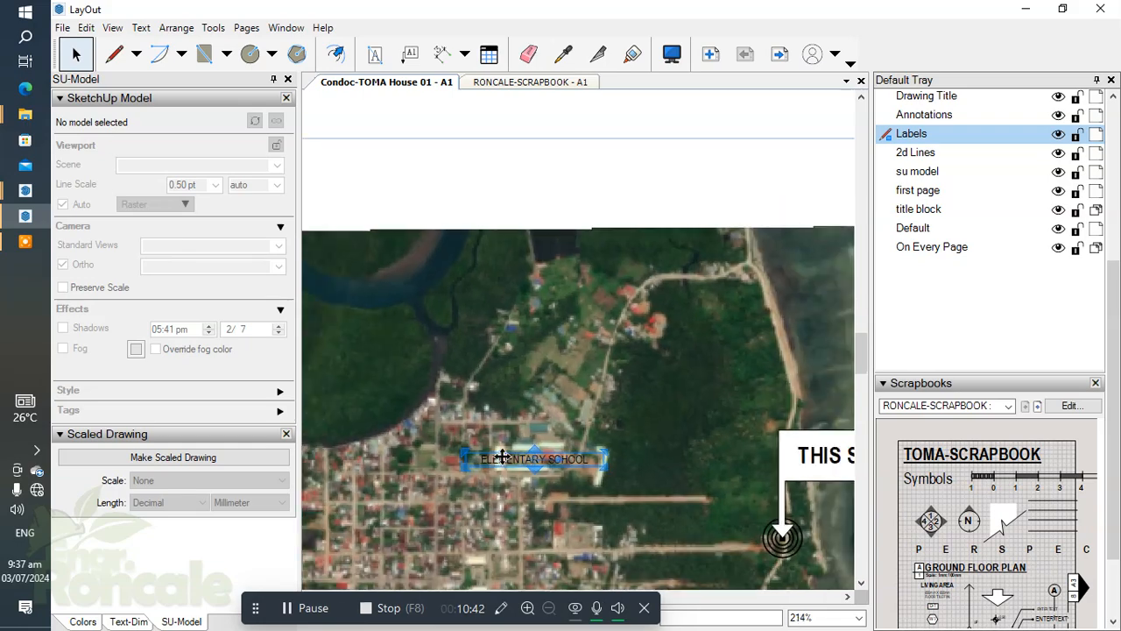
drag(499, 455, 592, 341)
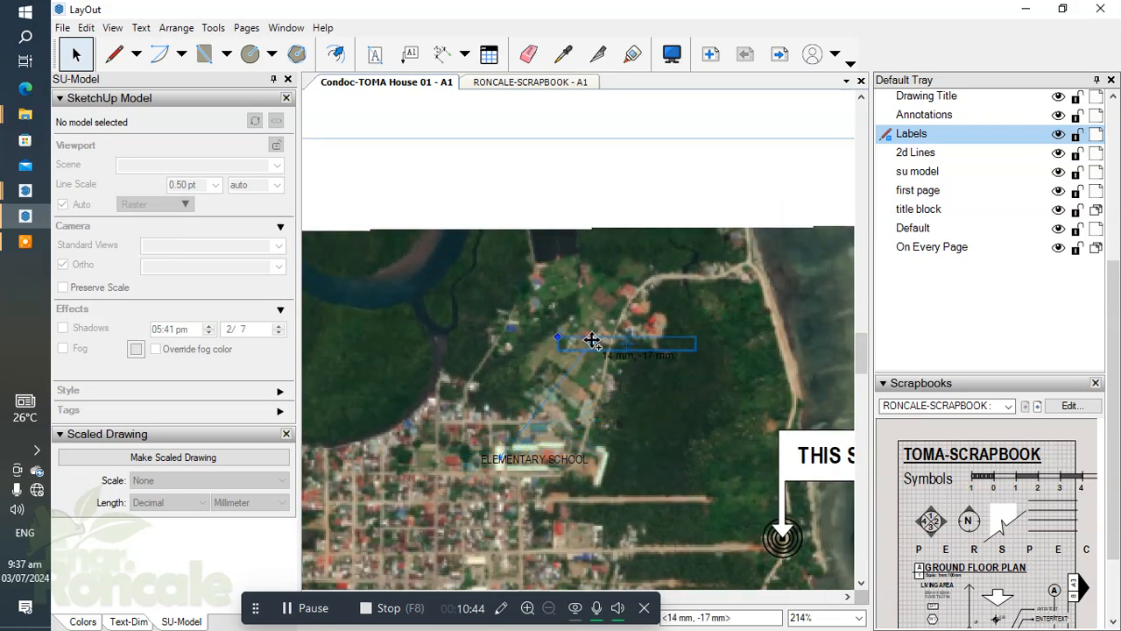
scroll(601, 347, up, 3)
Replace the northern label copy's text with 7/11 and leave the vicinity map group.
double_click(595, 345)
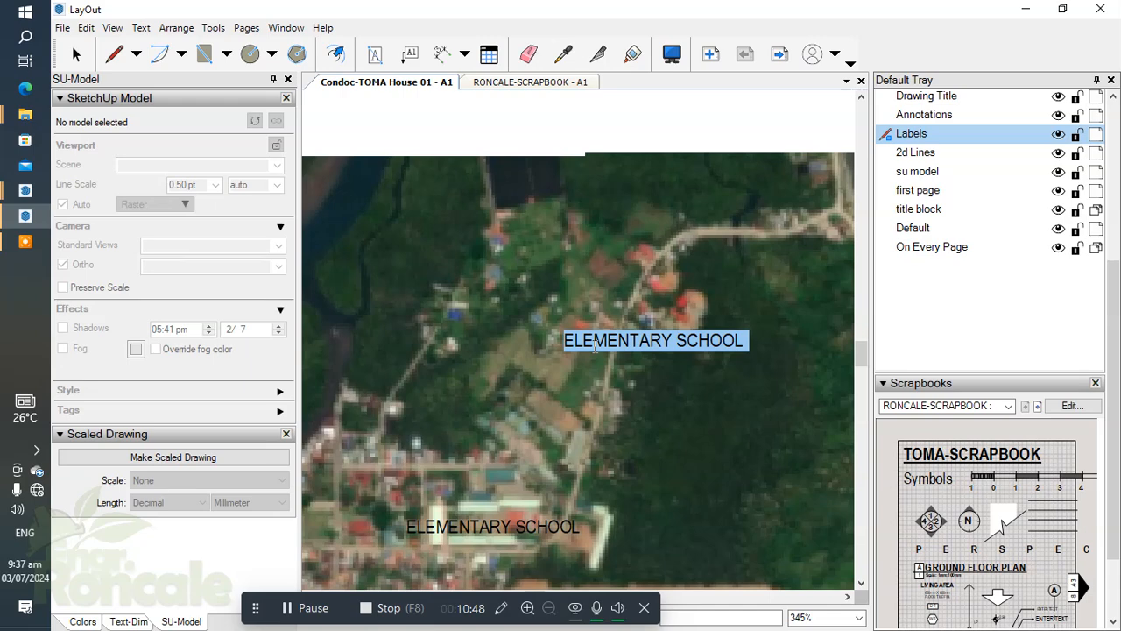
text(7-11)
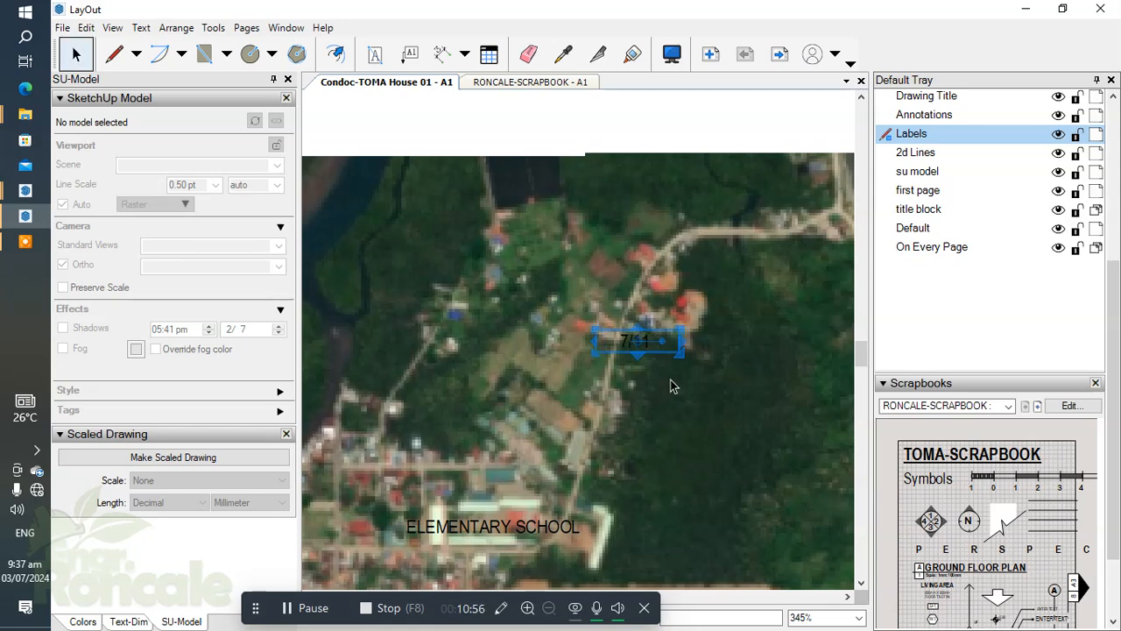
scroll(535, 255, down, 3)
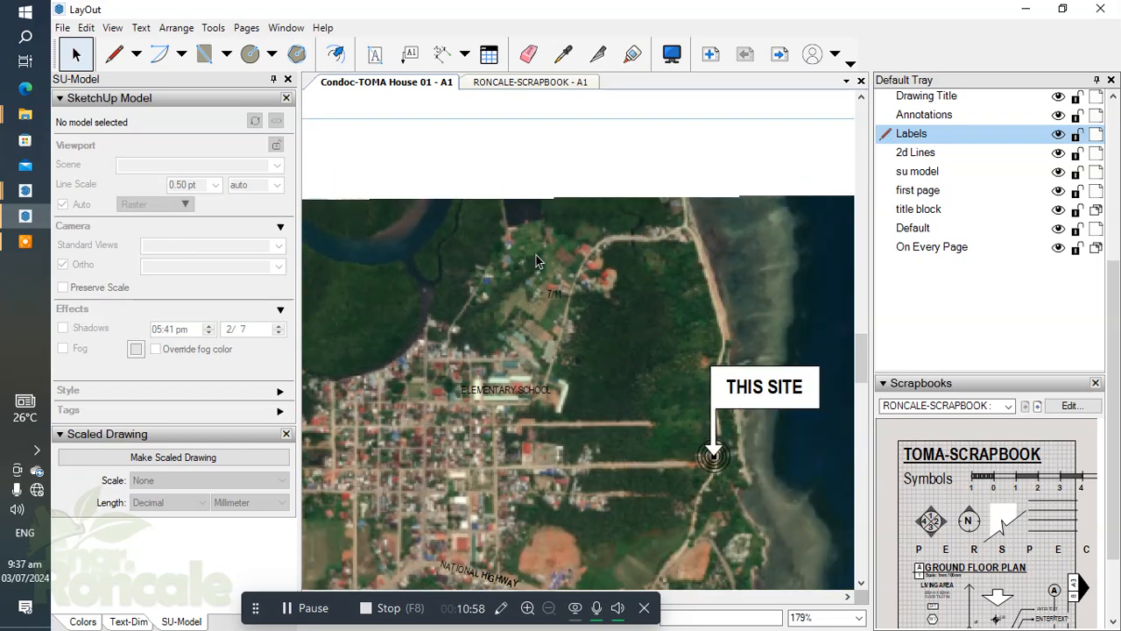
scroll(534, 255, down, 3)
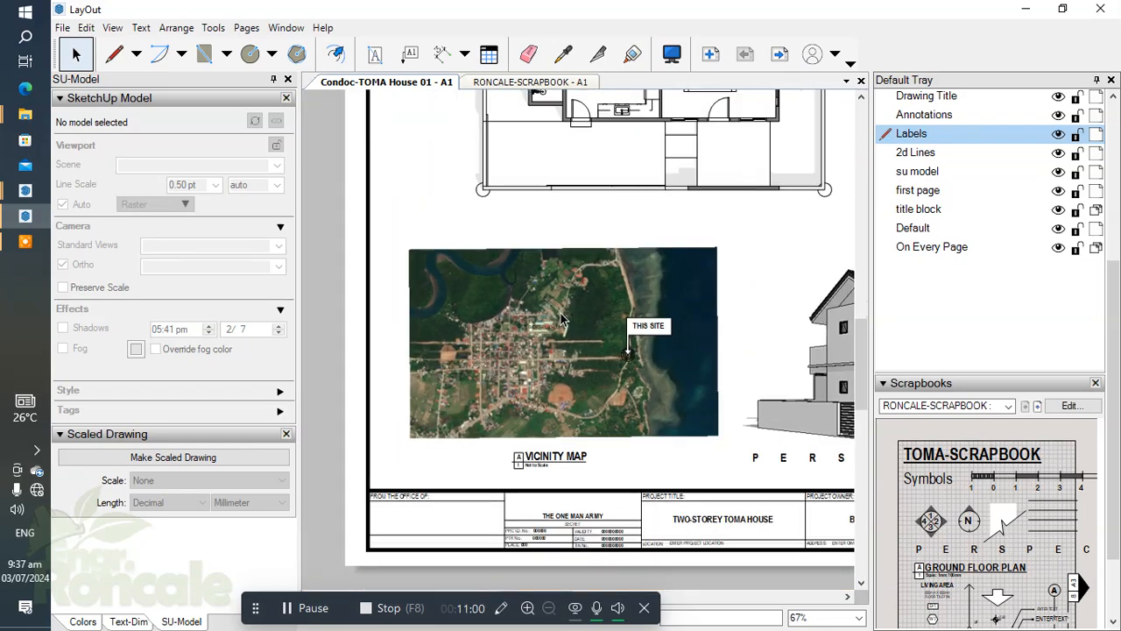
Try shifting the grouped vicinity map horizontally toward the perspective view, and undo the move.
scroll(562, 319, up, 3)
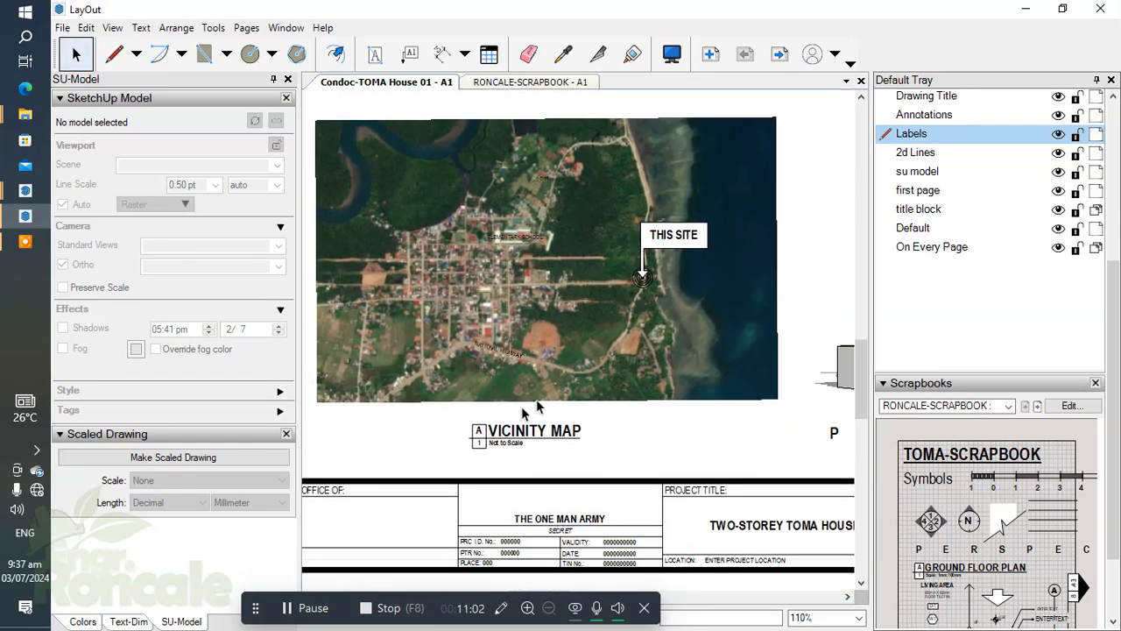
scroll(536, 407, up, 4)
scroll(576, 296, down, 5)
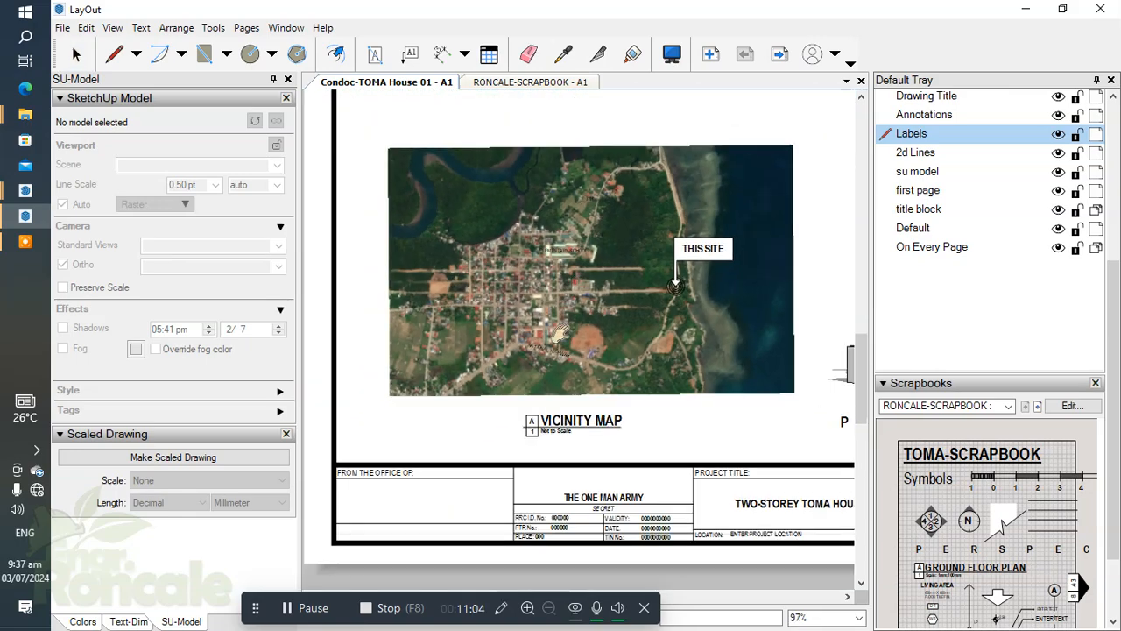
scroll(576, 296, down, 3)
click(535, 335)
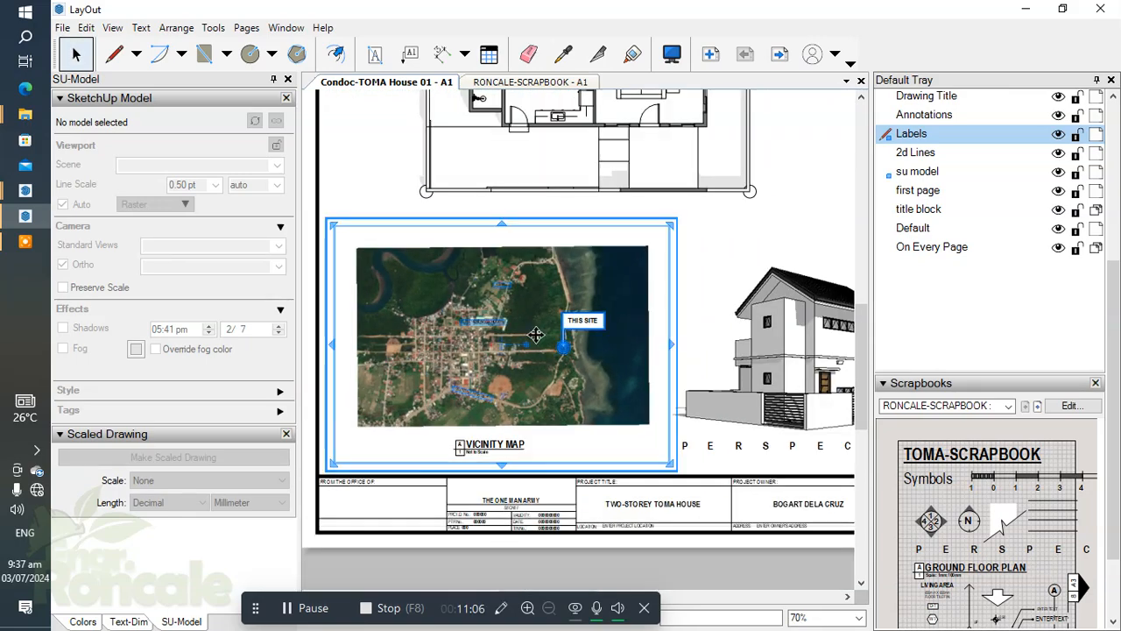
click(698, 319)
scroll(578, 342, up, 2)
click(503, 390)
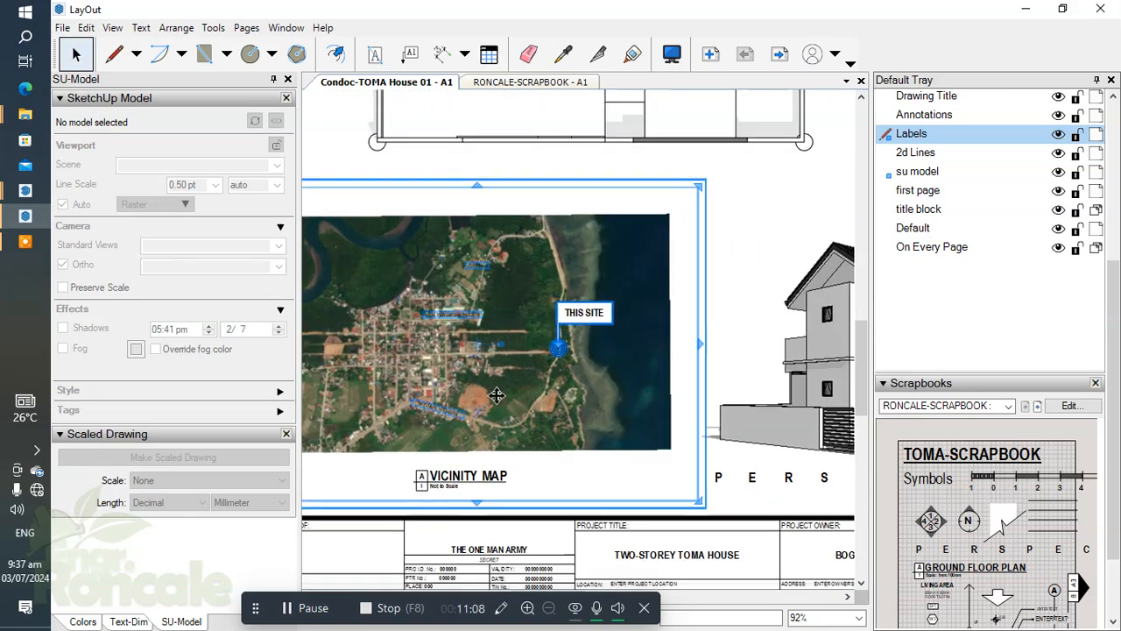
drag(496, 396, 593, 397)
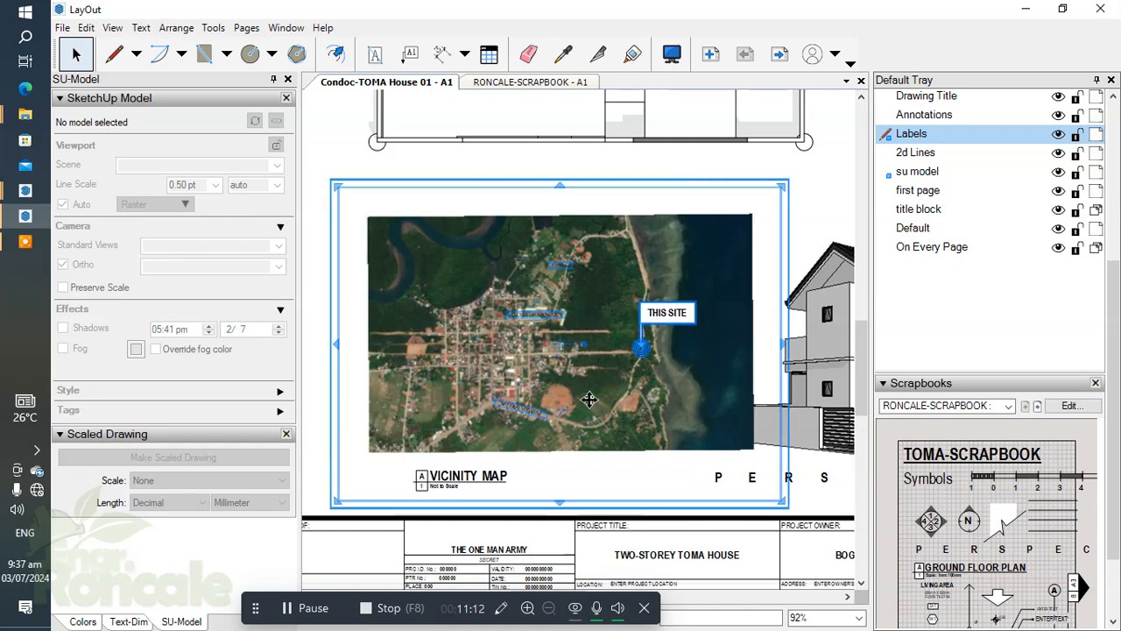
scroll(521, 434, down, 2)
click(412, 416)
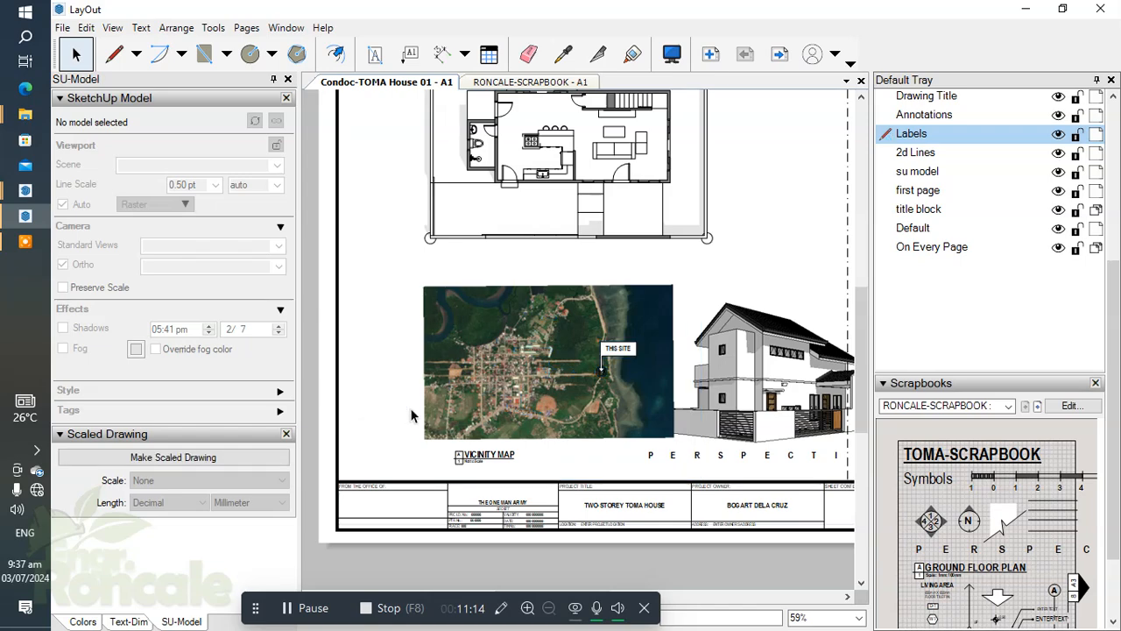
key(ctrl+z)
scroll(553, 353, up, 3)
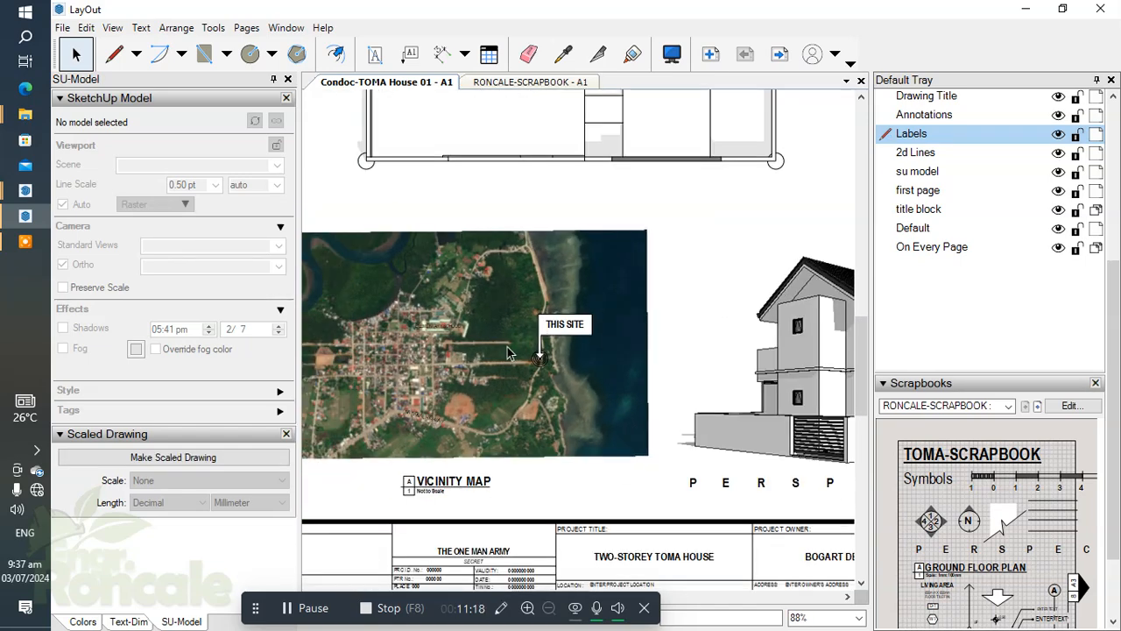
scroll(511, 353, down, 1)
scroll(501, 448, up, 1)
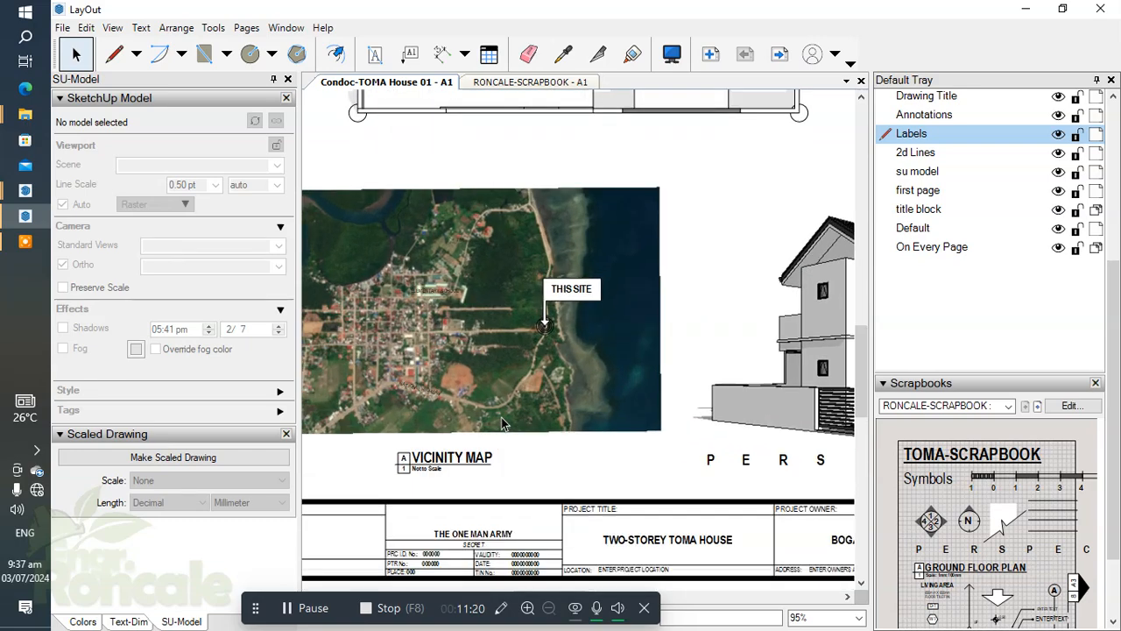
scroll(500, 421, down, 1)
middle_drag(658, 482, 730, 513)
scroll(624, 391, up, 3)
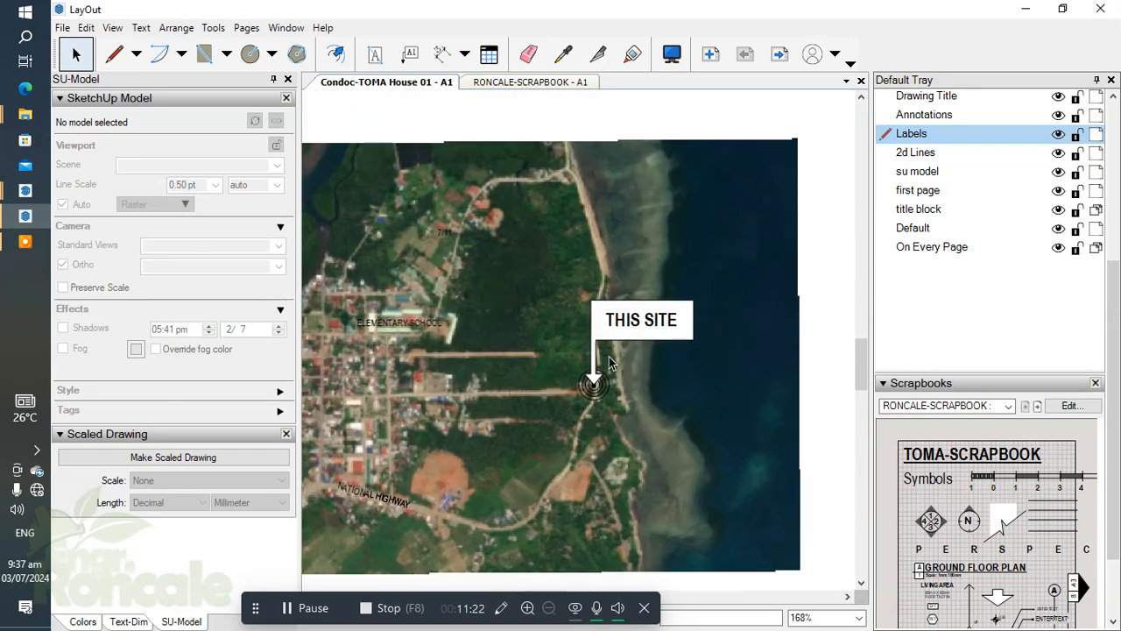
Examine sheet A1 from the vicinity map across the perspective view to the floor plan drawing.
scroll(666, 399, down, 3)
scroll(683, 407, down, 1)
middle_drag(683, 407, 572, 415)
scroll(565, 412, down, 1)
scroll(438, 412, up, 3)
middle_drag(438, 412, 399, 410)
scroll(660, 408, down, 1)
middle_drag(661, 408, 500, 399)
click(659, 389)
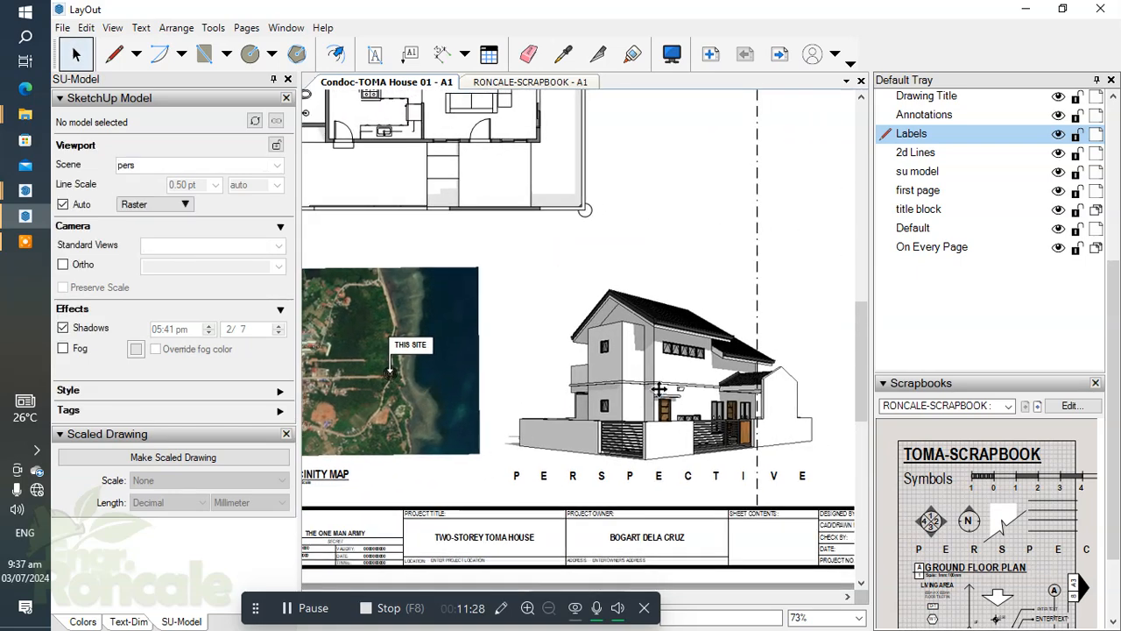
scroll(659, 389, down, 3)
click(672, 217)
scroll(658, 295, up, 1)
middle_drag(658, 295, 745, 394)
scroll(529, 251, up, 4)
scroll(517, 255, down, 1)
middle_drag(518, 255, 592, 188)
scroll(545, 251, up, 2)
scroll(573, 250, down, 2)
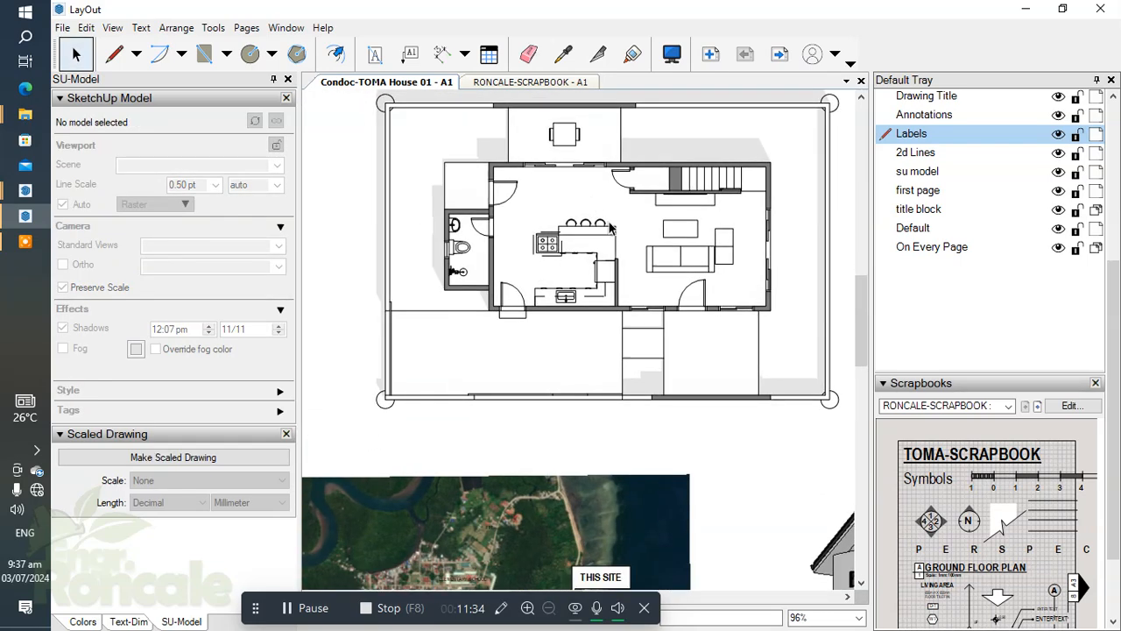
scroll(567, 440, up, 1)
Replace the GROUND FLOOR PLAN drawing title with SITE DEVELOPMENT PLAN.
click(562, 437)
scroll(593, 403, down, 2)
scroll(607, 403, up, 6)
click(594, 399)
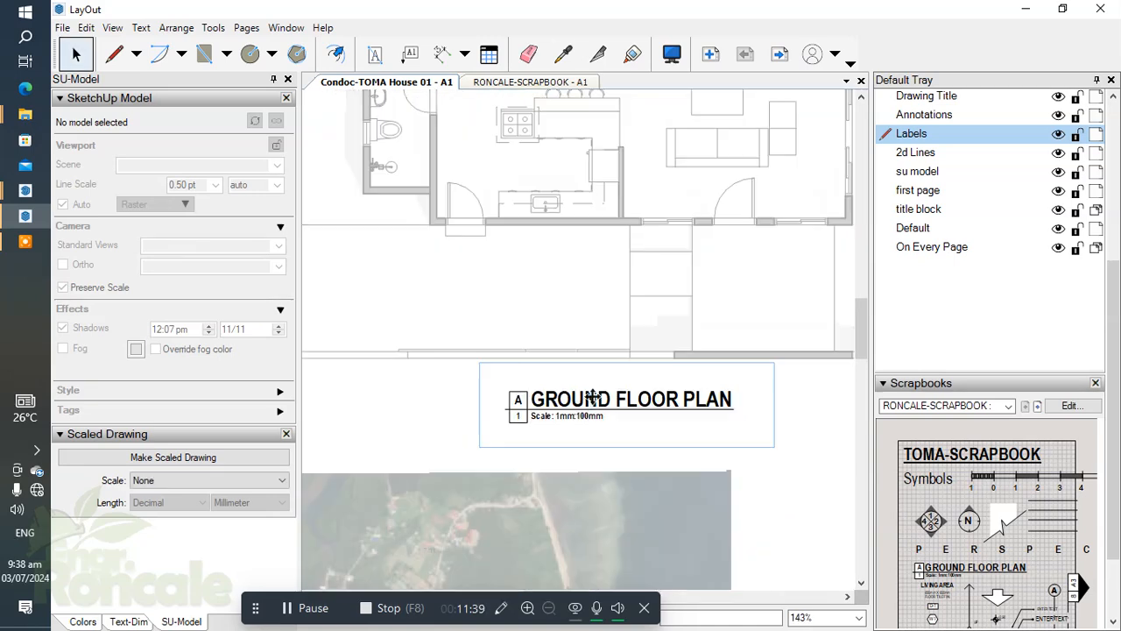
double_click(594, 399)
text(SITE DEVELOPMENT)
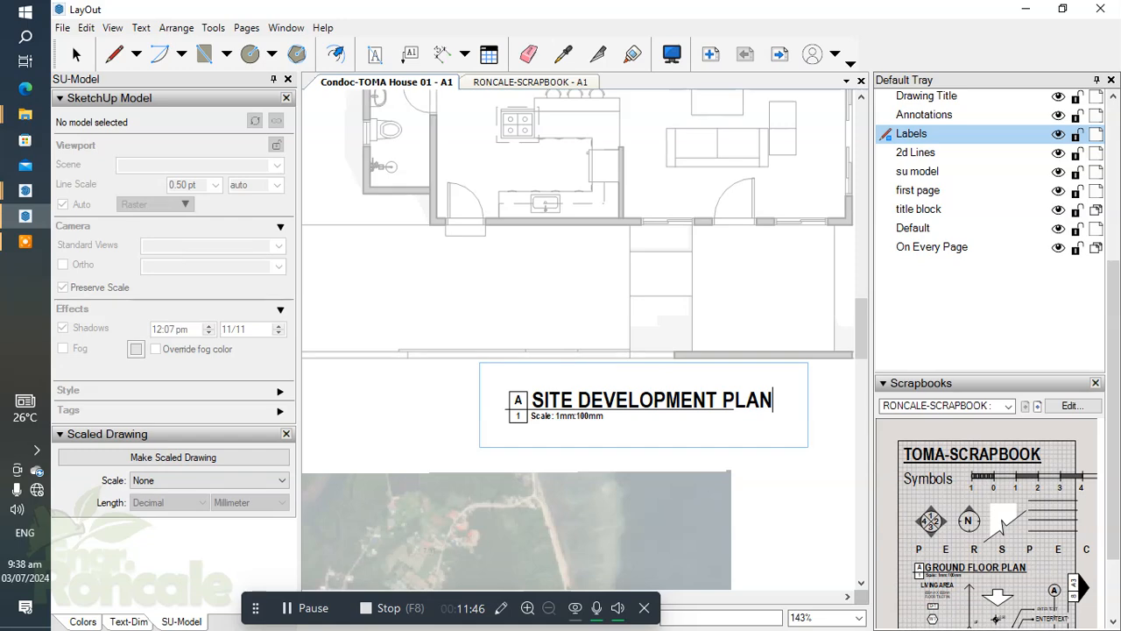
click(580, 448)
Lengthen the drawing title's underline to span the full SITE DEVELOPMENT PLAN text and leave the title group.
scroll(500, 410, up, 3)
double_click(511, 408)
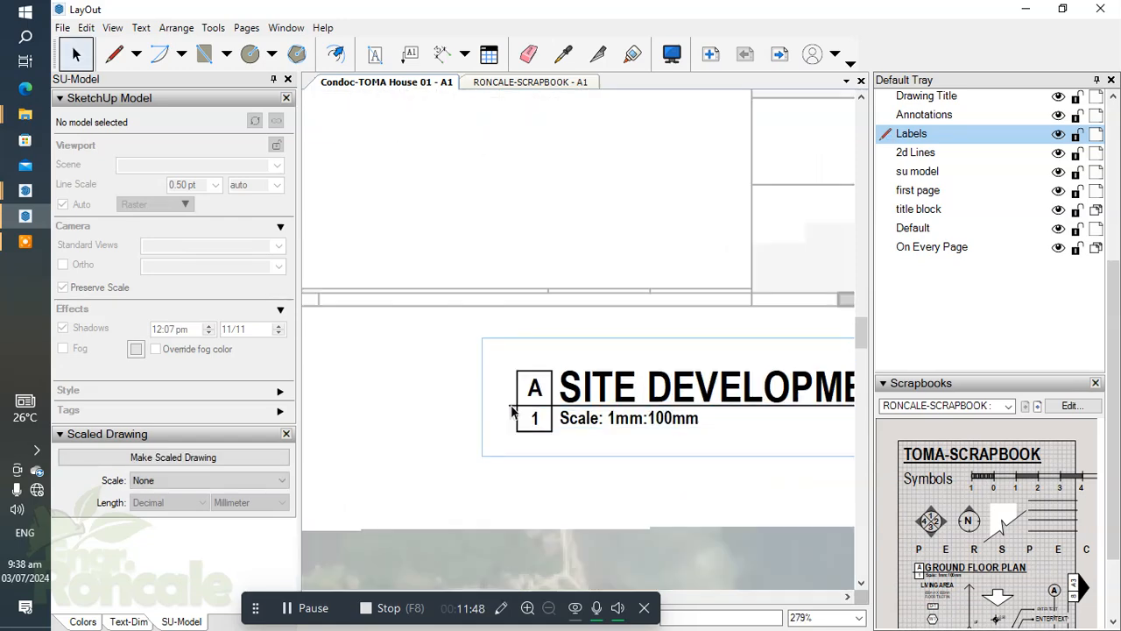
double_click(511, 408)
click(508, 407)
click(508, 405)
scroll(508, 405, up, 2)
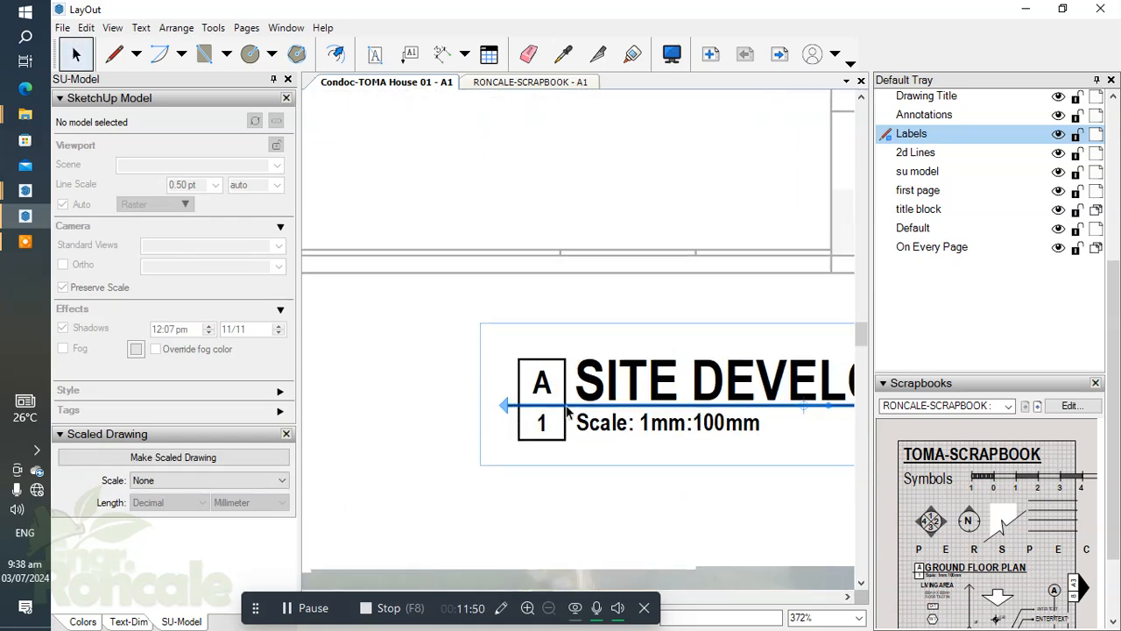
scroll(648, 410, down, 4)
middle_drag(648, 413, 445, 413)
scroll(673, 401, up, 3)
scroll(650, 393, up, 1)
drag(650, 393, 725, 394)
scroll(688, 435, down, 3)
middle_drag(683, 431, 781, 429)
scroll(563, 408, up, 3)
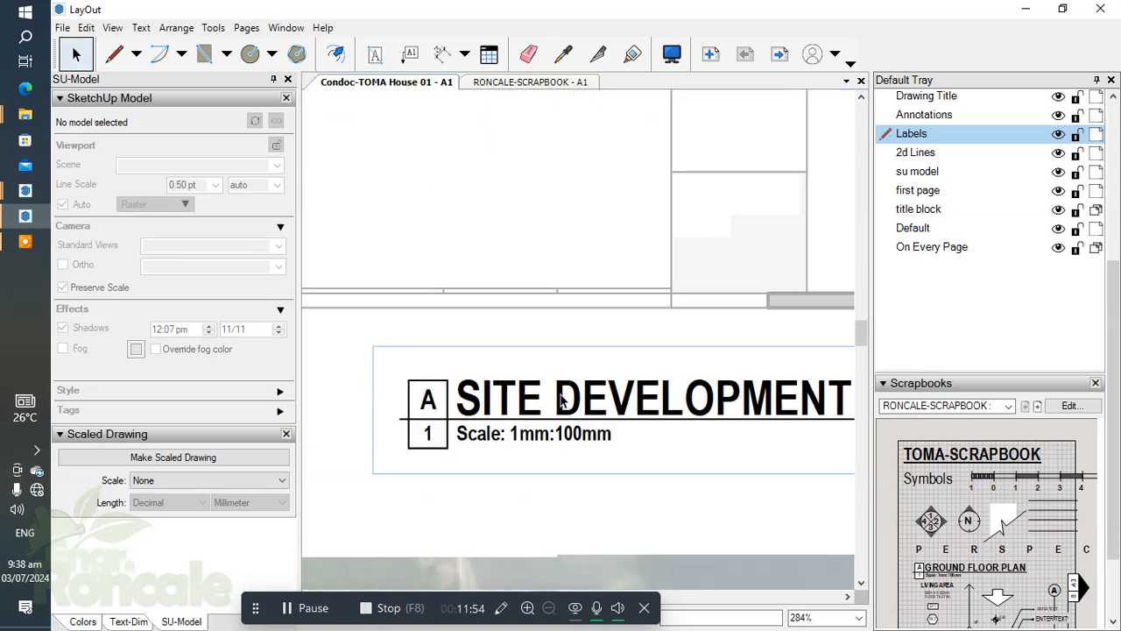
key(Escape)
Shift the SITE DEVELOPMENT PLAN title group left so it sits centred beneath the plan.
scroll(579, 400, down, 3)
click(613, 394)
scroll(616, 395, down, 3)
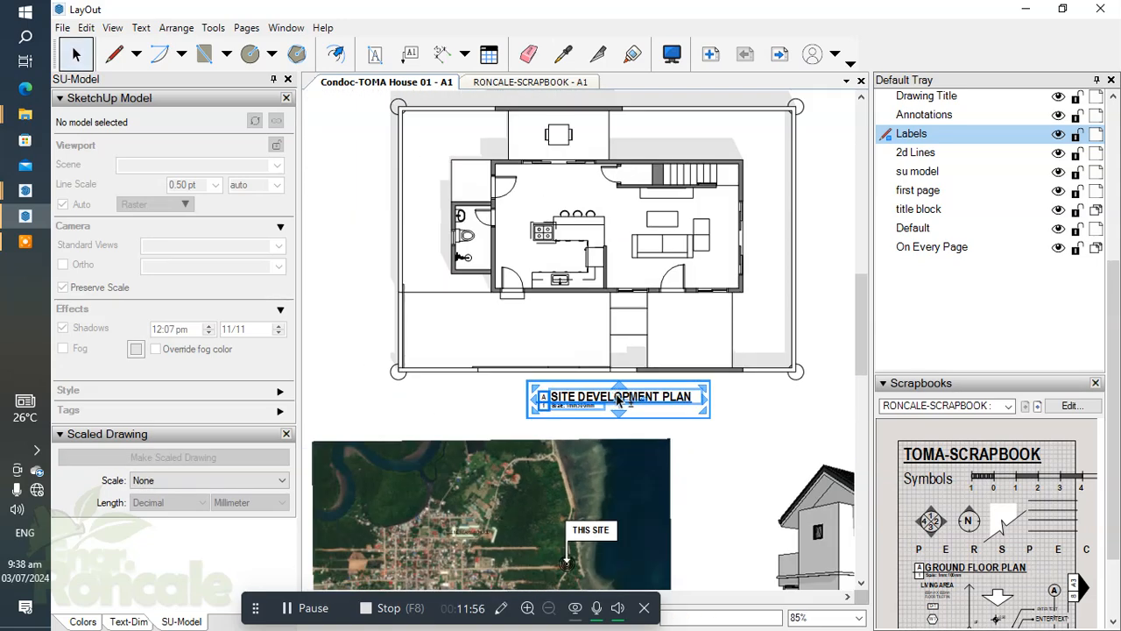
key(shift+Left)
click(713, 409)
Insert the LIVING AREA label from the TOMA scrapbook over the coffee table in the plan's living room.
scroll(656, 324, up, 1)
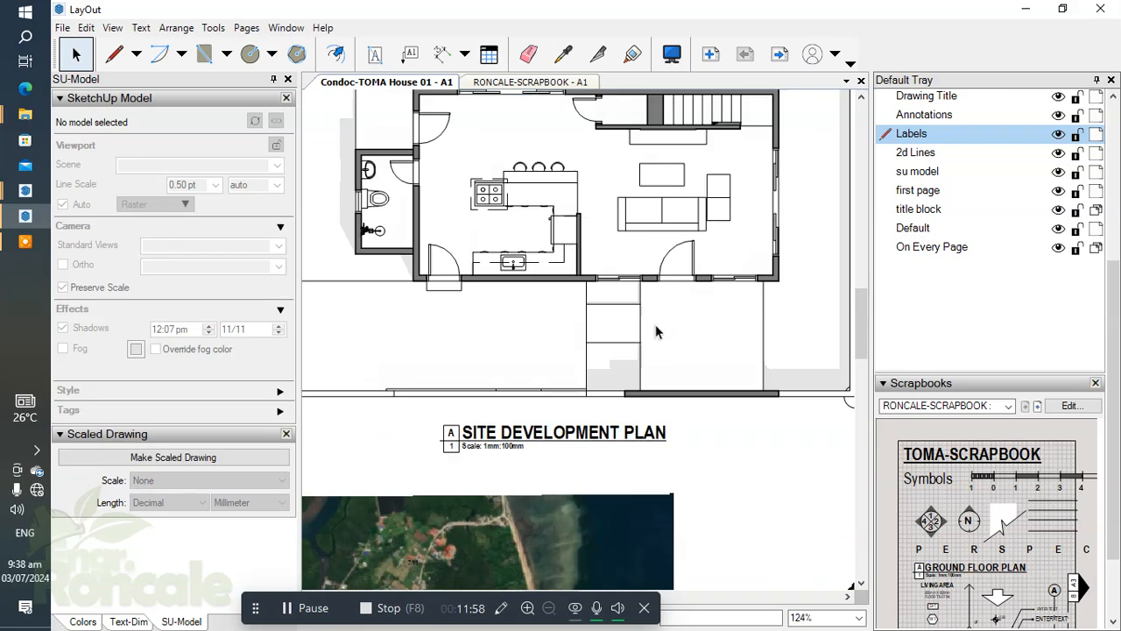
scroll(534, 259, up, 1)
scroll(539, 267, down, 1)
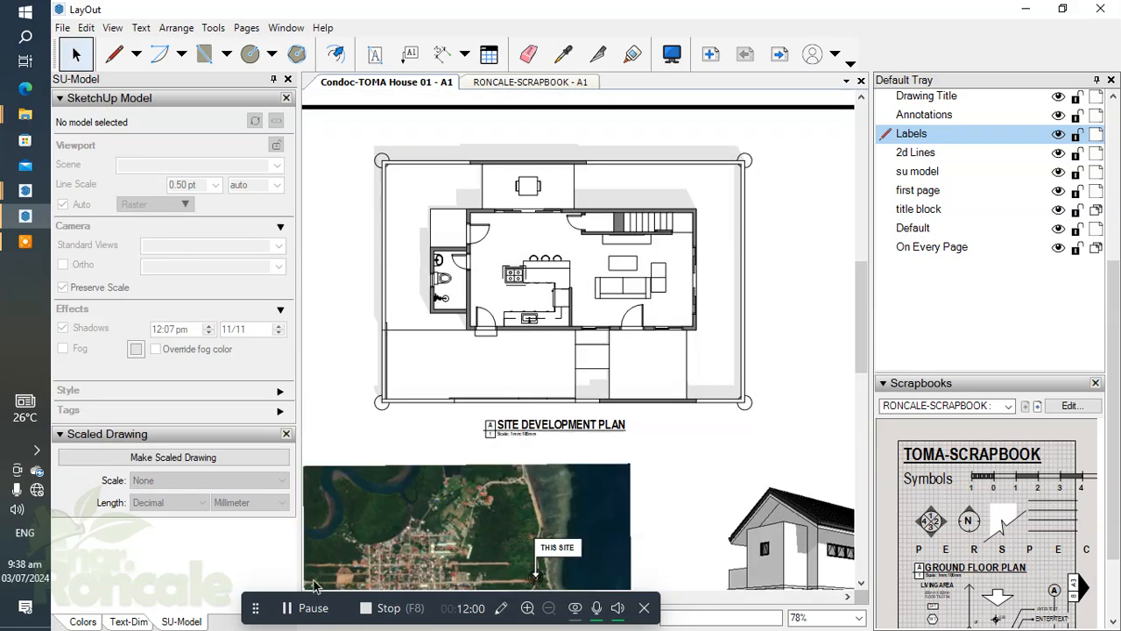
scroll(649, 355, up, 1)
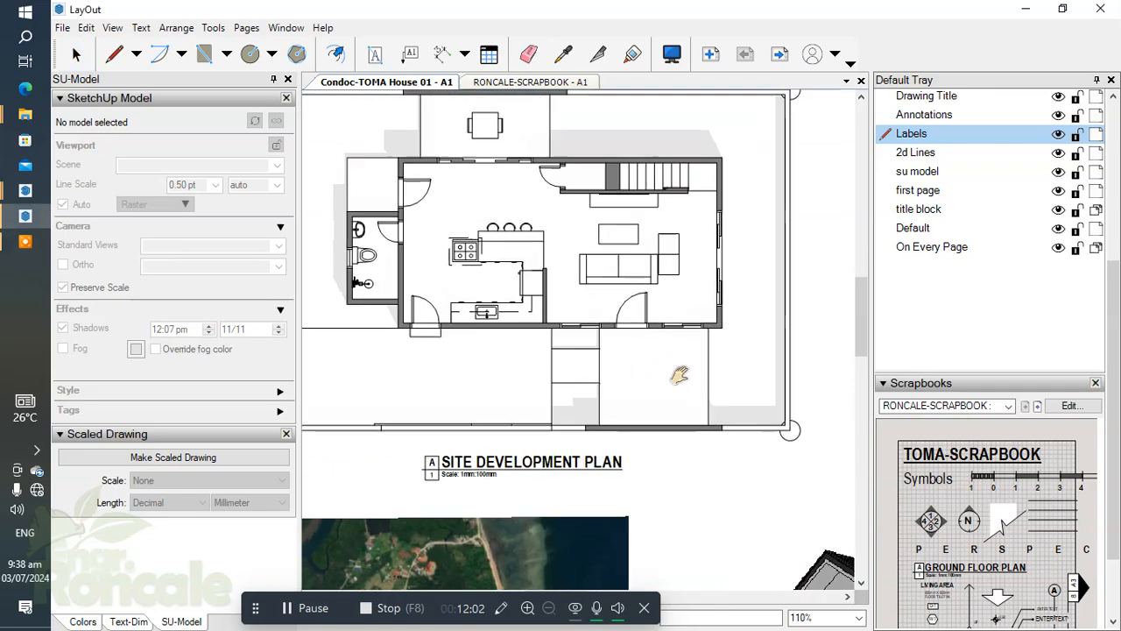
middle_drag(680, 375, 642, 396)
scroll(1058, 503, down, 2)
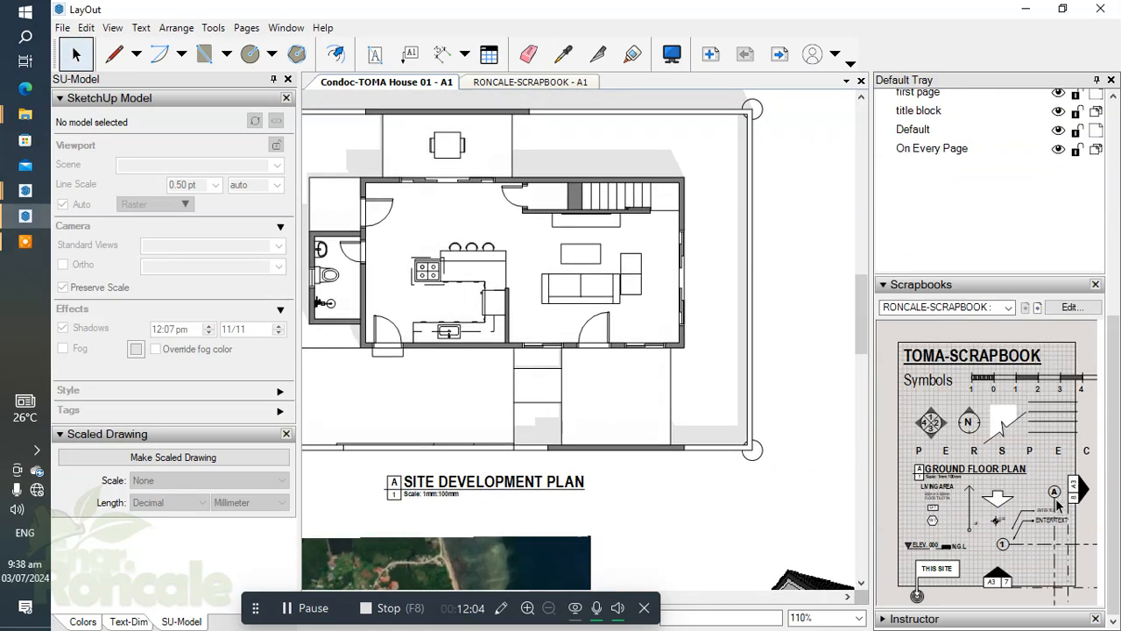
click(940, 492)
scroll(617, 321, up, 4)
middle_drag(612, 301, 670, 364)
scroll(609, 273, up, 1)
middle_drag(610, 277, 668, 360)
scroll(646, 322, up, 1)
scroll(631, 325, down, 2)
middle_drag(631, 326, 561, 313)
scroll(736, 431, up, 1)
middle_drag(716, 416, 688, 372)
scroll(690, 381, up, 3)
scroll(699, 377, down, 1)
middle_drag(572, 280, 658, 352)
scroll(683, 298, down, 12)
scroll(632, 304, up, 4)
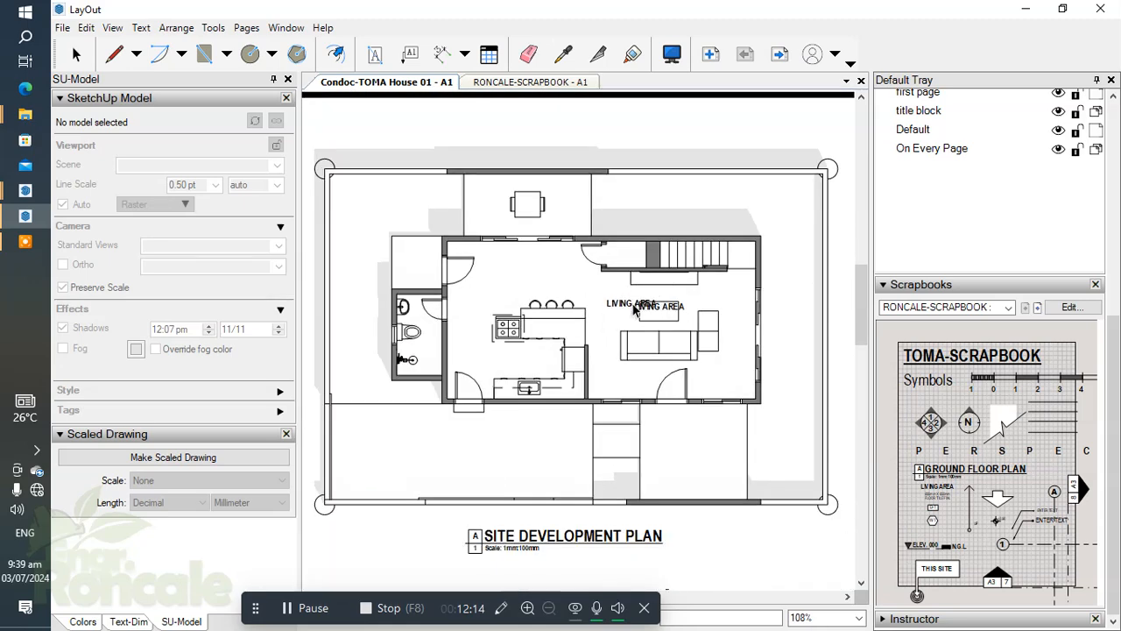
scroll(634, 309, up, 4)
key(space)
Group the site plan viewport with its LIVING AREA label and open the group for editing.
click(656, 309)
ctrl+click(644, 347)
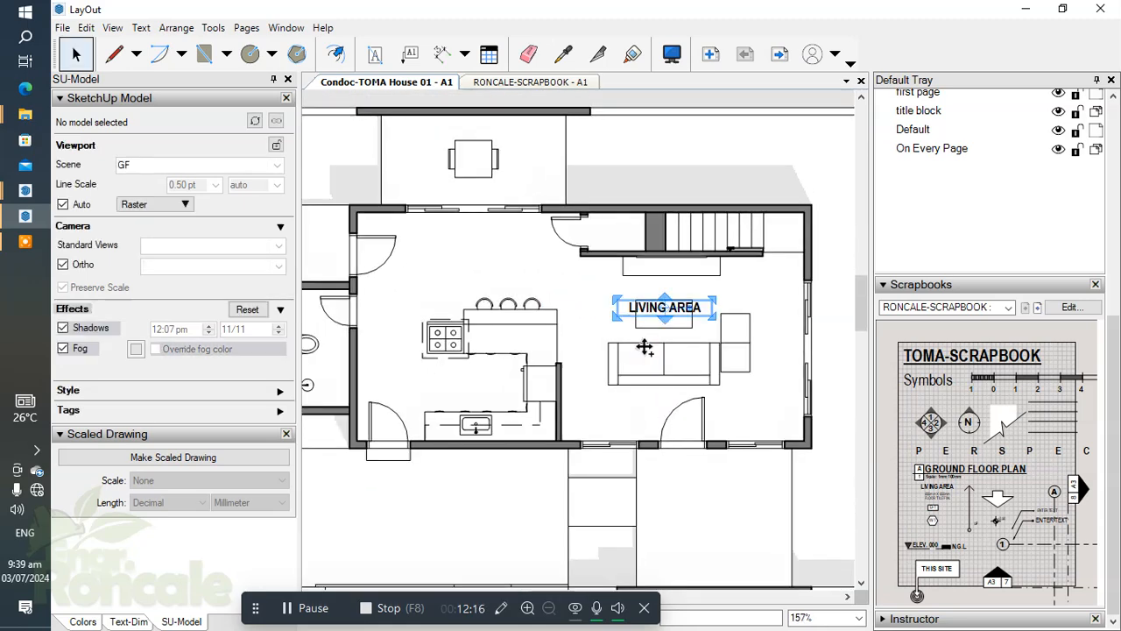
click(631, 342)
scroll(631, 343, down, 6)
right_click(630, 343)
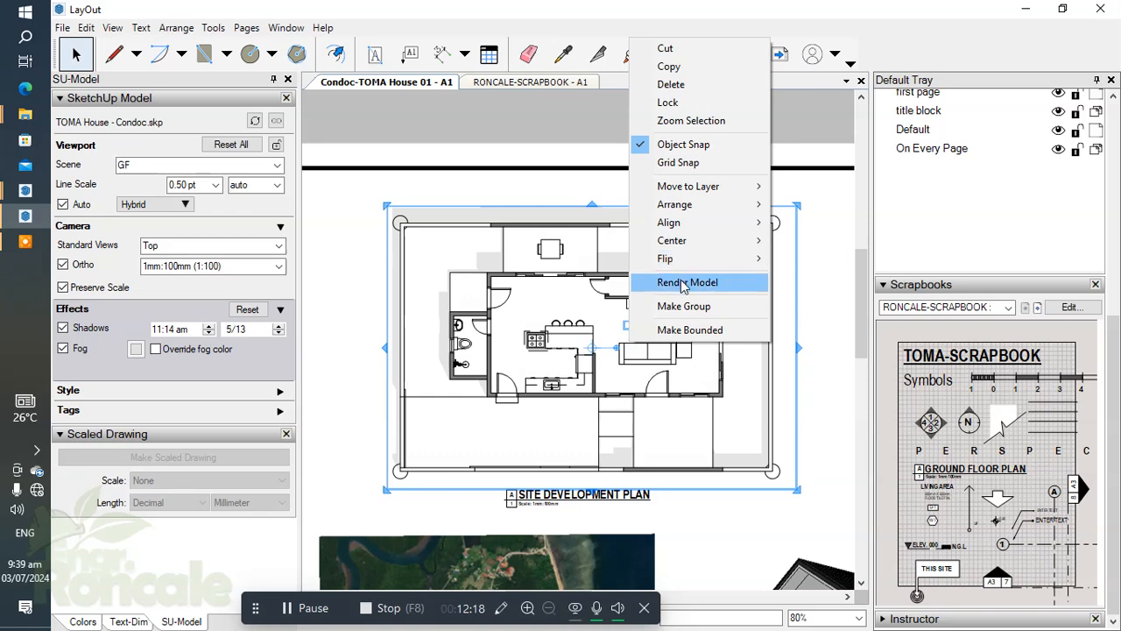
click(683, 306)
scroll(660, 324, up, 5)
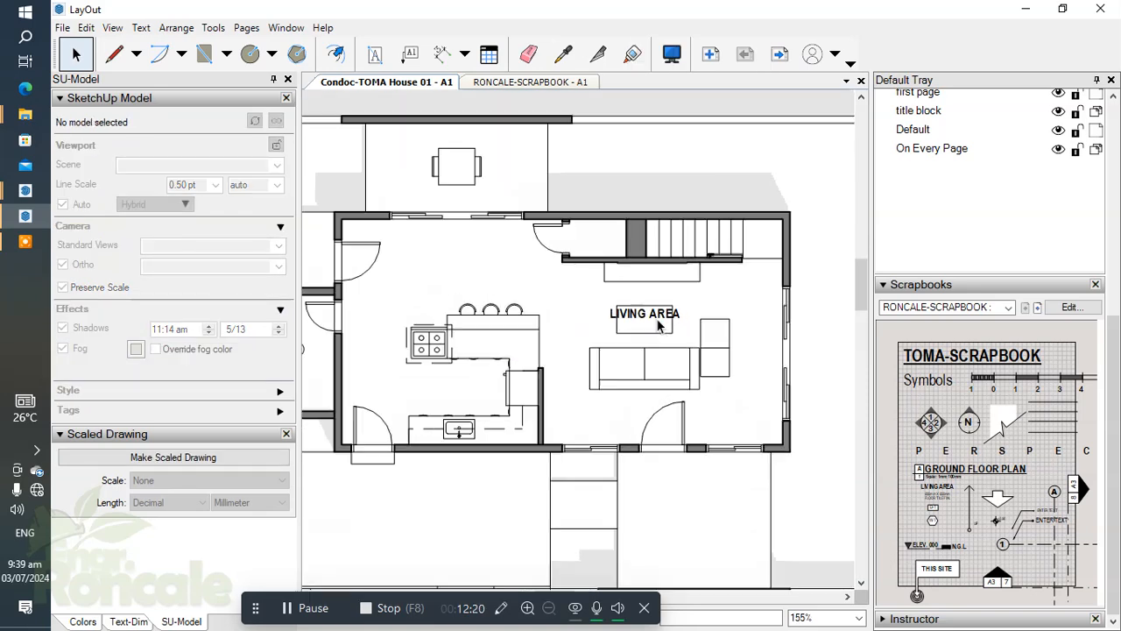
scroll(660, 325, up, 2)
click(657, 318)
scroll(657, 316, down, 1)
middle_drag(656, 315, 648, 285)
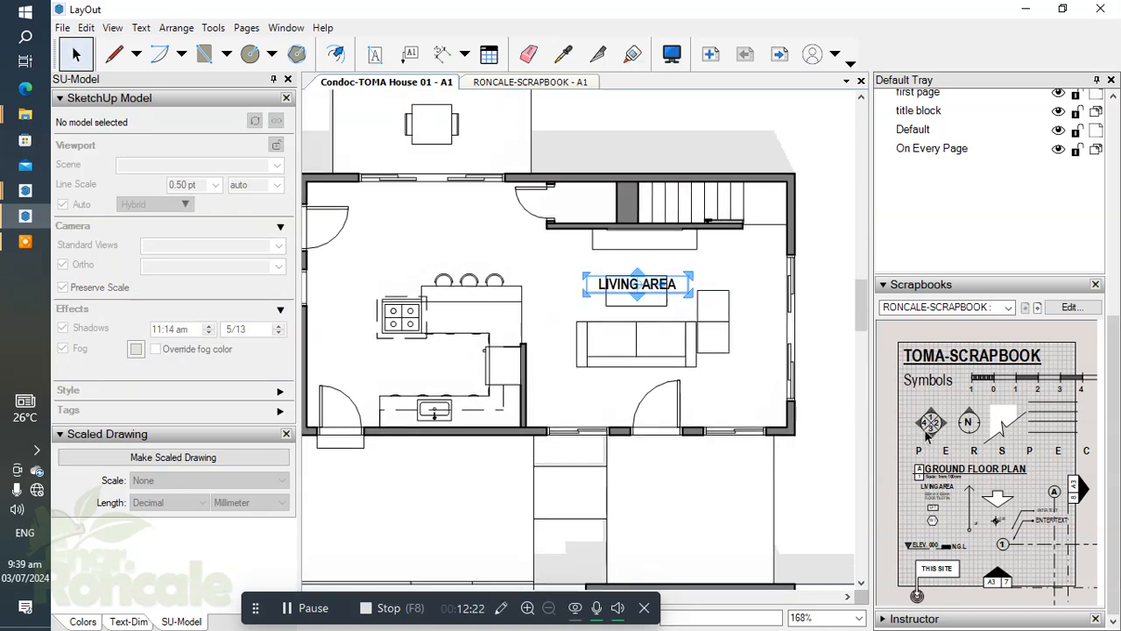
Insert scrapbook LIVING AREA labels in the front porch and in the kitchen of the site plan.
scroll(964, 333, up, 5)
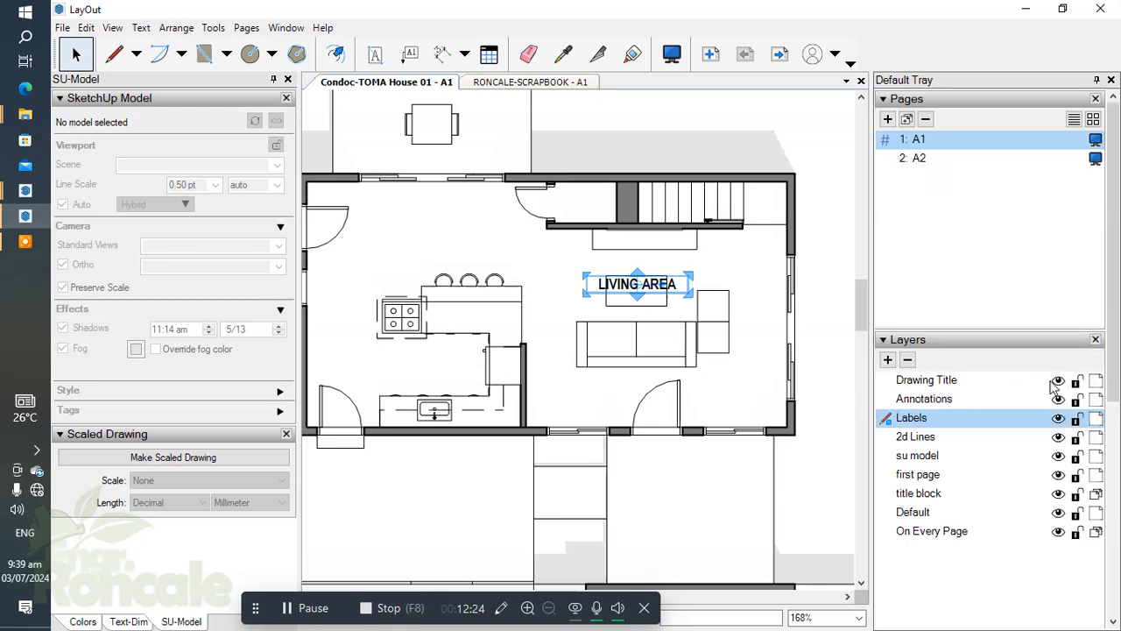
scroll(1054, 386, down, 5)
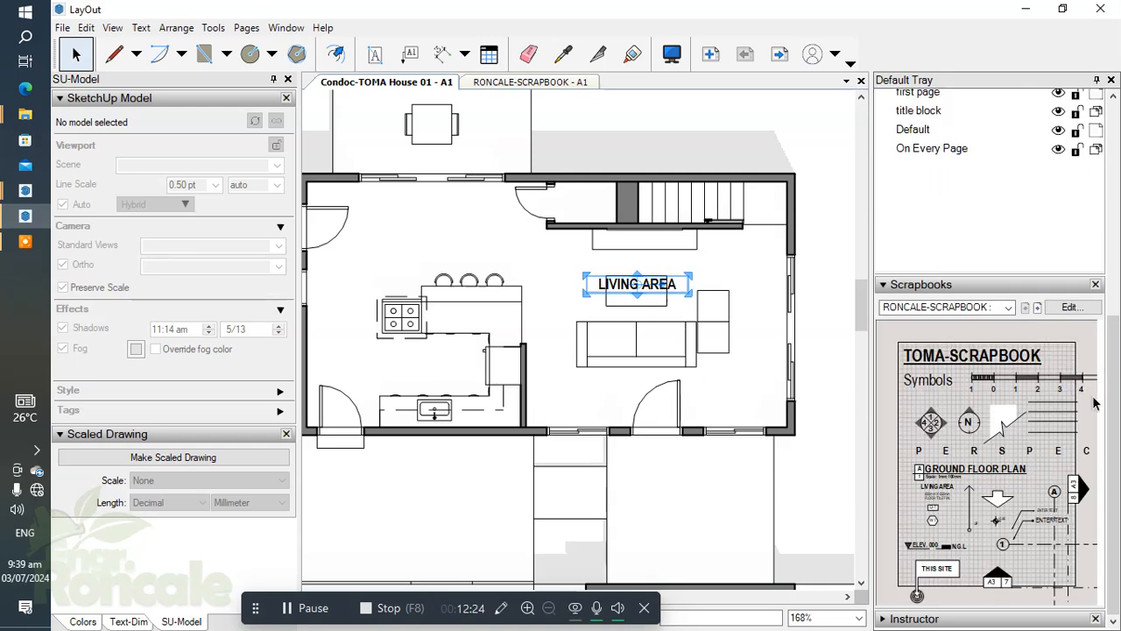
click(946, 493)
scroll(606, 372, down, 3)
middle_drag(673, 474, 648, 377)
scroll(651, 381, up, 1)
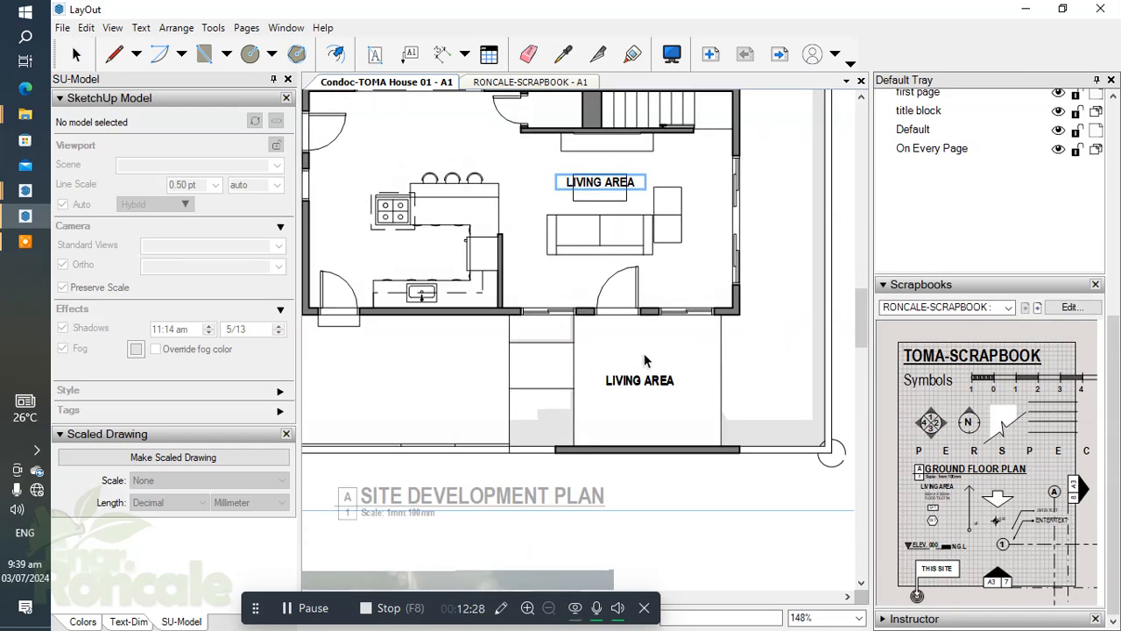
scroll(646, 360, down, 1)
middle_drag(632, 326, 753, 428)
scroll(545, 307, up, 4)
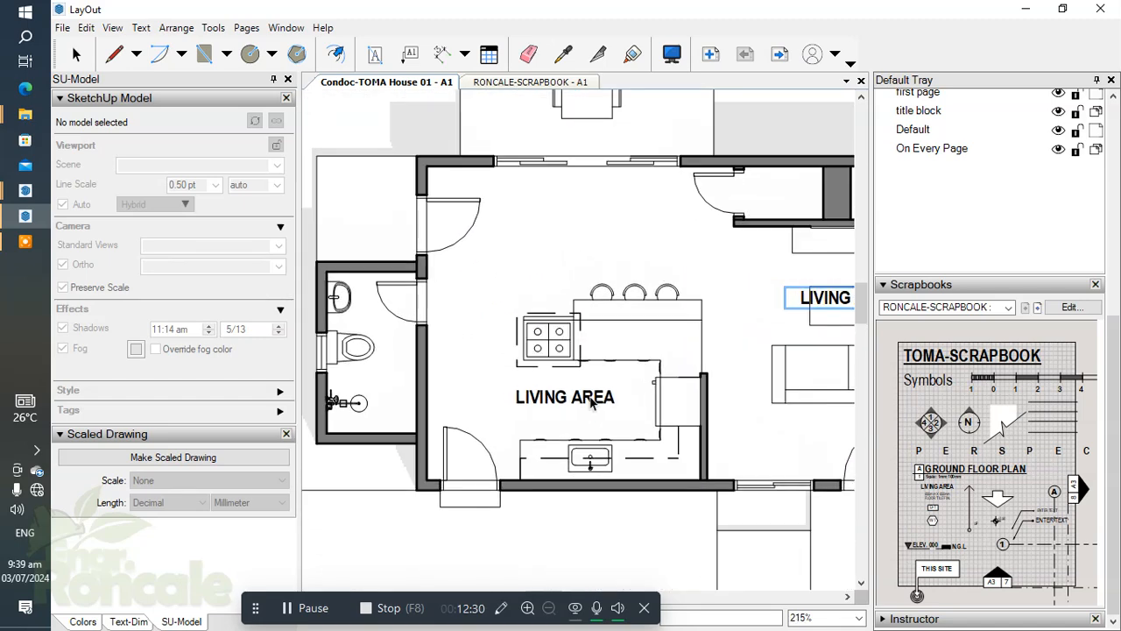
click(590, 398)
Place further LIVING AREA labels over the rear outdoor table, in the side area behind the toilet, and in the toilet.
scroll(653, 284, down, 3)
middle_drag(603, 149, 626, 264)
scroll(627, 265, up, 3)
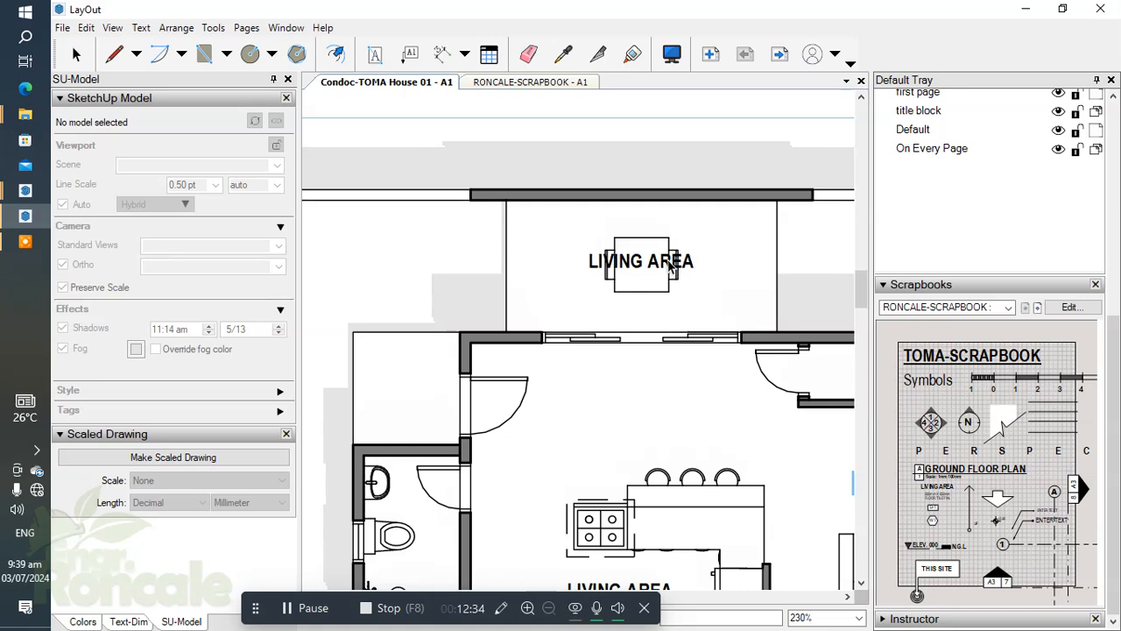
click(669, 266)
scroll(675, 276, down, 2)
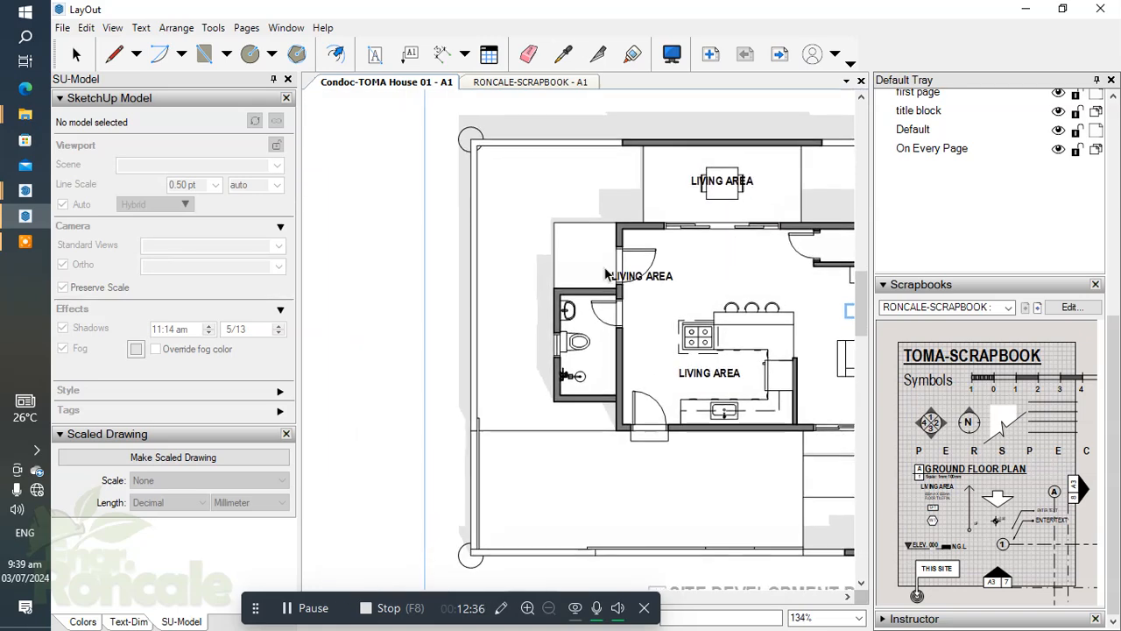
scroll(600, 270, up, 2)
scroll(601, 431, up, 1)
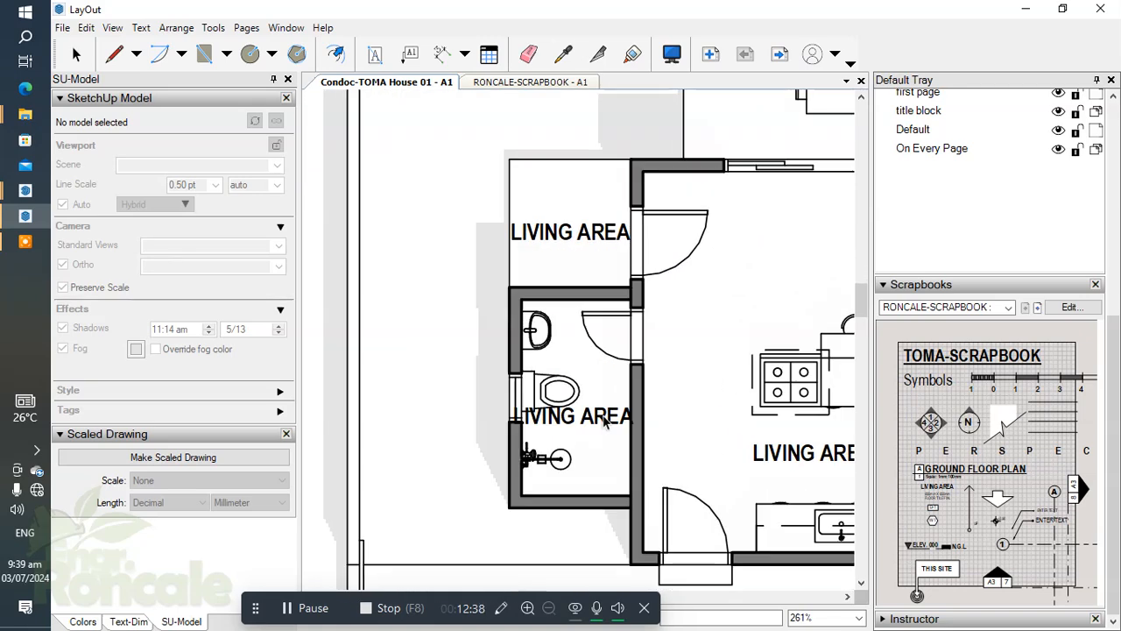
Place one more LIVING AREA label in the open front area below the kitchen and end label placement.
scroll(632, 418, down, 2)
middle_drag(680, 395, 601, 310)
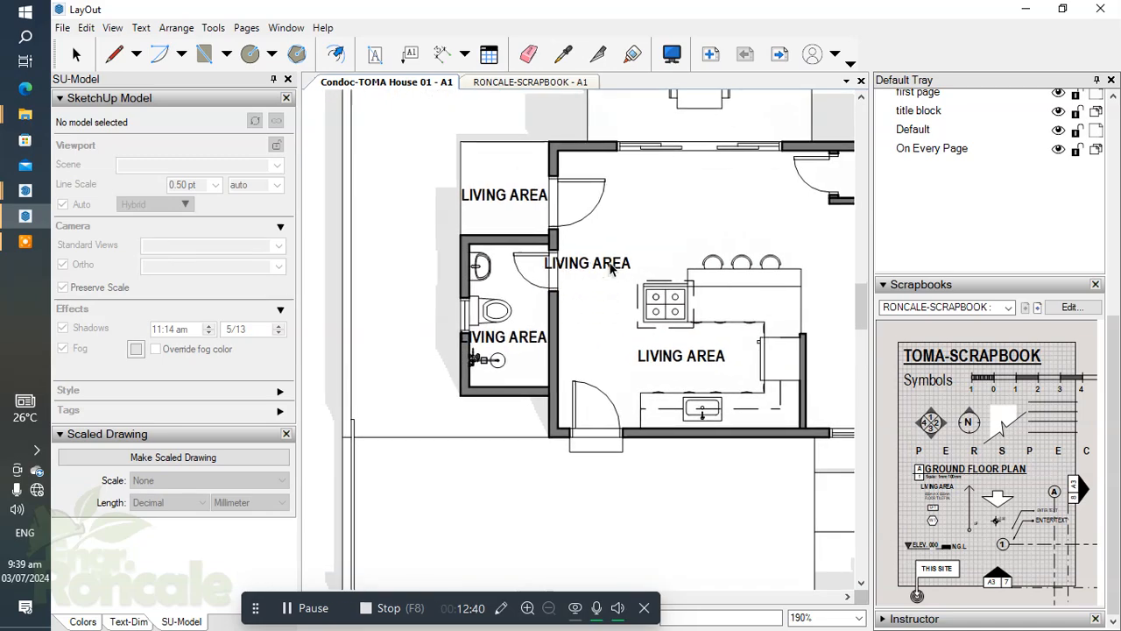
scroll(612, 270, down, 2)
scroll(713, 340, up, 2)
middle_drag(692, 335, 616, 324)
scroll(626, 321, up, 2)
scroll(598, 296, down, 2)
scroll(435, 314, up, 2)
scroll(602, 331, down, 2)
scroll(652, 364, down, 1)
middle_drag(655, 369, 717, 300)
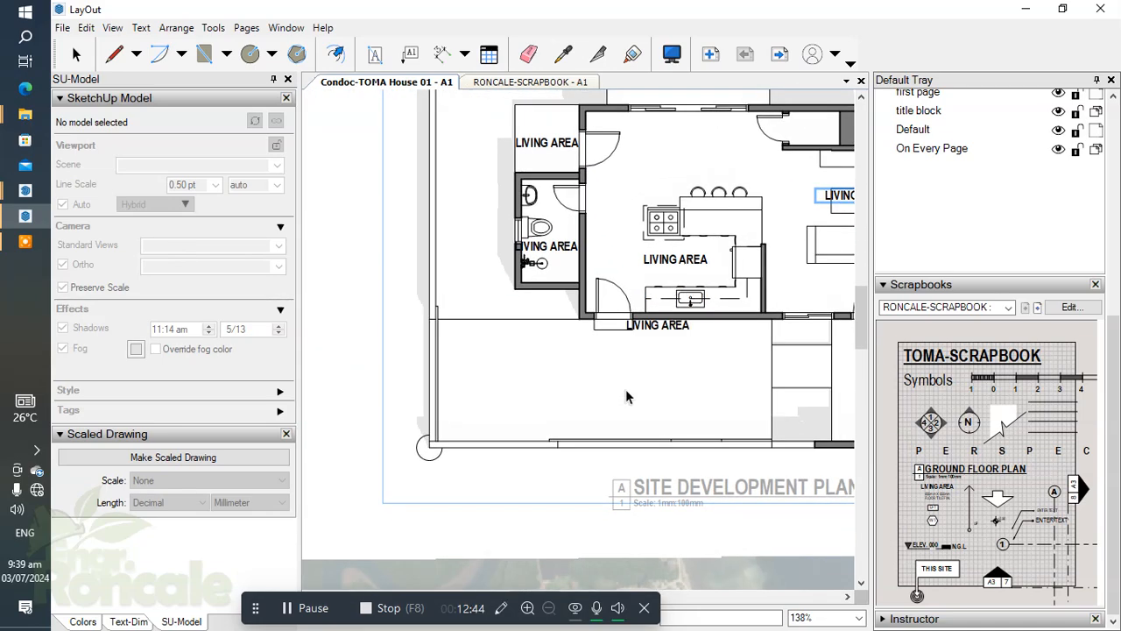
scroll(568, 425, up, 2)
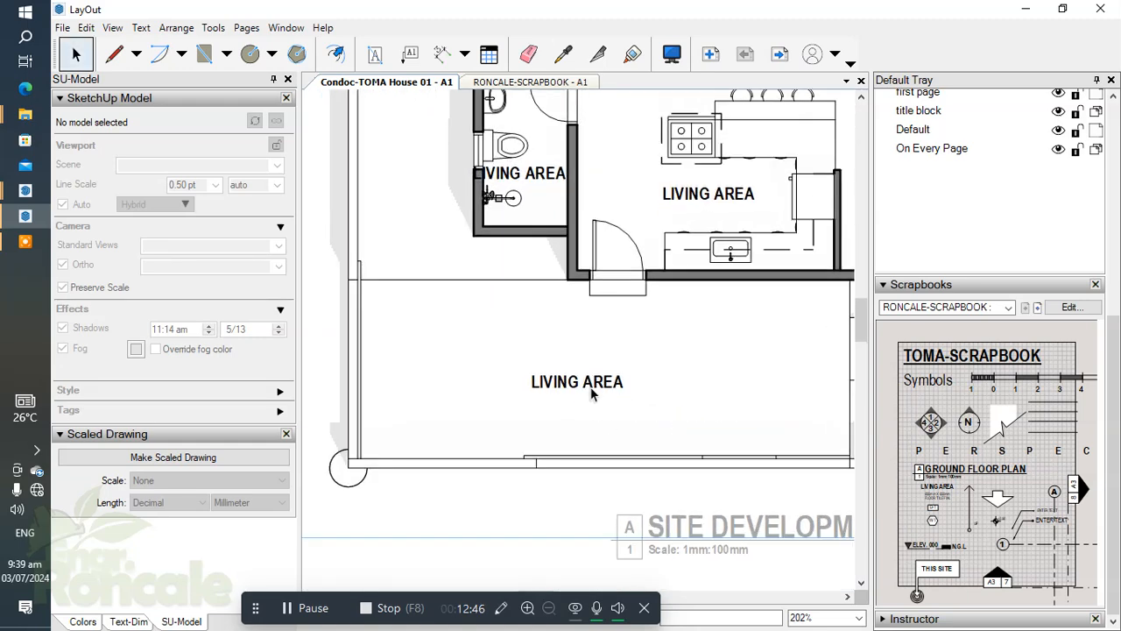
Replace the text of the label in the open front area with CARPORT.
double_click(592, 383)
text(CAR)
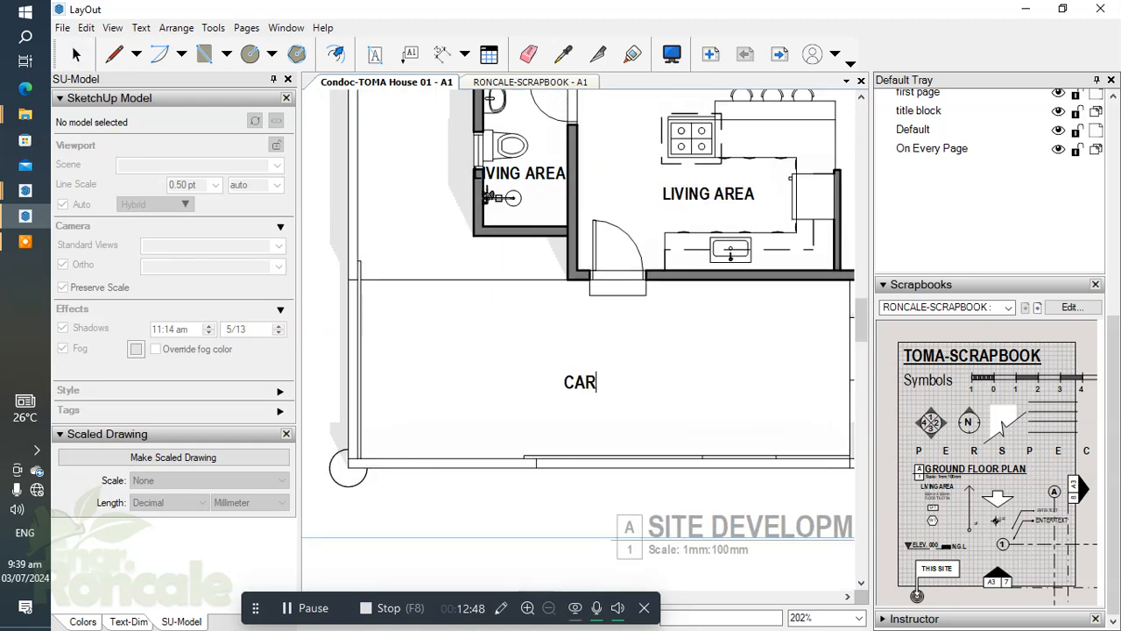
click(686, 378)
Replace the text of the label in front of the main entrance with PORCH.
scroll(685, 378, down, 1)
middle_drag(736, 382, 343, 350)
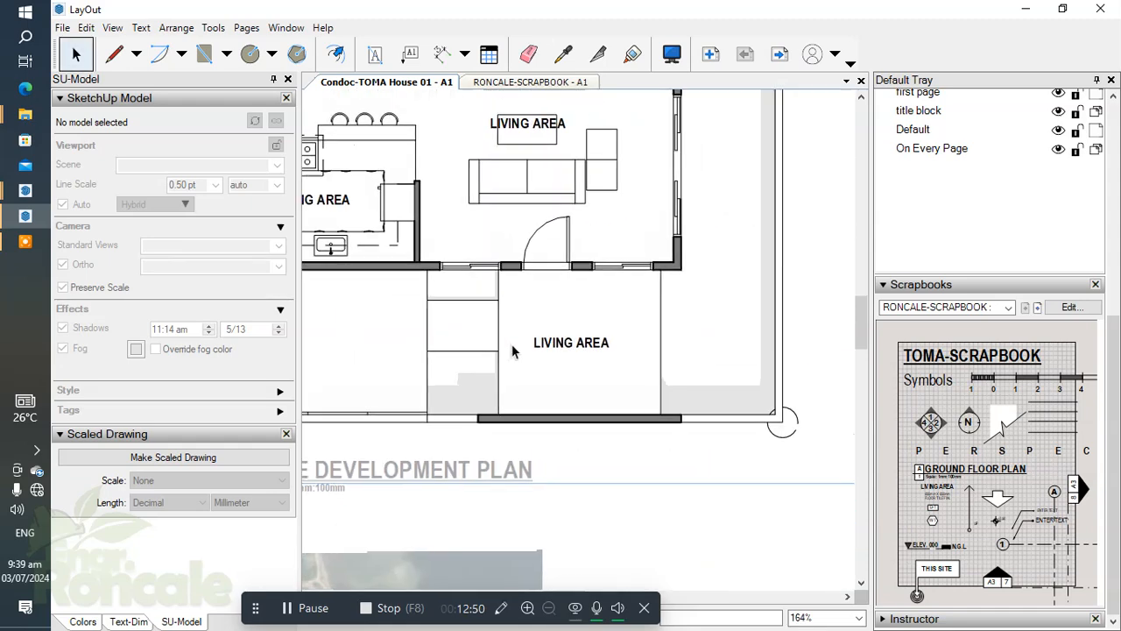
scroll(513, 351, up, 2)
double_click(579, 342)
text(POR)
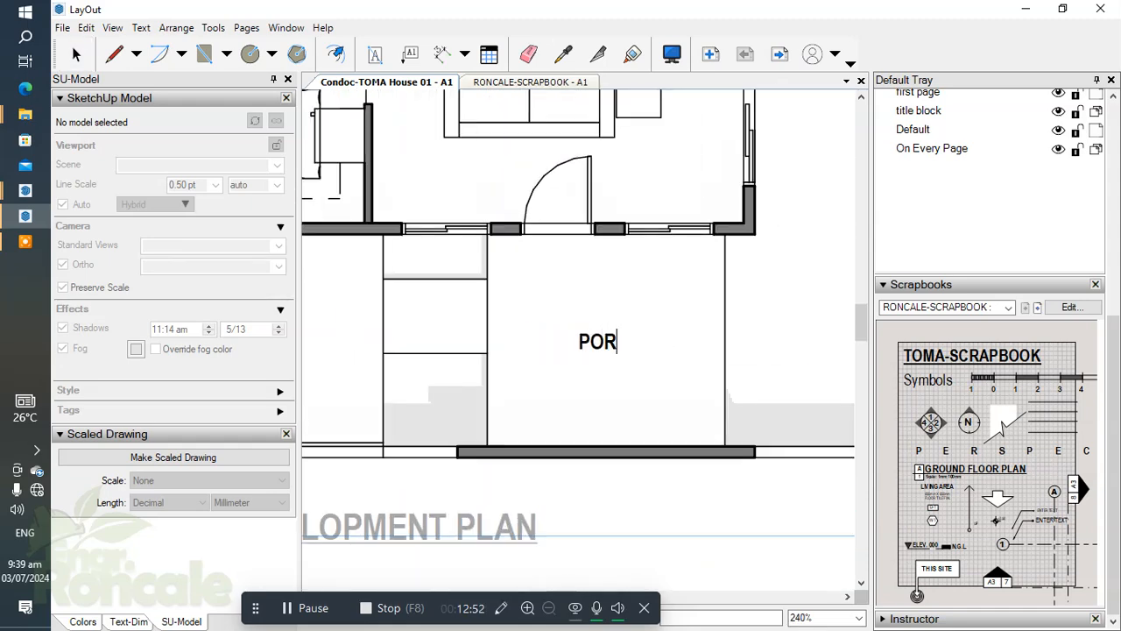
click(668, 308)
Replace the text of the label between the stove and sink with KITCHEN AREA.
scroll(668, 308, down, 3)
middle_drag(668, 309, 689, 411)
scroll(593, 230, up, 2)
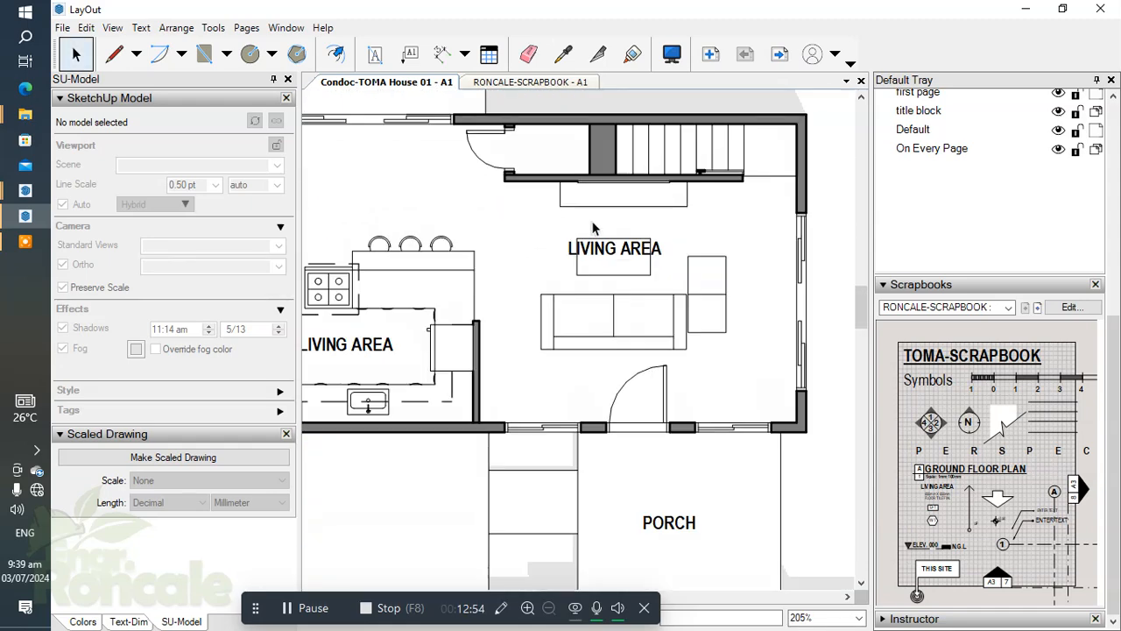
double_click(602, 248)
click(493, 241)
middle_drag(489, 246, 673, 265)
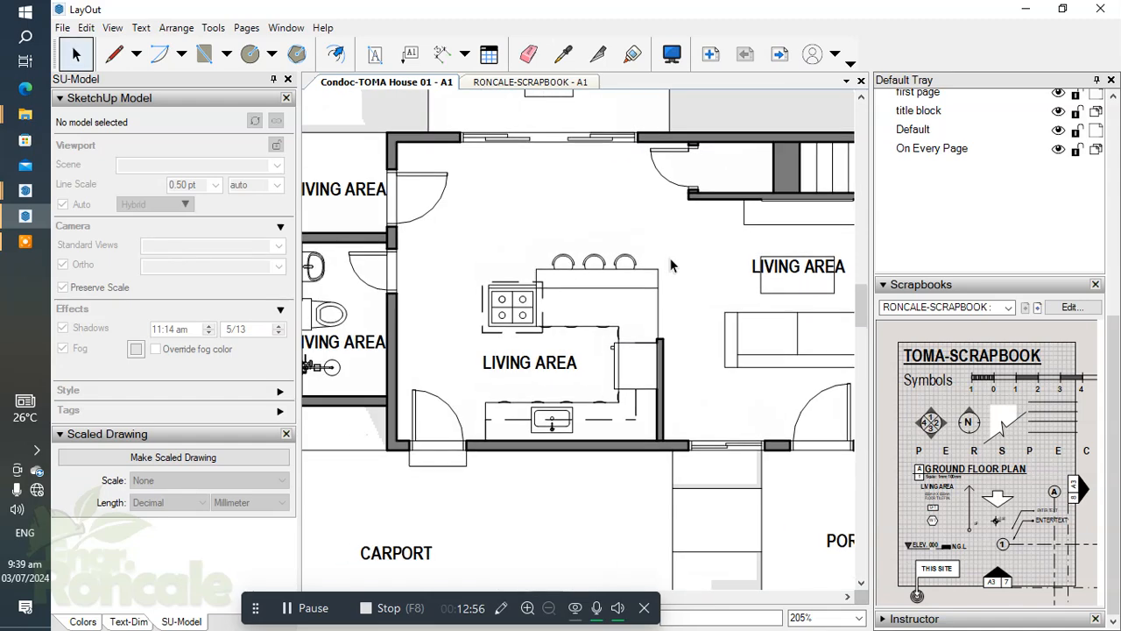
double_click(526, 364)
text(KITCHEN AR)
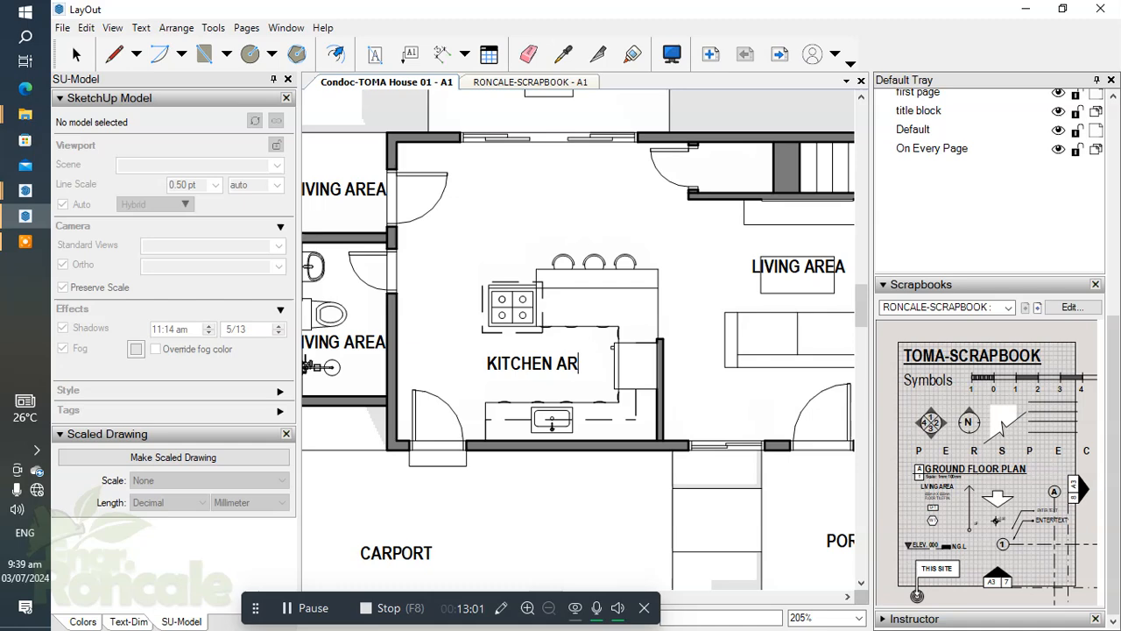
click(573, 230)
Replace the text of the label over the table in the rear area with DINING.
scroll(574, 229, down, 2)
middle_drag(568, 164, 573, 288)
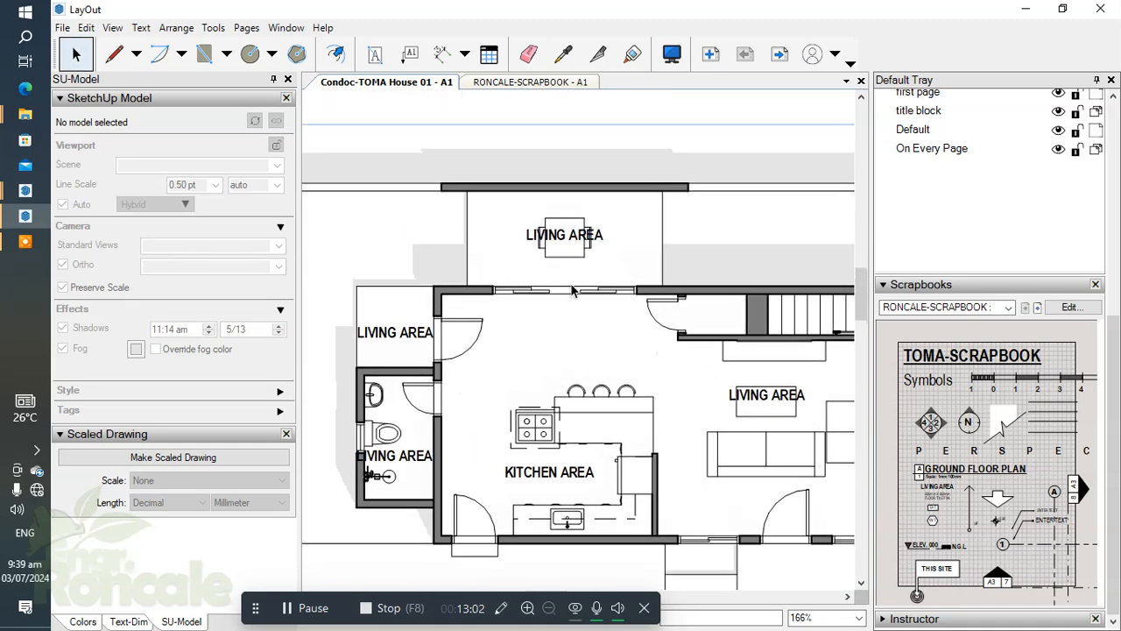
scroll(573, 282, up, 2)
double_click(599, 235)
text(DINING)
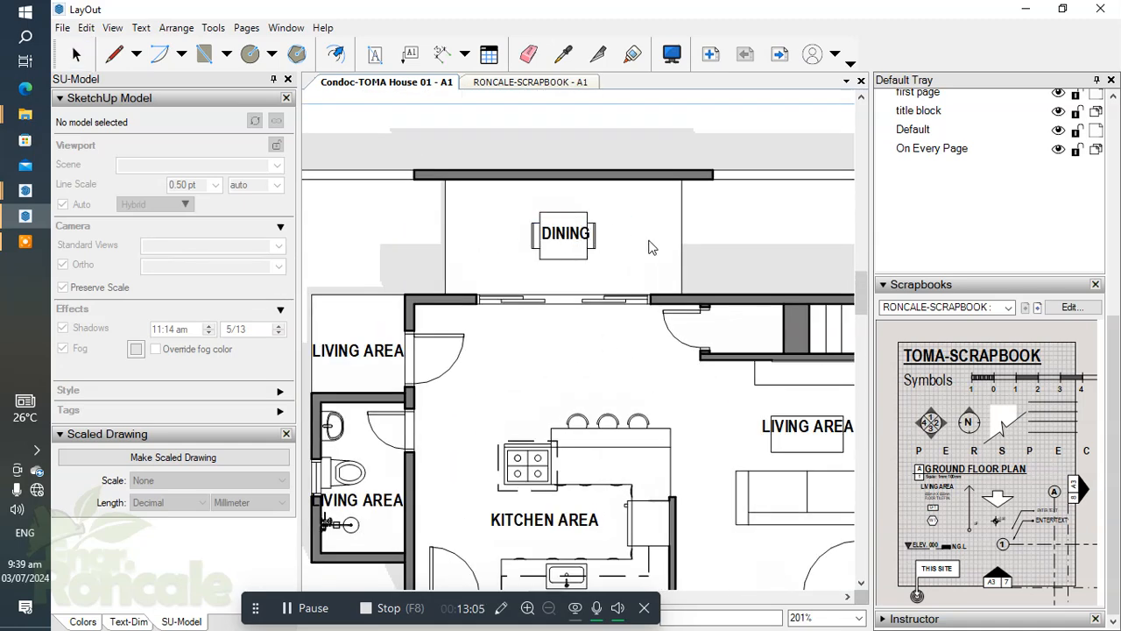
Move the DINING label up so it sits clear above the dining table.
scroll(562, 242, up, 3)
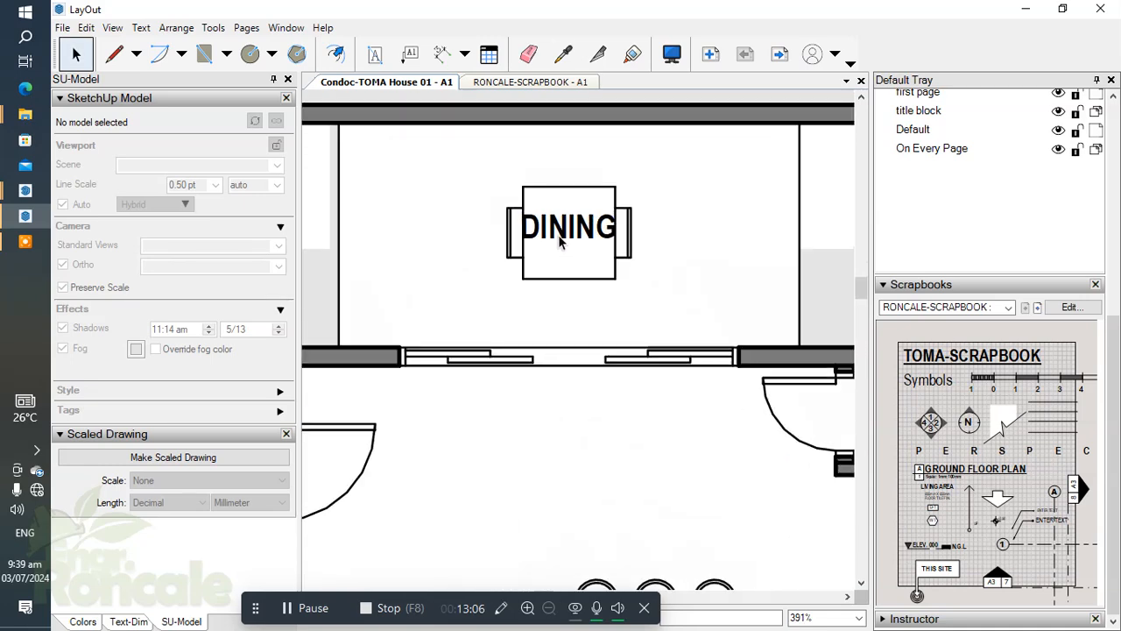
click(560, 242)
scroll(567, 233, down, 1)
drag(570, 233, 570, 188)
click(711, 286)
scroll(636, 220, down, 2)
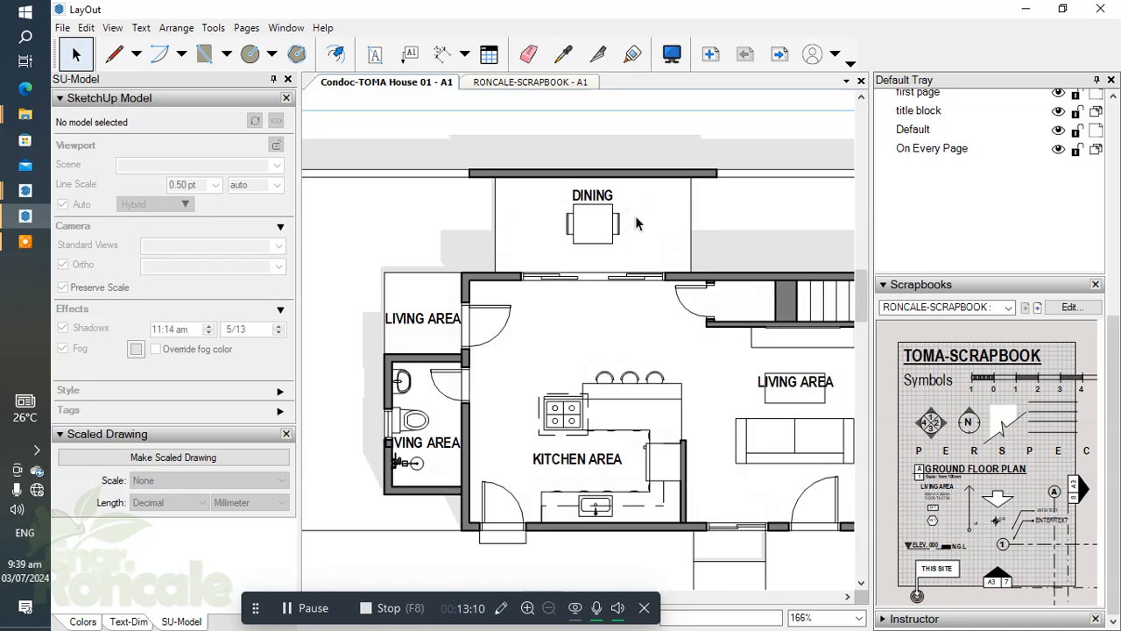
Replace the text of the label in the small open area above the bathroom with LAUNDRY.
scroll(421, 254, up, 2)
middle_drag(421, 254, 587, 250)
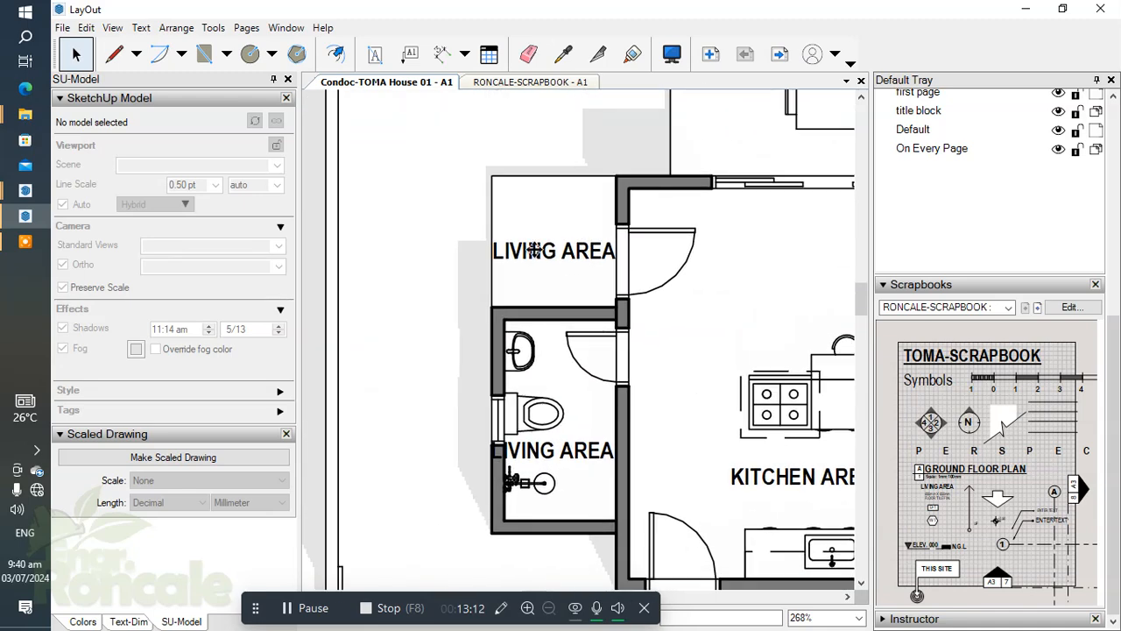
double_click(536, 251)
text(LAUNDR)
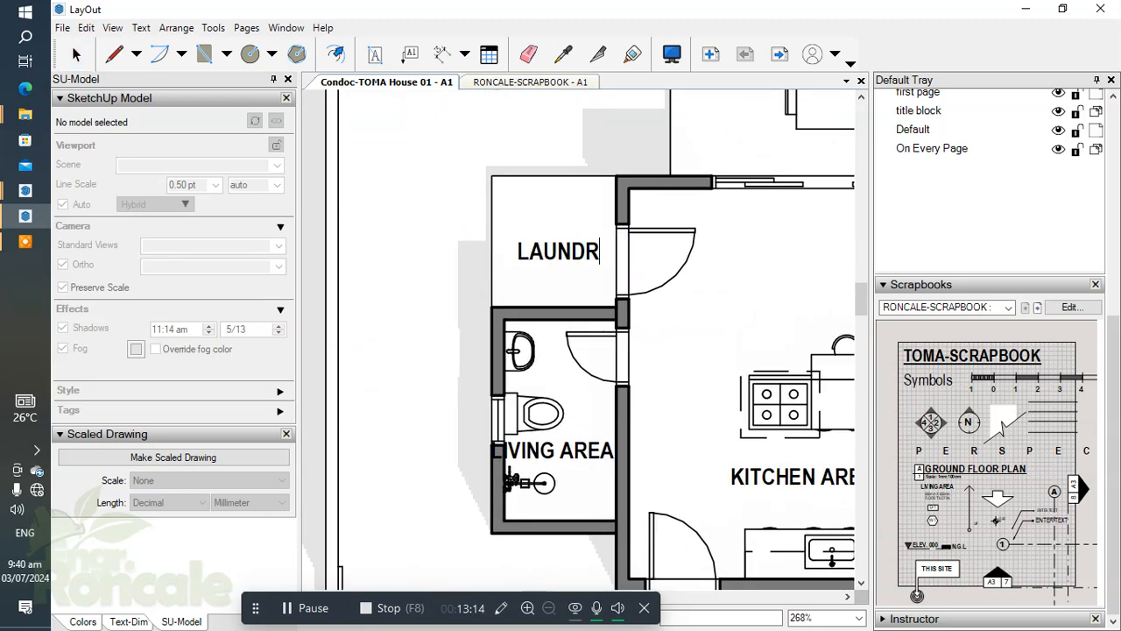
click(562, 257)
click(717, 360)
Replace the text of the label in the bathroom with T&B.
scroll(589, 306, down, 2)
middle_drag(589, 306, 518, 260)
scroll(504, 359, up, 2)
double_click(493, 318)
text(T&B)
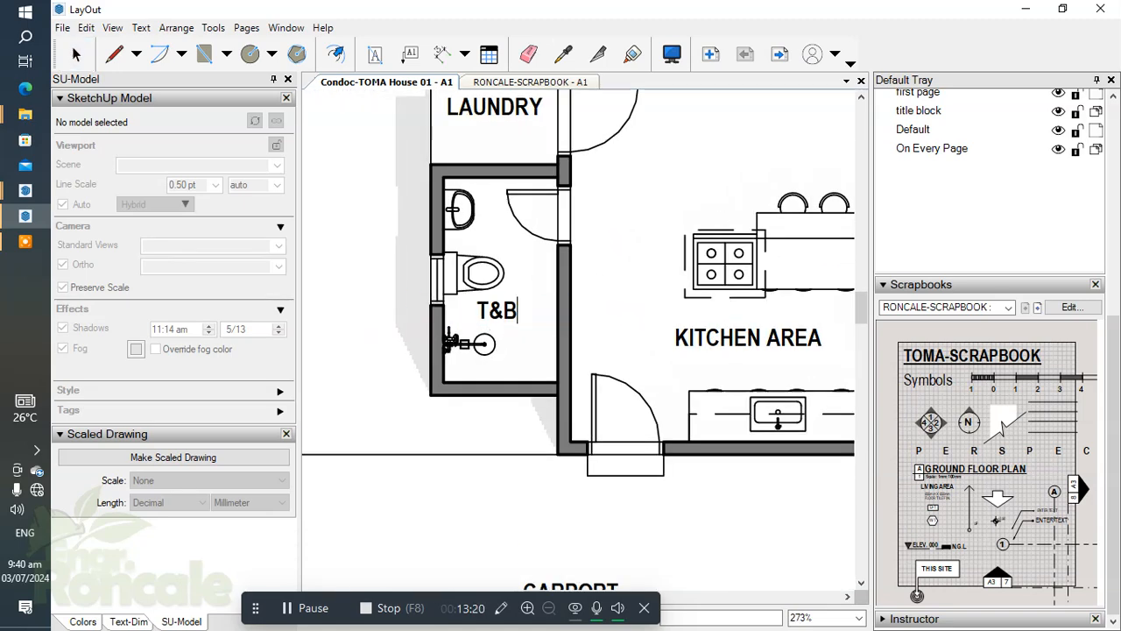
key(Escape)
scroll(518, 323, down, 2)
scroll(513, 322, up, 2)
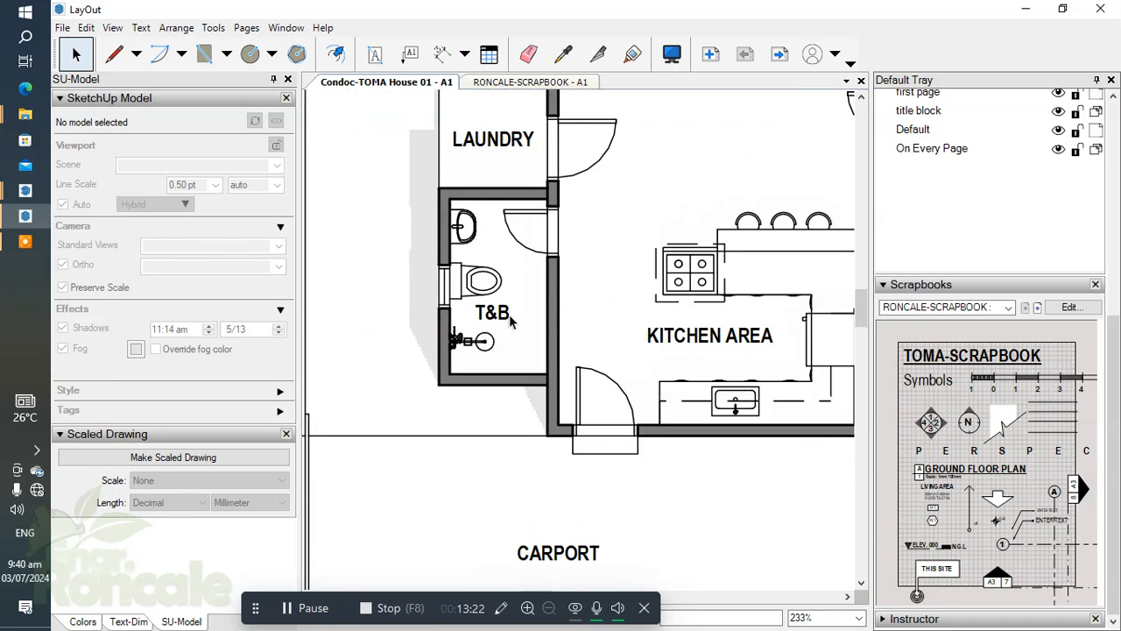
Examine the room labels across the whole site development plan.
scroll(627, 348, down, 4)
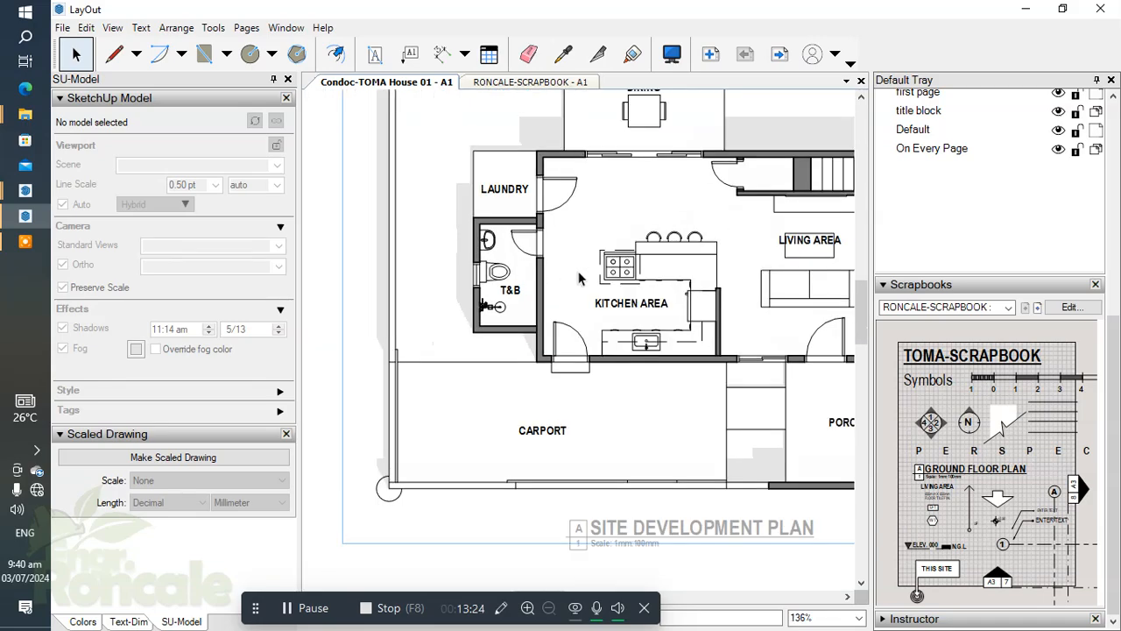
scroll(649, 342, up, 1)
scroll(671, 336, down, 1)
scroll(467, 356, up, 1)
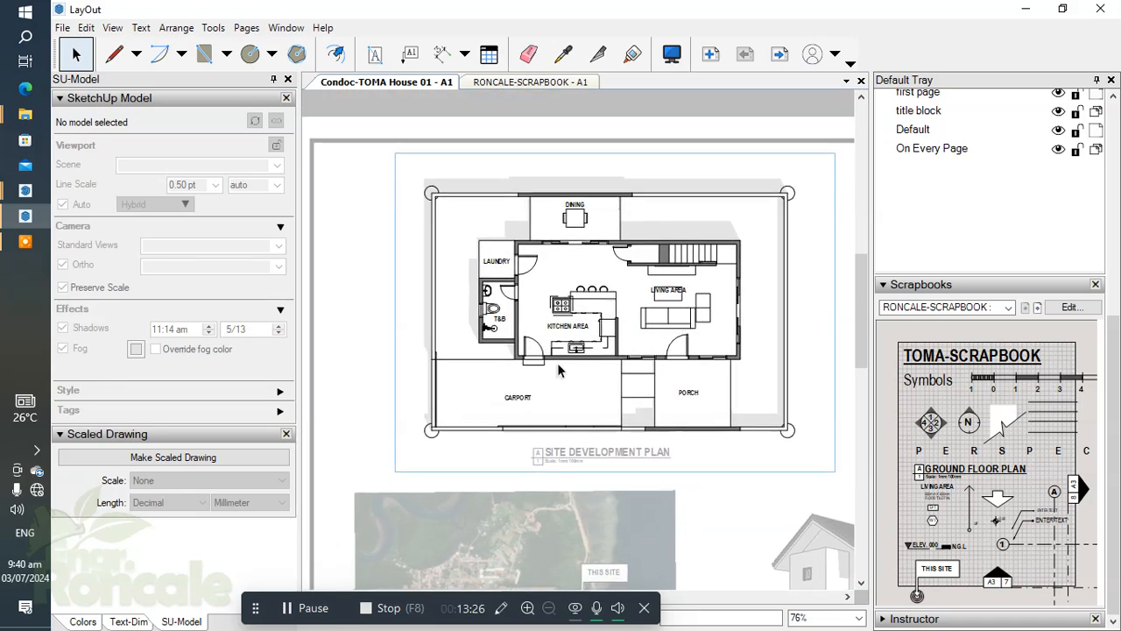
scroll(471, 425, up, 1)
scroll(614, 388, down, 2)
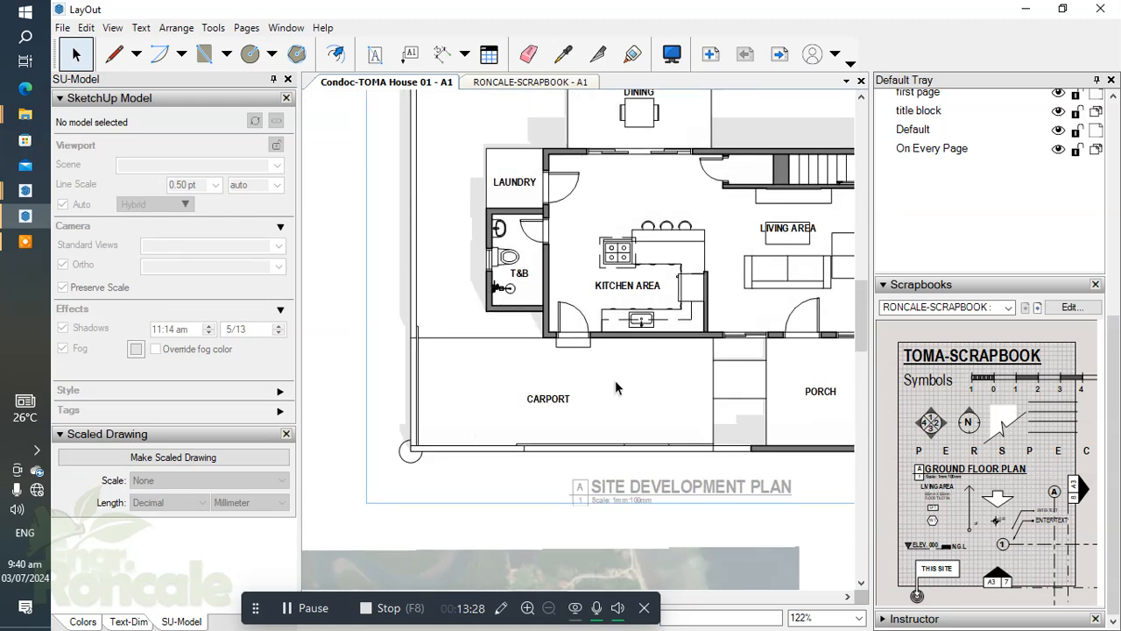
scroll(452, 254, up, 2)
scroll(436, 276, down, 4)
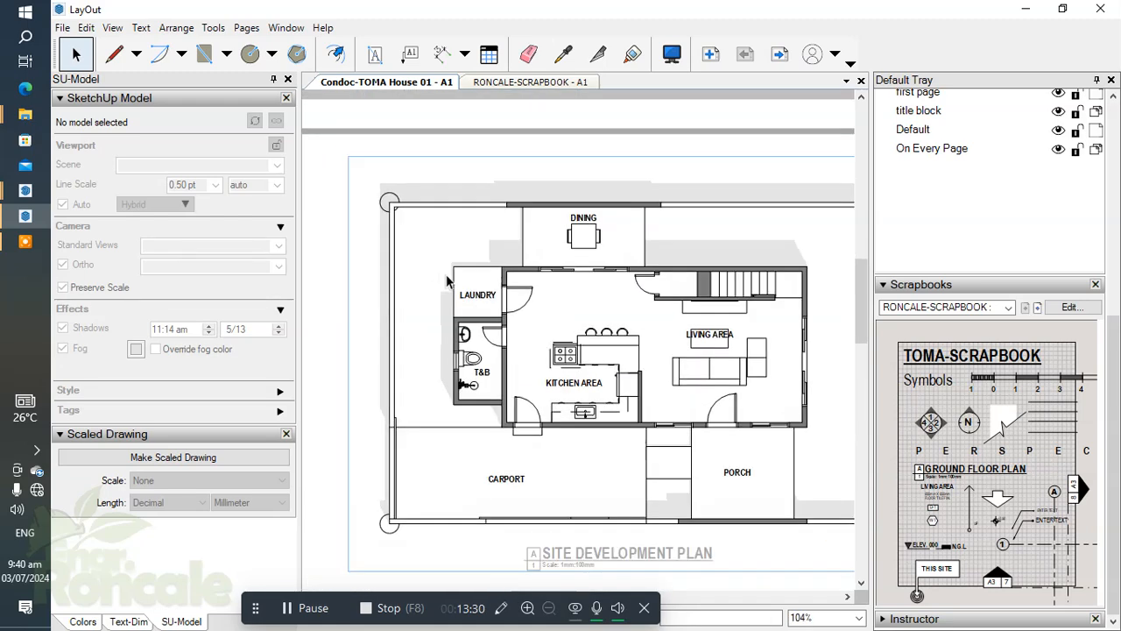
middle_drag(545, 258, 562, 274)
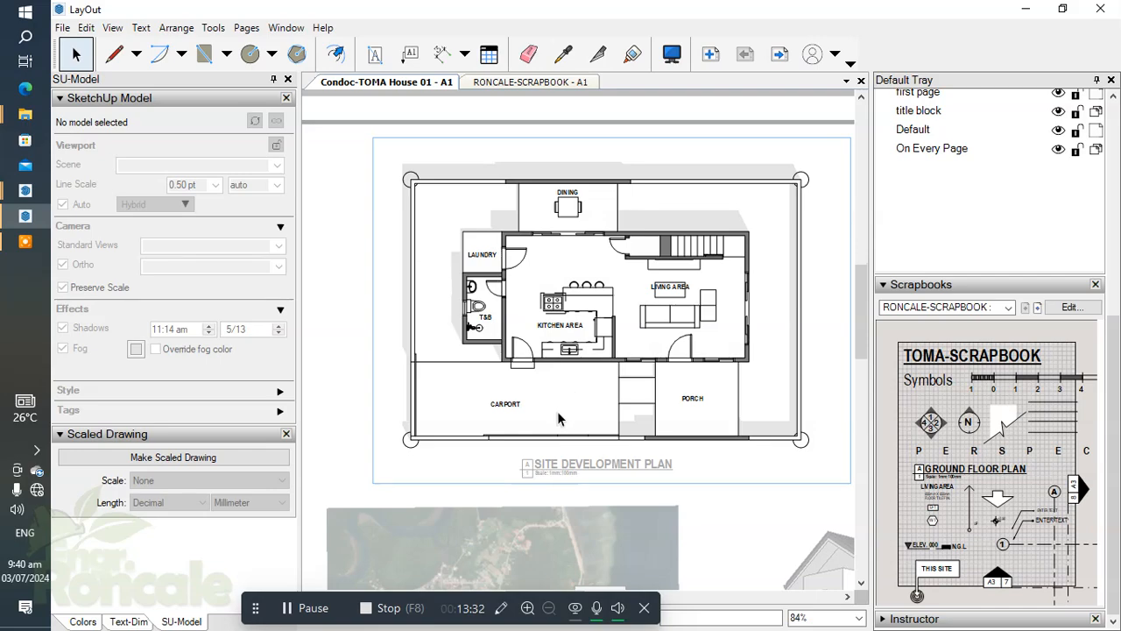
scroll(560, 420, up, 3)
scroll(495, 330, down, 3)
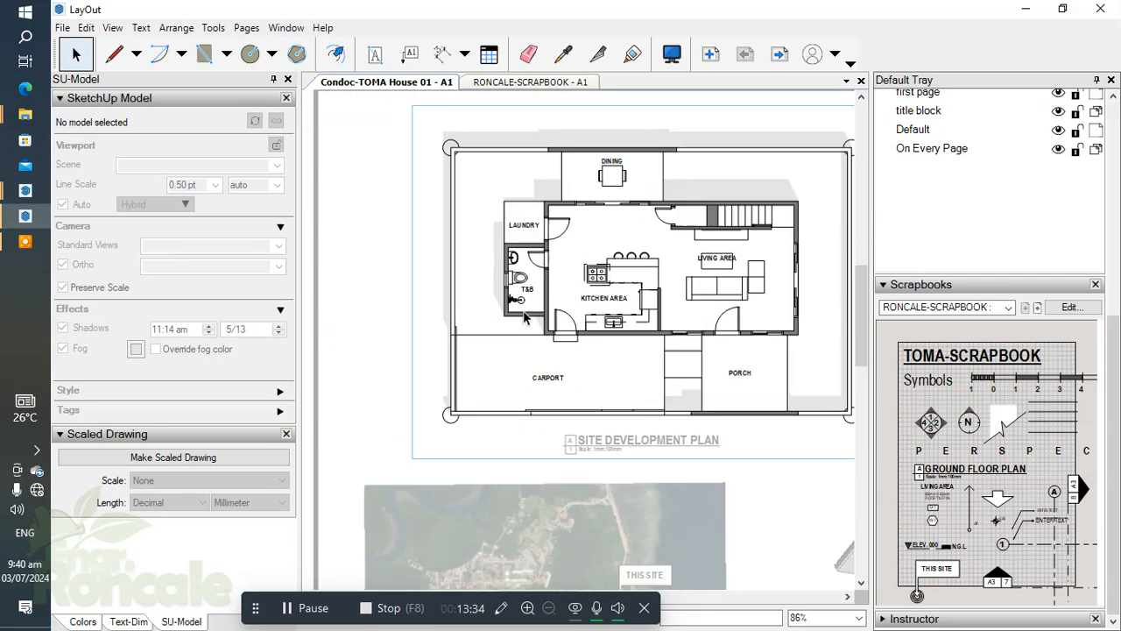
scroll(480, 267, up, 4)
scroll(480, 268, down, 3)
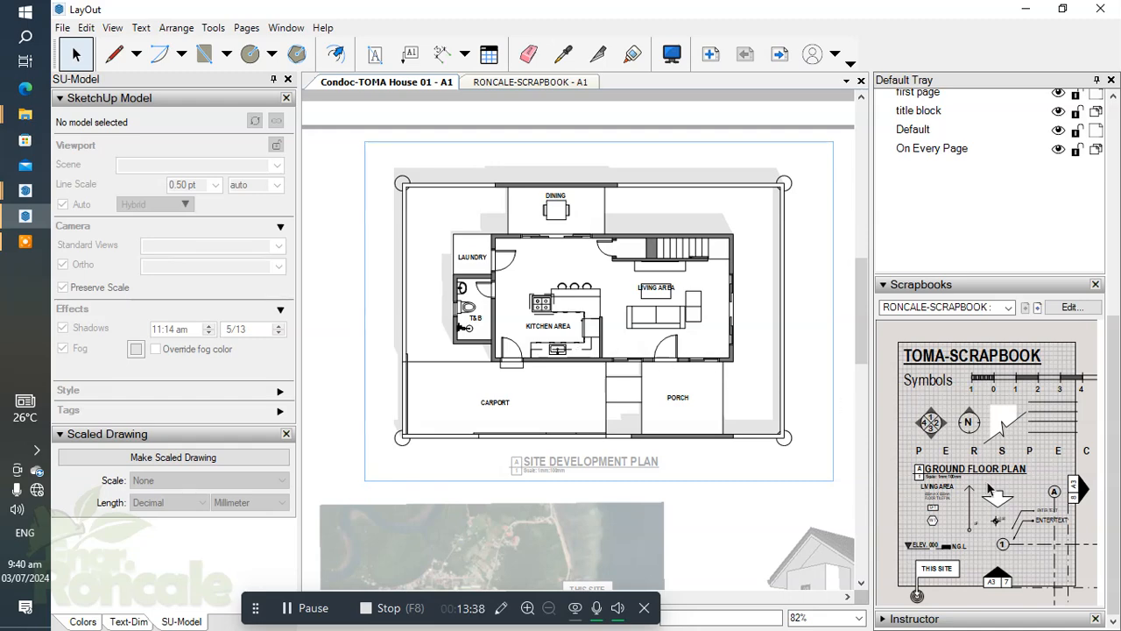
Place the scrapbook's grid bubble and section marker symbols in the empty area to the right of the site development plan.
mouse_move(1057, 498)
mouse_down()
mouse_move(639, 276)
mouse_move(656, 282)
mouse_move(455, 190)
mouse_up()
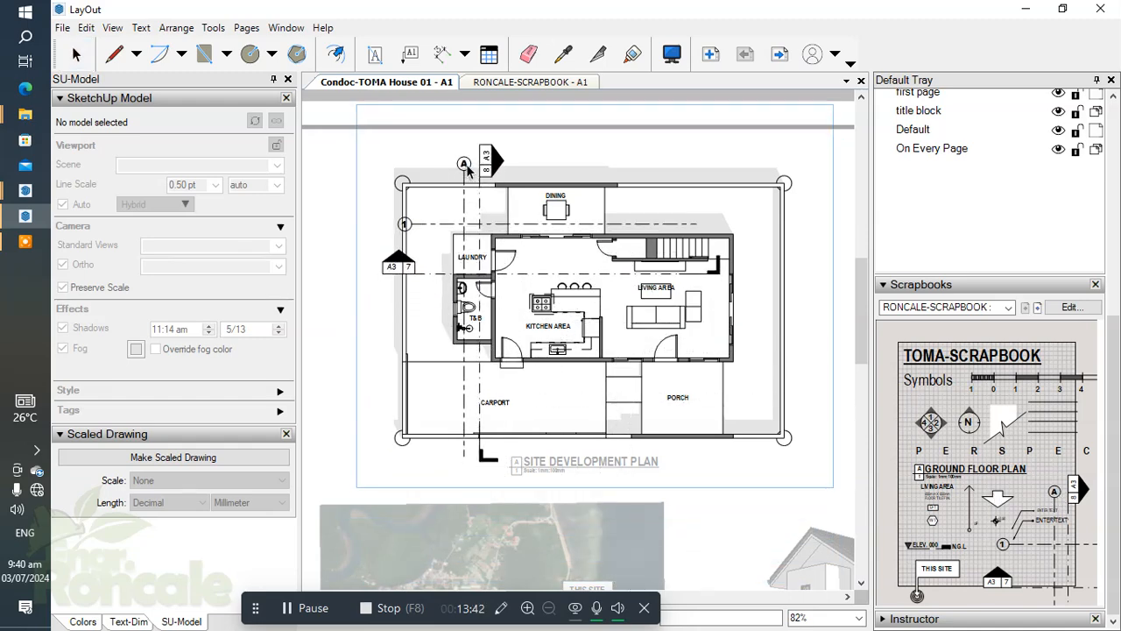
scroll(584, 227, down, 3)
middle_drag(584, 228, 385, 226)
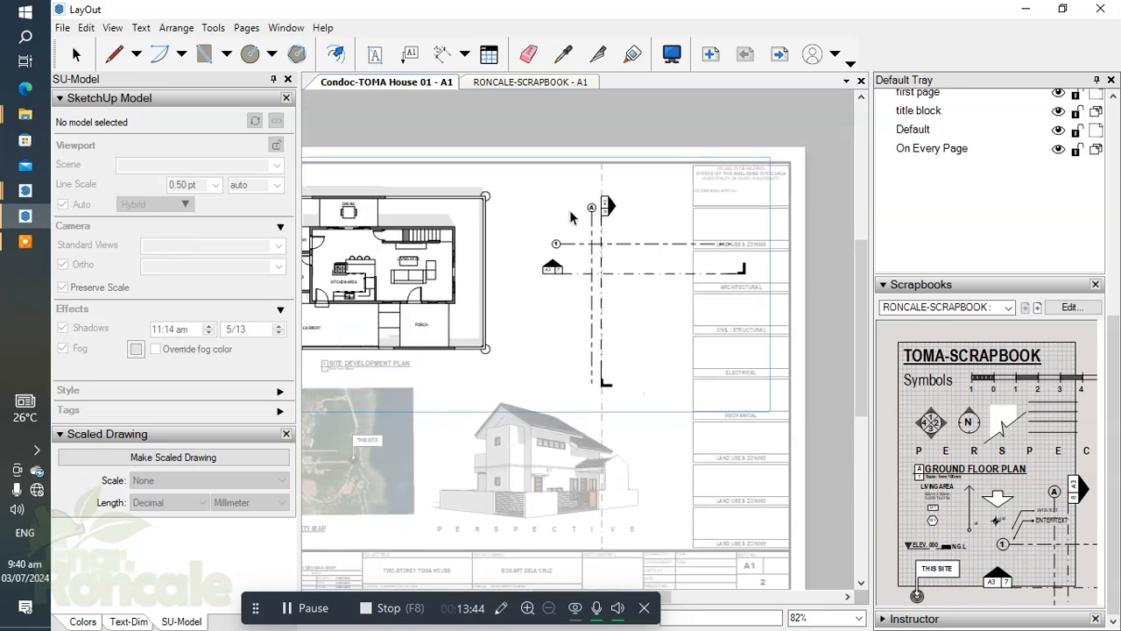
scroll(583, 236, up, 3)
key(Escape)
Open the placed symbol group and move vertical gridline A onto the outer left wall of the laundry and T&B.
scroll(678, 248, up, 4)
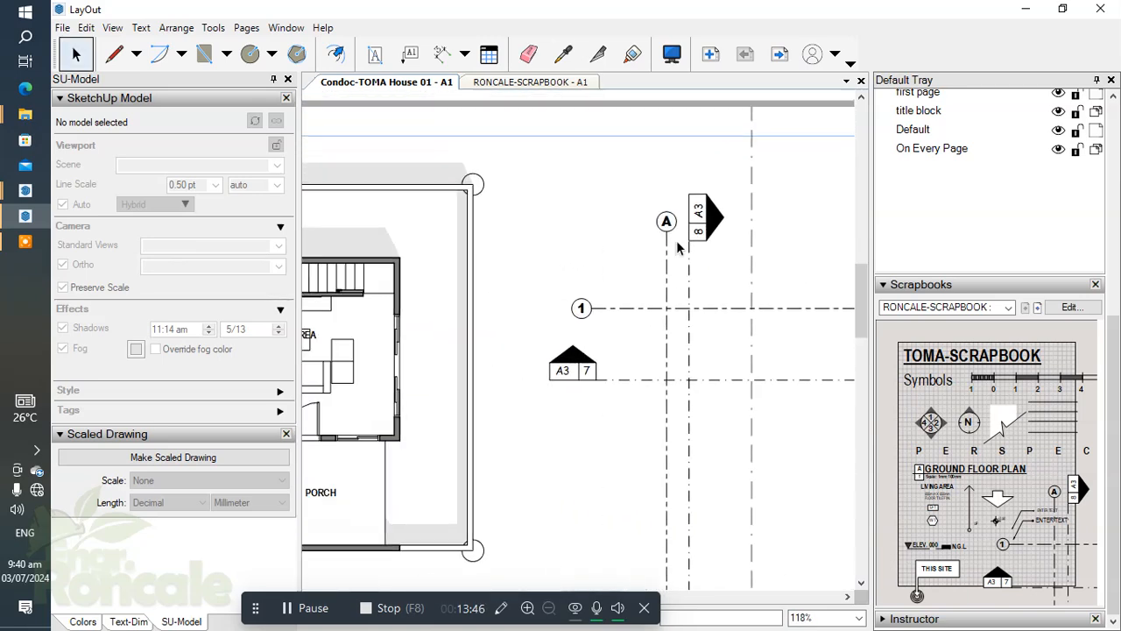
click(667, 233)
scroll(668, 234, down, 3)
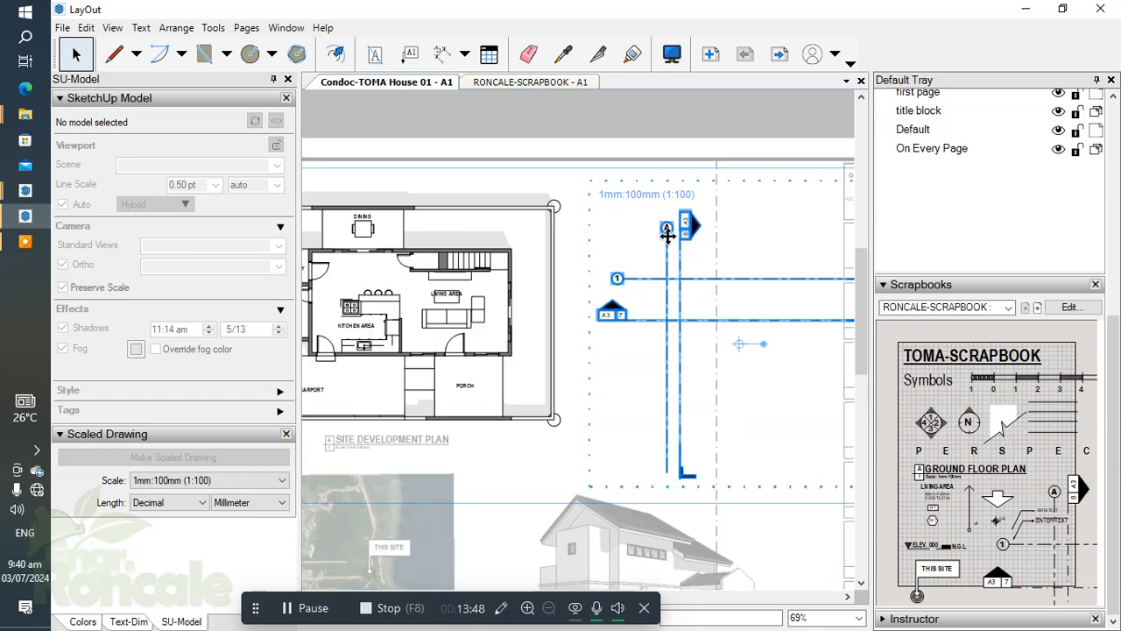
scroll(669, 240, up, 3)
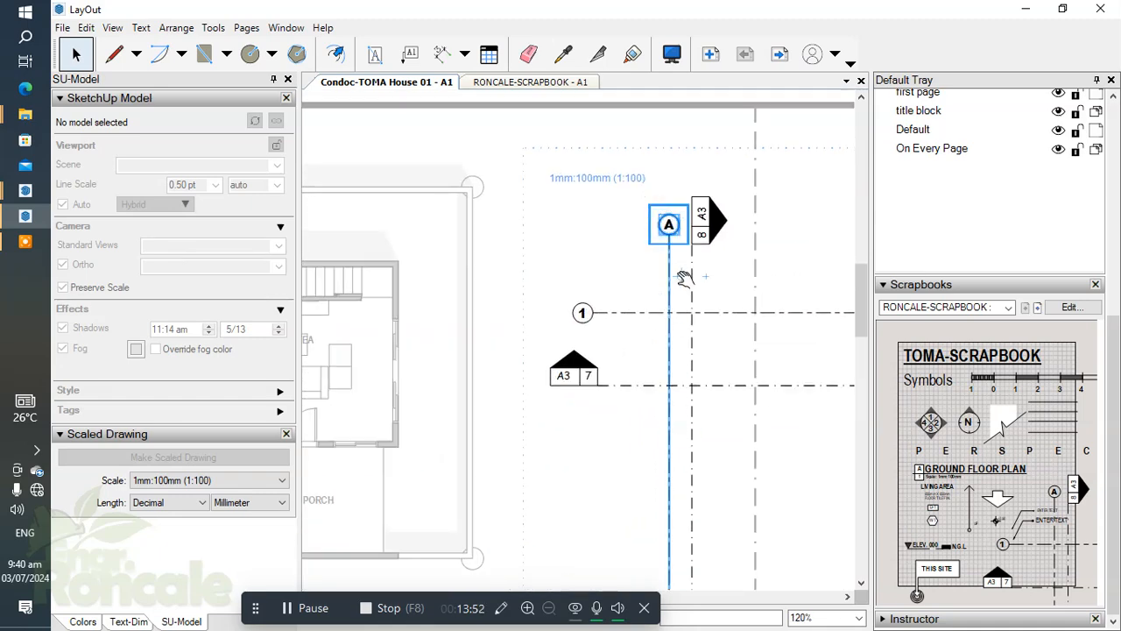
scroll(672, 286, down, 3)
drag(678, 353, 350, 324)
scroll(359, 323, up, 4)
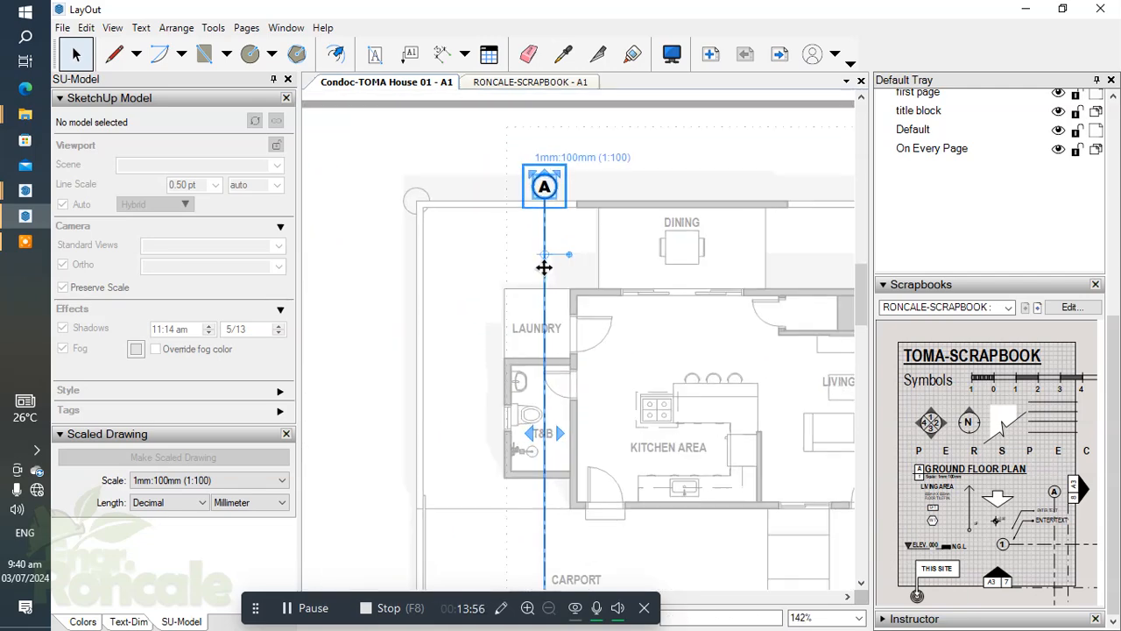
scroll(546, 344, up, 5)
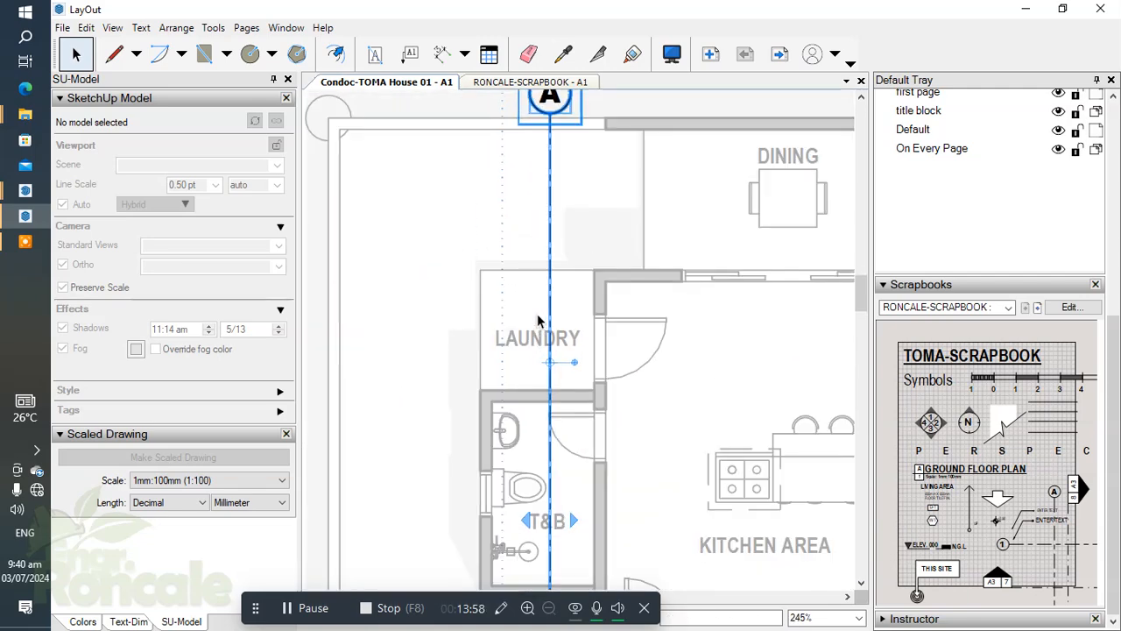
drag(591, 313, 478, 382)
scroll(478, 316, down, 5)
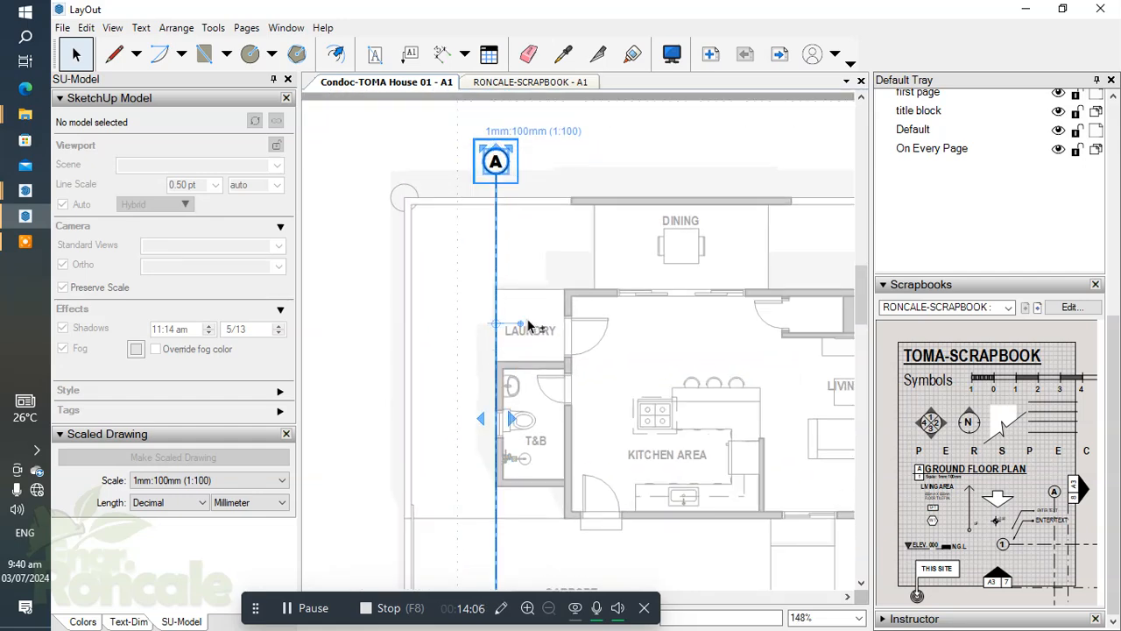
Nudge gridline A upward so its bubble sits farther above the plan.
key(shift+Up)
key(shift+Up)
scroll(496, 337, down, 2)
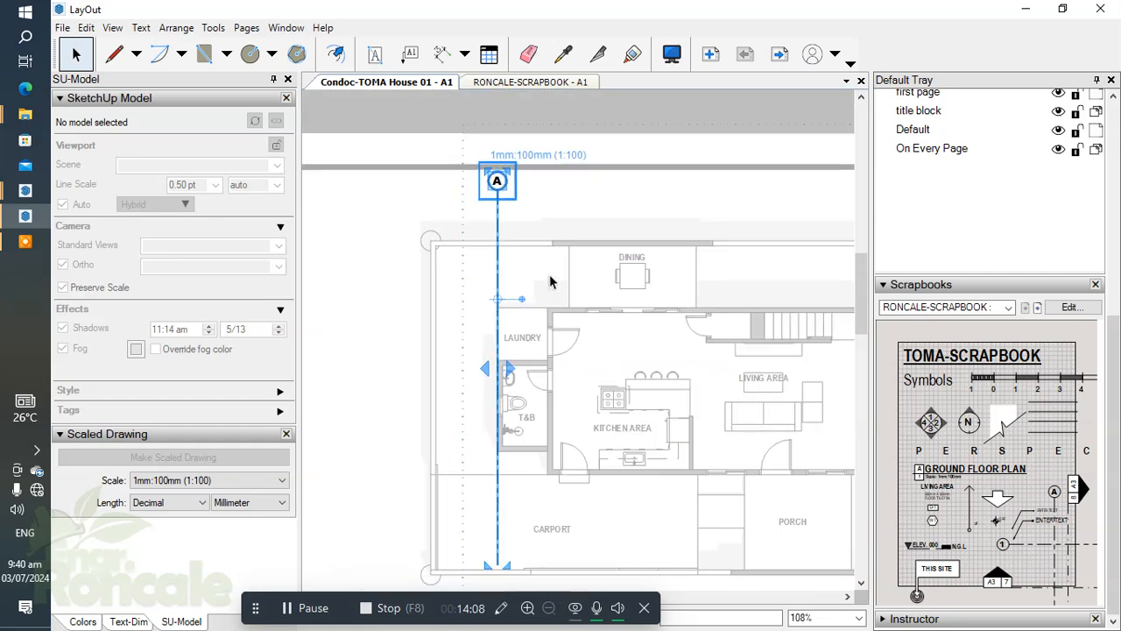
Stretch the lower end of gridline A to just past the front boundary line below the carport.
scroll(547, 383, up, 2)
scroll(451, 295, down, 2)
middle_drag(518, 393, 513, 308)
scroll(491, 447, up, 3)
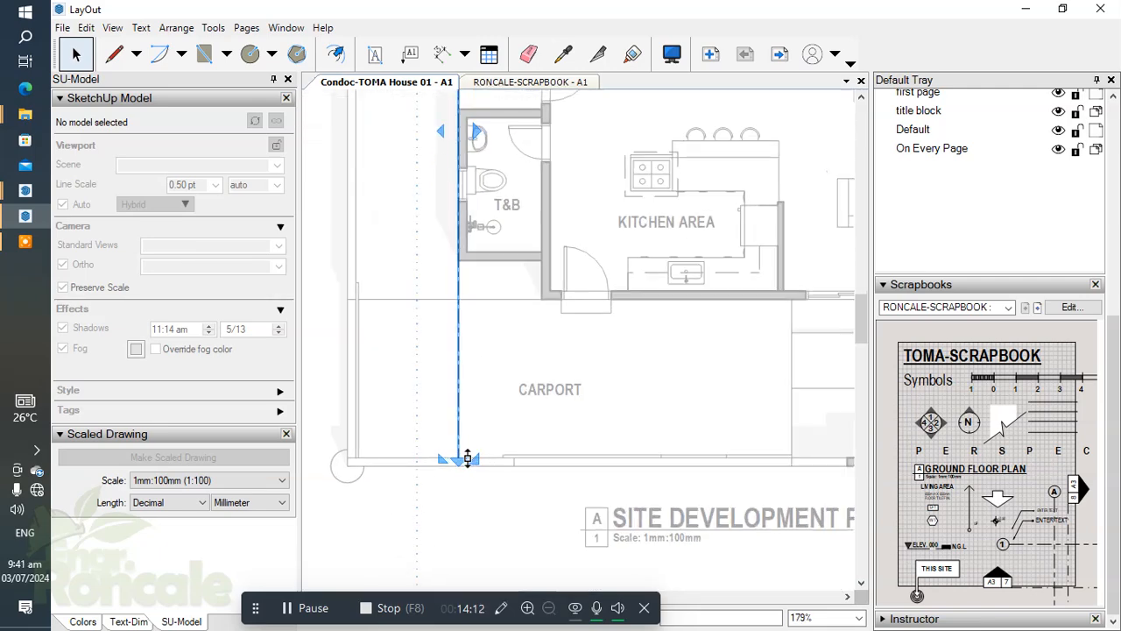
scroll(523, 435, down, 6)
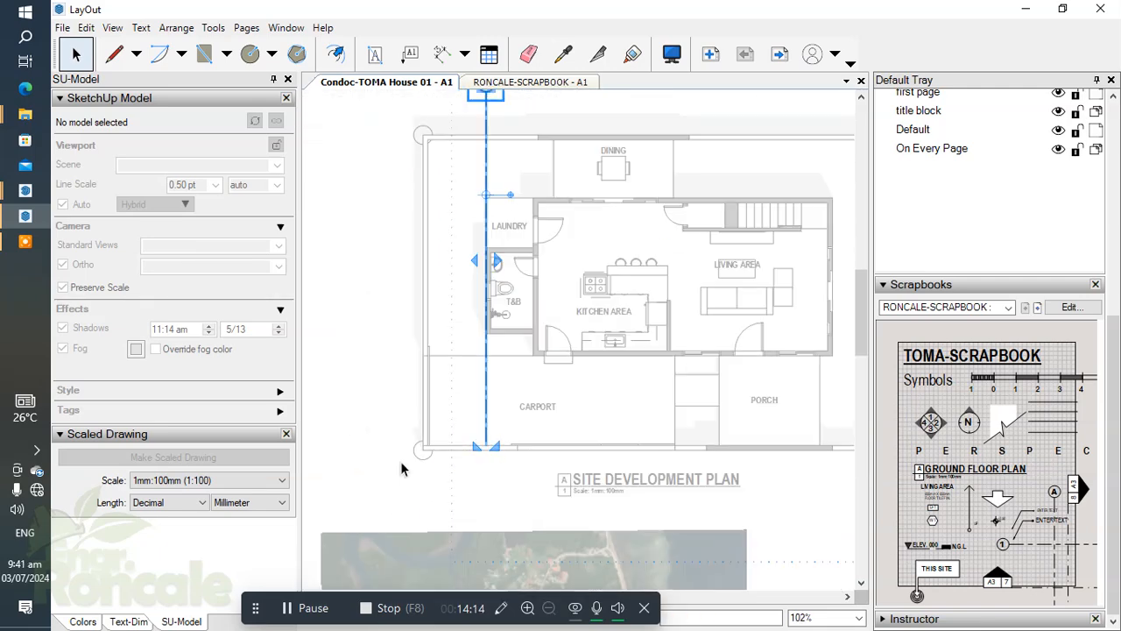
scroll(486, 438, up, 5)
scroll(473, 429, up, 3)
drag(495, 450, 495, 456)
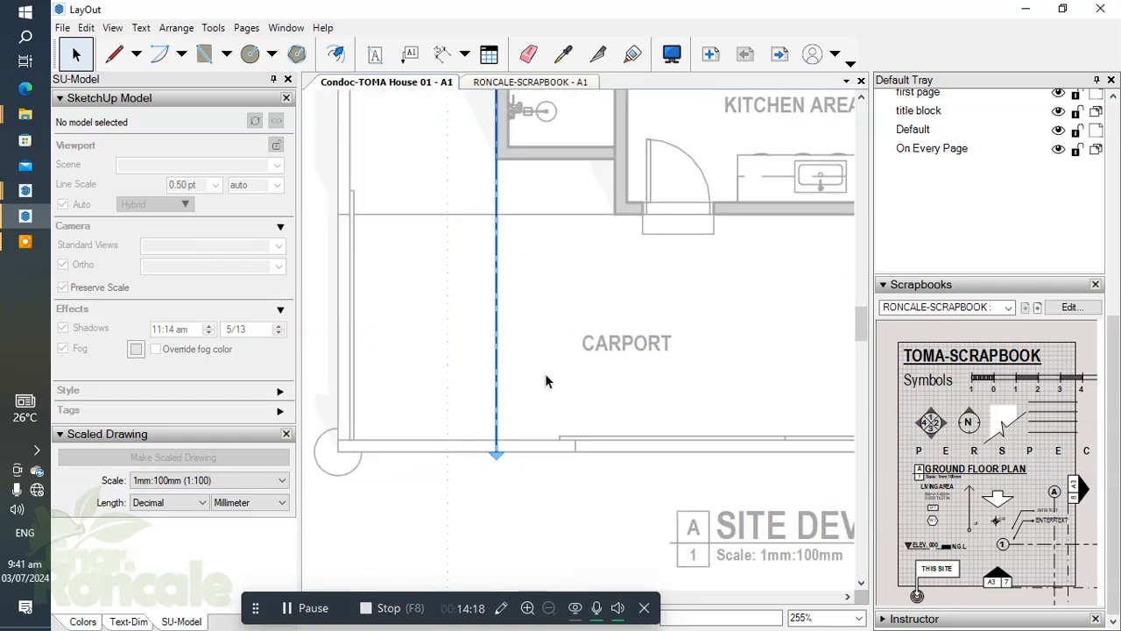
Copy gridline A 1500 mm to the right, onto the wall between the laundry and the kitchen.
scroll(543, 386, down, 3)
scroll(517, 221, down, 1)
middle_drag(517, 236, 520, 334)
scroll(506, 160, up, 3)
drag(509, 159, 413, 190)
scroll(531, 338, down, 3)
scroll(531, 338, up, 2)
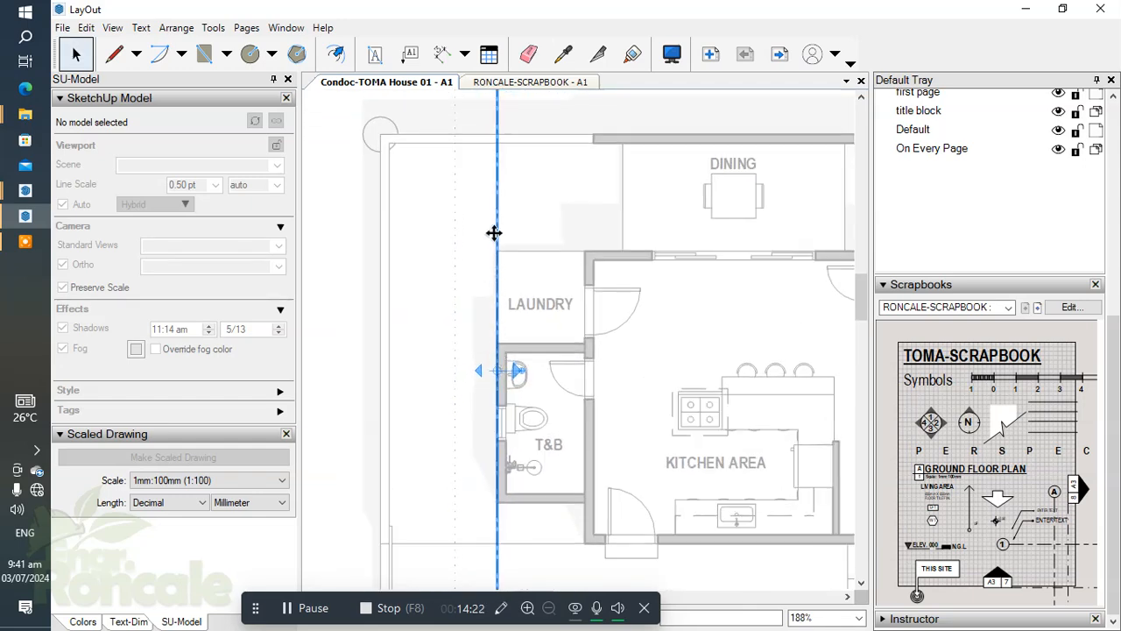
drag(495, 198, 582, 224)
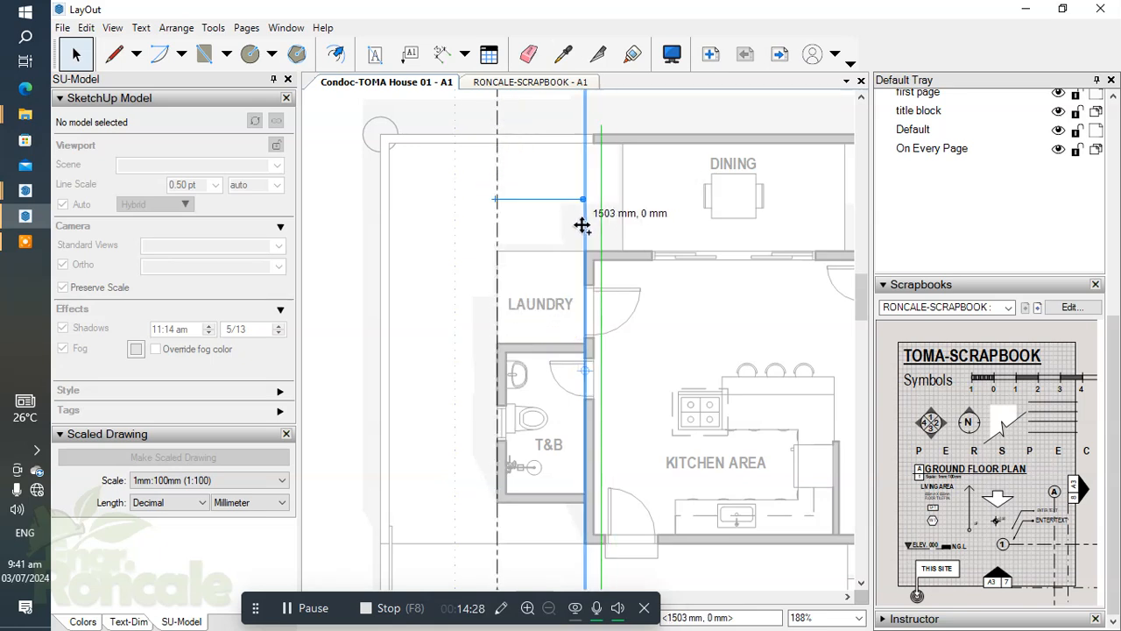
drag(578, 226, 585, 227)
text(1500)
key(Return)
Copy the second vertical gridline about 9560 mm to the right, onto the outer right wall of the living area.
click(295, 610)
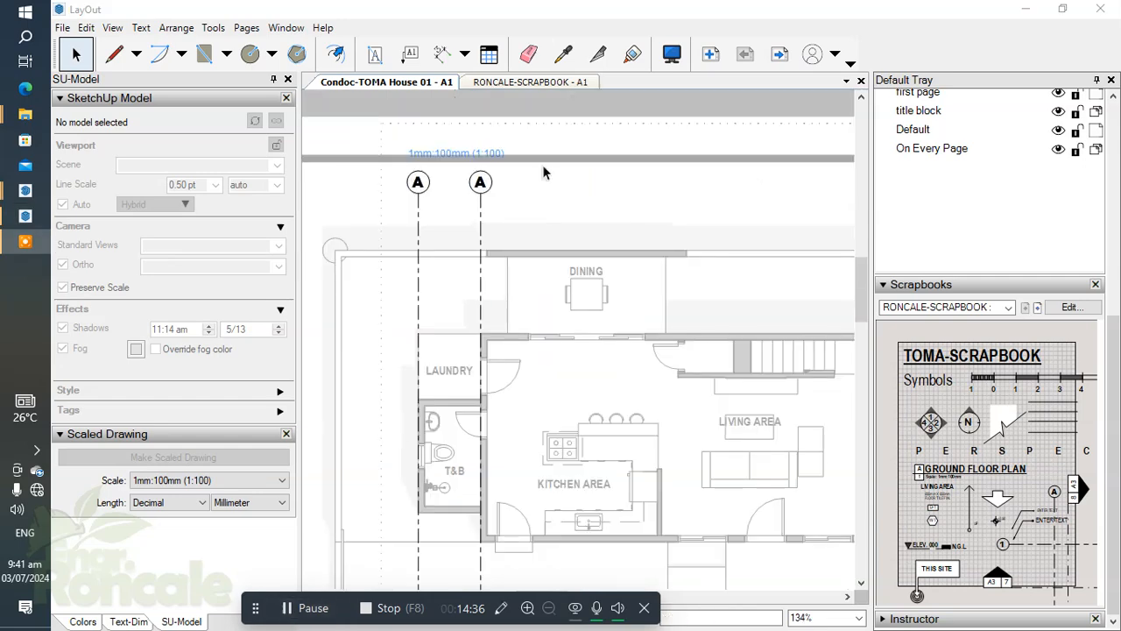
click(480, 183)
scroll(477, 219, down, 2)
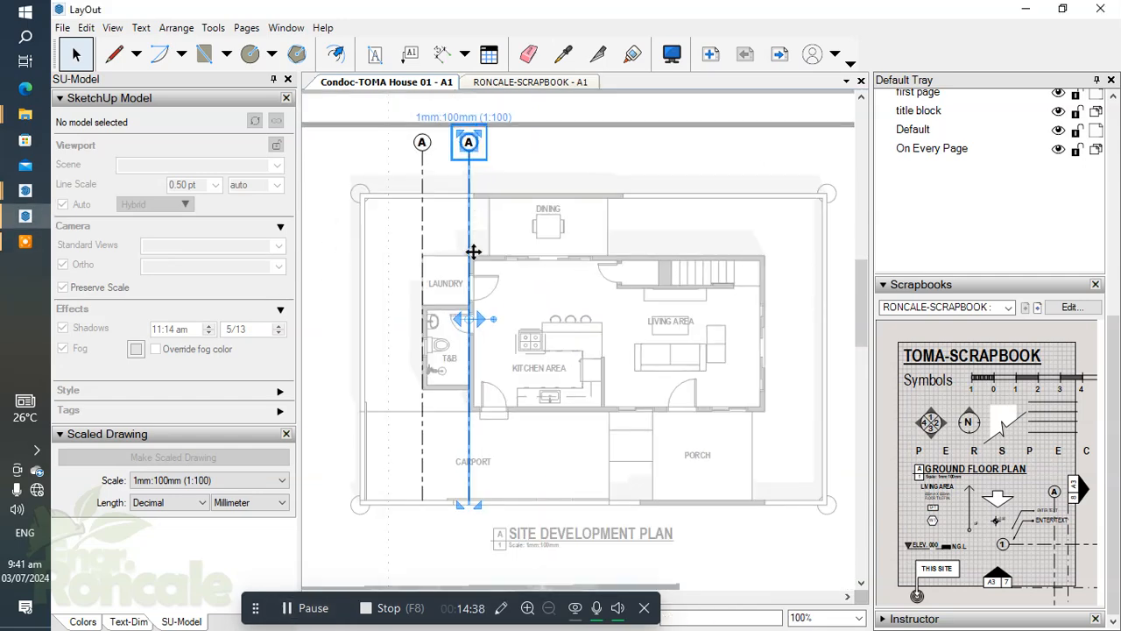
drag(470, 172, 763, 154)
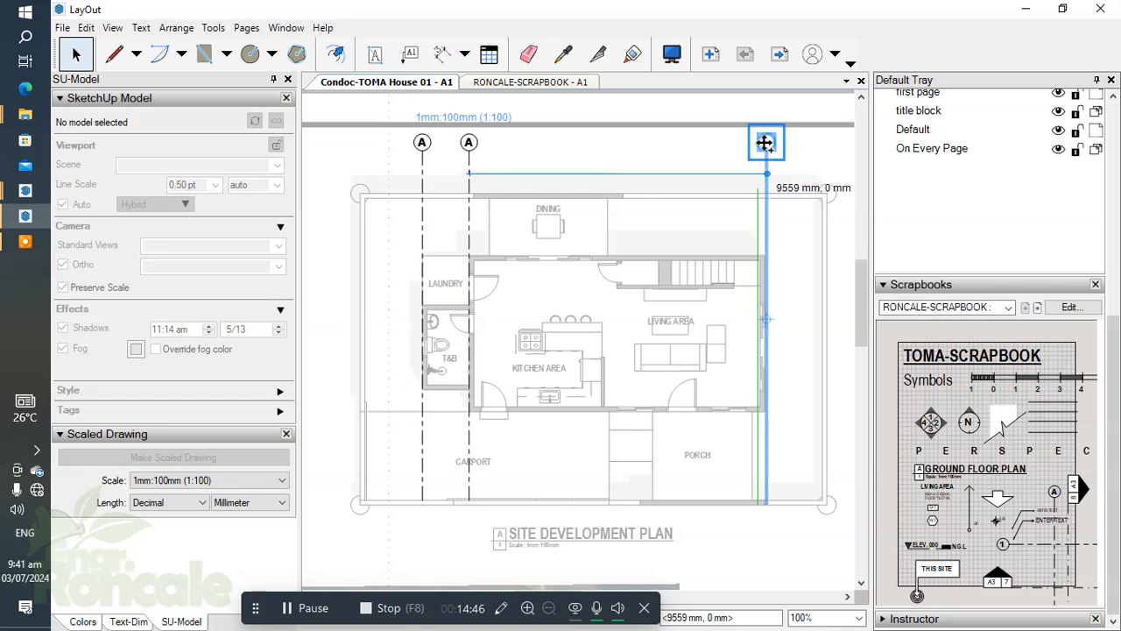
drag(764, 143, 766, 143)
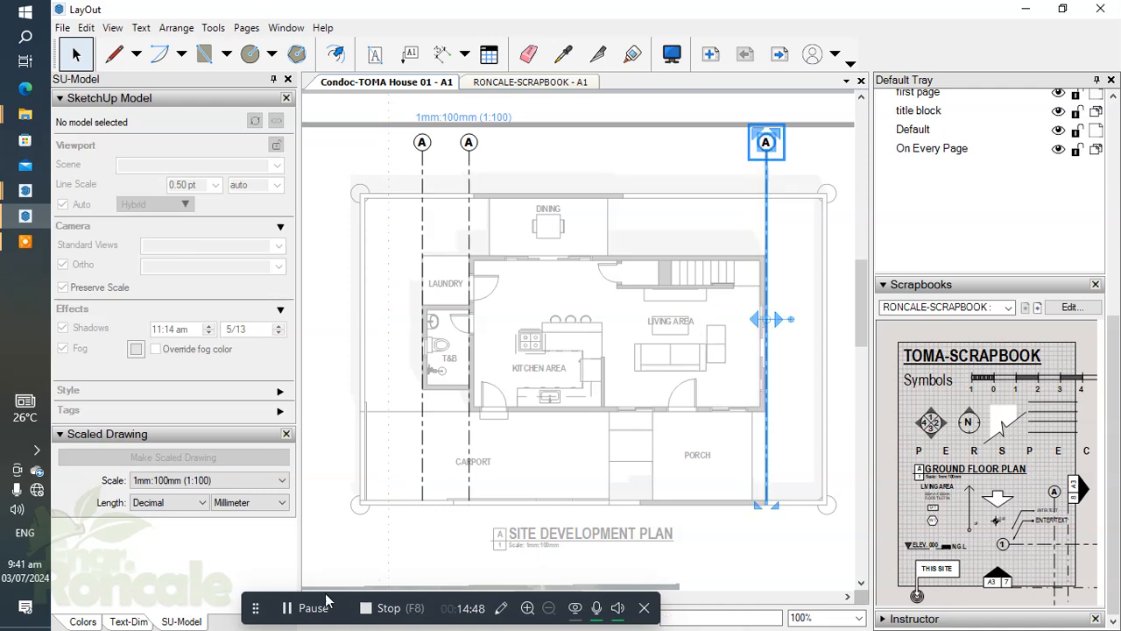
scroll(660, 347, down, 3)
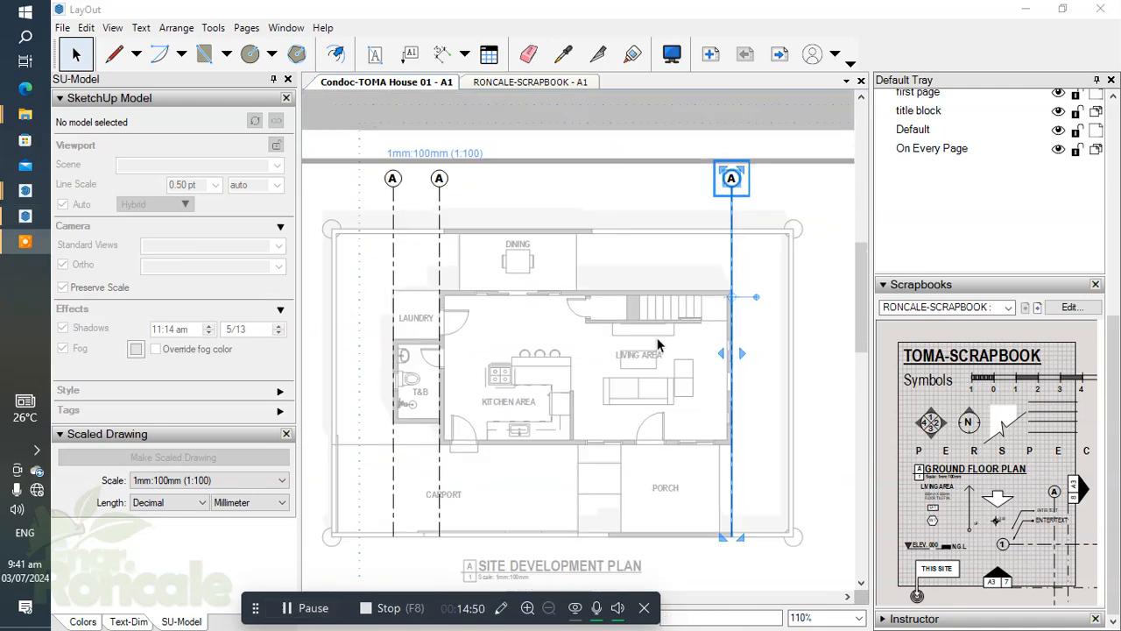
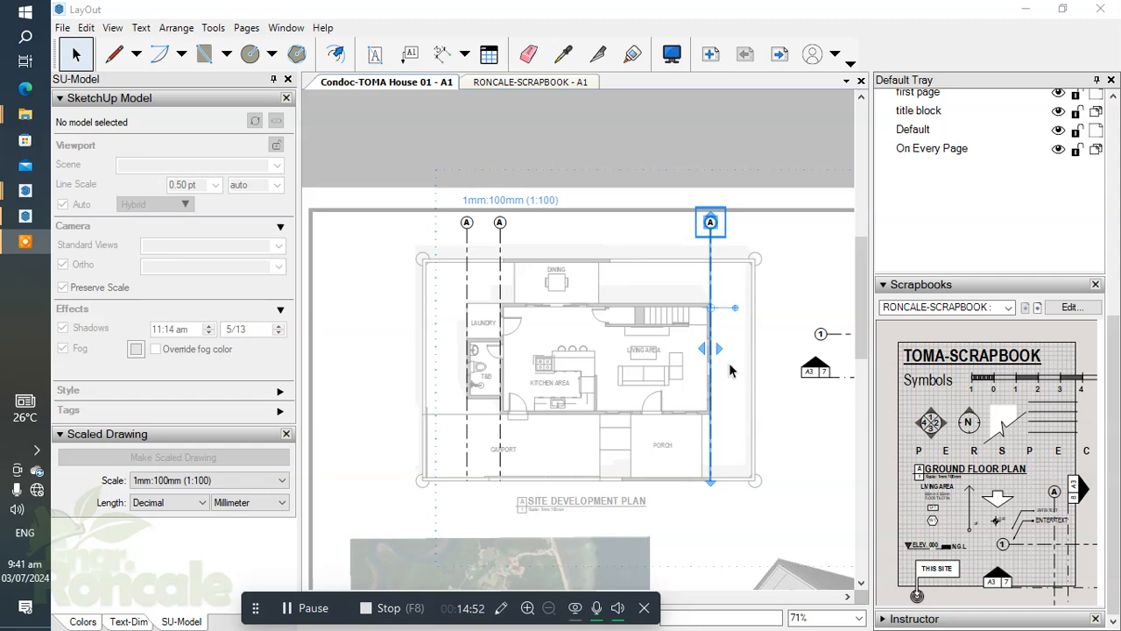
Copy the second vertical gridline 9500 mm to the right, onto the outer right wall of the living area.
click(594, 167)
scroll(488, 221, up, 3)
click(509, 252)
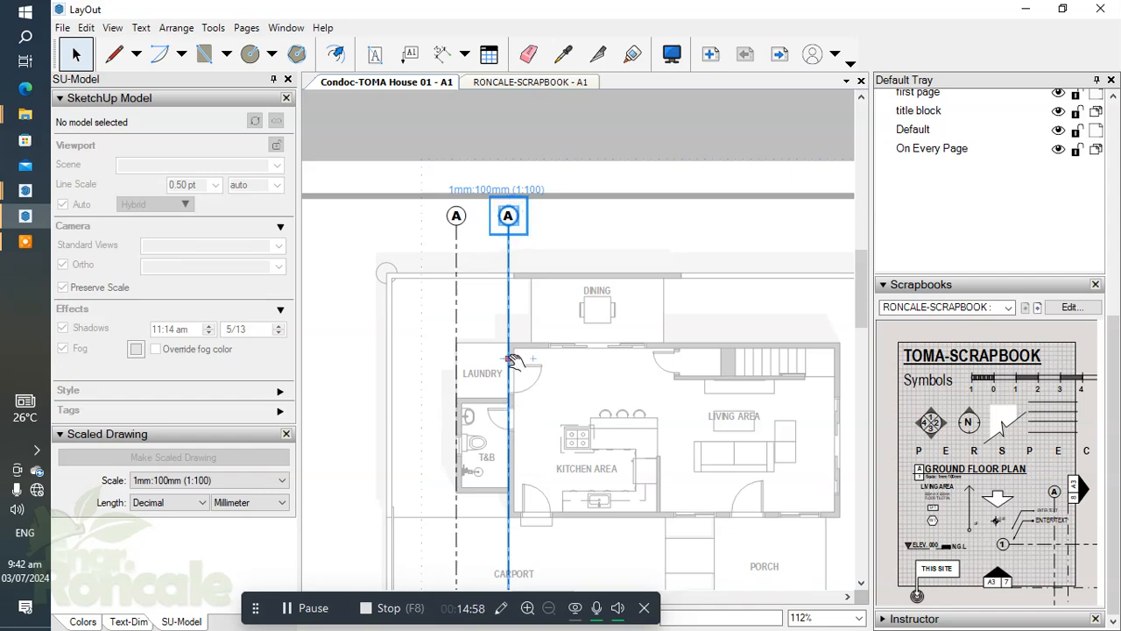
scroll(498, 352, up, 2)
scroll(473, 316, down, 4)
scroll(471, 267, up, 2)
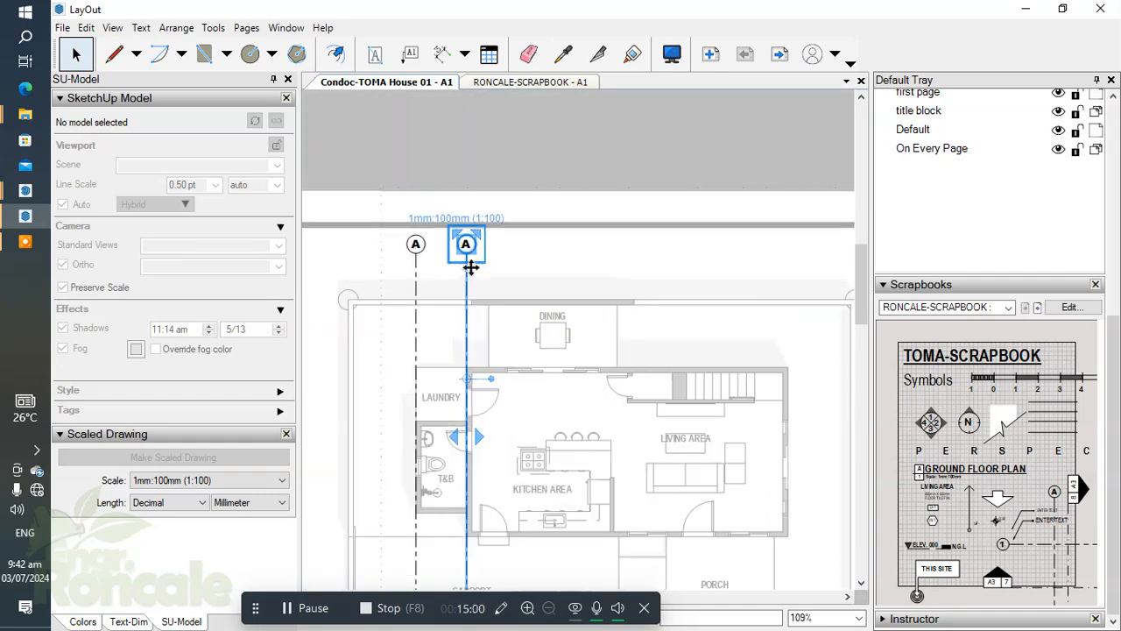
drag(469, 266, 792, 281)
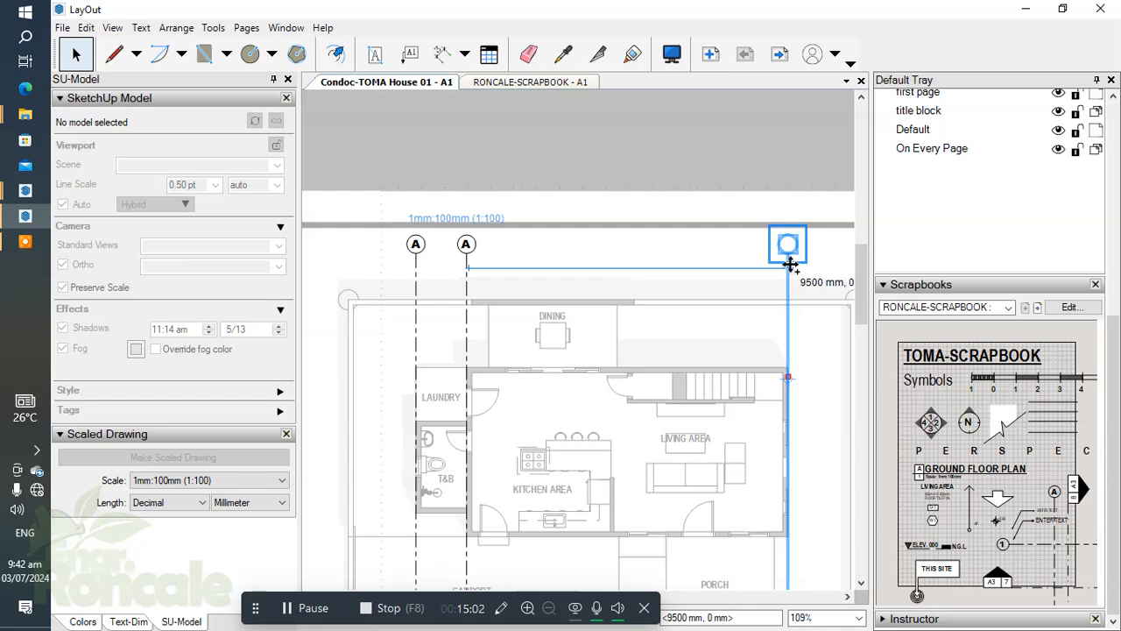
drag(790, 263, 792, 273)
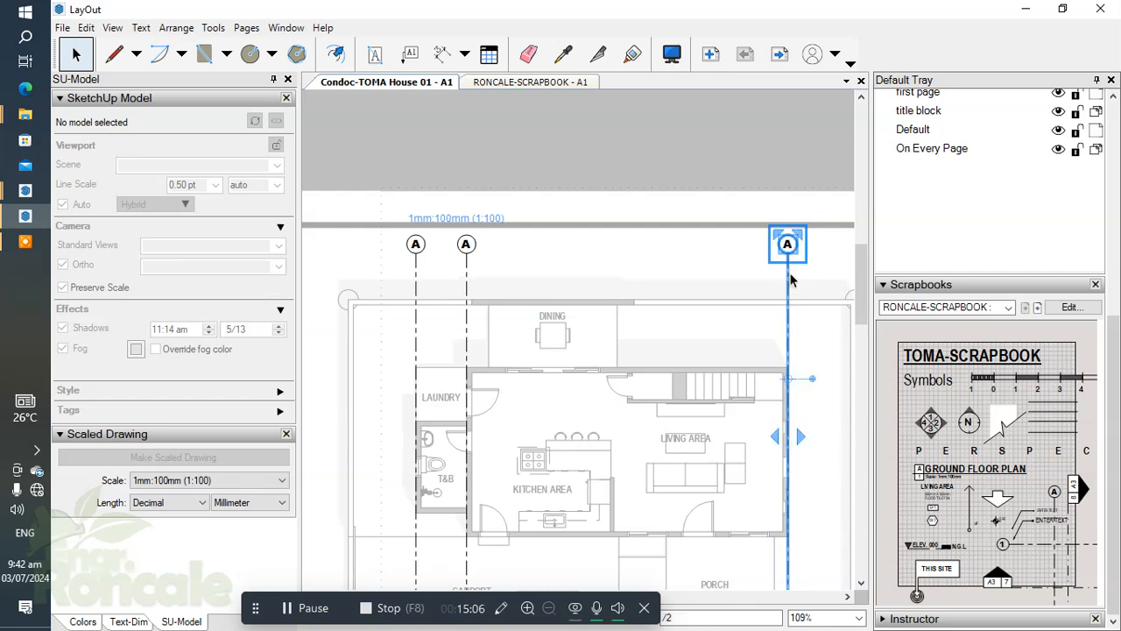
Divide the last gridline copy with /2 to add a gridline midway between the second gridline and the right wall.
key(Return)
click(687, 263)
scroll(646, 357, up, 5)
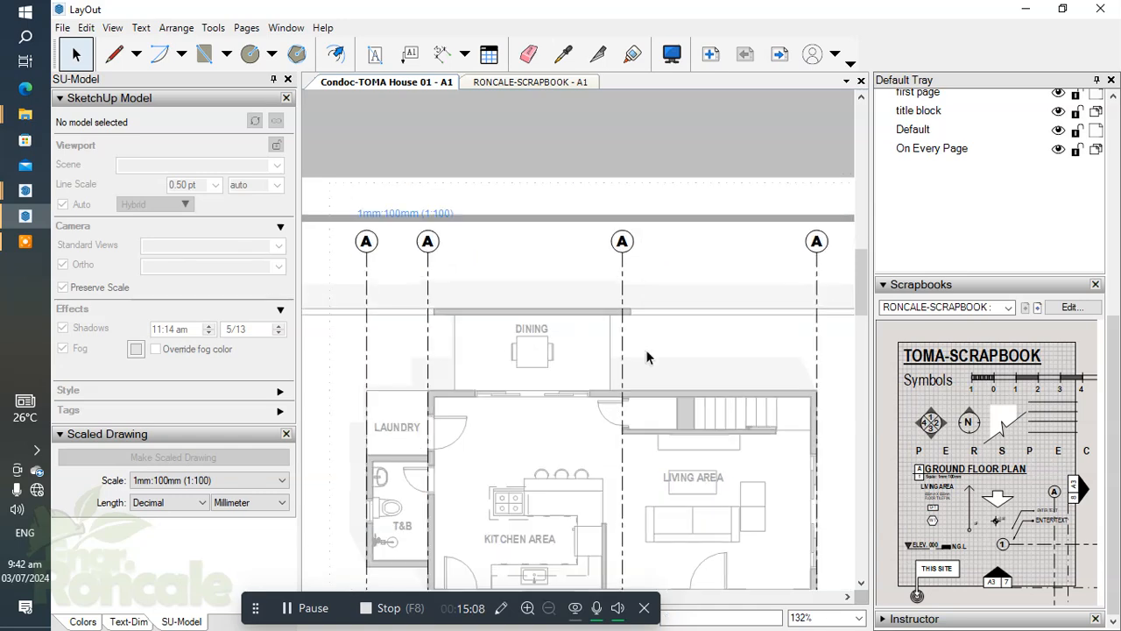
Examine how the middle vertical gridline lines up with the walls and door openings along the plan.
scroll(618, 469, up, 5)
scroll(613, 446, down, 2)
scroll(561, 438, up, 3)
scroll(586, 432, up, 1)
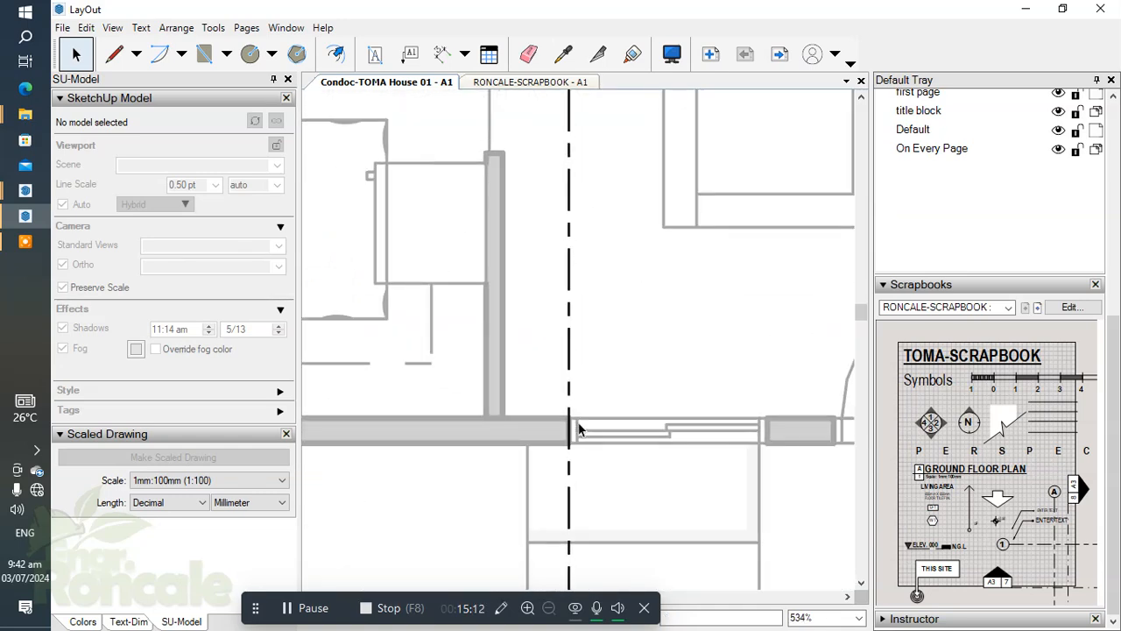
scroll(575, 429, down, 2)
scroll(631, 440, down, 3)
middle_drag(633, 437, 639, 469)
scroll(552, 389, down, 2)
scroll(571, 455, down, 1)
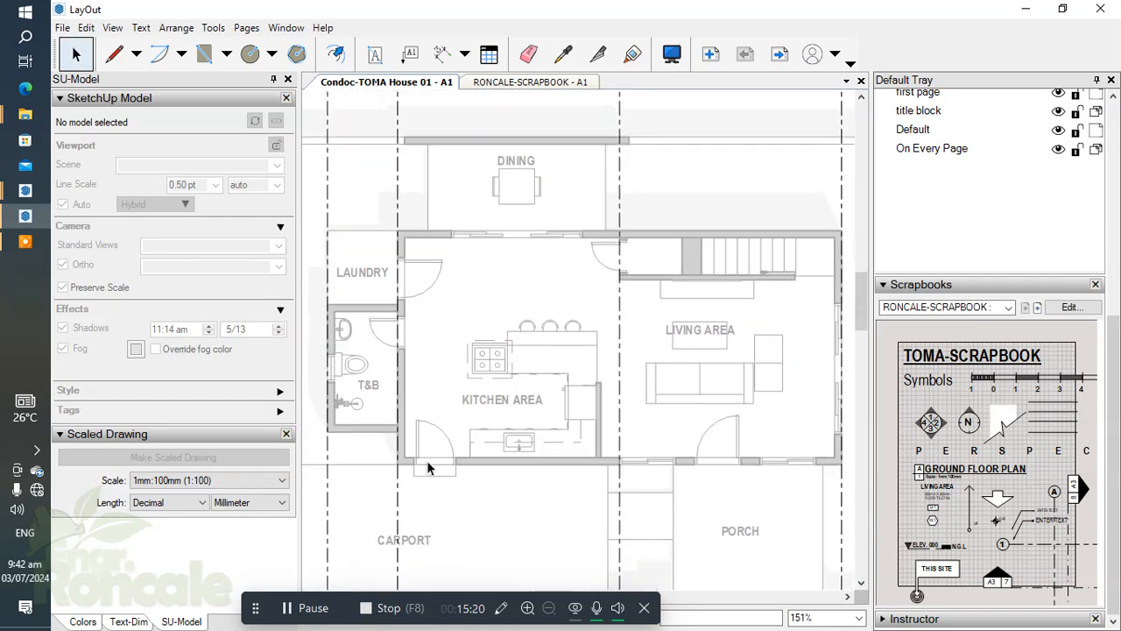
scroll(732, 452, down, 2)
middle_drag(733, 453, 688, 448)
scroll(776, 450, up, 3)
scroll(776, 450, down, 3)
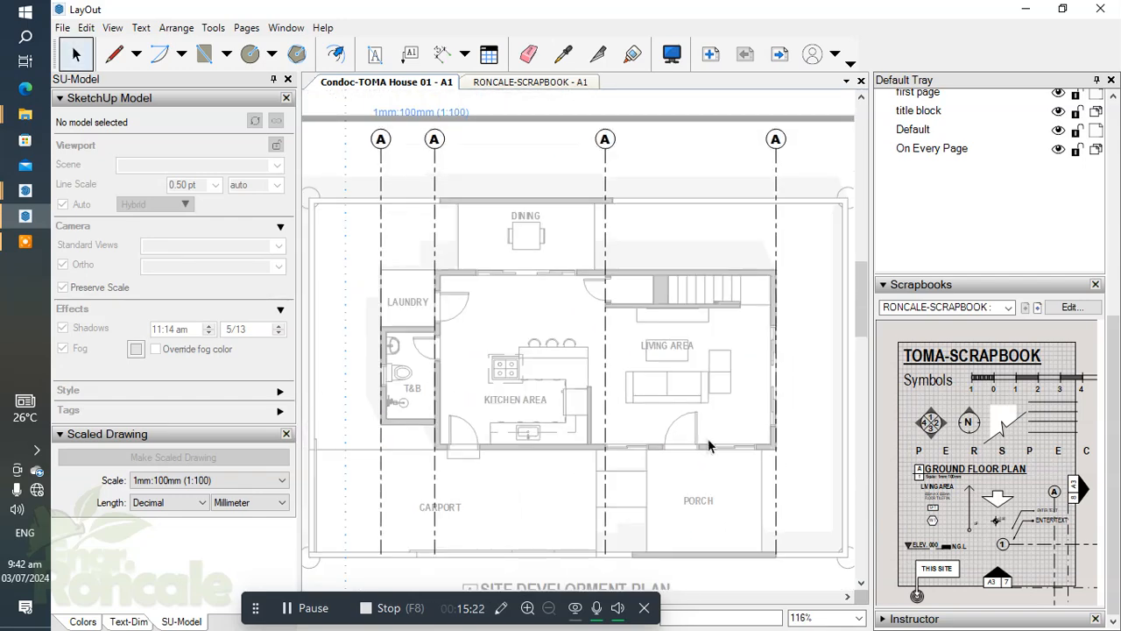
scroll(606, 289, up, 6)
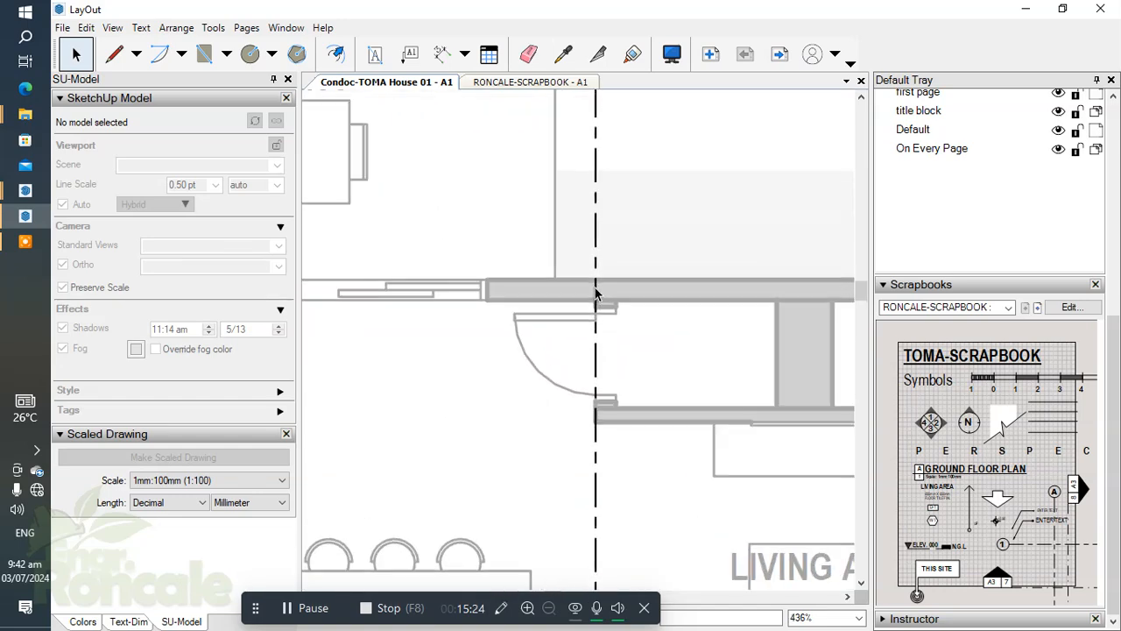
scroll(598, 302, down, 4)
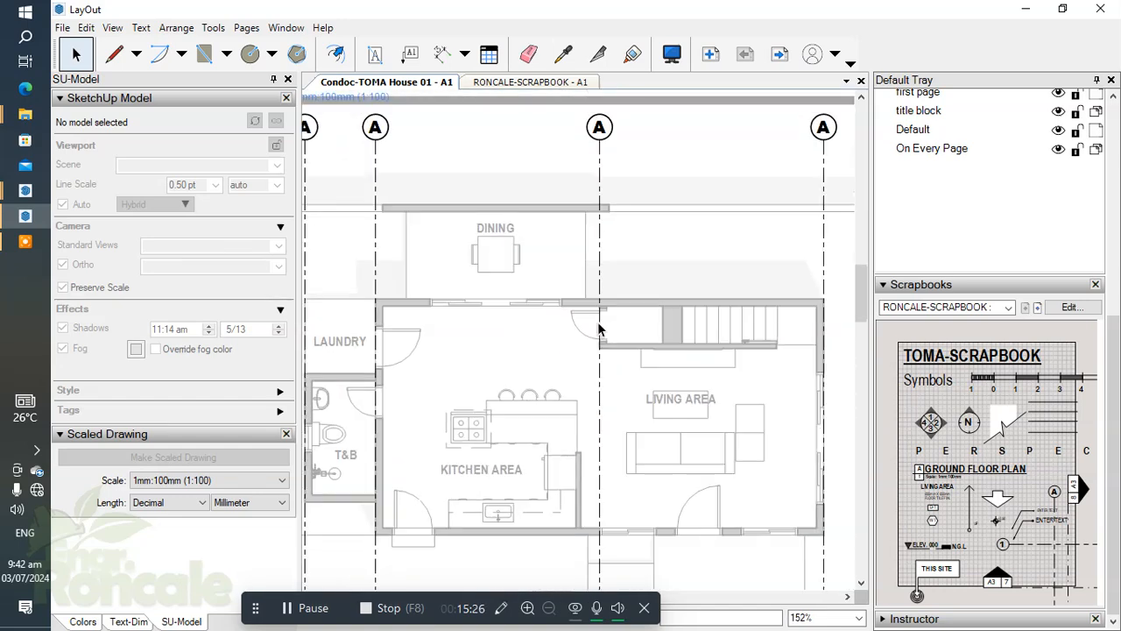
scroll(604, 280, down, 3)
middle_drag(601, 363, 521, 341)
scroll(523, 268, up, 4)
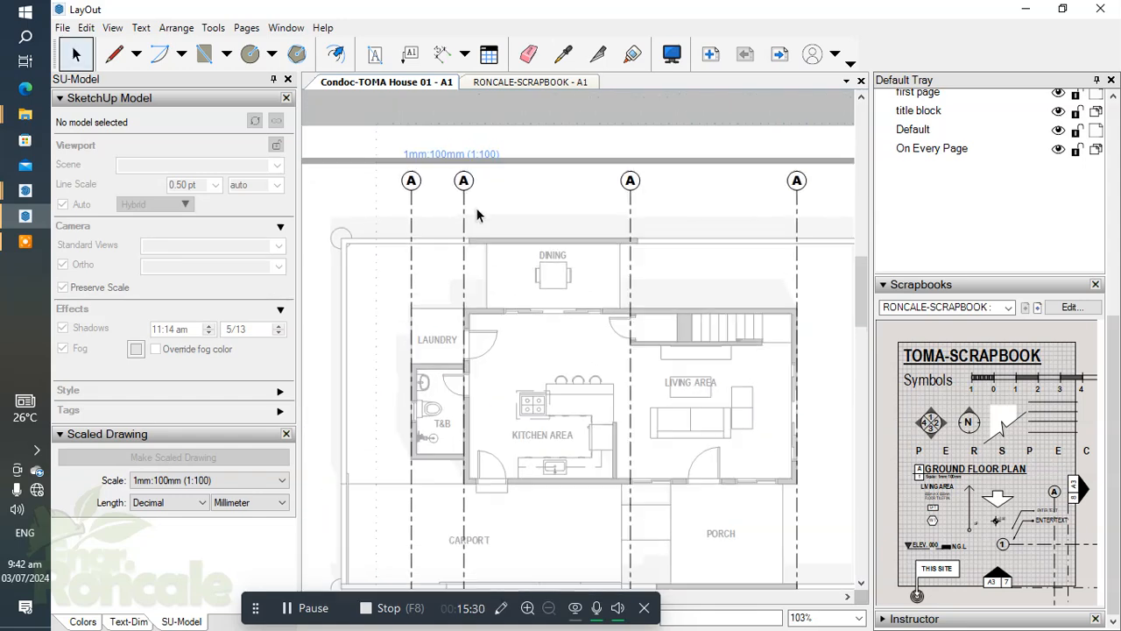
Reduce the stroke width of the vertical gridlines on the site development plan.
click(390, 220)
scroll(391, 222, up, 4)
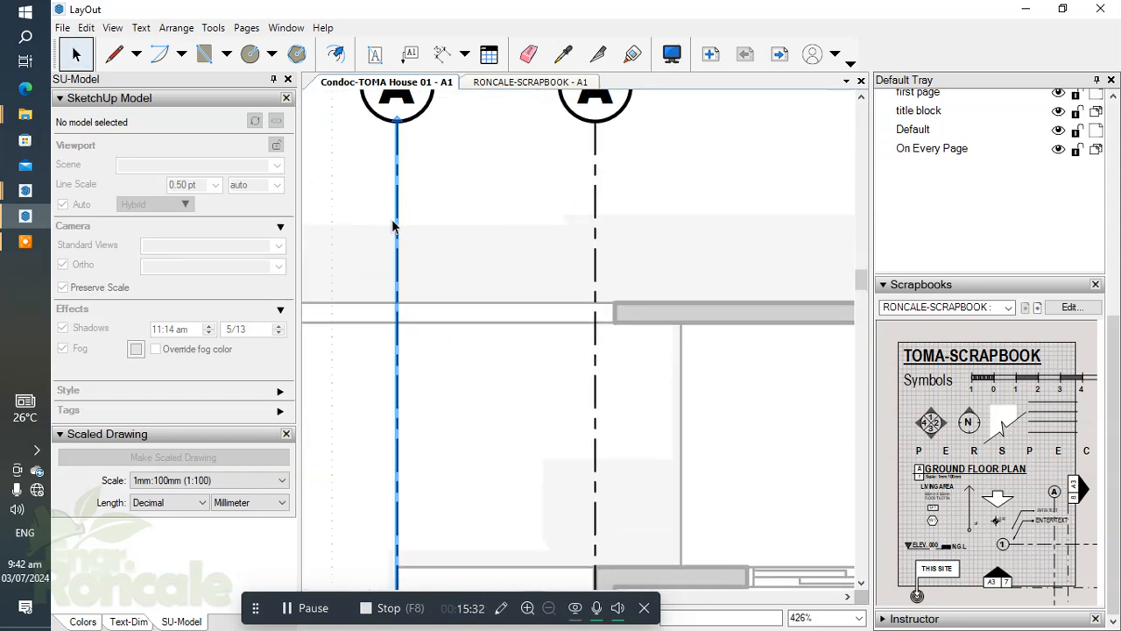
scroll(391, 225, down, 2)
click(82, 621)
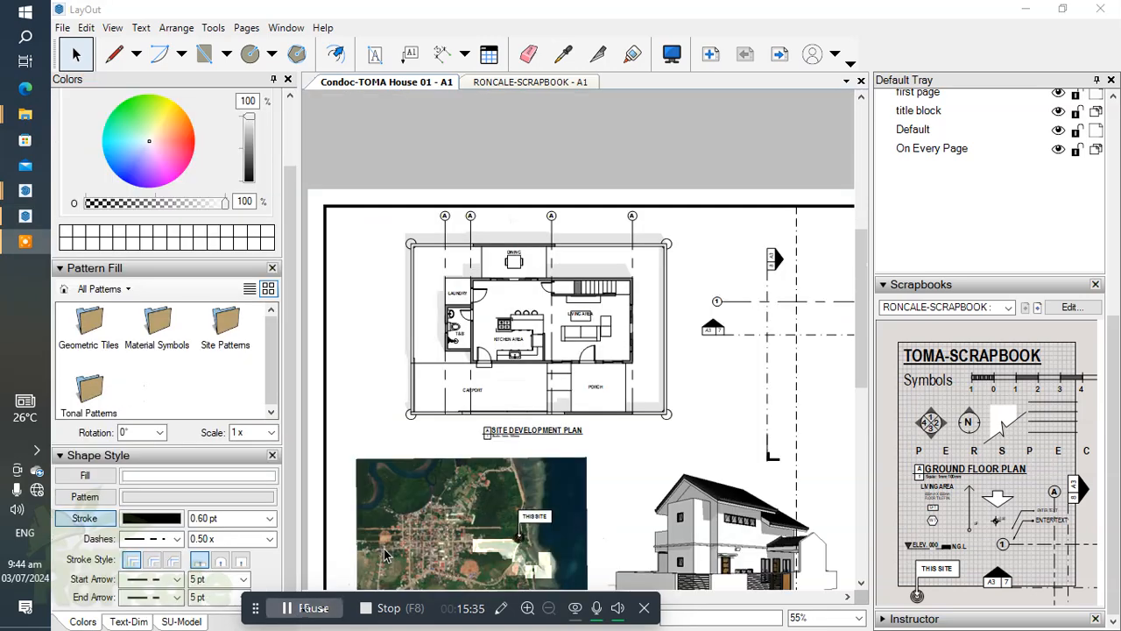
scroll(649, 326, down, 1)
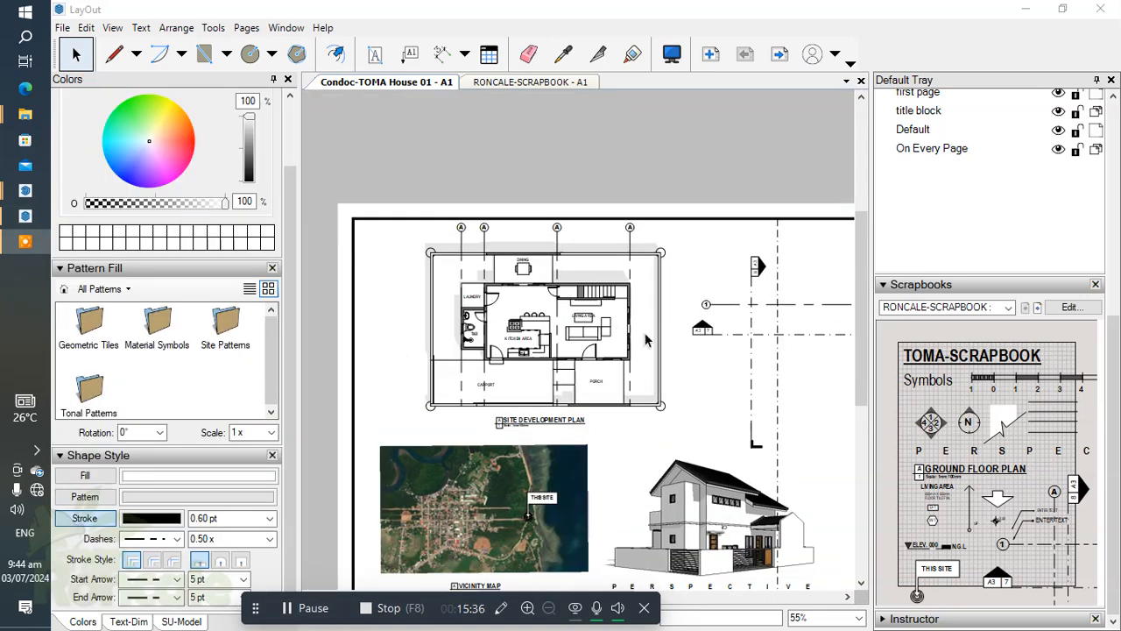
Move the horizontal gridline 1 from beside the plan onto the front wall of the house.
scroll(679, 308, up, 2)
scroll(679, 311, up, 2)
click(779, 314)
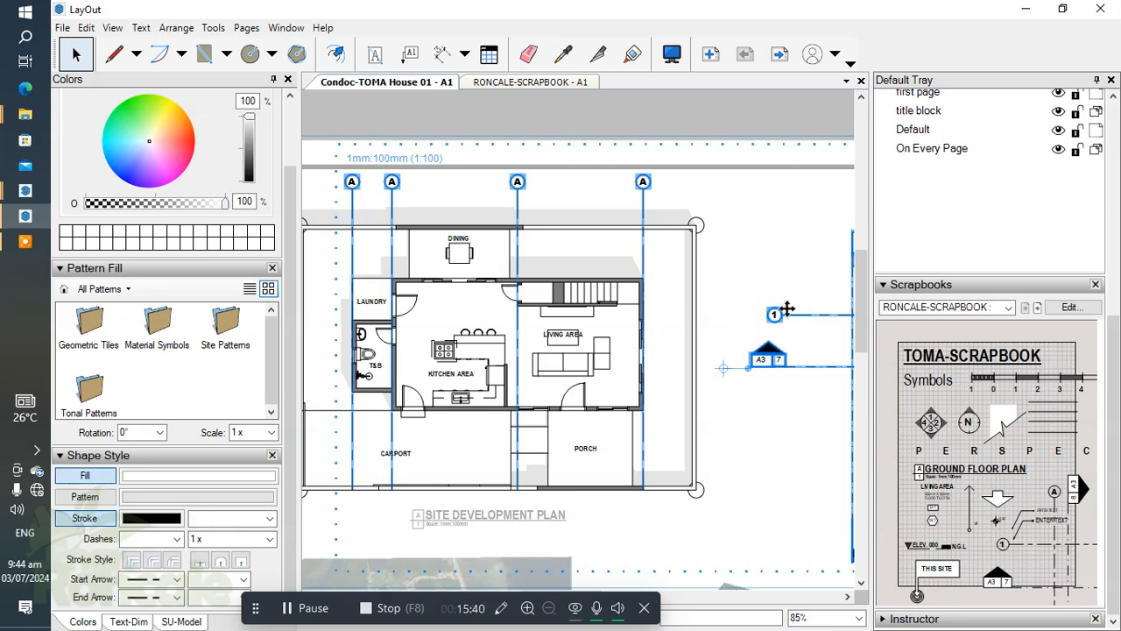
double_click(780, 313)
scroll(771, 286, down, 1)
middle_drag(770, 286, 633, 319)
scroll(796, 289, up, 2)
click(800, 313)
scroll(774, 327, down, 2)
mouse_move(850, 318)
middle_down()
mouse_move(778, 318)
mouse_move(839, 315)
middle_up()
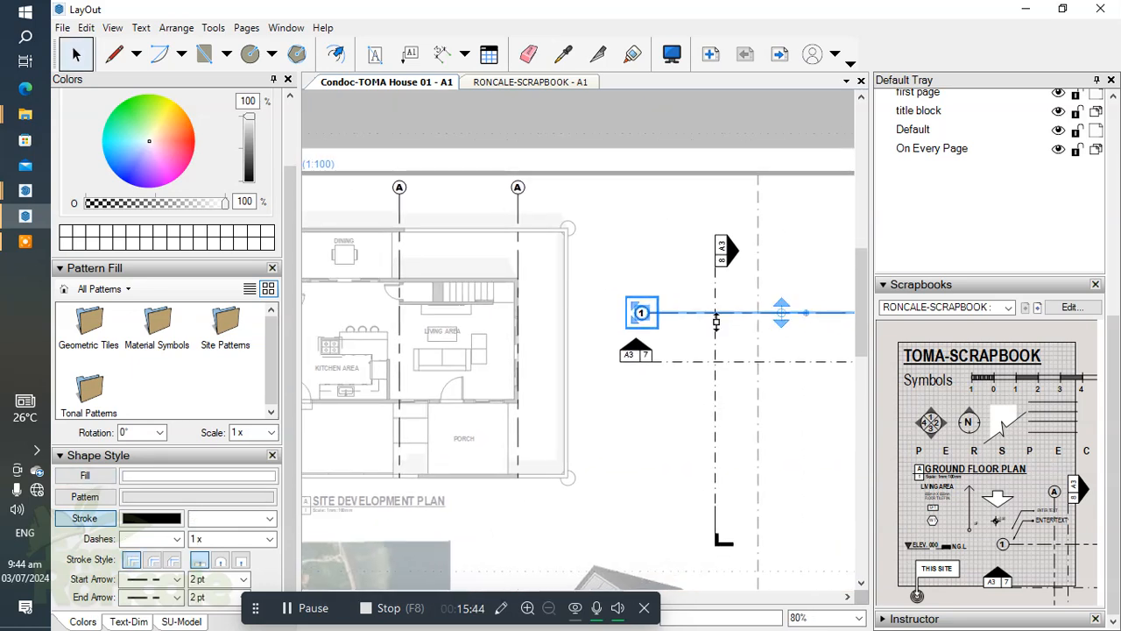
drag(701, 313, 350, 406)
middle_drag(363, 405, 759, 373)
Align gridline 1 with the outer face of the kitchen's front wall.
scroll(714, 375, up, 1)
scroll(716, 376, up, 2)
scroll(728, 376, down, 1)
middle_drag(691, 374, 548, 358)
scroll(701, 366, up, 2)
scroll(701, 365, down, 1)
middle_drag(688, 353, 597, 347)
drag(594, 349, 465, 295)
scroll(476, 301, up, 3)
scroll(703, 321, down, 1)
scroll(668, 298, up, 2)
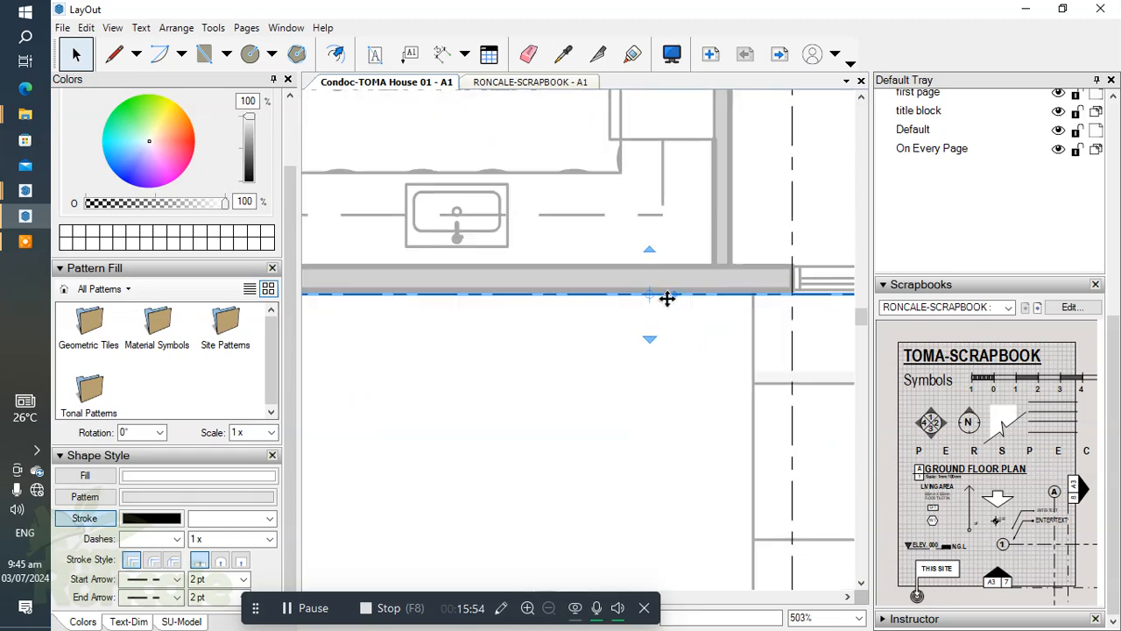
Nudge gridline 1 to the left so its bubble sits outside the lot boundary.
scroll(668, 298, up, 1)
middle_drag(351, 299, 565, 320)
drag(395, 317, 350, 318)
scroll(691, 383, down, 5)
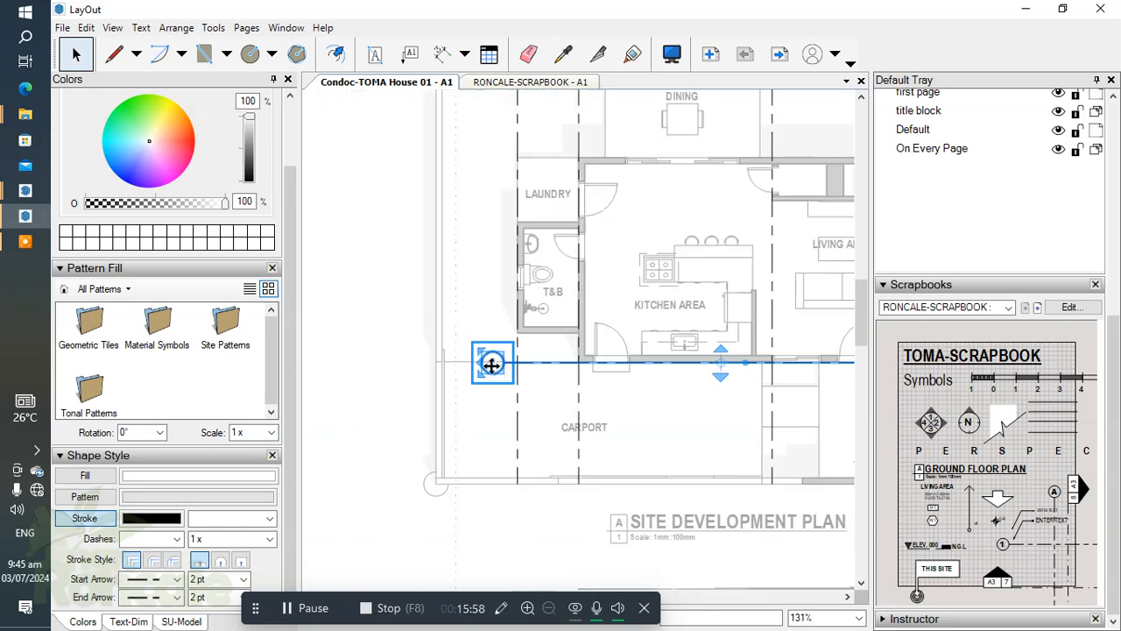
key(Left)
key(Left)
key(Left)
key(Left)
key(Left)
key(Left)
key(Left)
key(Left)
key(Left)
key(Left)
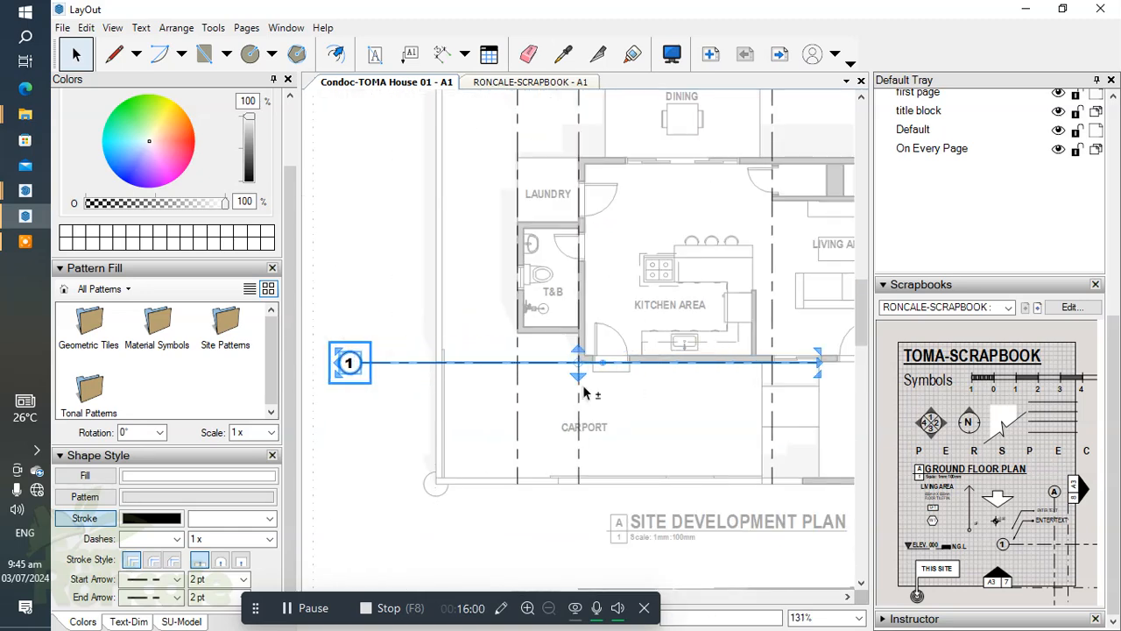
Place gridline 1's center grip on the line and snap it to the kitchen's outer front-left wall corner.
scroll(582, 379, up, 4)
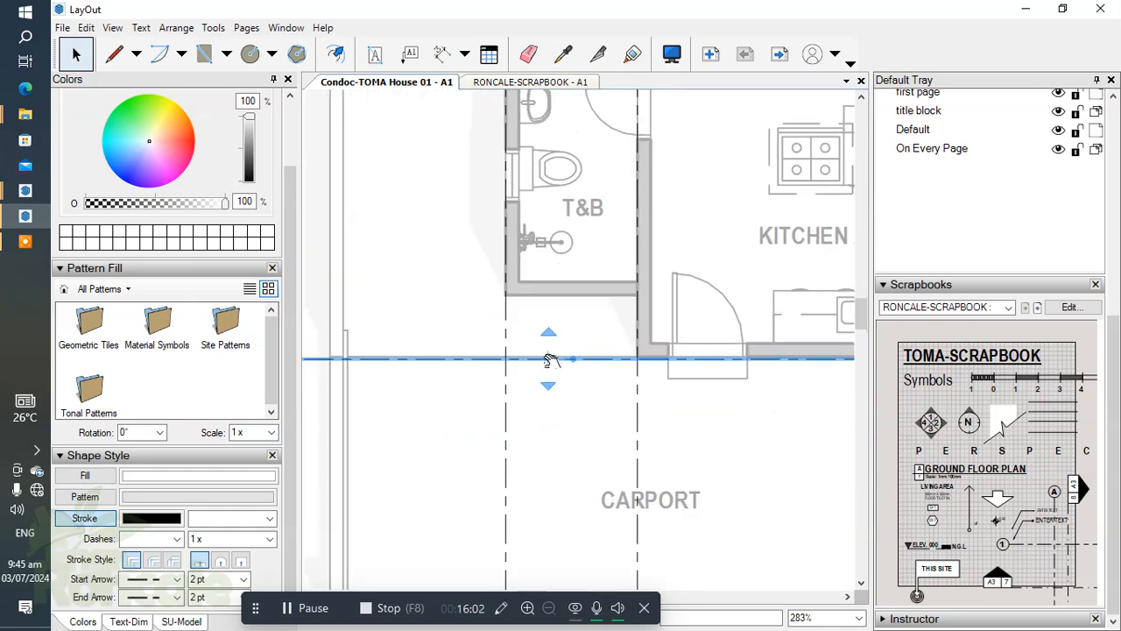
scroll(506, 387, down, 1)
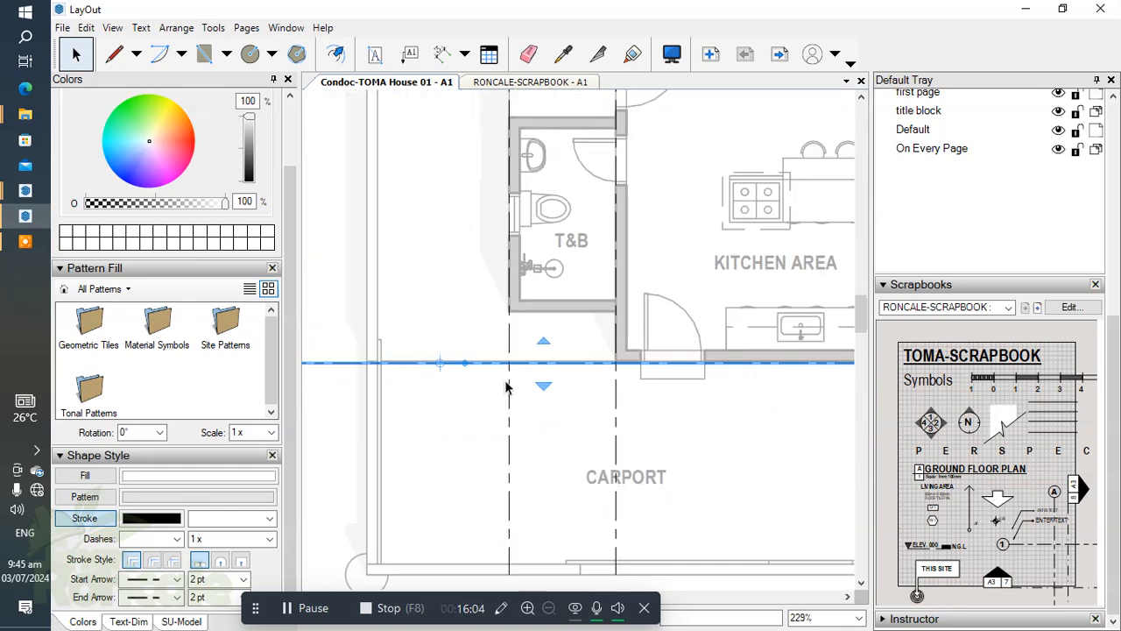
drag(335, 363, 514, 360)
scroll(588, 362, up, 10)
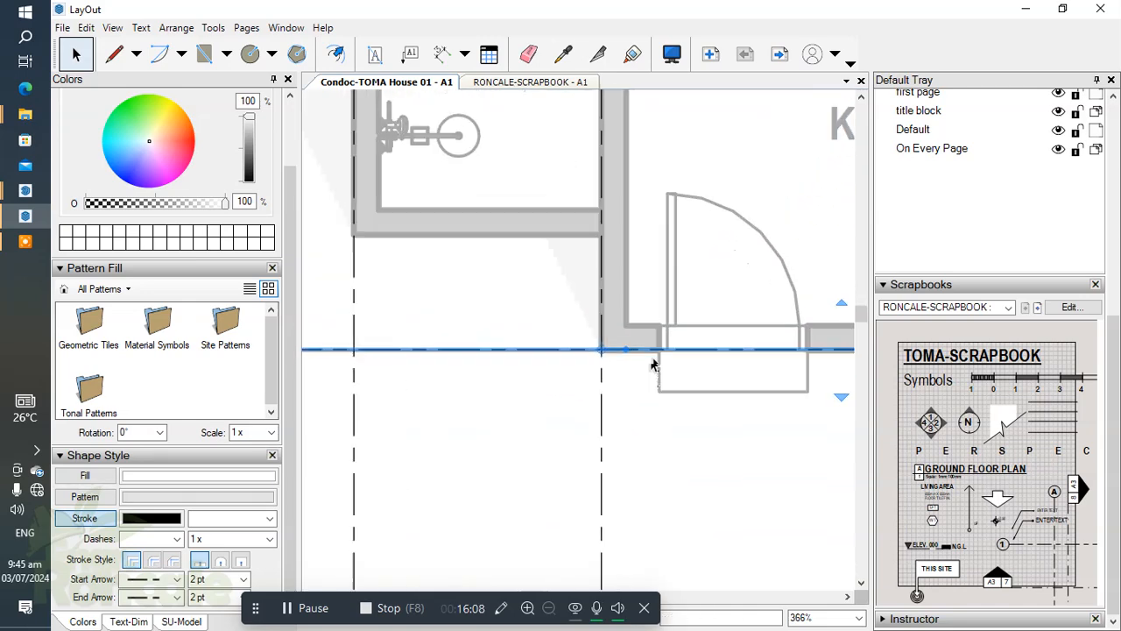
drag(441, 337, 465, 342)
scroll(619, 384, down, 10)
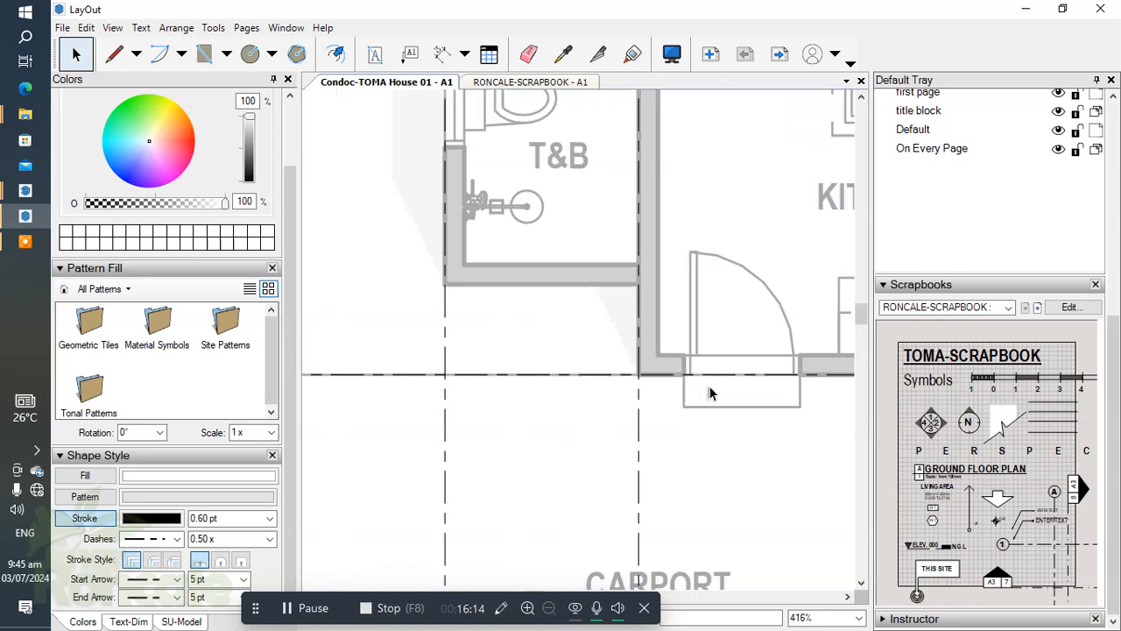
Nudge gridline 1 farther left to widen the gap between its bubble and the lot boundary.
scroll(561, 374, up, 2)
drag(577, 348, 438, 440)
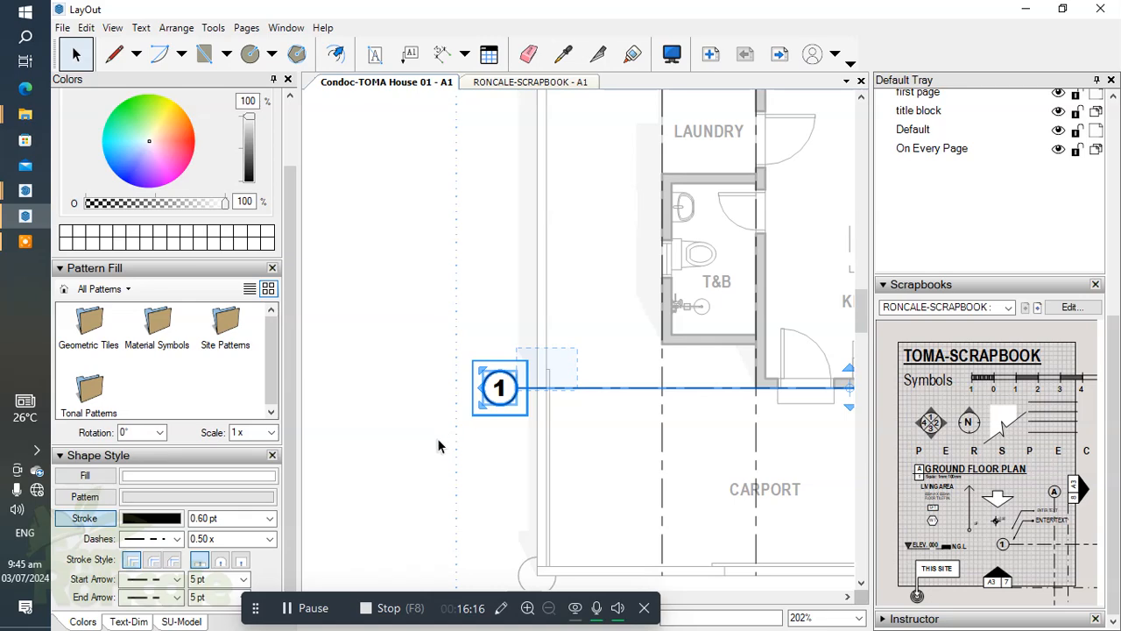
key(shift+Left)
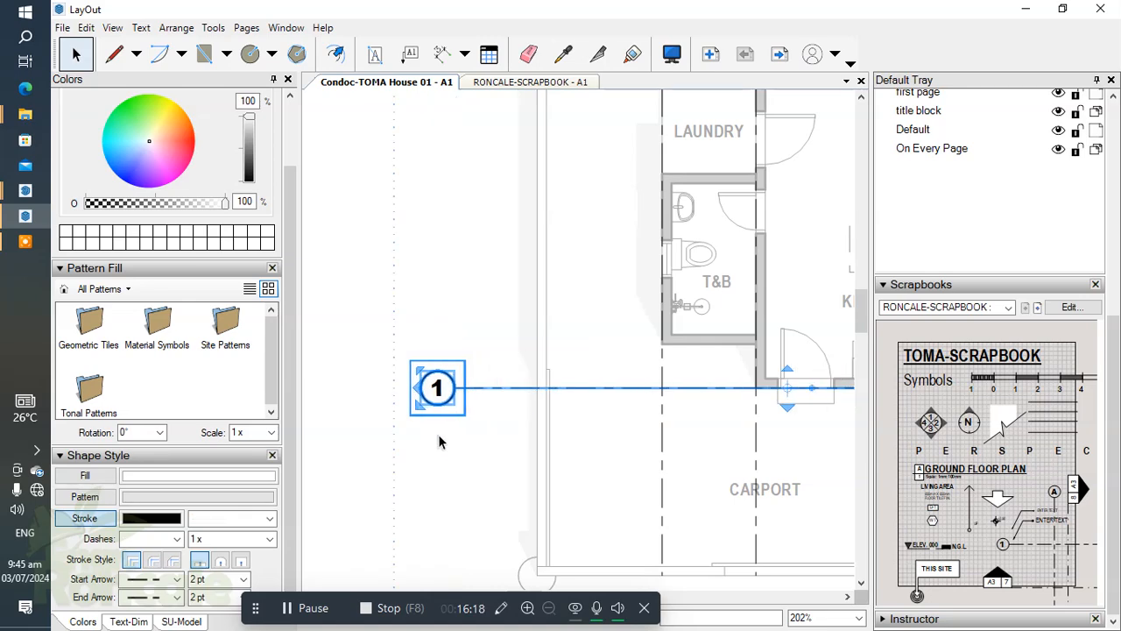
click(500, 420)
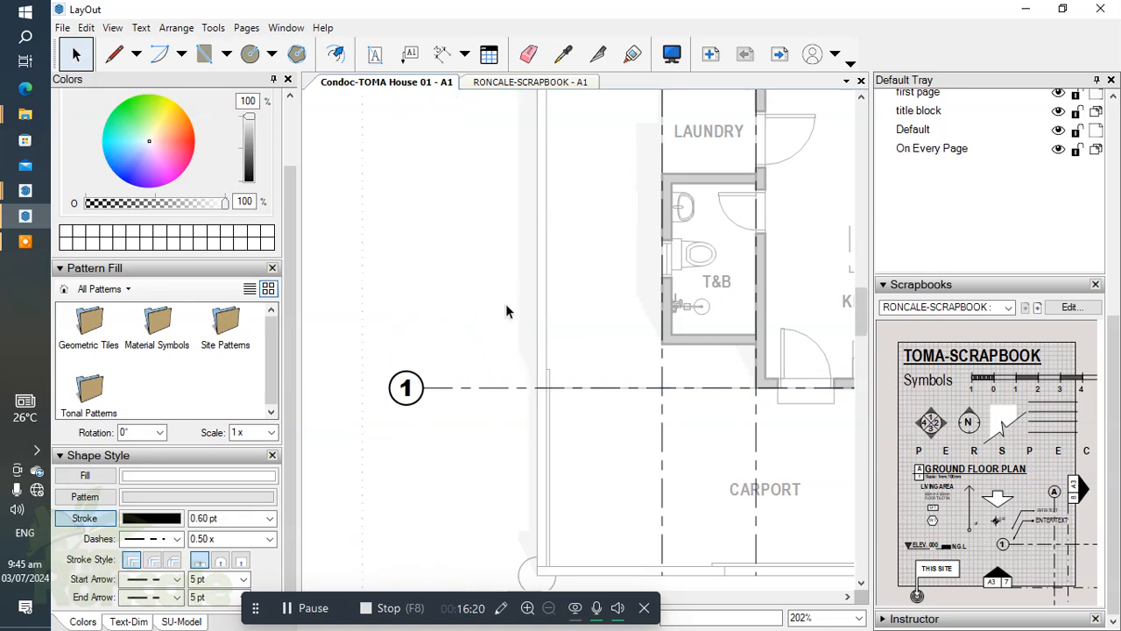
Copy gridline 1 upward 700 mm, onto the lower wall of the T&B.
scroll(550, 365, down, 4)
scroll(634, 372, up, 1)
drag(497, 361, 455, 426)
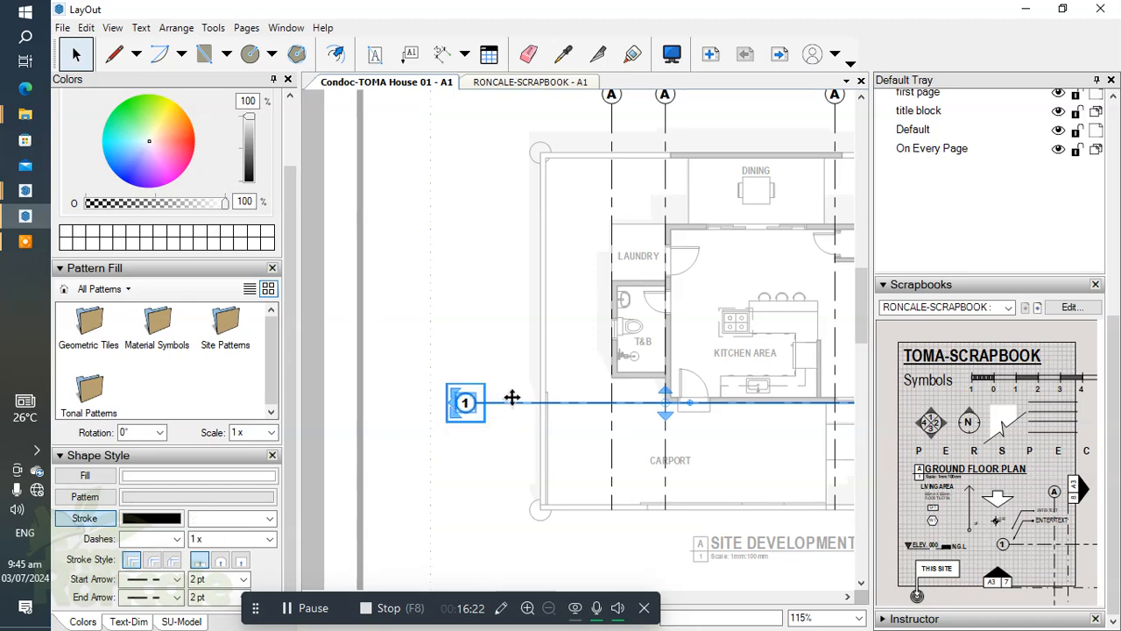
scroll(608, 411, up, 2)
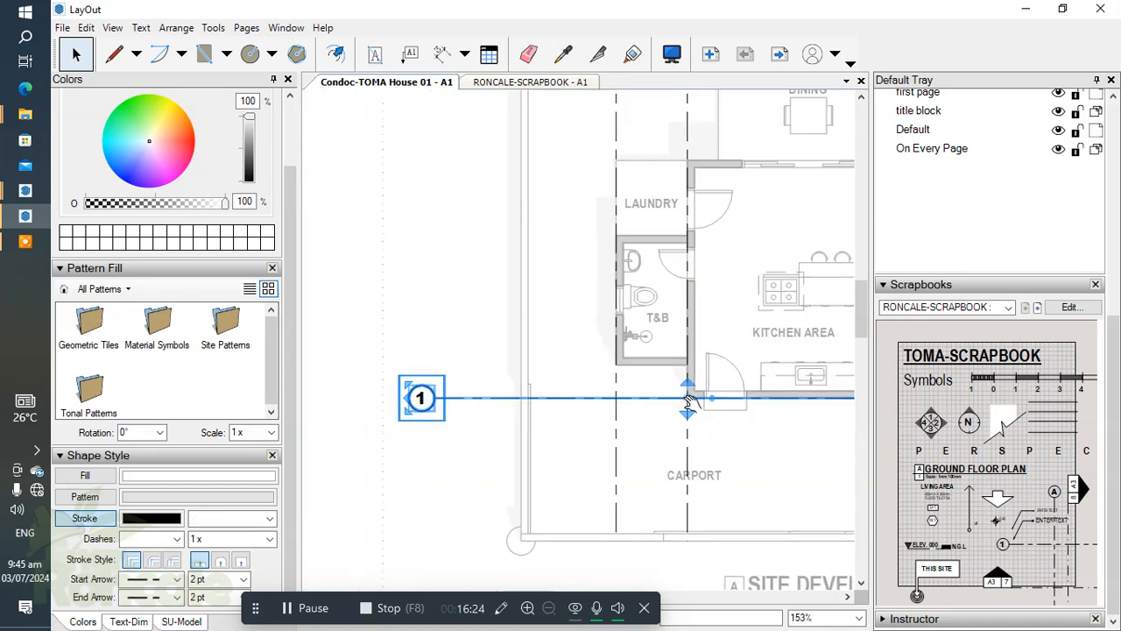
scroll(575, 399, up, 1)
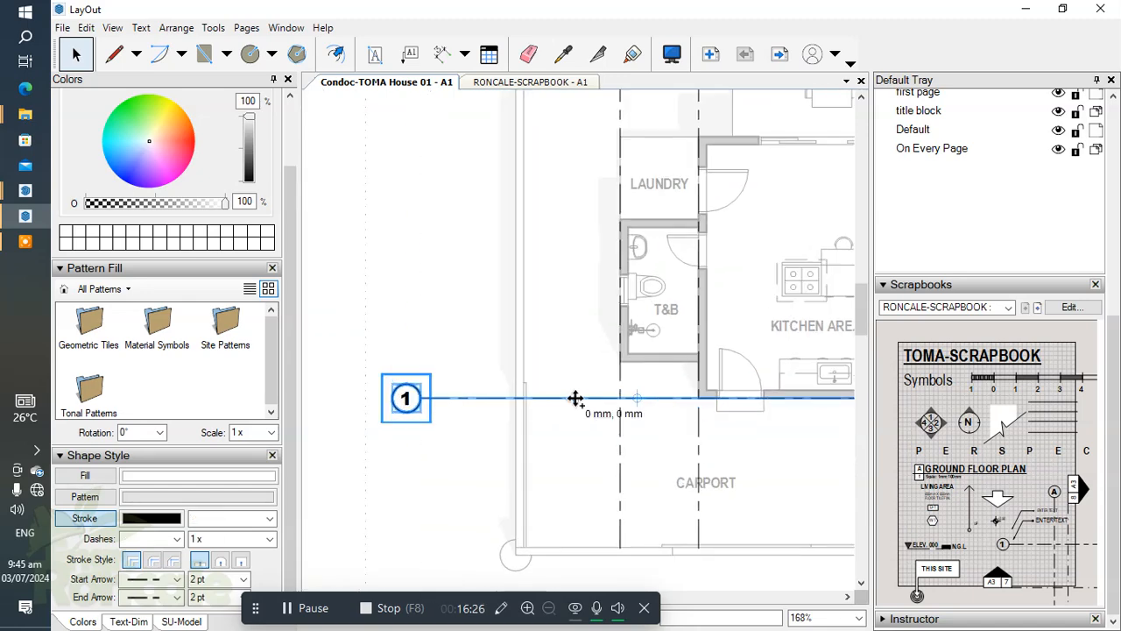
drag(576, 399, 577, 363)
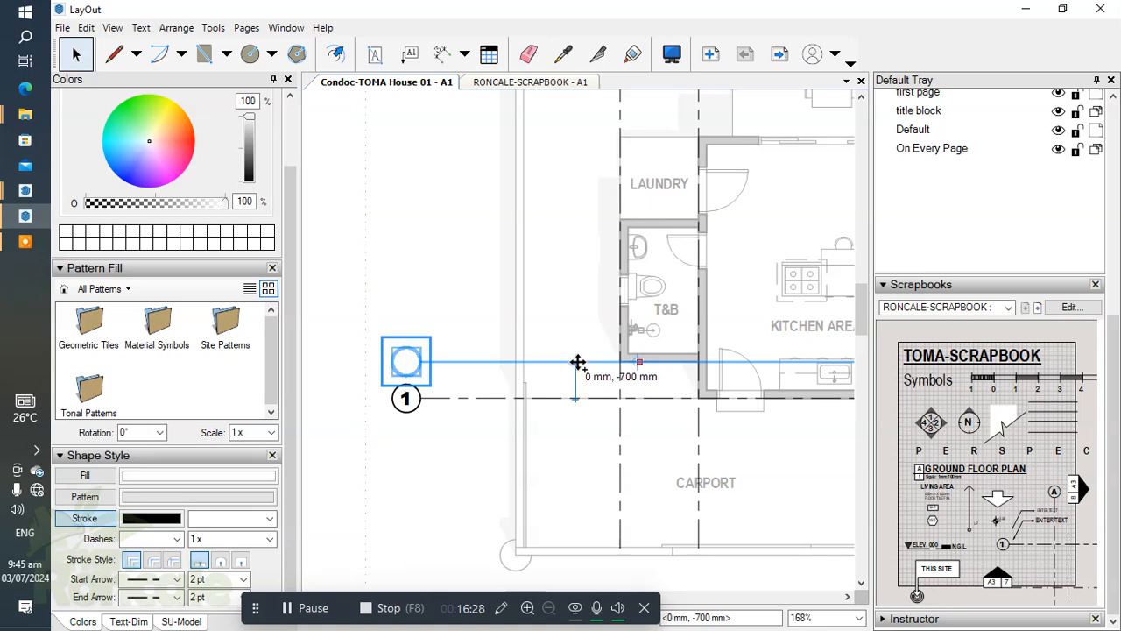
Copy the horizontal gridline onto the T&B's upper wall and again onto the rear wall of the house.
drag(577, 362, 571, 219)
scroll(596, 251, down, 1)
middle_drag(595, 250, 629, 384)
ctrl+drag(583, 353, 589, 282)
click(509, 229)
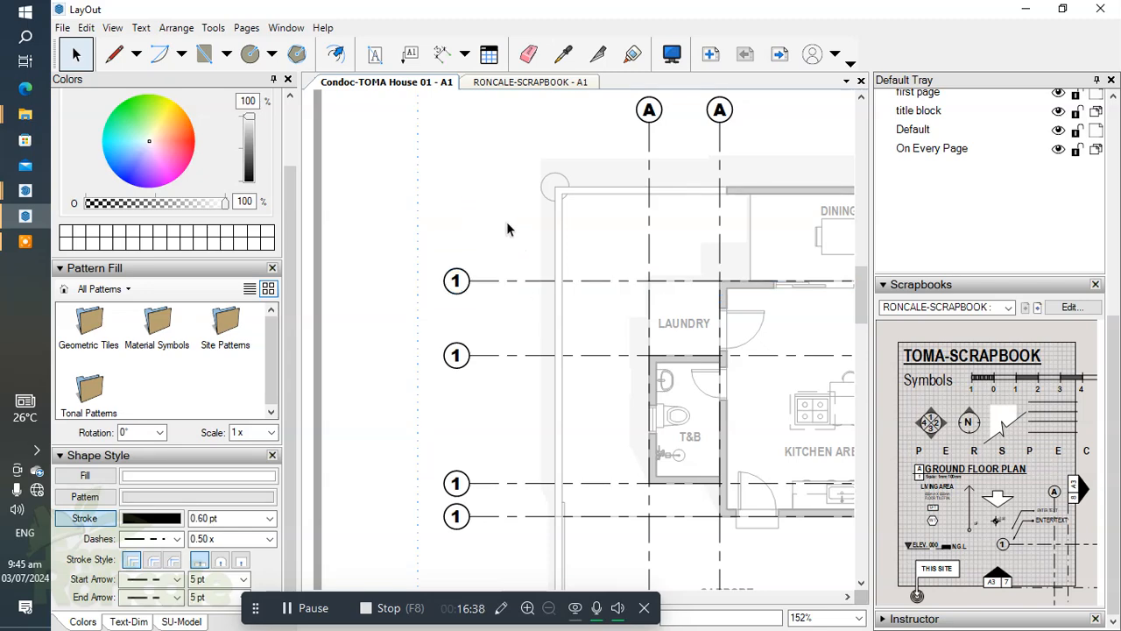
Select the four horizontal gridlines' lines and stretch their right ends to the outer right wall of the living area.
scroll(510, 230, down, 4)
middle_drag(613, 342, 507, 311)
scroll(755, 227, up, 2)
scroll(643, 226, down, 1)
drag(647, 209, 613, 411)
scroll(624, 292, up, 2)
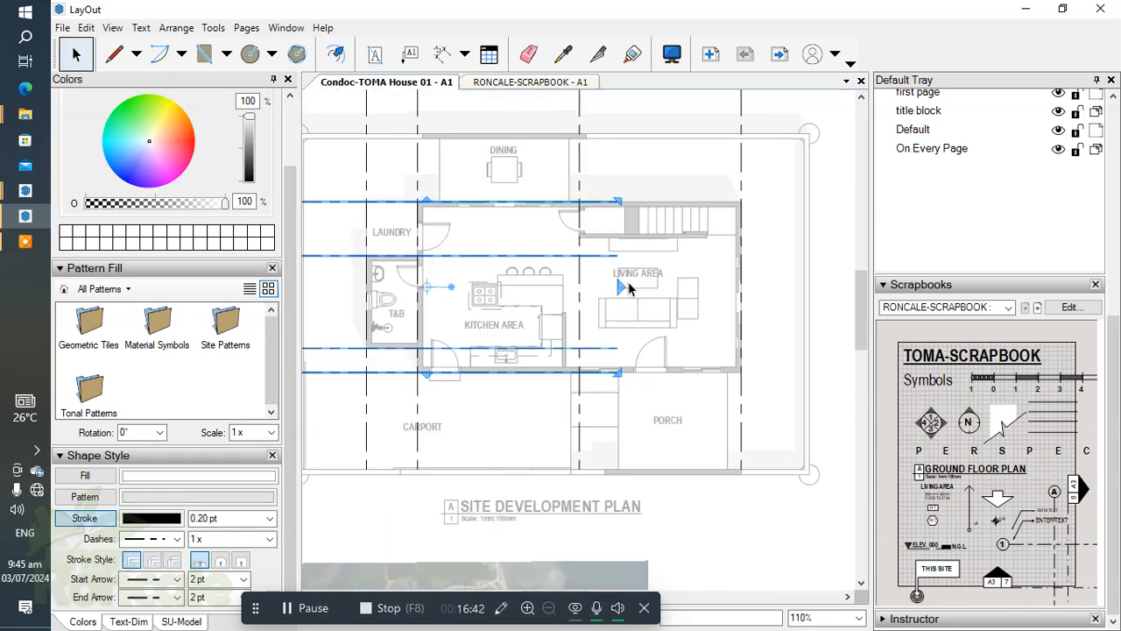
drag(619, 284, 741, 222)
Shorten the lower ends of the vertical gridlines to the horizontal gridline along the front wall.
scroll(713, 206, down, 3)
drag(746, 324, 521, 346)
scroll(638, 353, up, 1)
drag(623, 361, 621, 289)
click(615, 318)
Change the bubble number of the horizontal gridline on the T&B's lower wall to 2.
scroll(593, 315, down, 5)
scroll(482, 295, up, 5)
scroll(482, 295, down, 5)
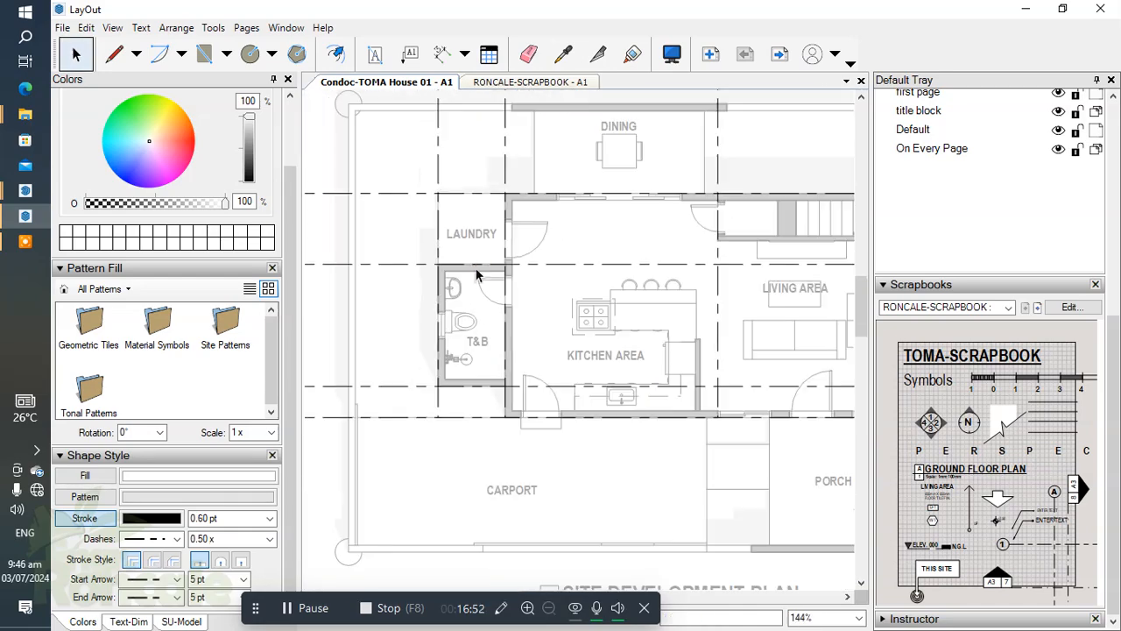
scroll(491, 361, up, 2)
scroll(458, 371, up, 5)
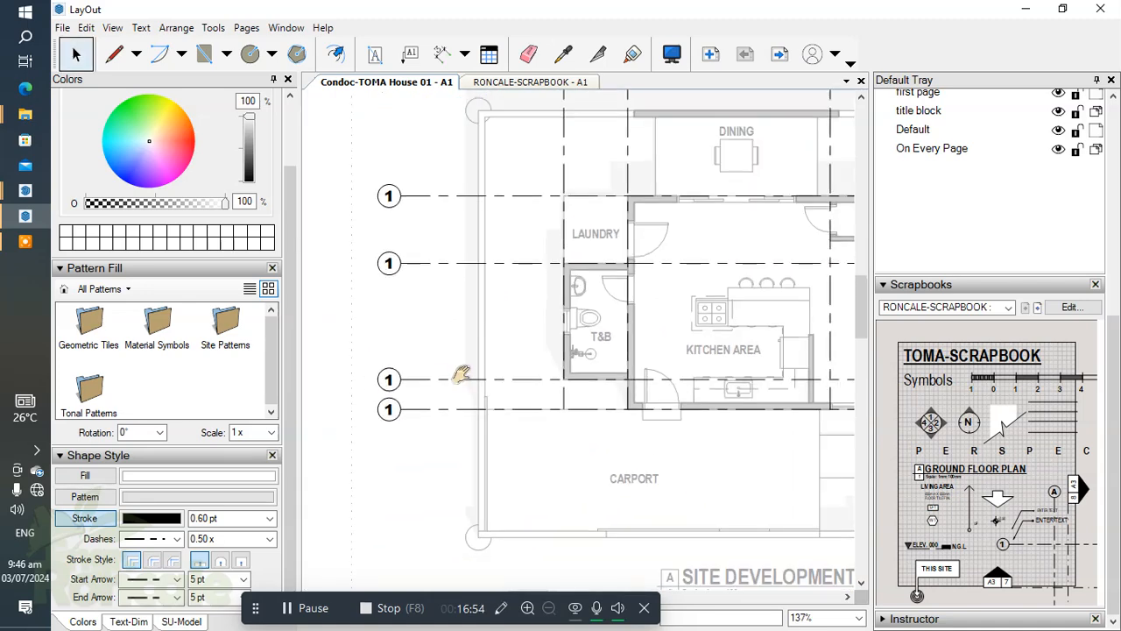
click(492, 340)
double_click(492, 341)
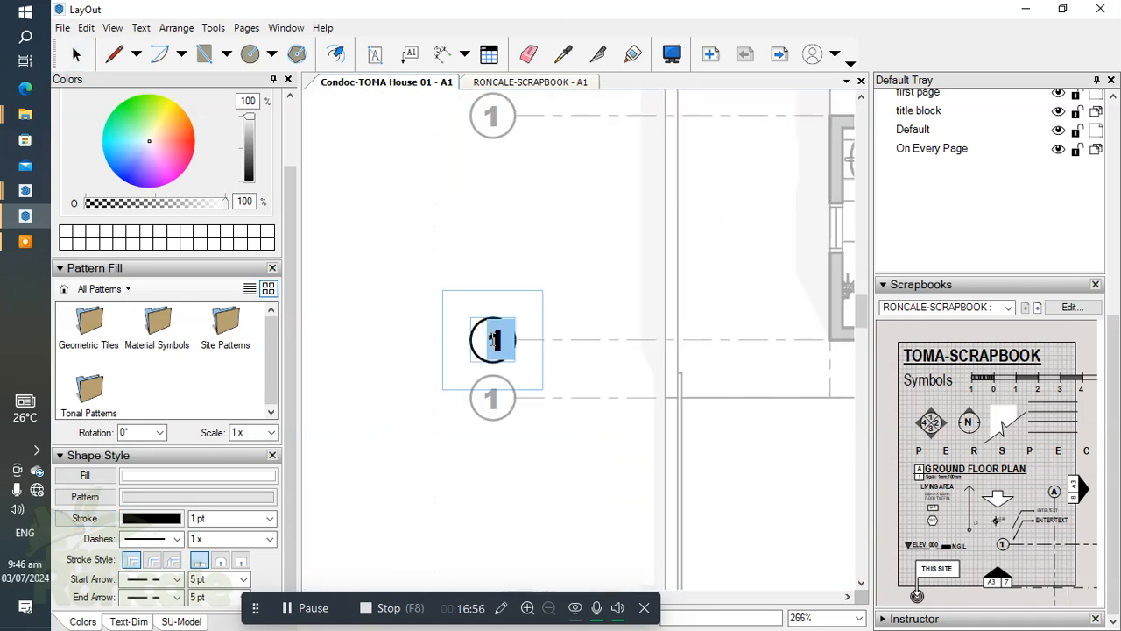
text(2)
click(554, 288)
Change the bubble number of the horizontal gridline on the T&B's upper wall to 3.
scroll(543, 298, down, 1)
middle_drag(535, 323, 541, 464)
scroll(513, 280, up, 2)
click(508, 277)
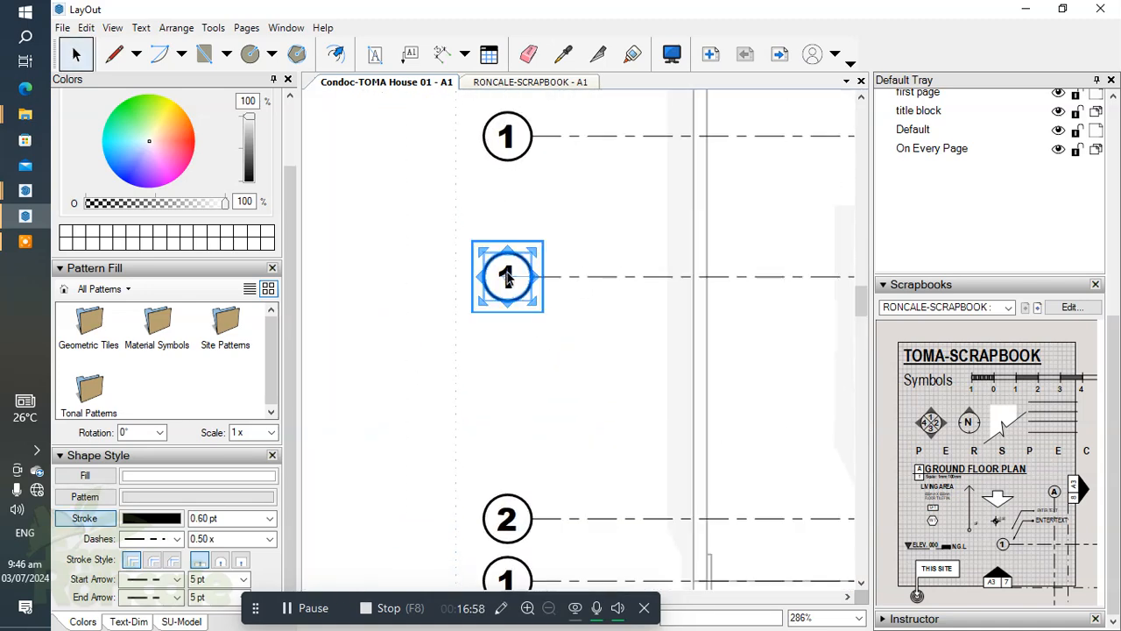
double_click(509, 274)
text(3)
click(602, 299)
Change the bubble number of the horizontal gridline on the house's rear wall to 4.
scroll(602, 299, down, 1)
middle_drag(602, 299, 623, 399)
click(540, 256)
double_click(540, 255)
text(4)
click(631, 221)
Change the bubble letter of the second vertical gridline, between the laundry and the kitchen, to B.
scroll(632, 223, down, 4)
middle_drag(634, 224, 456, 408)
middle_drag(676, 239, 505, 261)
scroll(505, 261, up, 2)
click(501, 259)
double_click(501, 260)
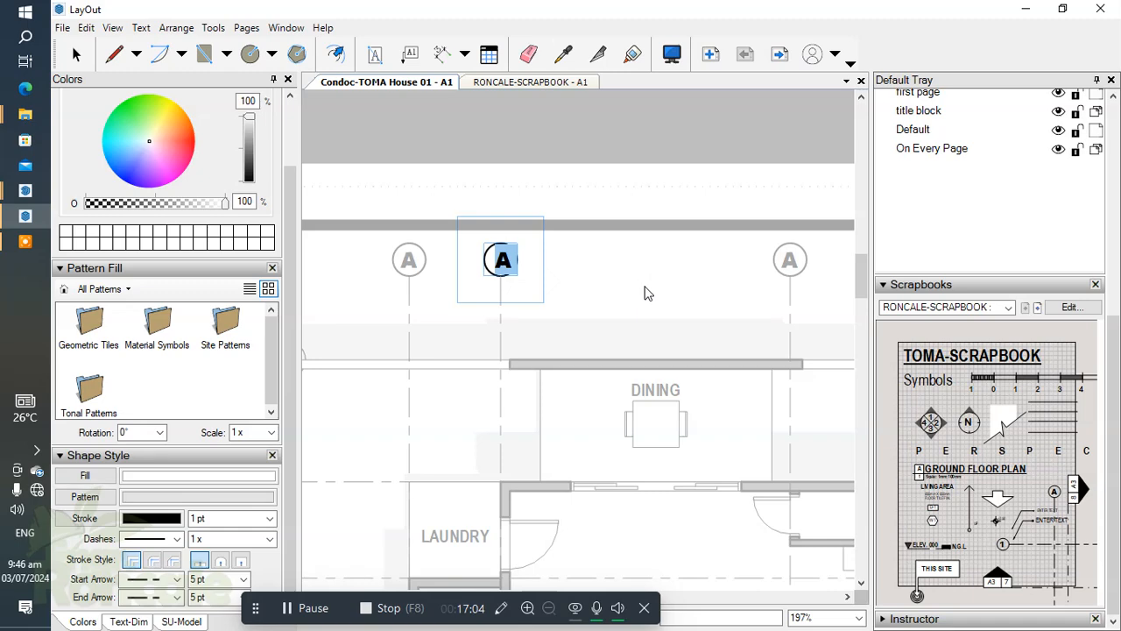
text(B)
click(685, 302)
scroll(685, 302, down, 1)
middle_drag(685, 302, 478, 291)
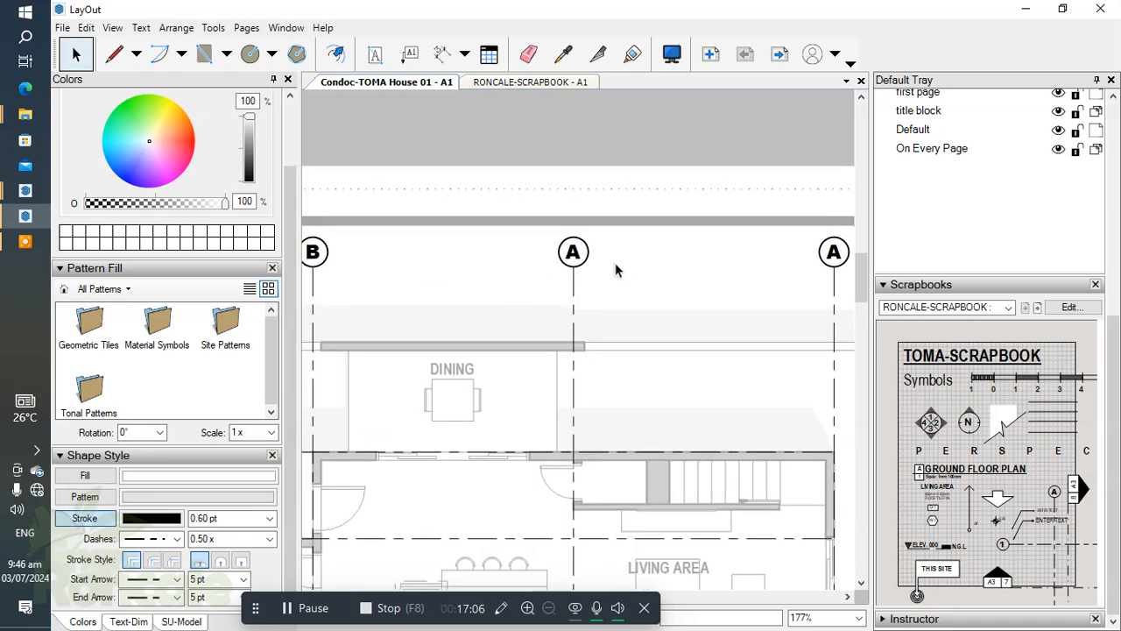
click(574, 254)
double_click(575, 253)
text(B)
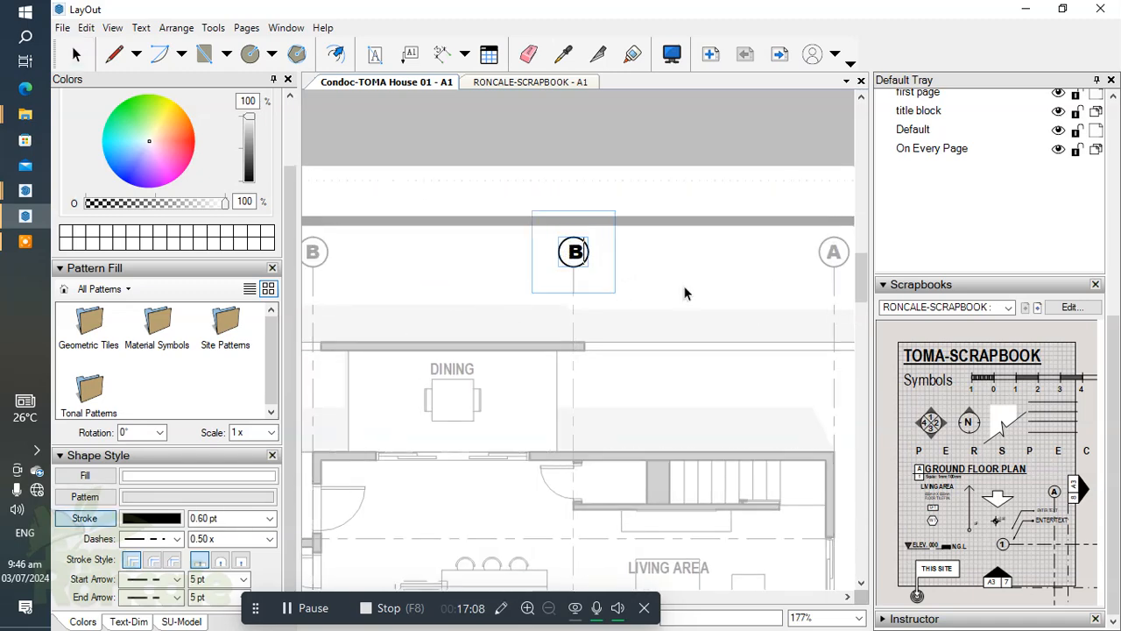
click(708, 282)
Change the bubble letter of the third vertical gridline, beside the stairs, to C.
double_click(570, 251)
double_click(573, 252)
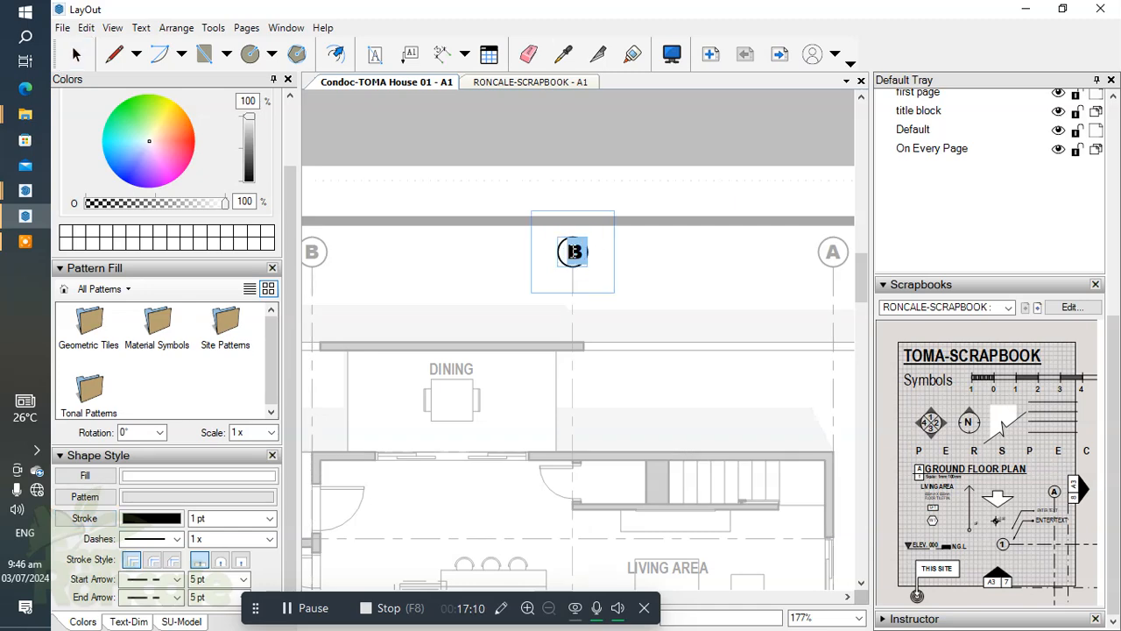
text(C)
Change the bubble letter of the last vertical gridline, on the living area's outer wall, to D.
scroll(701, 278, right, 3)
scroll(708, 253, up, 2)
click(708, 253)
double_click(708, 253)
click(579, 290)
double_click(711, 257)
double_click(710, 255)
text(D)
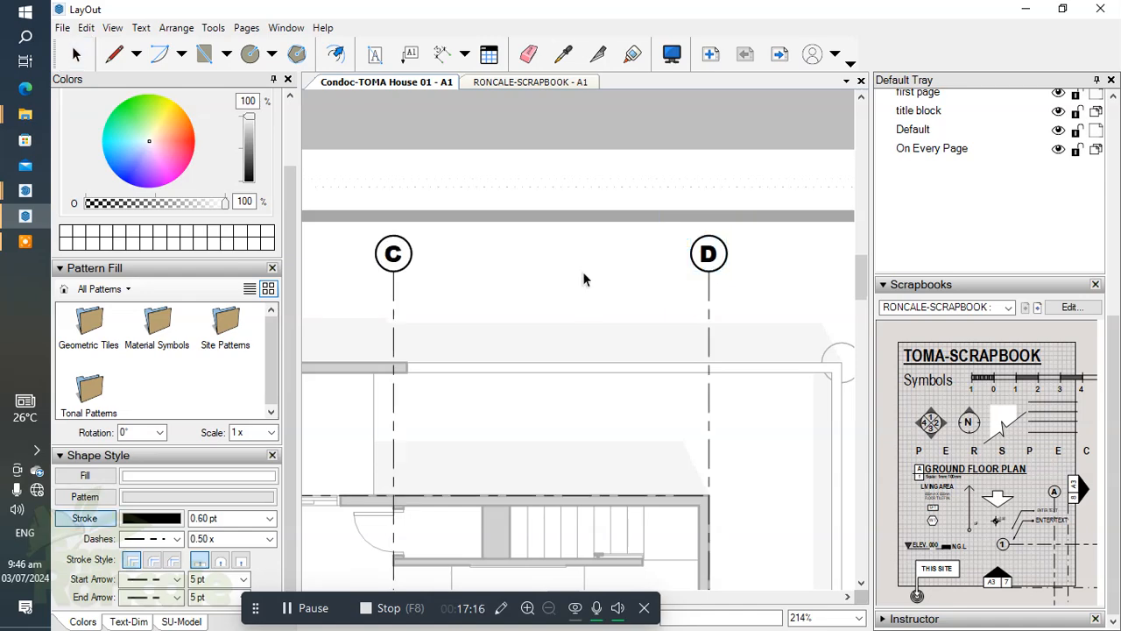
key(Escape)
Delete the spare section markers and their cutting lines beside the site development plan.
scroll(664, 225, down, 8)
scroll(684, 308, up, 3)
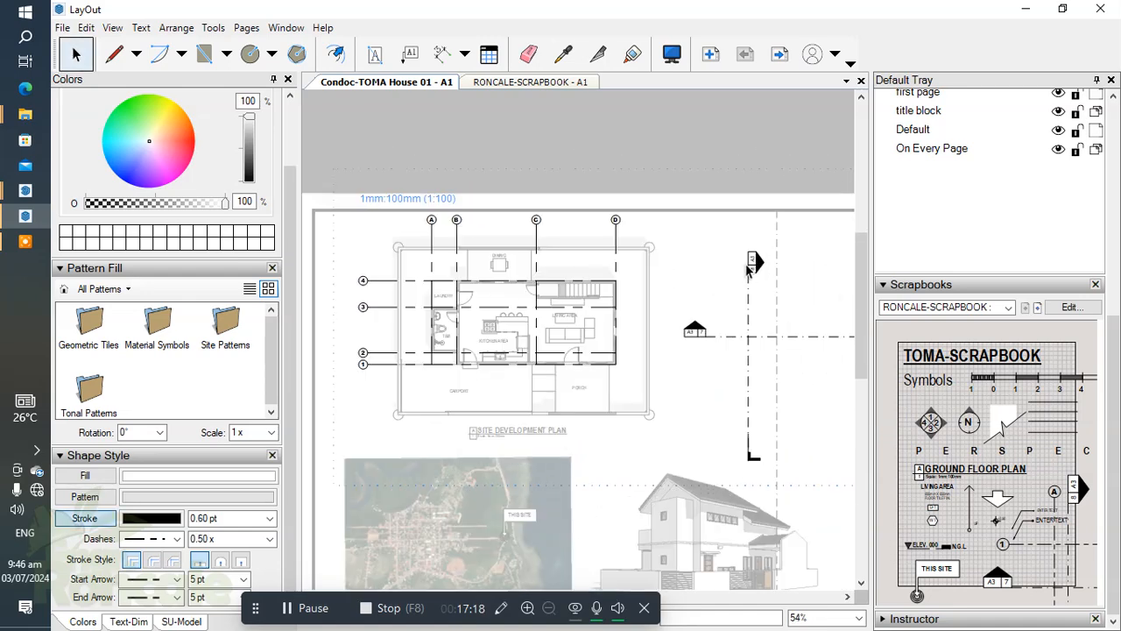
scroll(751, 299, up, 1)
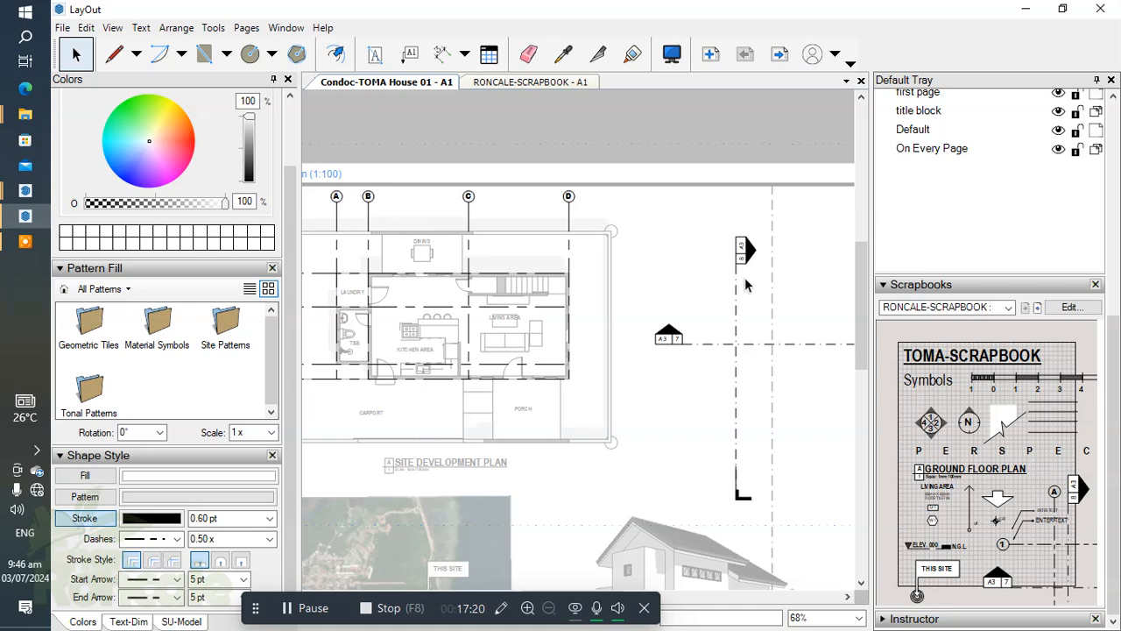
scroll(741, 272, down, 1)
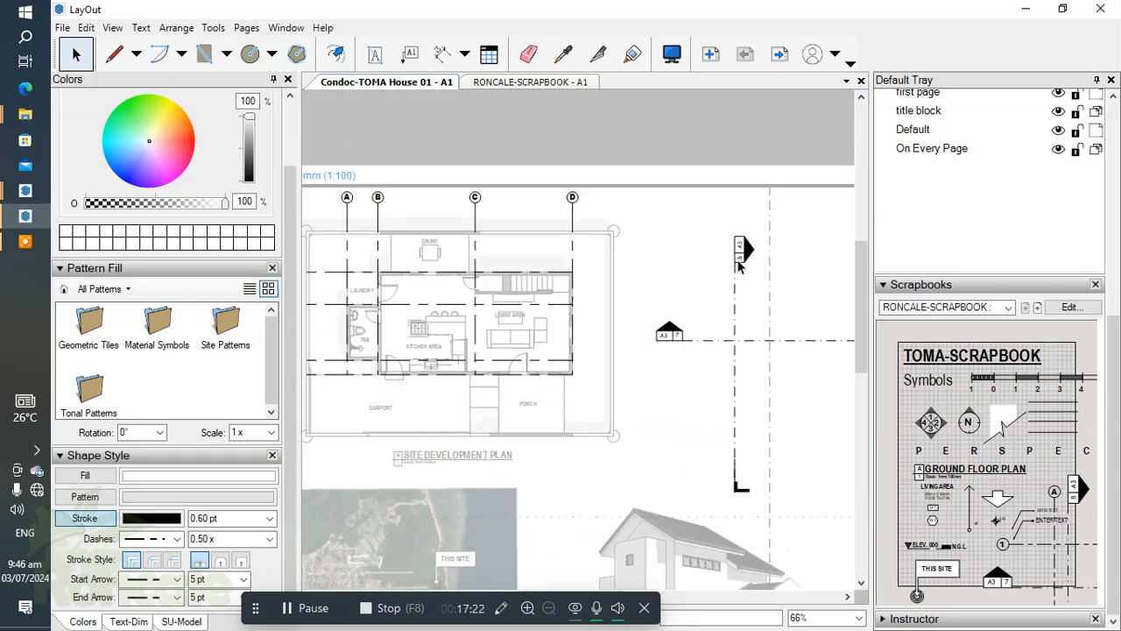
click(742, 268)
scroll(734, 259, down, 3)
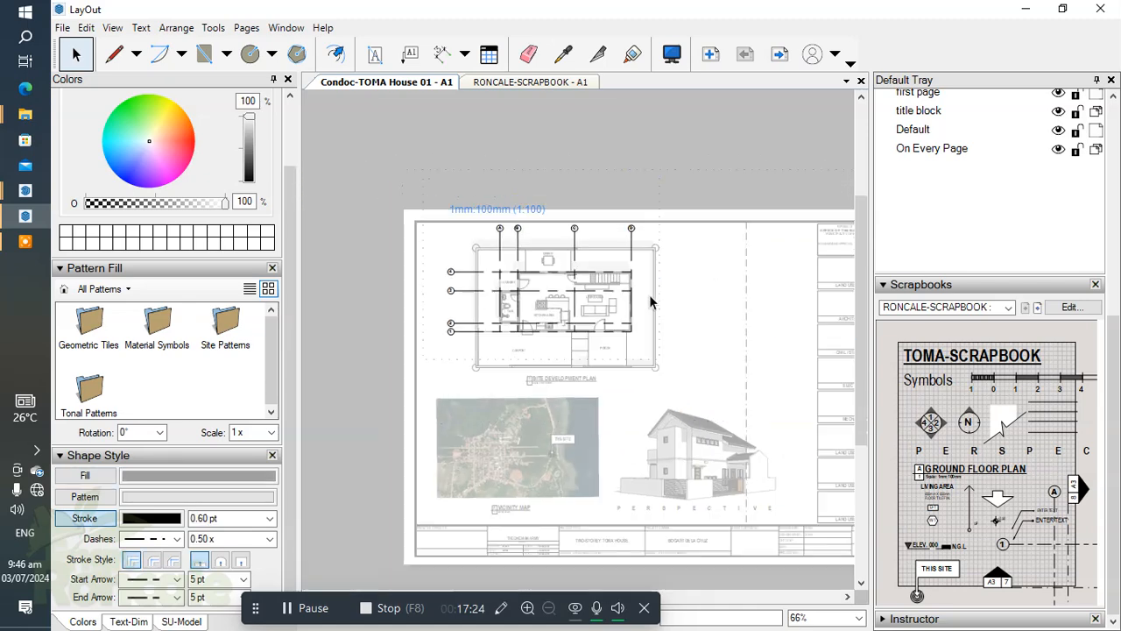
Check the lettered and numbered gridlines against the walls and labels across the site development plan.
scroll(603, 296, up, 5)
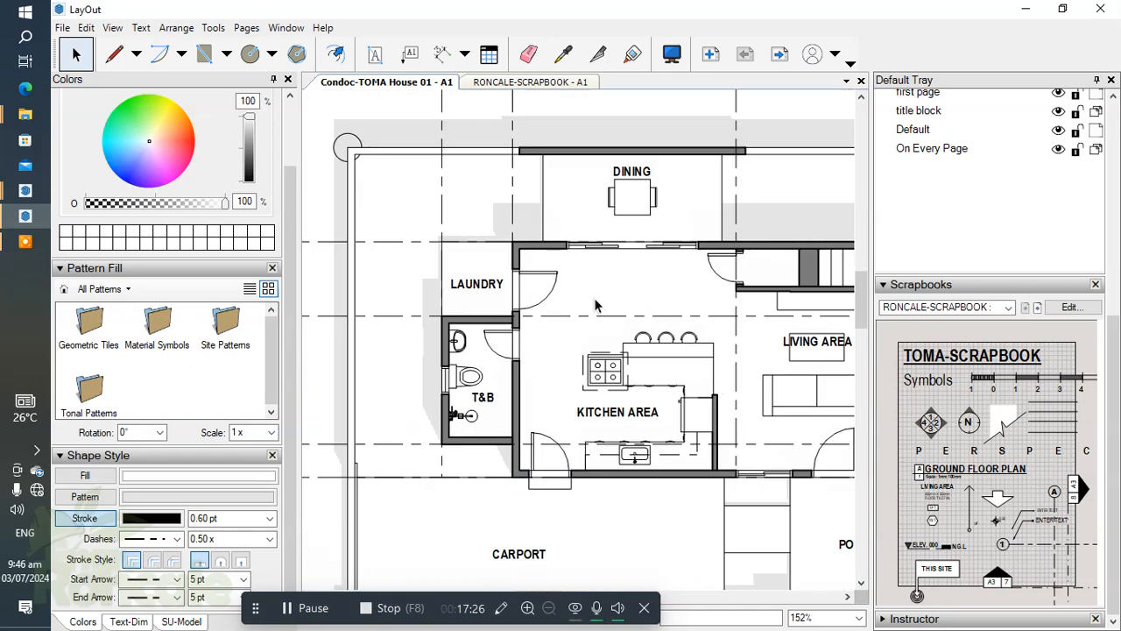
scroll(588, 421, down, 2)
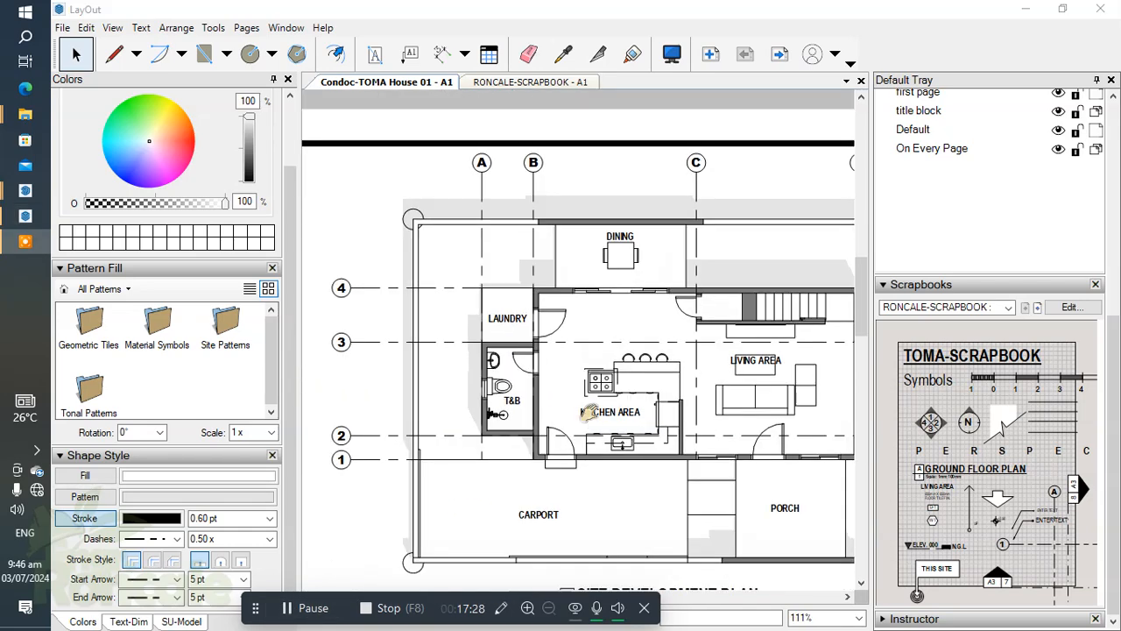
scroll(692, 336, up, 3)
scroll(706, 333, up, 2)
key(ctrl+a)
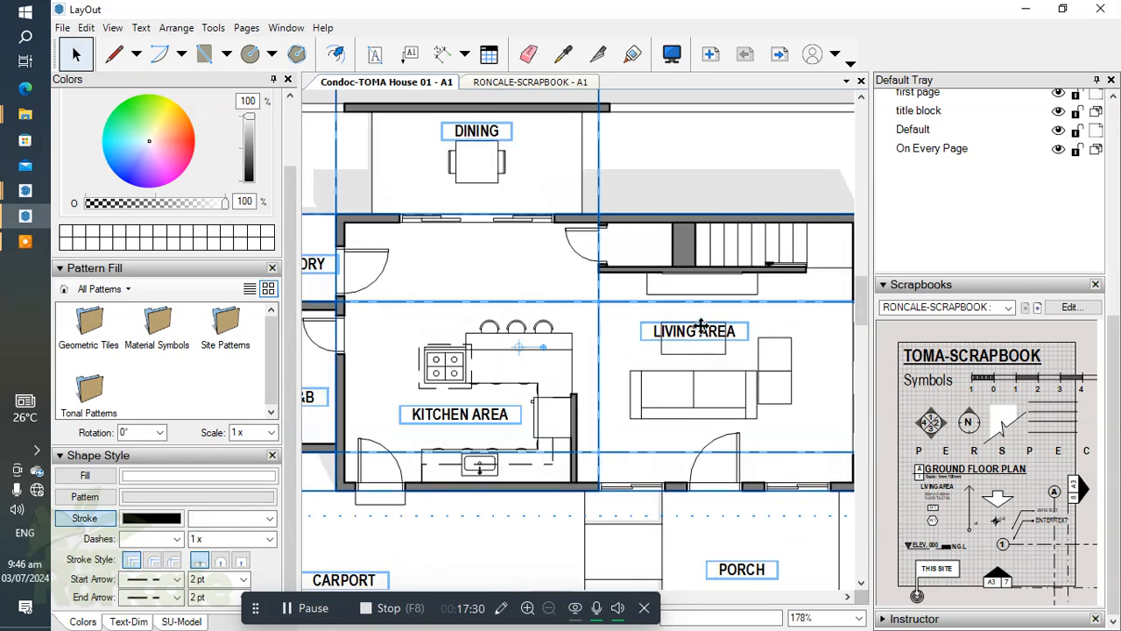
scroll(702, 328, down, 3)
middle_drag(724, 480, 760, 472)
middle_drag(572, 452, 611, 435)
scroll(555, 447, down, 5)
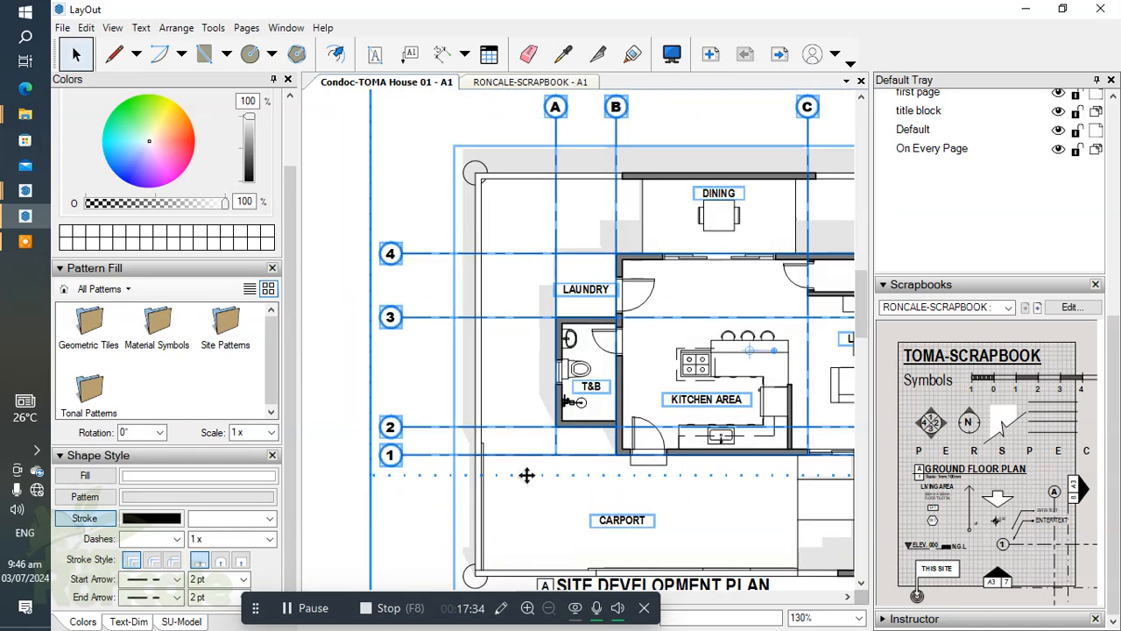
key(ctrl+shift+a)
scroll(578, 448, up, 3)
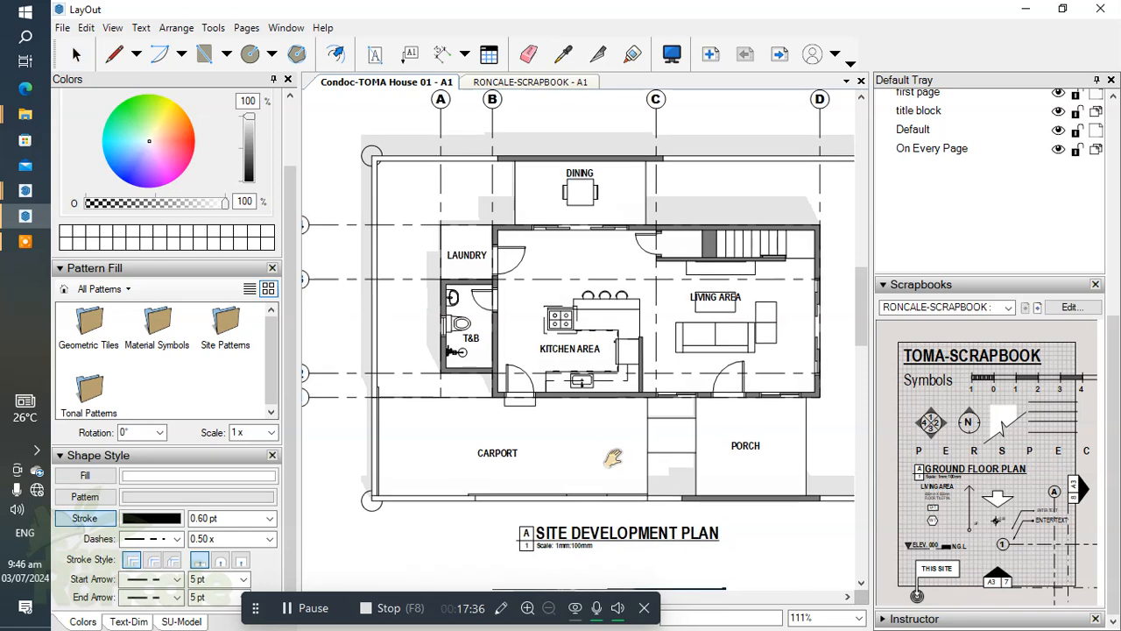
Advance the TOMA scrapbook two pages to the page with hatch patterns.
click(1036, 309)
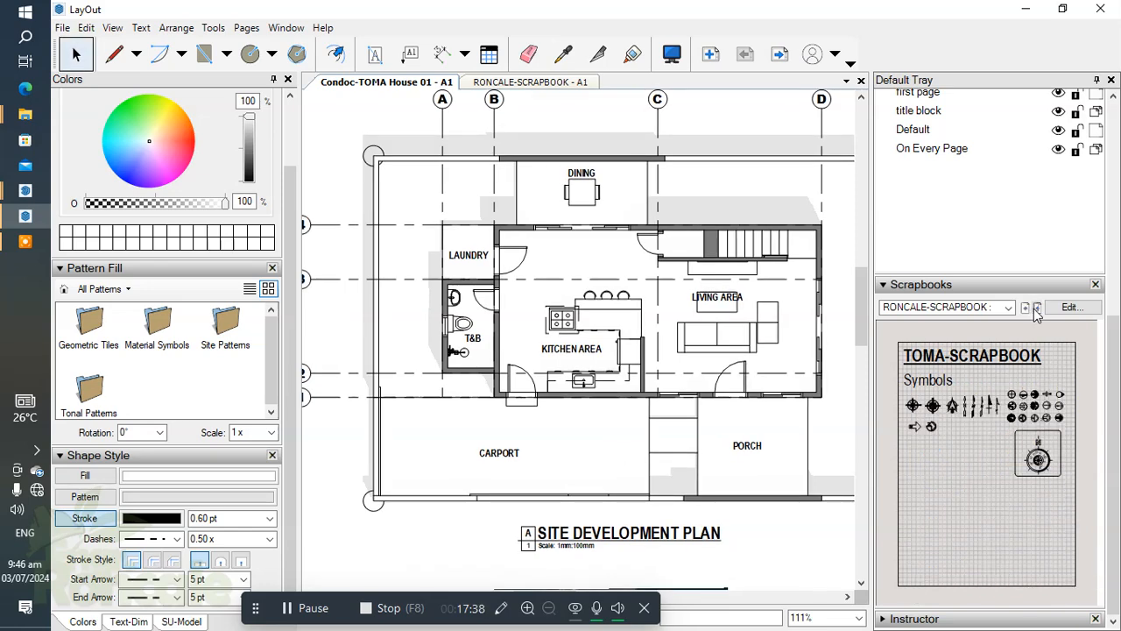
click(1036, 308)
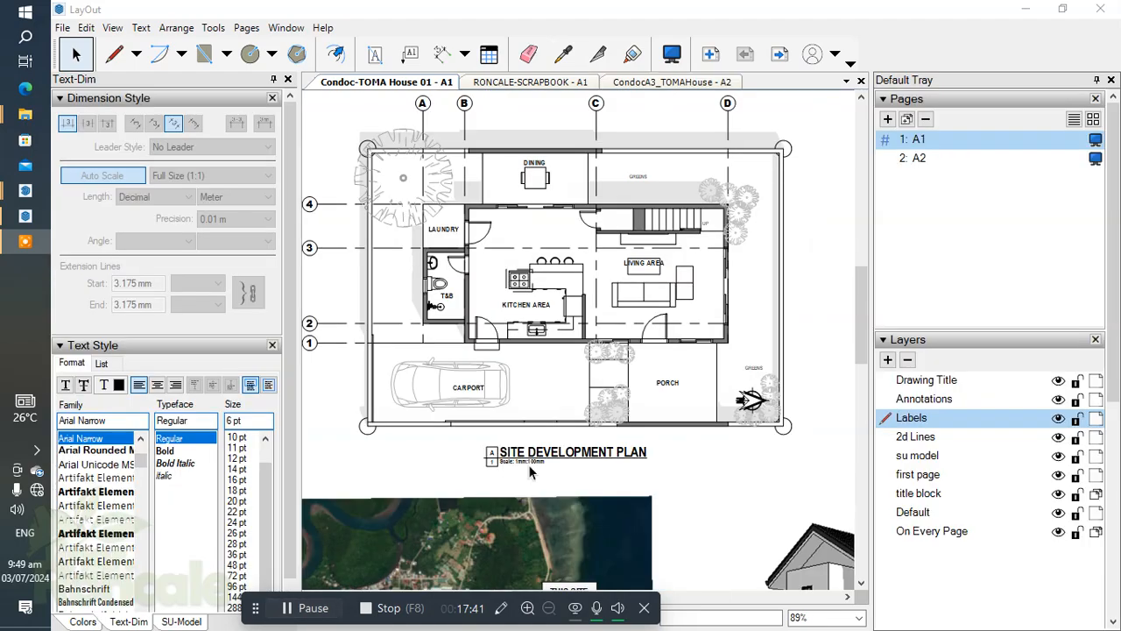
Examine the car, trees, shrubs, greens labels and north arrow placed on the site development plan.
scroll(492, 402, up, 4)
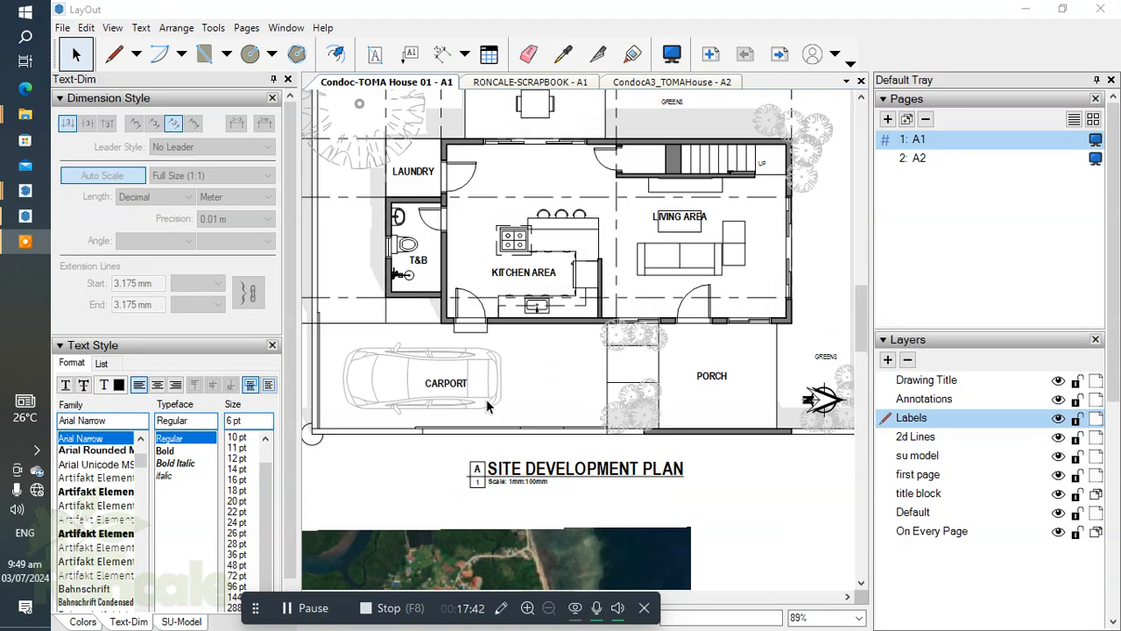
scroll(441, 400, down, 3)
scroll(666, 408, up, 1)
middle_drag(455, 403, 625, 405)
scroll(624, 405, down, 1)
middle_drag(516, 398, 513, 487)
scroll(481, 263, down, 2)
scroll(481, 250, down, 2)
scroll(762, 331, up, 3)
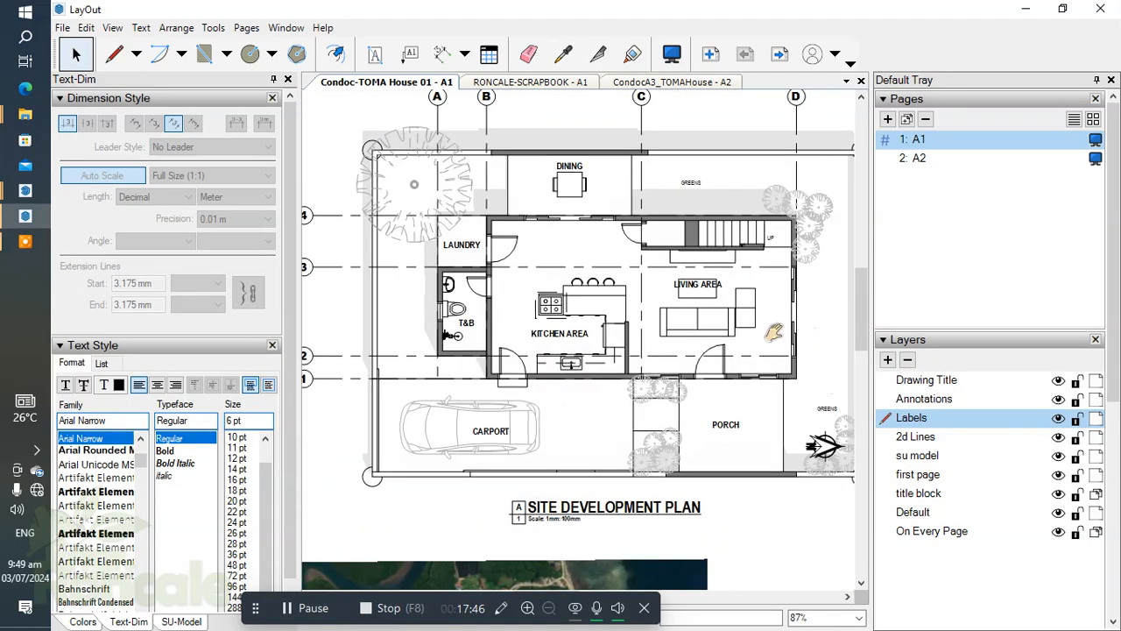
middle_drag(773, 333, 619, 299)
scroll(585, 441, up, 2)
scroll(586, 440, down, 3)
scroll(586, 440, up, 2)
middle_drag(585, 439, 651, 416)
scroll(614, 415, up, 2)
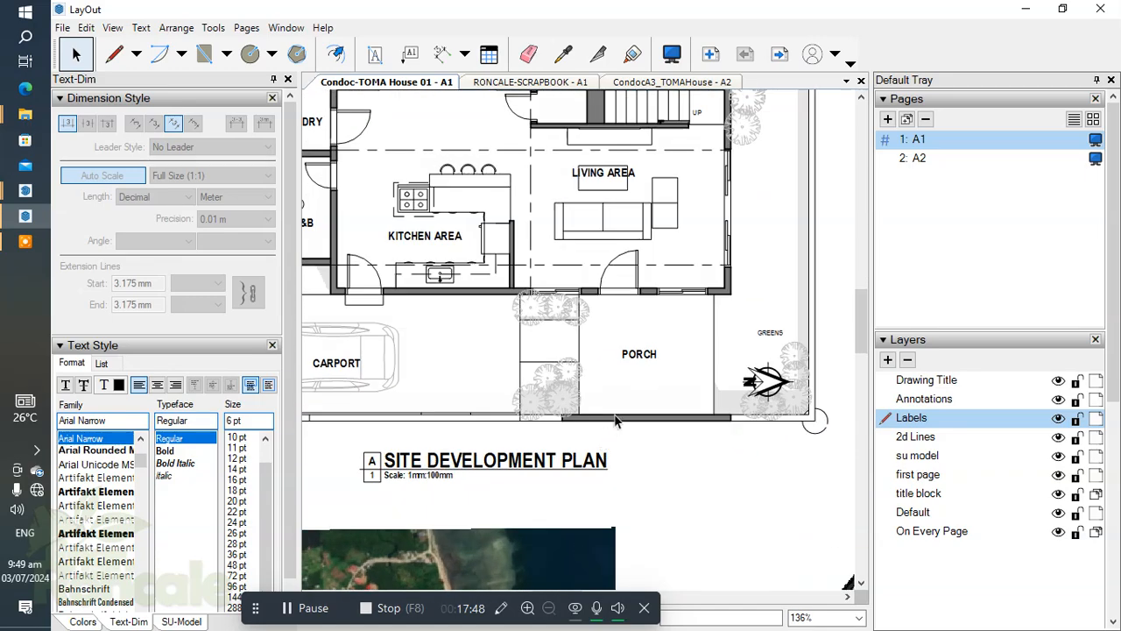
scroll(555, 405, up, 3)
middle_drag(556, 404, 647, 417)
scroll(547, 415, down, 2)
scroll(613, 413, up, 1)
scroll(613, 421, down, 1)
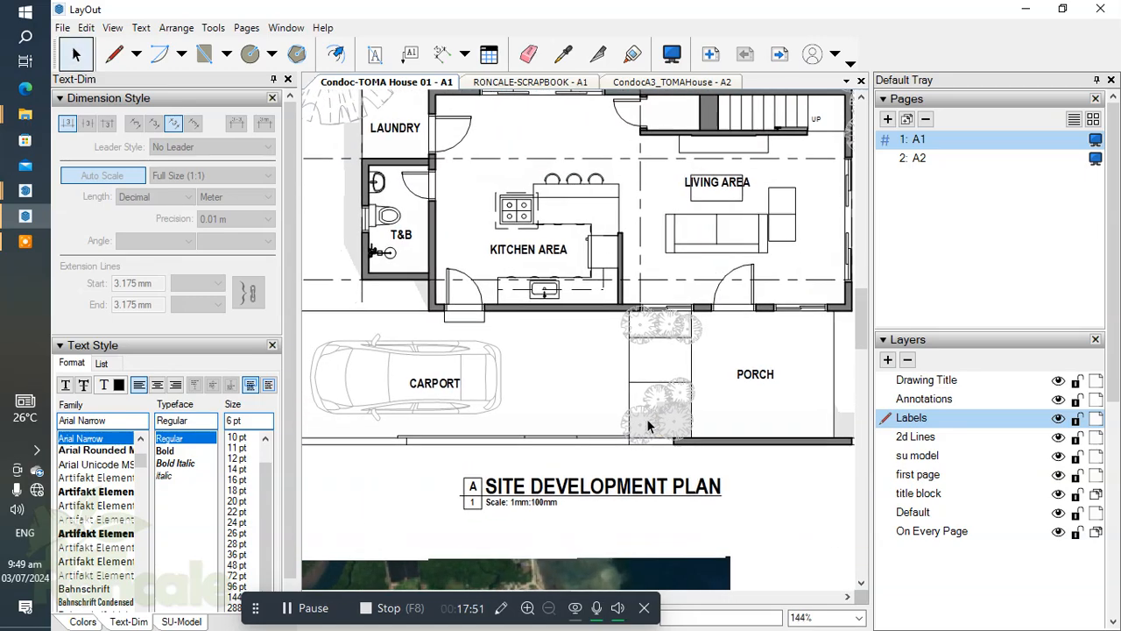
Select the carport label, then a shrub on the entry walkway, to check which layer each is on.
click(440, 382)
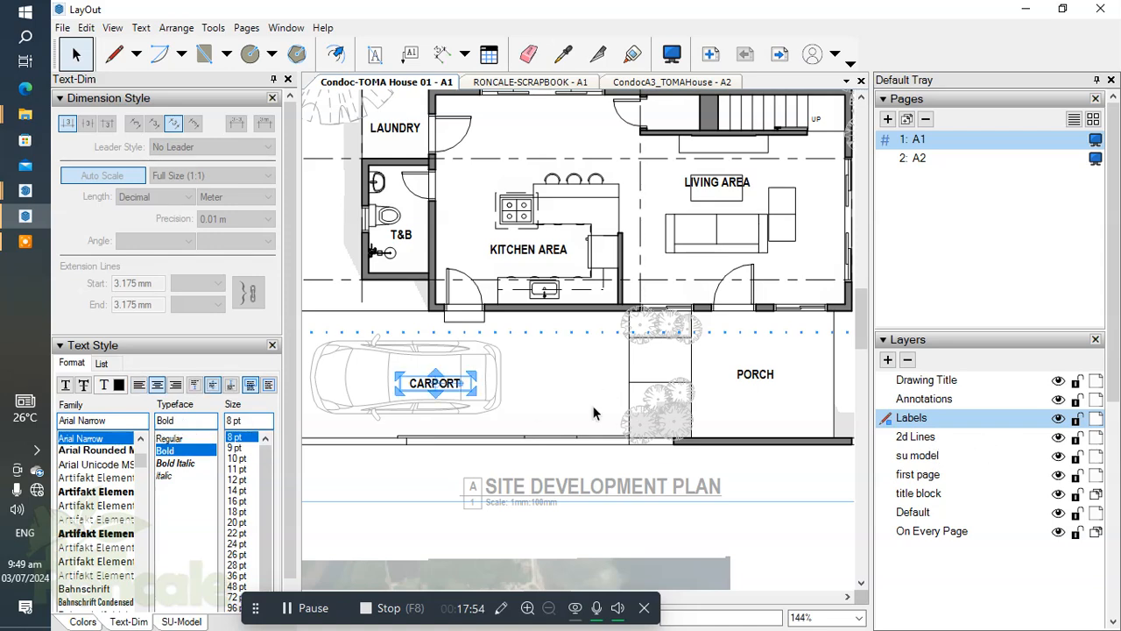
click(667, 414)
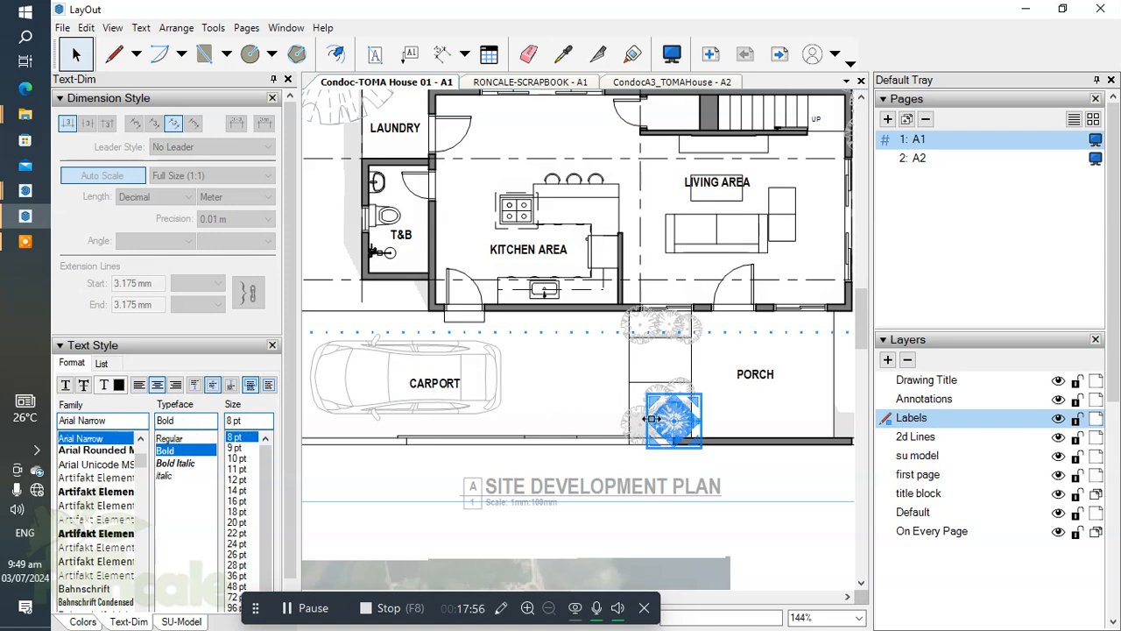
scroll(538, 426, down, 3)
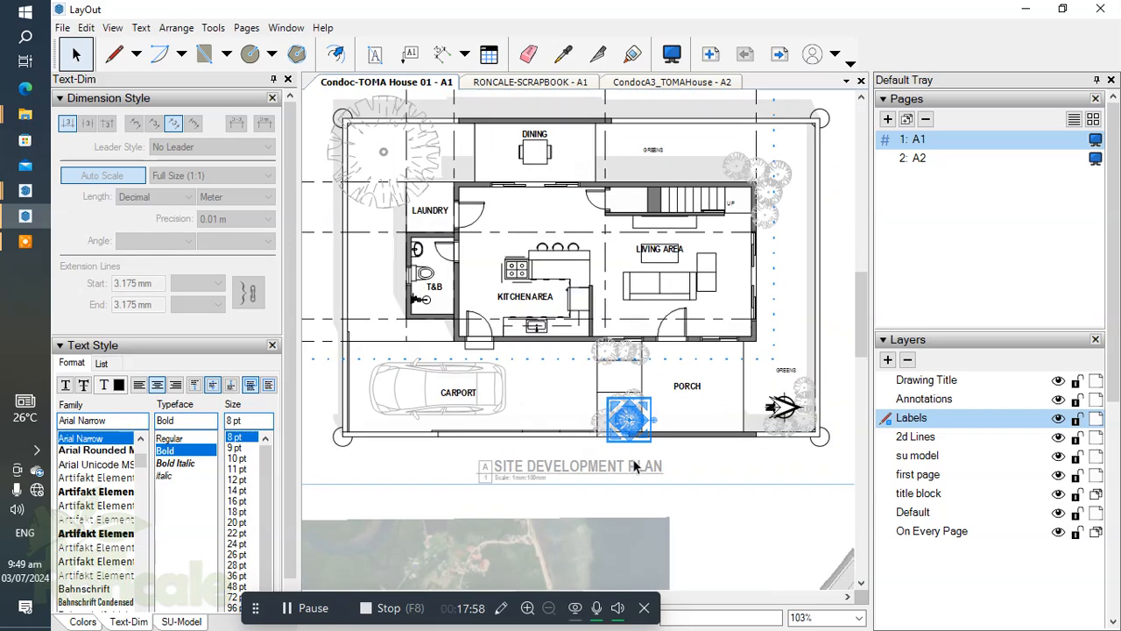
middle_drag(714, 435, 721, 447)
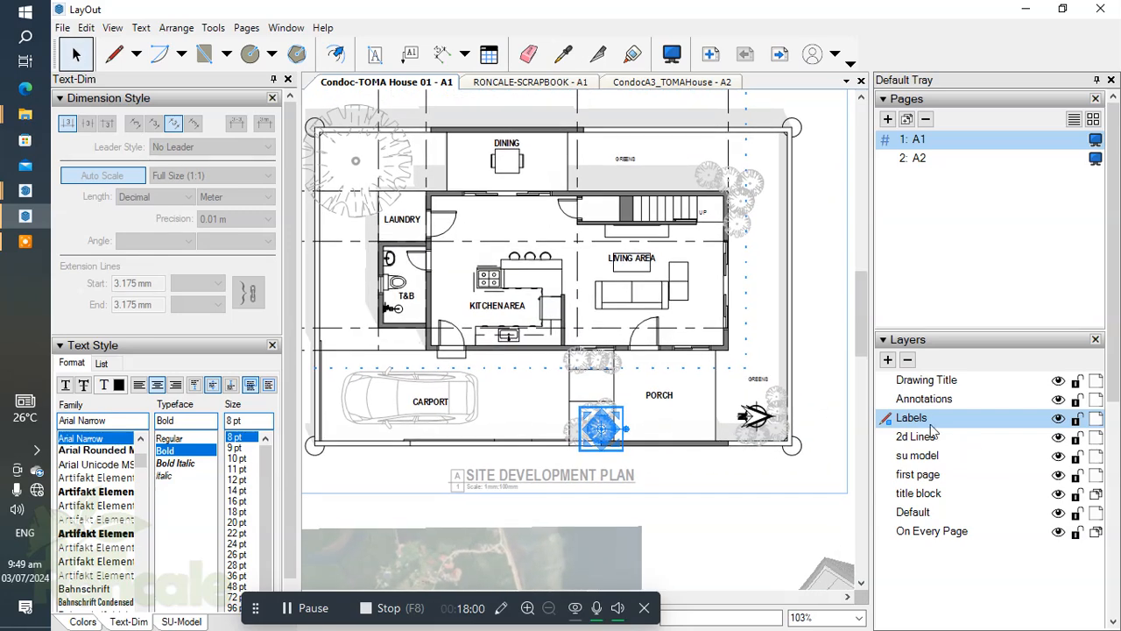
Add a new layer above the su model layer and name it Scrapbook.
click(916, 436)
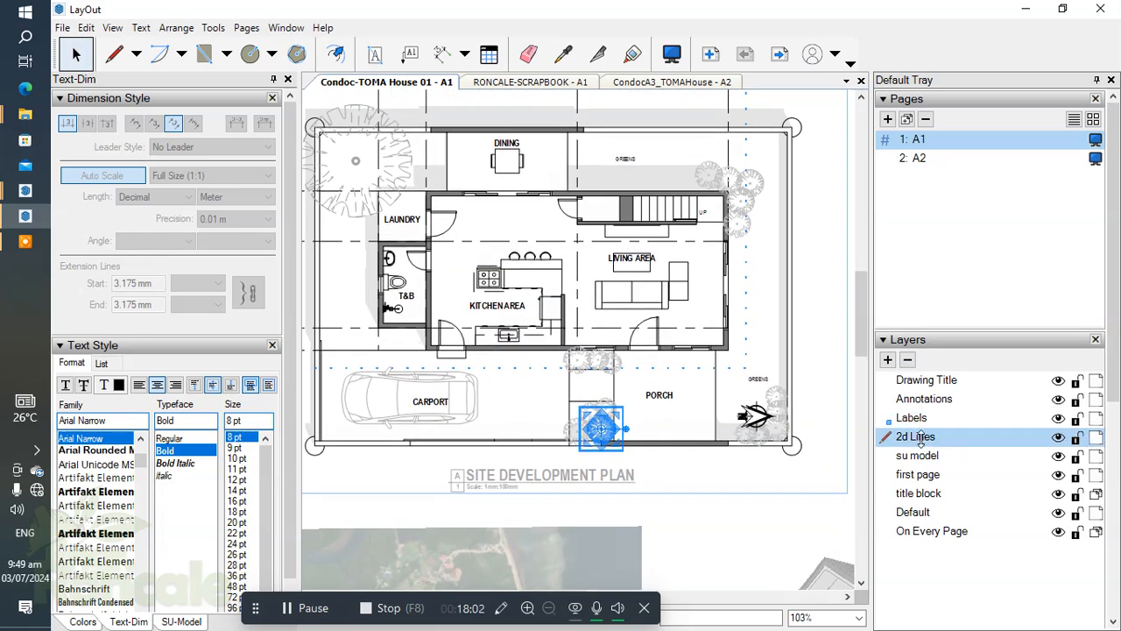
click(930, 457)
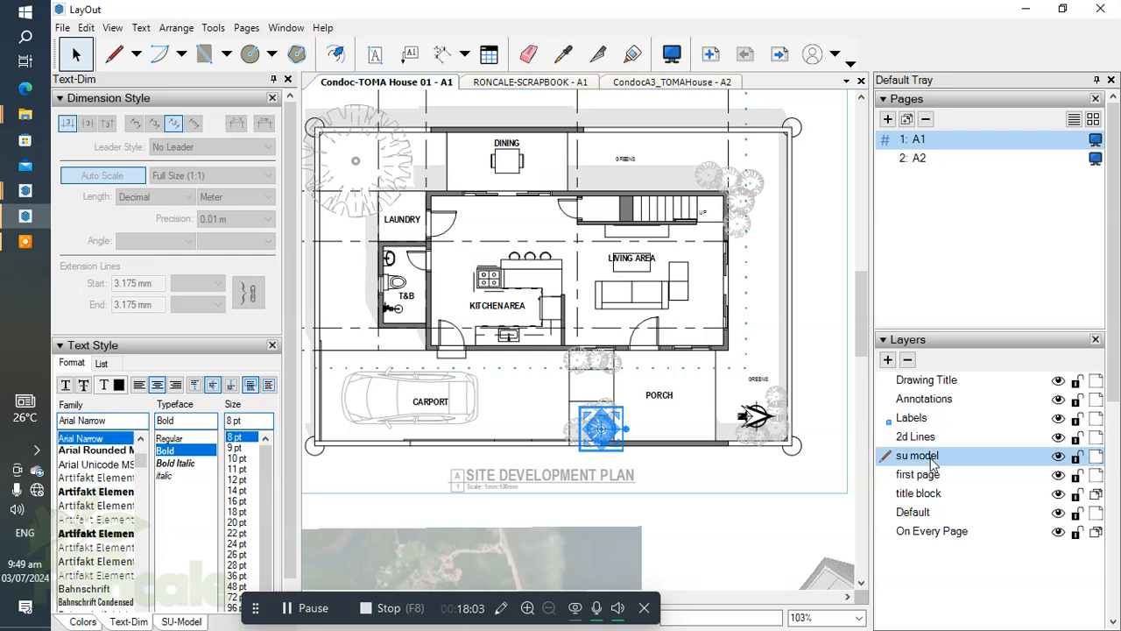
click(888, 360)
double_click(947, 455)
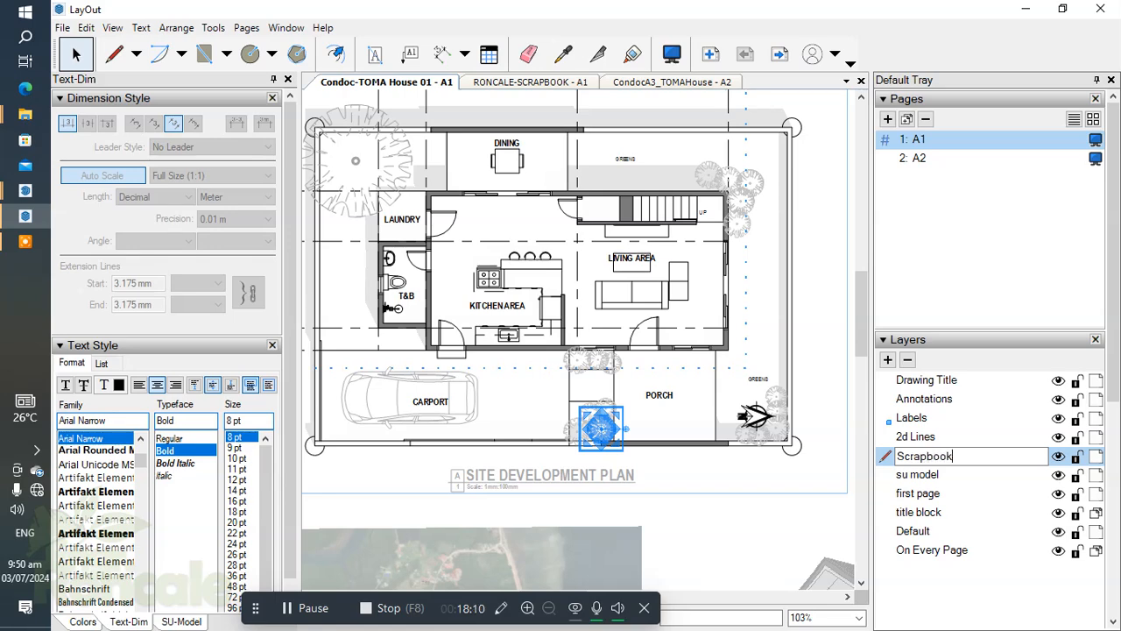
key(Return)
double_click(948, 459)
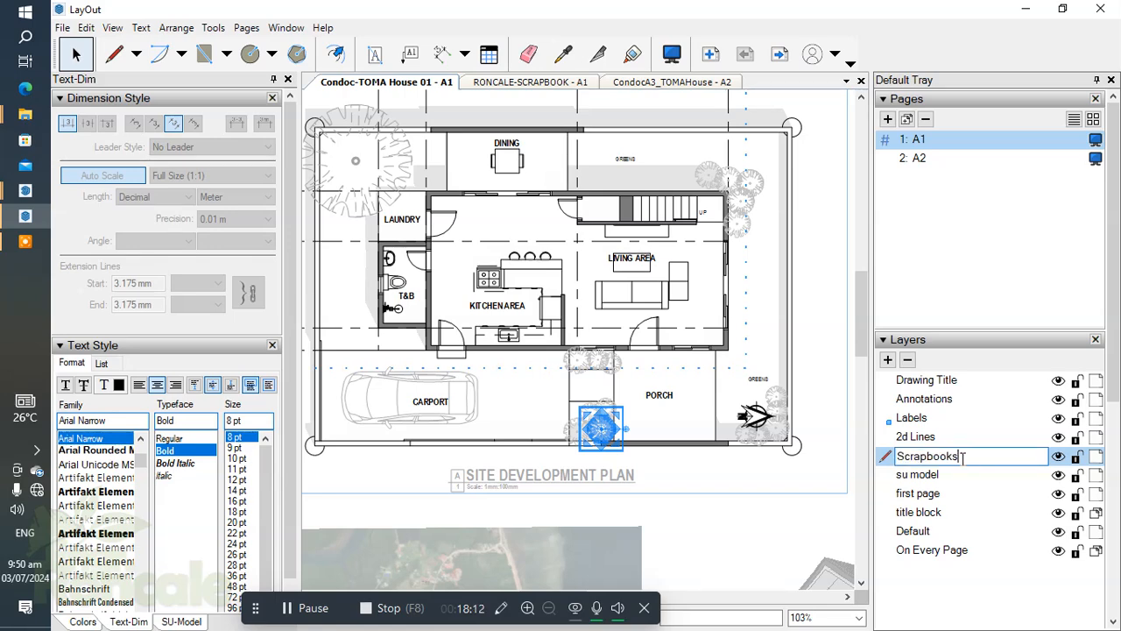
key(BackSpace)
key(Return)
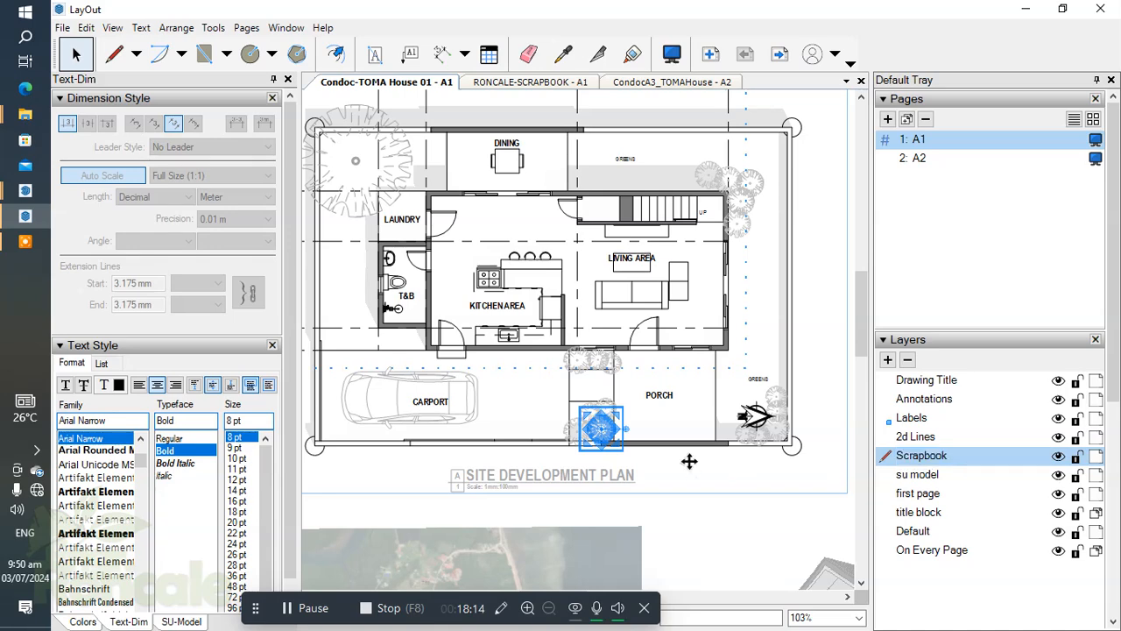
Move the car, the large tree, the shrub clusters and the north arrow on the site plan to the Scrapbook layer.
click(691, 461)
scroll(566, 408, down, 1)
click(371, 396)
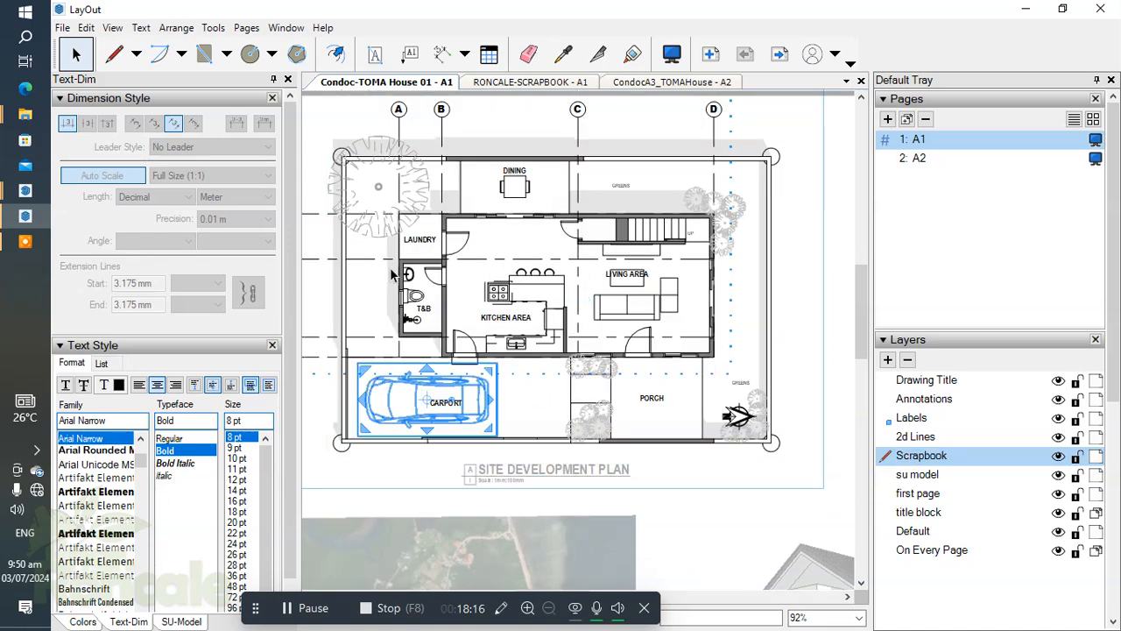
shift+click(376, 152)
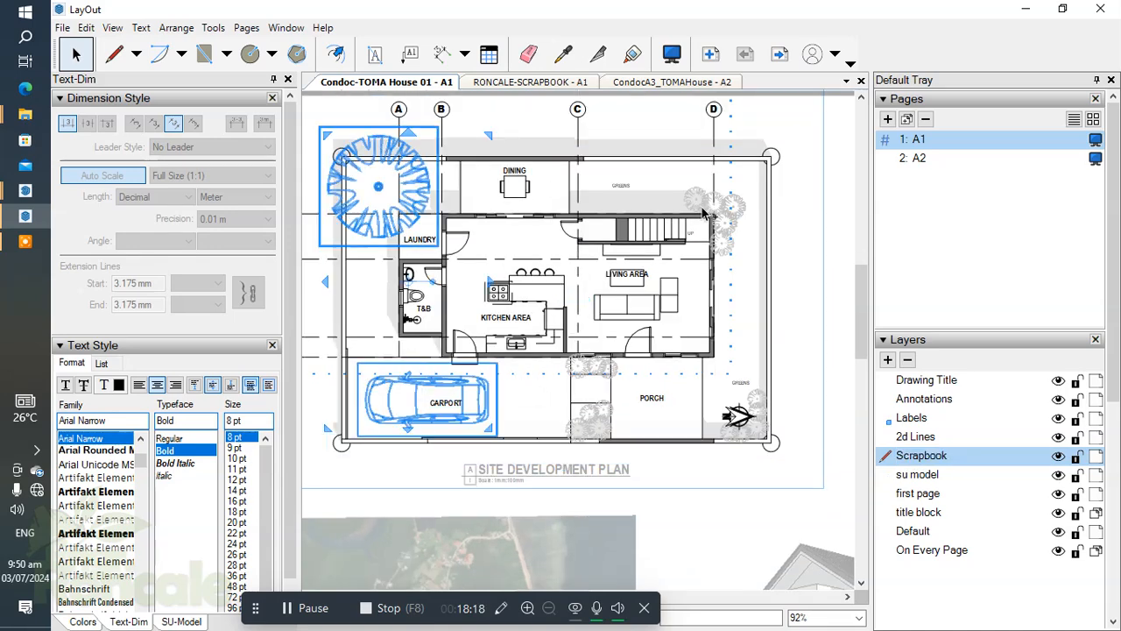
shift+drag(674, 179, 783, 280)
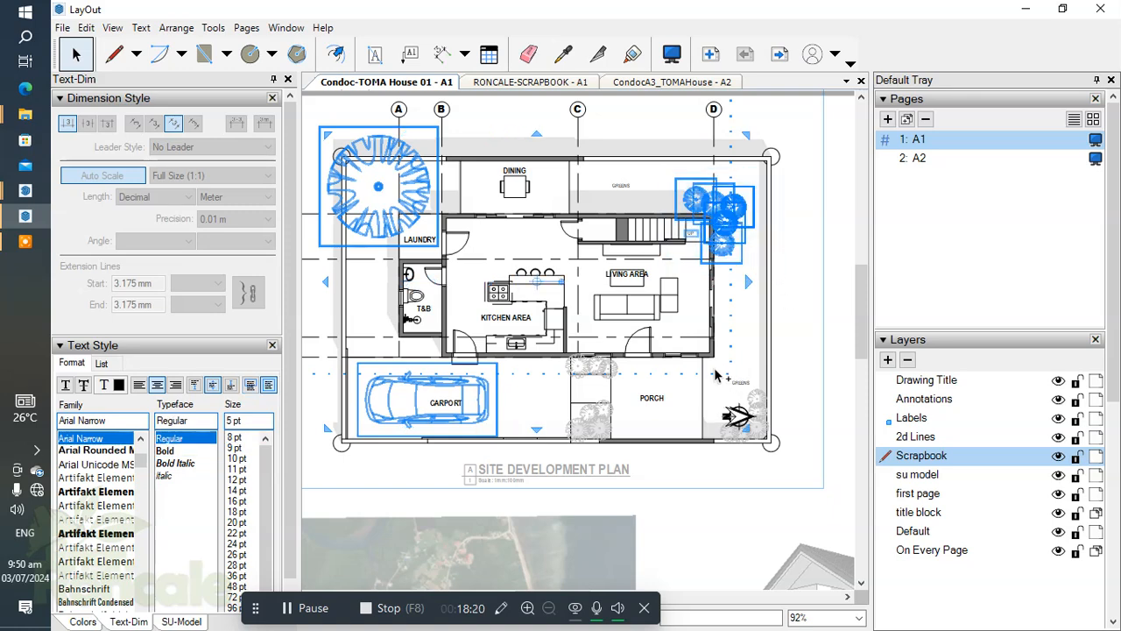
shift+drag(716, 374, 802, 491)
shift+drag(543, 391, 643, 454)
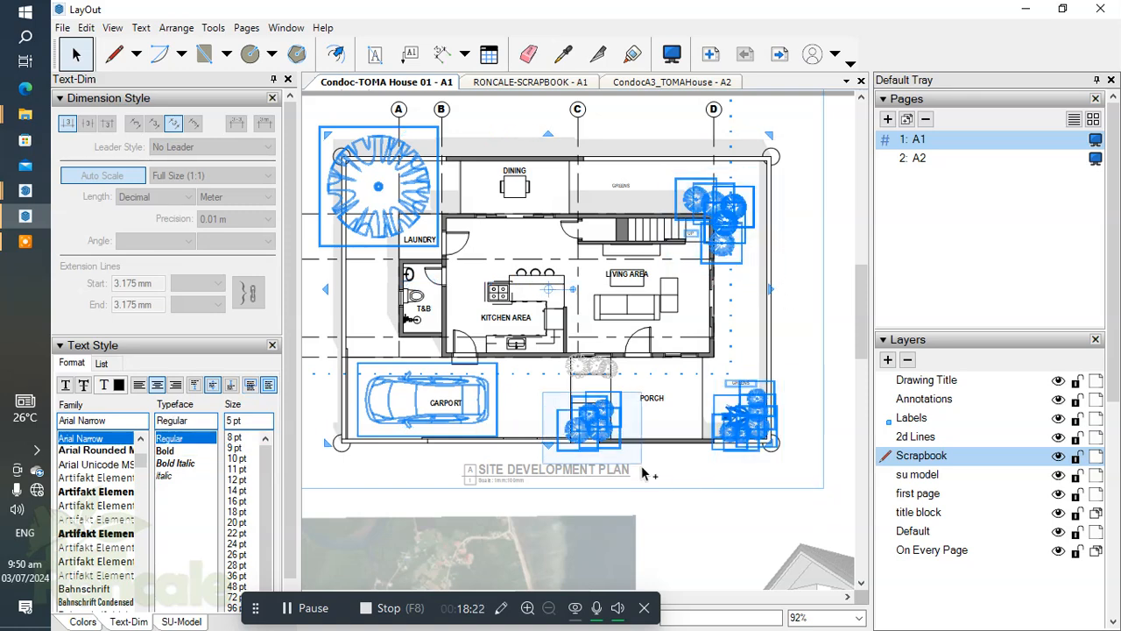
shift+drag(553, 347, 638, 398)
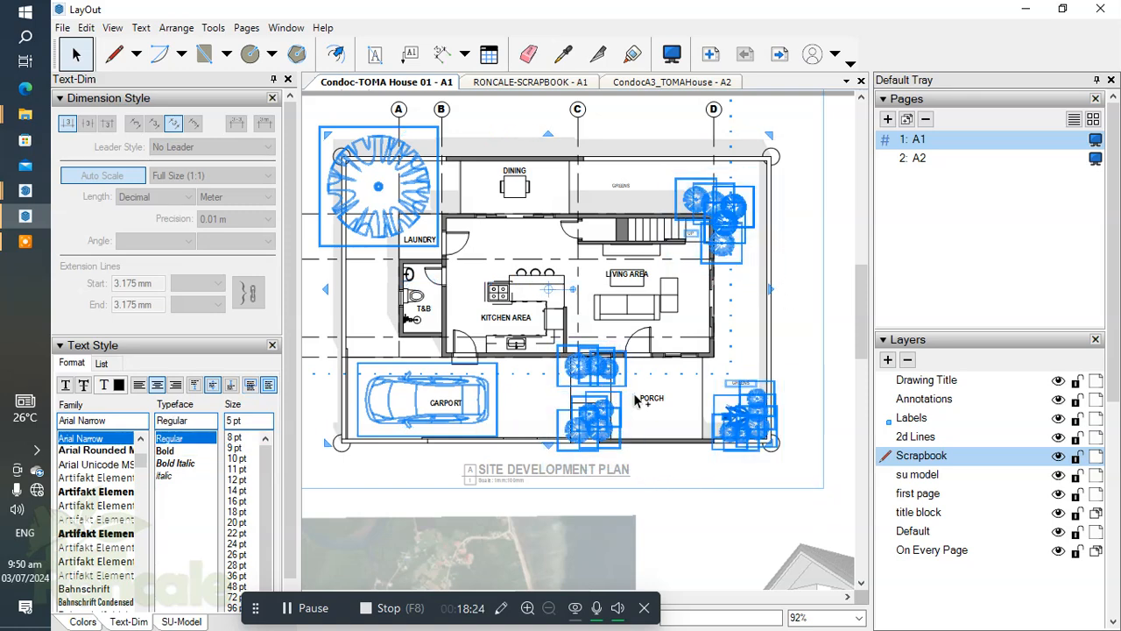
right_click(596, 368)
mouse_move(671, 221)
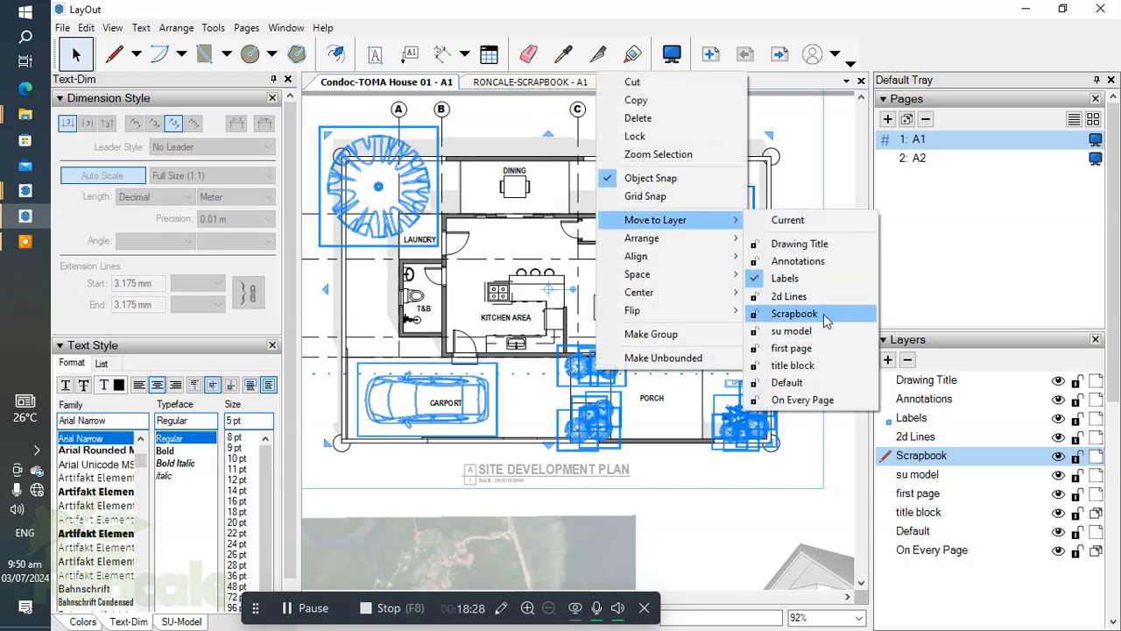
click(795, 314)
click(836, 474)
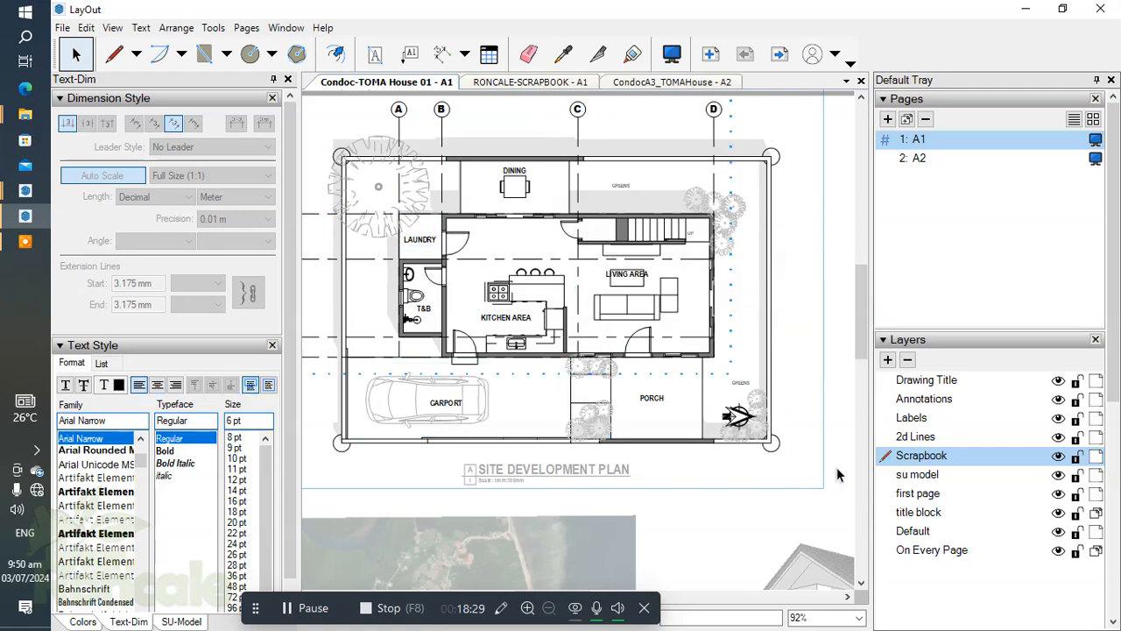
Toggle the Scrapbook layer's visibility off and on to check which site plan objects belong to it.
click(1058, 456)
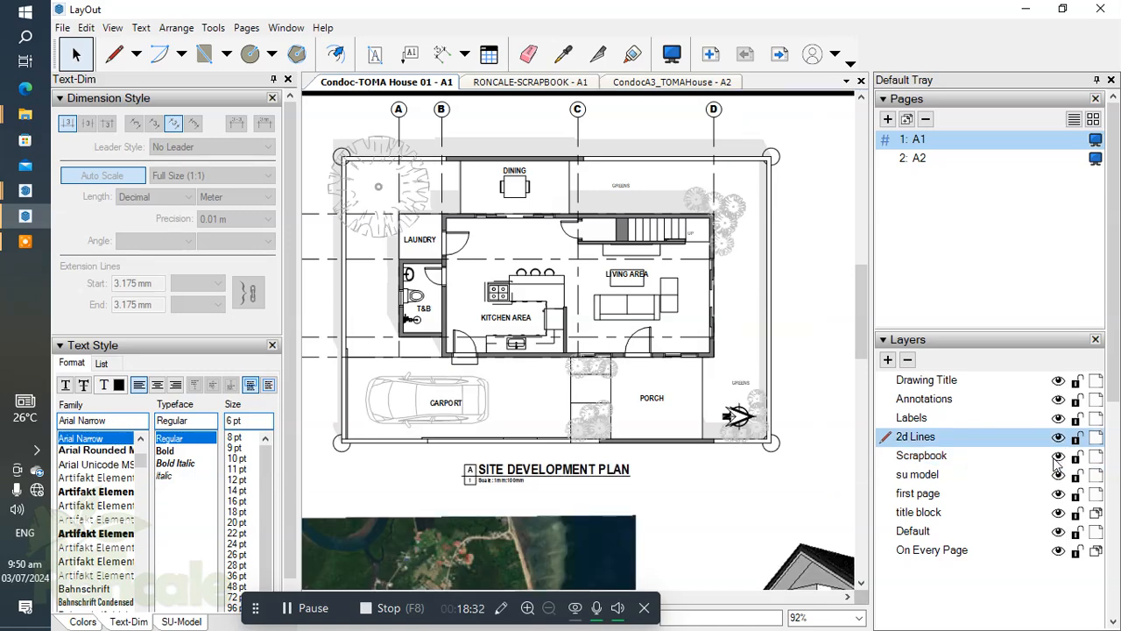
scroll(767, 413, up, 3)
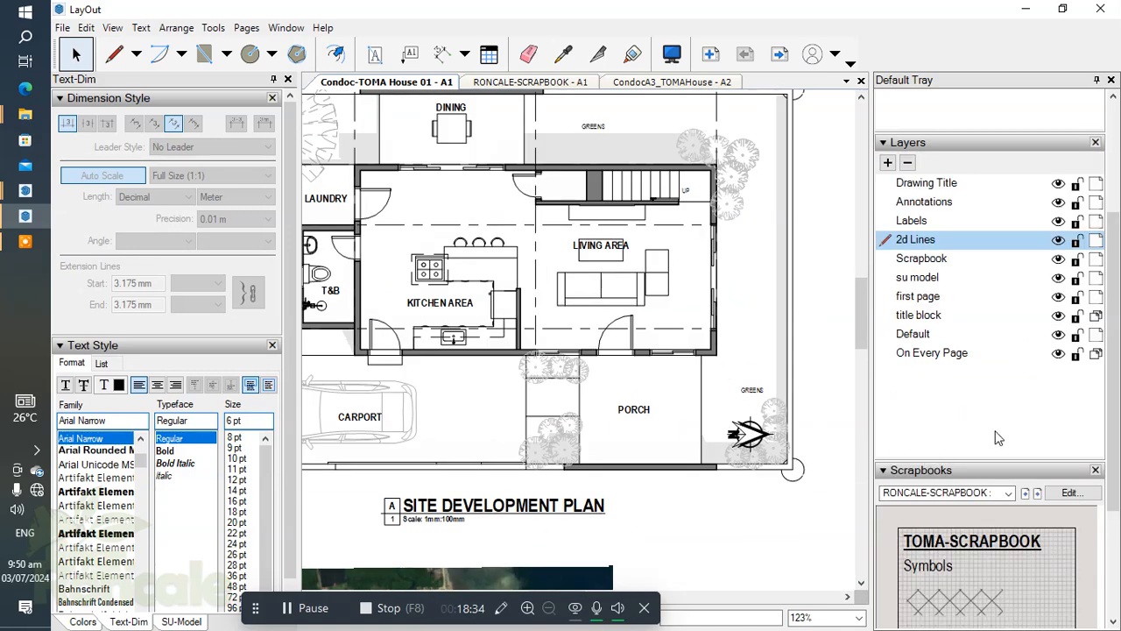
drag(1112, 366, 1113, 464)
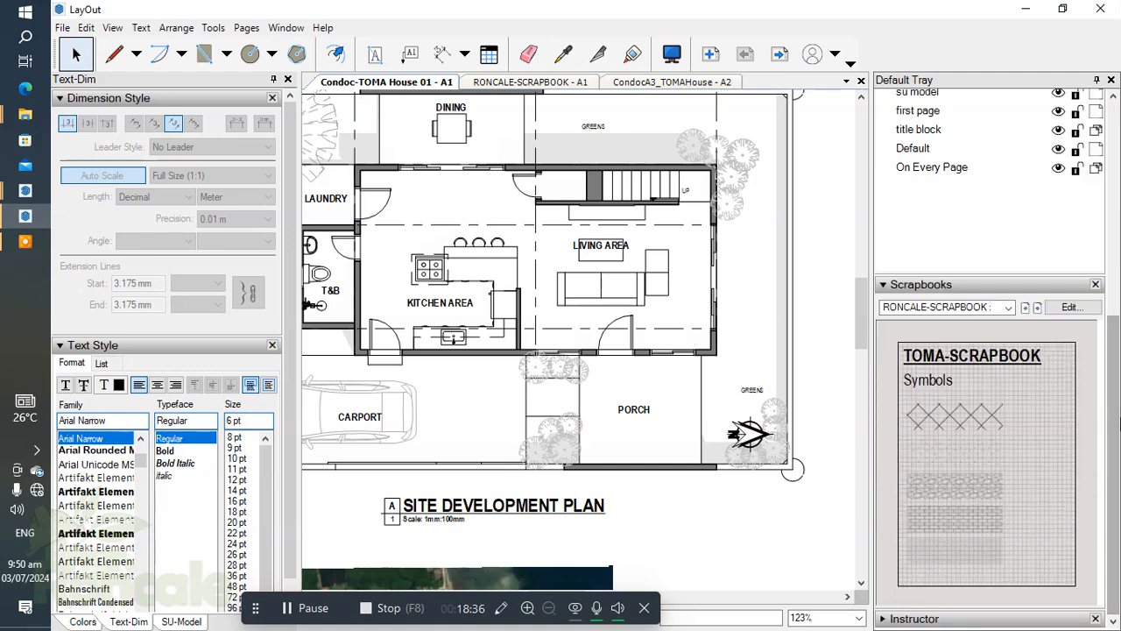
drag(1113, 515, 1113, 410)
scroll(1116, 416, up, 1)
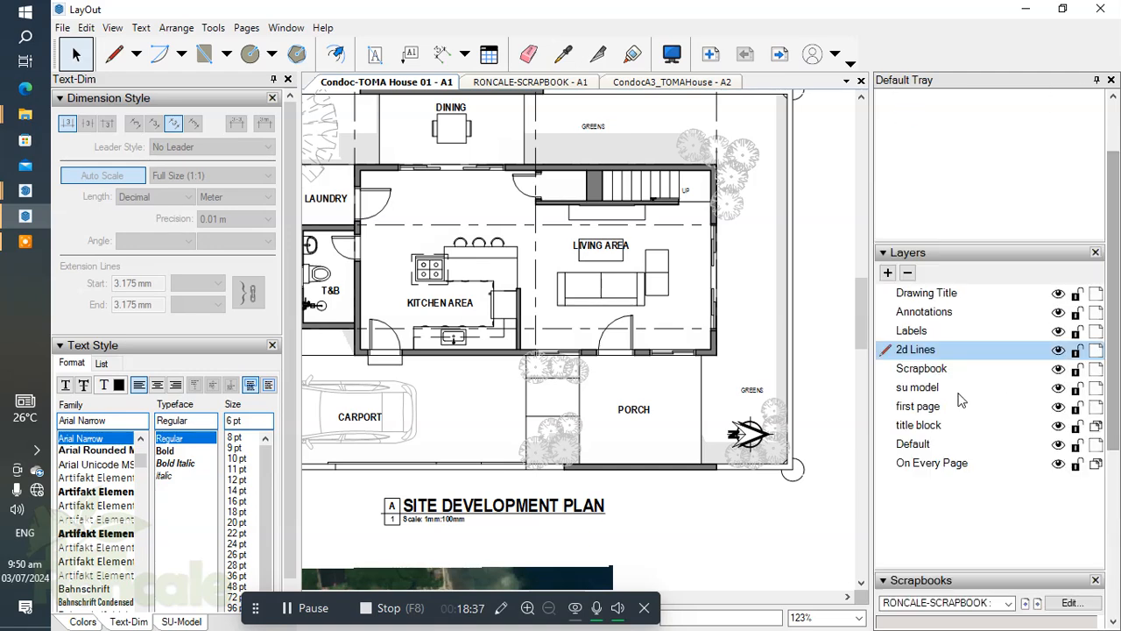
click(1058, 369)
click(1059, 369)
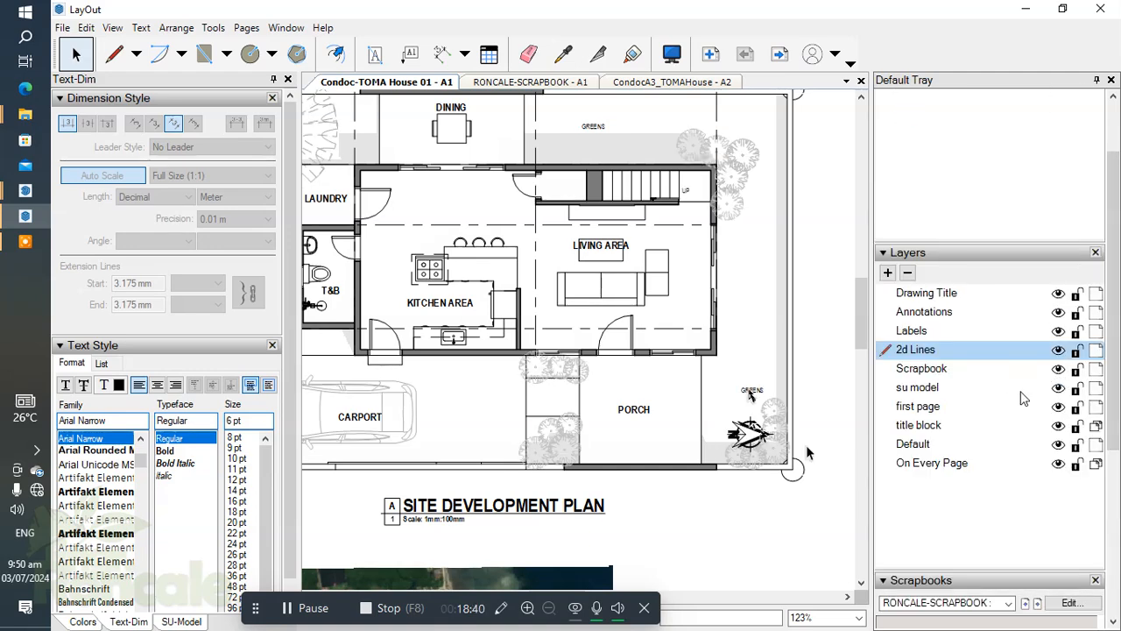
Move the GREENS label above the north arrow to the Labels layer.
double_click(751, 391)
right_click(752, 391)
mouse_move(811, 232)
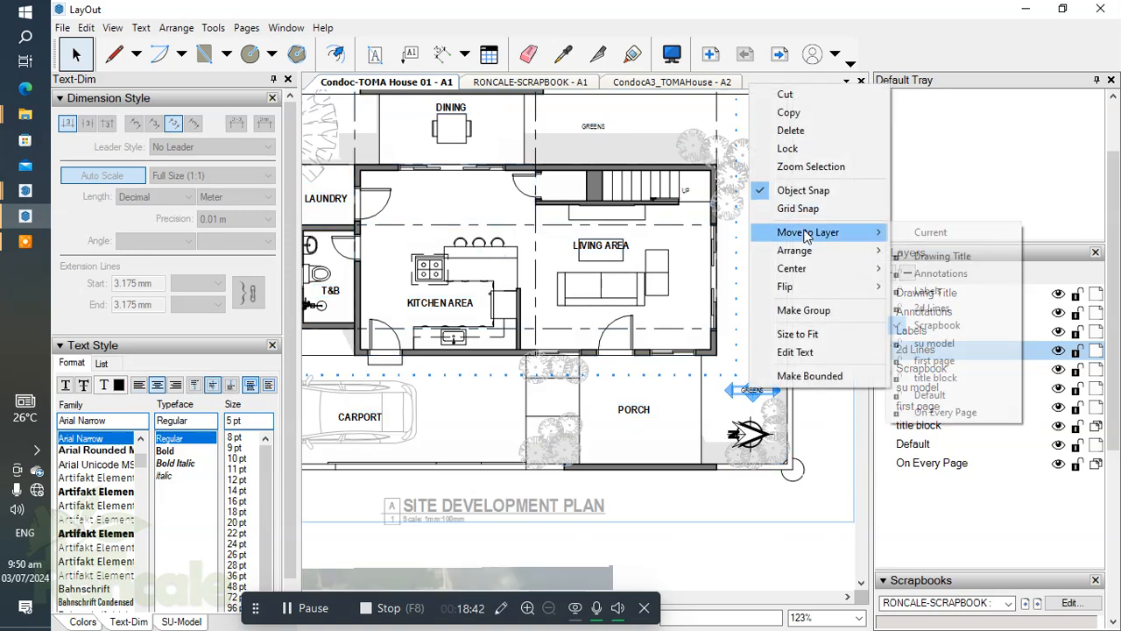
click(955, 296)
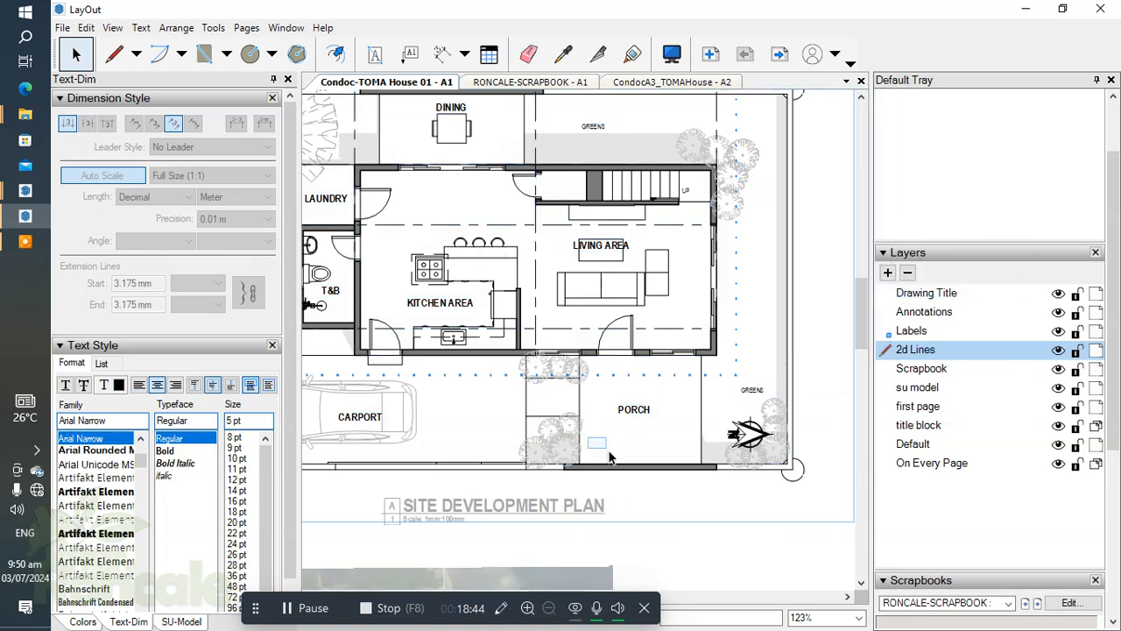
key(Escape)
Return the TOMA scrapbook to its page of drawing symbols and try placing the floor tile note beside the entry walkway.
scroll(613, 455, down, 3)
scroll(1082, 480, down, 5)
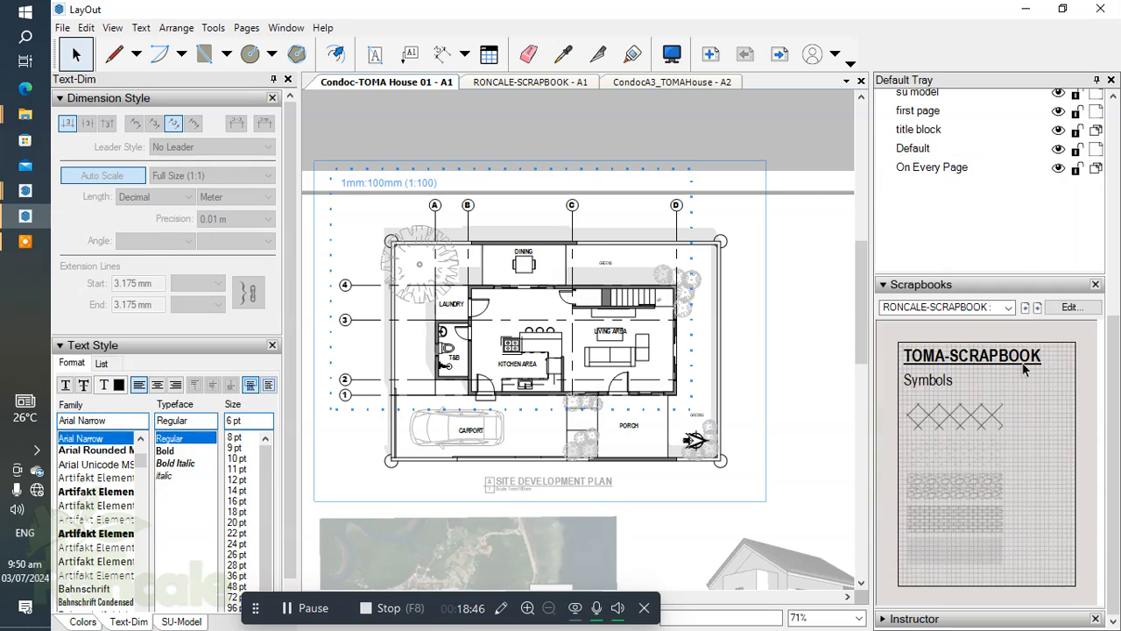
click(1025, 308)
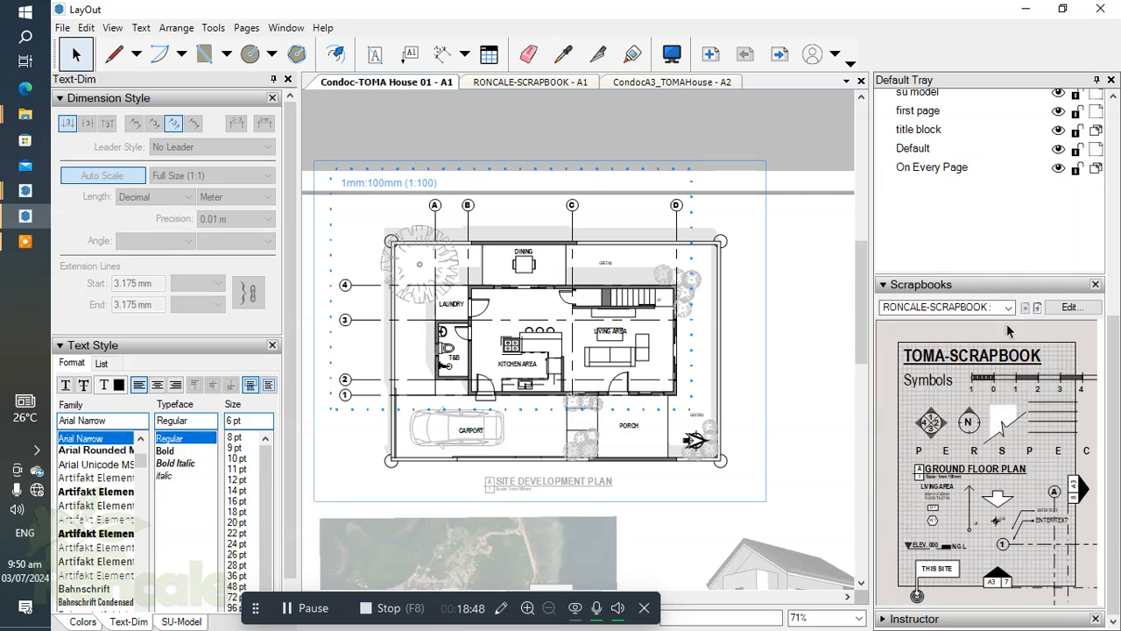
scroll(561, 442, up, 1)
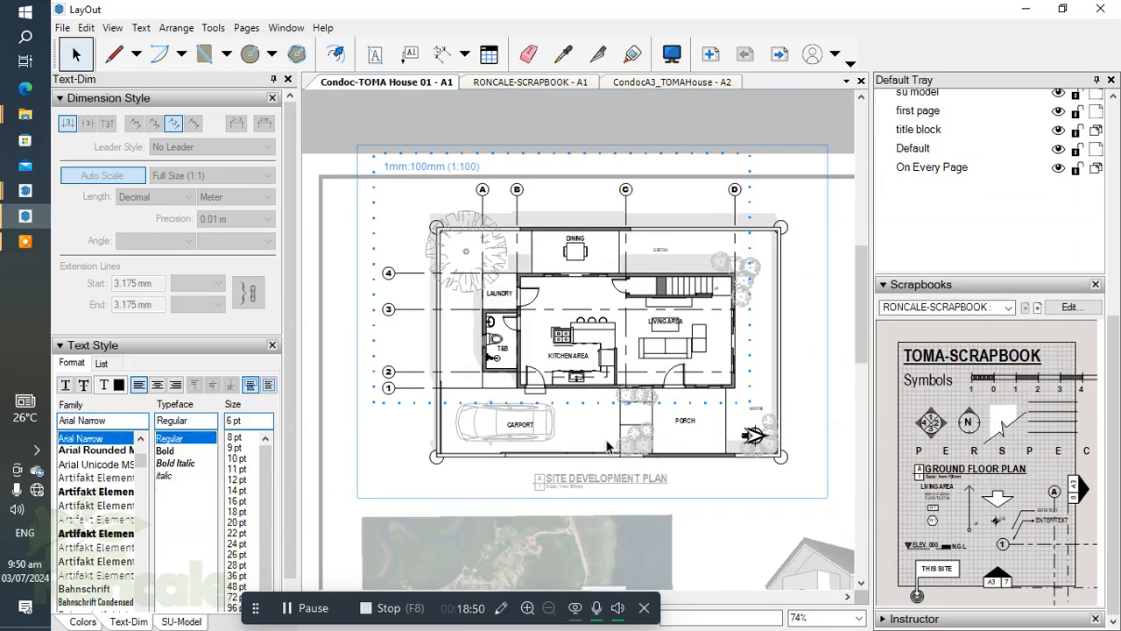
scroll(606, 447, up, 5)
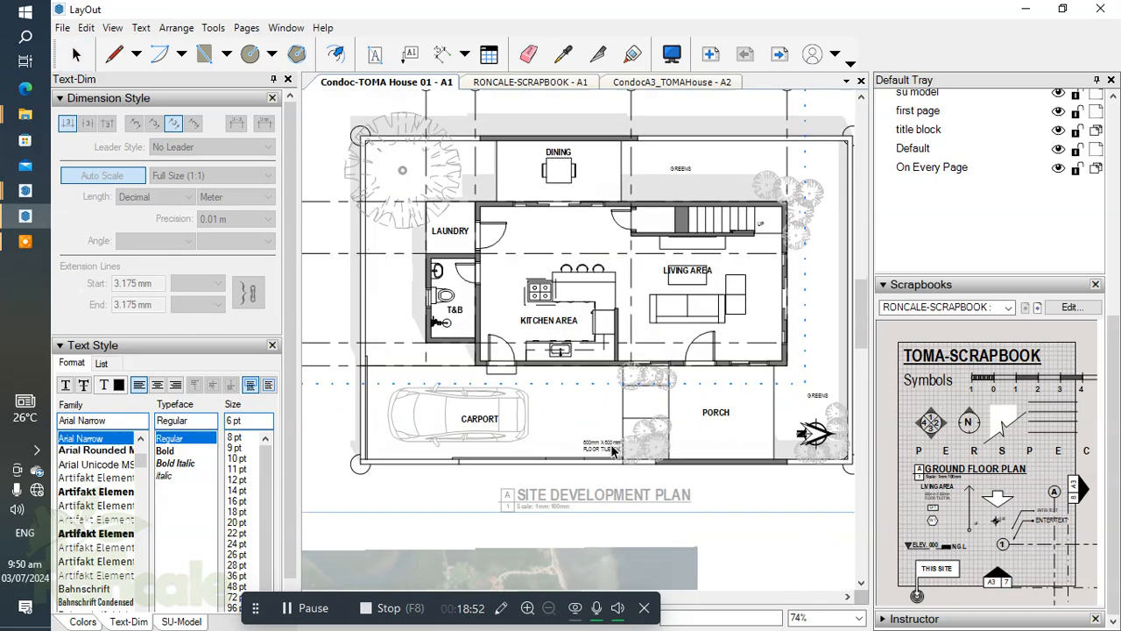
Add a 5 pt text note reading PEDESTRIAN GATE (SEE DETAILS) on two lines between the carport and the entry walkway.
click(375, 55)
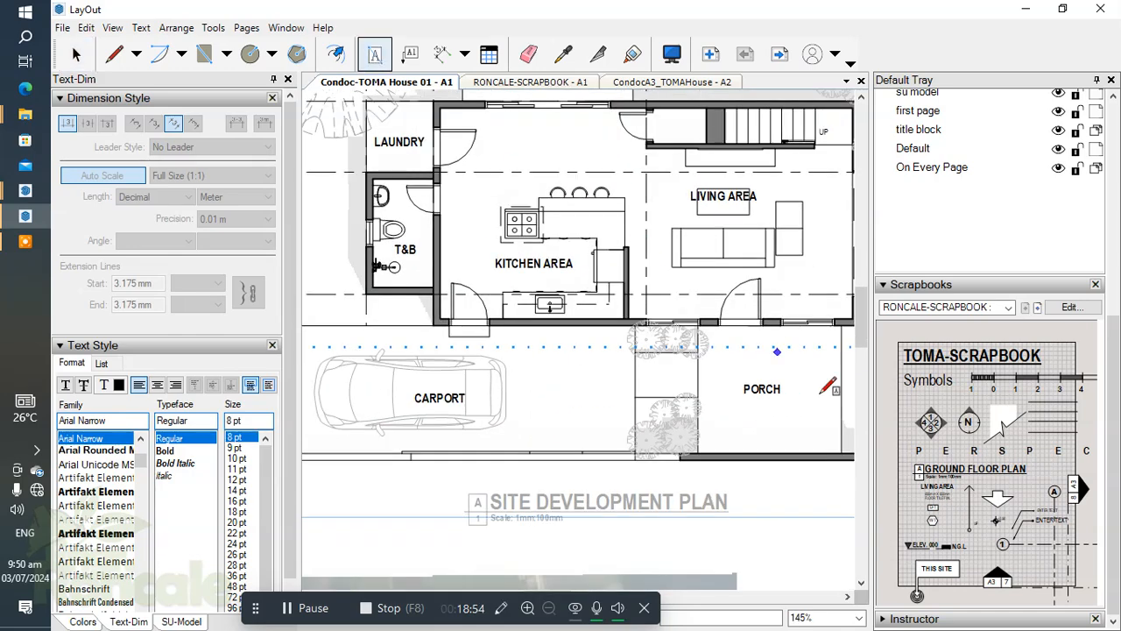
scroll(584, 330, up, 2)
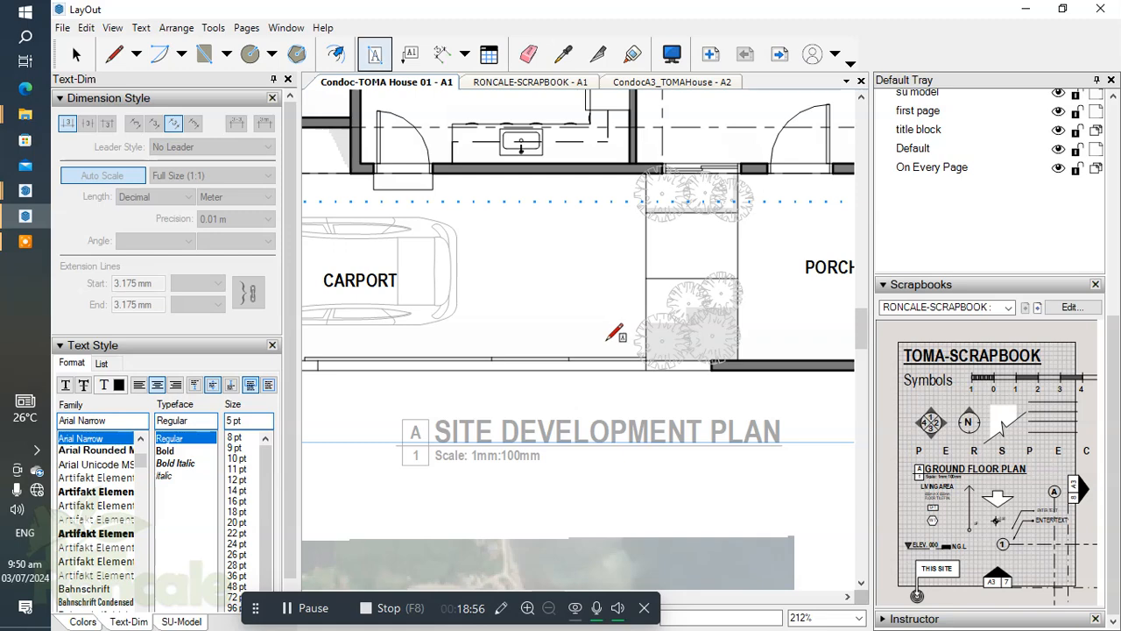
drag(447, 331, 611, 346)
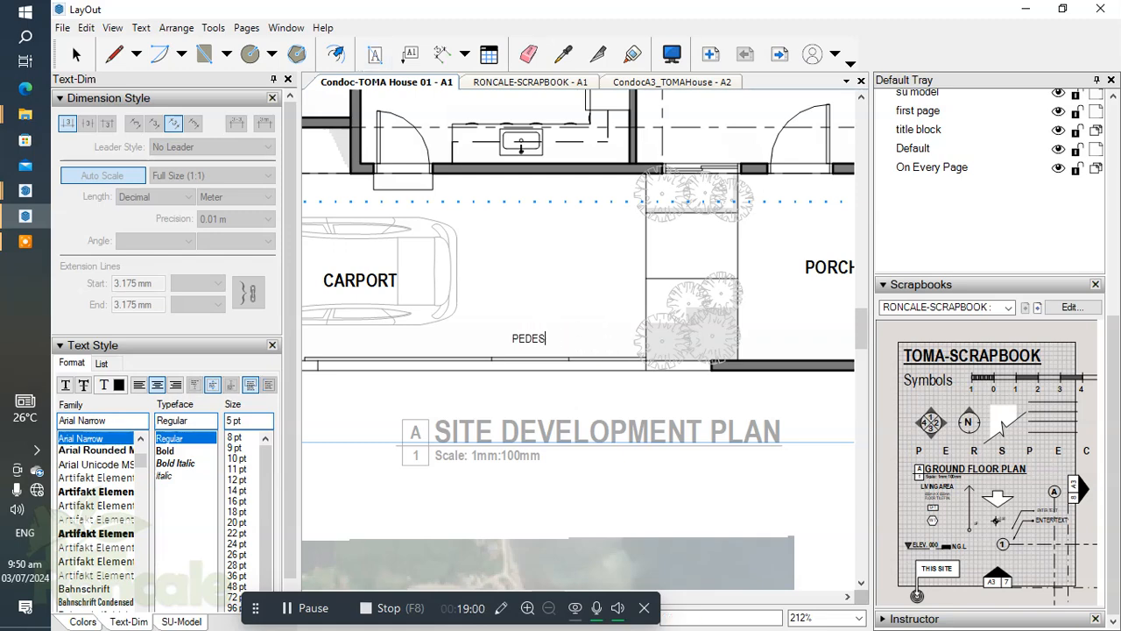
text(PEDESTRIAN GAT)
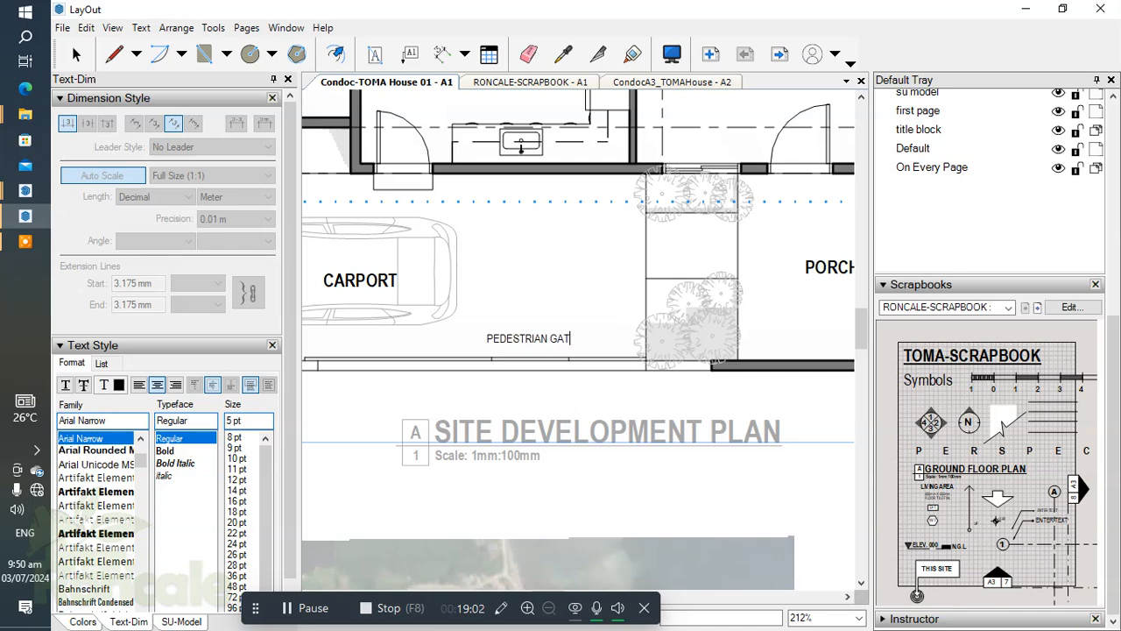
text(E)
key(Return)
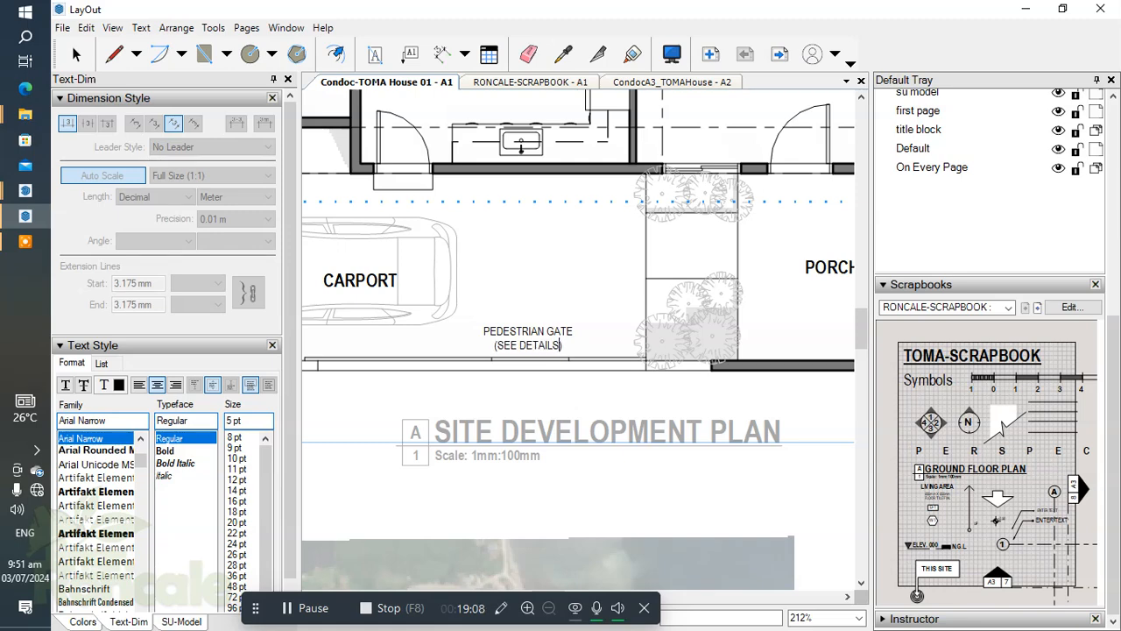
key(space)
Reposition the pedestrian gate note just above the gate opening beside the entry walkway.
click(531, 331)
drag(530, 330, 557, 324)
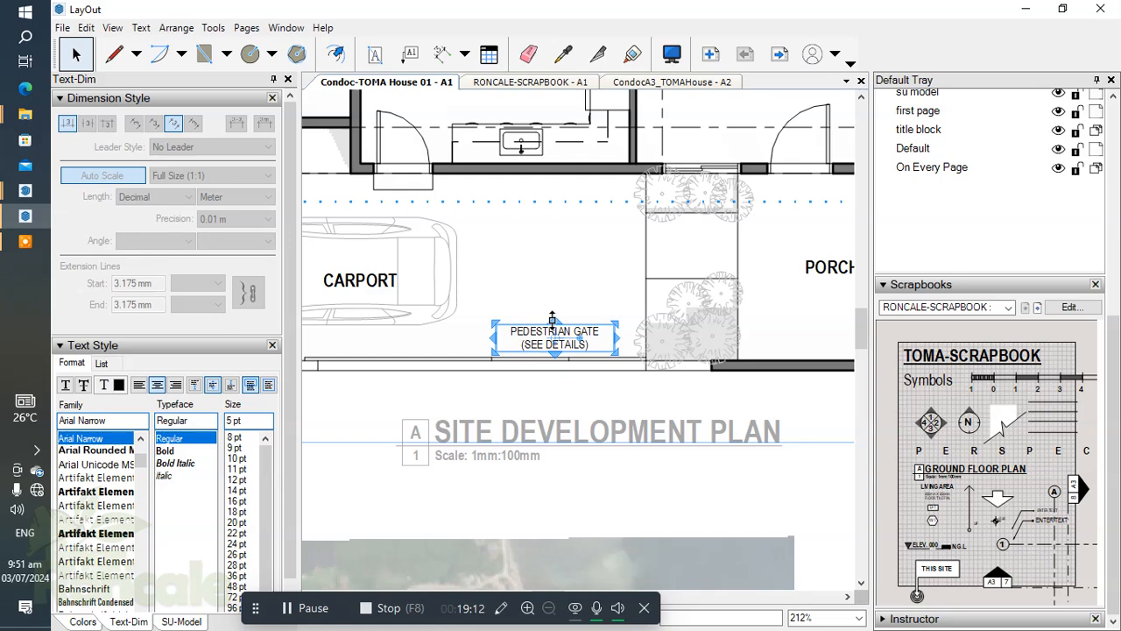
scroll(643, 303, down, 2)
scroll(643, 302, up, 1)
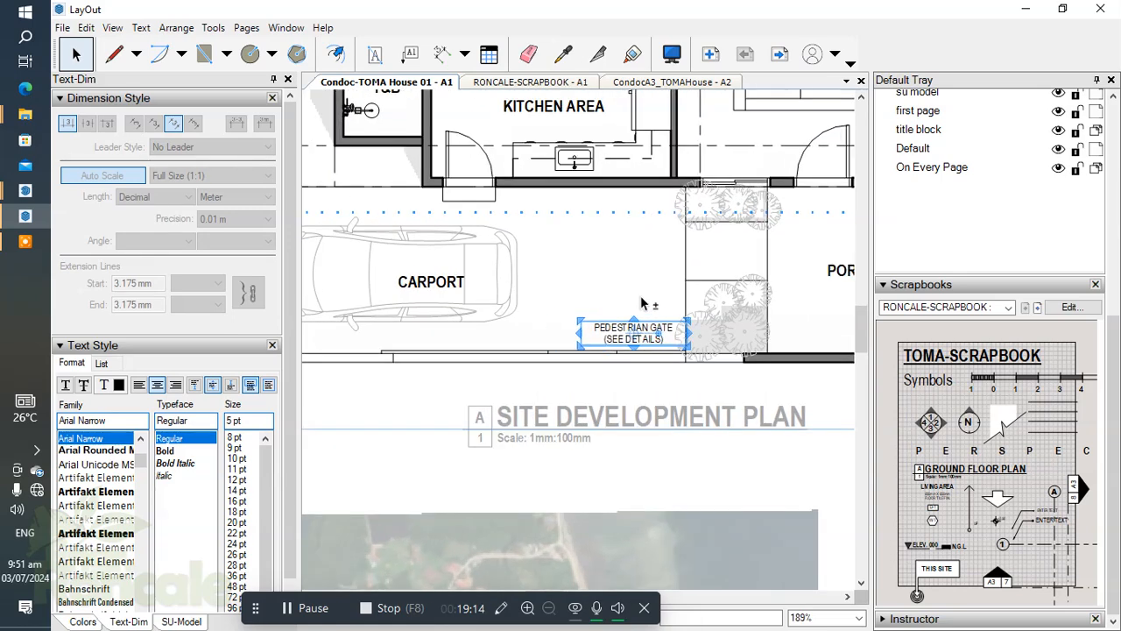
key(Right)
key(Right)
key(Right)
Copy the pedestrian gate note to the front of the car near the side wall and change its text to GATE - 01.
drag(606, 255, 646, 294)
scroll(650, 297, down, 4)
middle_drag(666, 297, 750, 322)
scroll(622, 338, up, 5)
middle_drag(638, 364, 764, 435)
scroll(513, 289, down, 4)
scroll(498, 276, up, 2)
scroll(569, 334, down, 2)
scroll(658, 380, up, 2)
middle_drag(659, 381, 614, 349)
scroll(558, 342, down, 1)
scroll(692, 354, up, 4)
scroll(701, 348, down, 1)
drag(741, 355, 431, 298)
double_click(428, 298)
text(GA)
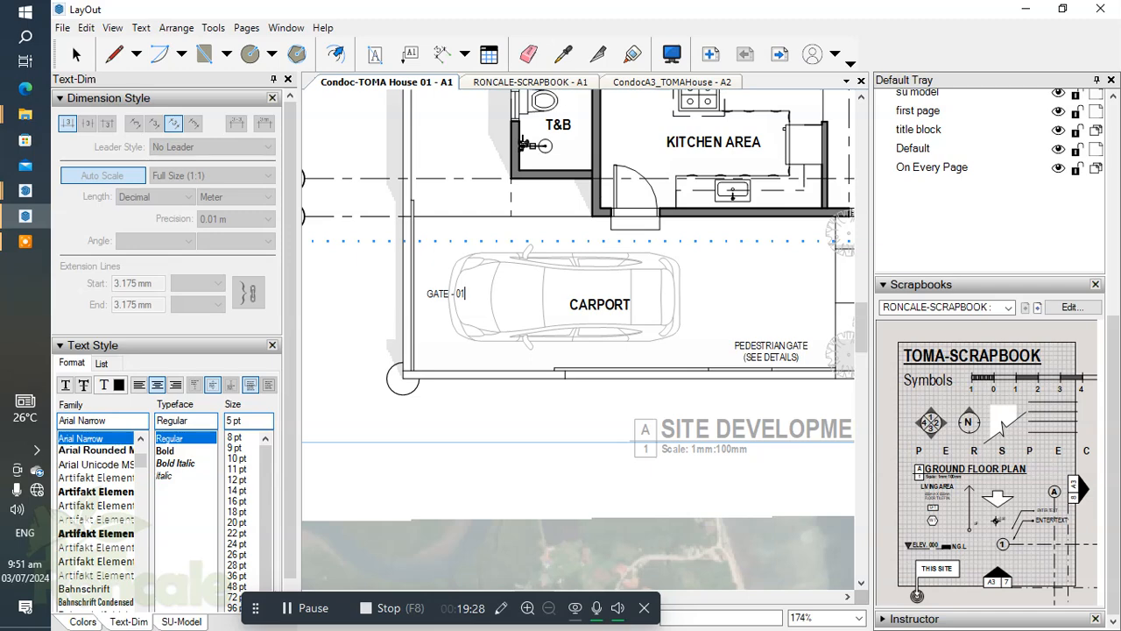
Copy the GATE - 01 label to the sliding gate below the carport and nudge it close to the gate line.
scroll(440, 289, up, 3)
drag(429, 282, 784, 433)
middle_drag(776, 437, 510, 403)
scroll(549, 401, up, 1)
key(shift+Up)
key(shift+Up)
key(Down)
key(Down)
key(shift+Down)
key(Up)
key(Up)
key(Down)
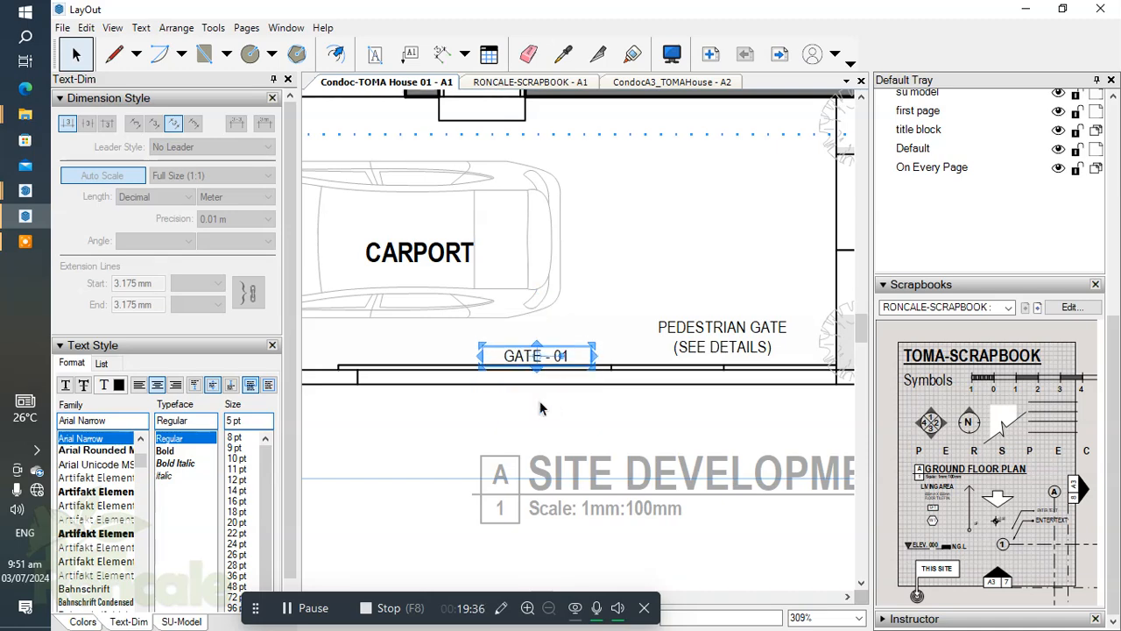
Change the copied label below the carport to GATE - 02 and nudge it left along the gate.
double_click(559, 355)
click(577, 358)
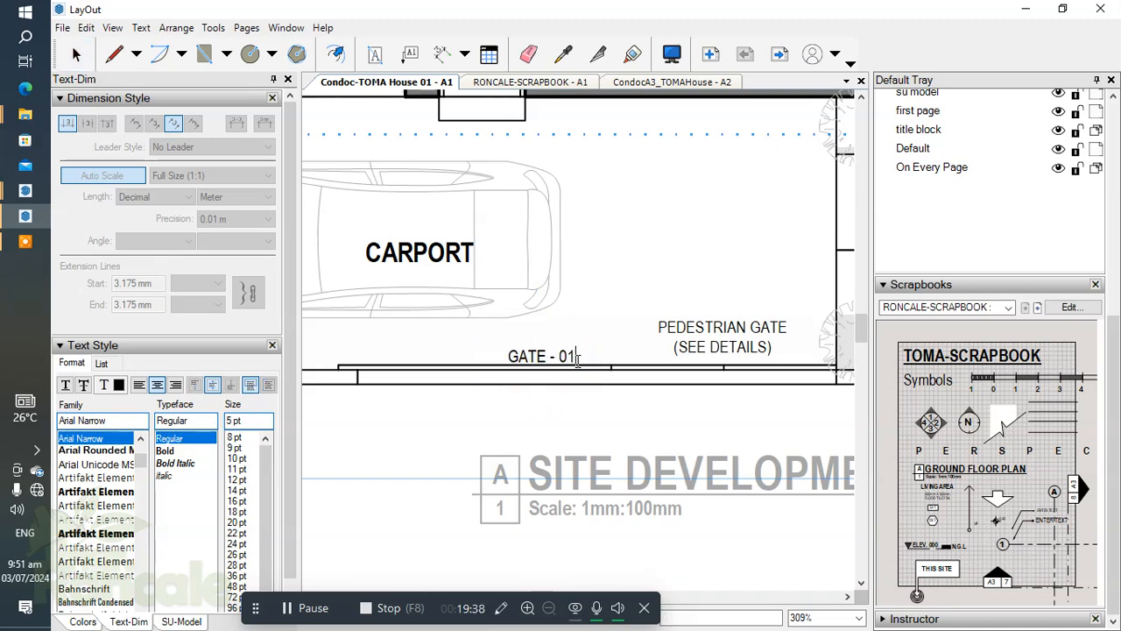
scroll(611, 272, down, 3)
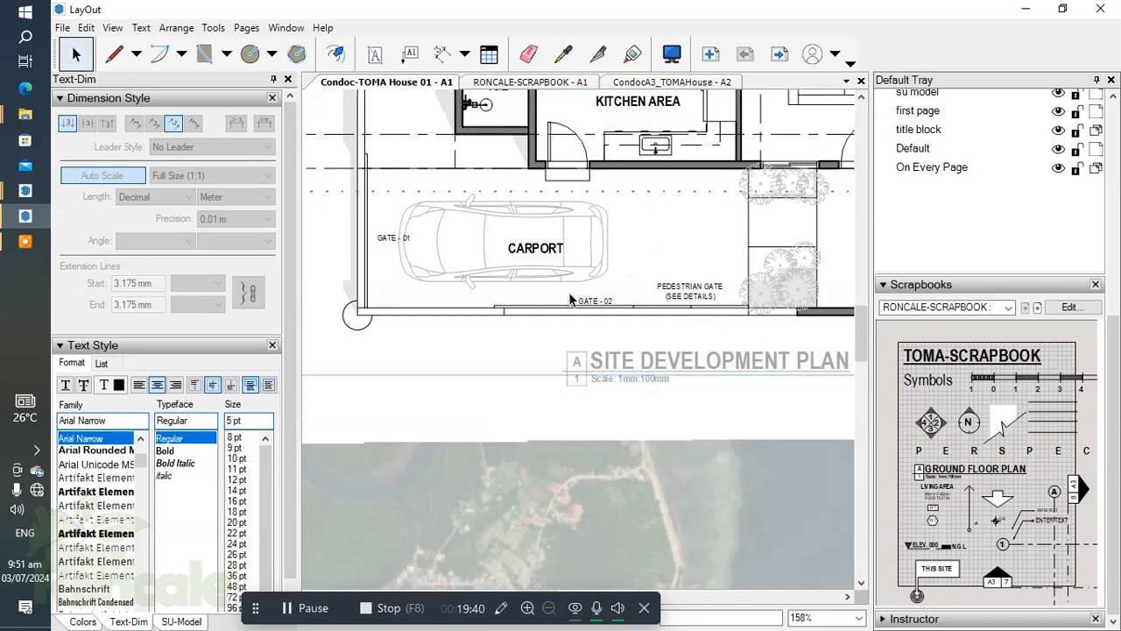
key(Left)
key(Left)
key(Left)
key(Left)
key(Left)
key(Left)
key(Left)
key(Left)
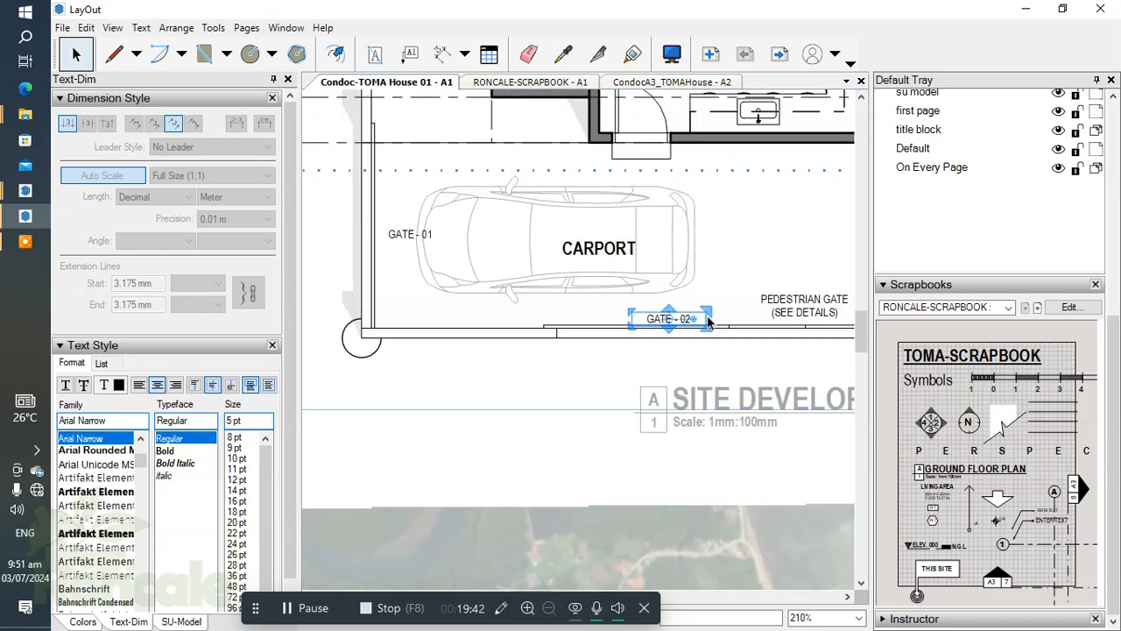
click(720, 279)
Rotate the GATE - 01 label 90° and nudge it left against the carport's side gate.
scroll(631, 287, down, 3)
middle_drag(561, 262, 663, 315)
scroll(578, 308, up, 3)
click(621, 300)
drag(617, 301, 599, 242)
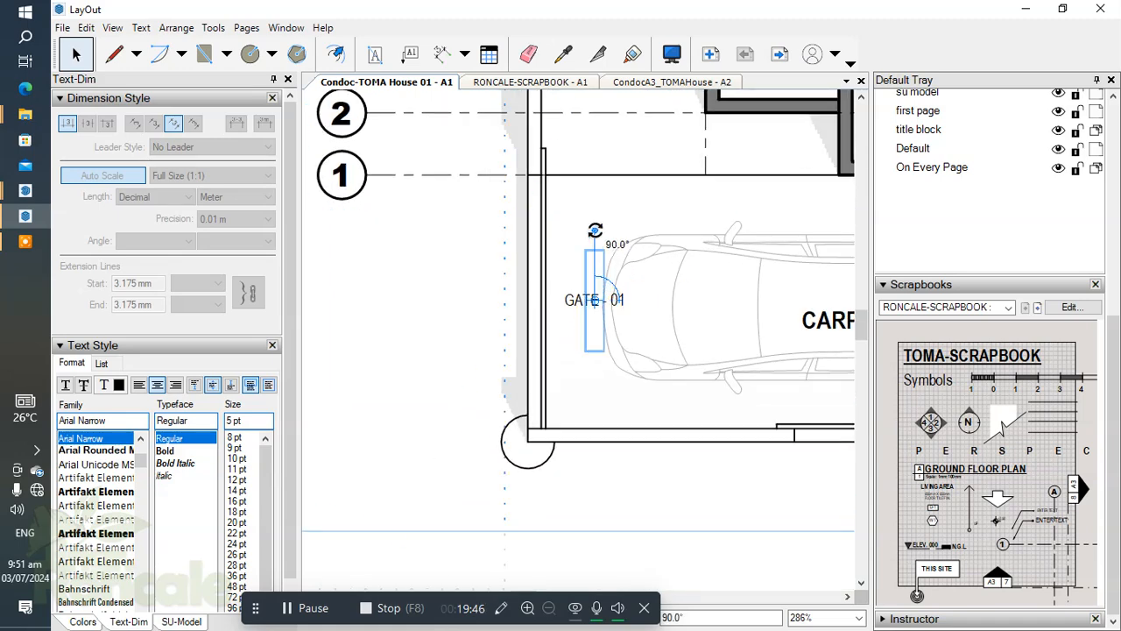
key(Left)
key(Left)
key(Left)
key(Left)
key(Left)
key(Left)
key(Left)
key(Left)
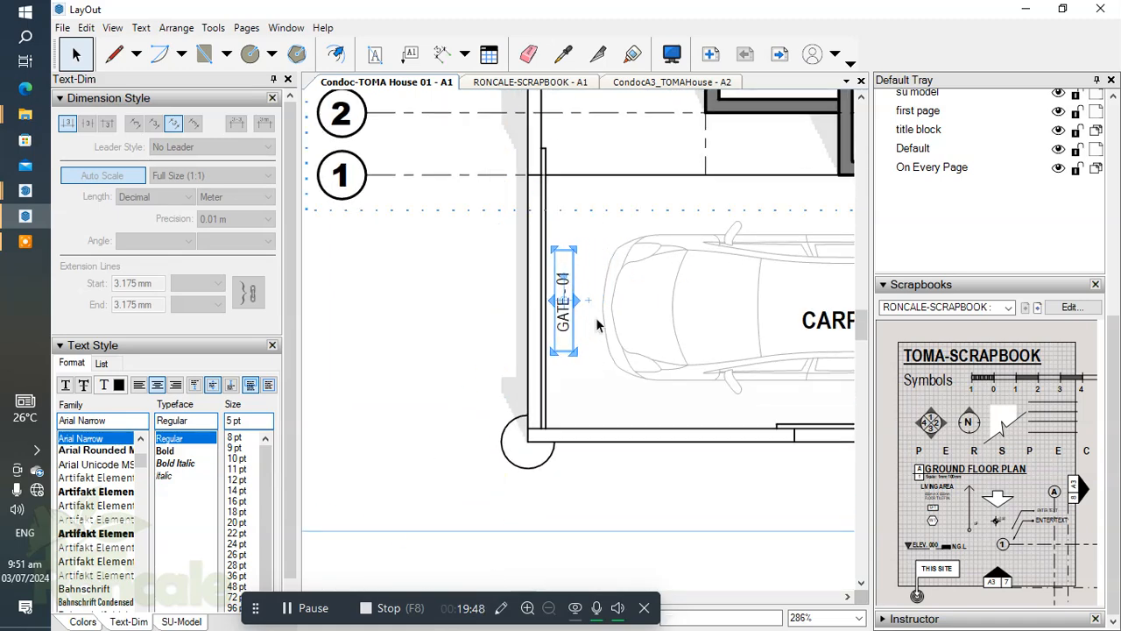
Examine the placement of the gate labels around the carport on the site development plan.
drag(609, 345, 624, 379)
scroll(447, 325, down, 2)
middle_drag(475, 340, 329, 368)
scroll(375, 327, up, 1)
scroll(453, 340, up, 2)
scroll(467, 359, down, 4)
scroll(497, 389, up, 4)
scroll(452, 383, down, 6)
middle_drag(445, 223, 405, 248)
scroll(451, 262, down, 2)
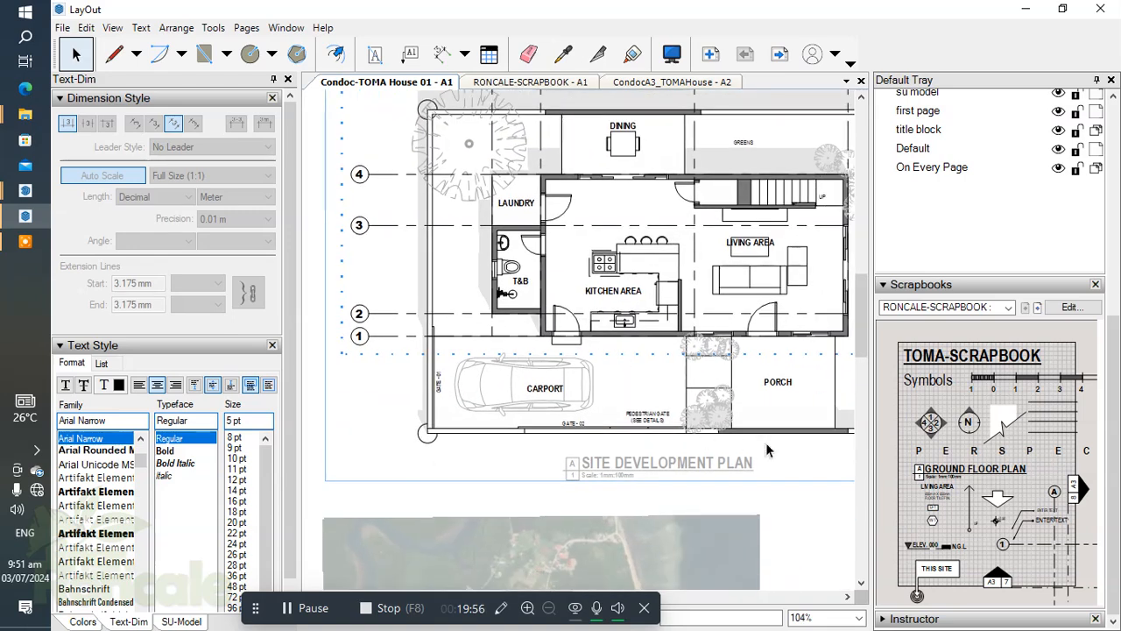
click(926, 487)
scroll(1032, 236, up, 5)
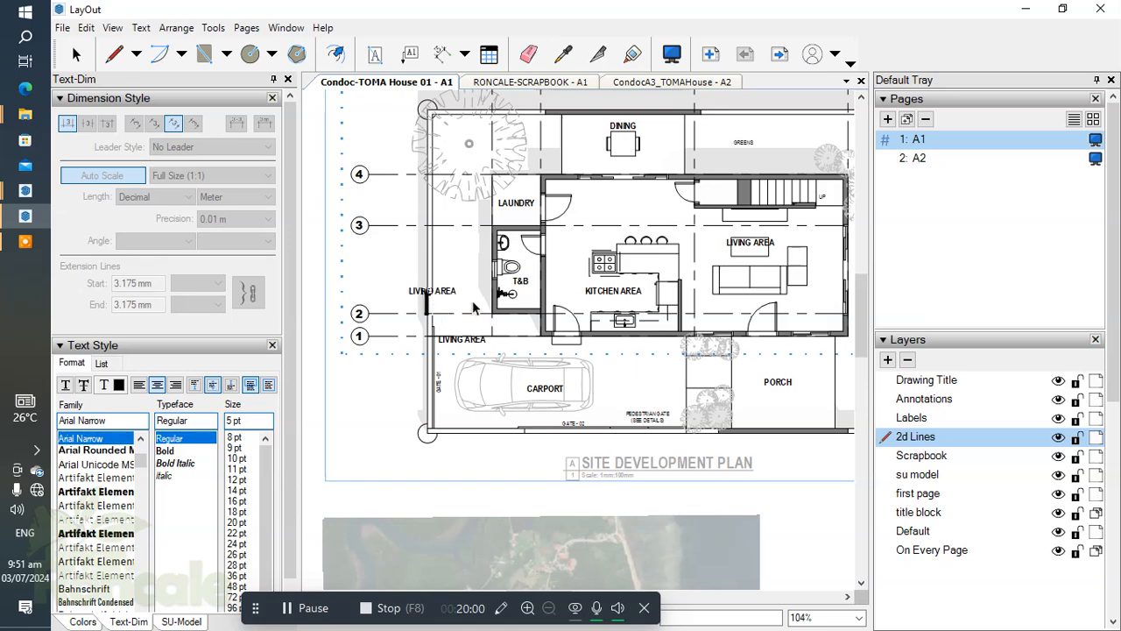
scroll(640, 412, down, 2)
key(space)
scroll(559, 424, up, 4)
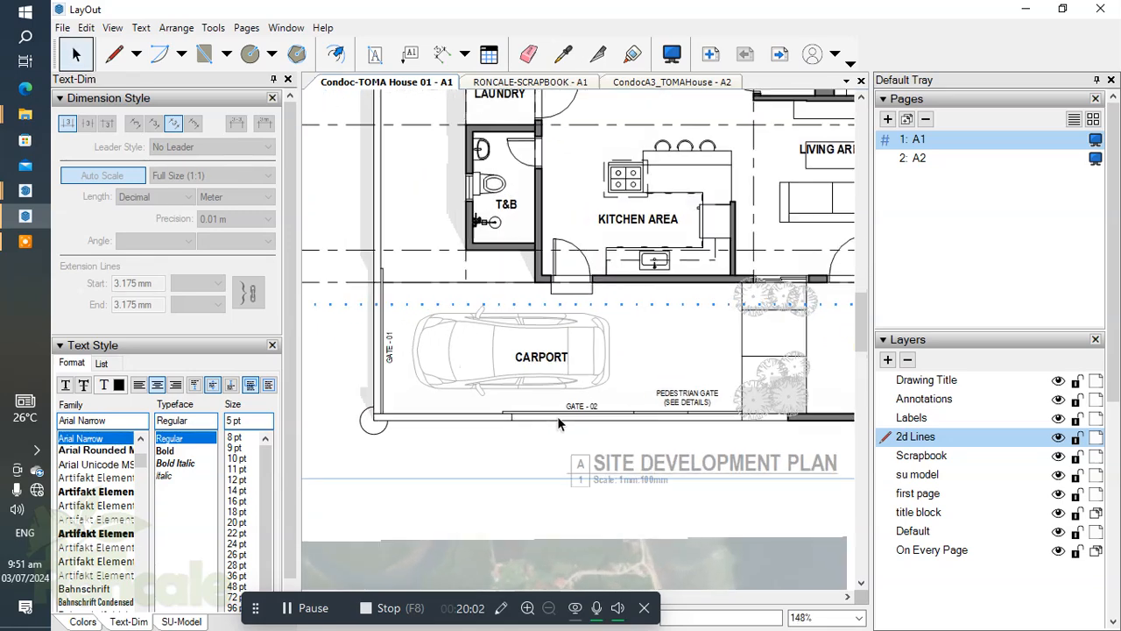
Make Labels the active layer and move the pedestrian gate, GATE - 01 and GATE - 02 labels onto it.
middle_drag(558, 424, 550, 398)
click(912, 418)
scroll(625, 369, up, 1)
click(682, 358)
ctrl+click(571, 375)
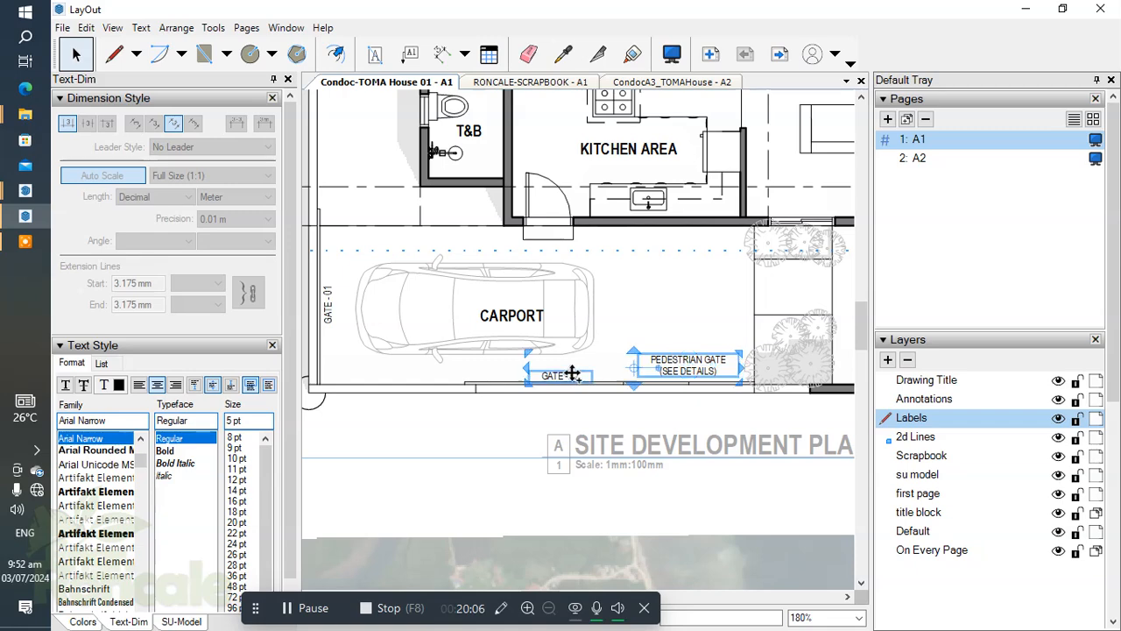
middle_drag(520, 370, 624, 367)
ctrl+click(429, 298)
right_click(431, 308)
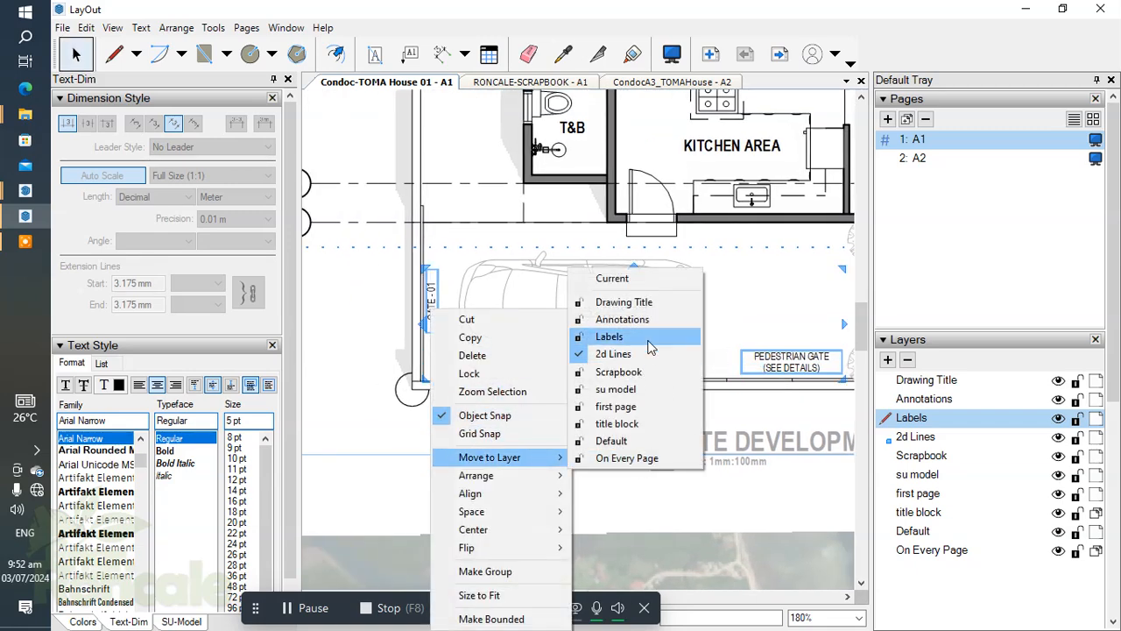
click(651, 348)
scroll(481, 350, down, 2)
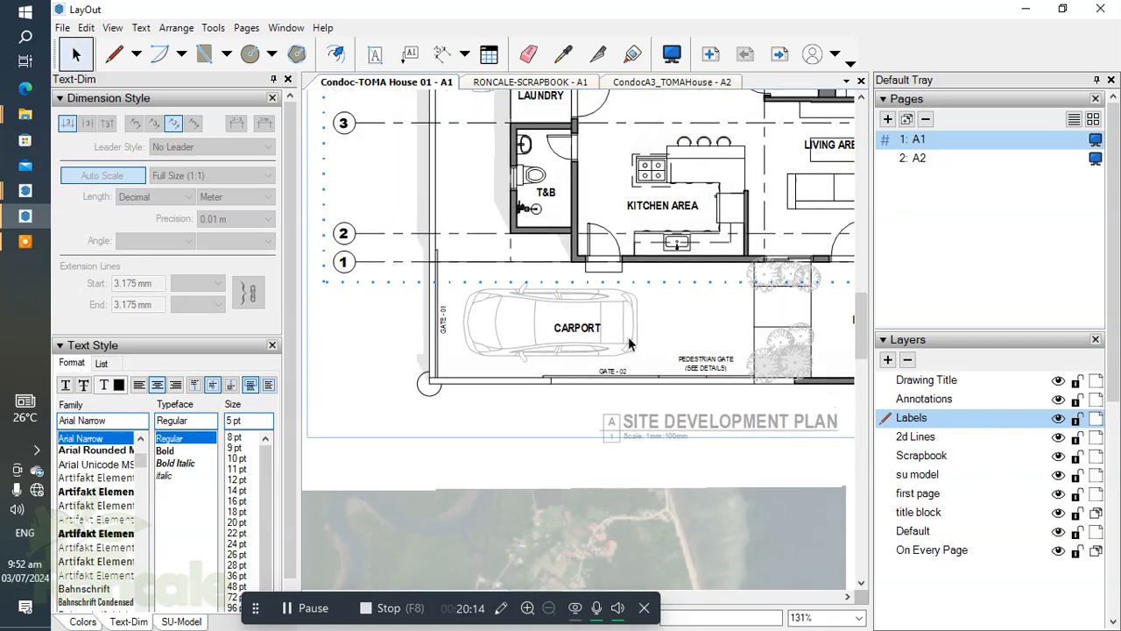
Add a PERIMETER FENCE text label outside the fence beside the T&B, using the scrapbook's bold 8 pt Arial Narrow style.
click(375, 56)
click(1113, 490)
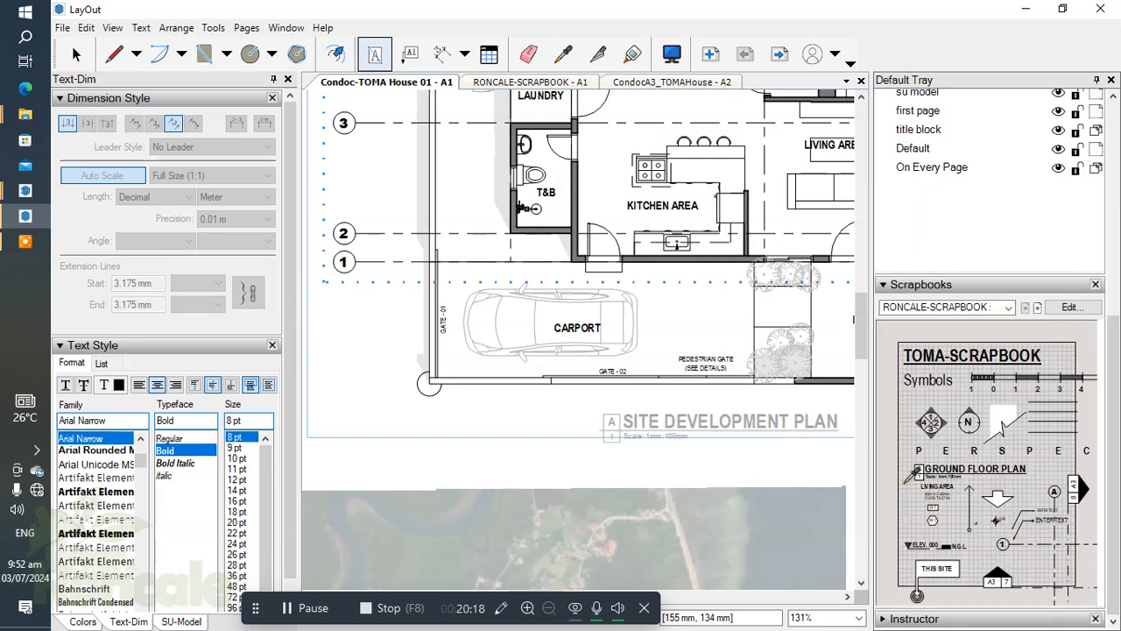
scroll(485, 272, up, 3)
click(483, 293)
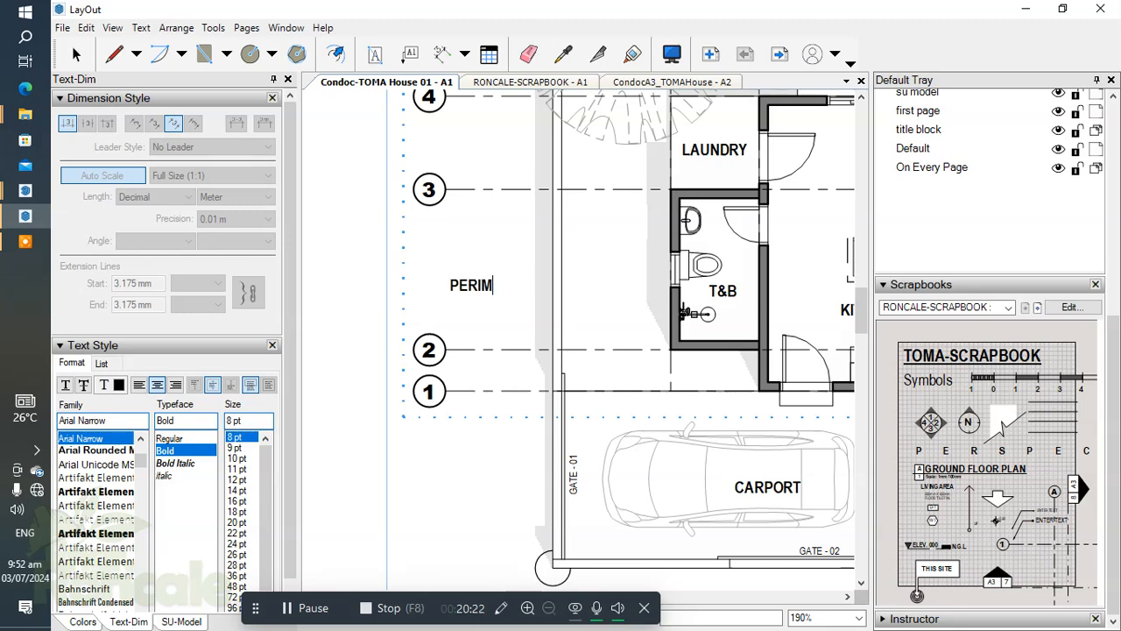
text(PERIMETER FENCE)
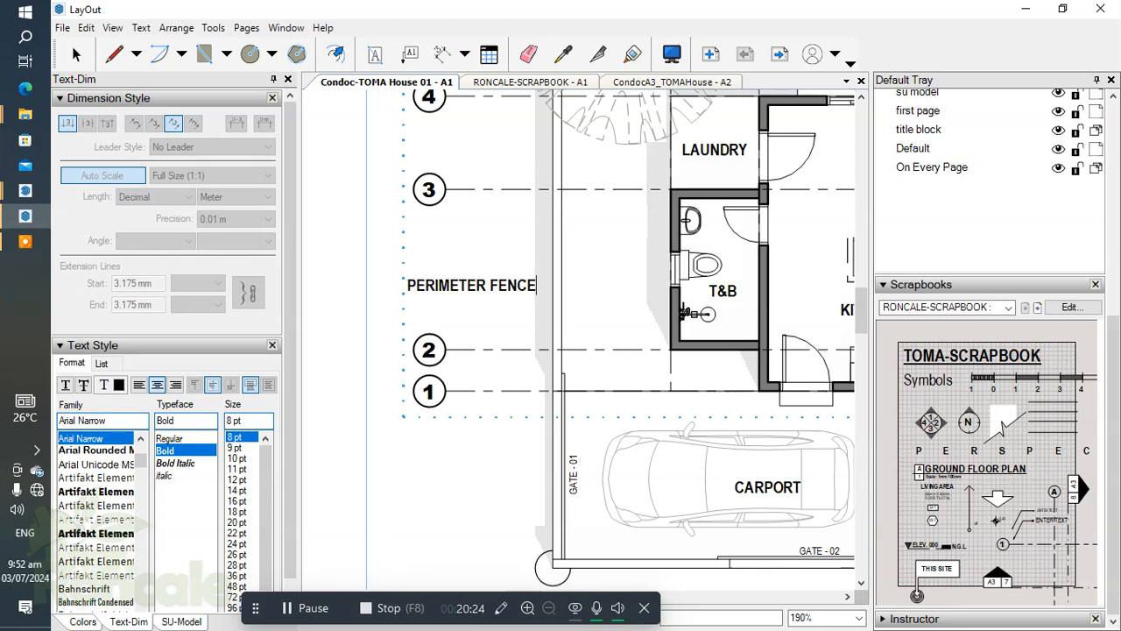
key(Escape)
click(491, 284)
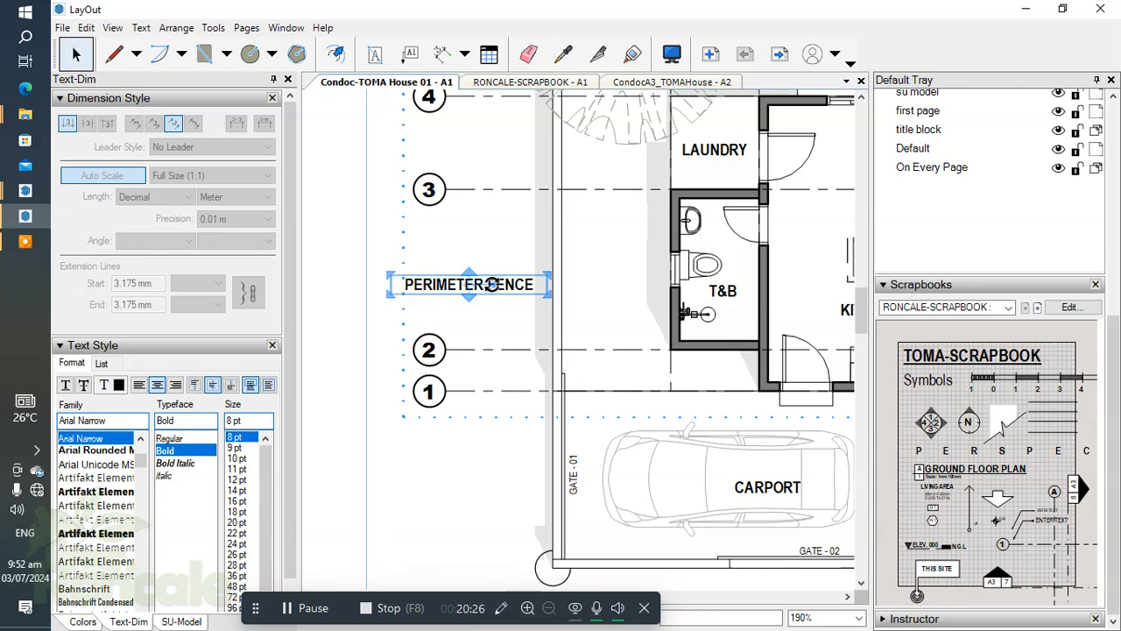
Set the PERIMETER FENCE label to bold italic and rotate it to read vertically.
double_click(503, 285)
key(ctrl+i)
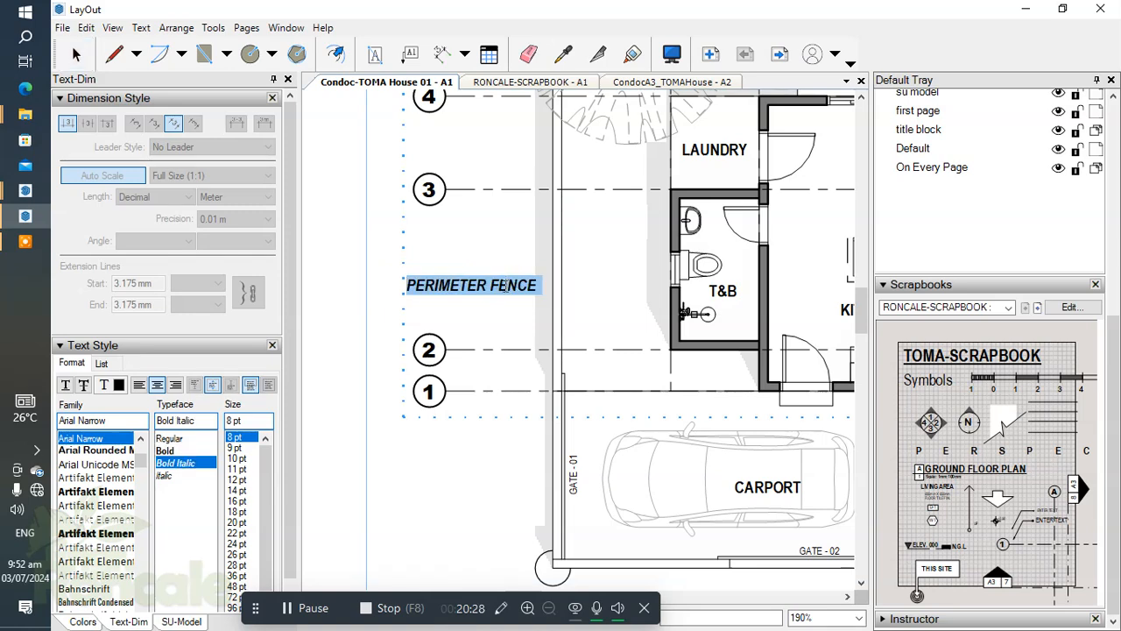
key(Escape)
click(482, 284)
drag(491, 284, 429, 180)
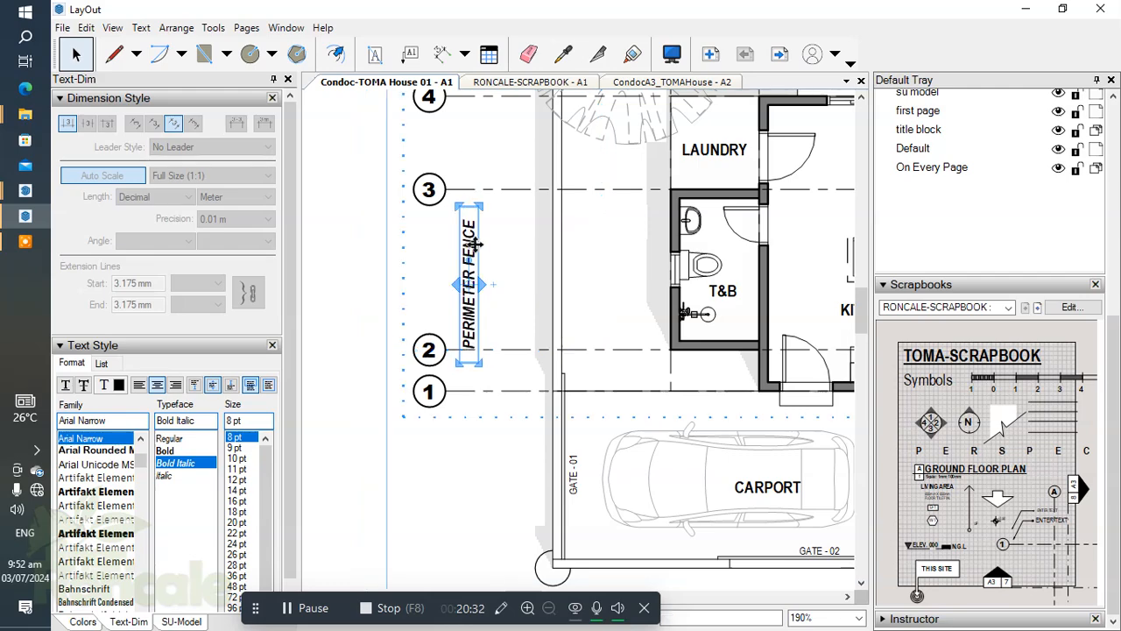
Nudge the vertical PERIMETER FENCE label close to the fence line beside the T&B and adjust its height along the fence.
key(Right)
key(Right)
key(Right)
key(Right)
key(Right)
key(Right)
key(Right)
key(Right)
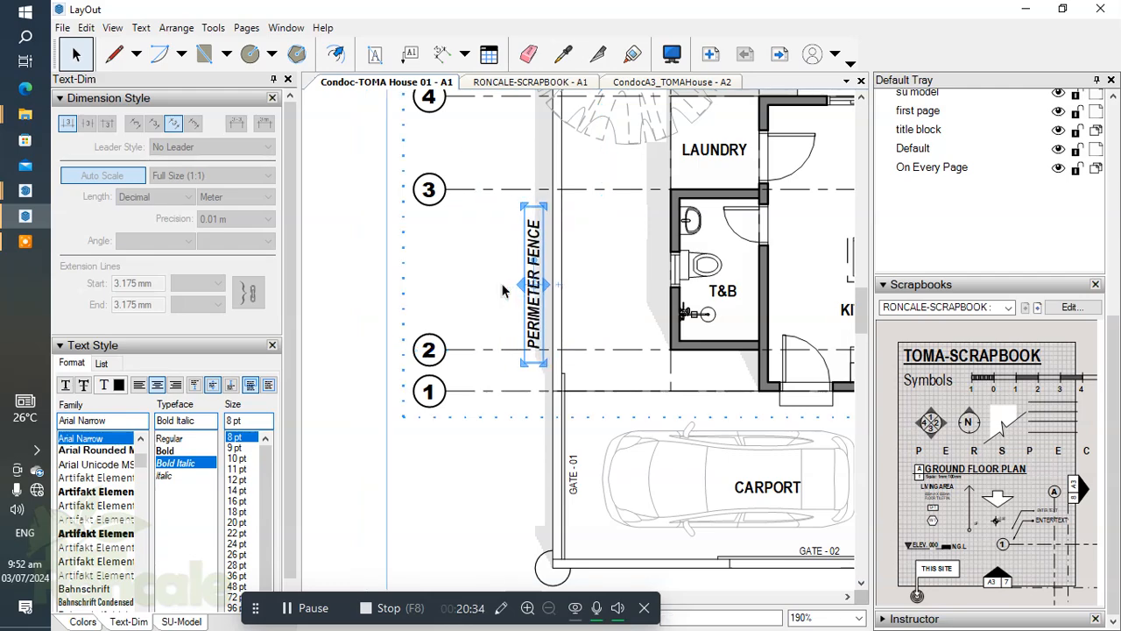
key(Up)
key(Up)
key(Up)
key(Up)
scroll(509, 285, down, 3)
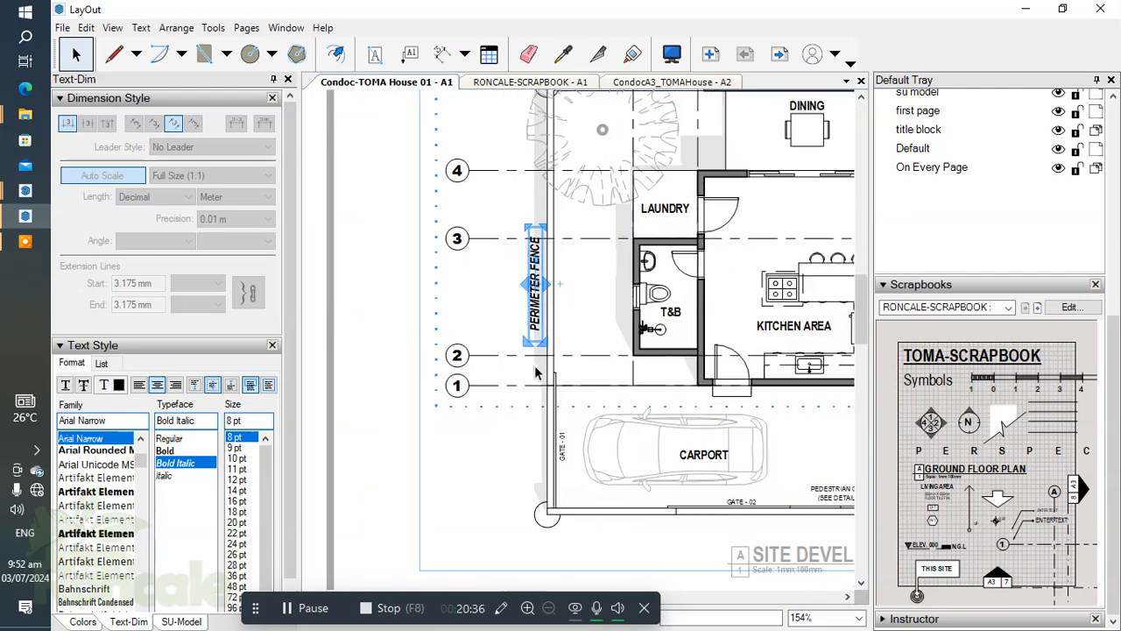
scroll(542, 380, up, 1)
key(shift+Down)
key(Up)
key(Up)
scroll(544, 339, down, 1)
scroll(518, 290, down, 3)
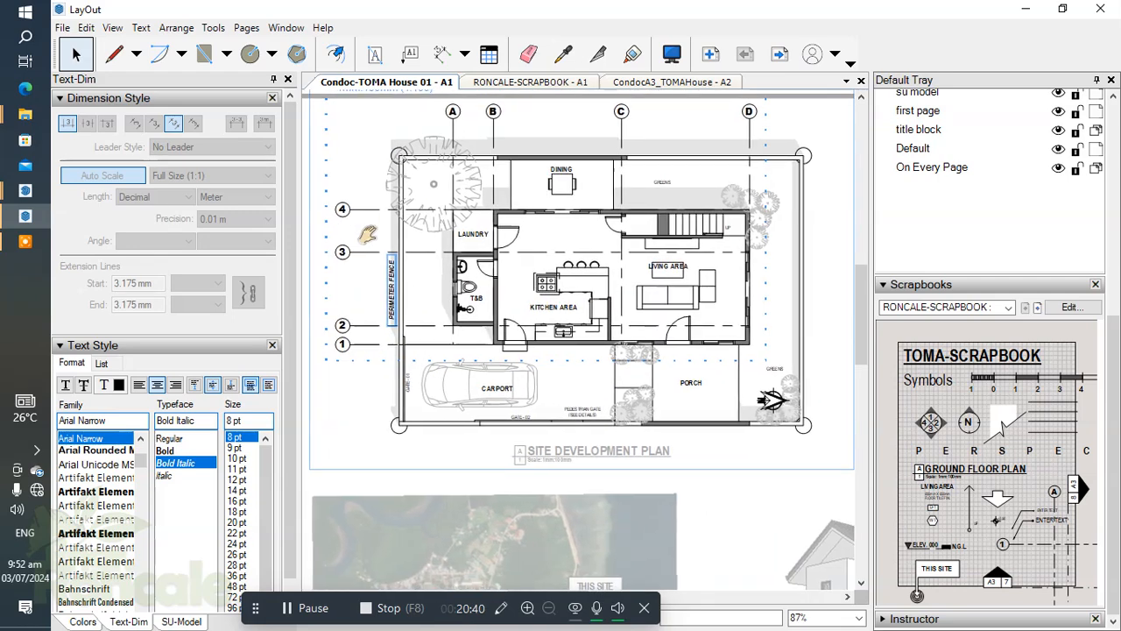
Copy the vertical PERIMETER FENCE label across the plan and nudge it just outside the fence beyond the living area.
drag(394, 306, 569, 308)
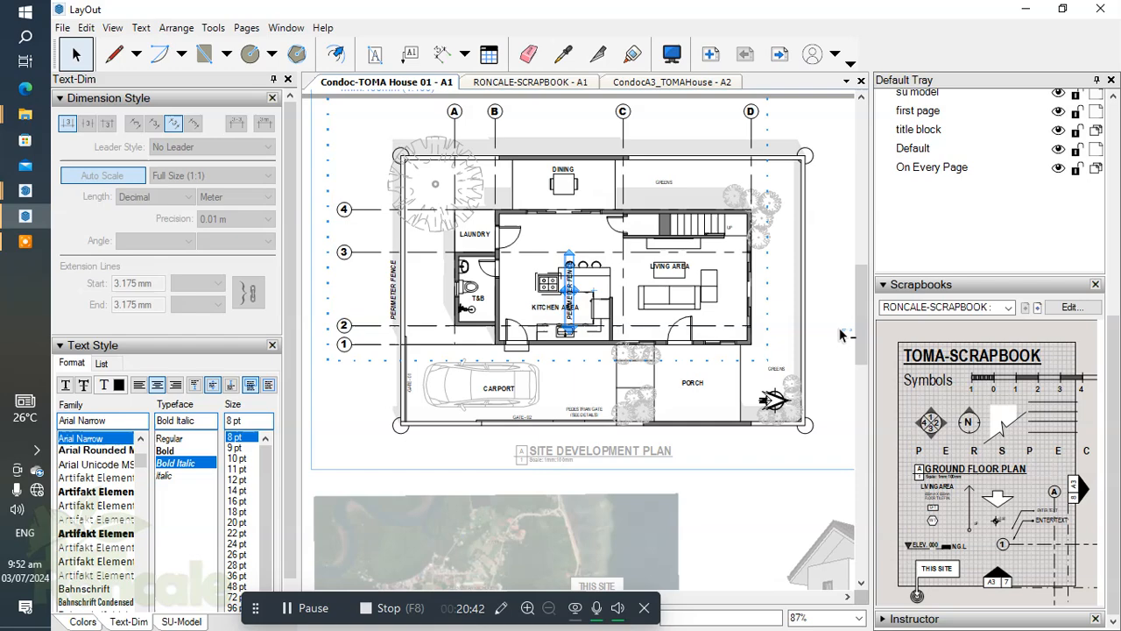
scroll(645, 324, up, 1)
scroll(617, 319, up, 2)
scroll(488, 317, down, 1)
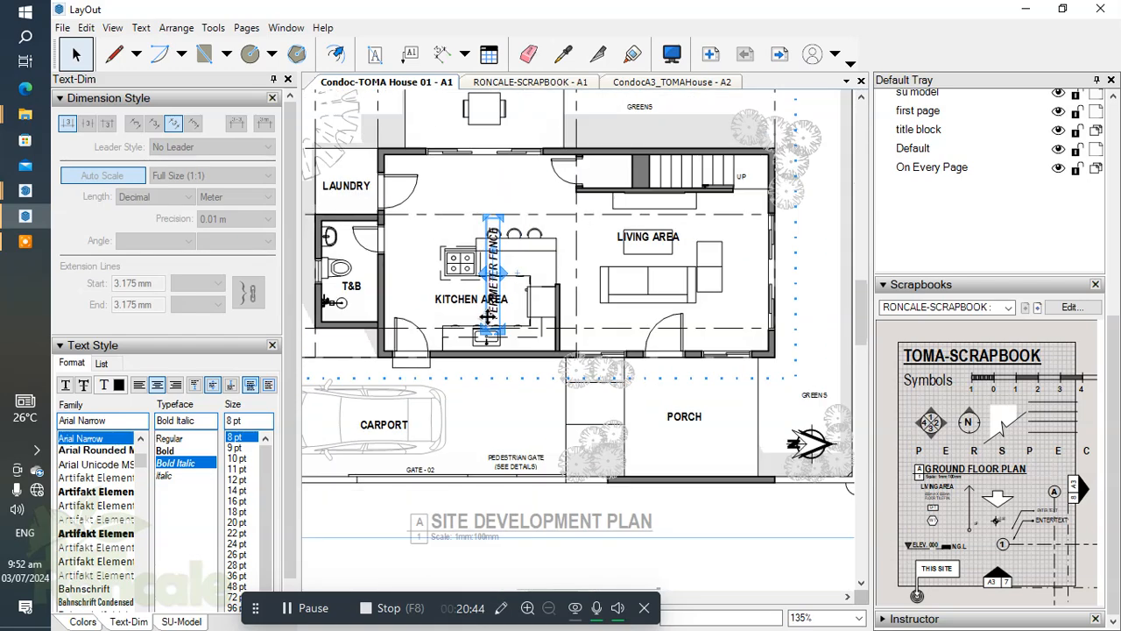
drag(490, 315, 783, 317)
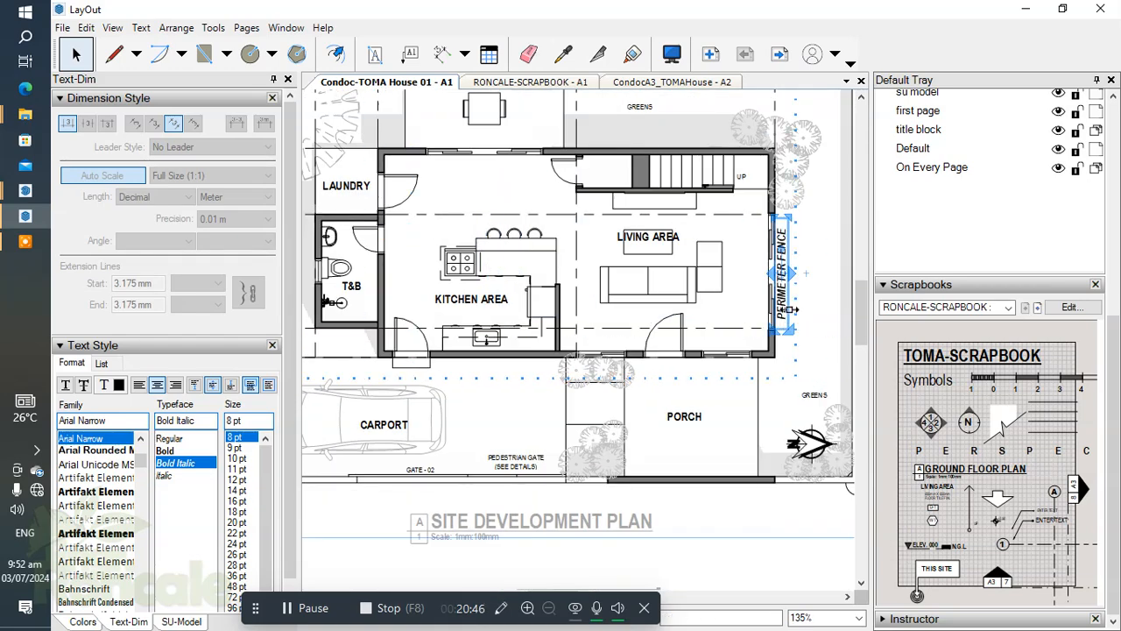
scroll(771, 303, down, 1)
middle_drag(764, 300, 534, 310)
scroll(560, 309, up, 3)
key(shift+Right)
key(shift+Right)
key(shift+Right)
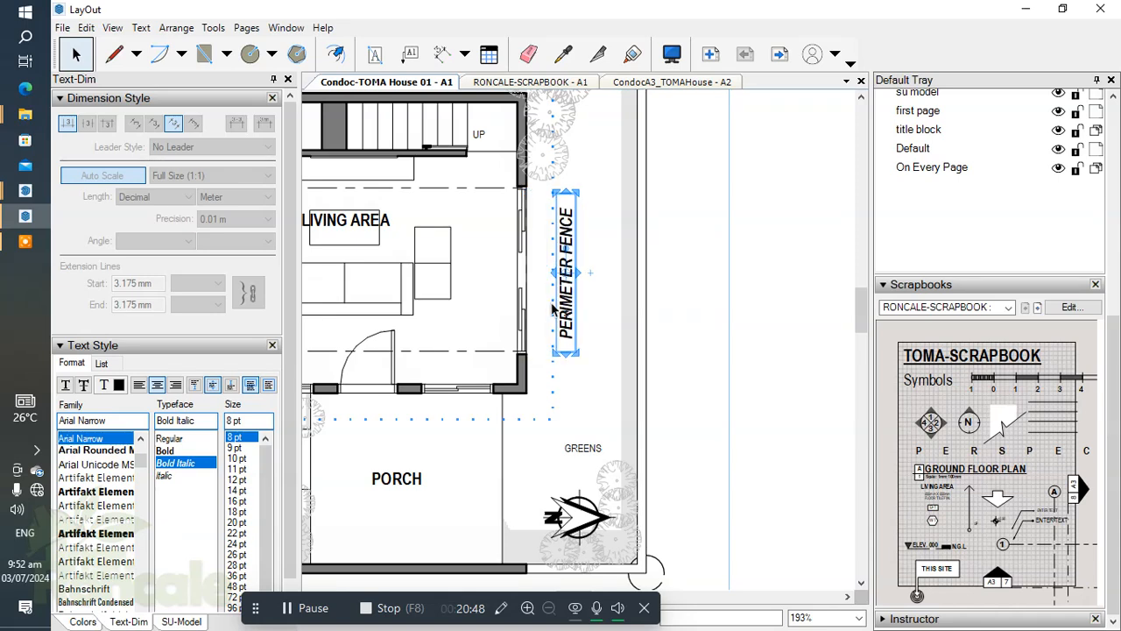
key(shift+Right)
key(shift+Right)
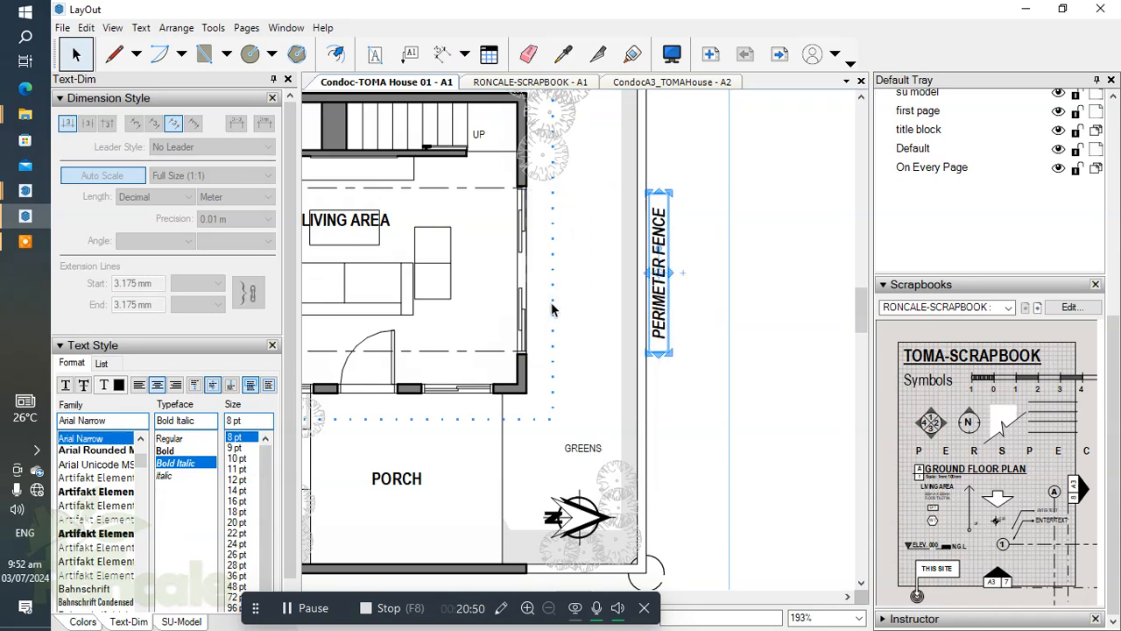
Copy the PERIMETER FENCE label onto the wall in front of the porch, turn it horizontal and set the rotation to 180°.
scroll(552, 308, down, 4)
drag(756, 312, 653, 448)
scroll(651, 438, up, 4)
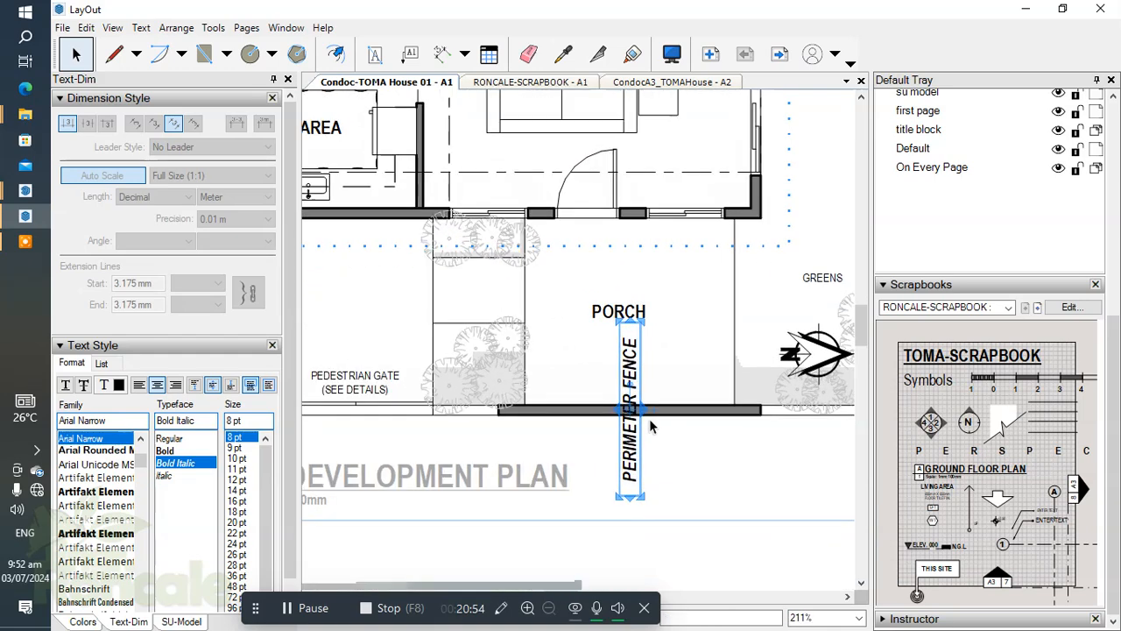
scroll(651, 427, up, 2)
drag(645, 383, 760, 406)
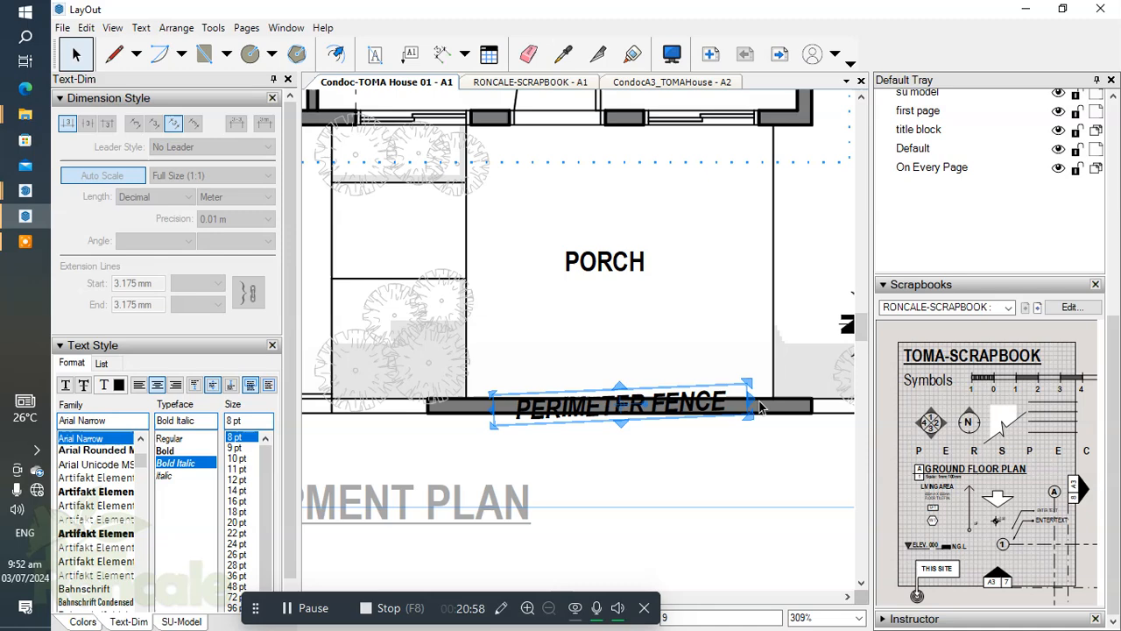
text(180)
key(Return)
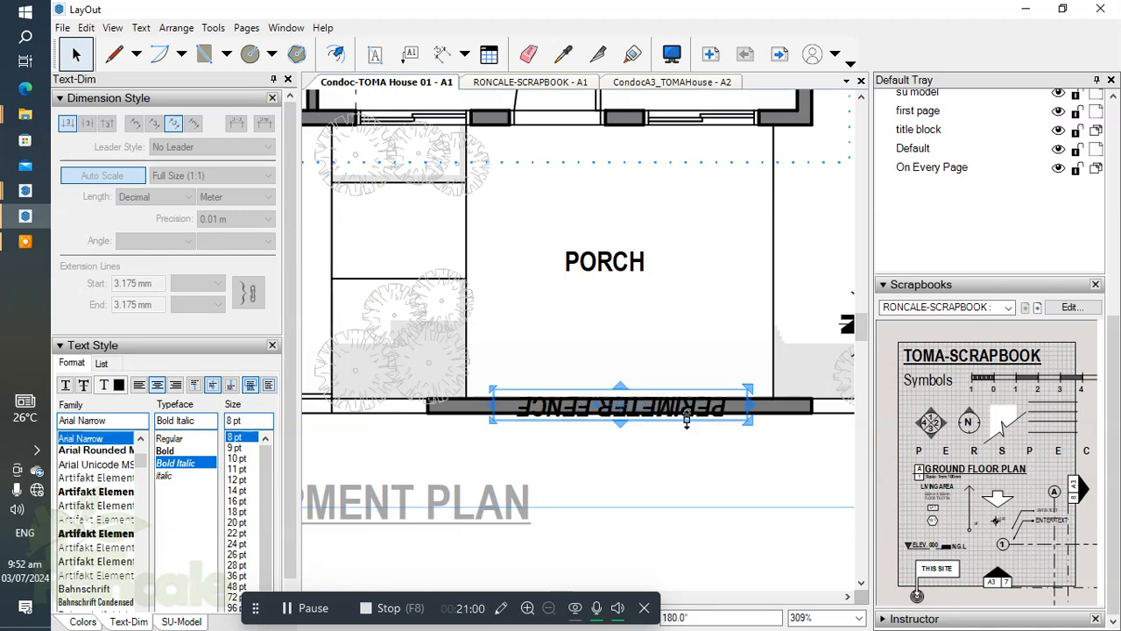
Move the copied label below the porch's front wall, turn it upright and nudge it close to the wall.
drag(687, 412, 694, 452)
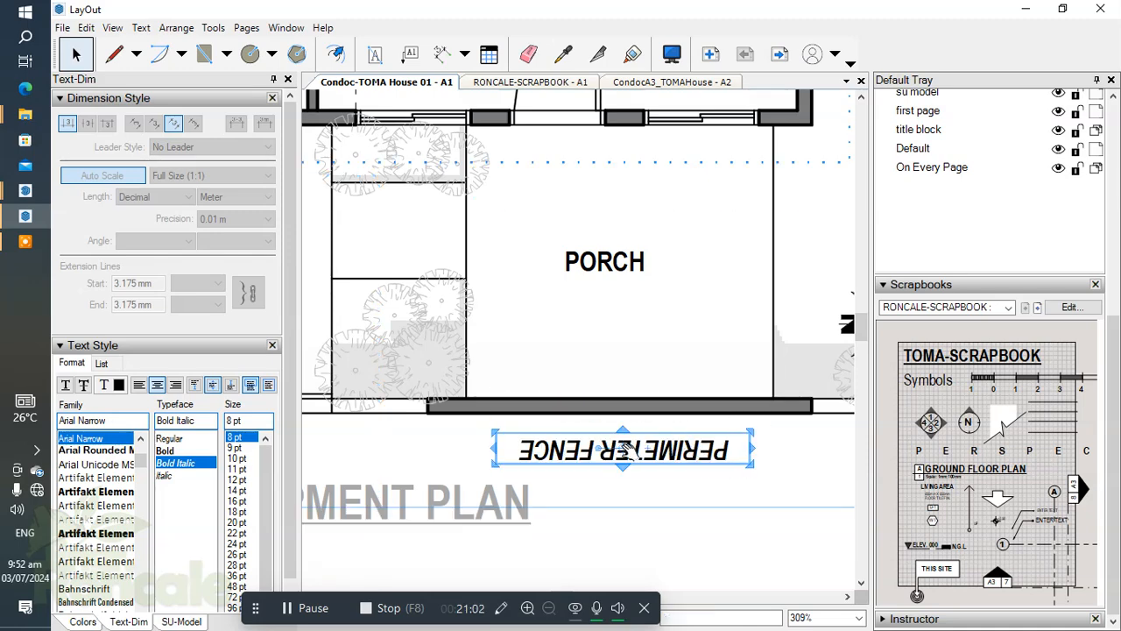
drag(599, 448, 747, 439)
key(Up)
key(Up)
key(Up)
key(Up)
scroll(676, 516, down, 4)
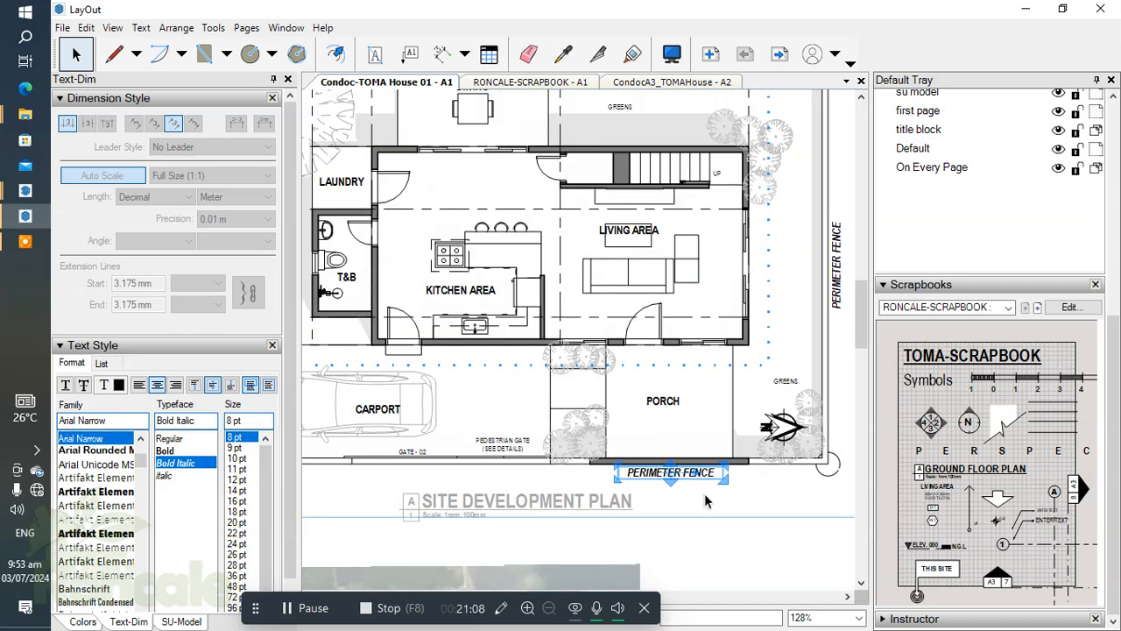
Copy the horizontal PERIMETER FENCE label to the fence behind the greens area and nudge it close to the fence line.
scroll(704, 493, down, 1)
drag(668, 480, 692, 147)
scroll(692, 148, up, 4)
key(Down)
key(Down)
key(Down)
key(Down)
key(Down)
key(Down)
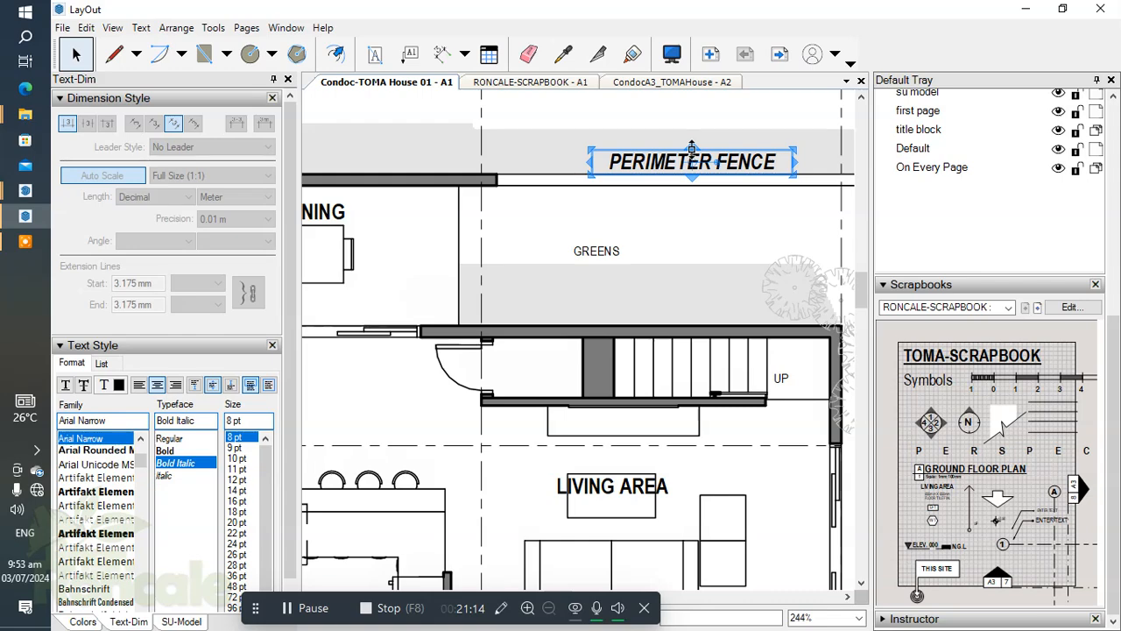
click(662, 135)
Examine the placement of the PERIMETER FENCE labels around the site development plan.
scroll(666, 193, down, 4)
scroll(691, 342, up, 2)
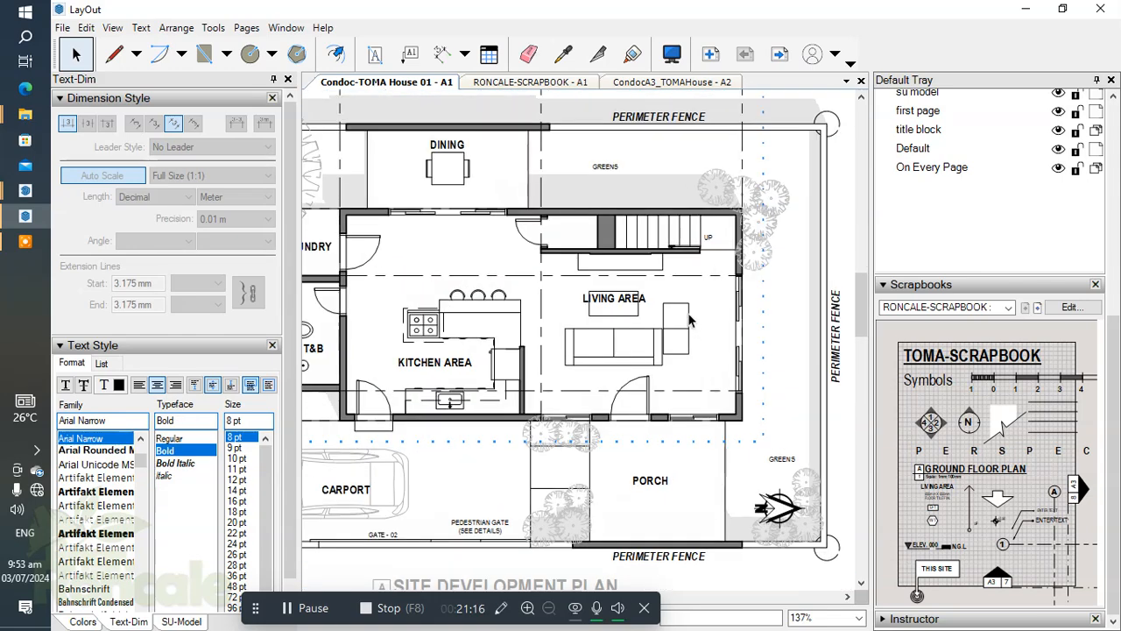
scroll(677, 403, down, 2)
middle_drag(674, 412, 700, 404)
scroll(356, 192, up, 2)
scroll(372, 221, down, 3)
scroll(543, 422, up, 1)
middle_drag(542, 421, 648, 397)
scroll(733, 441, up, 2)
Copy the PERIMETER FENCE label from the porch front to the fence corner circle beside the carport.
click(761, 452)
scroll(741, 434, down, 2)
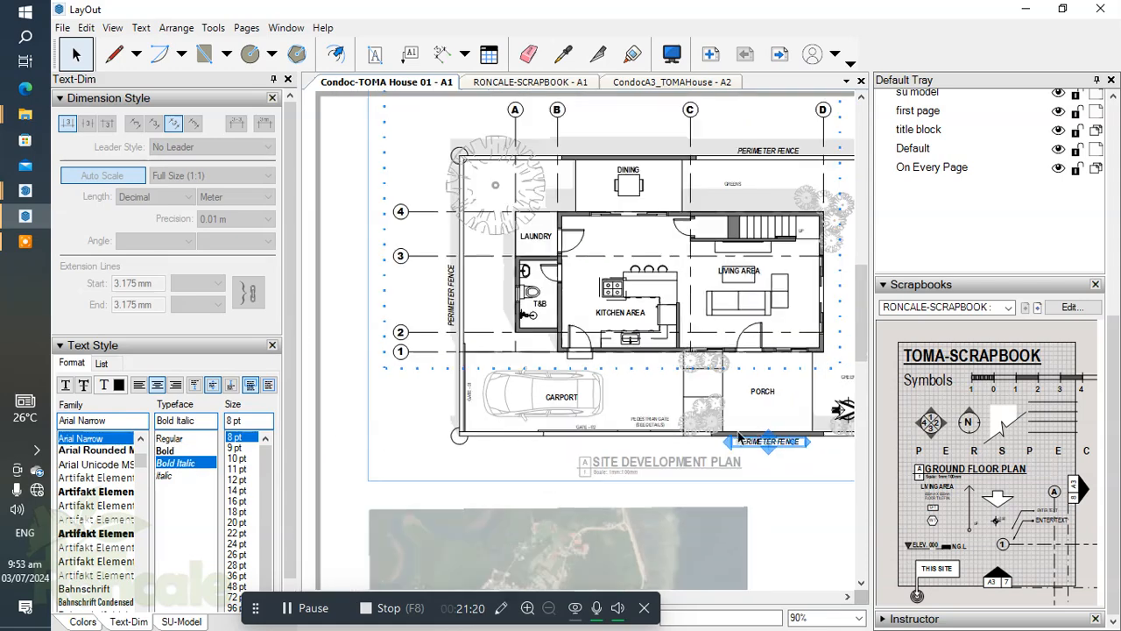
drag(752, 442, 470, 443)
scroll(471, 442, up, 2)
scroll(513, 440, up, 1)
Change the copied label to a bold, non-italic 1 and move it next to the carport's fence corner circle.
double_click(515, 441)
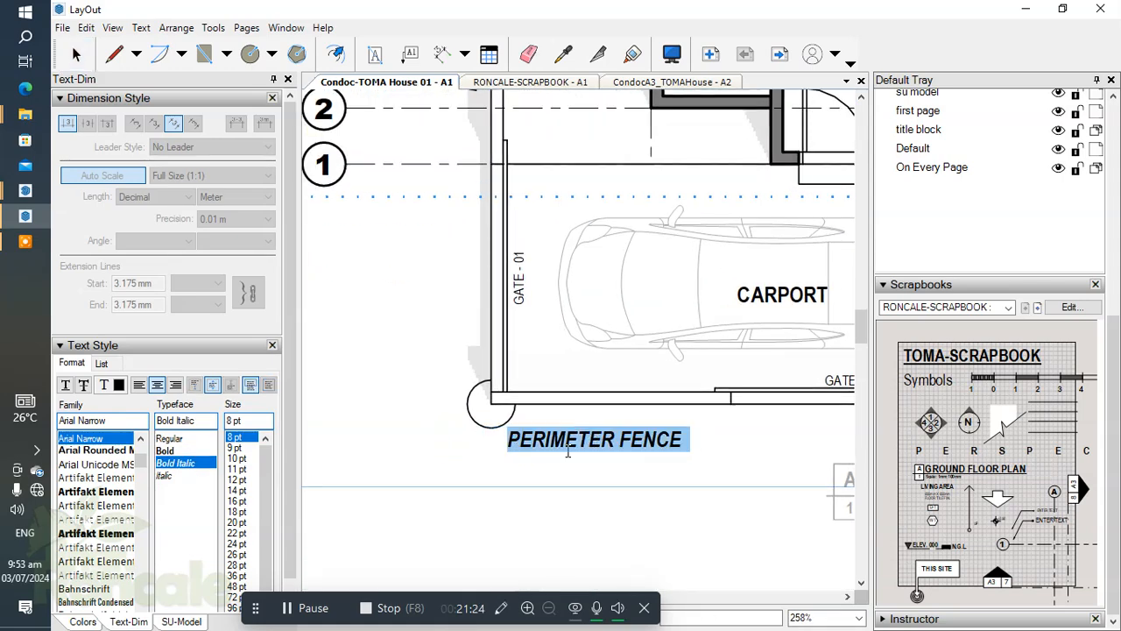
text(1)
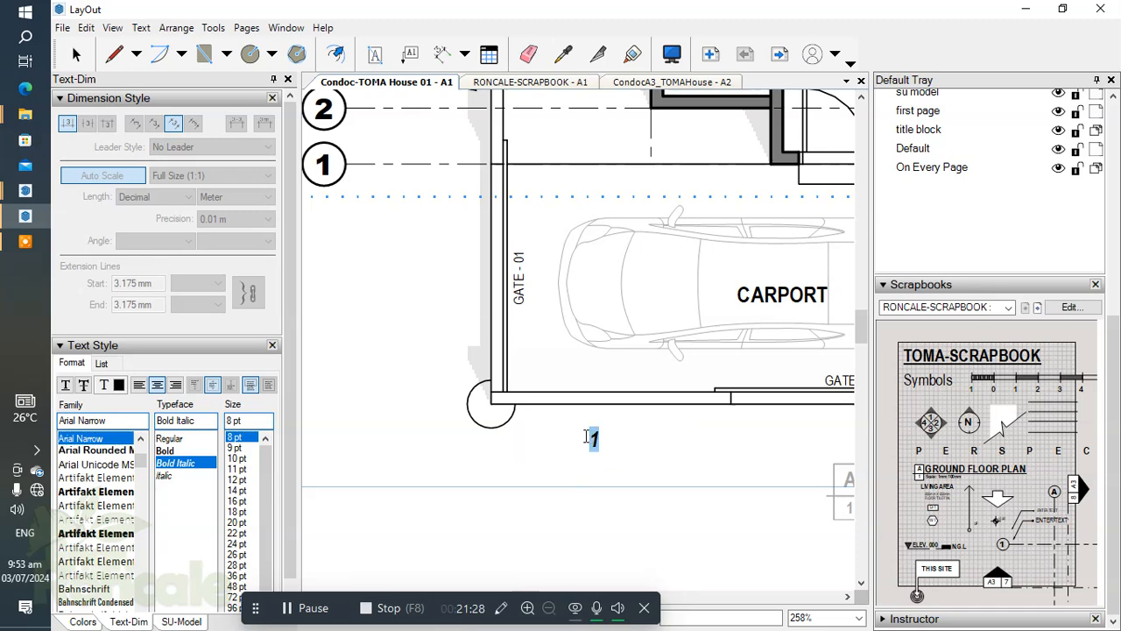
key(ctrl+i)
click(624, 445)
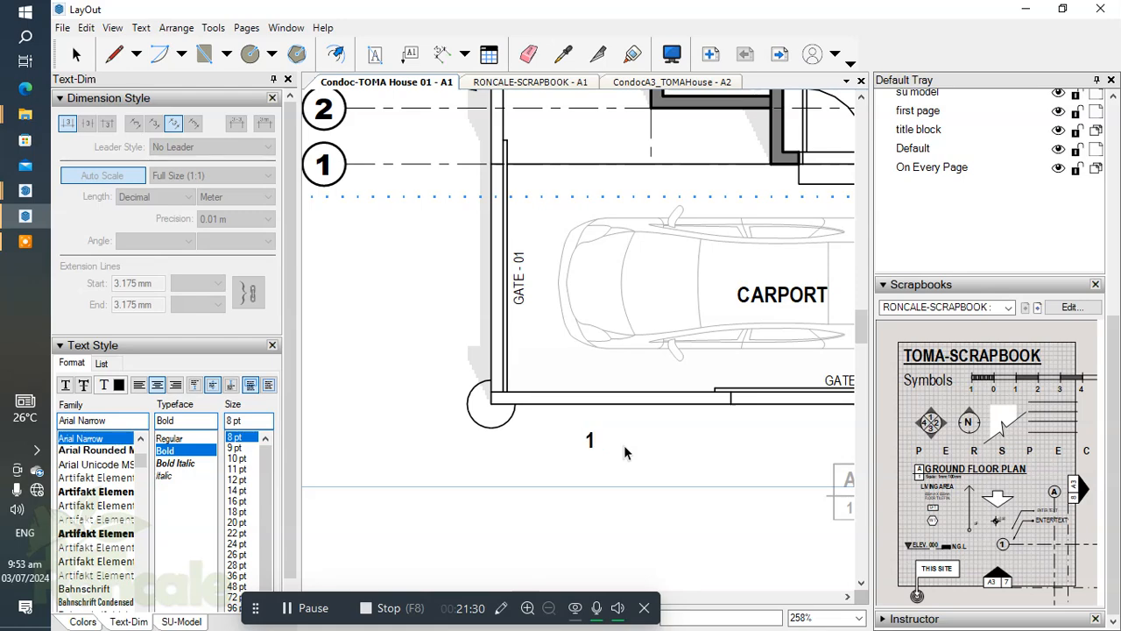
click(589, 442)
drag(592, 445, 521, 433)
Copy the 1 corner label to the fence corner near the north arrow, change it to 2 and adjust its position.
scroll(516, 388, down, 5)
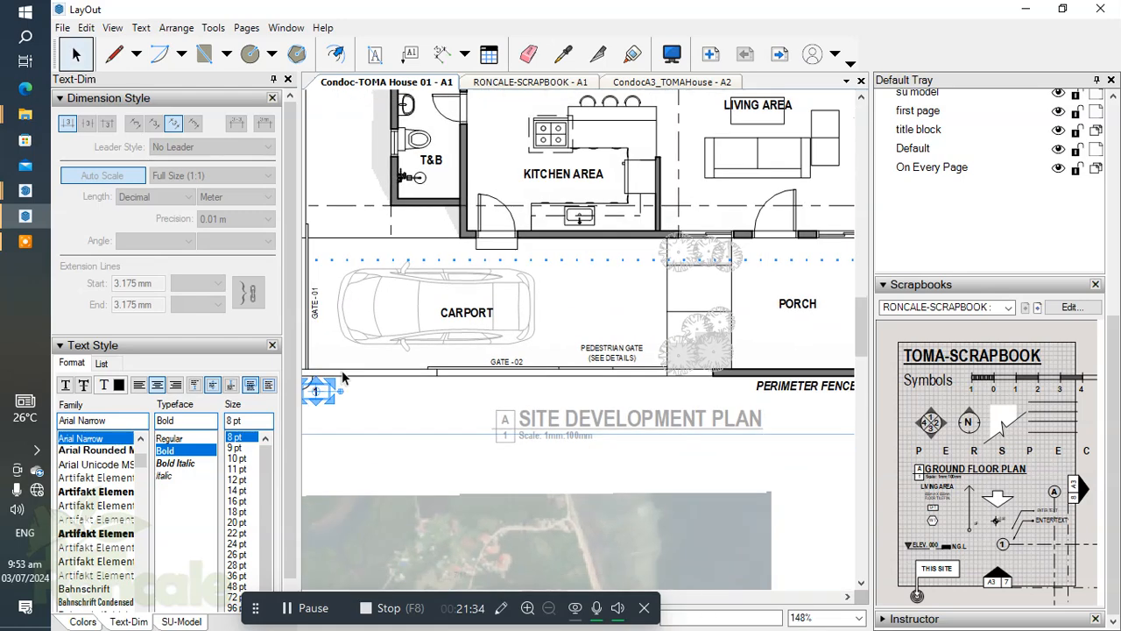
drag(327, 387, 773, 384)
scroll(773, 384, up, 4)
double_click(776, 382)
text(2)
click(763, 427)
scroll(783, 388, up, 2)
drag(783, 388, 787, 386)
click(701, 380)
Copy the 2 corner label to the fence corner behind the greens area, change it to 3 and nudge it beside the circle.
scroll(771, 456, down, 3)
scroll(794, 464, down, 3)
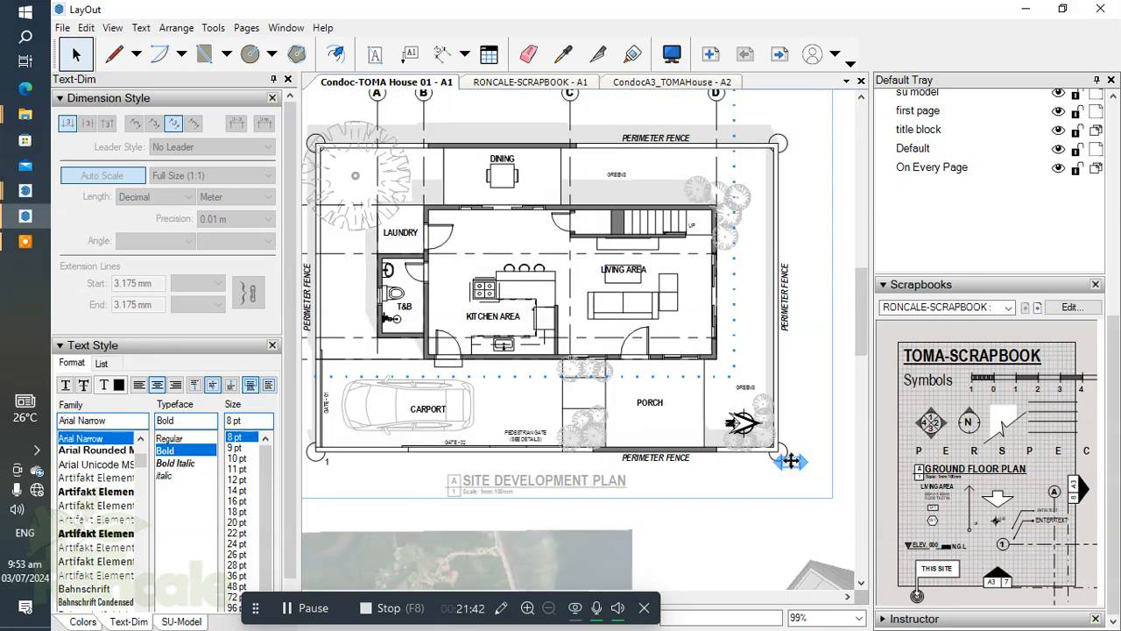
drag(790, 462, 801, 165)
scroll(799, 165, up, 3)
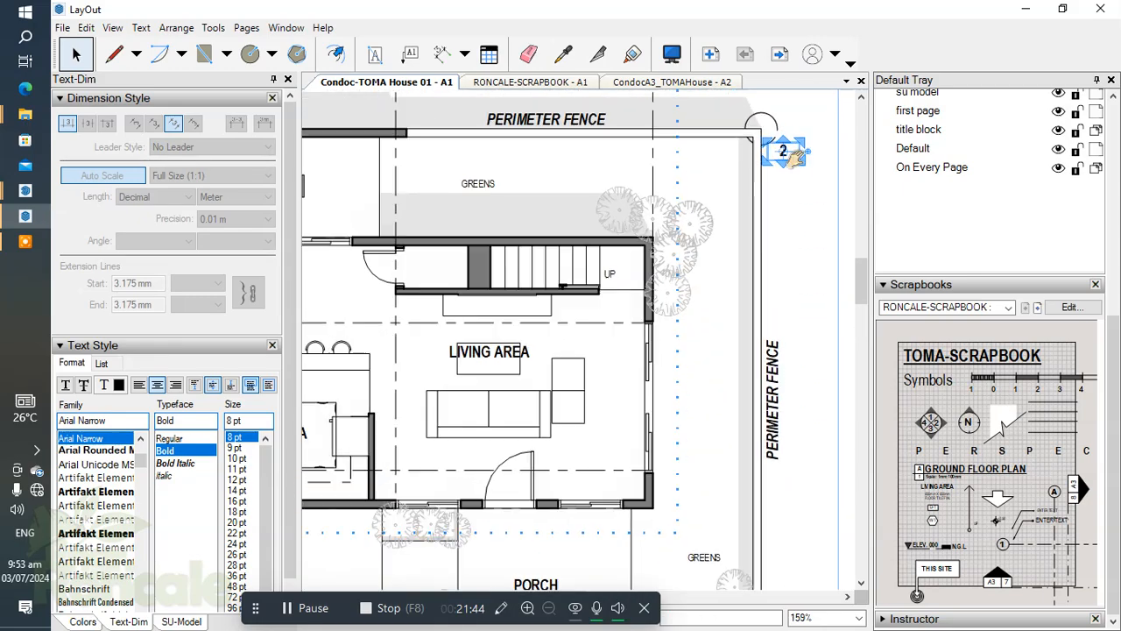
double_click(749, 257)
text(3)
click(757, 328)
scroll(740, 305, down, 3)
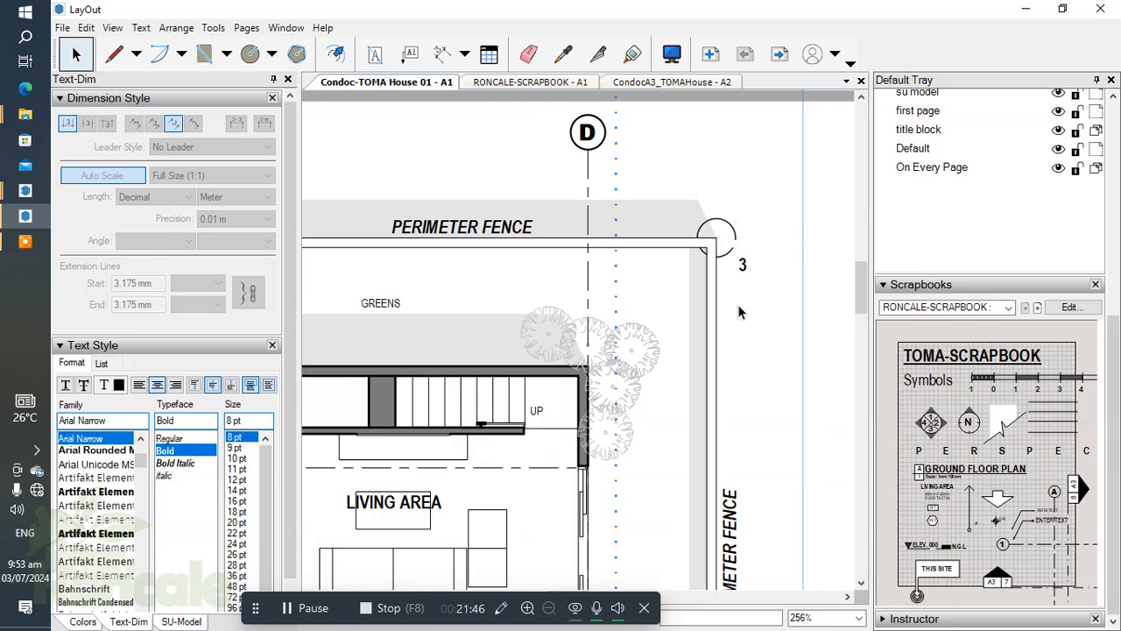
scroll(747, 304, up, 1)
drag(755, 296, 748, 296)
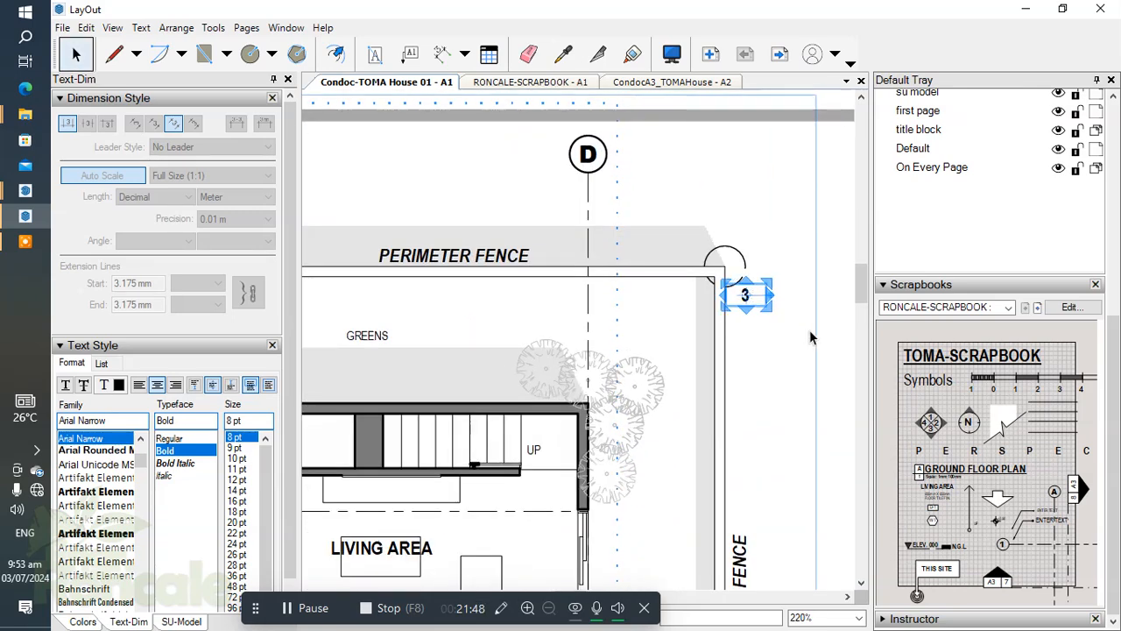
key(Right)
Copy the 3 corner label to the fence corner beside the large tree near the laundry and change it to 4.
scroll(750, 296, down, 4)
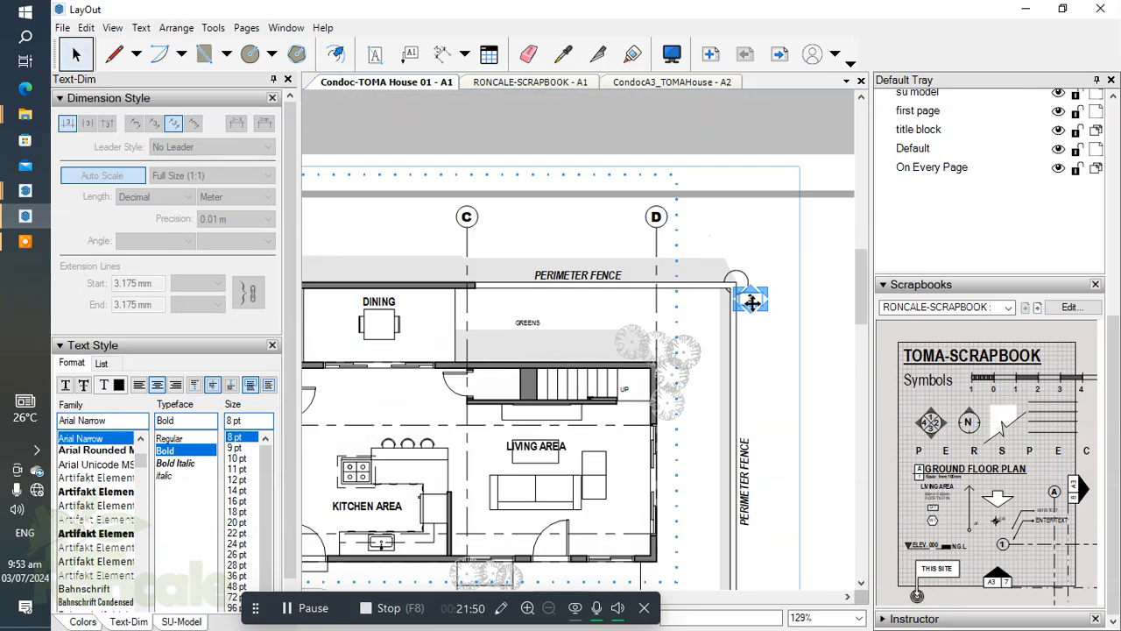
drag(789, 319, 362, 292)
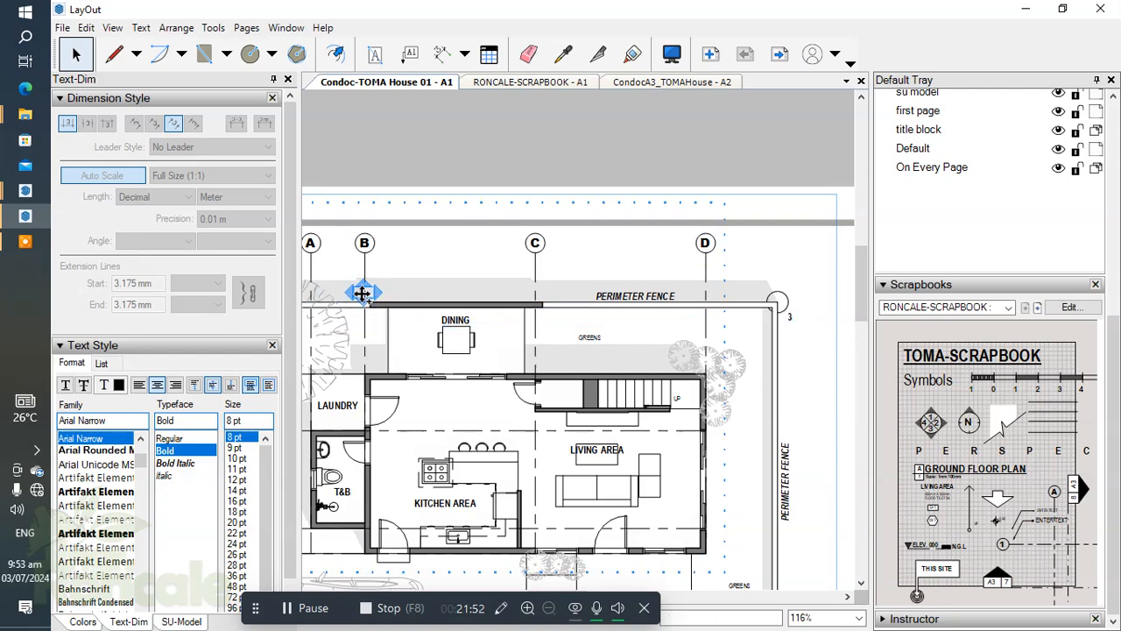
scroll(363, 293, up, 4)
drag(627, 292, 430, 333)
scroll(430, 333, up, 5)
double_click(440, 340)
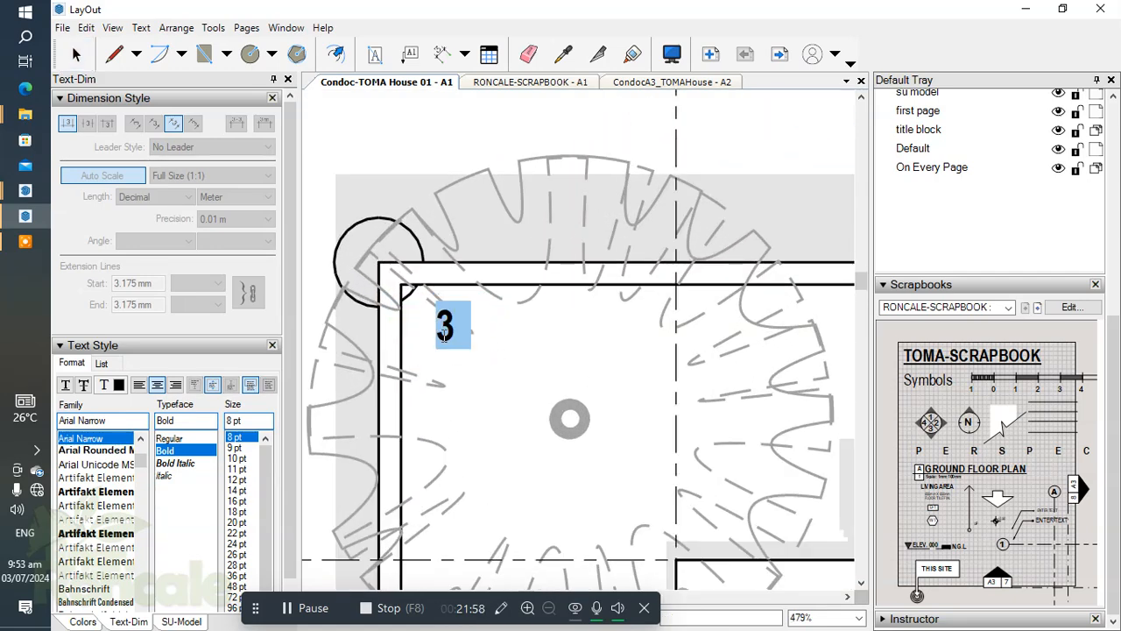
text(4)
click(458, 269)
scroll(421, 254, down, 10)
mouse_move(511, 344)
middle_down()
mouse_move(466, 309)
mouse_move(459, 315)
middle_up()
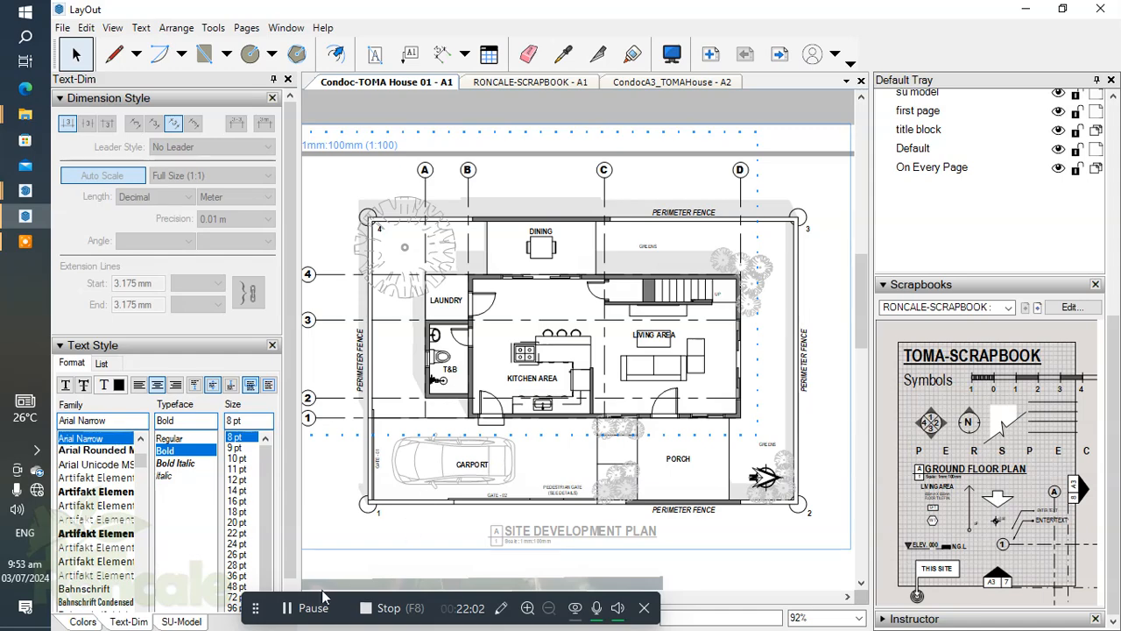
scroll(420, 307, up, 3)
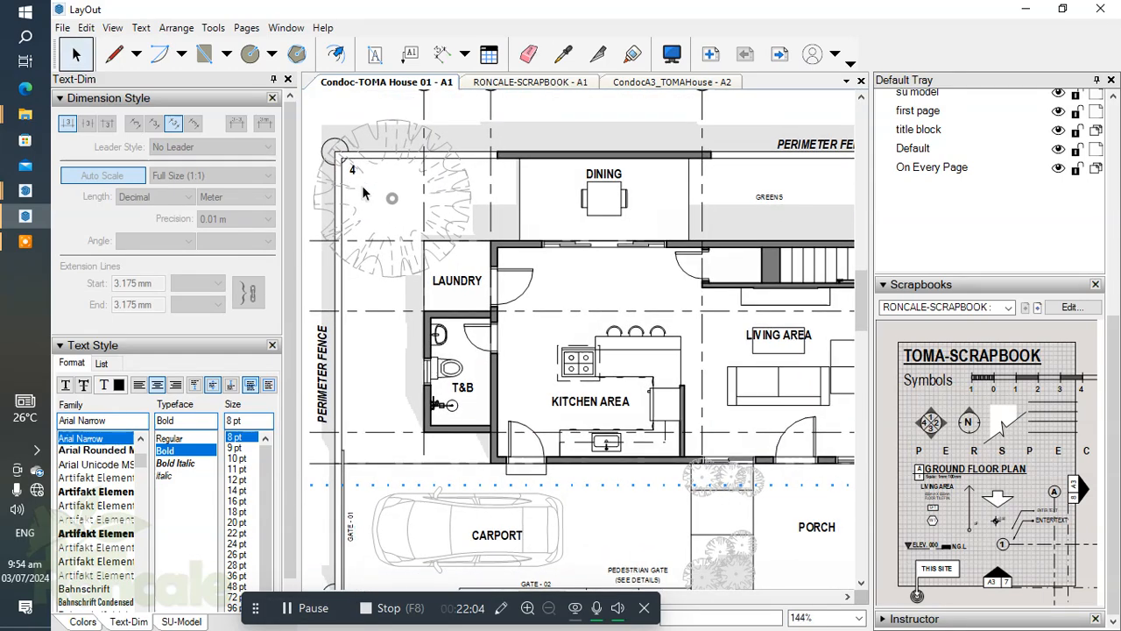
scroll(351, 183, down, 6)
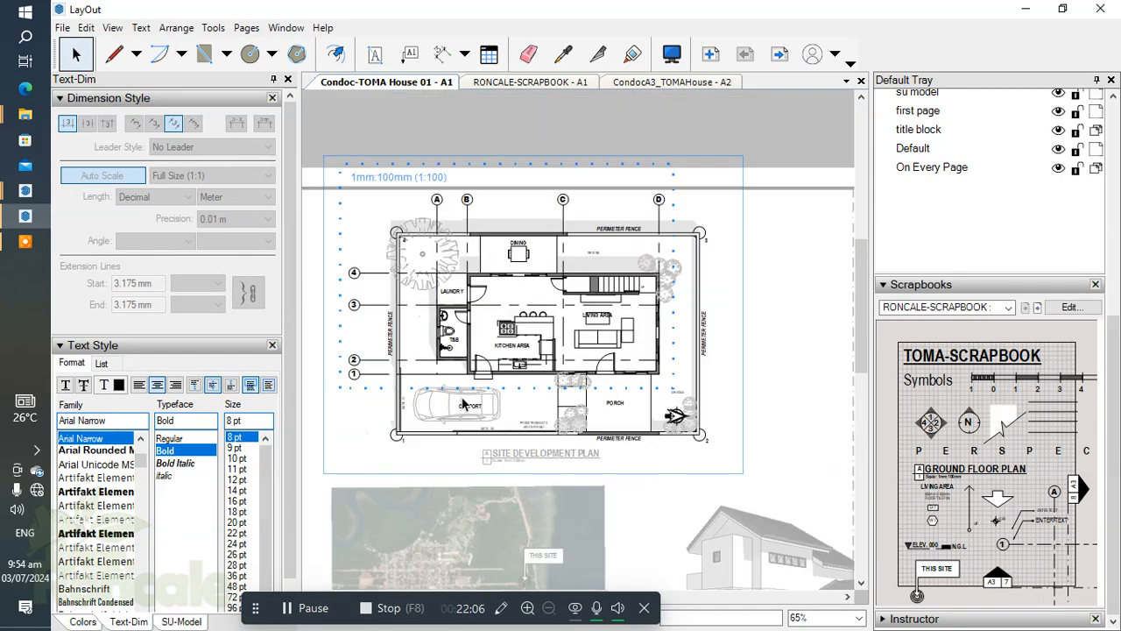
scroll(472, 390, up, 2)
click(438, 368)
scroll(469, 383, down, 3)
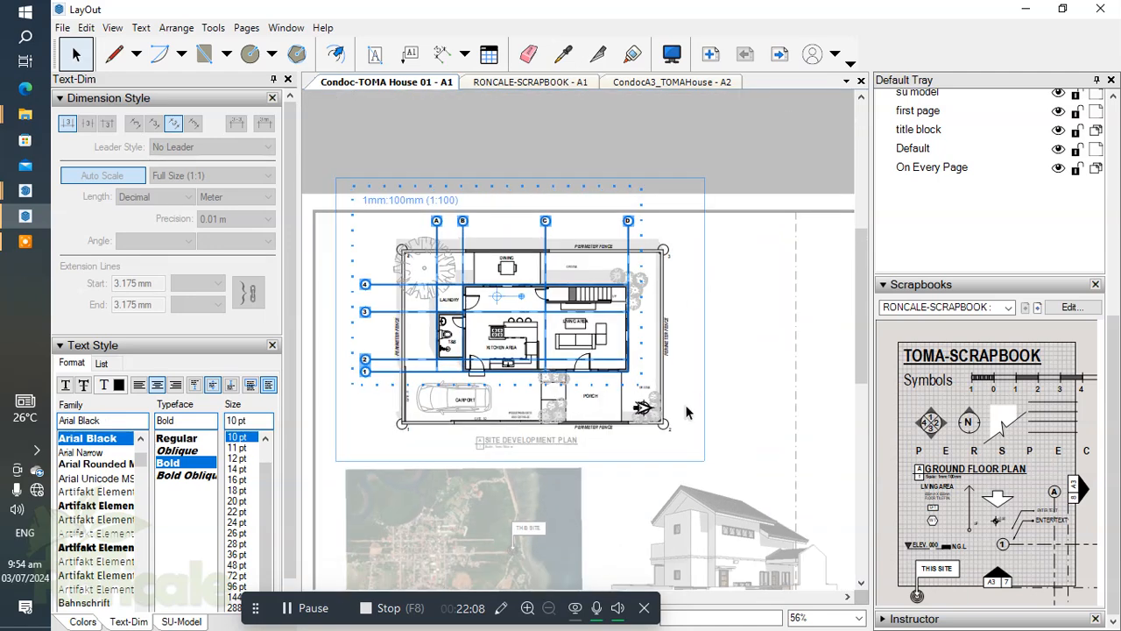
click(738, 418)
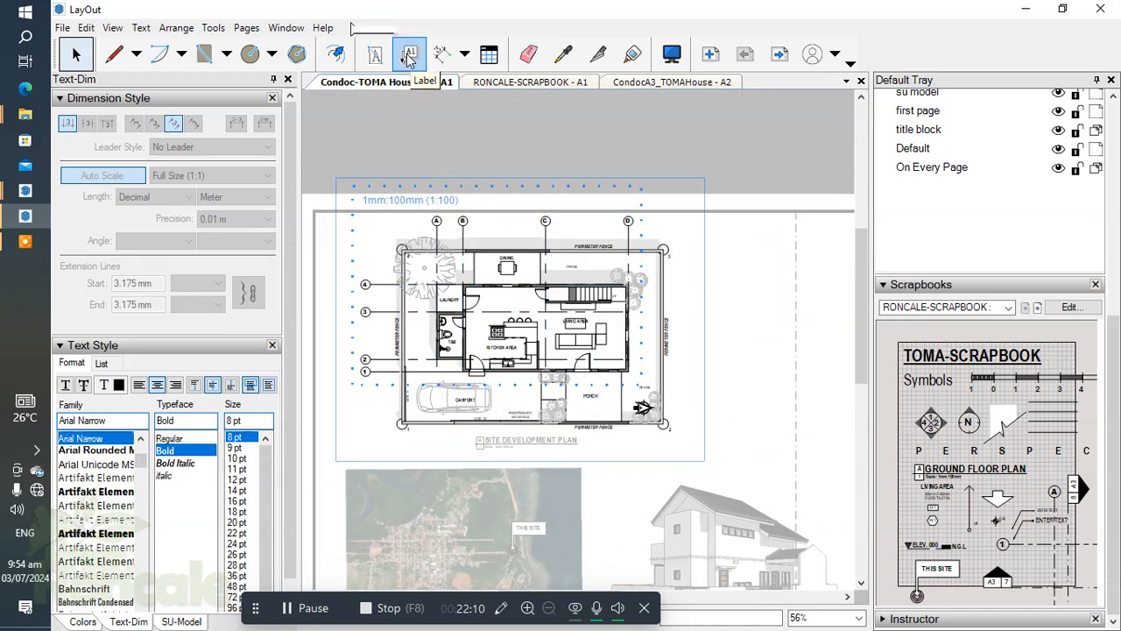
Dimension from the outer fence corner at label 1 to gridline 1, offset about 11 mm outside the Gate-01 side fence.
click(442, 55)
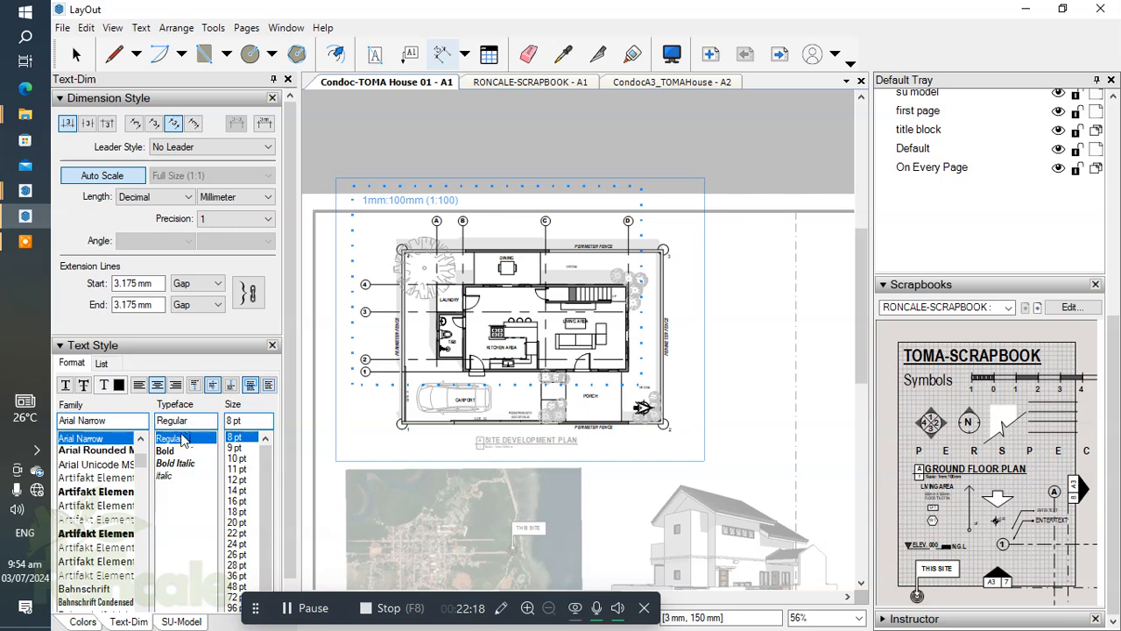
click(84, 621)
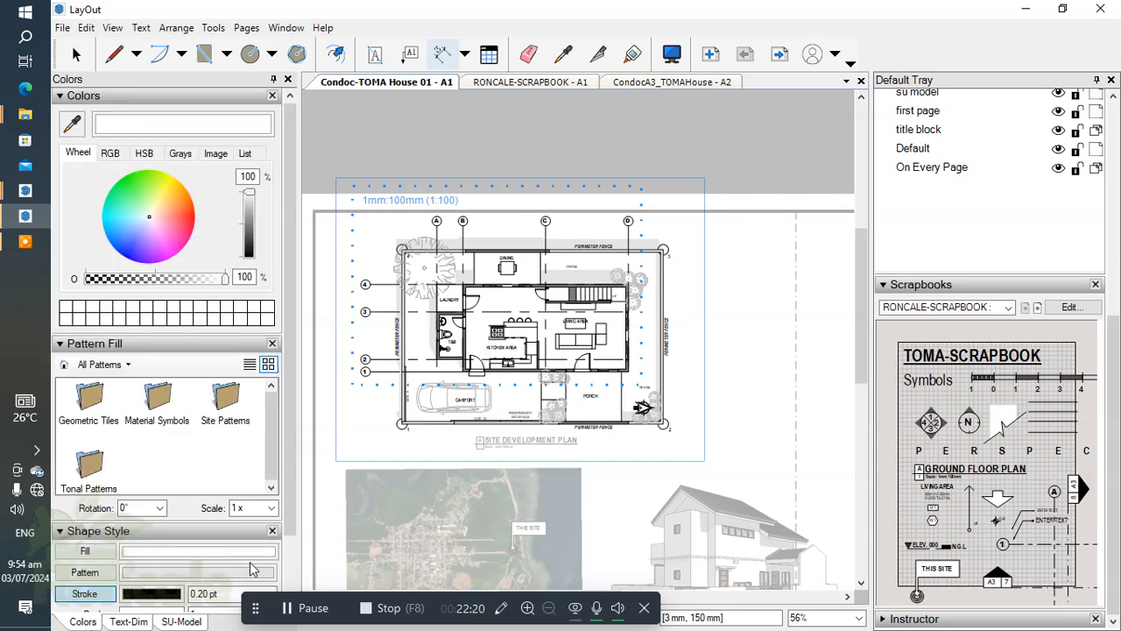
scroll(297, 473, down, 2)
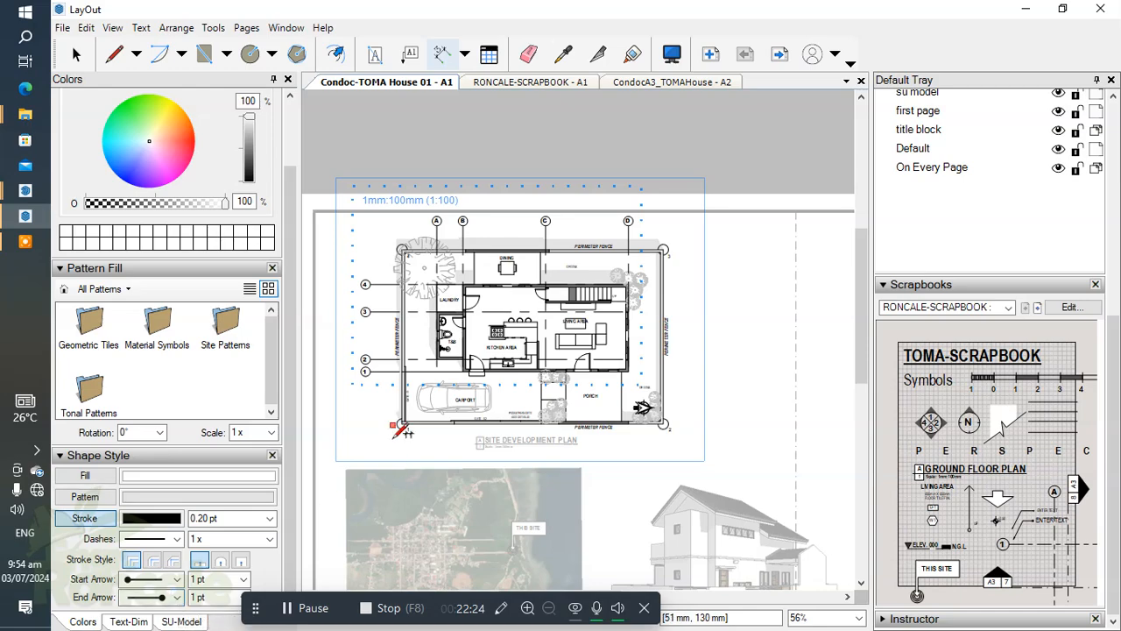
scroll(406, 436, up, 8)
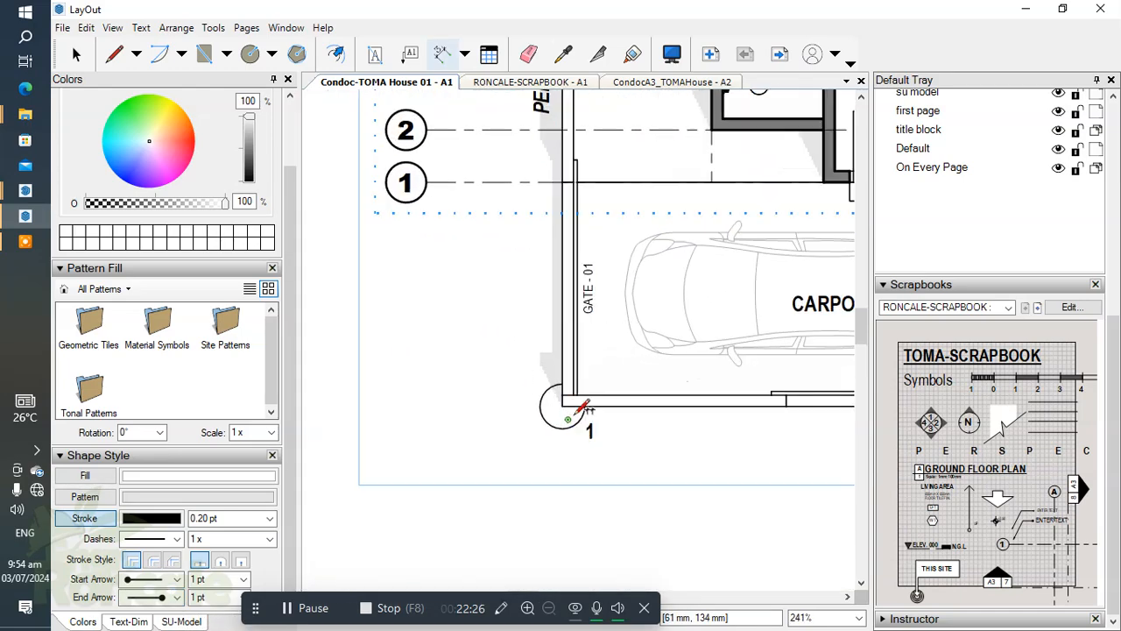
click(563, 404)
scroll(521, 289, down, 2)
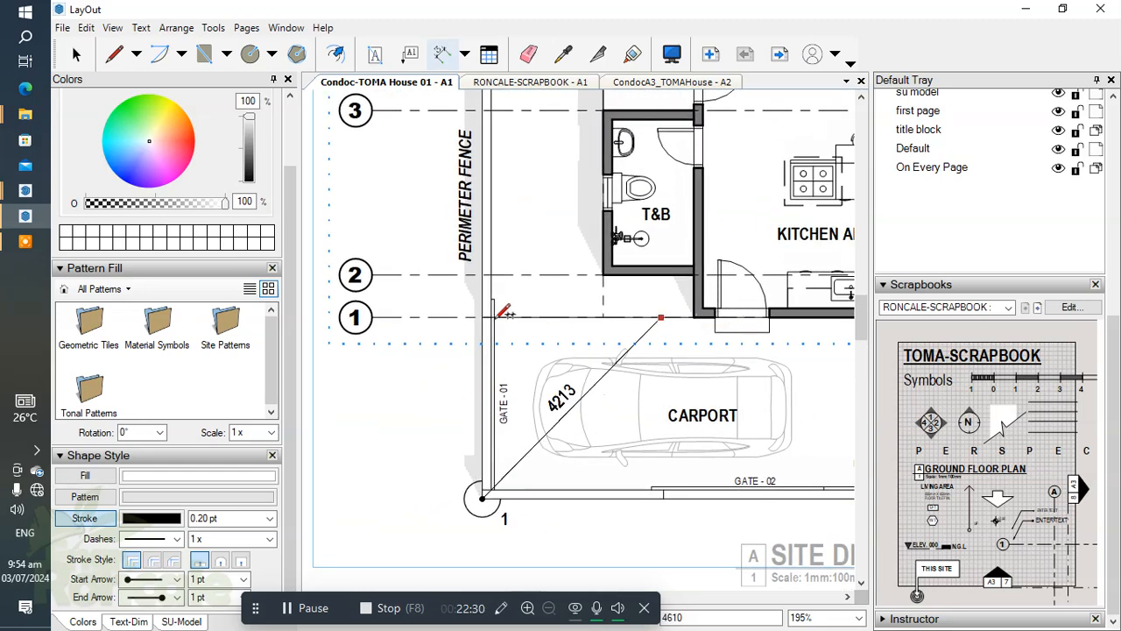
click(482, 316)
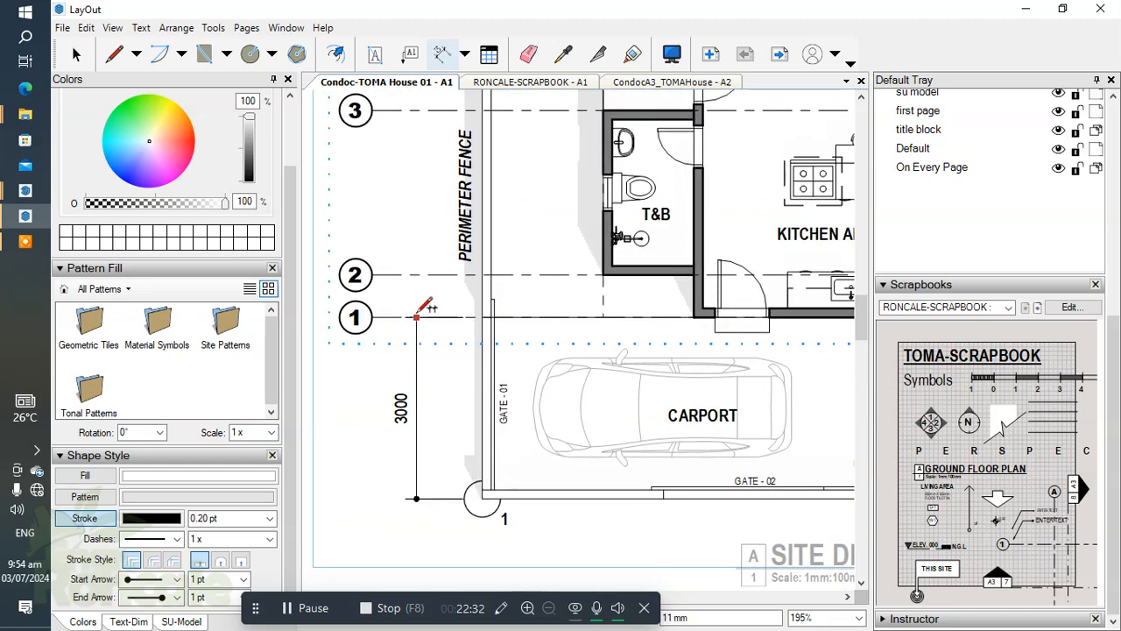
middle_drag(420, 309, 463, 306)
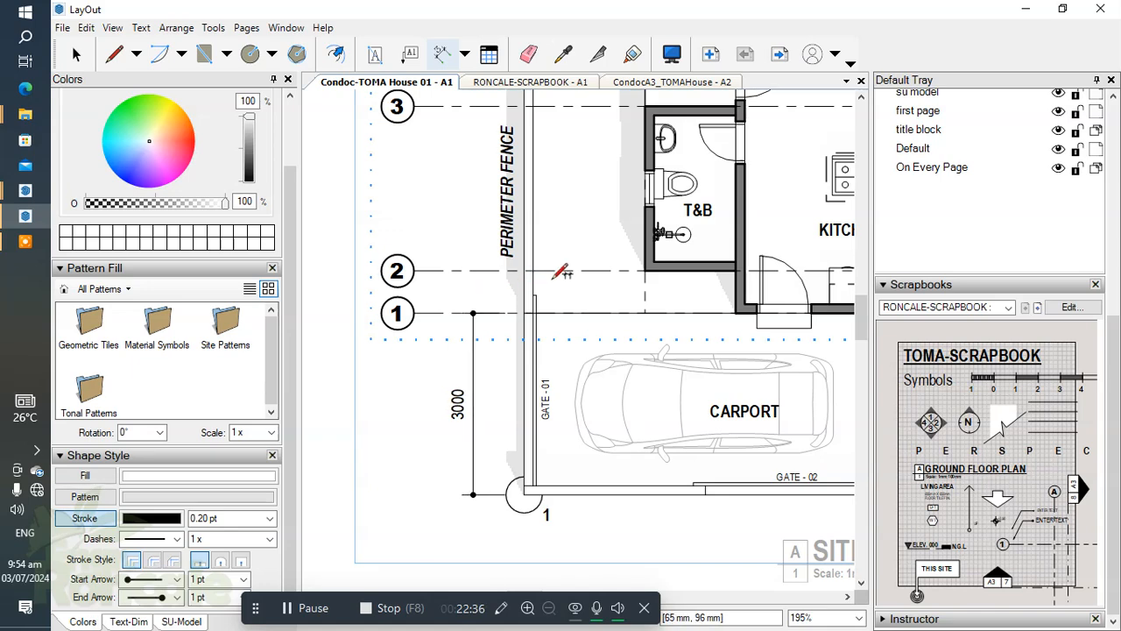
Continue the side dimension chain from gridline 1 to gridline 2 and on to gridline 3.
scroll(520, 267, up, 4)
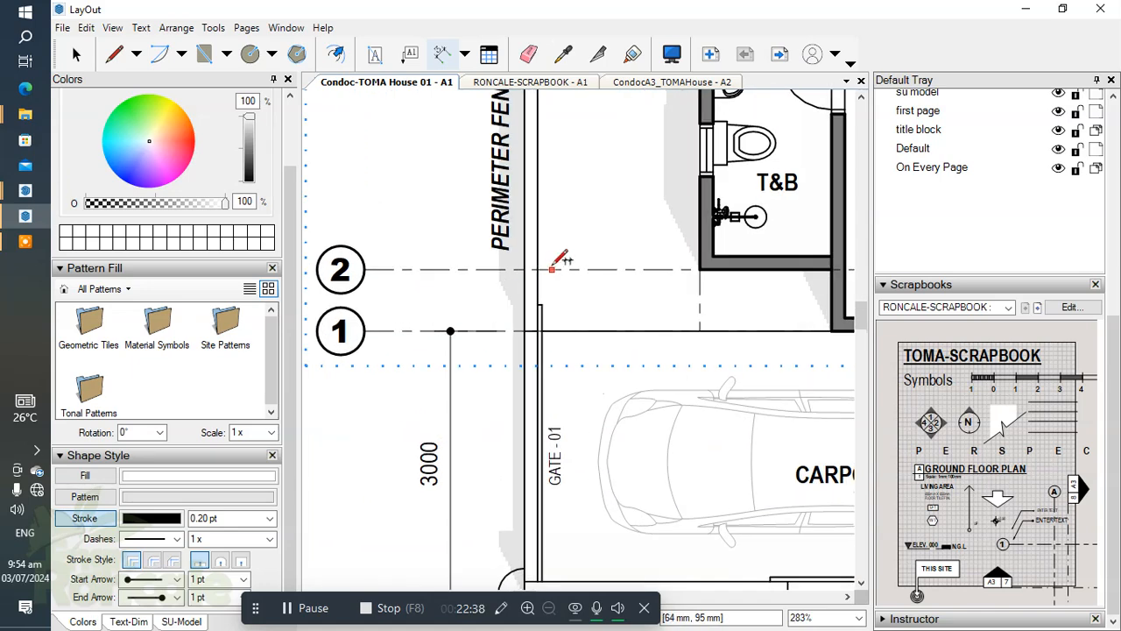
click(543, 269)
scroll(534, 268, down, 4)
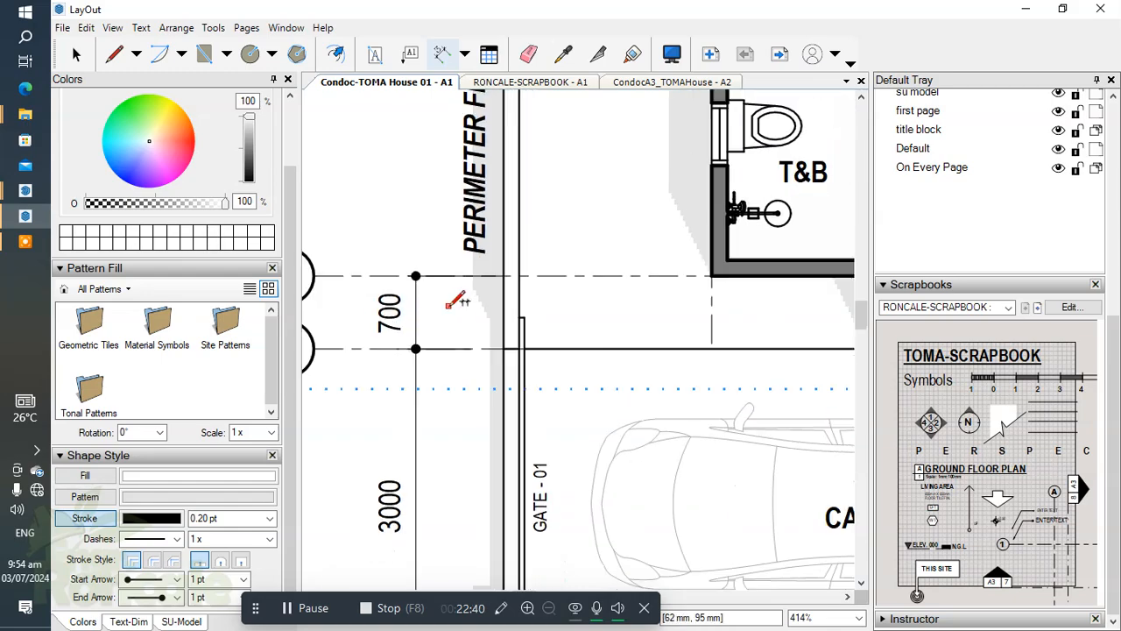
scroll(499, 260, up, 1)
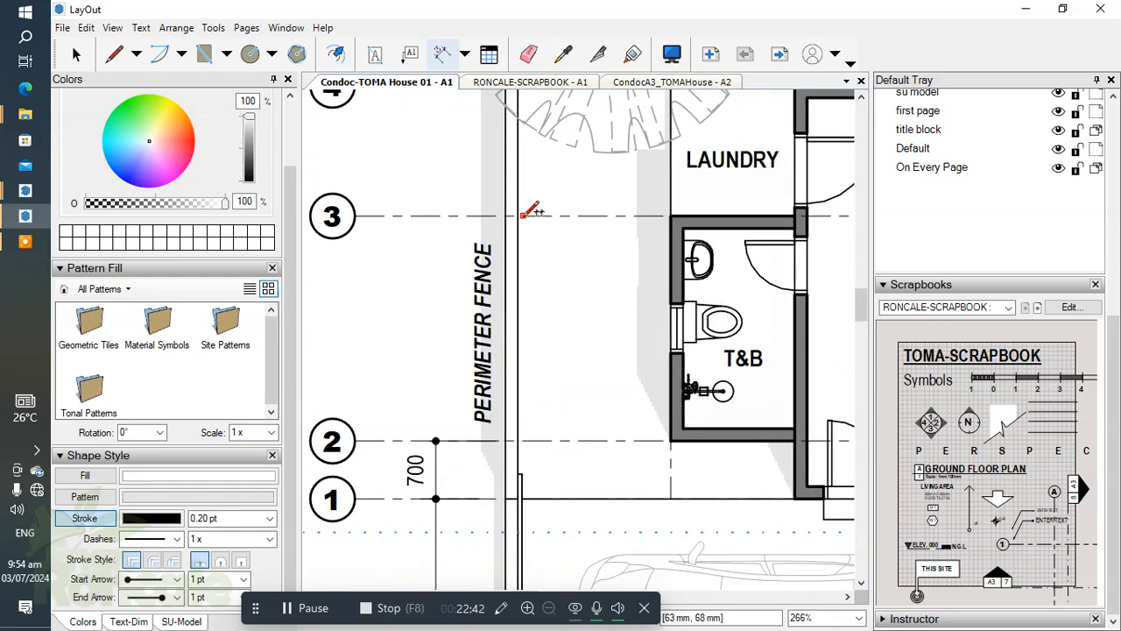
double_click(523, 215)
scroll(523, 215, down, 2)
middle_drag(517, 235, 511, 354)
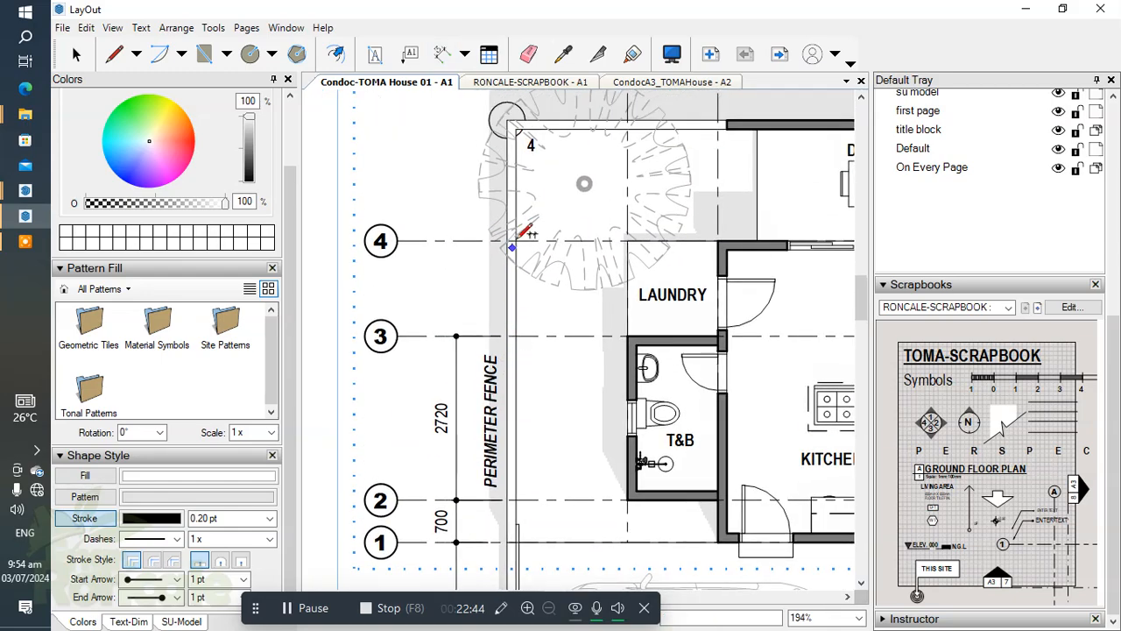
Extend the side dimension chain from gridline 3 to gridline 4 and on to the outer fence corner at label 4.
scroll(526, 243, up, 2)
scroll(530, 242, up, 1)
scroll(526, 244, down, 3)
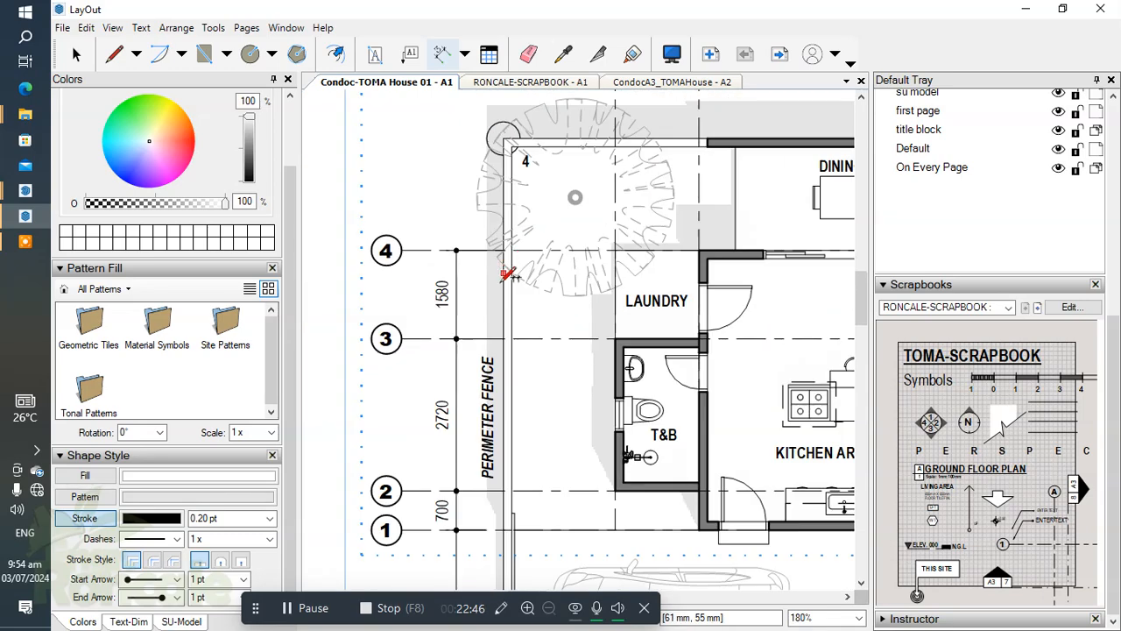
scroll(526, 233, up, 2)
scroll(519, 233, up, 2)
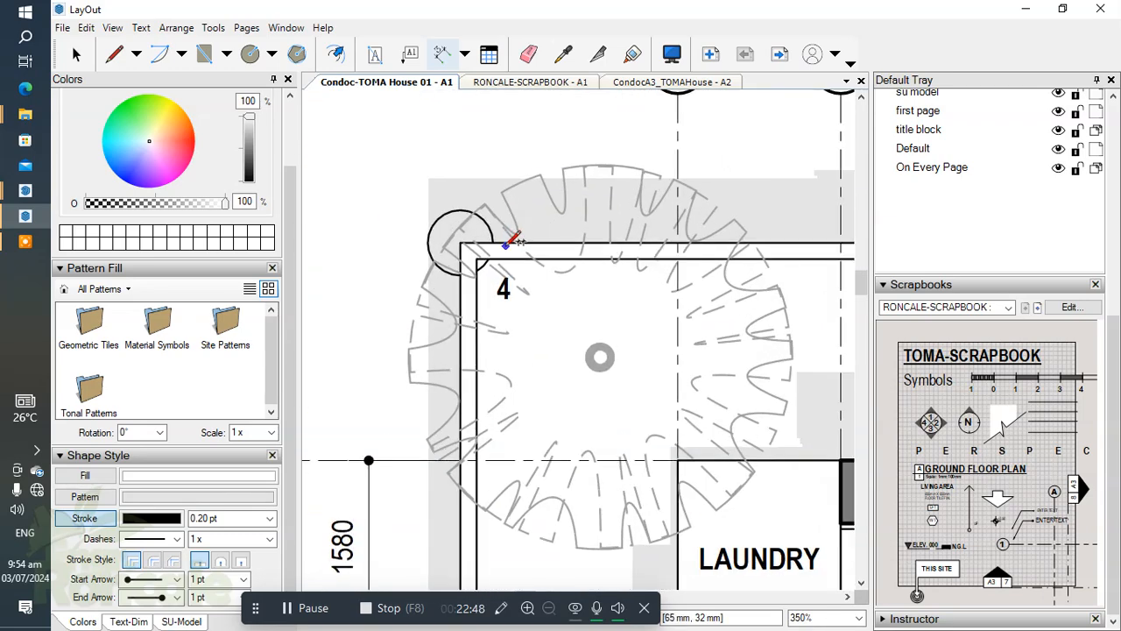
scroll(504, 238, down, 5)
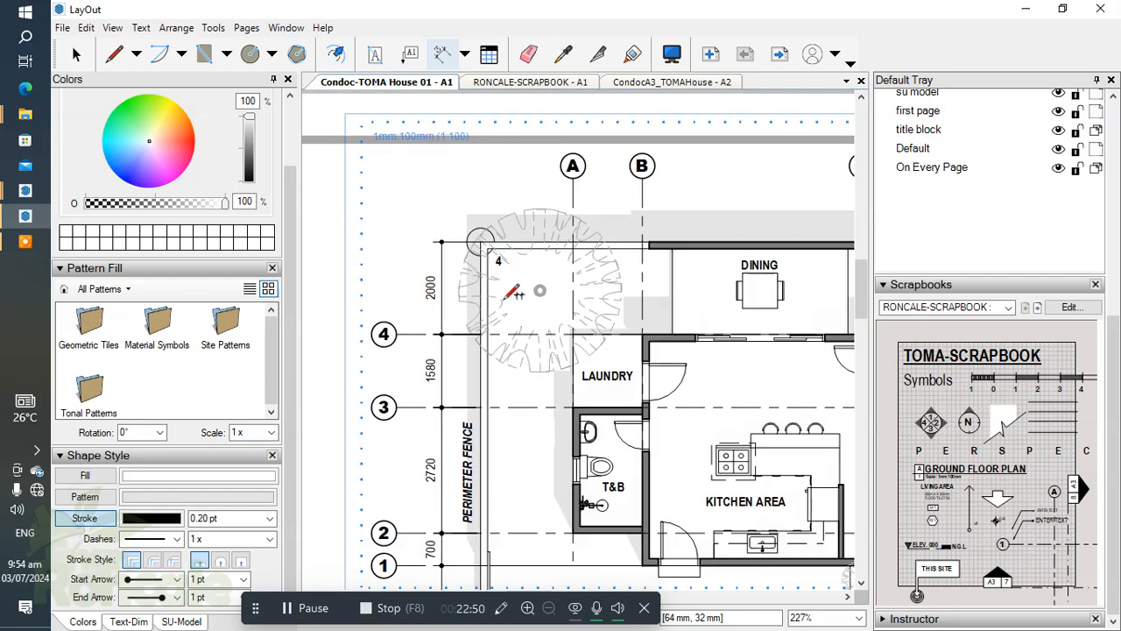
Add an overall dimension between fence corners 1 and 4, offset about 18 mm from the fence and outside the chain.
scroll(514, 302, down, 1)
scroll(506, 502, up, 4)
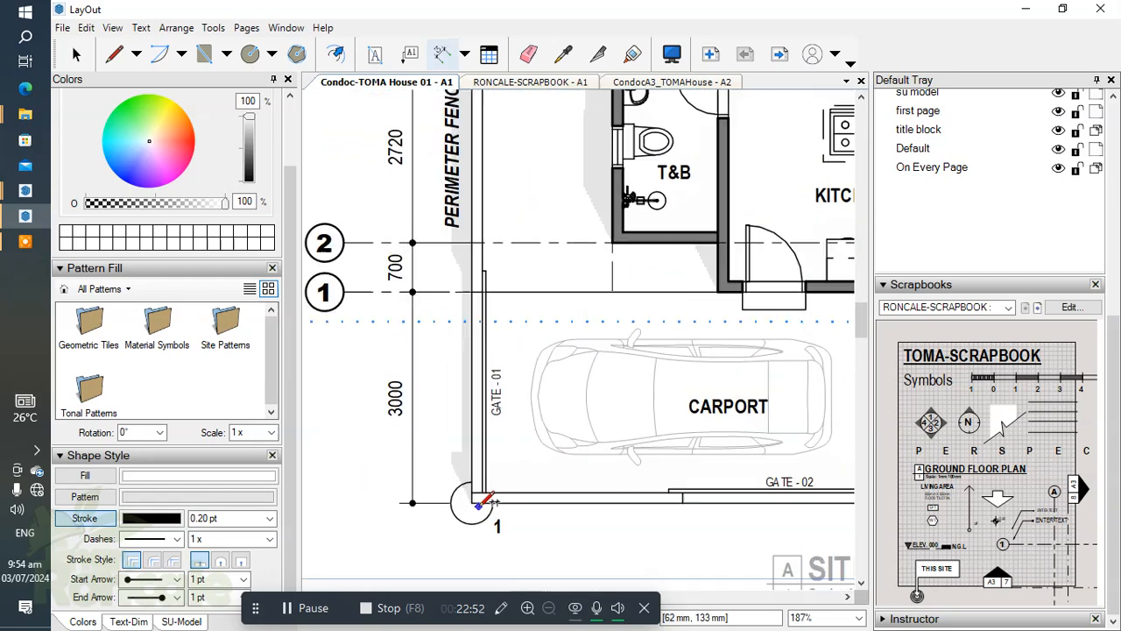
click(480, 503)
scroll(517, 394, down, 3)
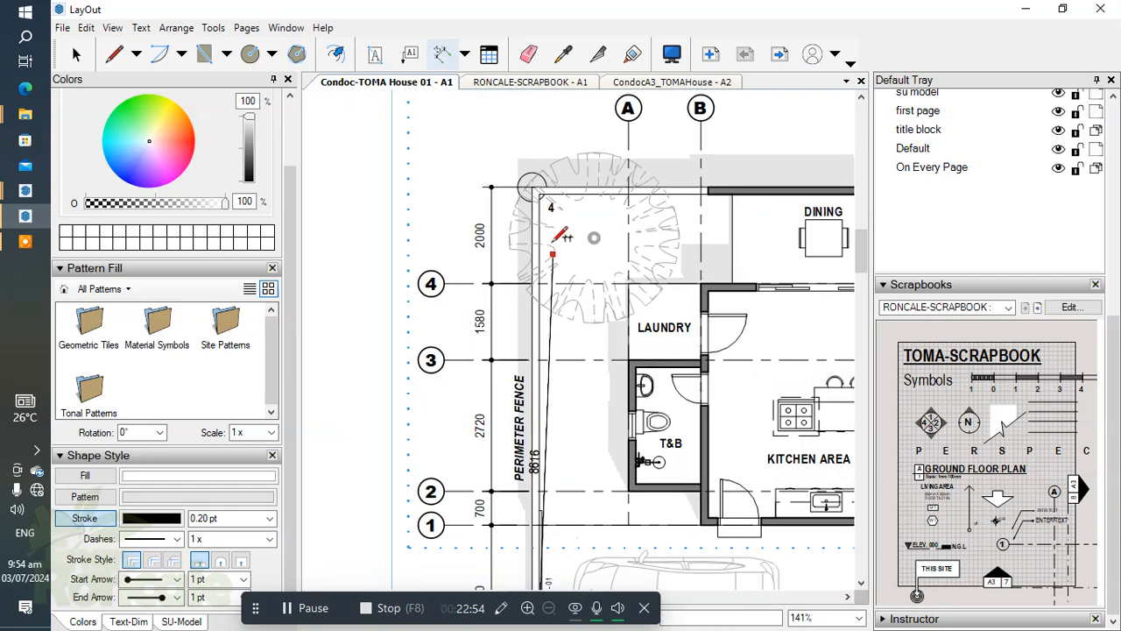
scroll(550, 171, up, 5)
scroll(555, 171, down, 2)
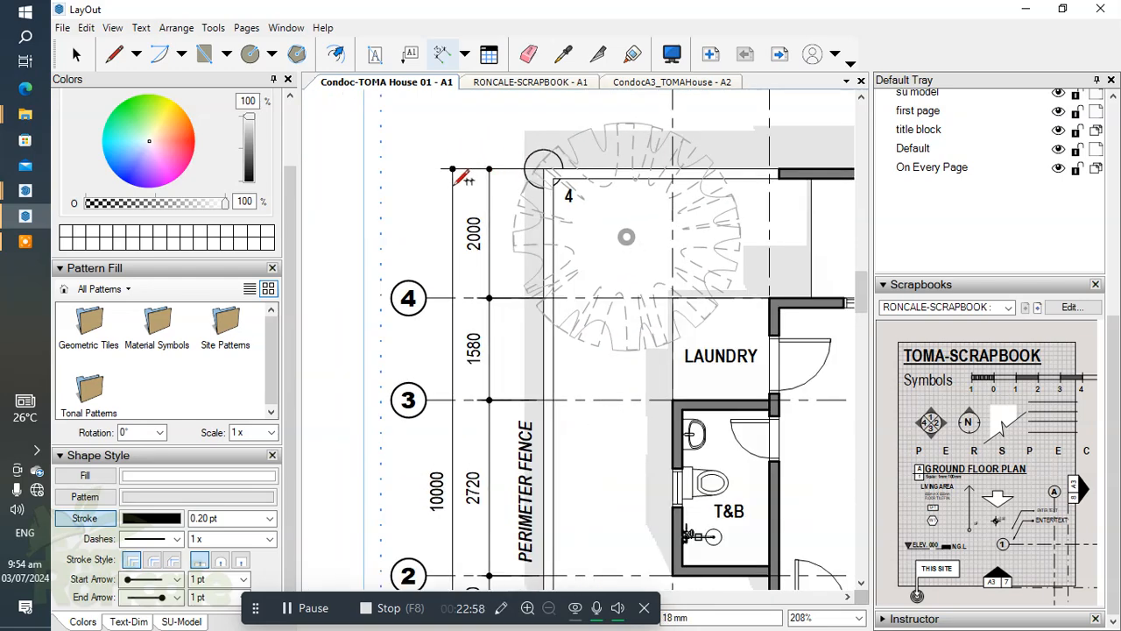
scroll(456, 175, down, 2)
key(space)
click(450, 262)
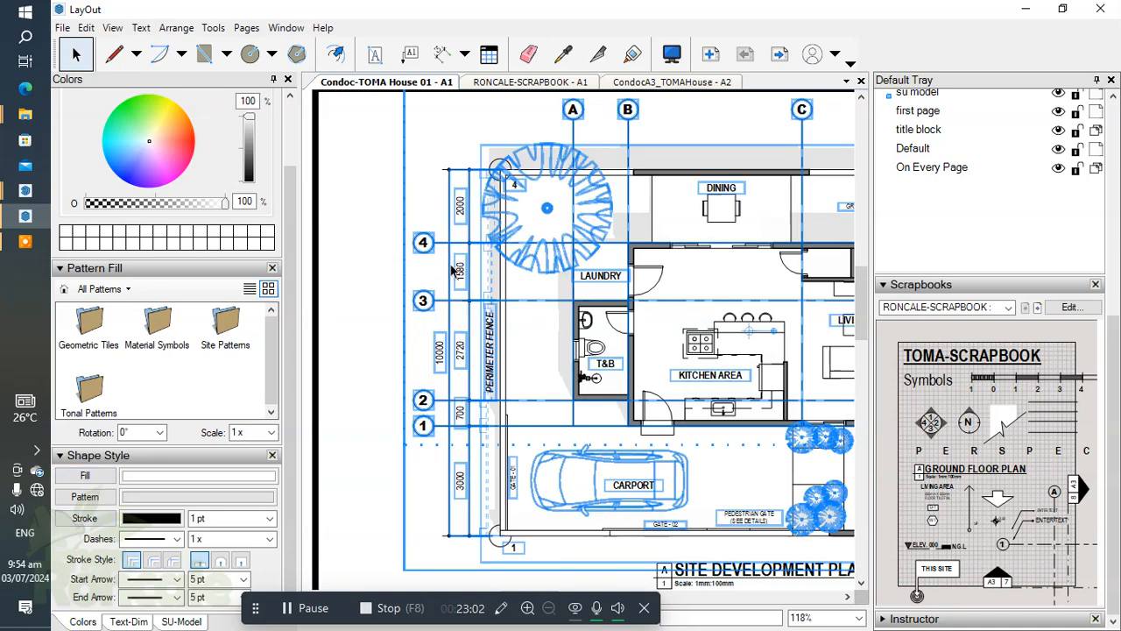
double_click(450, 263)
mouse_move(571, 142)
middle_down()
mouse_move(578, 207)
mouse_move(669, 238)
middle_up()
scroll(613, 185, up, 1)
scroll(533, 215, up, 1)
key(d)
scroll(477, 216, up, 2)
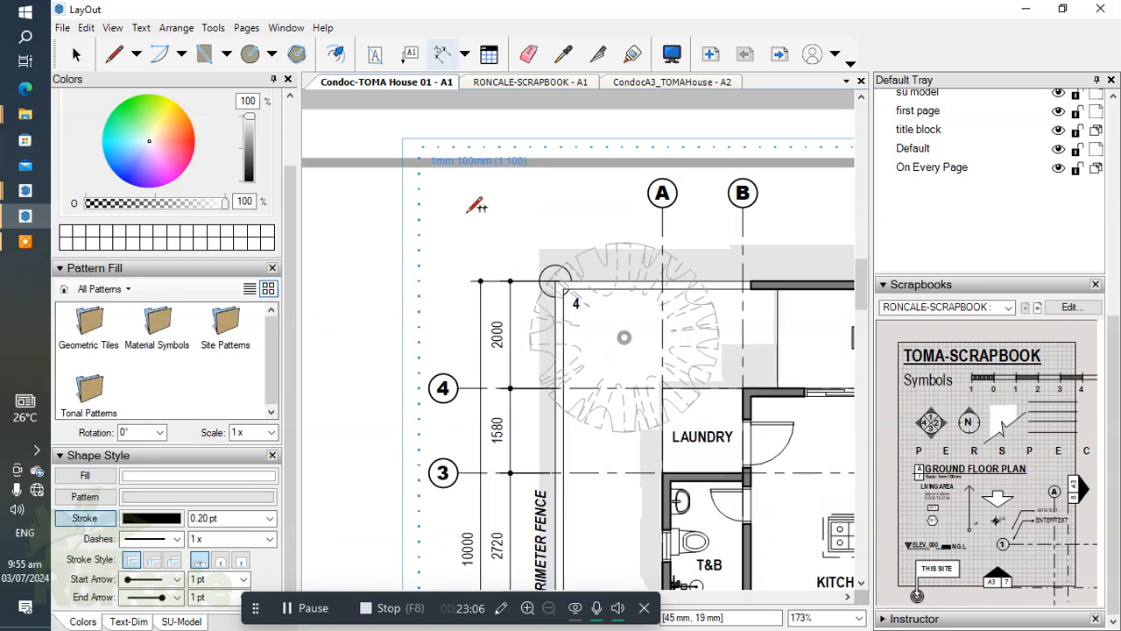
click(521, 212)
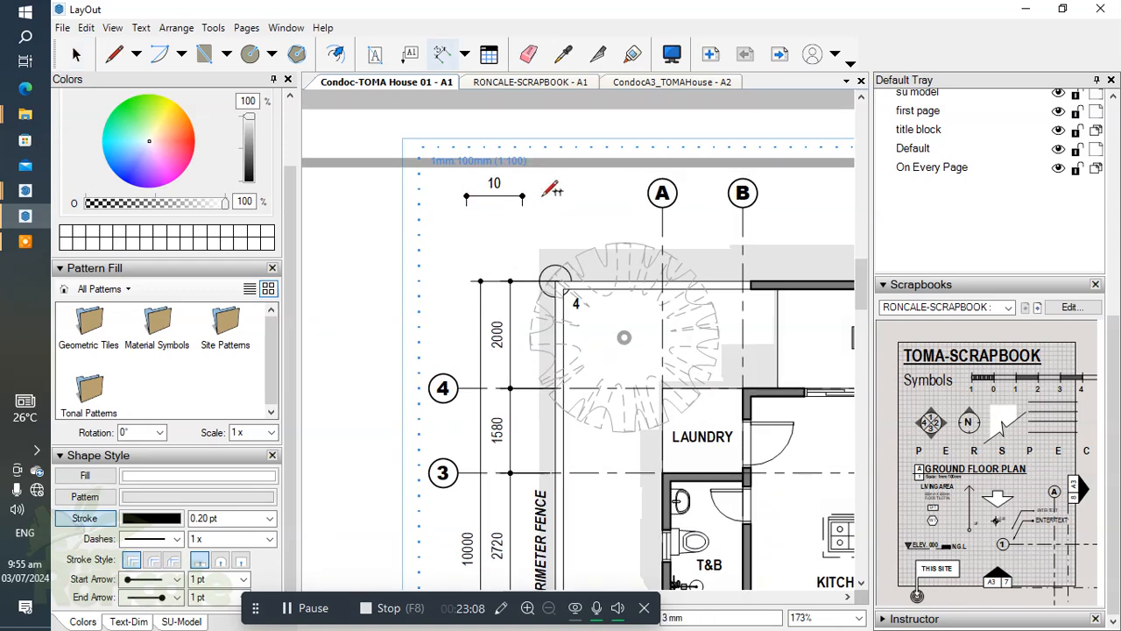
key(Escape)
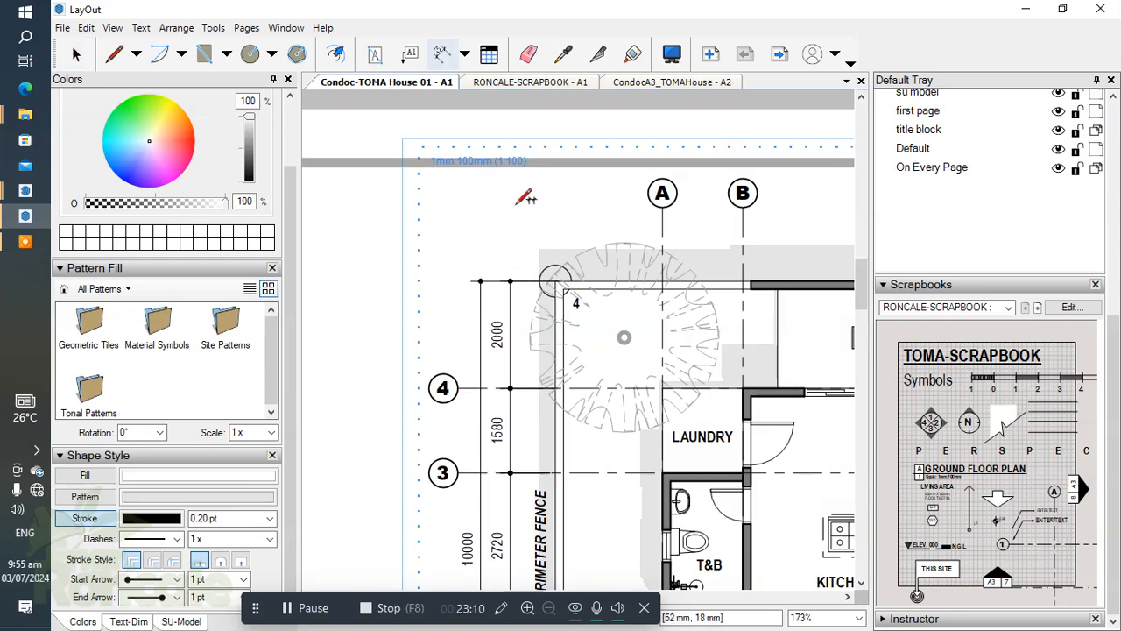
scroll(424, 233, down, 1)
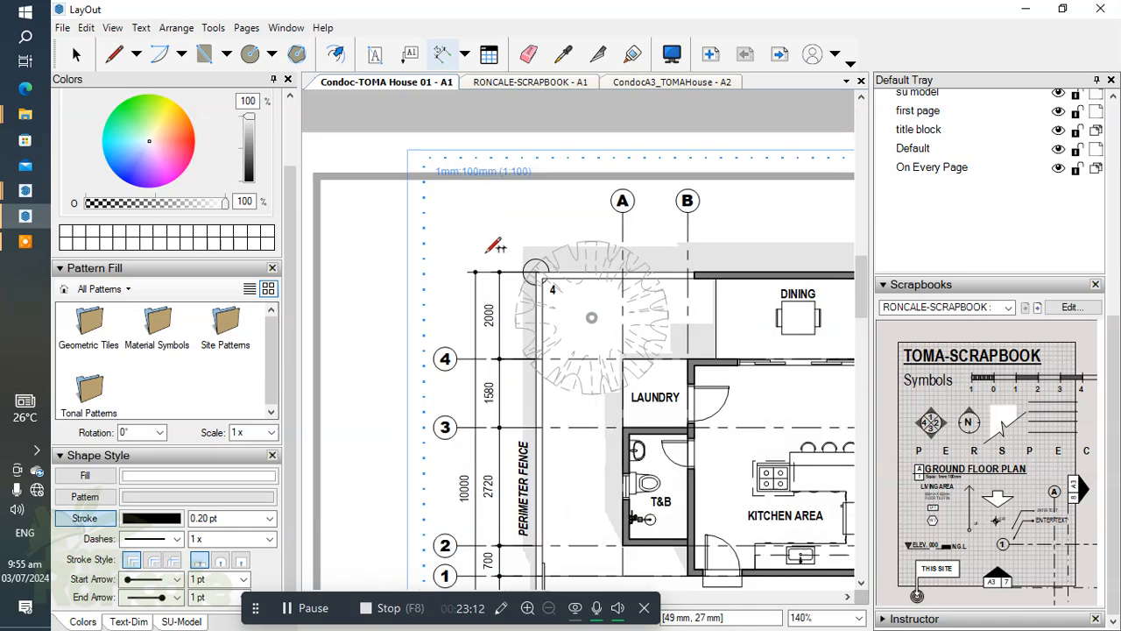
Dimension from the outer fence corner at label 4 to gridline A, placing the dimension outside the rear fence behind Dining.
click(129, 621)
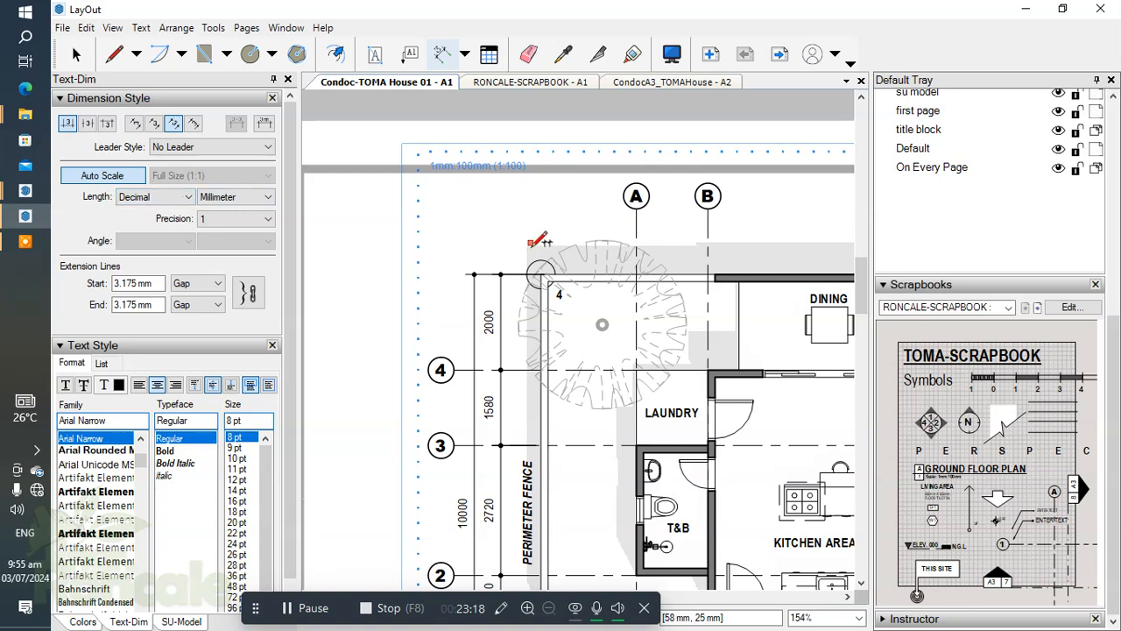
key(Escape)
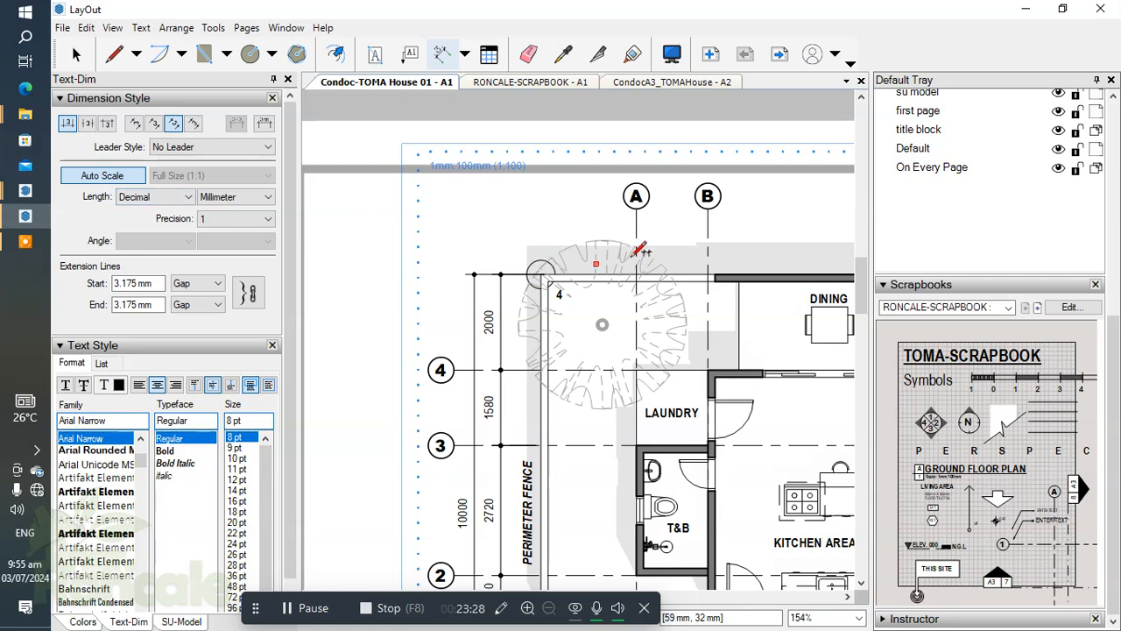
middle_drag(663, 228, 571, 204)
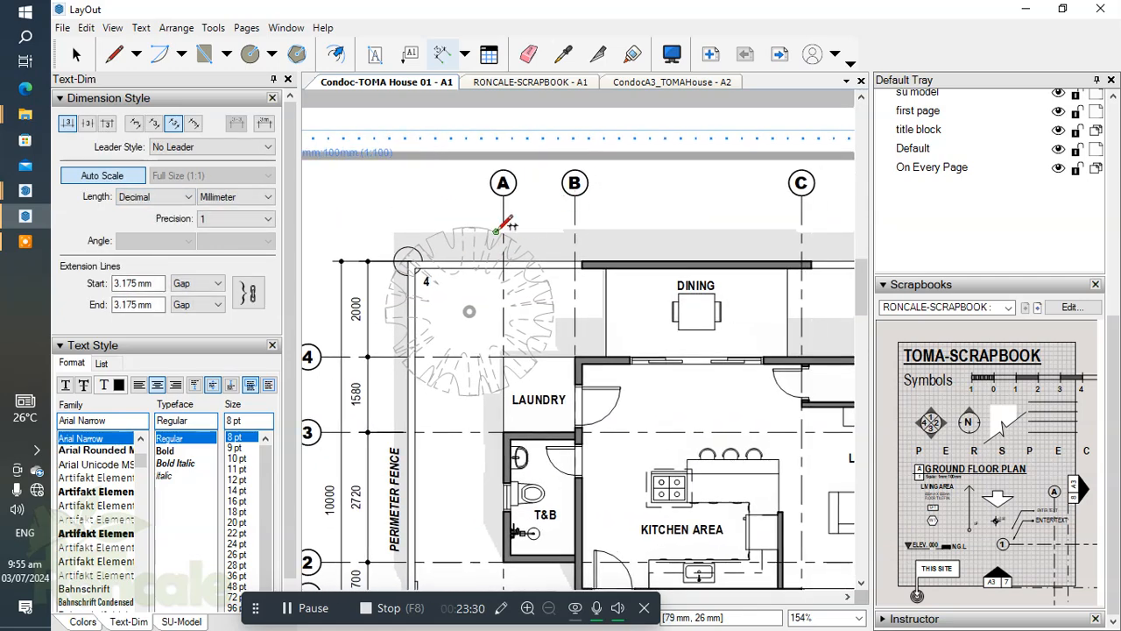
scroll(418, 261, up, 5)
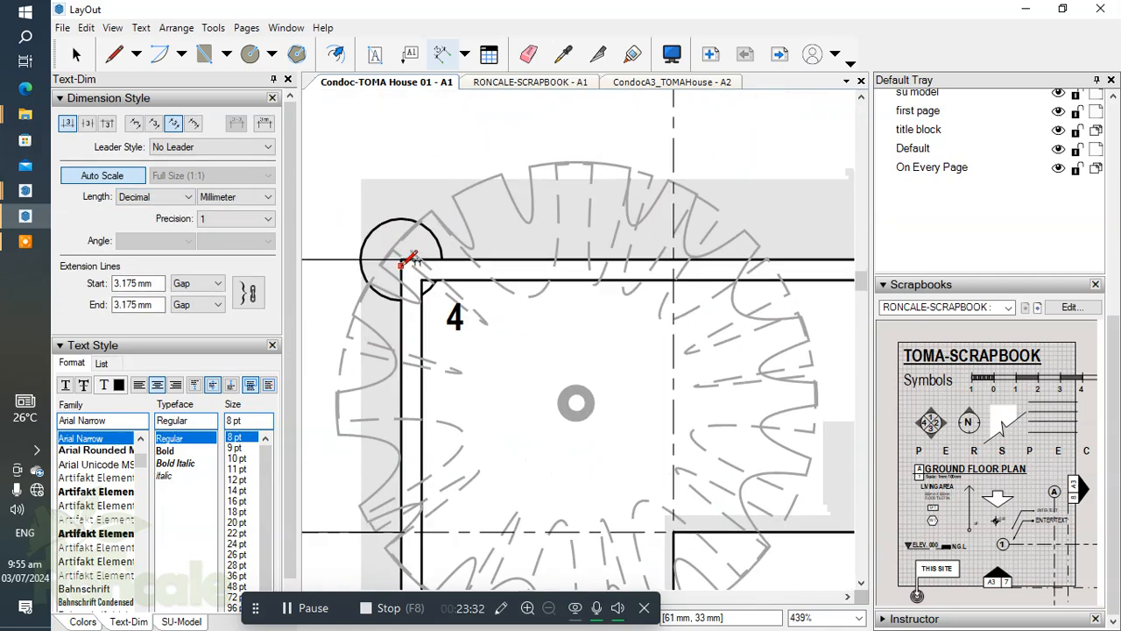
click(402, 259)
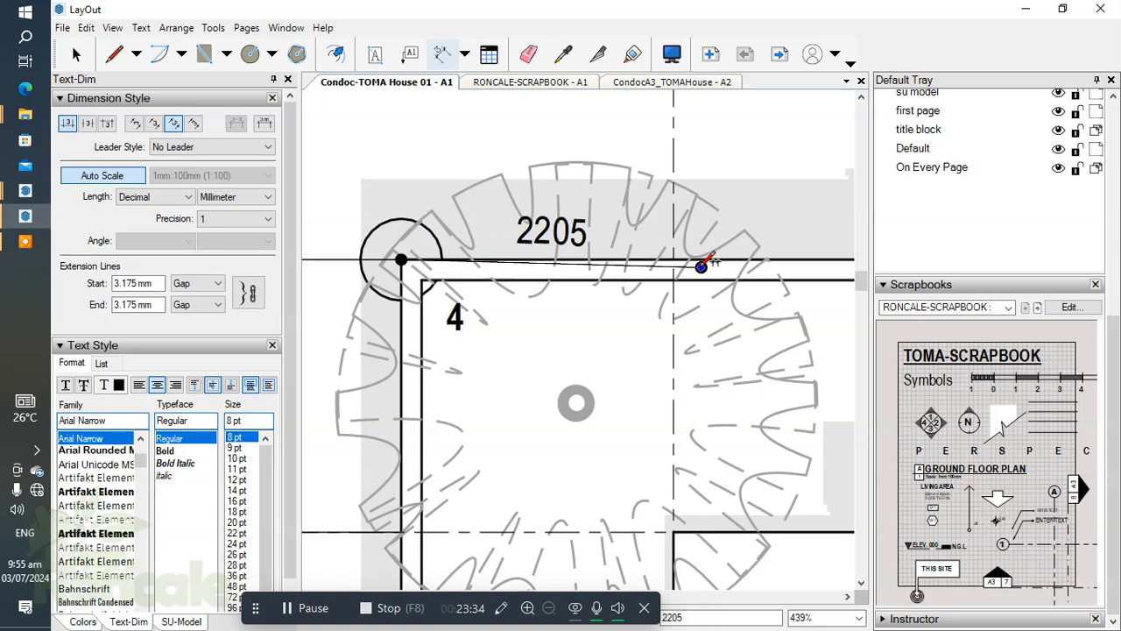
scroll(673, 260, down, 3)
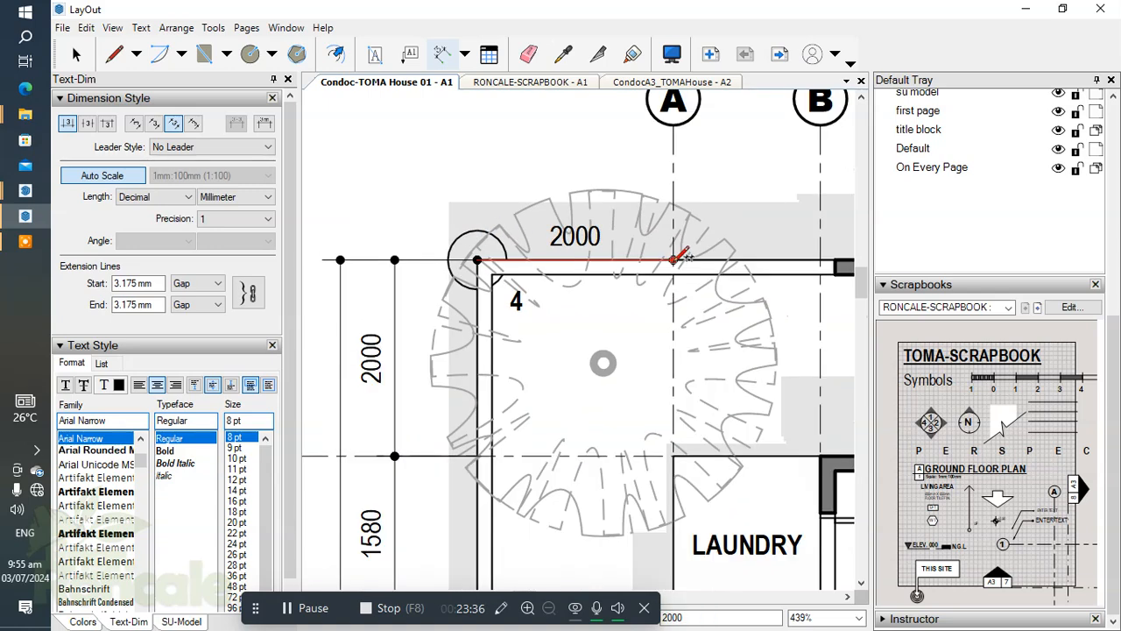
click(673, 259)
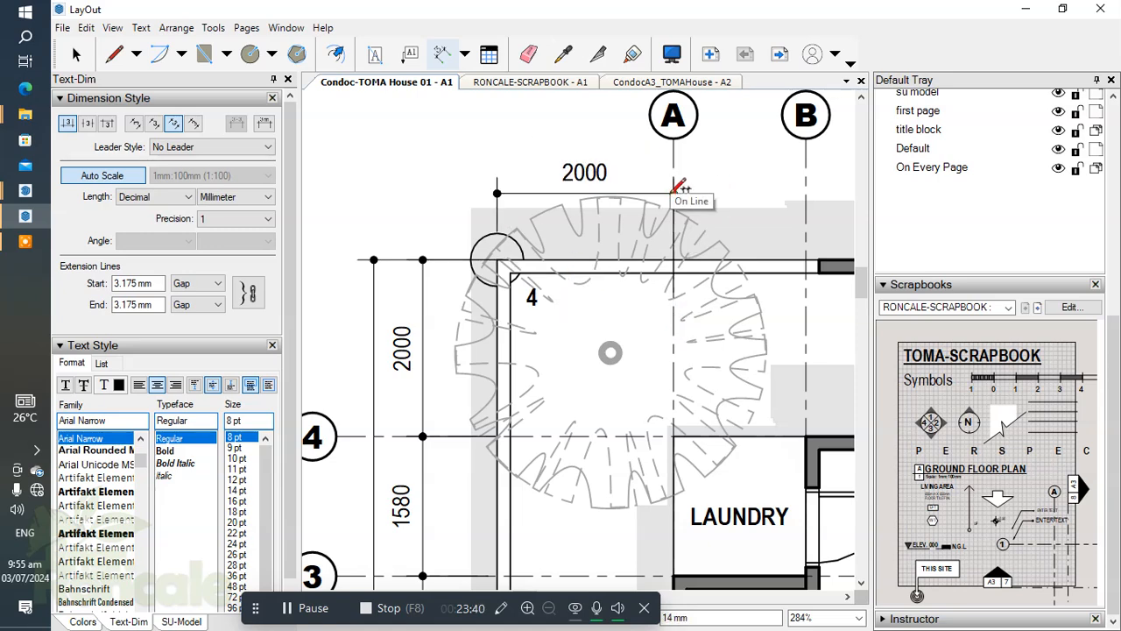
scroll(677, 192, down, 5)
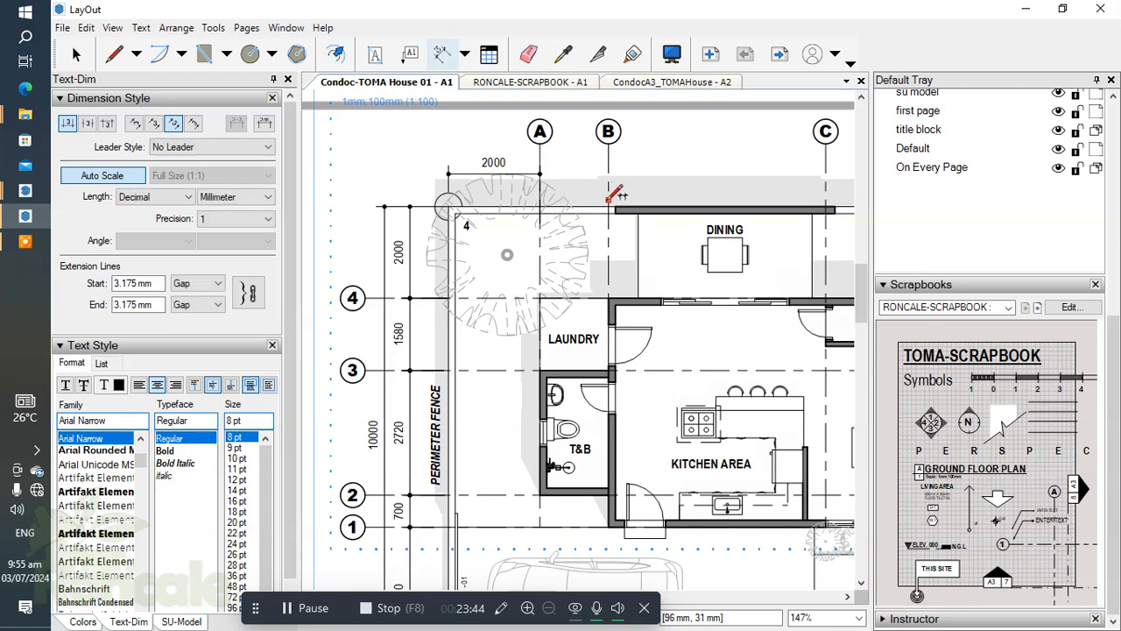
Continue the rear dimension chain from gridline A to gridline B and on to gridline C.
double_click(608, 200)
scroll(677, 192, down, 1)
middle_drag(777, 201, 624, 192)
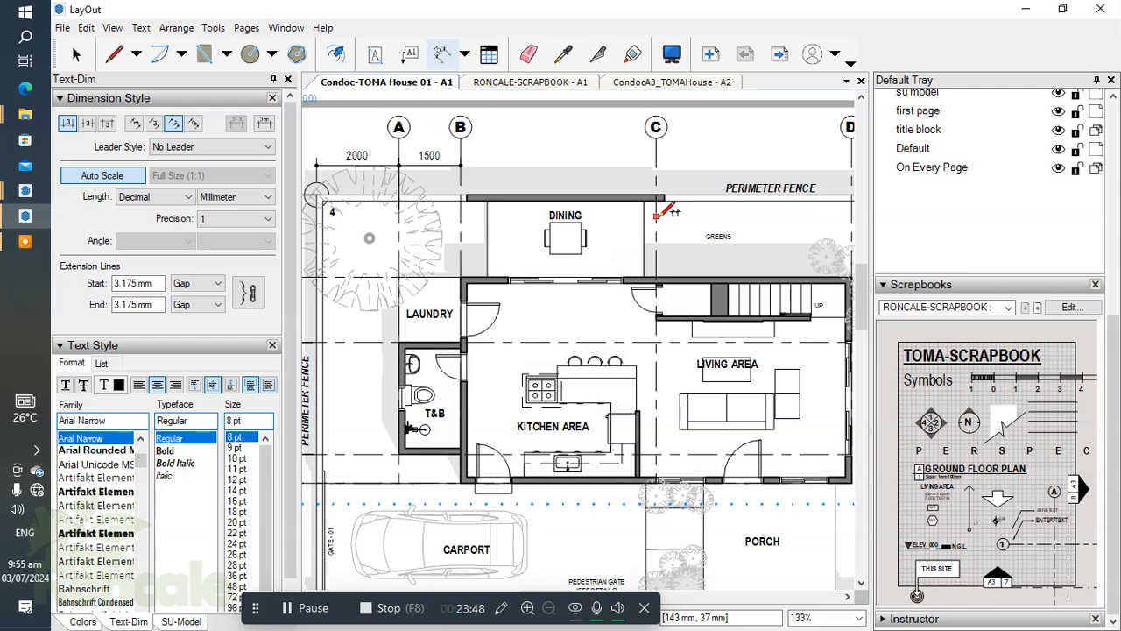
double_click(656, 216)
scroll(712, 228, down, 2)
middle_drag(846, 224, 679, 220)
scroll(666, 212, up, 3)
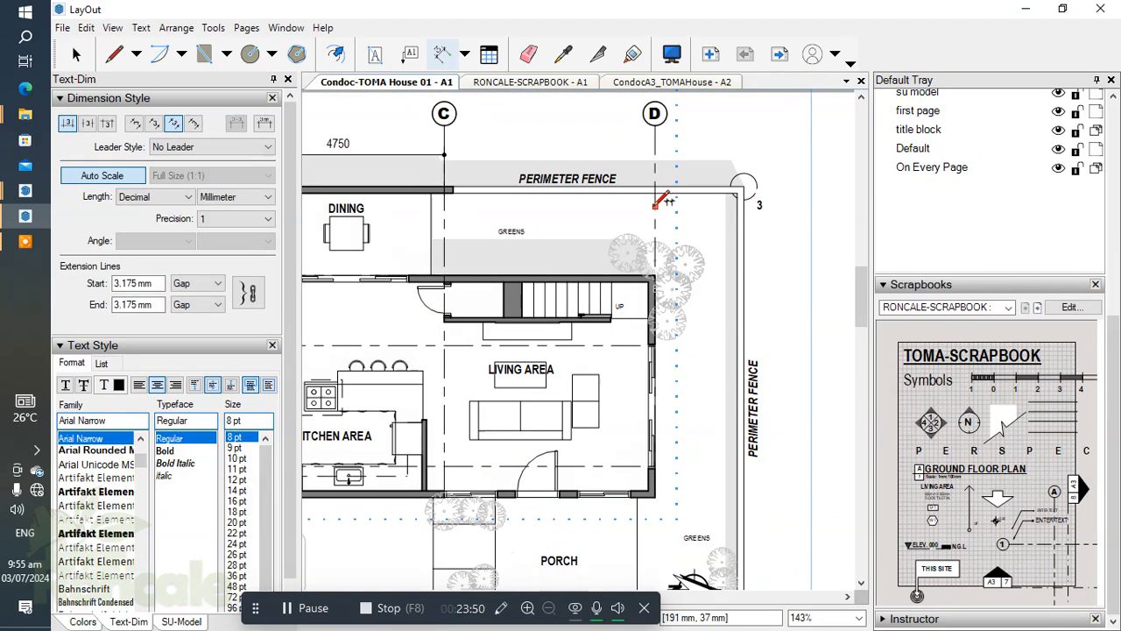
Extend the rear dimension chain from gridline C to gridline D and on to the outer fence corner at label 3.
double_click(654, 202)
double_click(743, 186)
Add an overall dimension between fence corners 4 and 3, outside the rear dimension chain.
scroll(646, 231, down, 3)
middle_drag(565, 241, 795, 249)
scroll(440, 202, up, 2)
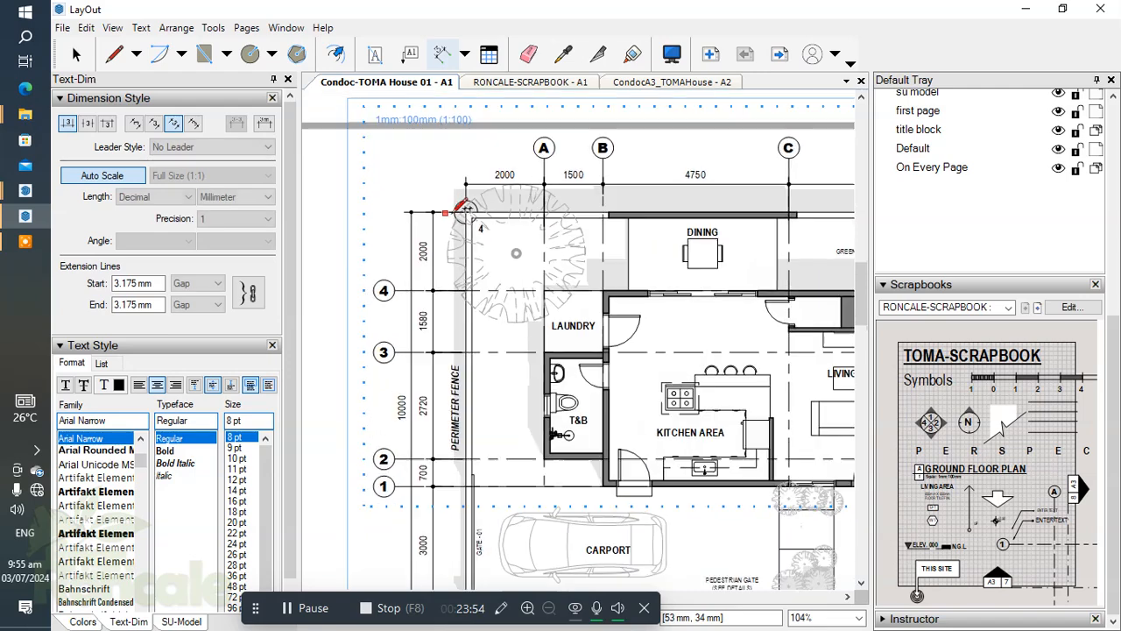
scroll(454, 212, up, 3)
click(480, 211)
scroll(400, 221, down, 5)
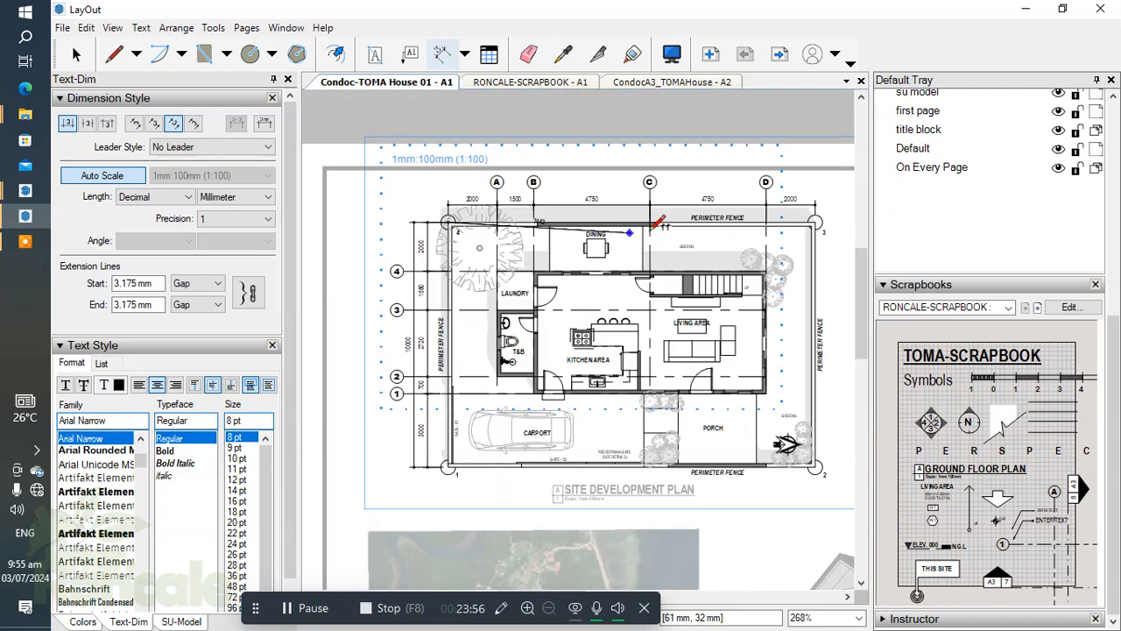
middle_drag(816, 222, 695, 219)
scroll(694, 219, up, 3)
click(692, 221)
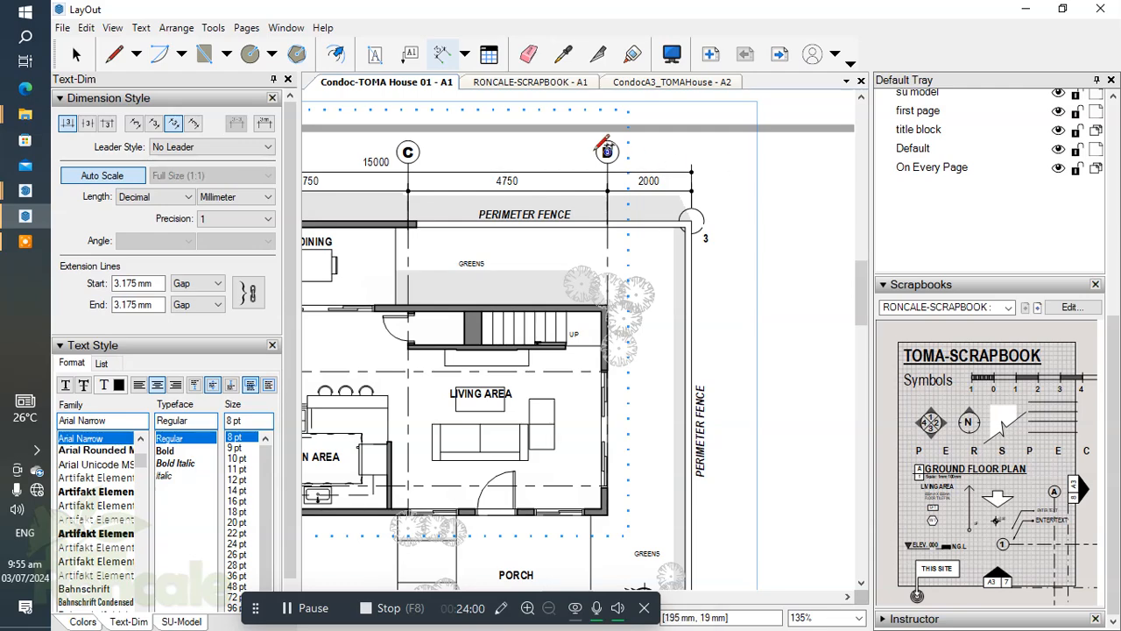
click(633, 157)
scroll(633, 156, down, 4)
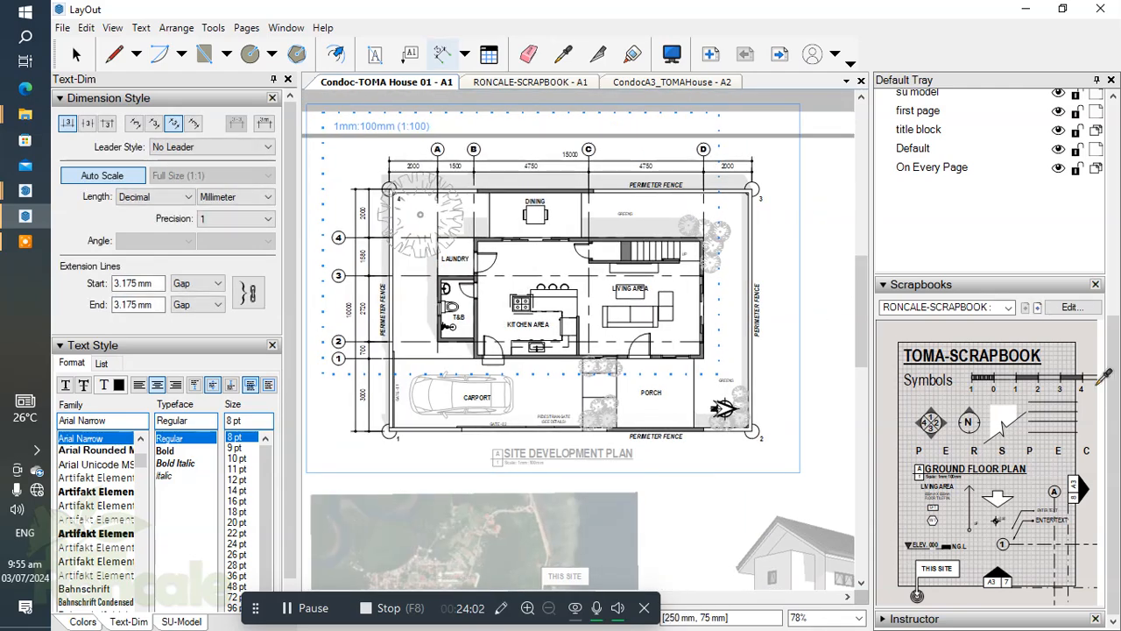
Stop dimensioning and make Annotations the active layer.
scroll(1113, 375, up, 3)
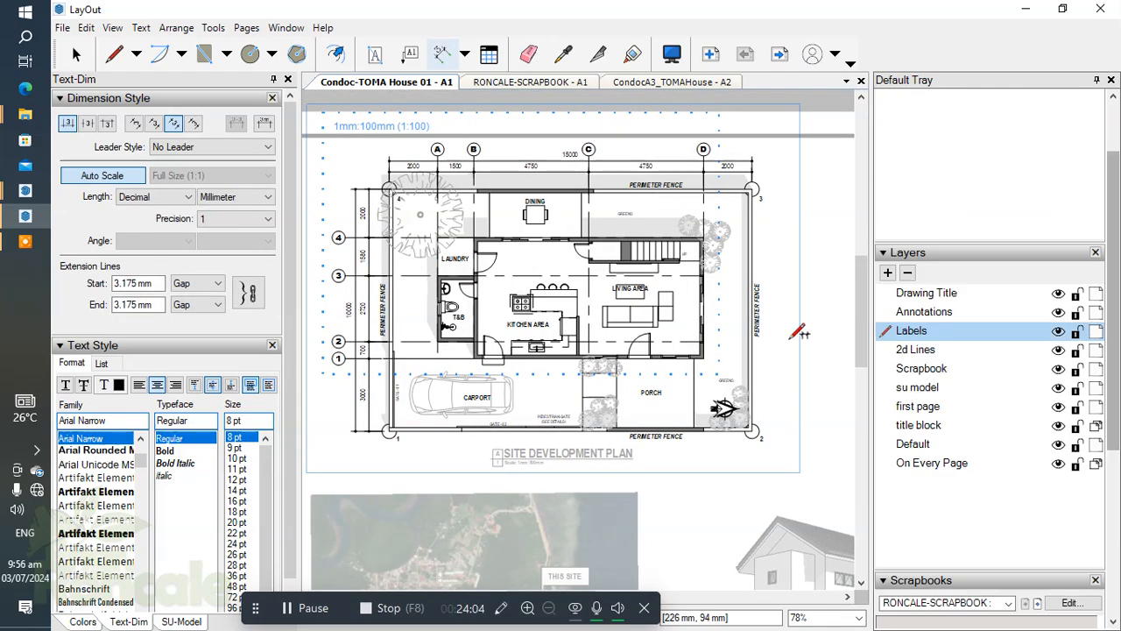
key(space)
scroll(511, 171, up, 1)
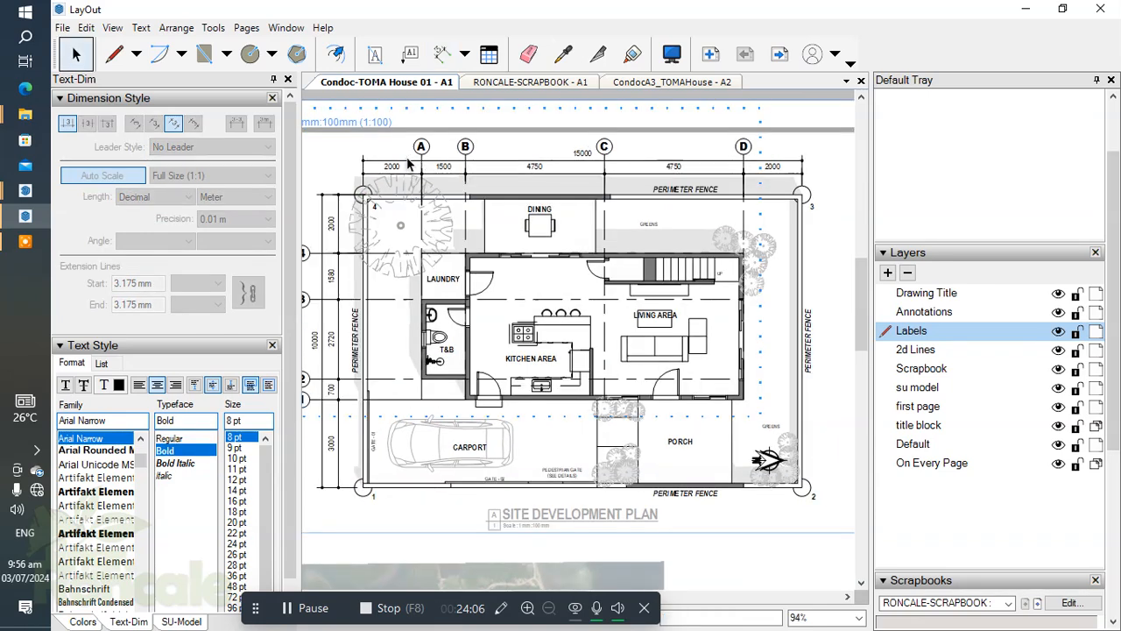
click(511, 167)
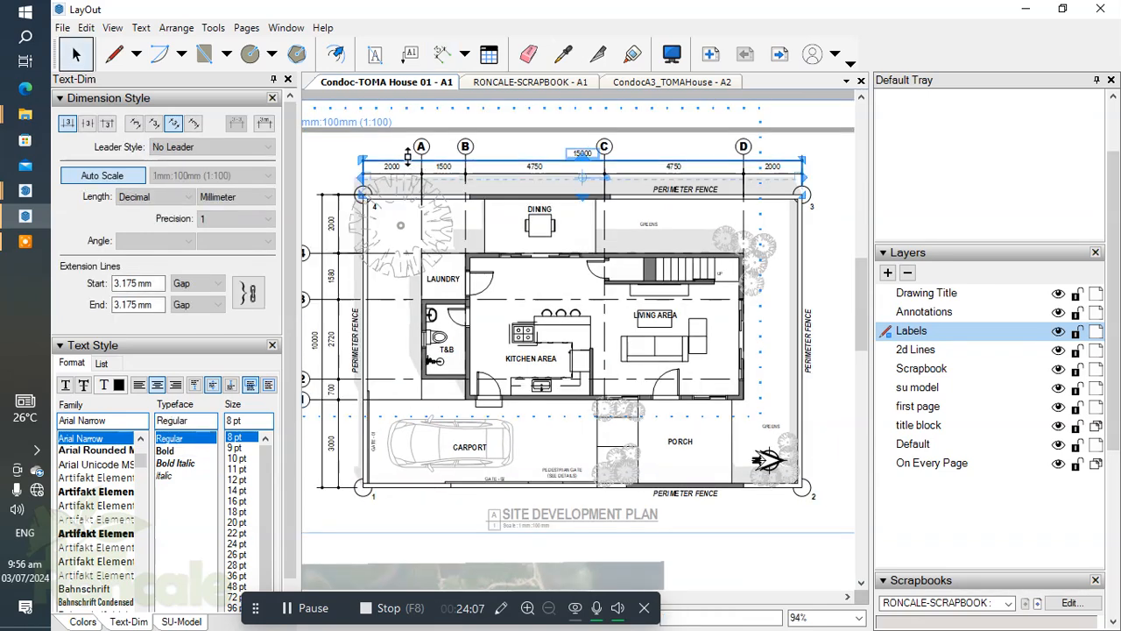
click(292, 605)
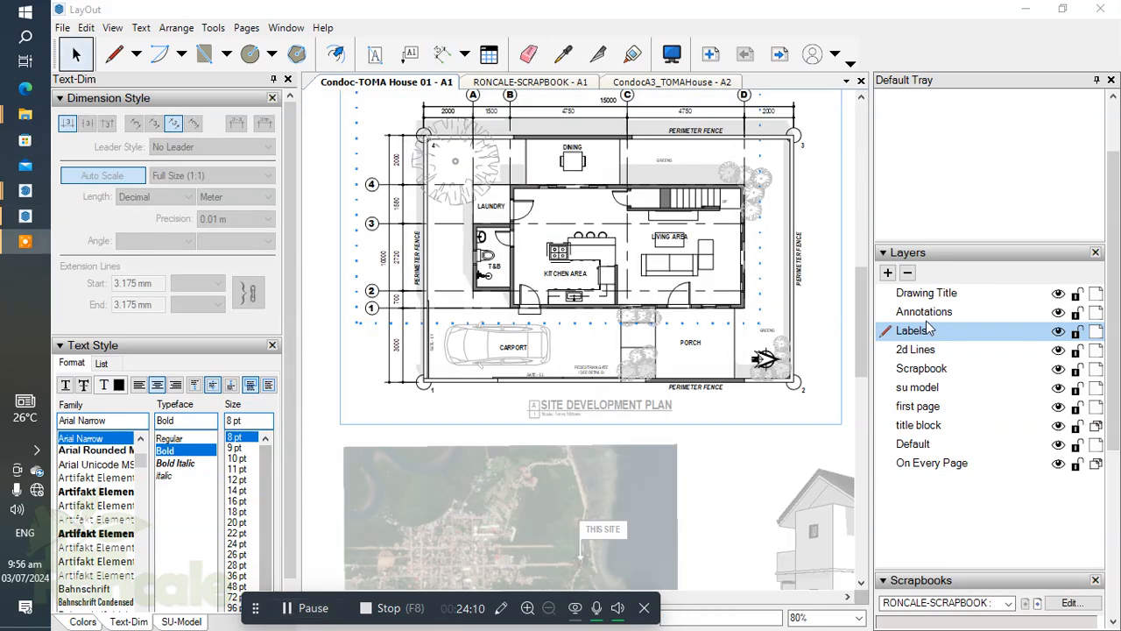
click(927, 314)
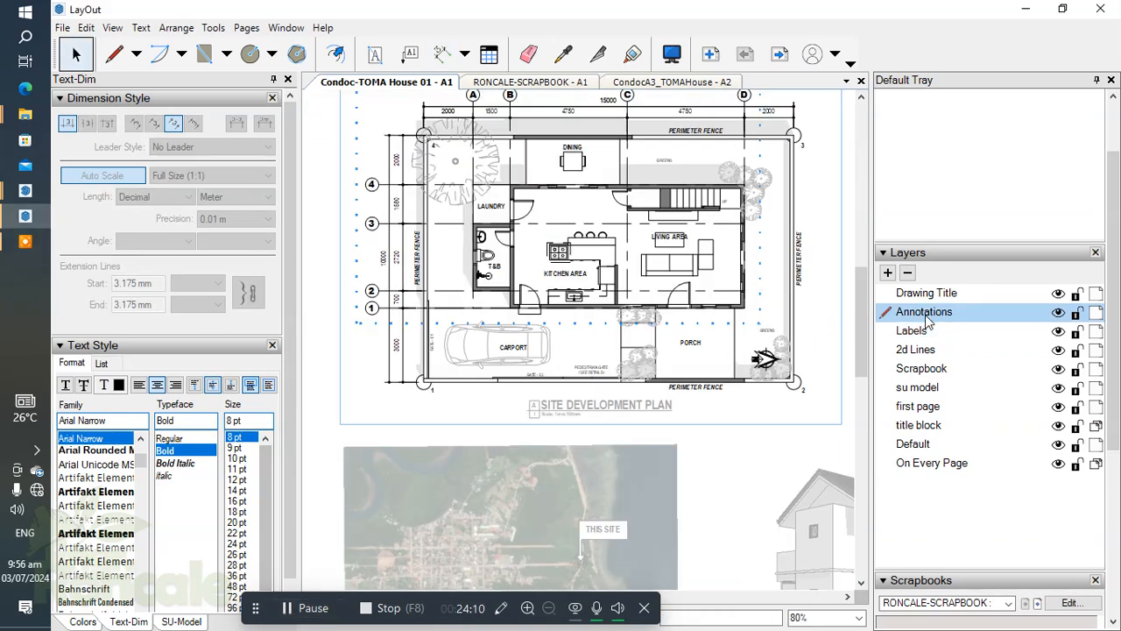
Nudge the SITE DEVELOPMENT PLAN title slightly down to leave room below the plan for front dimensions.
scroll(616, 415, up, 3)
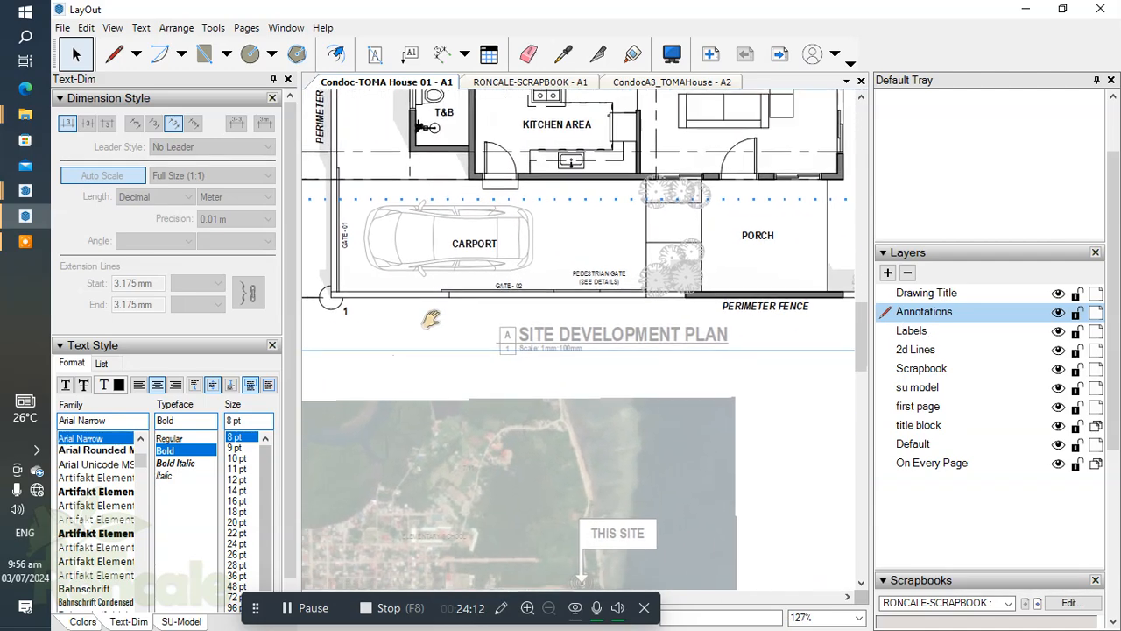
click(592, 359)
key(Down)
key(Down)
key(Down)
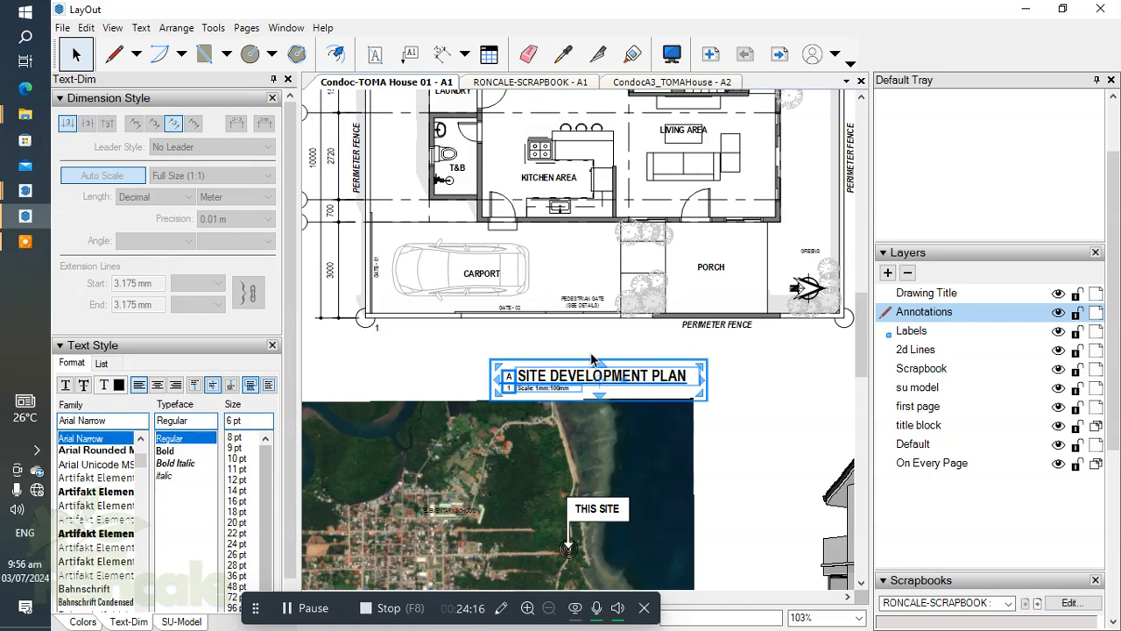
click(768, 430)
scroll(679, 377, down, 1)
scroll(679, 377, down, 2)
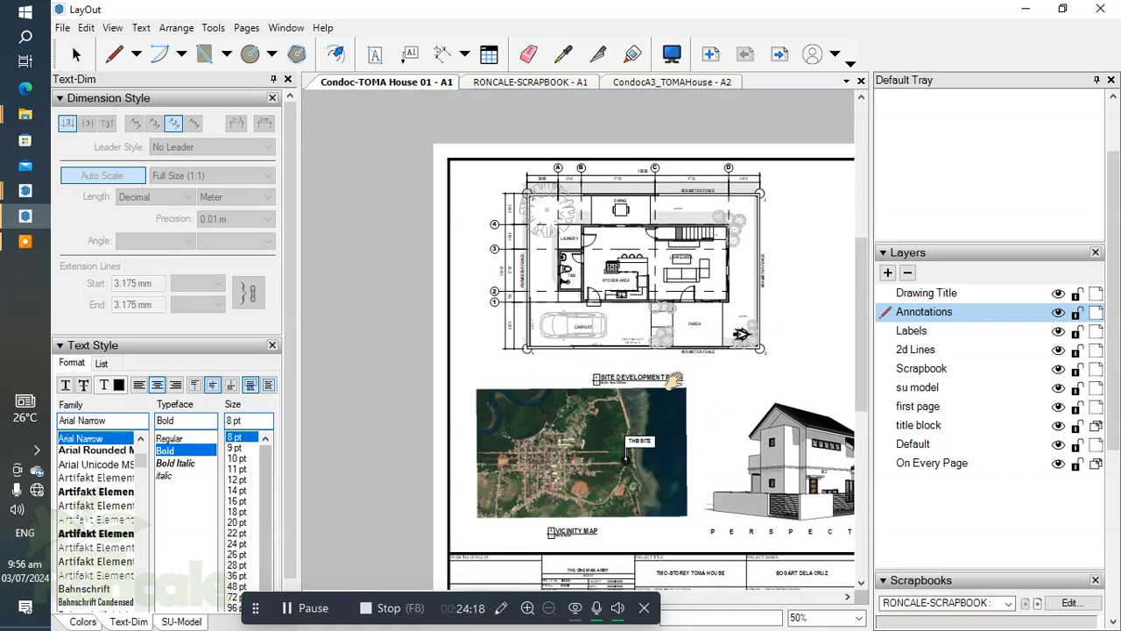
Reopen the site plan group and dimension from fence corner 1 to the carport-side edge of the planted walkway, outside the front fence.
double_click(571, 353)
scroll(571, 353, up, 3)
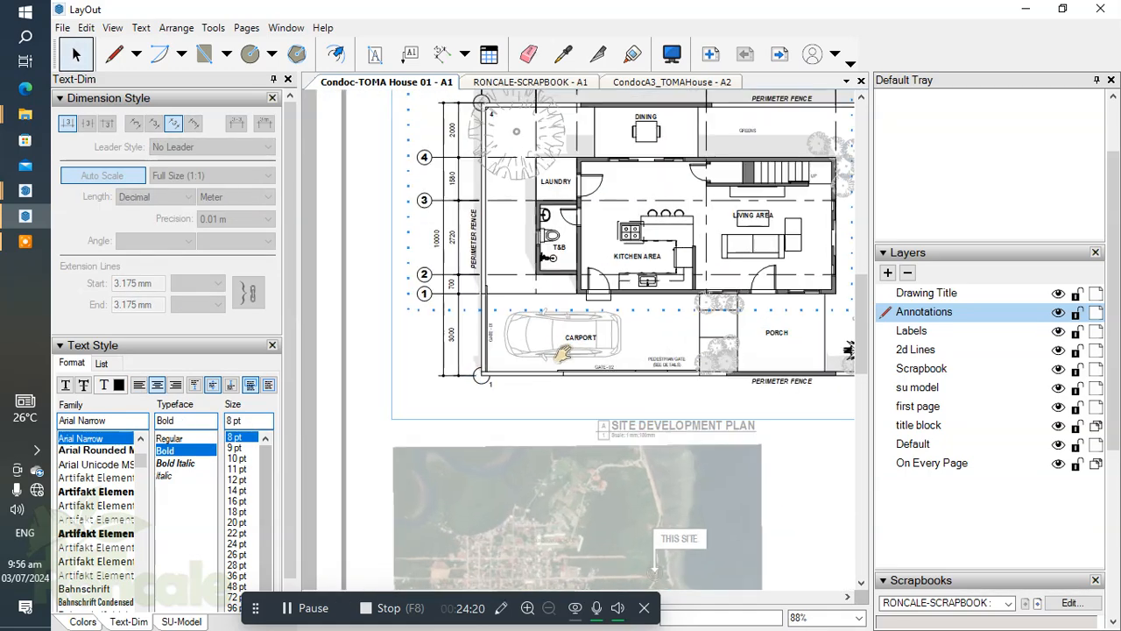
key(d)
scroll(500, 350, up, 2)
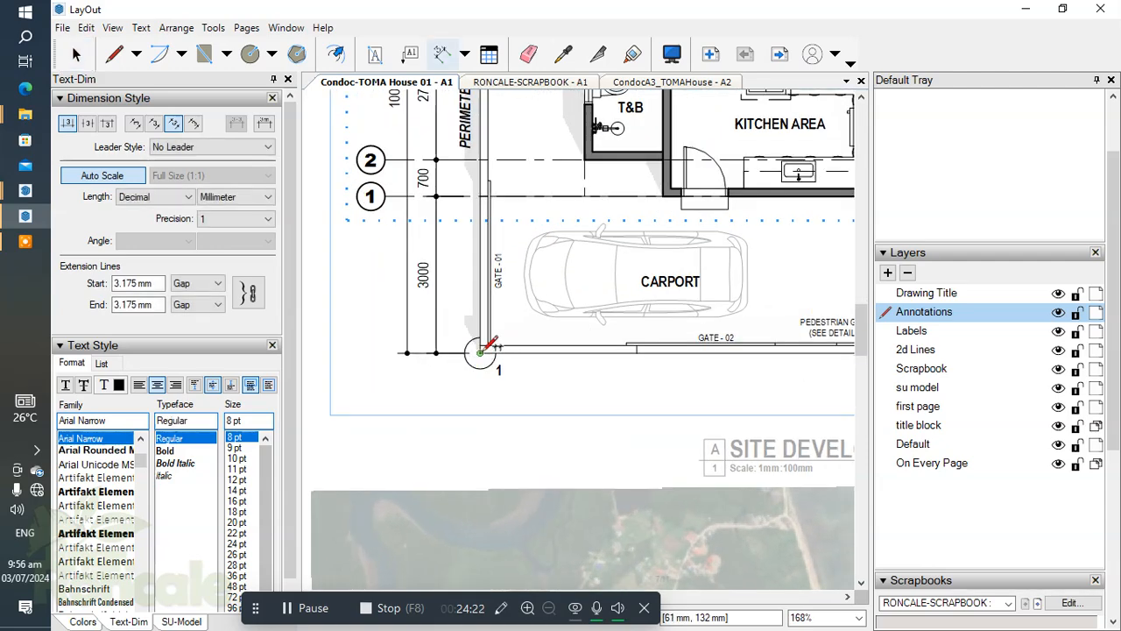
scroll(657, 342, down, 2)
middle_drag(657, 342, 506, 329)
scroll(689, 326, up, 2)
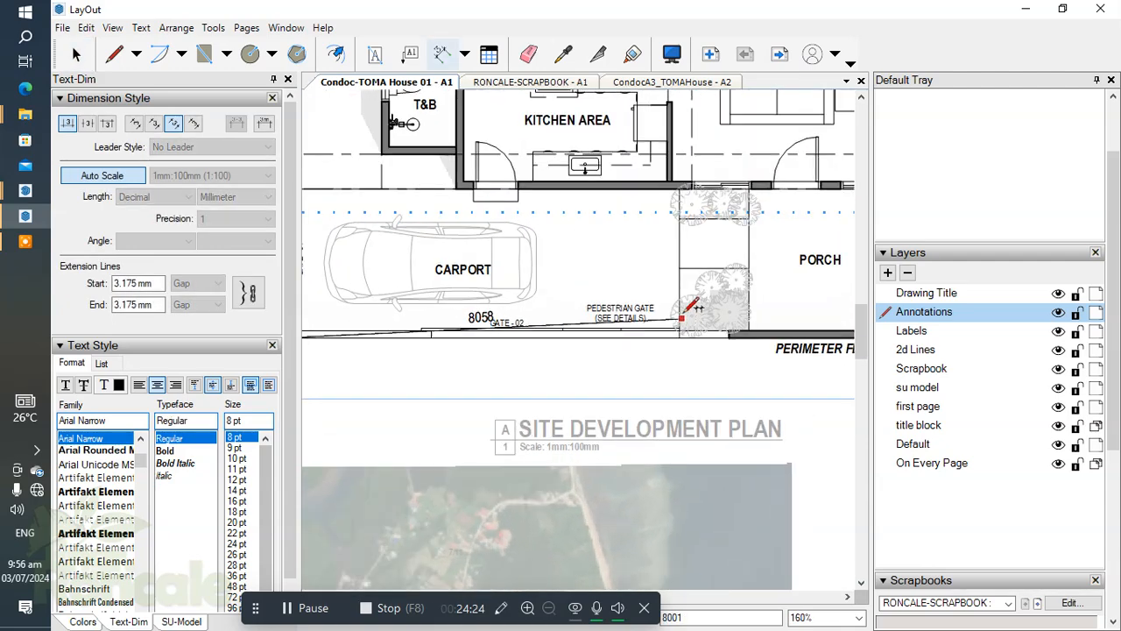
click(680, 279)
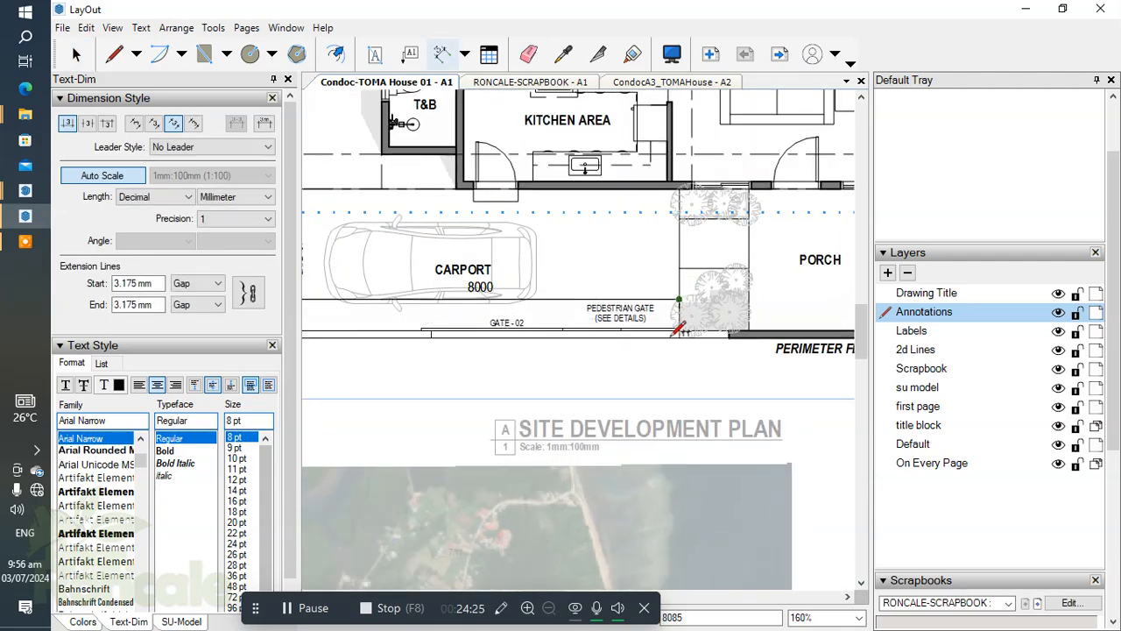
click(677, 383)
Continue the front dimension chain across the planted walkway to the near edge of the porch.
middle_drag(760, 284, 668, 279)
scroll(663, 285, up, 4)
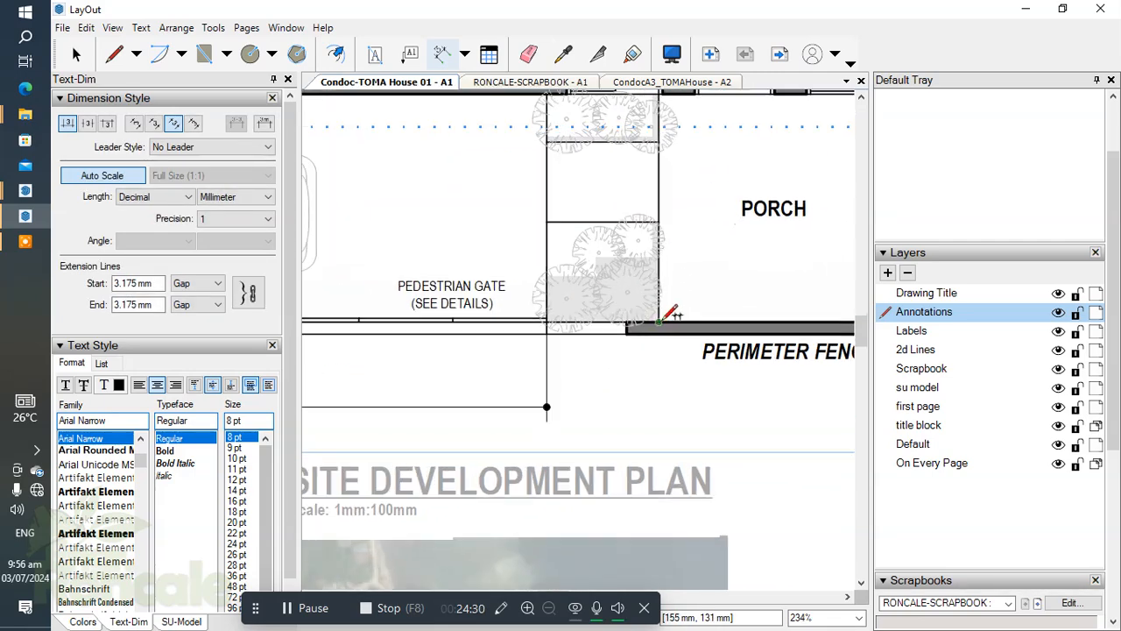
scroll(663, 308, down, 2)
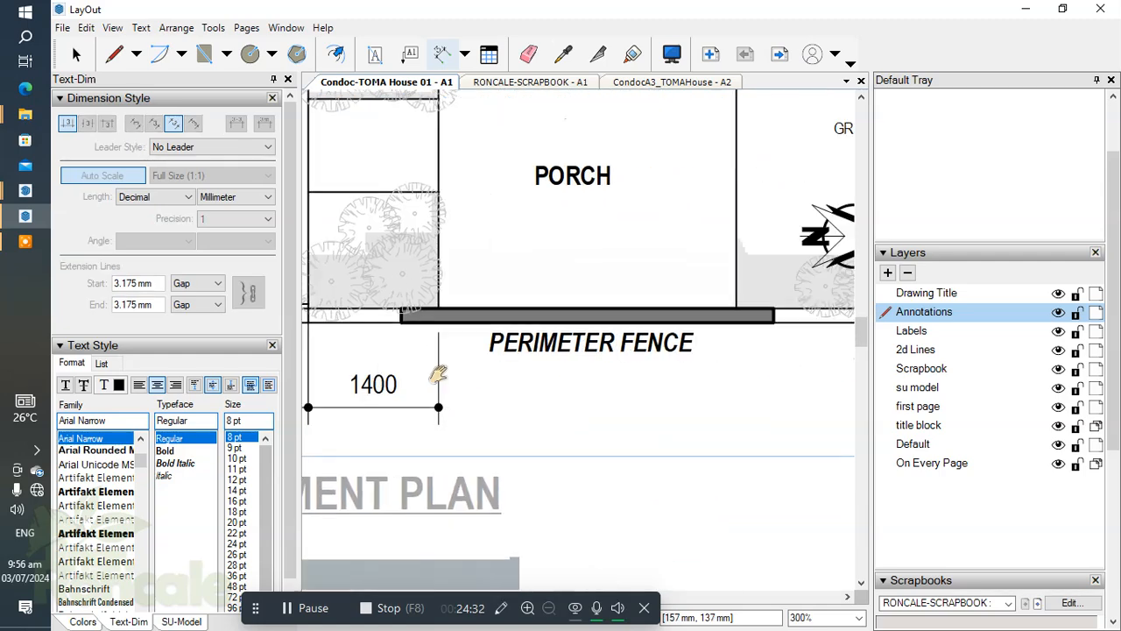
Extend the front dimension chain across the porch and on to the outer fence corner at label 2.
click(708, 284)
scroll(708, 289, down, 2)
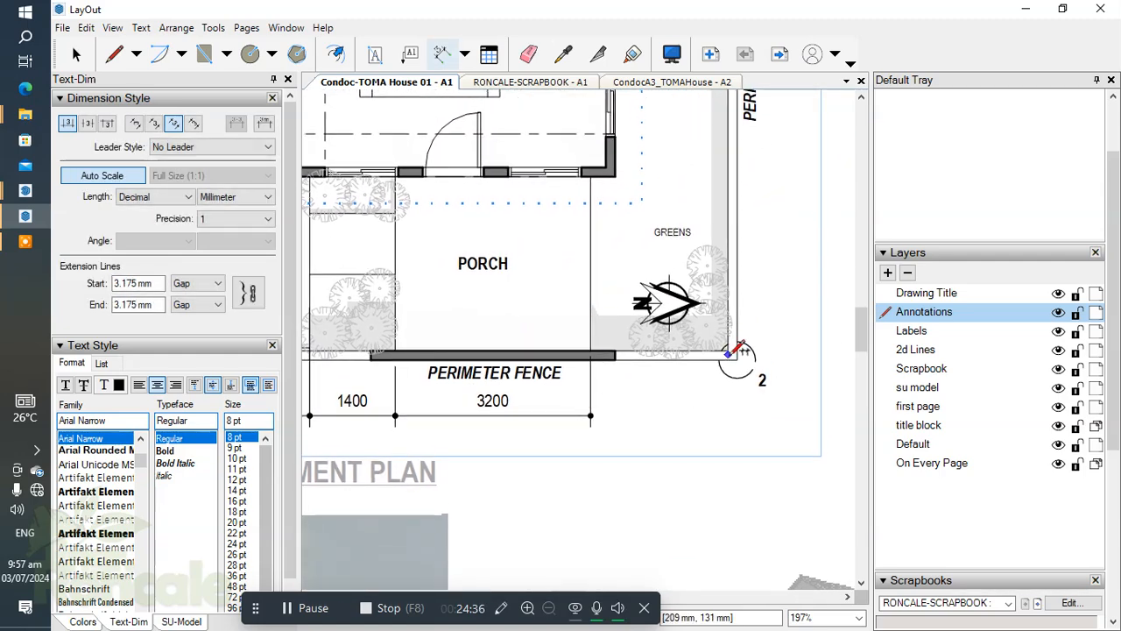
click(737, 347)
scroll(705, 364, down, 2)
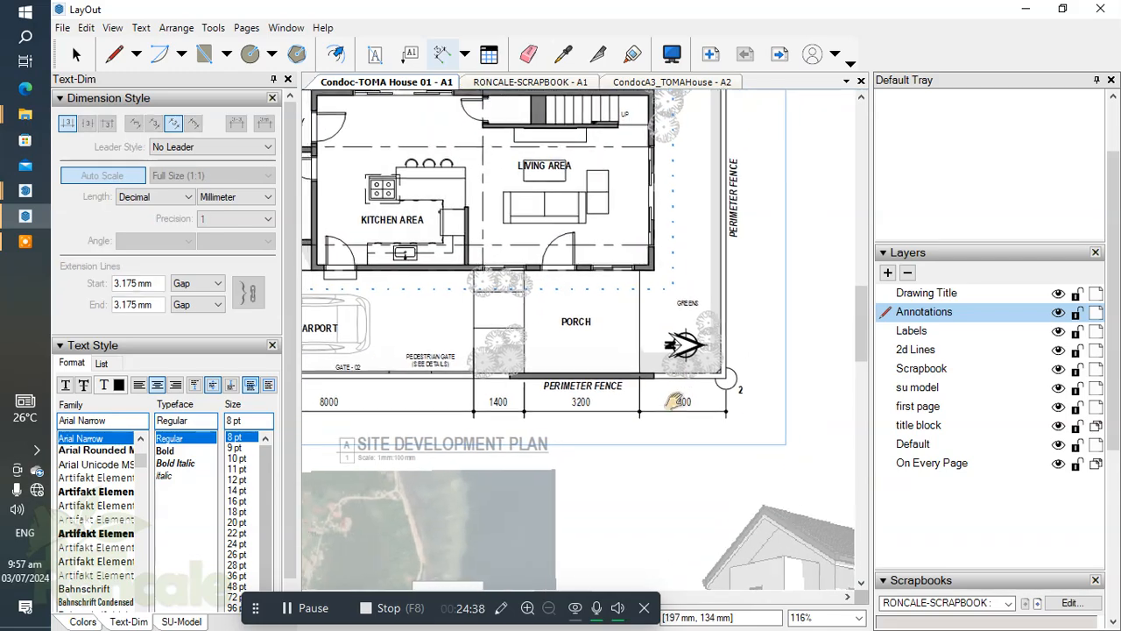
Leave the site plan group and look over the dimensions around the plan and the porch area.
scroll(695, 377, down, 1)
middle_drag(707, 373, 831, 419)
scroll(650, 289, down, 1)
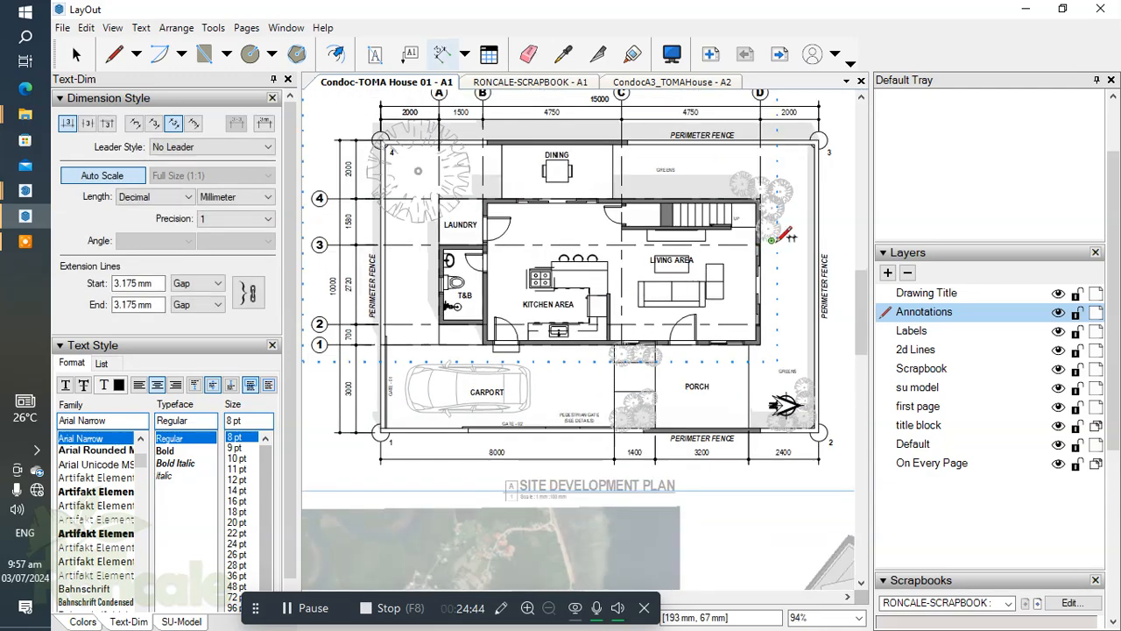
scroll(782, 235, up, 1)
scroll(633, 211, up, 3)
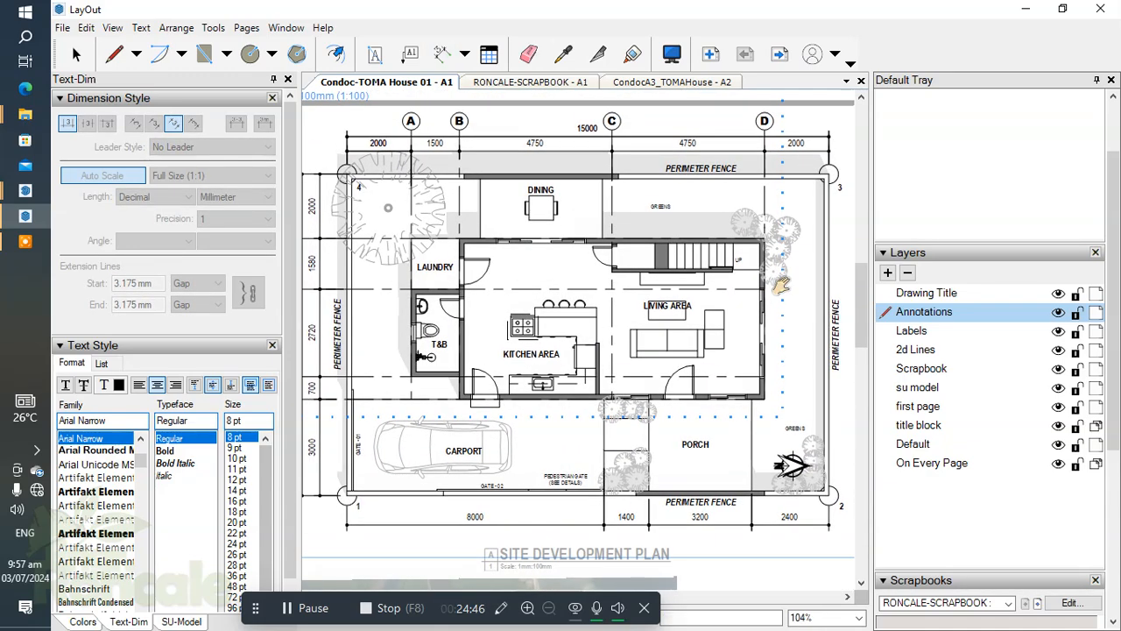
scroll(632, 211, down, 4)
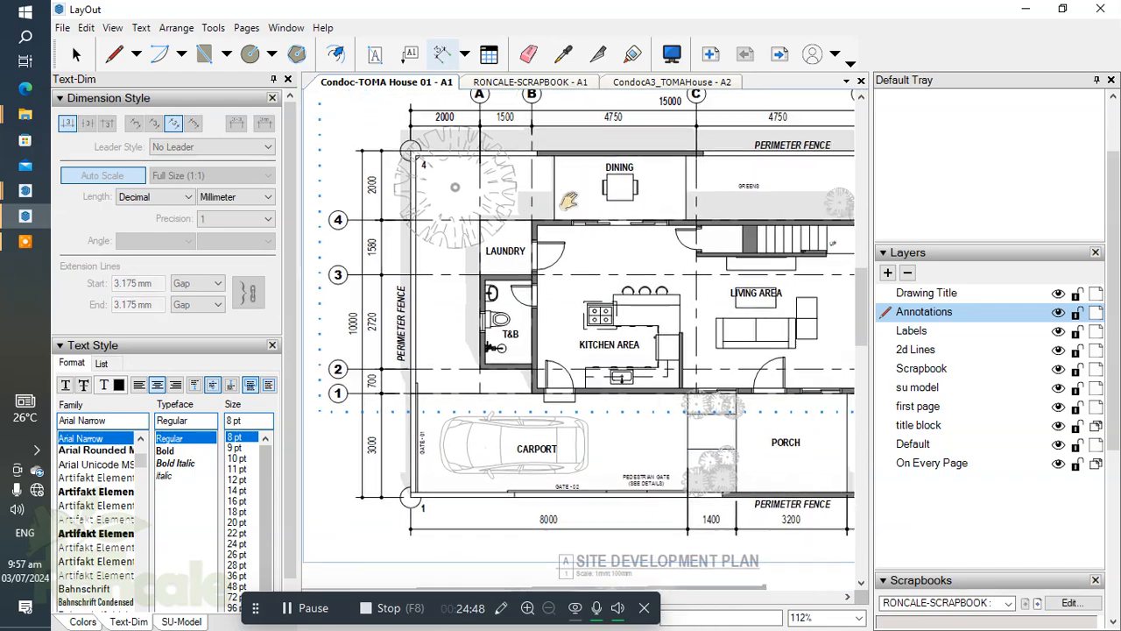
key(space)
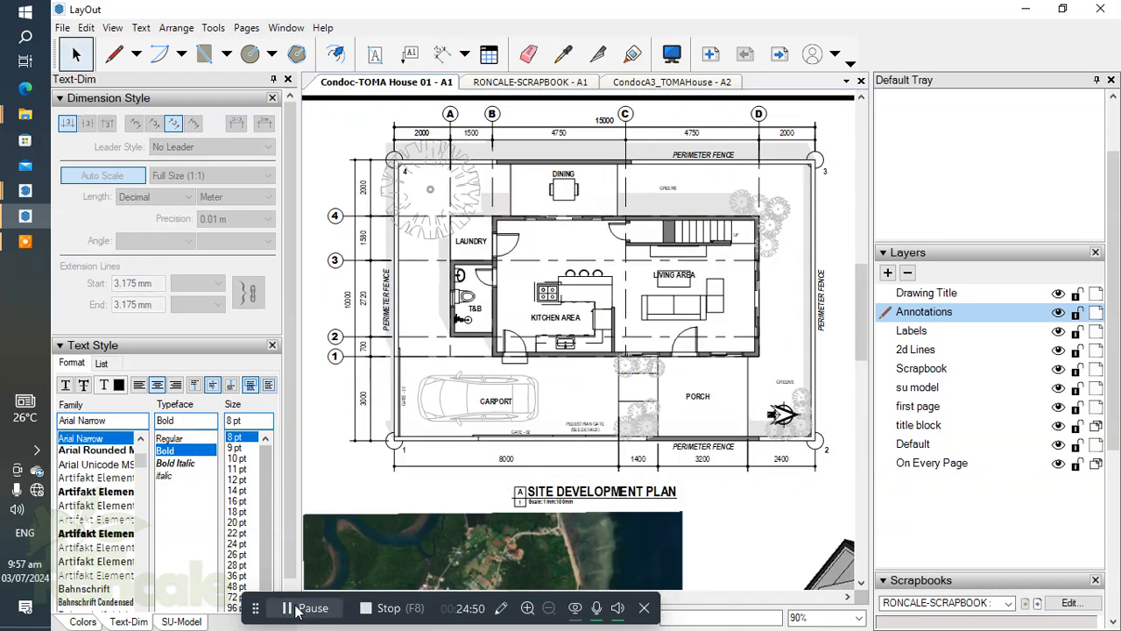
scroll(708, 366, up, 3)
scroll(659, 295, down, 3)
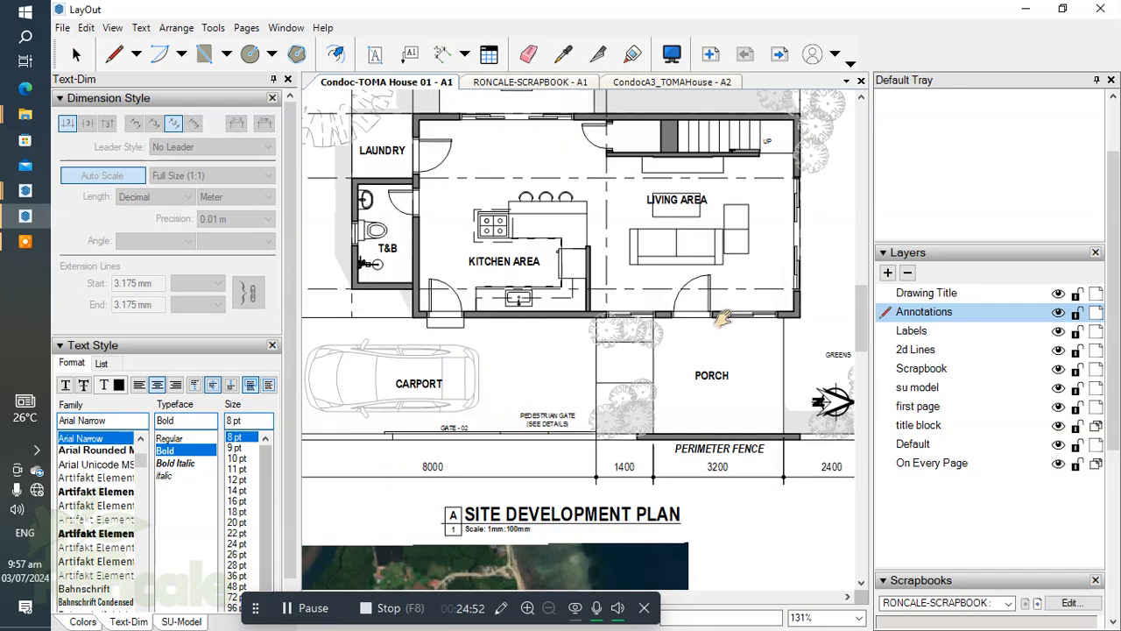
key(space)
scroll(734, 396, up, 3)
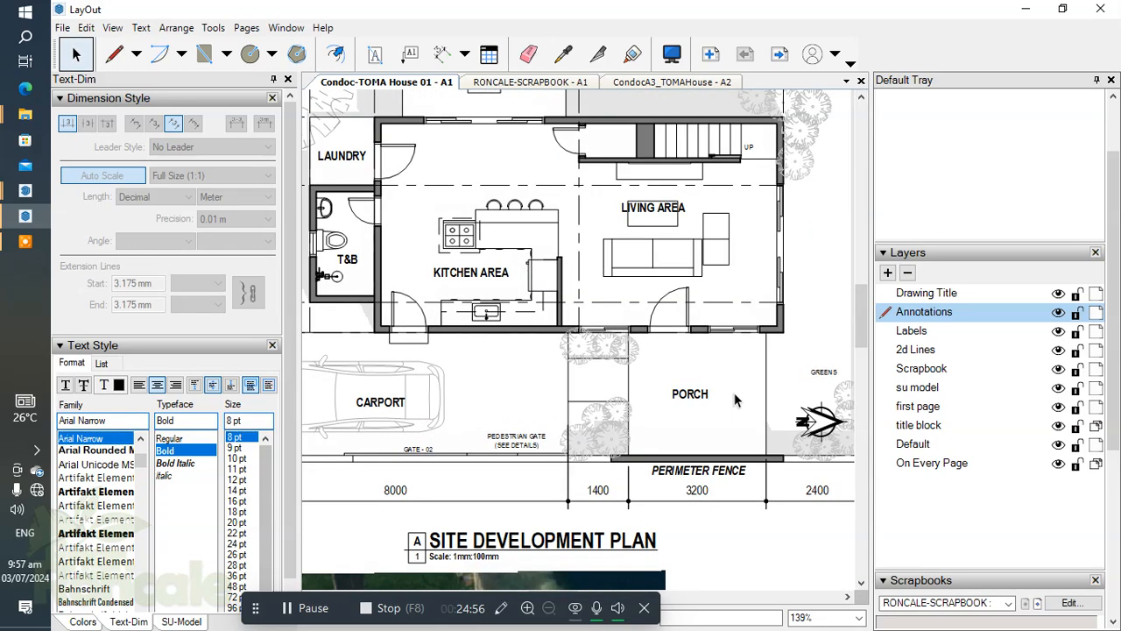
Reopen the site plan group for editing and bring up the scrapbook page with the hatch patterns, ready to draw a rectangle.
click(725, 400)
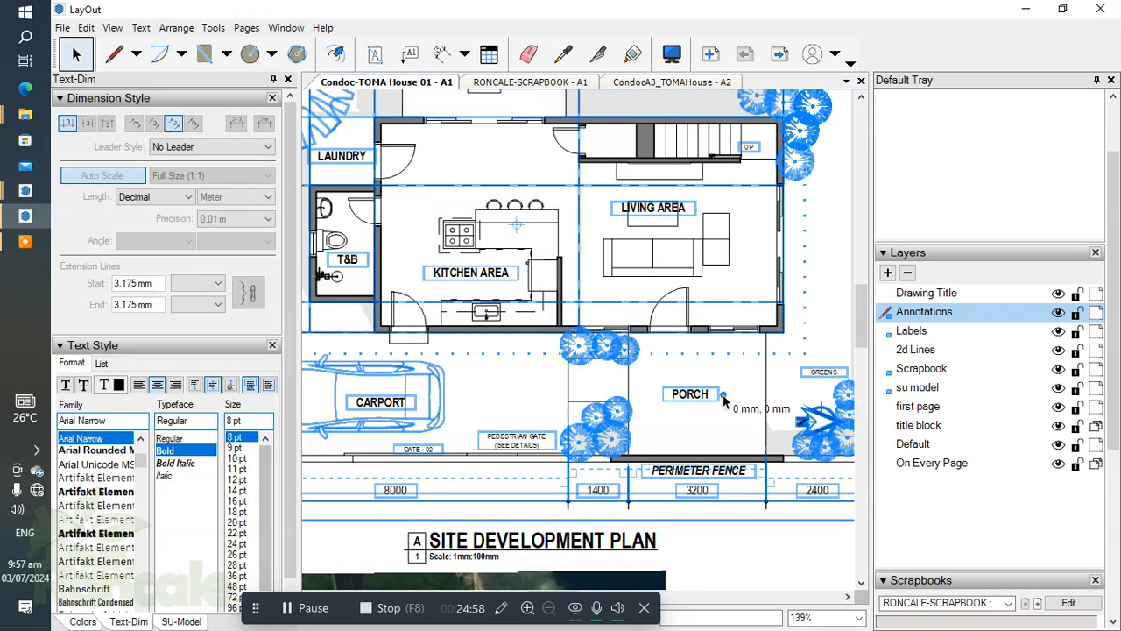
double_click(727, 403)
drag(1115, 370, 1115, 538)
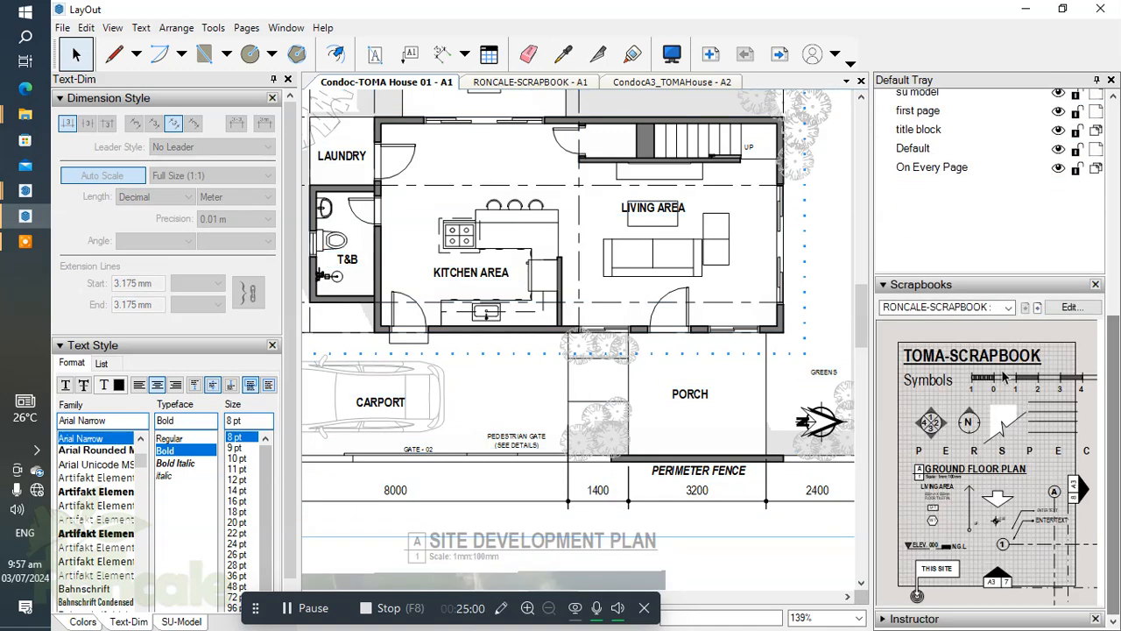
click(1035, 311)
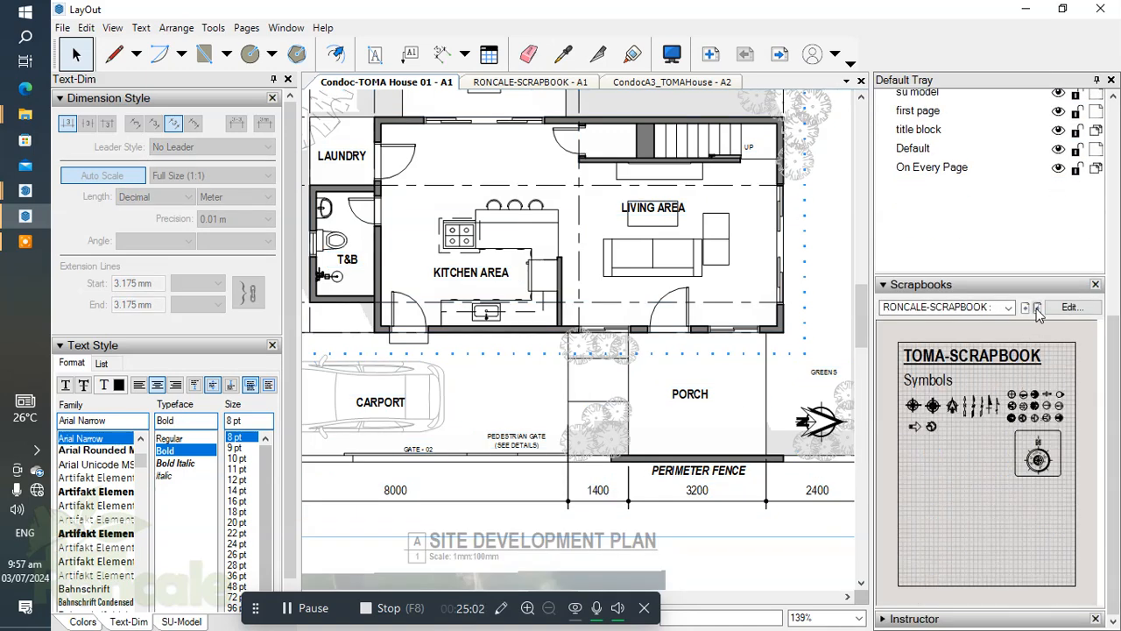
click(1037, 310)
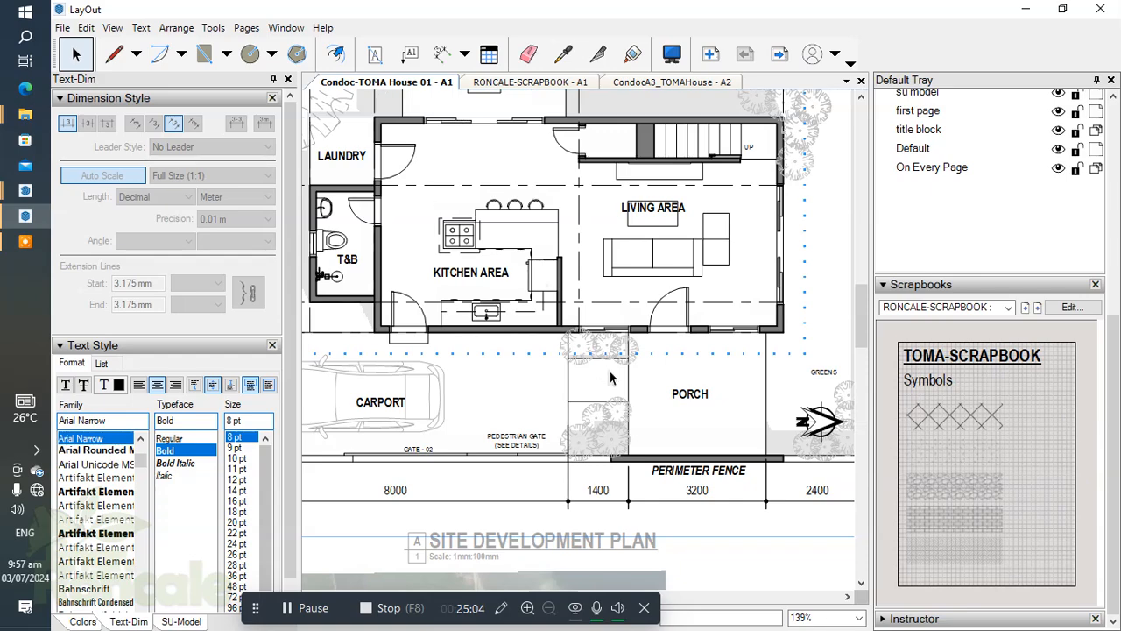
middle_drag(611, 378, 603, 374)
key(r)
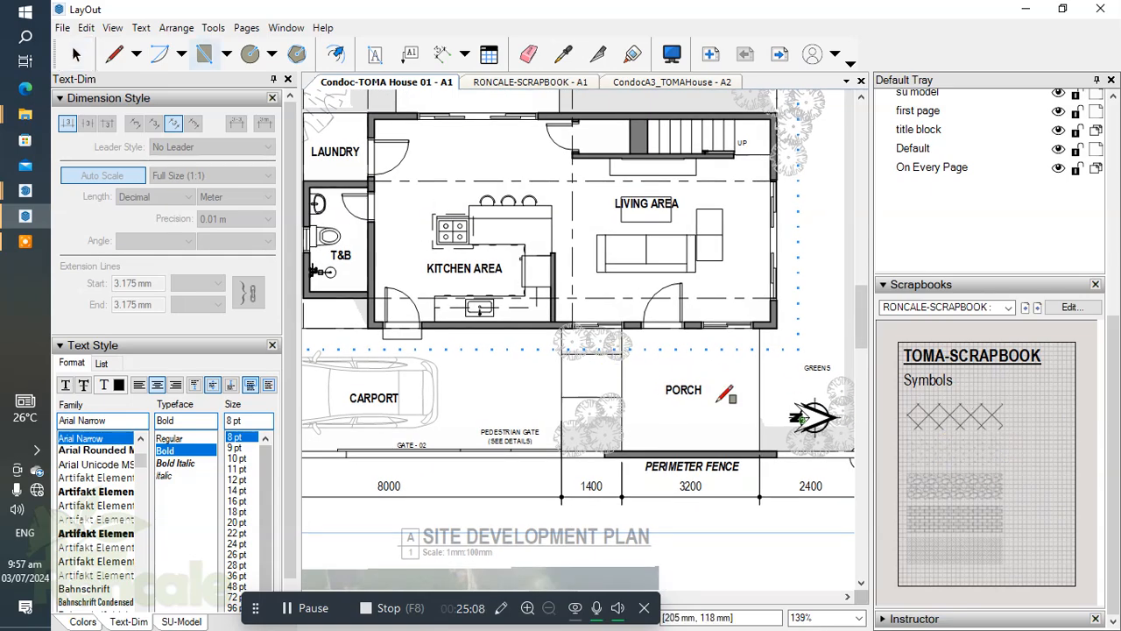
Add a new layer named Hatch directly above the su model layer and keep it as the active layer.
scroll(629, 324, up, 5)
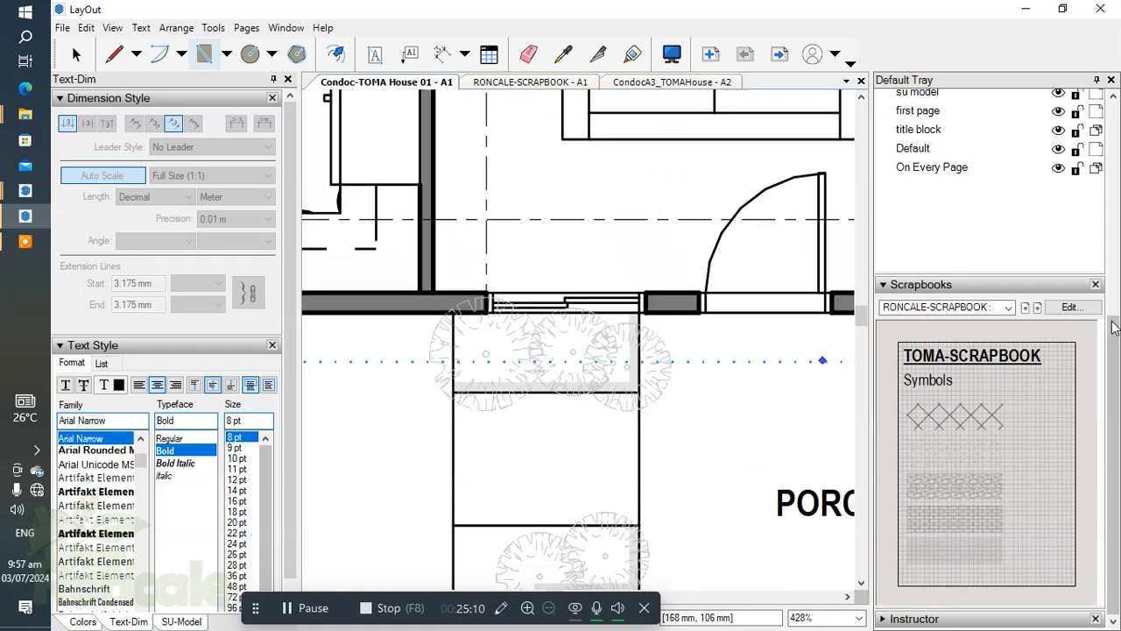
scroll(1117, 328, up, 5)
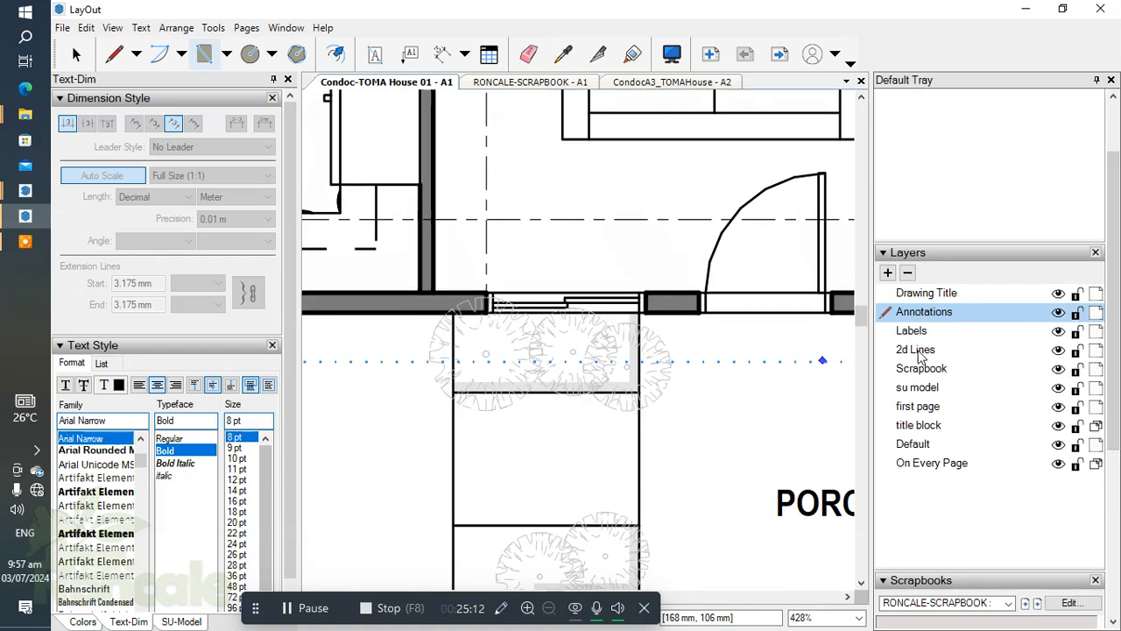
click(919, 352)
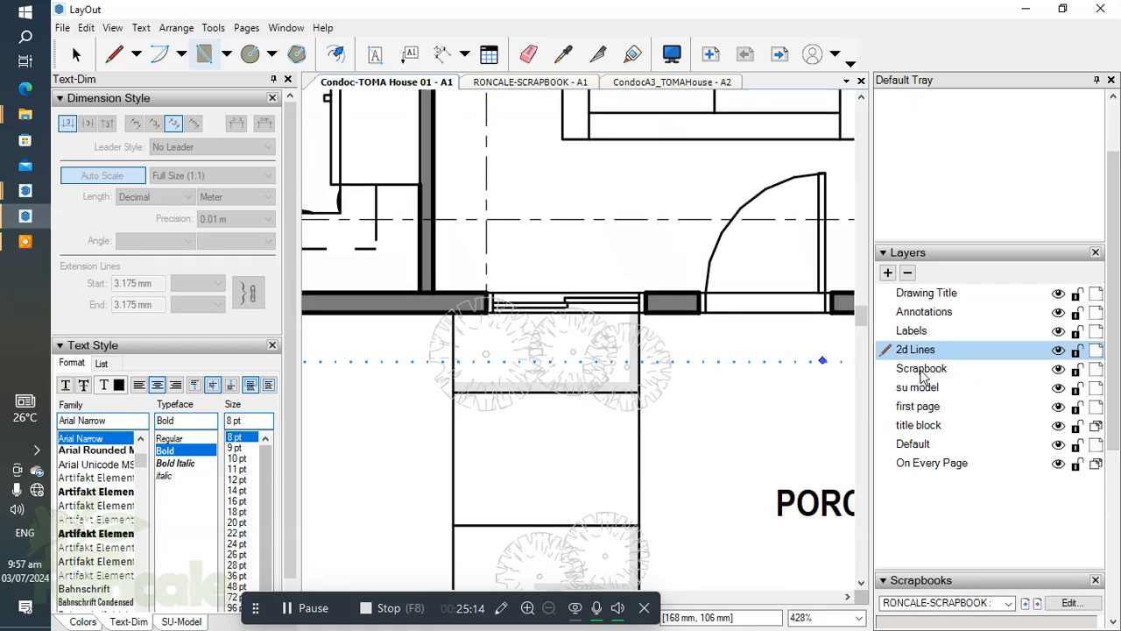
click(935, 388)
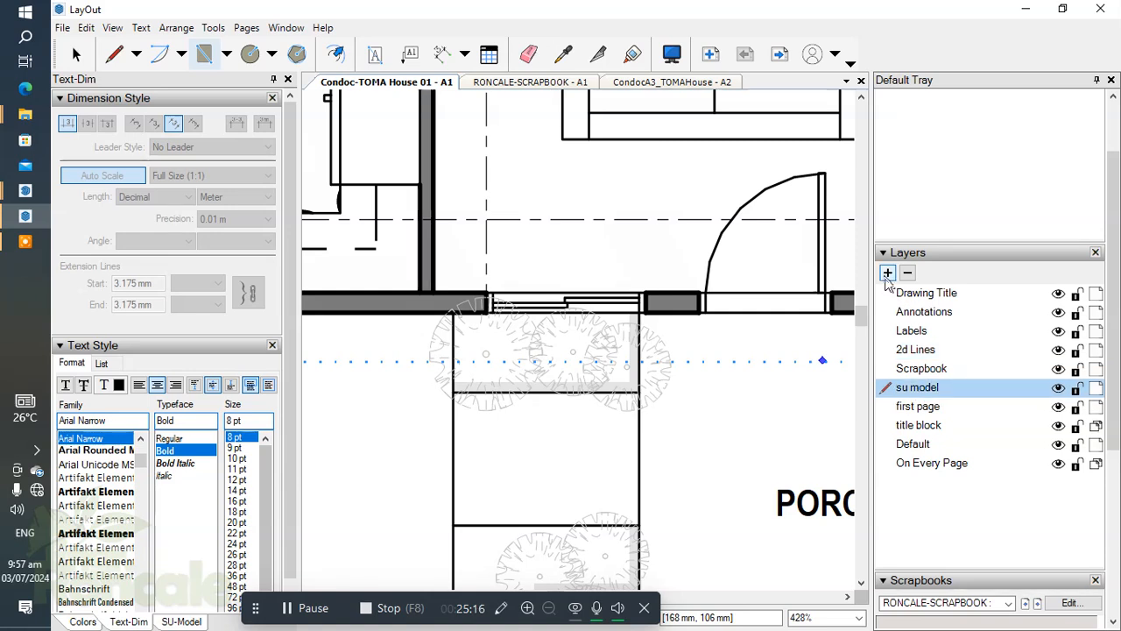
click(887, 274)
double_click(952, 389)
text(Hatch)
key(Return)
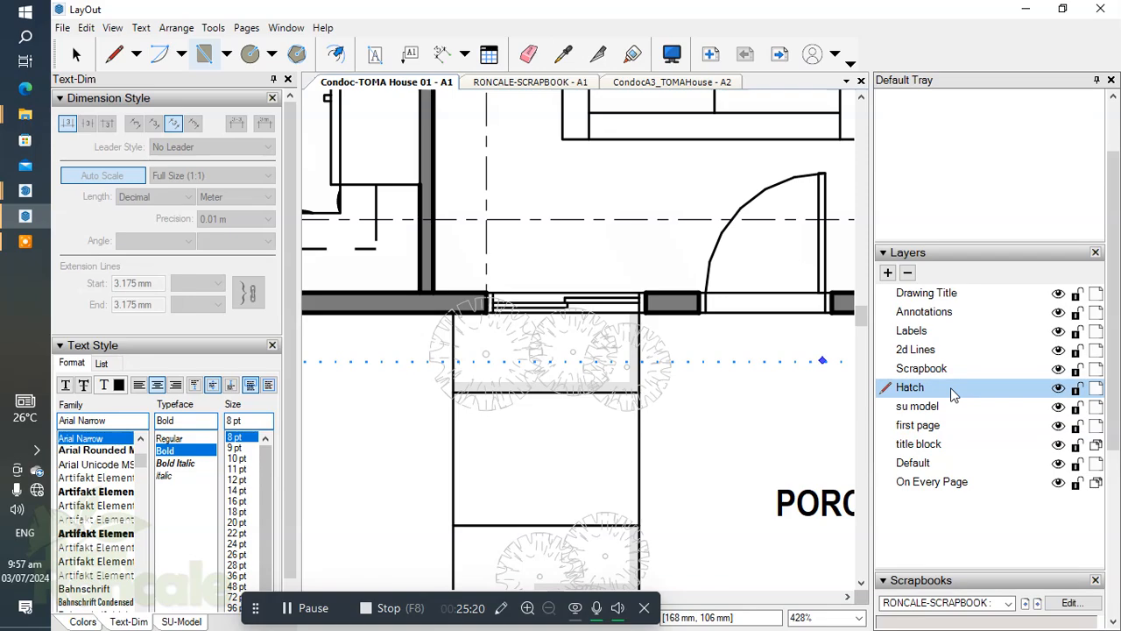
Draw a rectangle over the porch, from the house wall to the perimeter fence, filled with the scrapbook's diagonal crosshatch pattern.
scroll(640, 311, up, 2)
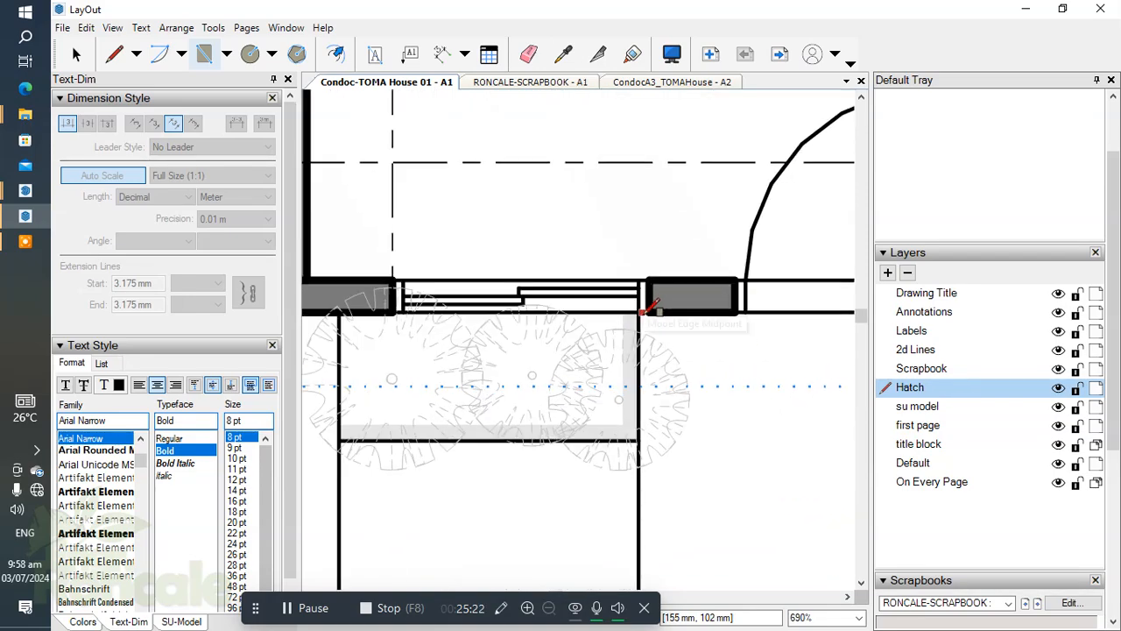
scroll(646, 305, down, 3)
scroll(686, 402, up, 3)
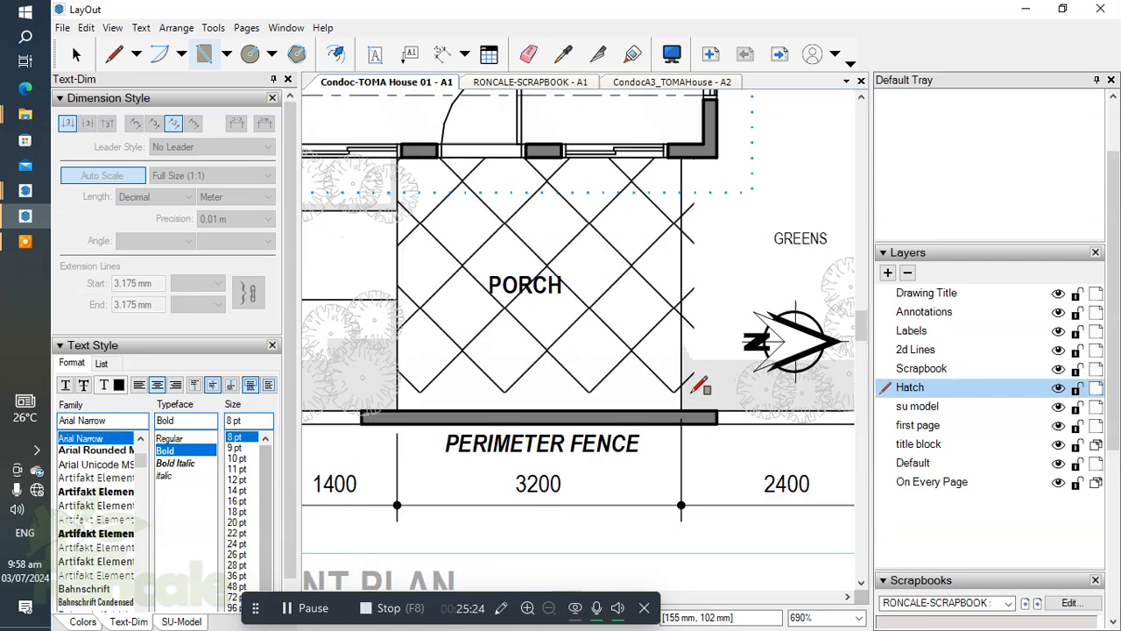
scroll(685, 412, up, 1)
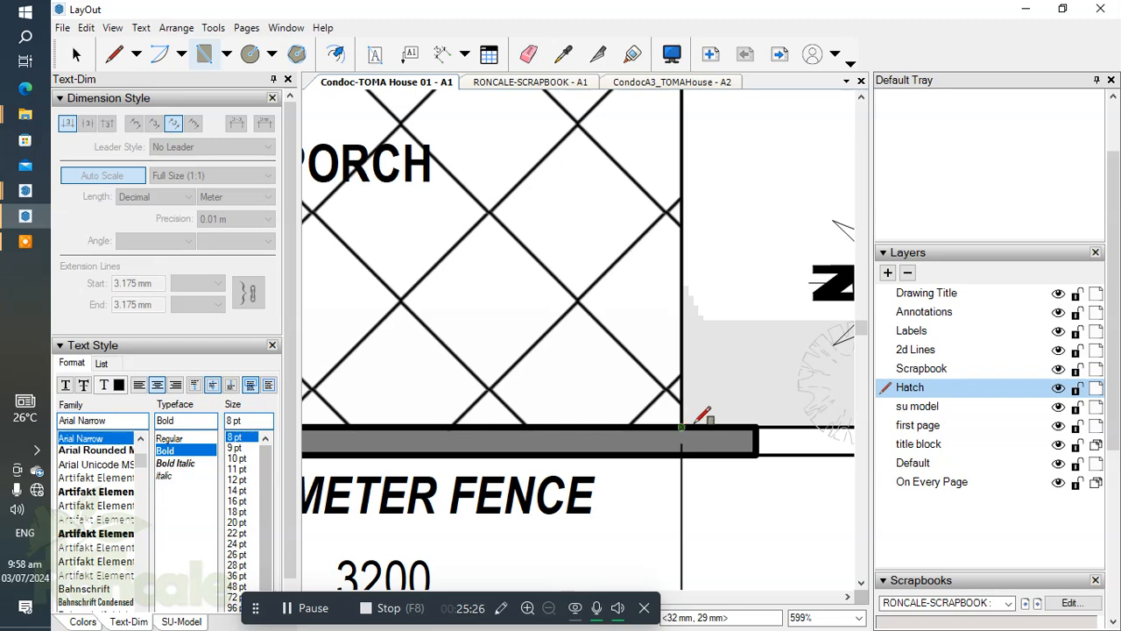
scroll(693, 418, down, 5)
Give the PORCH label a white fill in its shape style so it masks the hatch behind it.
key(space)
click(668, 350)
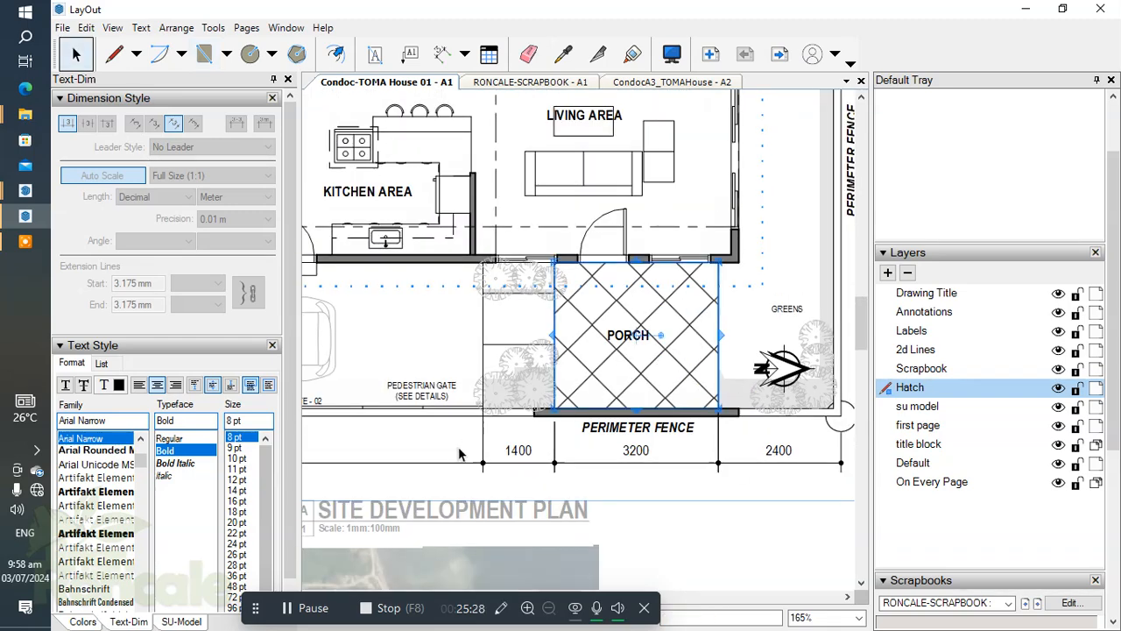
click(83, 621)
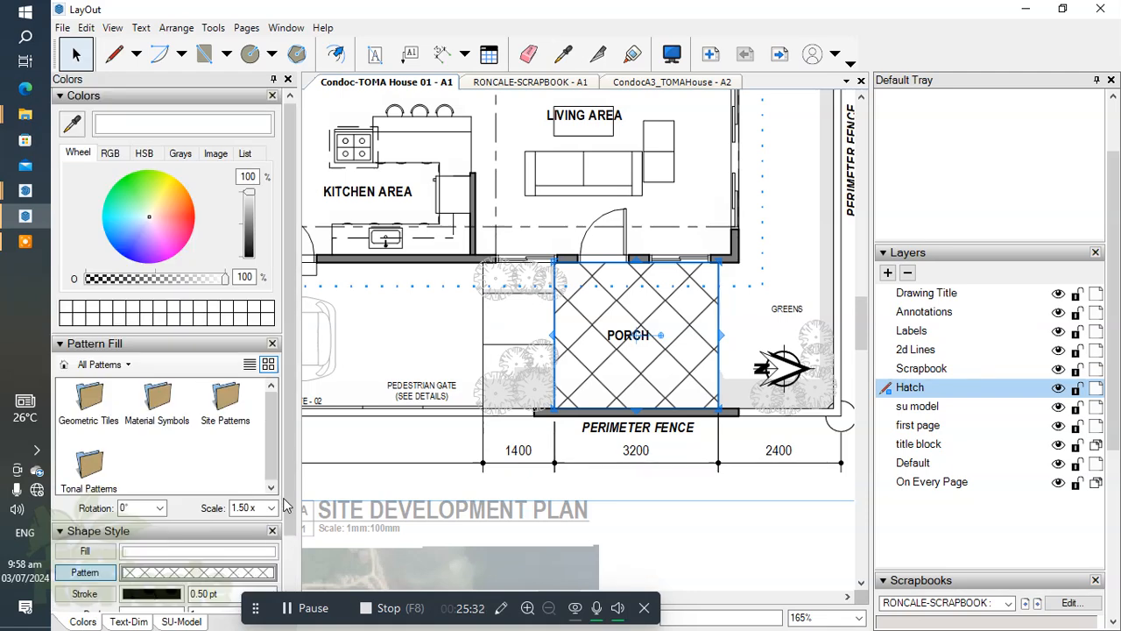
scroll(285, 506, down, 2)
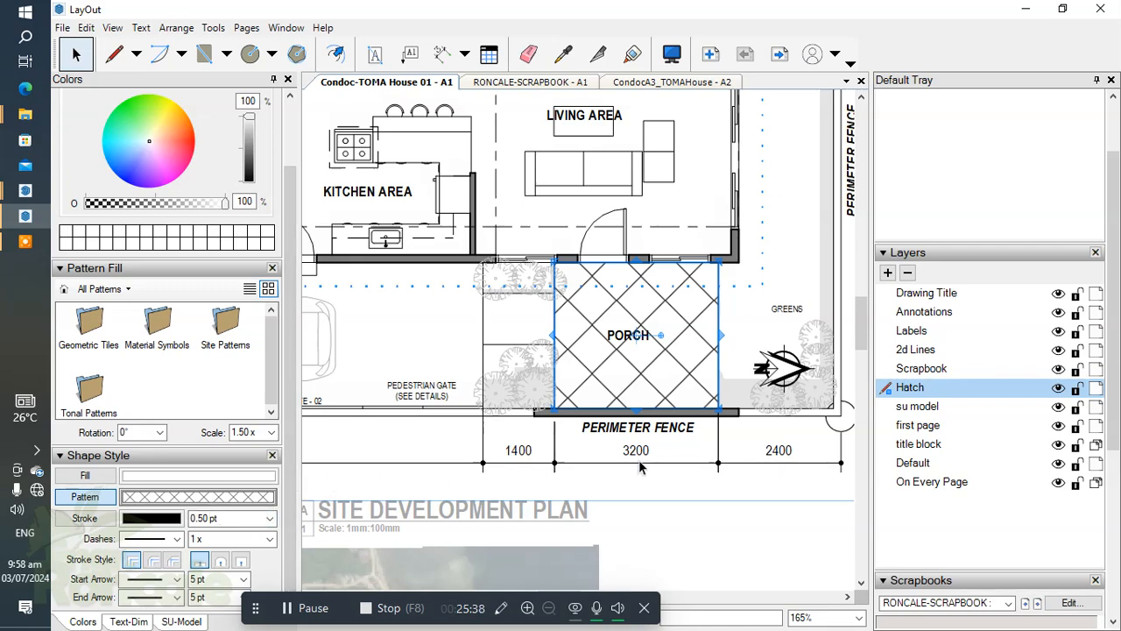
click(619, 332)
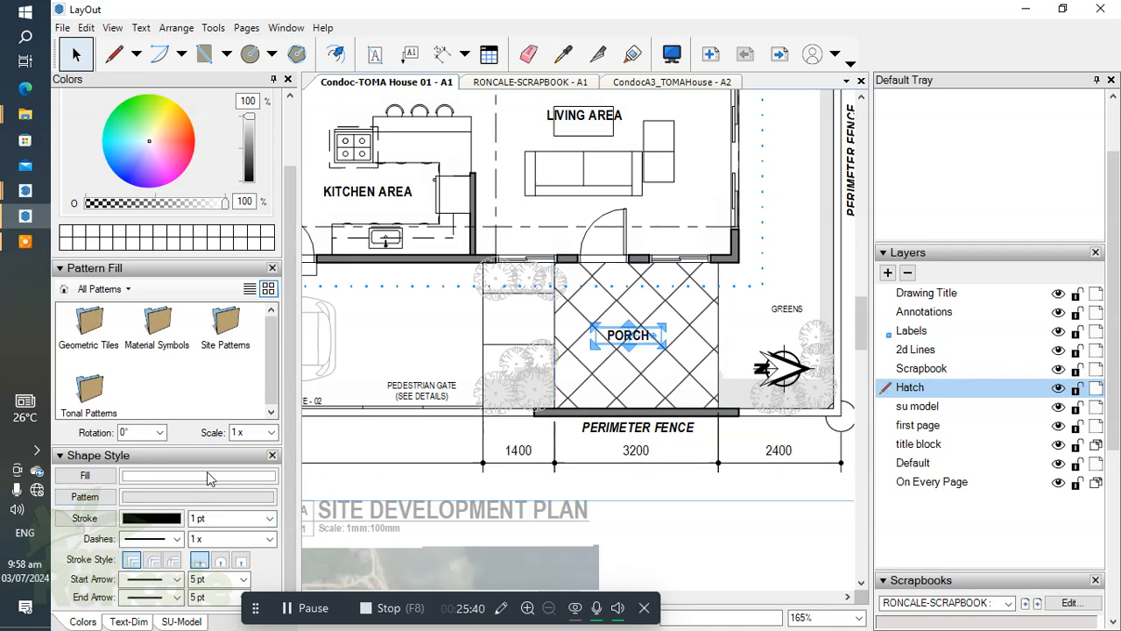
click(639, 343)
scroll(639, 343, up, 2)
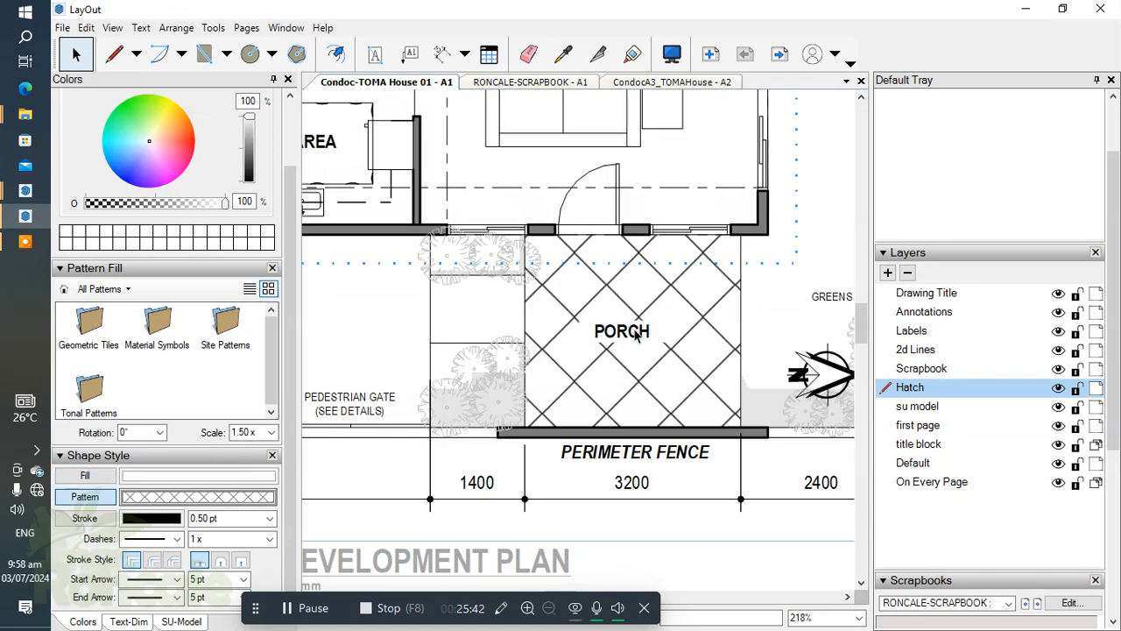
Nudge the PORCH label slightly toward the middle of the hatched porch and check it on the plan.
click(630, 331)
key(Right)
key(Right)
key(Right)
key(Right)
key(Right)
key(Right)
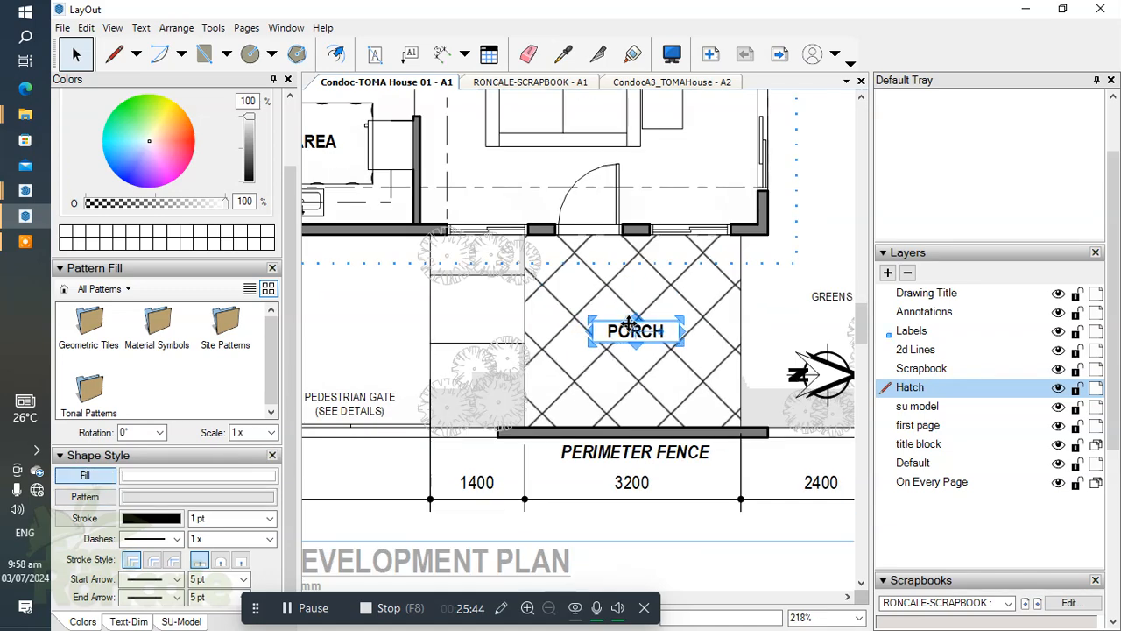
click(708, 413)
scroll(709, 413, down, 4)
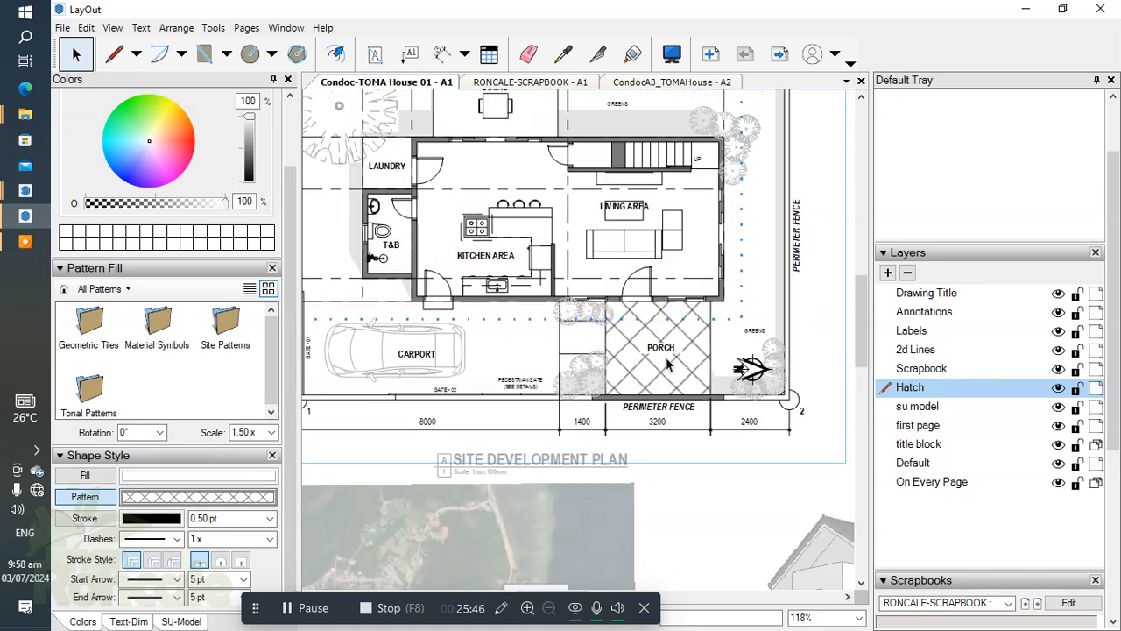
scroll(520, 314, up, 3)
scroll(521, 313, down, 4)
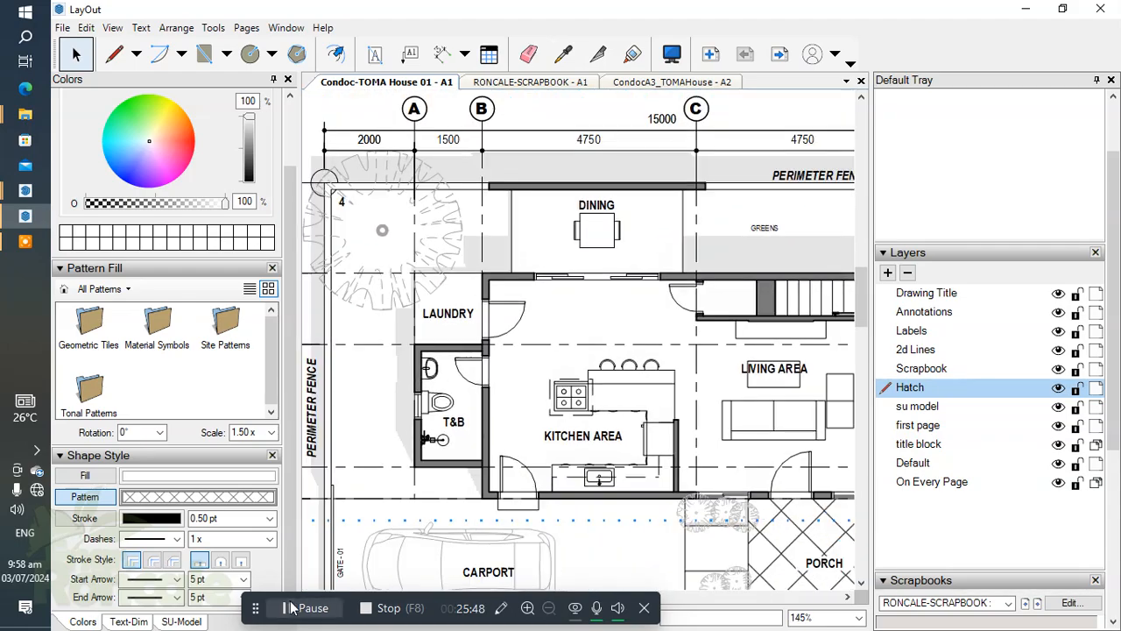
Select the UP label beside the stairs and return the scrapbook to the page with the arrow and annotation symbols.
scroll(709, 277, up, 3)
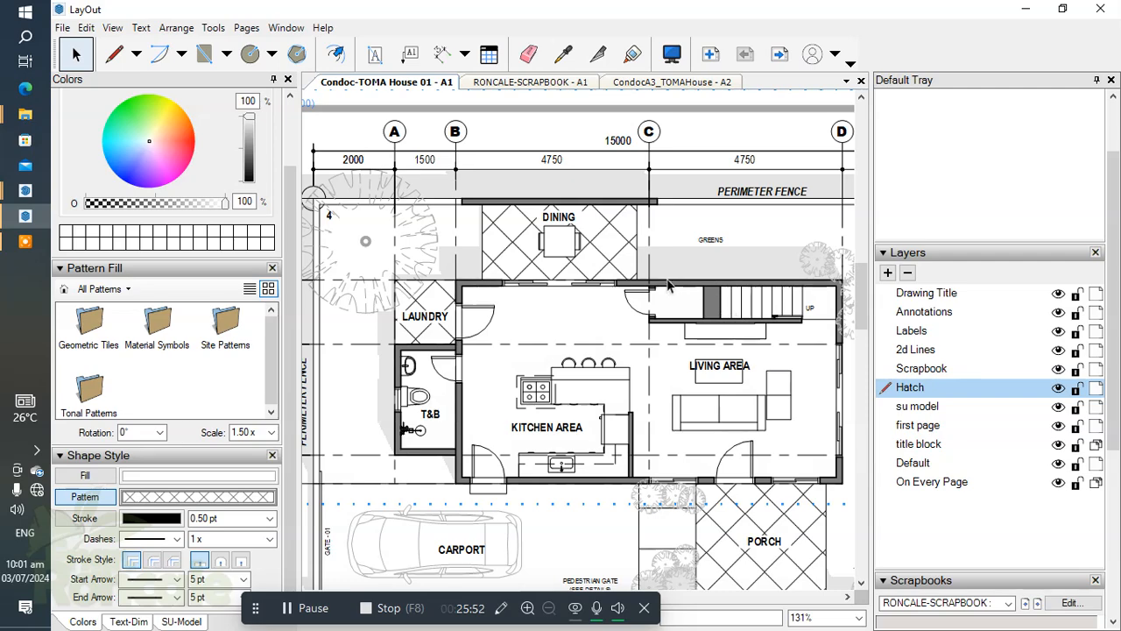
scroll(669, 285, up, 8)
click(791, 313)
scroll(792, 314, up, 2)
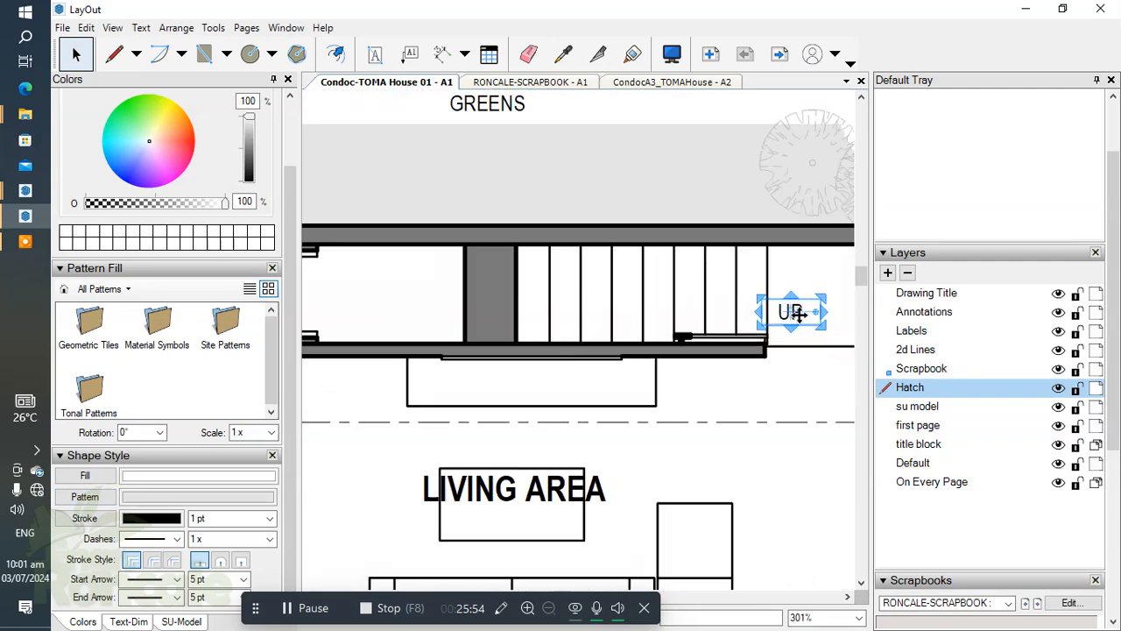
scroll(793, 314, up, 3)
scroll(629, 289, down, 3)
middle_drag(723, 300, 751, 308)
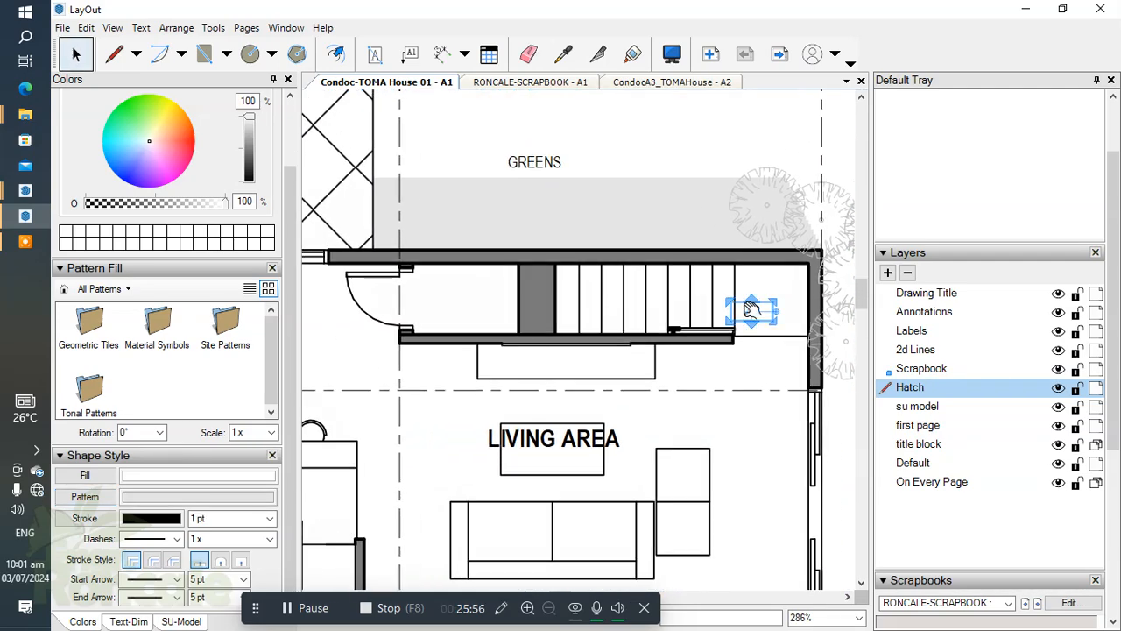
scroll(1106, 353, down, 5)
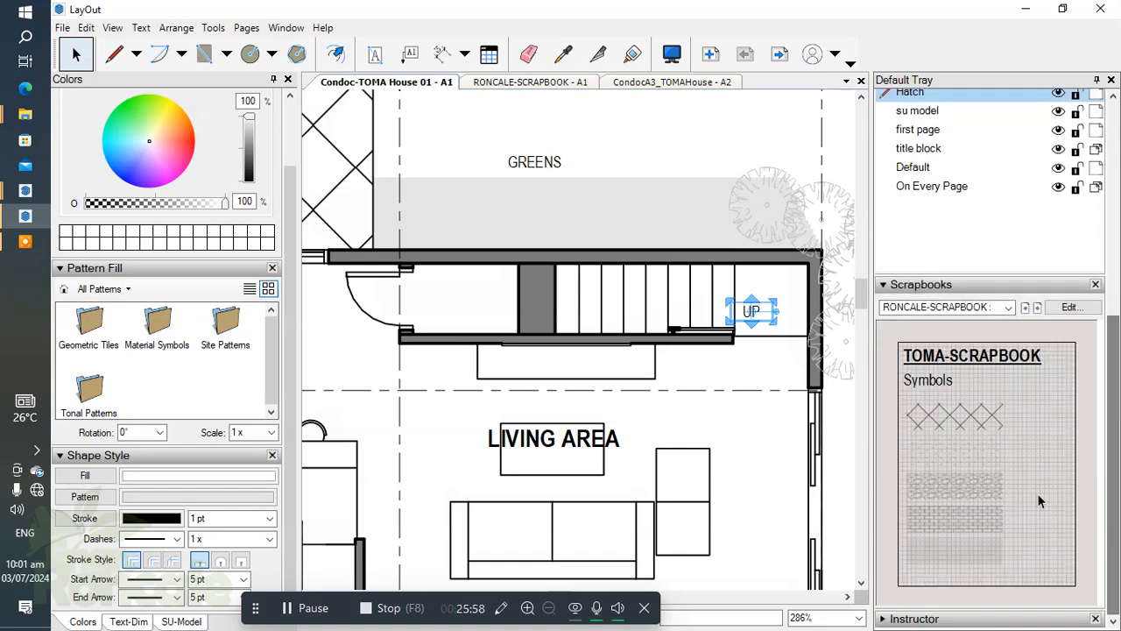
click(1026, 311)
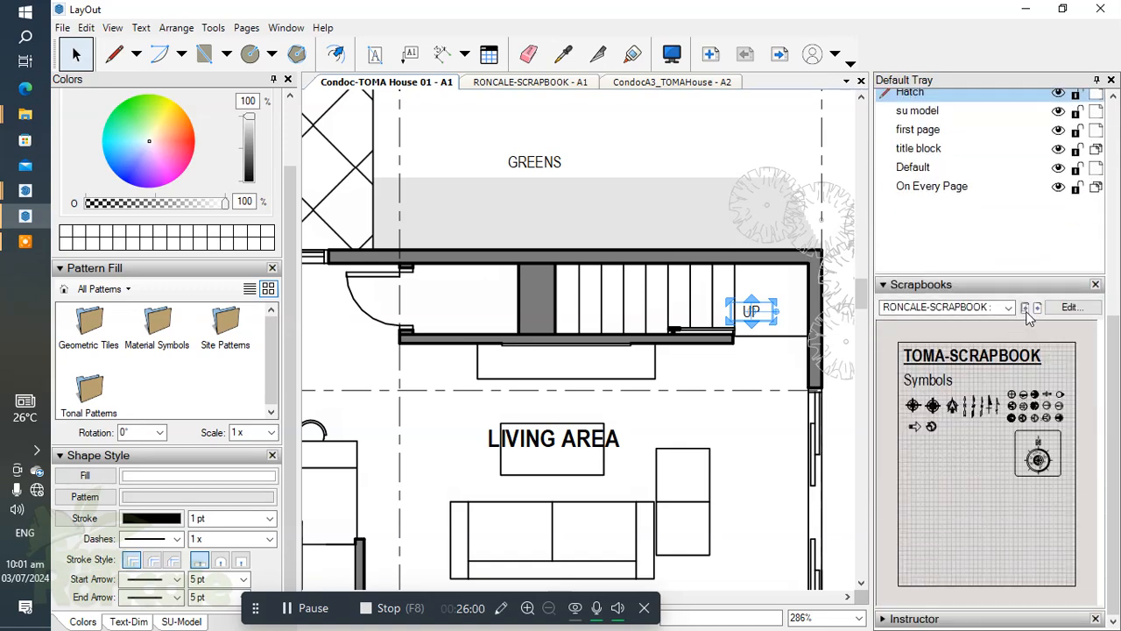
click(1026, 311)
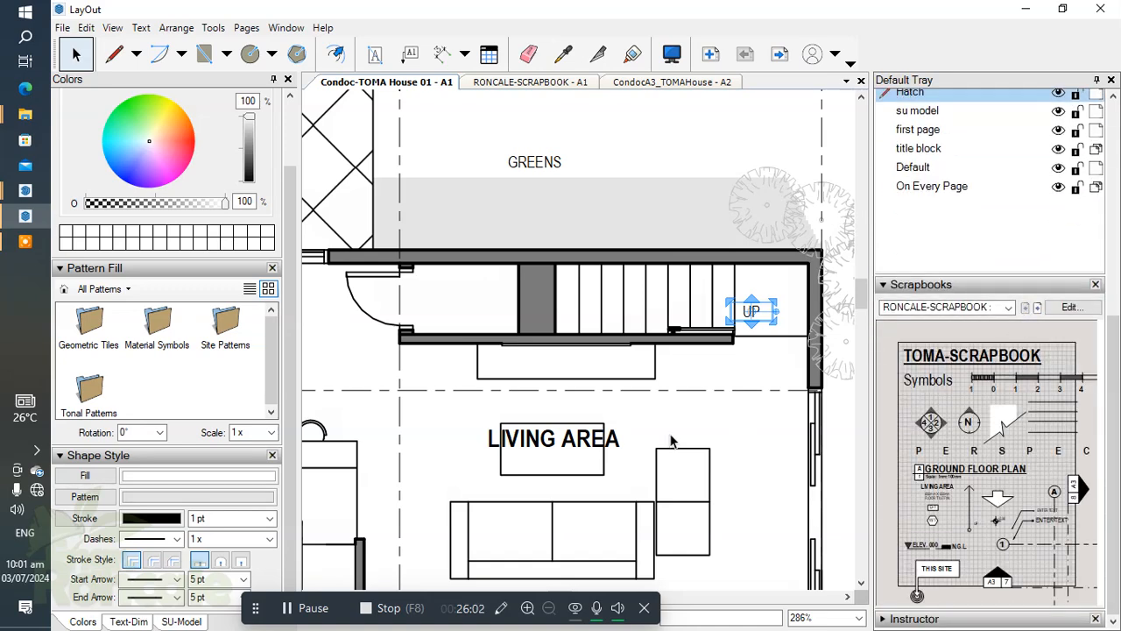
Draw an L-shaped stair direction line from the landing edge across the treads, using the scrapbook's 0.10 pt circle-to-arrow line style.
middle_drag(710, 397, 637, 391)
scroll(653, 364, up, 1)
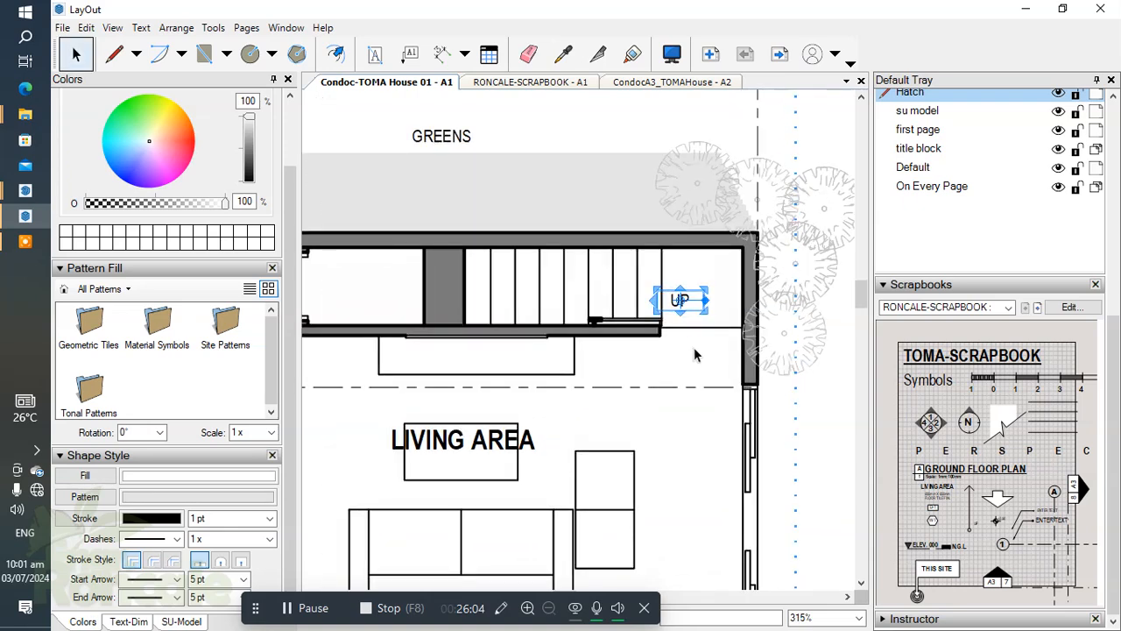
key(l)
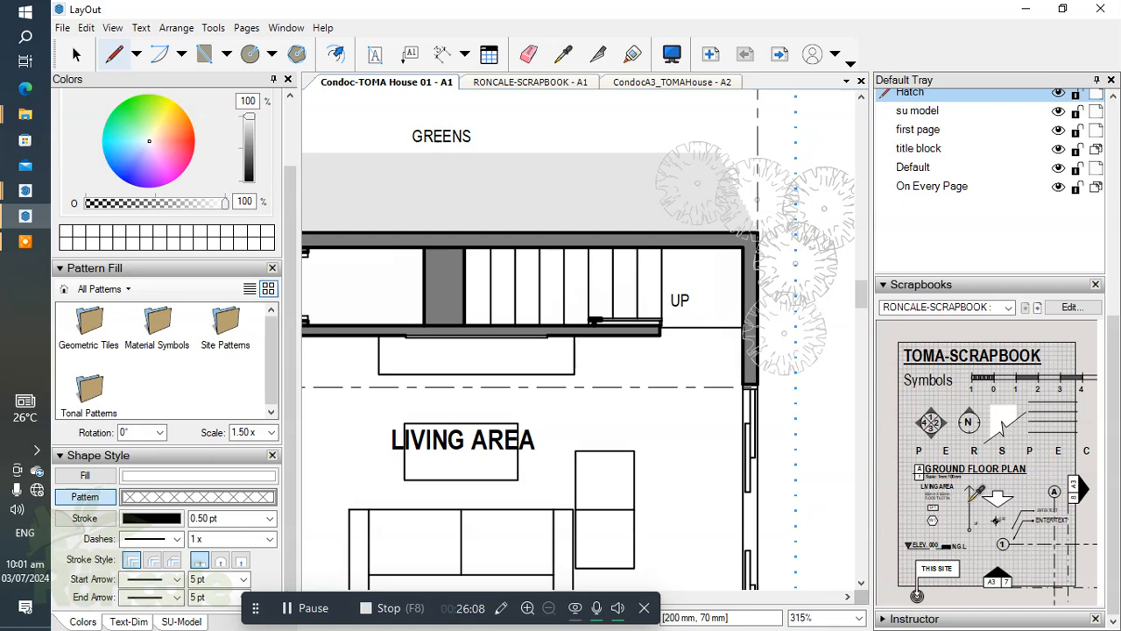
scroll(687, 302, up, 4)
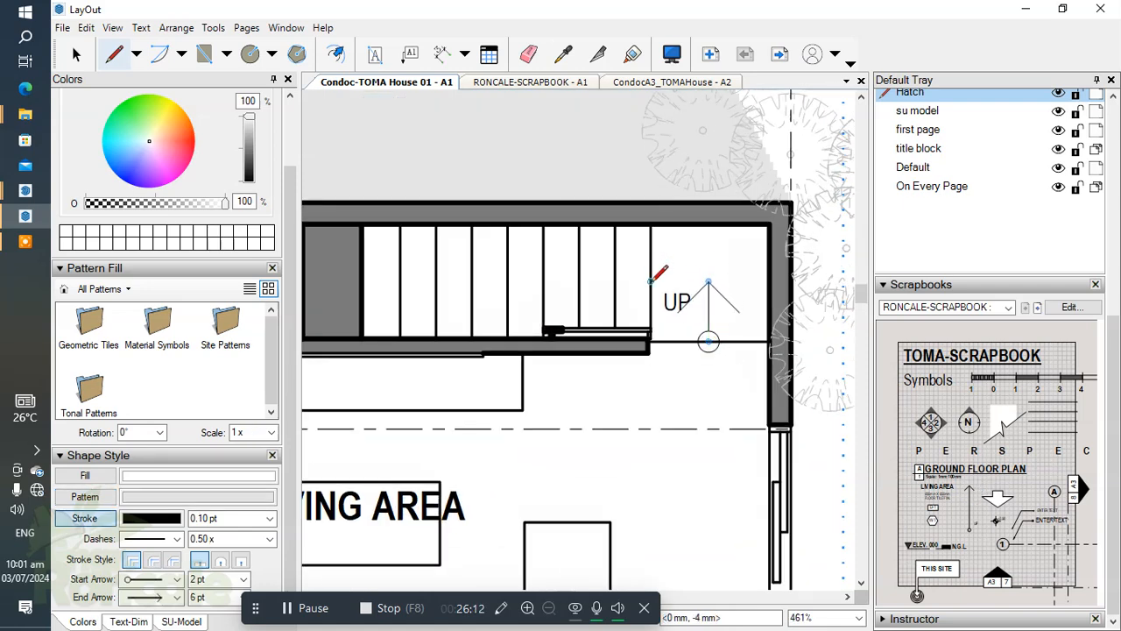
click(401, 281)
scroll(658, 312, down, 1)
key(space)
Move the UP label off the landing to just below and beside the circle at the stair arrow's start.
scroll(659, 312, up, 1)
click(648, 292)
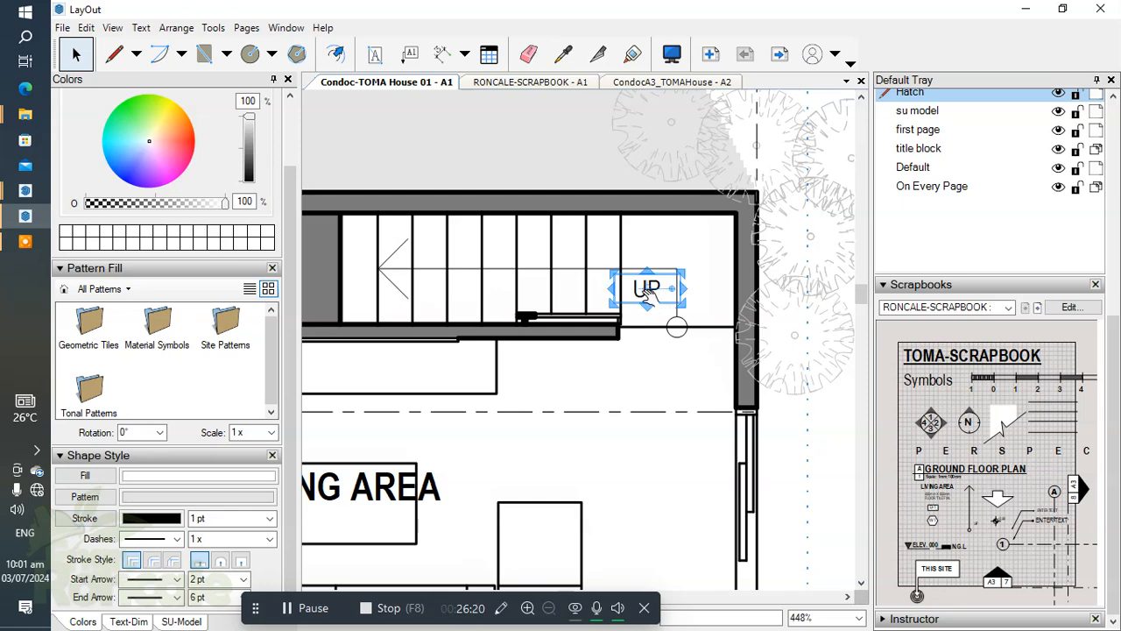
drag(635, 291, 696, 356)
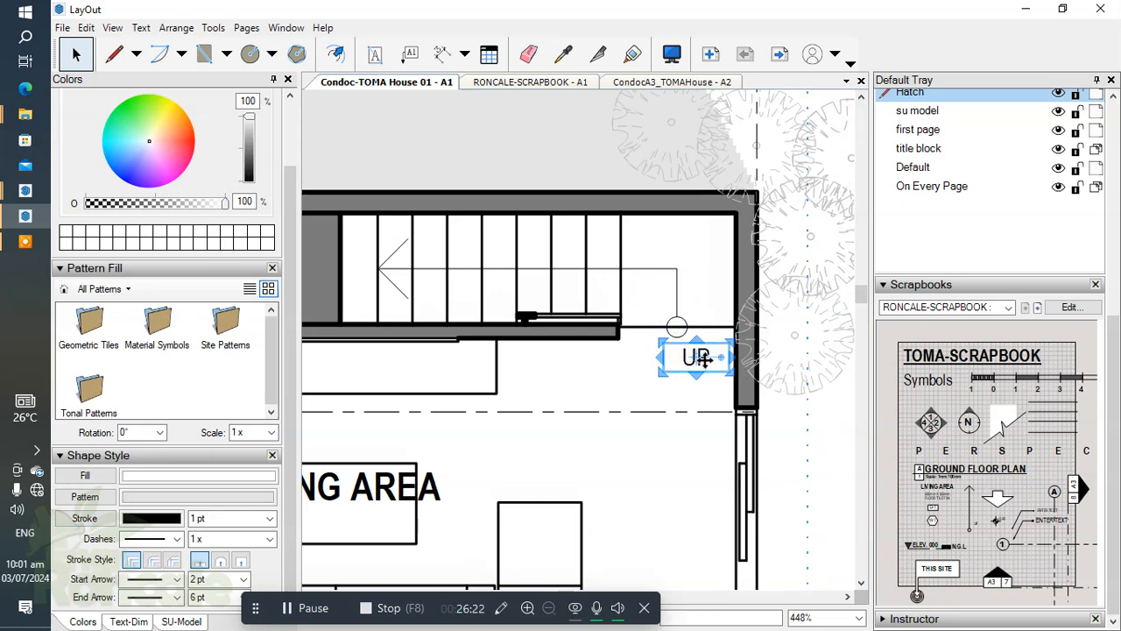
scroll(697, 356, up, 4)
key(Up)
key(Up)
key(Right)
drag(706, 426, 663, 386)
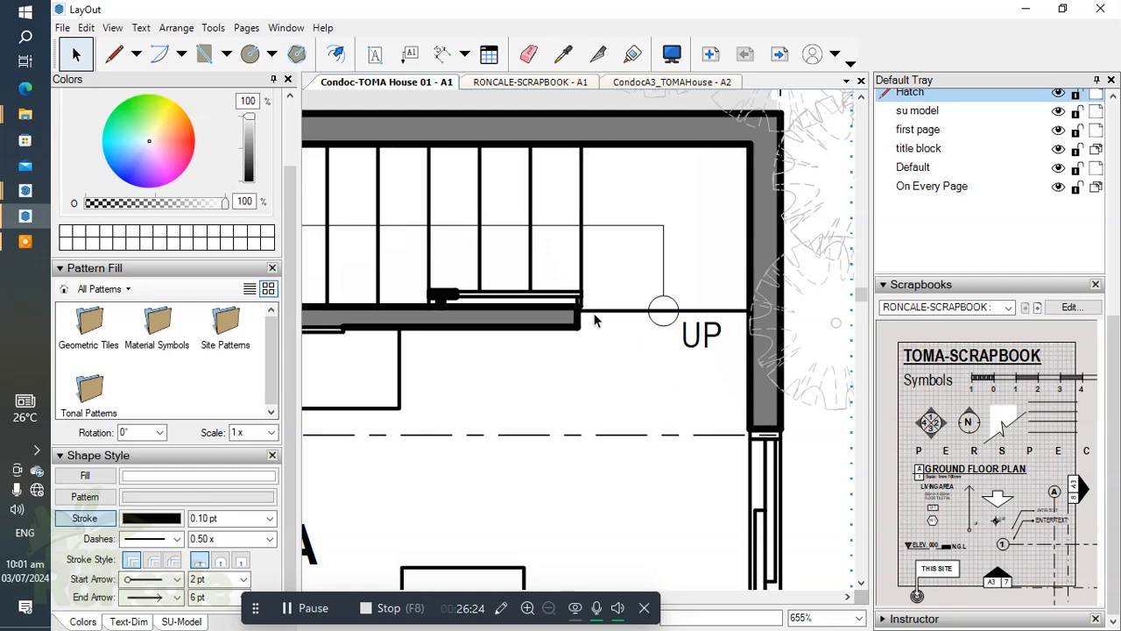
Look over the stair arrow and the surrounding living, dining and kitchen areas on the plan.
scroll(553, 290, down, 5)
middle_drag(553, 290, 721, 300)
scroll(723, 299, down, 10)
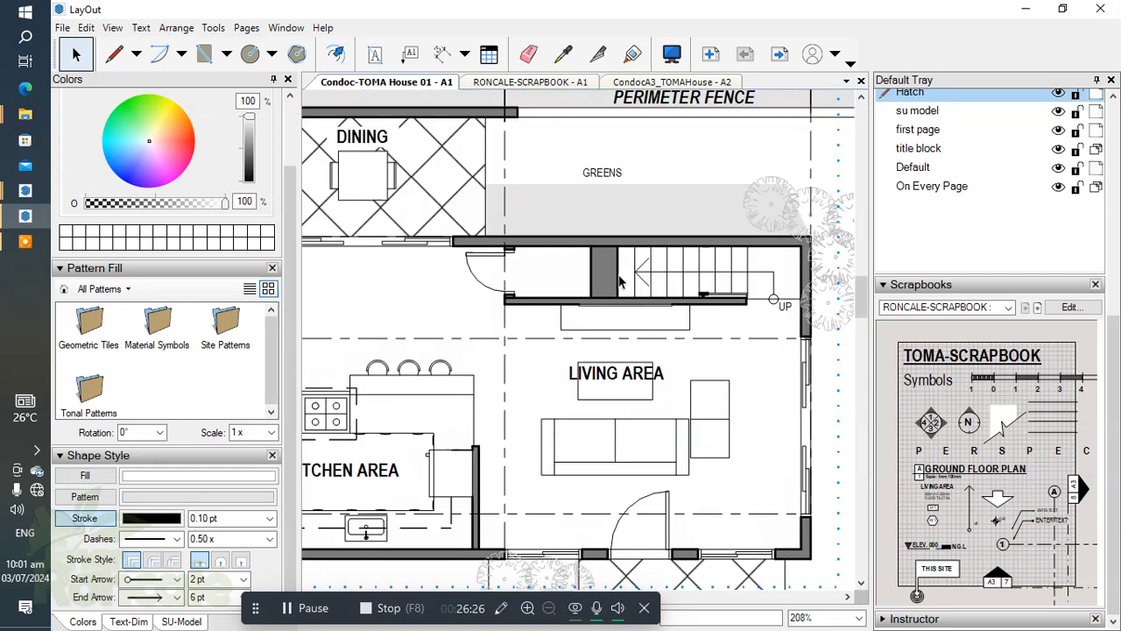
middle_drag(624, 287, 641, 336)
scroll(641, 336, down, 1)
scroll(661, 393, up, 4)
middle_drag(661, 394, 636, 348)
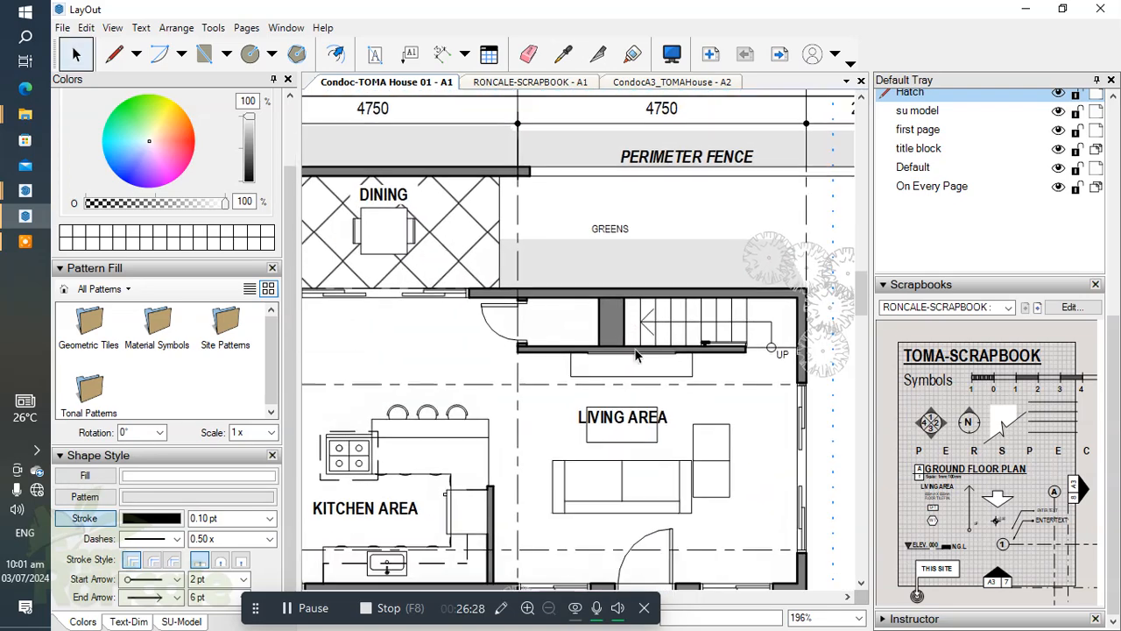
Make 2d Lines the active layer and place the scrapbook's break-line symbol over the stairs.
scroll(1021, 225, up, 3)
click(927, 252)
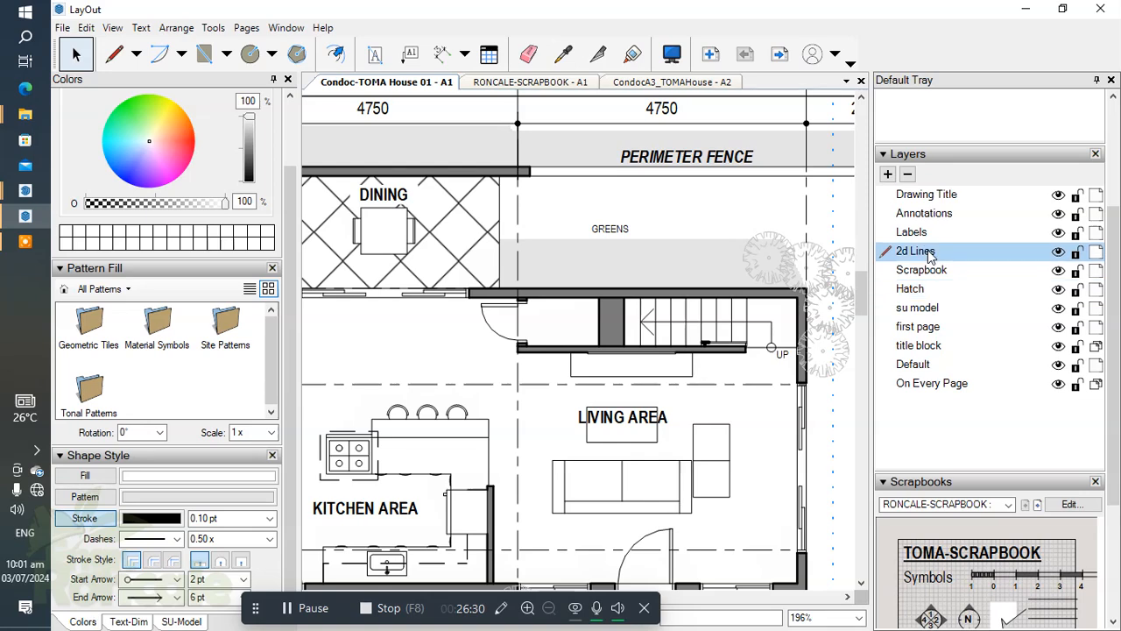
scroll(1086, 419, down, 3)
drag(1003, 422, 649, 320)
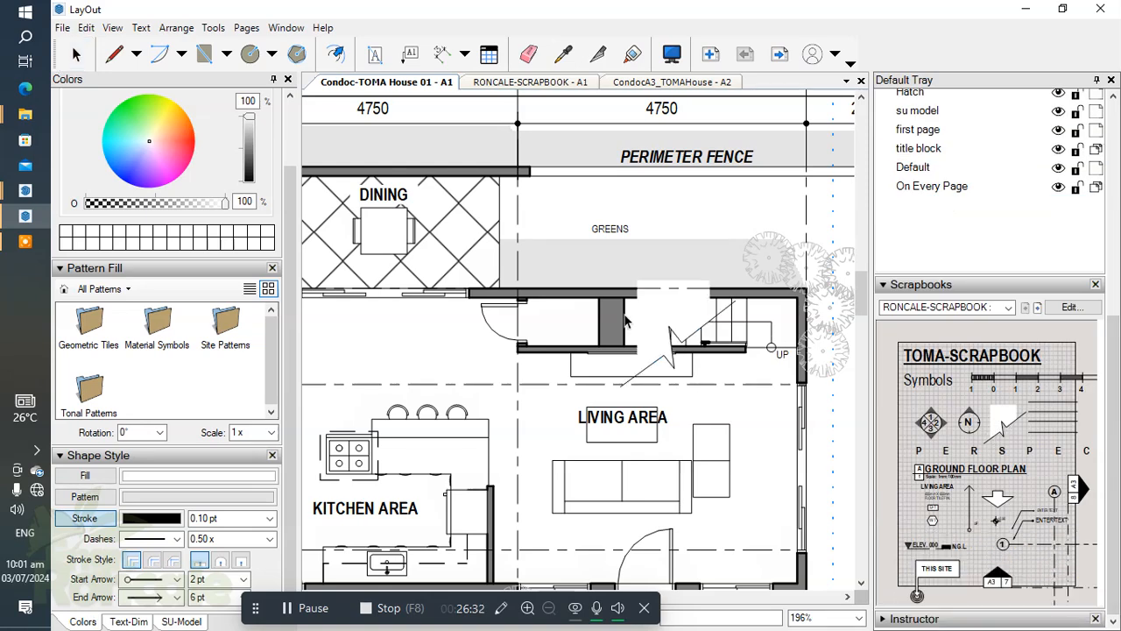
scroll(648, 320, up, 2)
click(611, 330)
key(space)
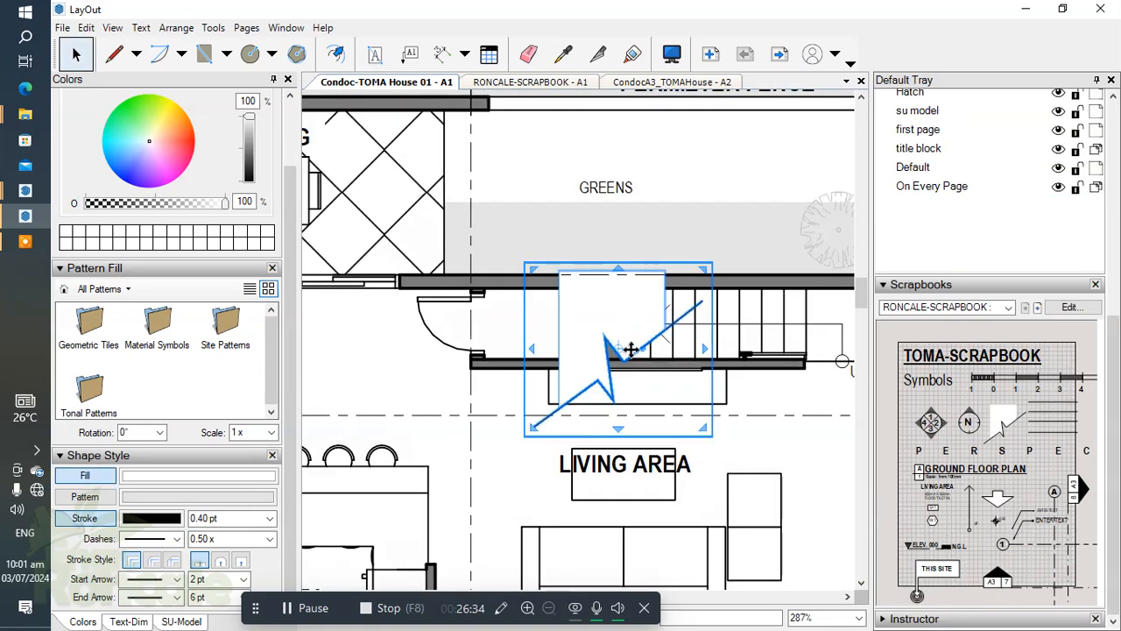
Rotate the break-line symbol 90° and flip it top to bottom so its white mask faces the landing-free end of the stairs.
drag(631, 349, 633, 224)
scroll(608, 333, up, 2)
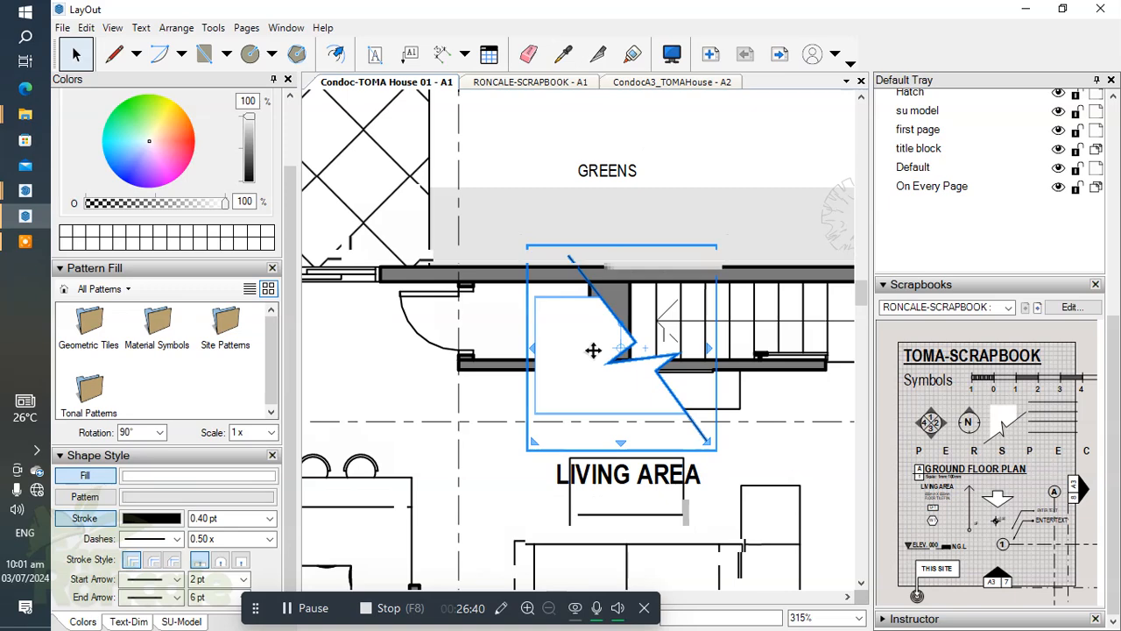
right_click(611, 342)
mouse_move(633, 554)
click(811, 573)
scroll(590, 345, up, 3)
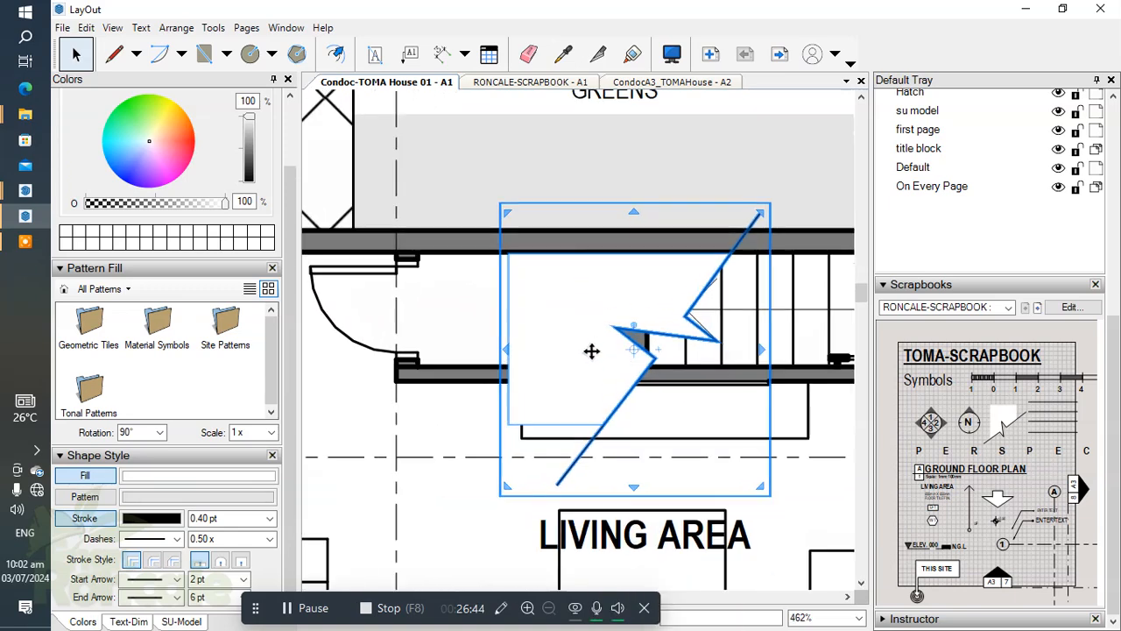
Scale down the break-line symbol and nudge it between the stair walls, over the treads beside the grey wall block.
scroll(592, 352, down, 3)
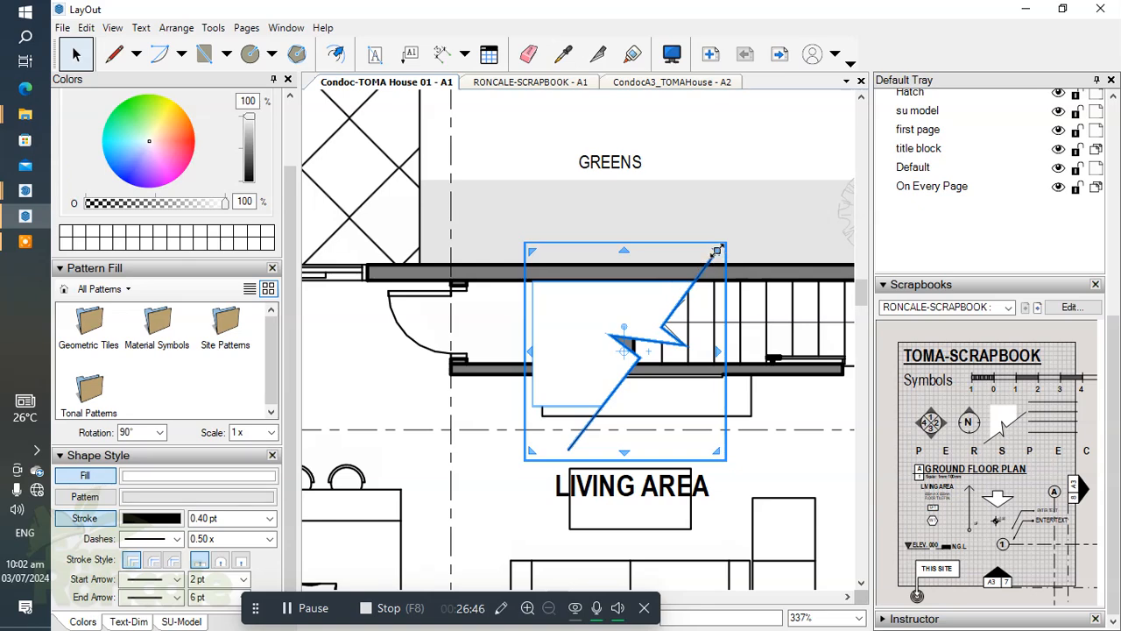
drag(705, 263, 672, 302)
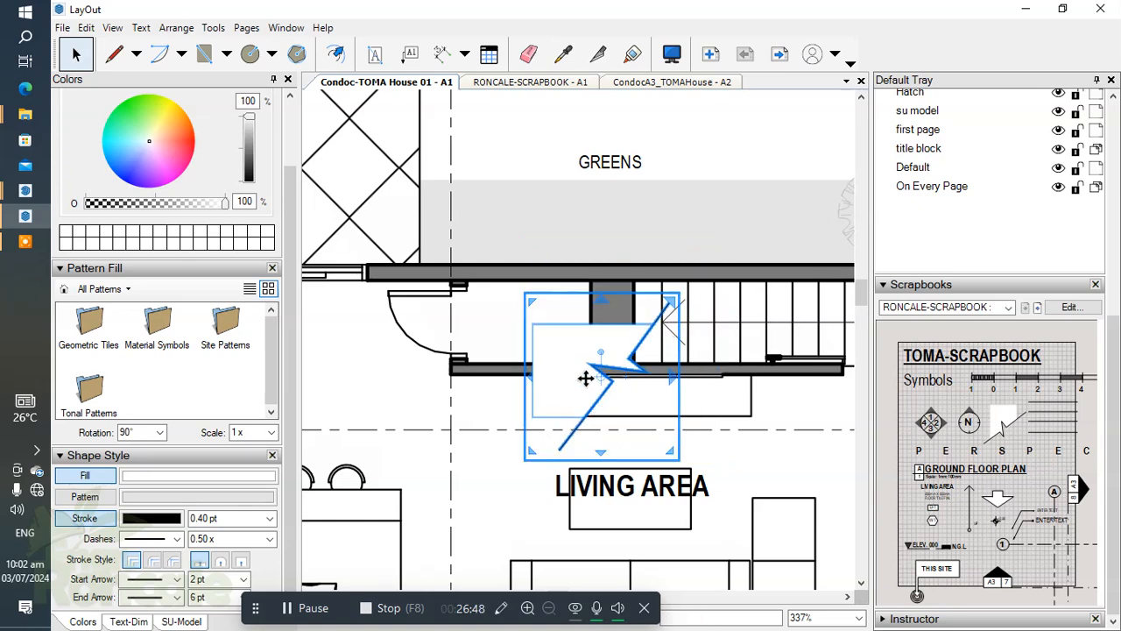
key(Up)
key(Up)
key(Up)
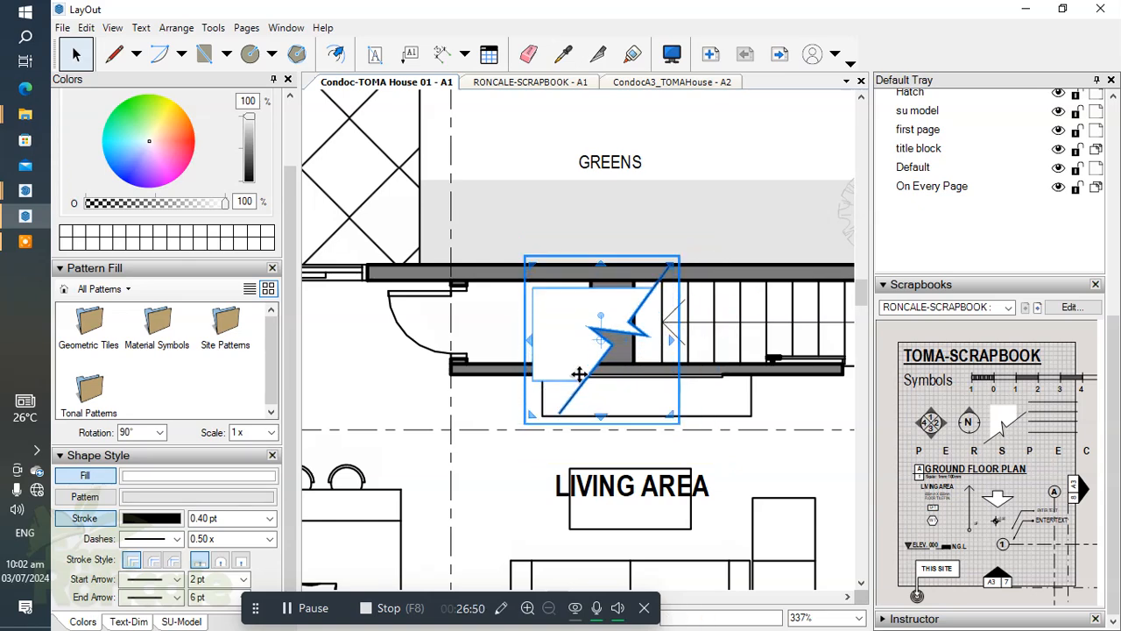
key(Right)
key(Right)
key(Right)
key(Right)
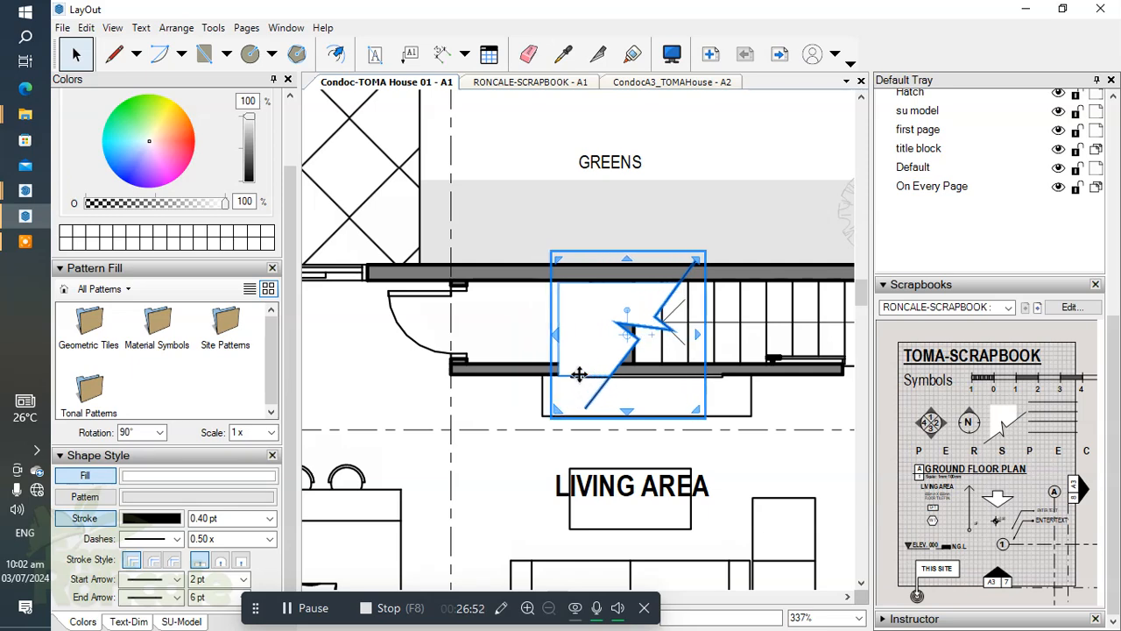
key(Up)
key(Up)
key(Right)
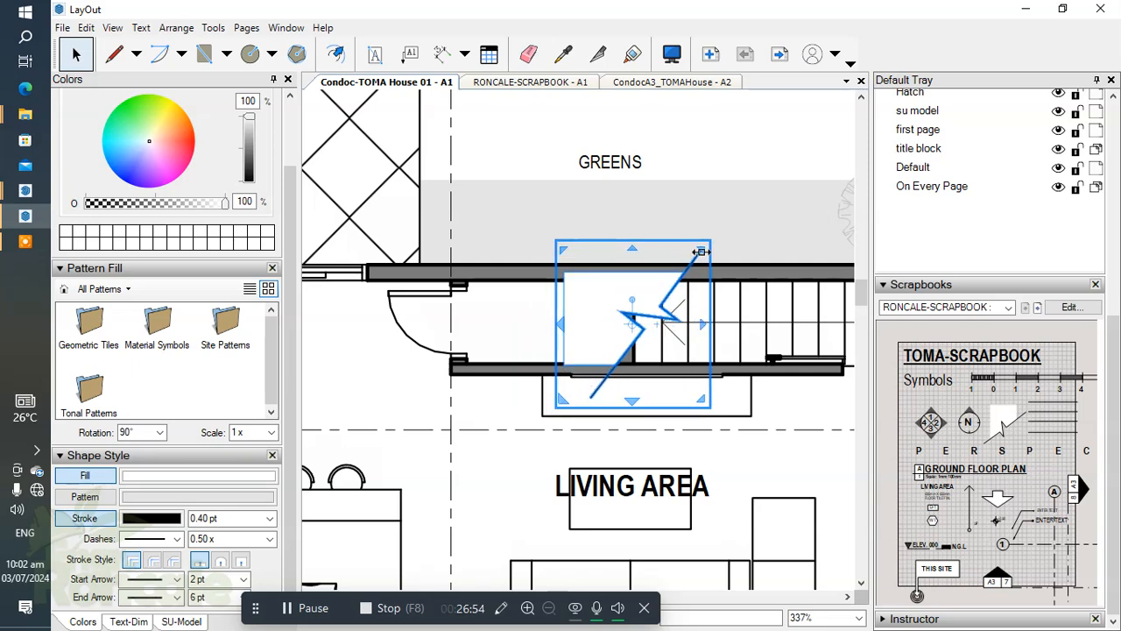
Shrink the break-line symbol further and nudge it across the treads at the arrow end of the stairs.
drag(702, 250, 683, 272)
key(Right)
key(Right)
key(Right)
key(Up)
key(Up)
key(Up)
key(Up)
key(Right)
key(Right)
key(Right)
key(Right)
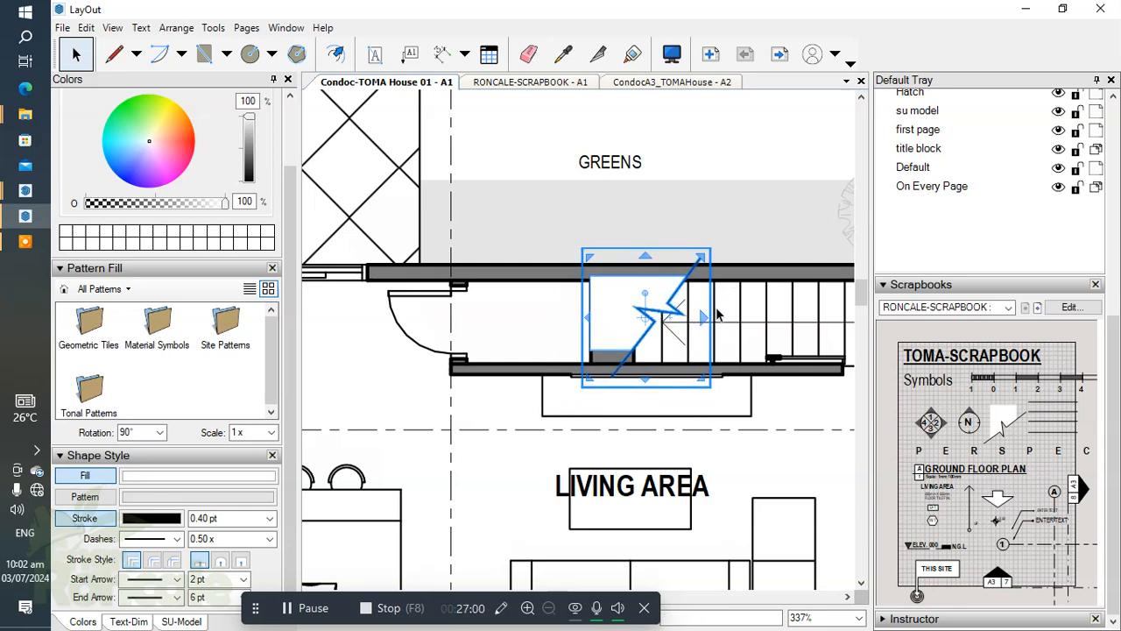
key(Down)
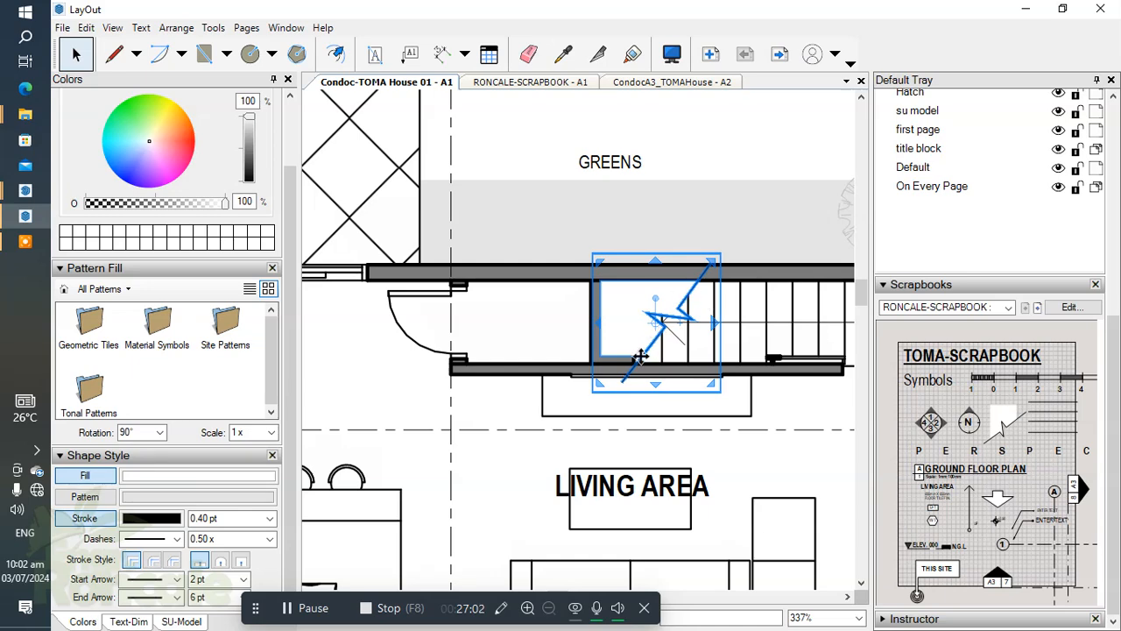
Shorten the stair direction line so its arrowhead stops on the treads clear of the break line.
scroll(660, 331, up, 1)
click(771, 324)
scroll(760, 317, up, 2)
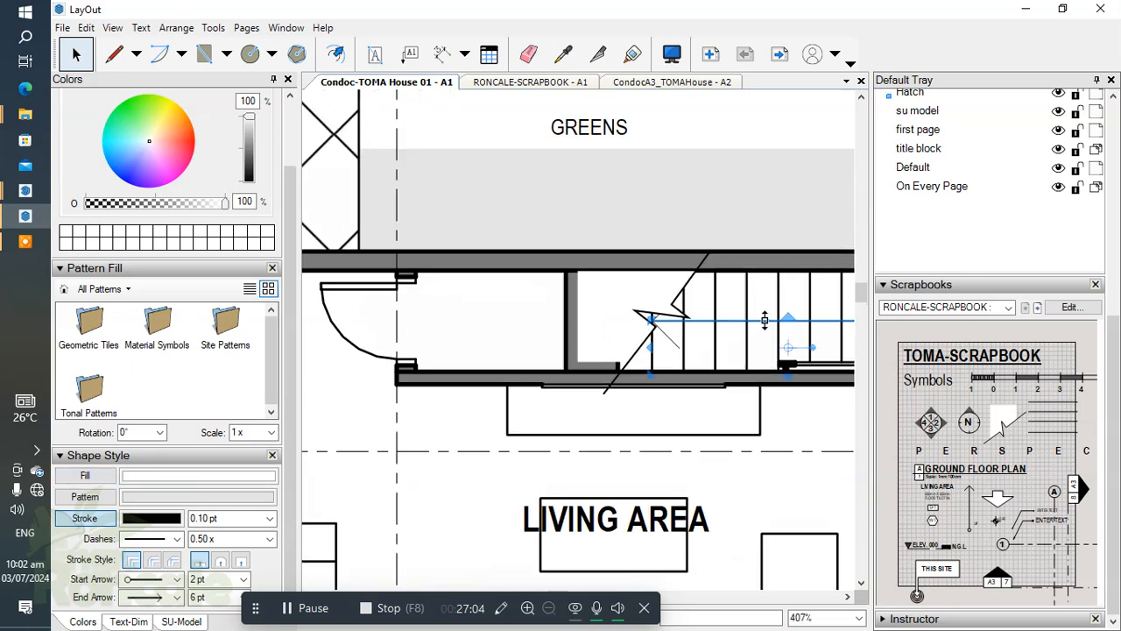
drag(627, 320, 708, 320)
drag(594, 191, 639, 224)
scroll(526, 219, down, 3)
Edit the break symbol's white mask, moving its two lower corners down to the lower stair wall's inner face.
scroll(595, 259, up, 3)
scroll(557, 315, up, 2)
click(536, 317)
scroll(548, 338, up, 3)
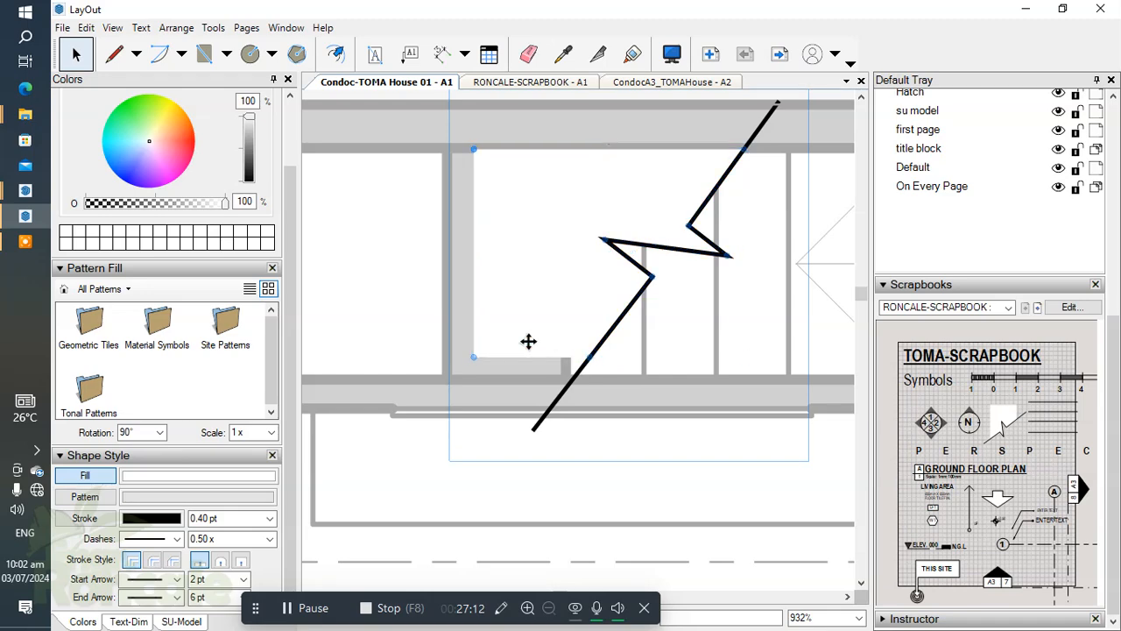
drag(588, 356, 566, 378)
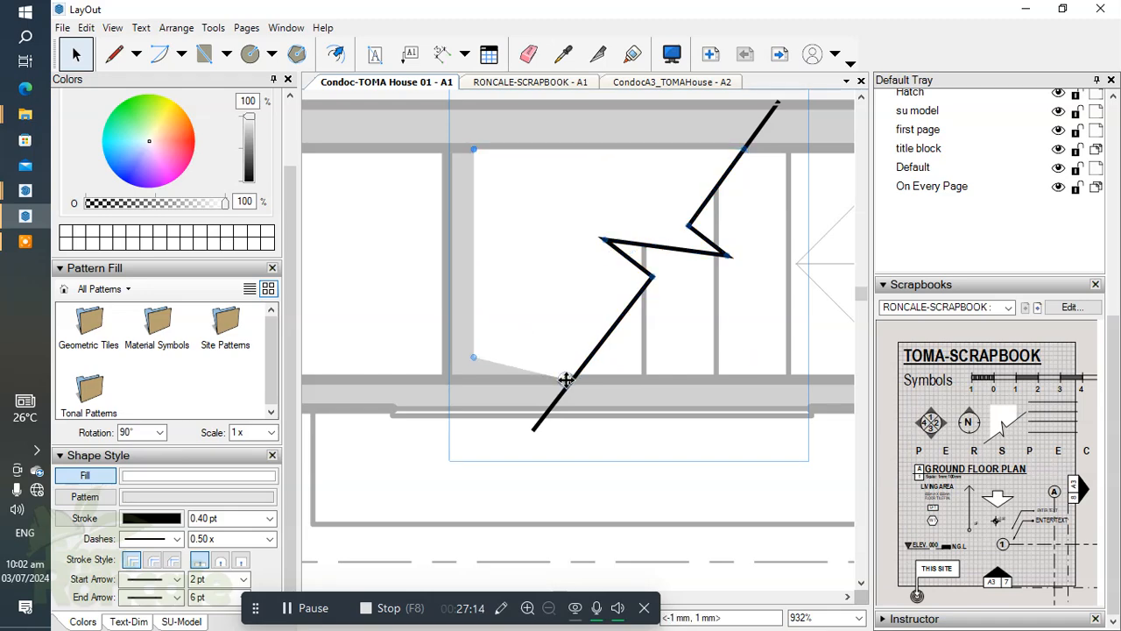
scroll(571, 375, up, 8)
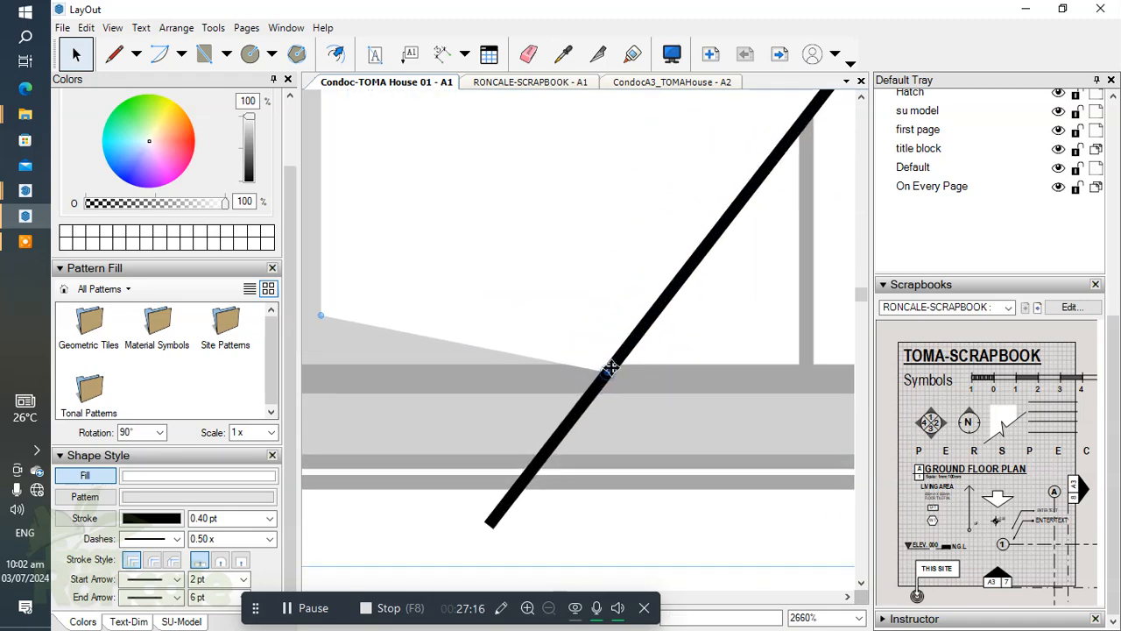
scroll(608, 363, down, 4)
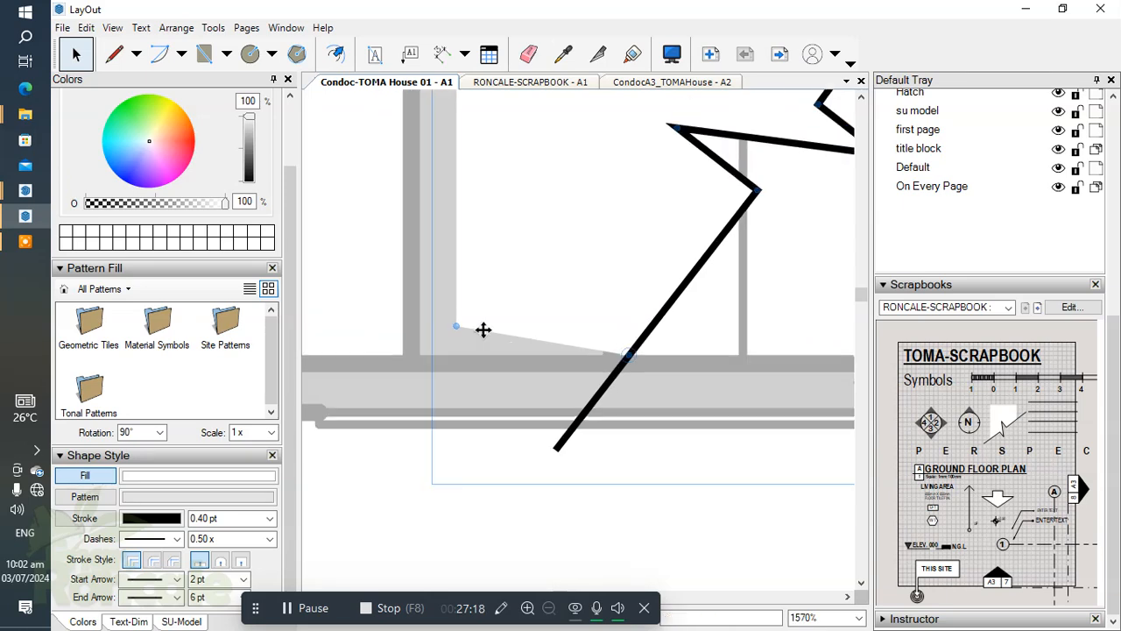
scroll(448, 330, up, 3)
drag(445, 329, 444, 368)
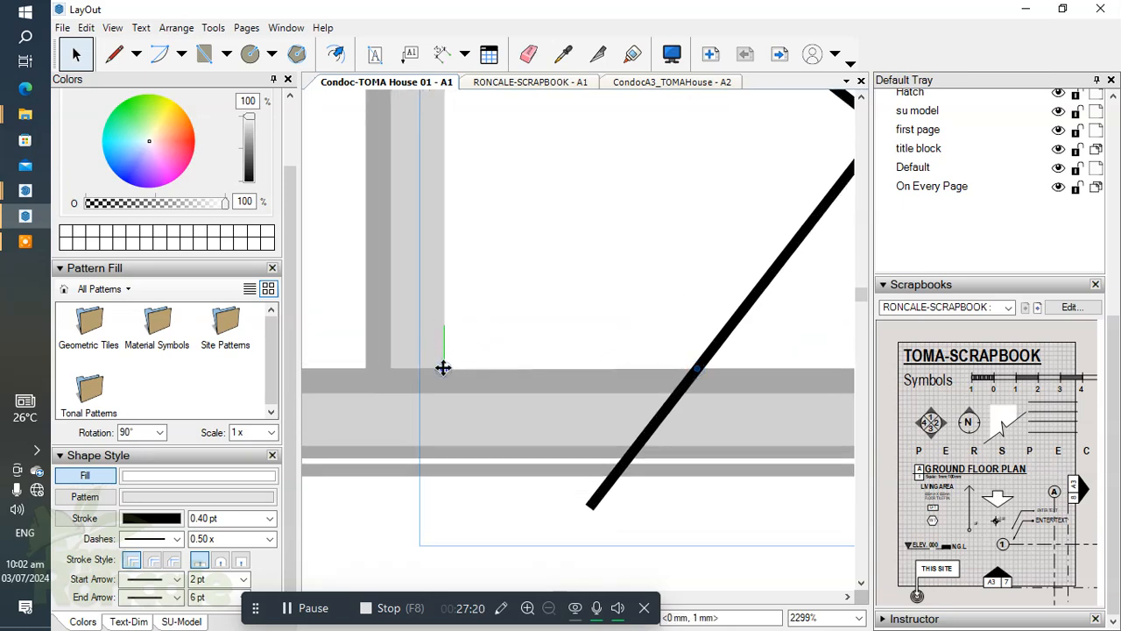
scroll(571, 341, down, 4)
Align the white mask's two upper corners with the upper stair wall's inner face.
middle_drag(599, 337, 571, 505)
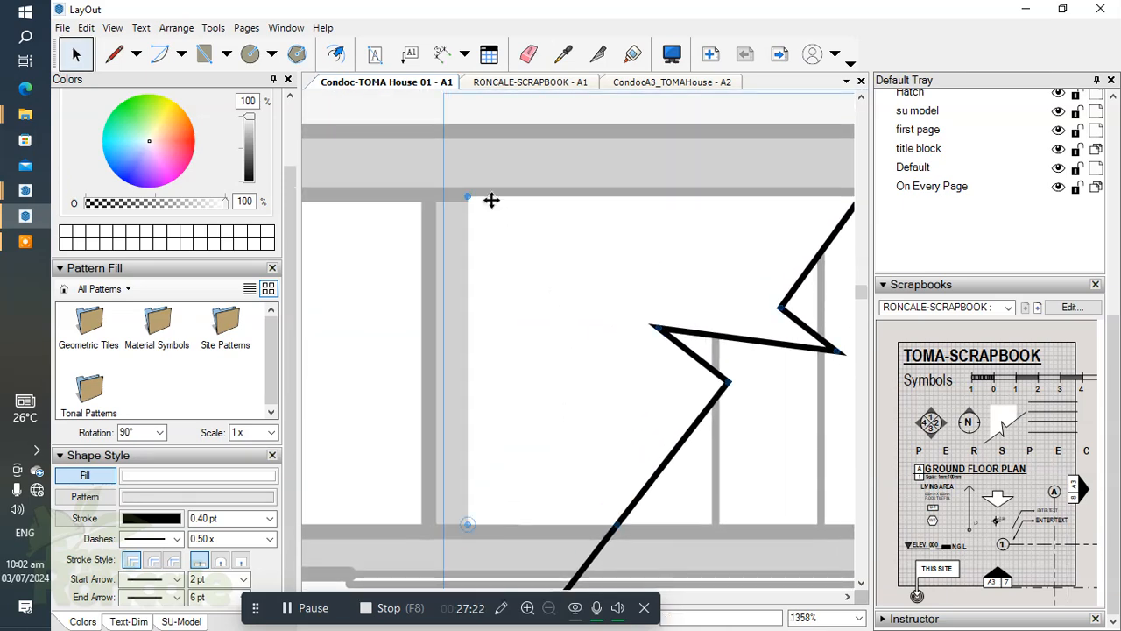
scroll(465, 196, up, 4)
drag(469, 202, 468, 203)
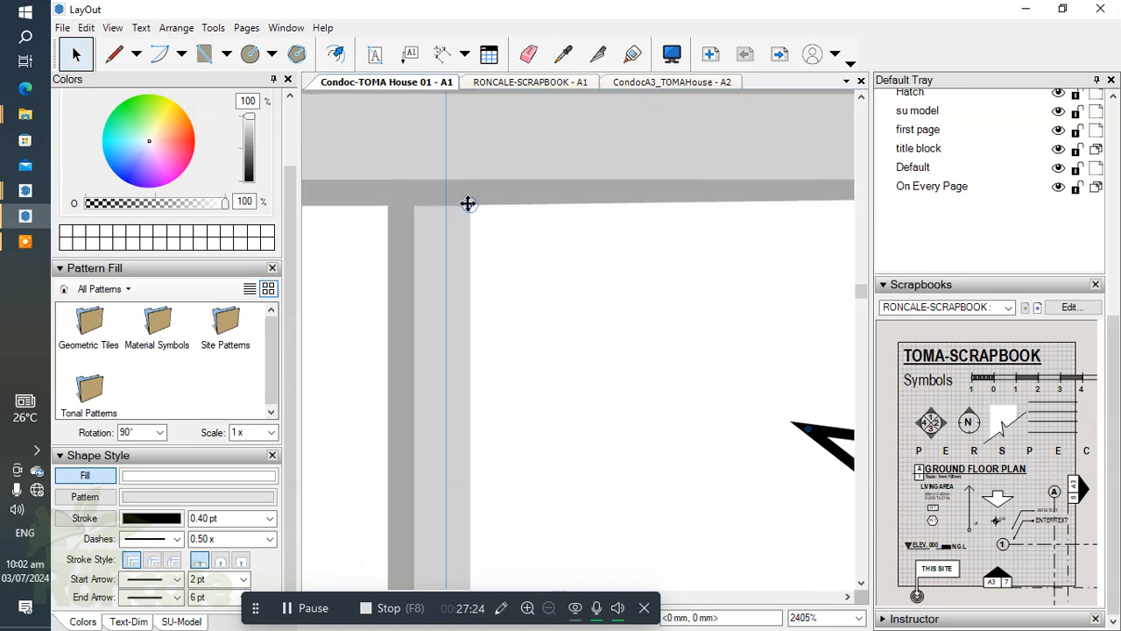
scroll(610, 249, down, 4)
middle_drag(652, 282, 382, 283)
scroll(666, 216, up, 5)
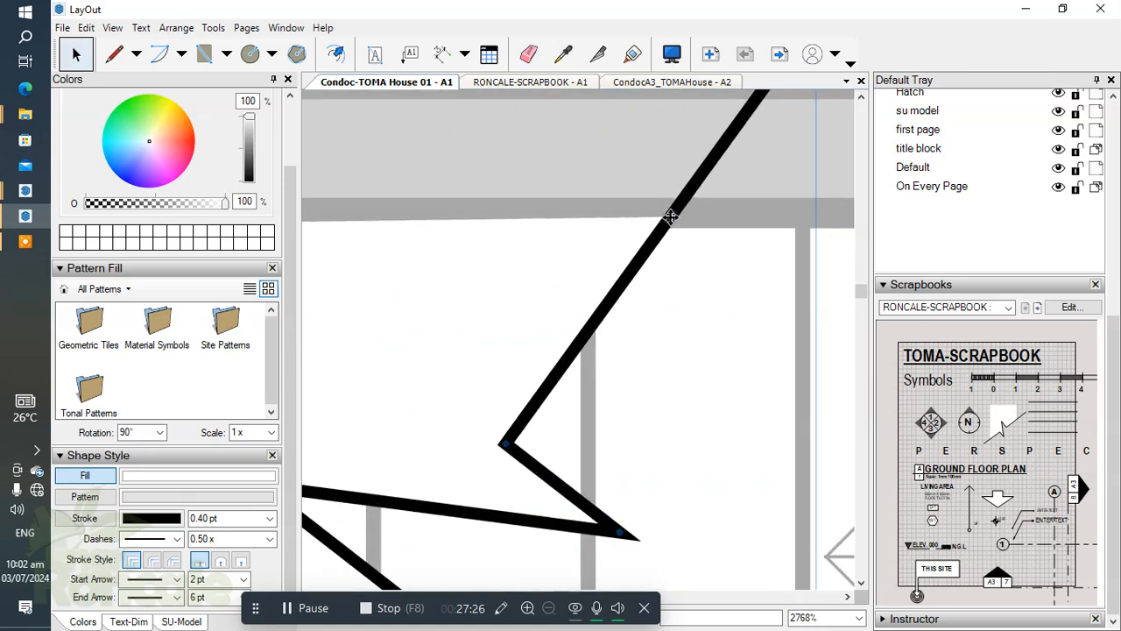
drag(671, 217, 665, 231)
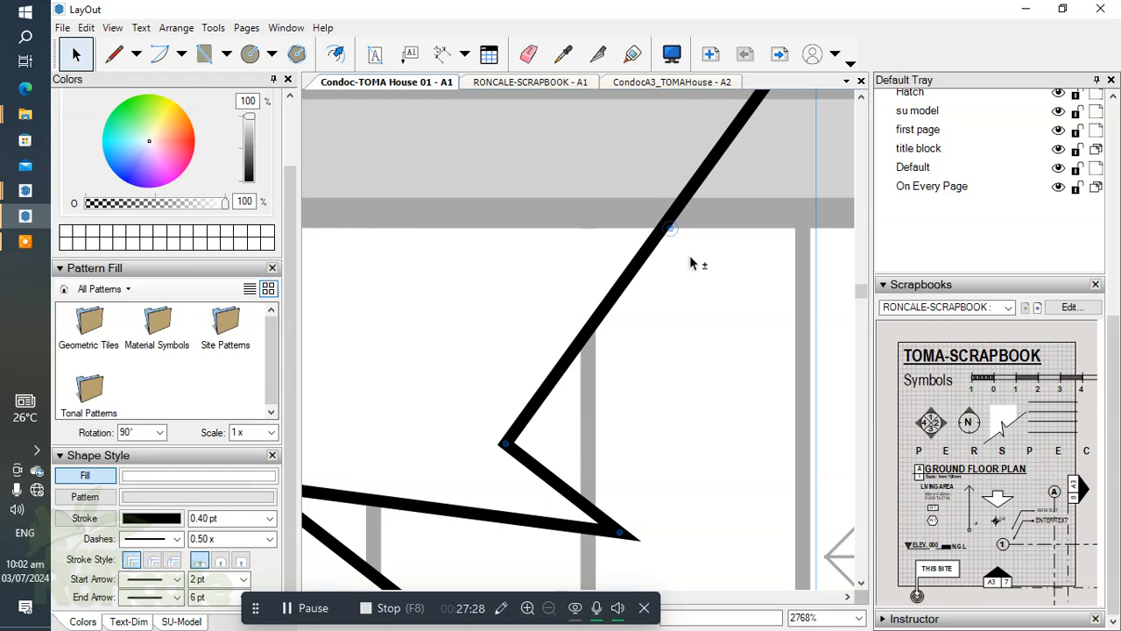
scroll(602, 226, down, 10)
click(625, 254)
click(626, 255)
Extend the white mask's edge beyond the grey wall block to hide it, and finish editing the break symbol.
scroll(626, 255, down, 1)
middle_drag(617, 228, 647, 218)
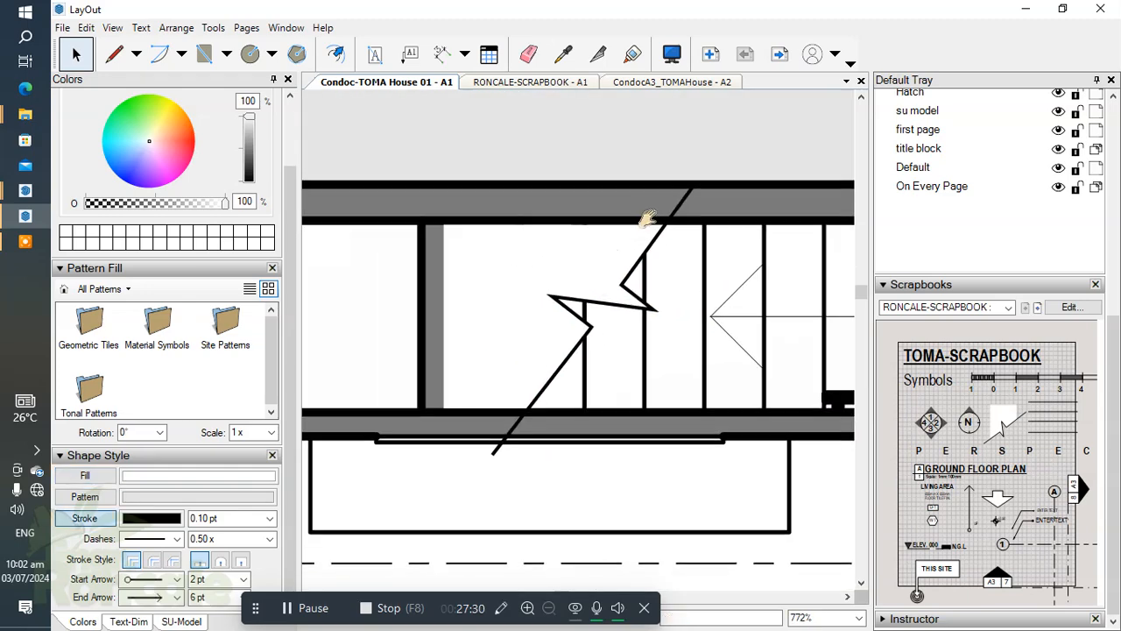
double_click(581, 261)
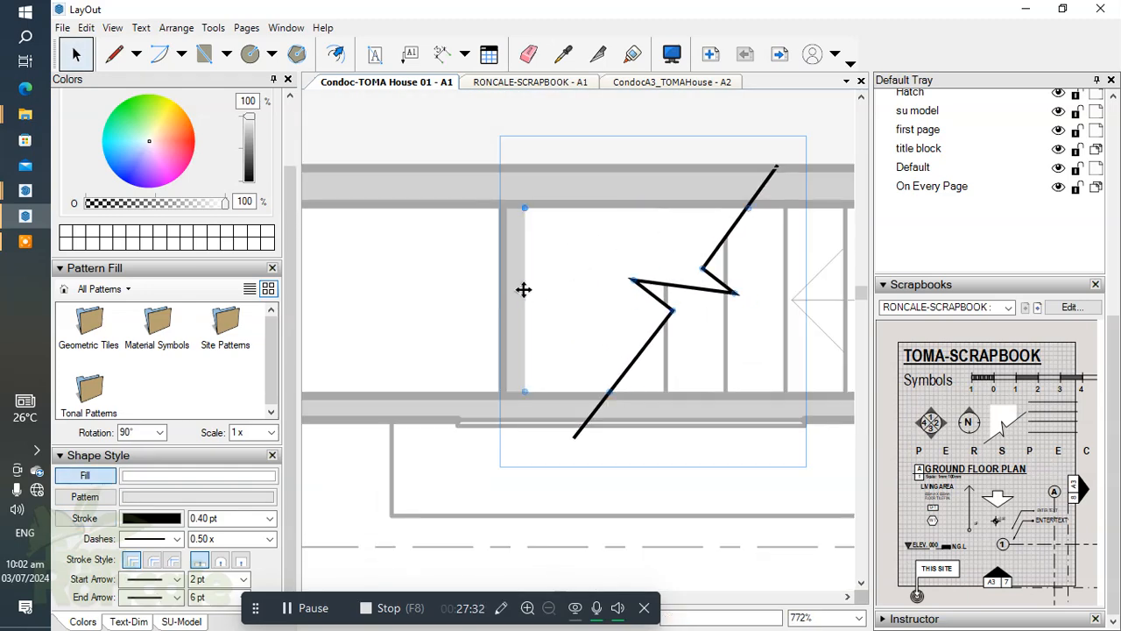
drag(507, 290, 486, 293)
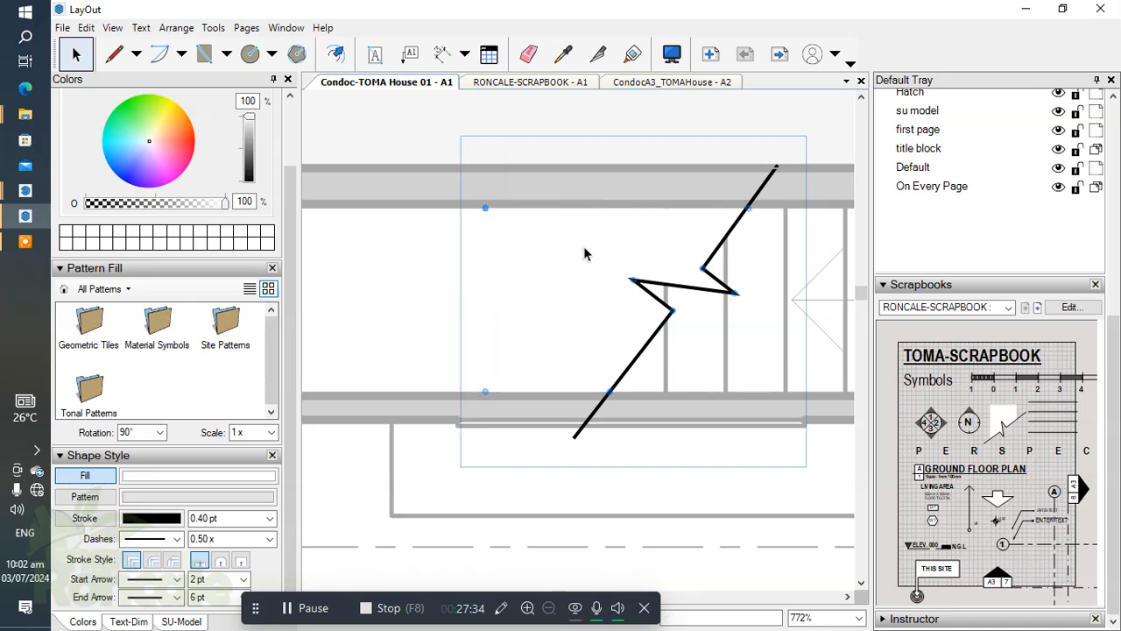
scroll(585, 253, down, 4)
key(Escape)
key(Escape)
scroll(608, 275, down, 4)
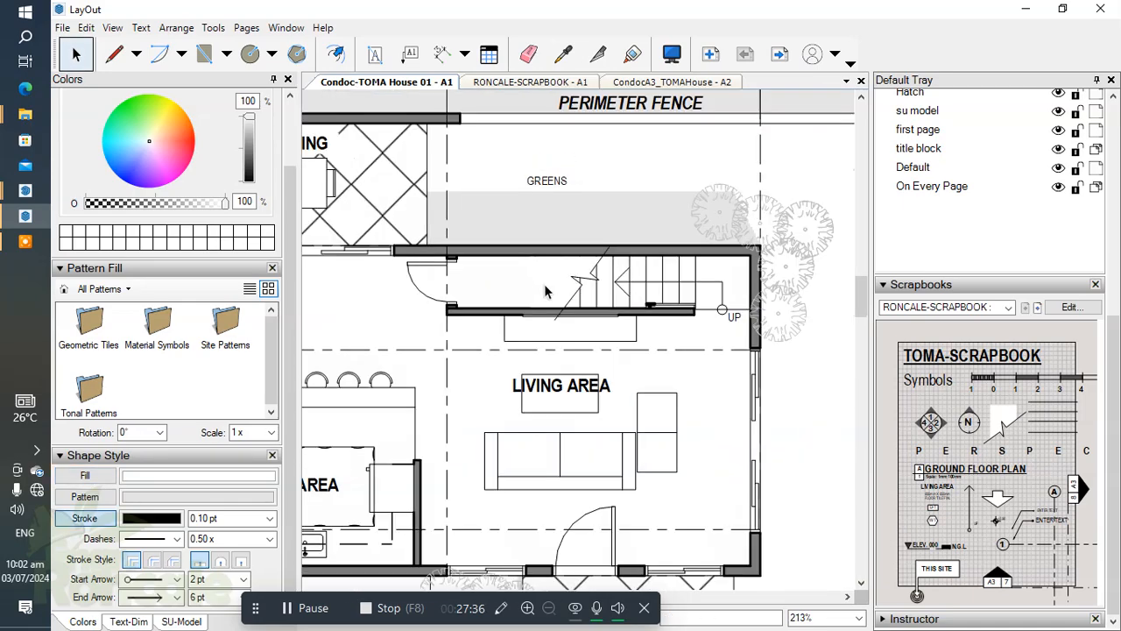
Copy the LIVING AREA label into the room beside the stairs and change its text to "STO.".
scroll(595, 290, up, 6)
scroll(634, 222, down, 4)
scroll(630, 267, up, 3)
scroll(499, 251, down, 4)
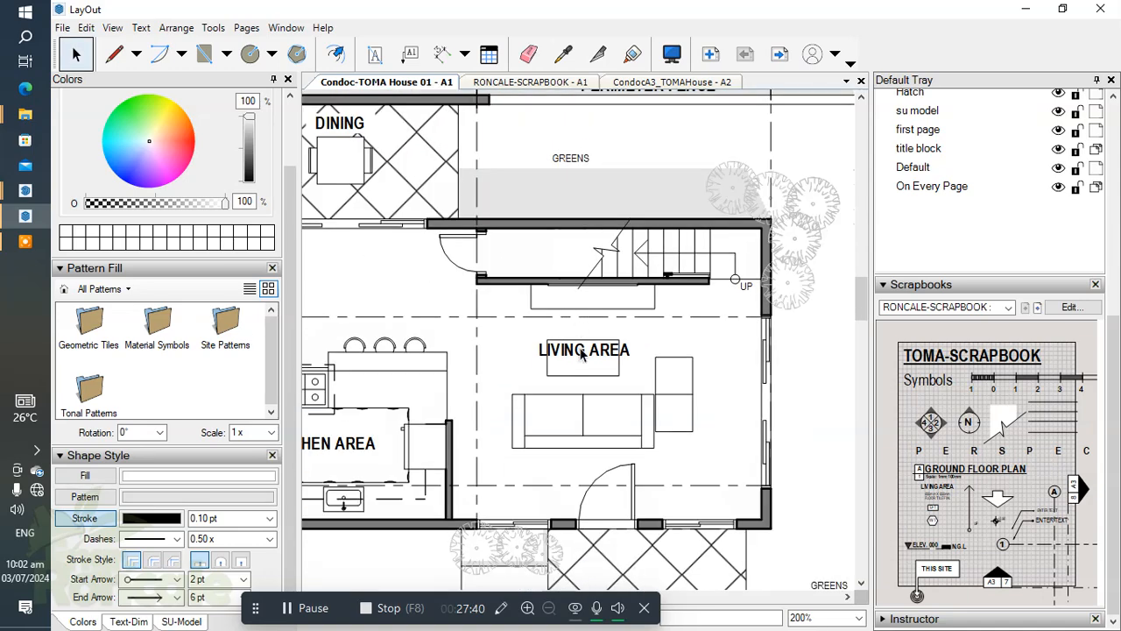
scroll(661, 372, up, 5)
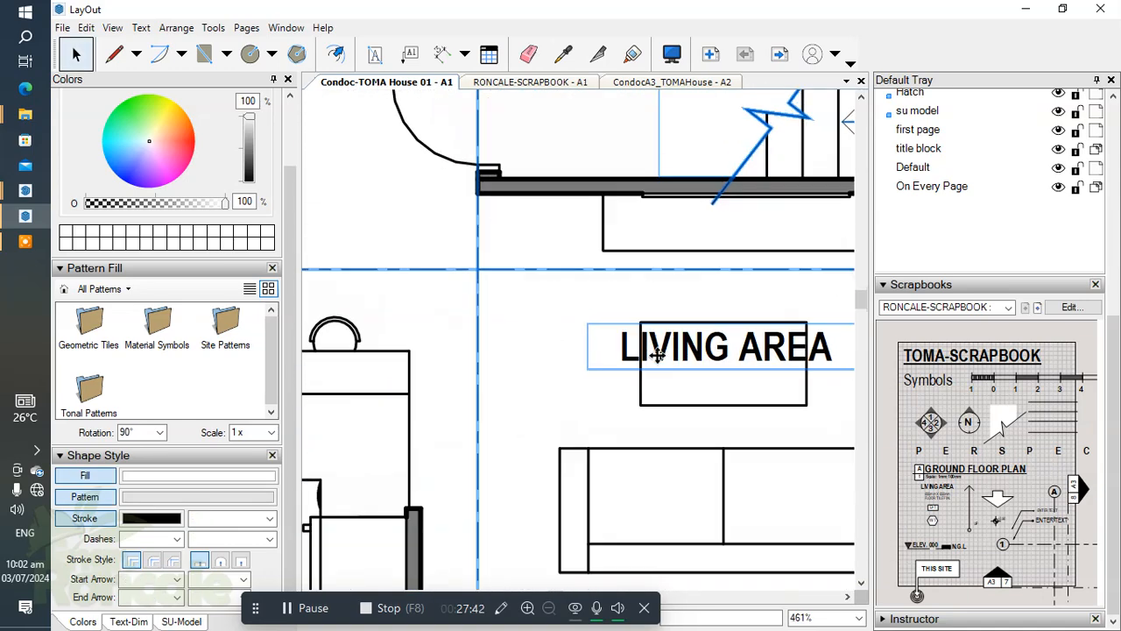
scroll(657, 366, down, 2)
click(650, 378)
drag(650, 378, 594, 235)
double_click(594, 235)
text(ST)
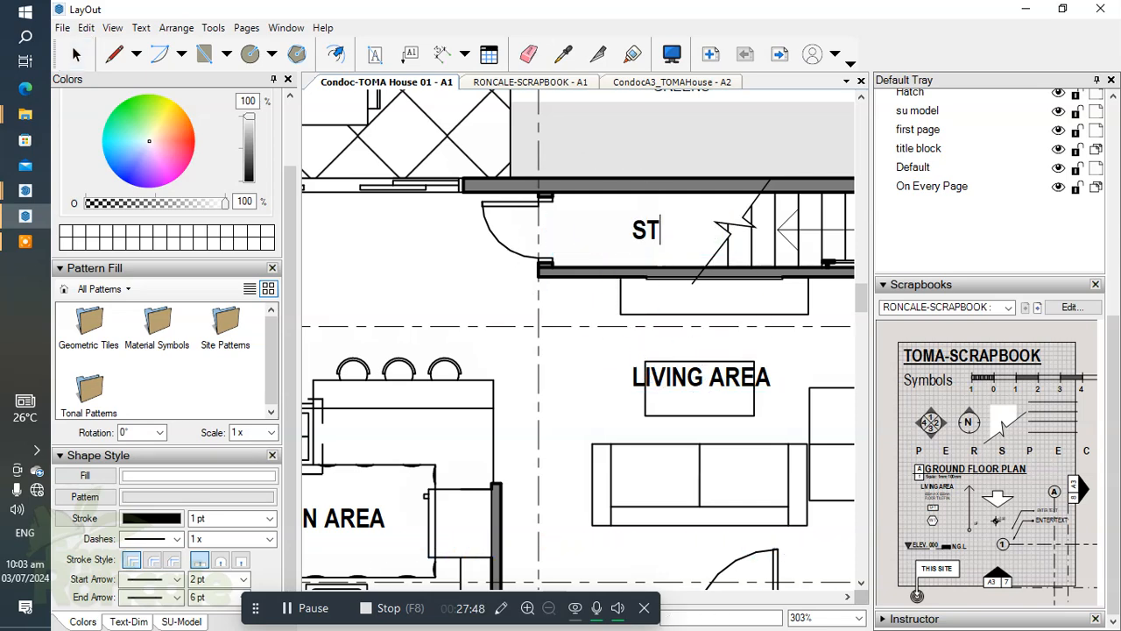
text(O.)
scroll(701, 247, down, 5)
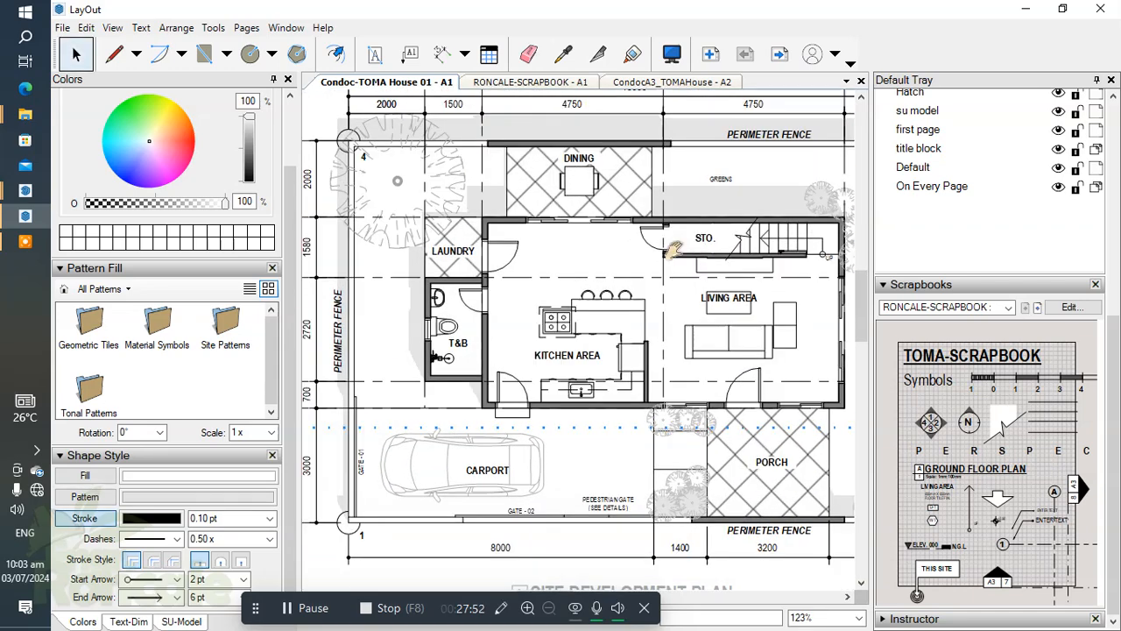
Look over the finished site development plan and the overall layout of sheet A1, including the vicinity map and perspective.
middle_drag(674, 250, 637, 269)
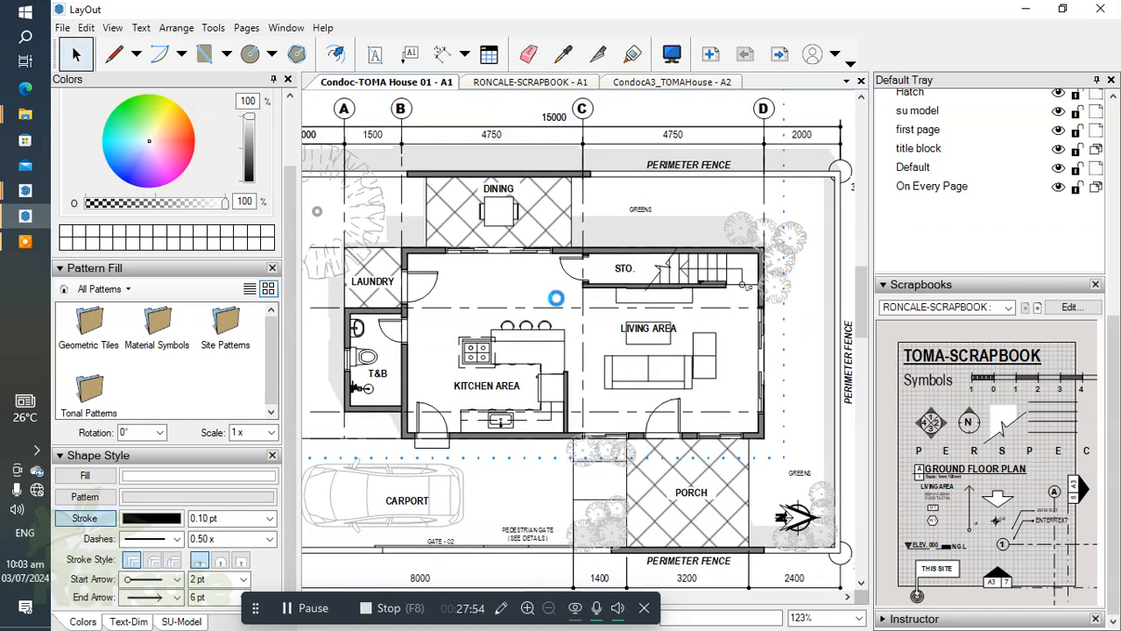
scroll(480, 349, down, 6)
scroll(565, 508, up, 1)
middle_drag(565, 508, 670, 374)
click(670, 370)
scroll(723, 333, up, 5)
middle_drag(675, 335, 682, 435)
scroll(539, 366, down, 1)
scroll(539, 368, down, 6)
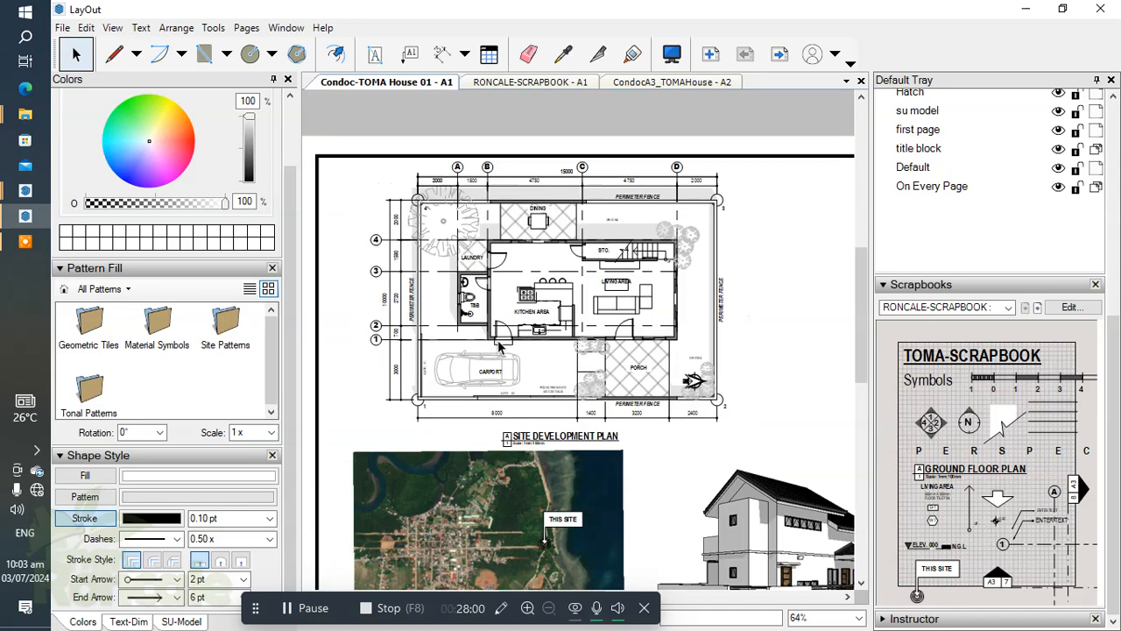
middle_drag(576, 377, 541, 257)
scroll(673, 341, down, 1)
middle_drag(672, 341, 668, 339)
scroll(652, 454, down, 1)
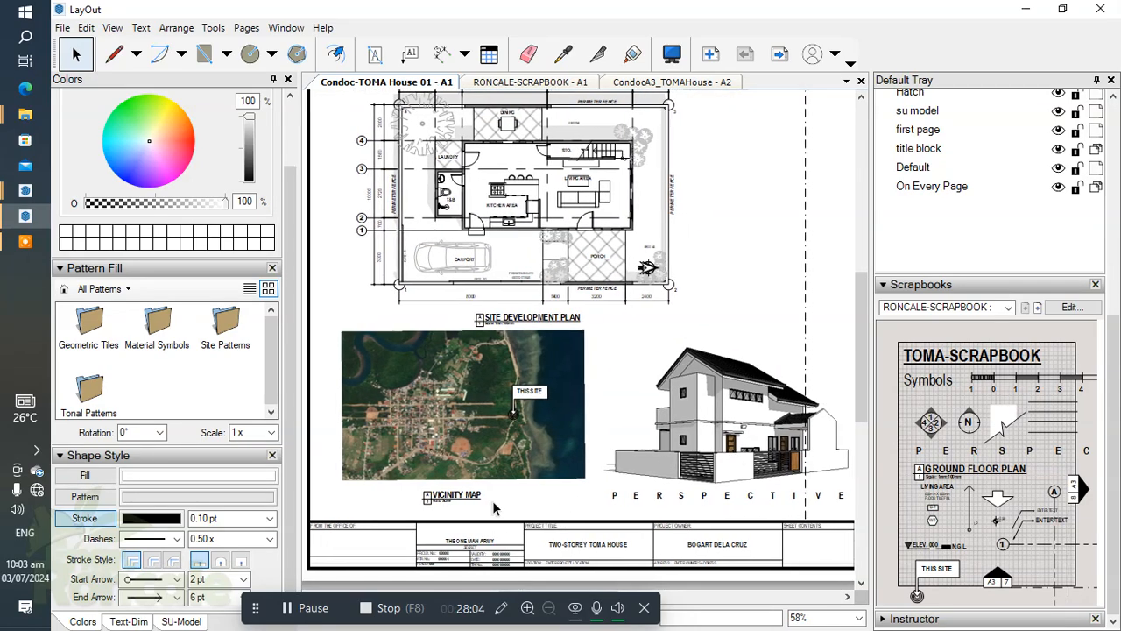
Select the entire site development plan with its annotations and drawing title, and nudge it slightly right on the sheet.
middle_drag(593, 296, 585, 326)
scroll(638, 261, down, 1)
middle_drag(639, 260, 659, 262)
click(569, 270)
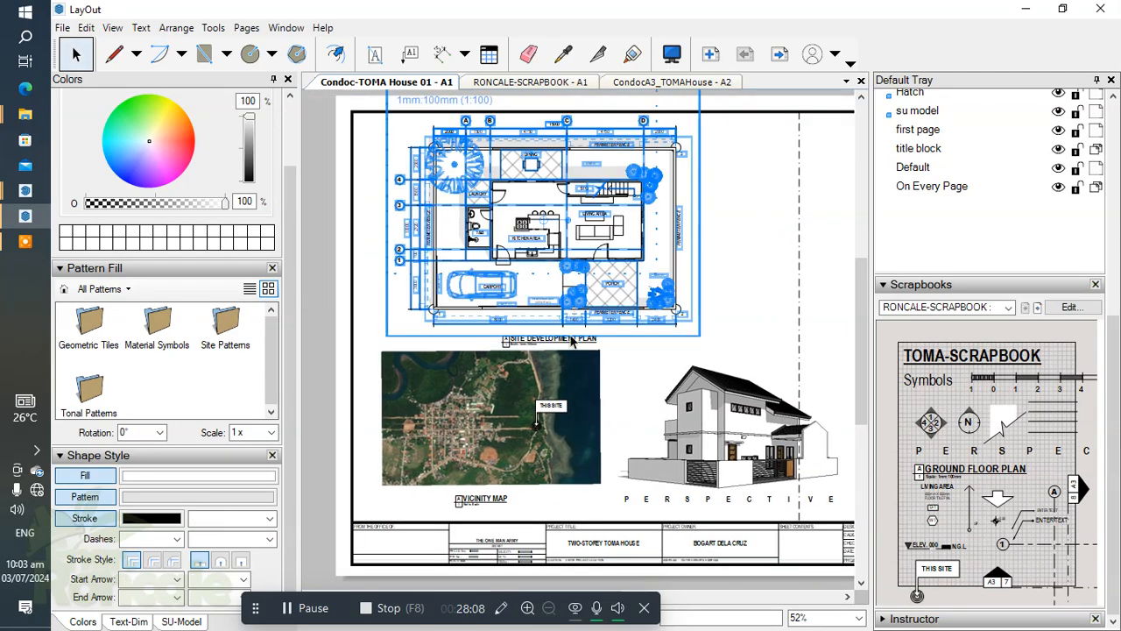
key(Right)
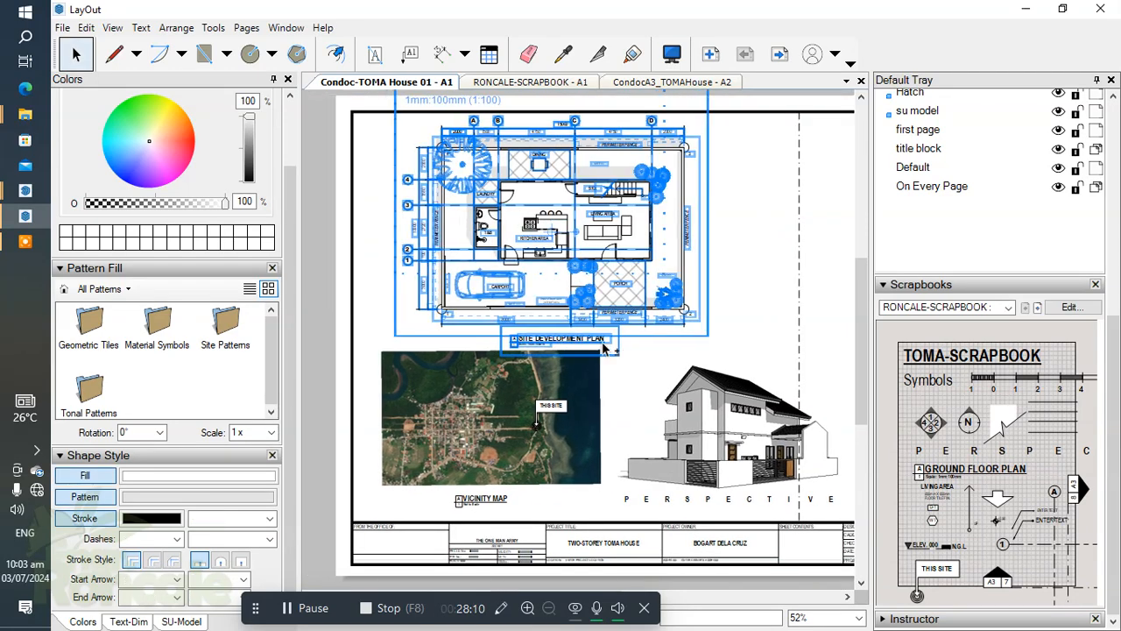
Nudge the selected site development plan with its annotations and title left on the sheet, correct it slightly back right, and deselect it.
key(Left)
key(Left)
key(Left)
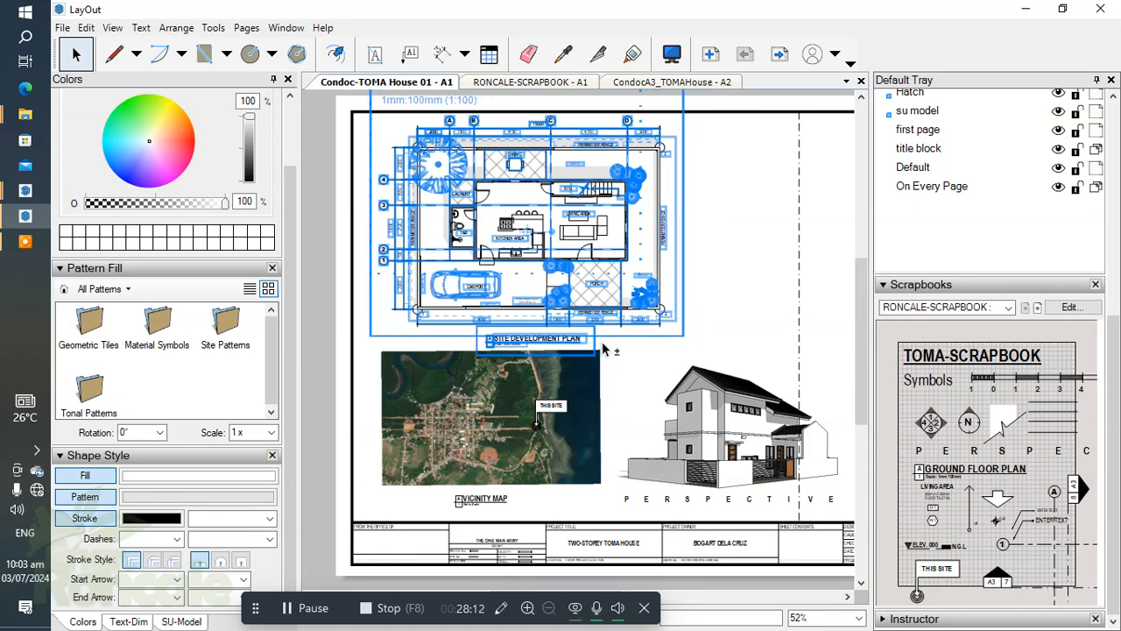
key(Right)
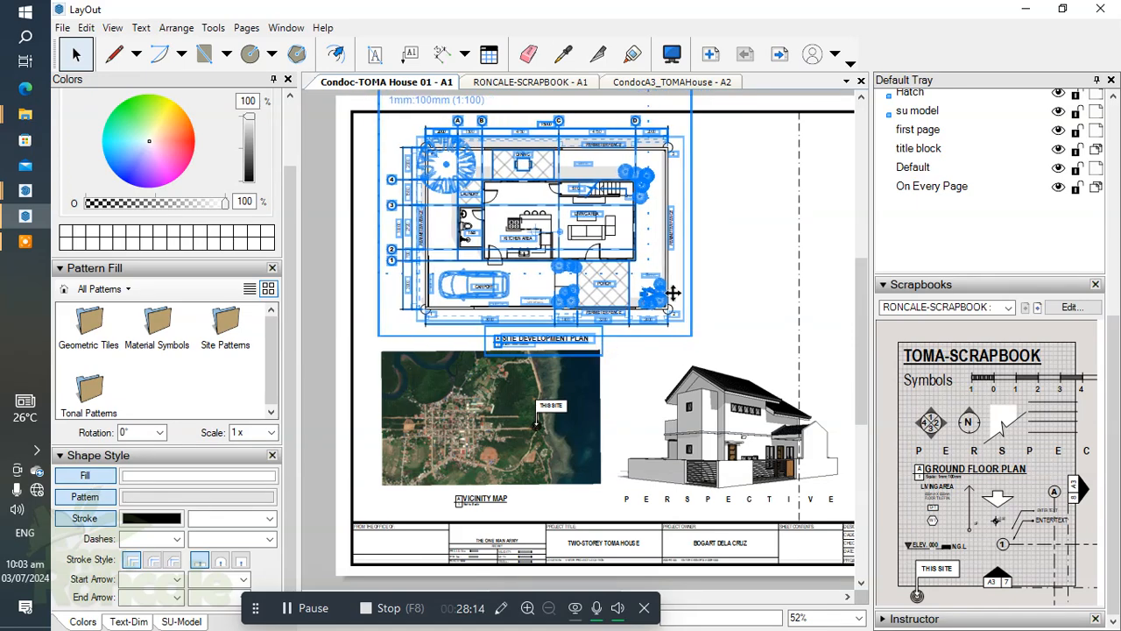
click(712, 334)
Insert a table with 3 columns and 6 rows in the empty space between the site development plan and the dashed vertical line.
scroll(744, 189, up, 3)
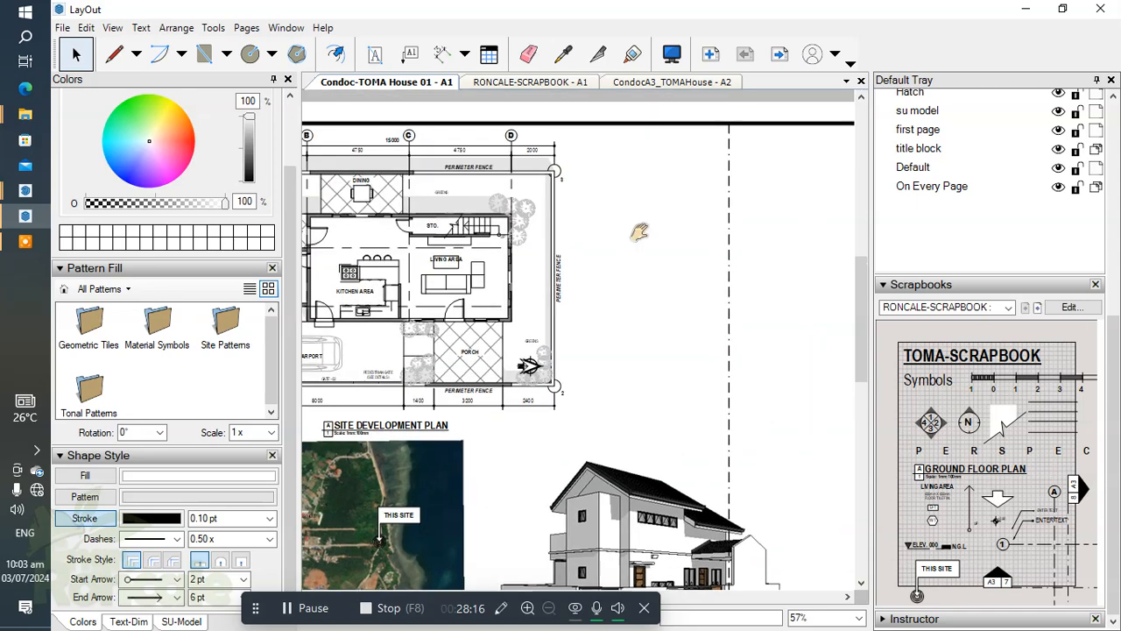
click(489, 56)
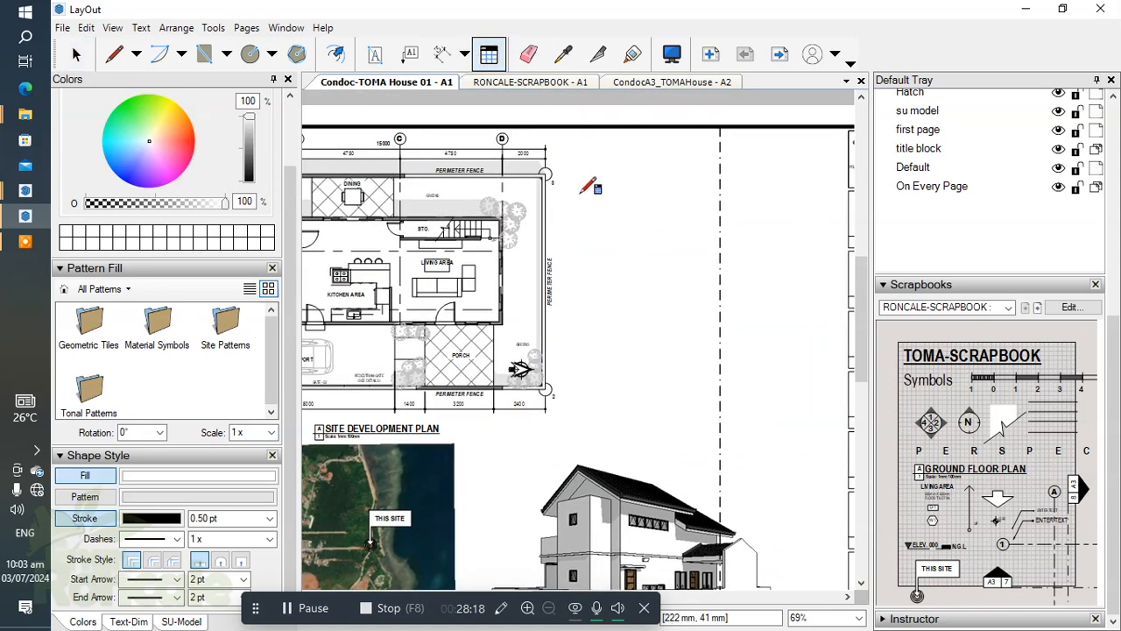
click(574, 184)
scroll(668, 205, up, 2)
scroll(604, 188, up, 2)
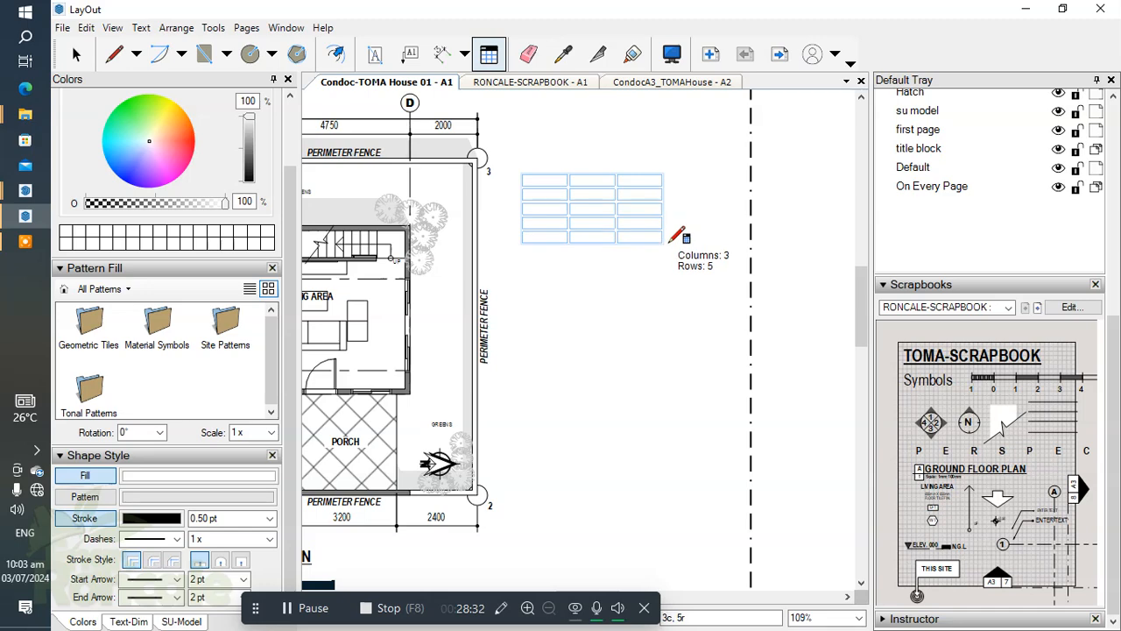
click(678, 247)
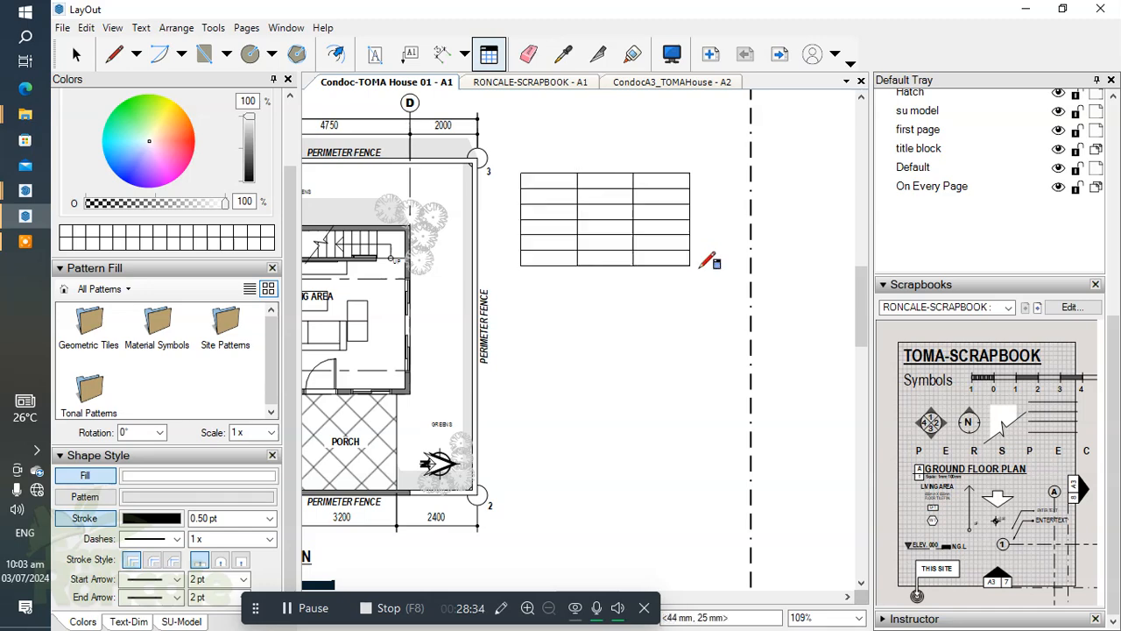
click(734, 259)
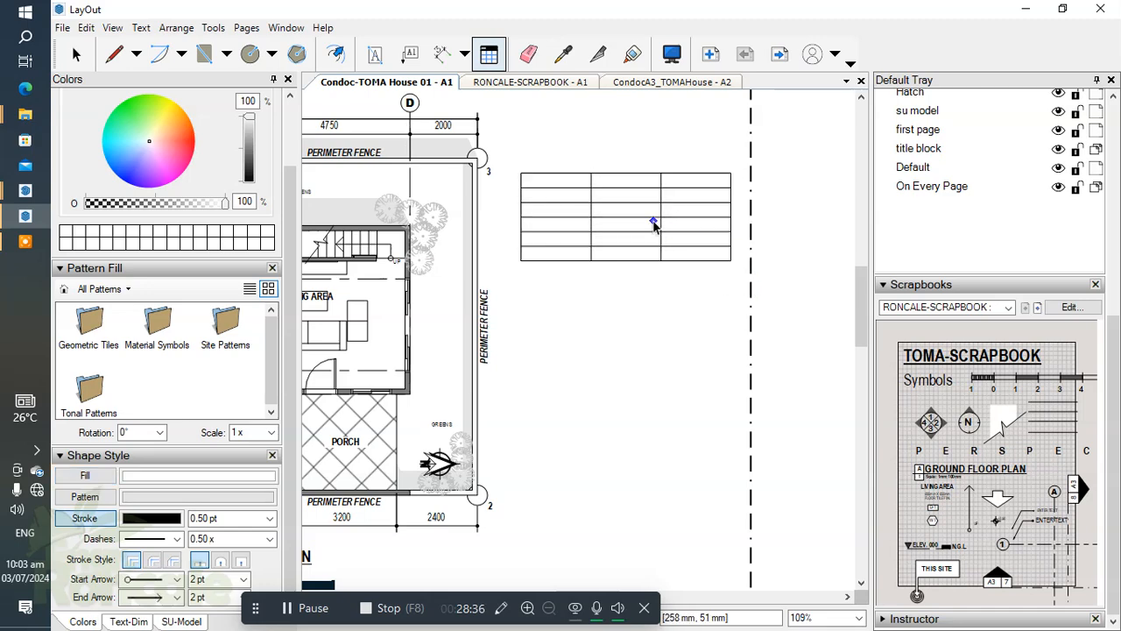
Nudge the new table left toward the site development plan, fine-tune it slightly back right, and deselect it.
scroll(666, 219, down, 5)
key(space)
scroll(689, 217, up, 2)
click(691, 214)
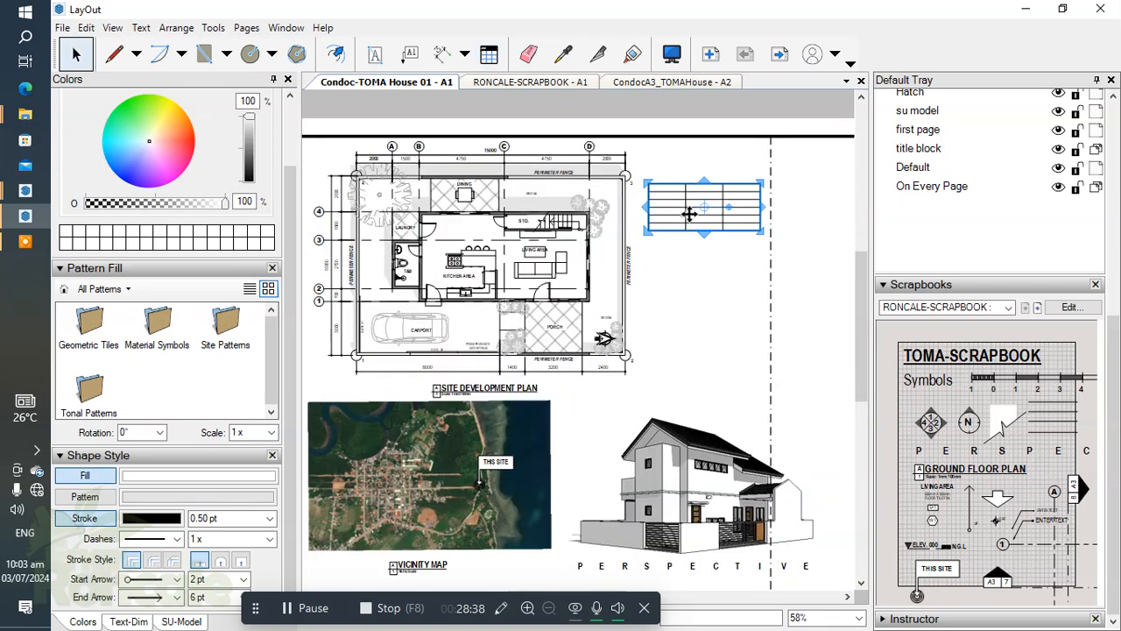
key(Left)
click(705, 291)
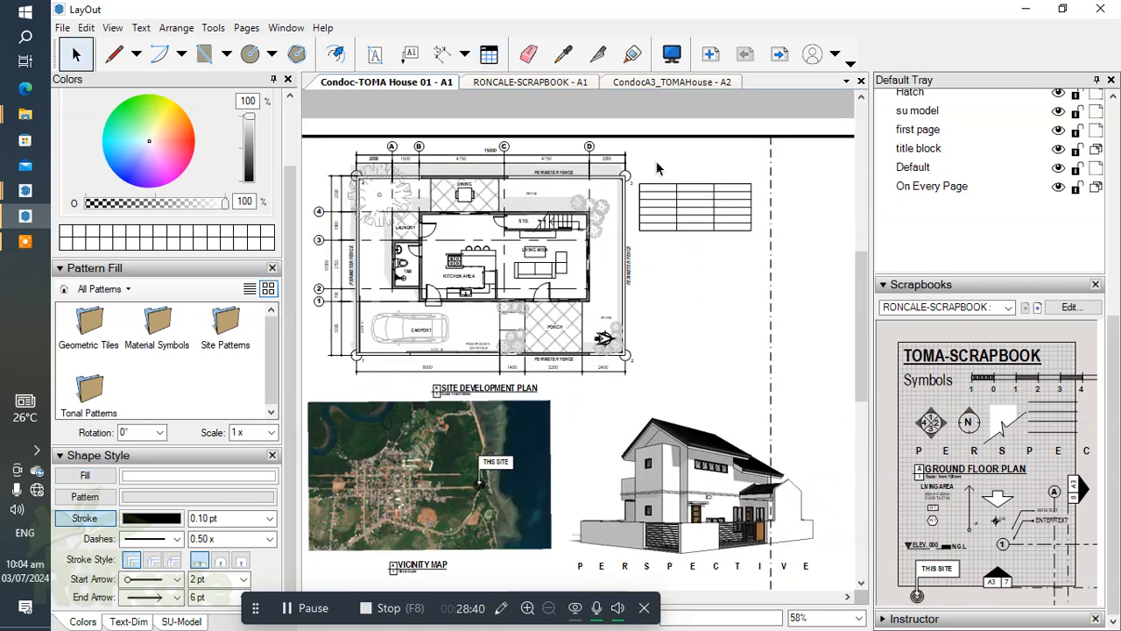
scroll(668, 169, up, 6)
middle_drag(678, 198, 569, 205)
scroll(559, 219, down, 1)
click(558, 214)
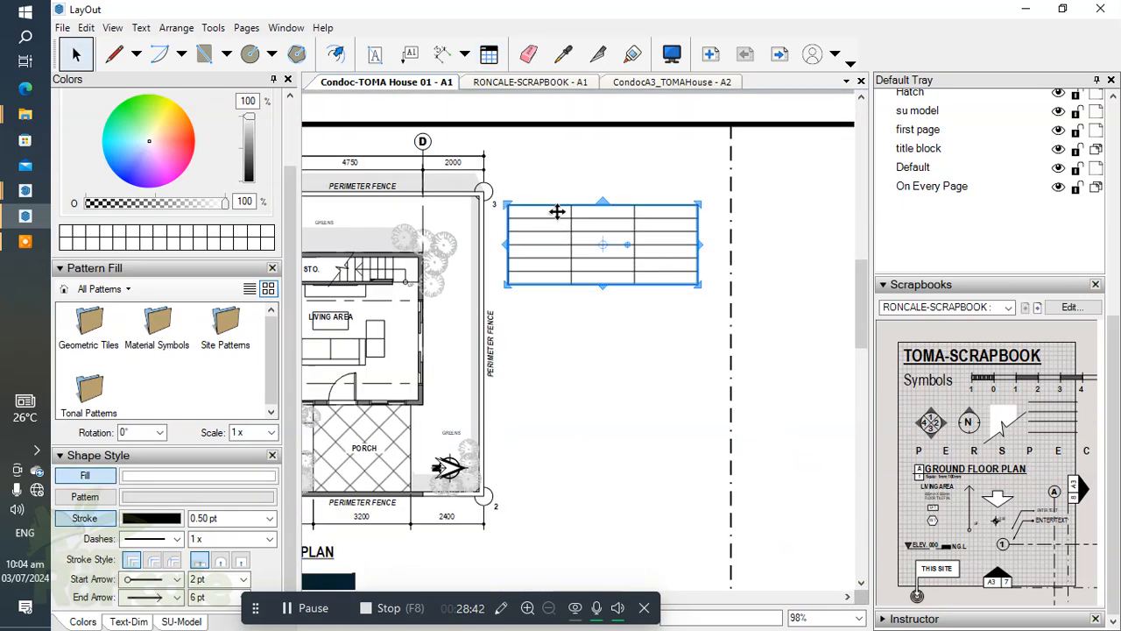
key(Right)
click(626, 366)
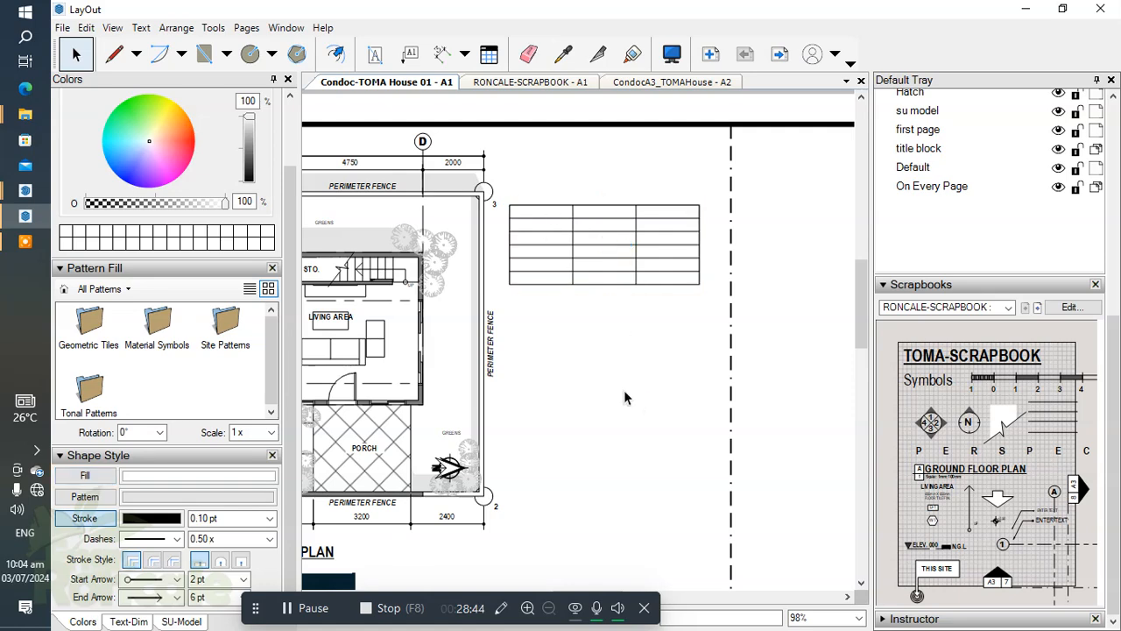
scroll(499, 278, down, 4)
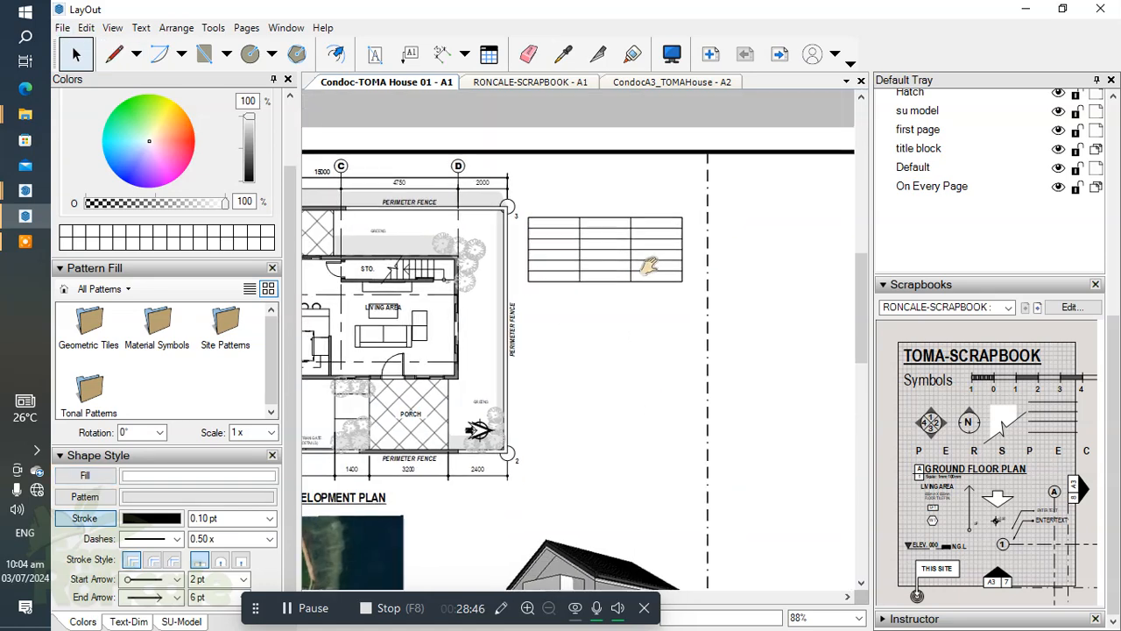
scroll(710, 232, down, 1)
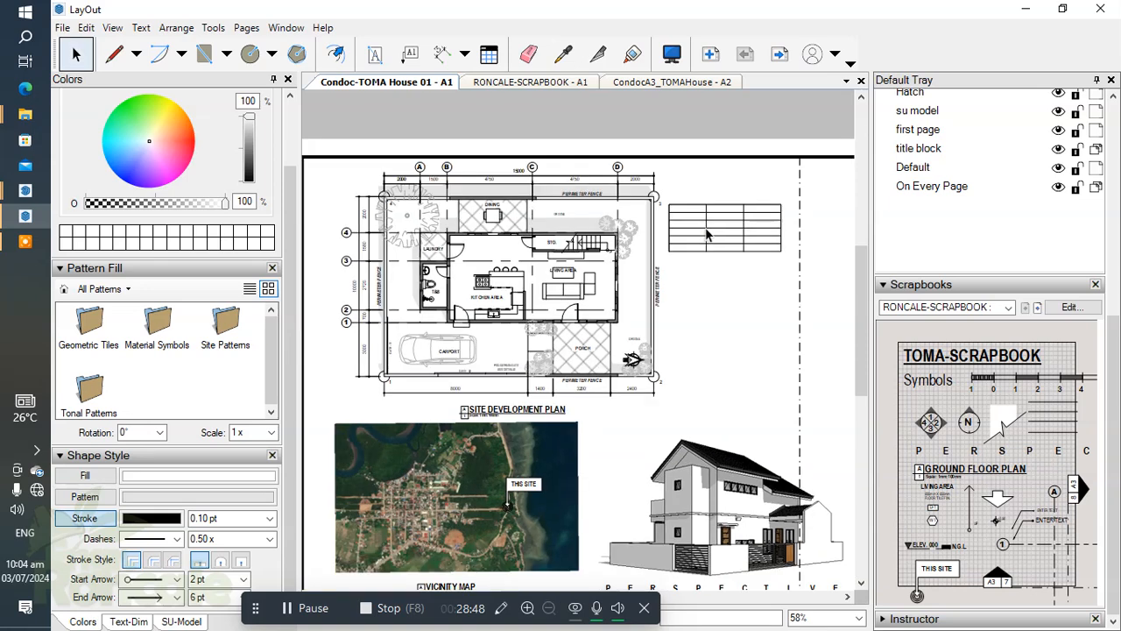
scroll(714, 252, down, 1)
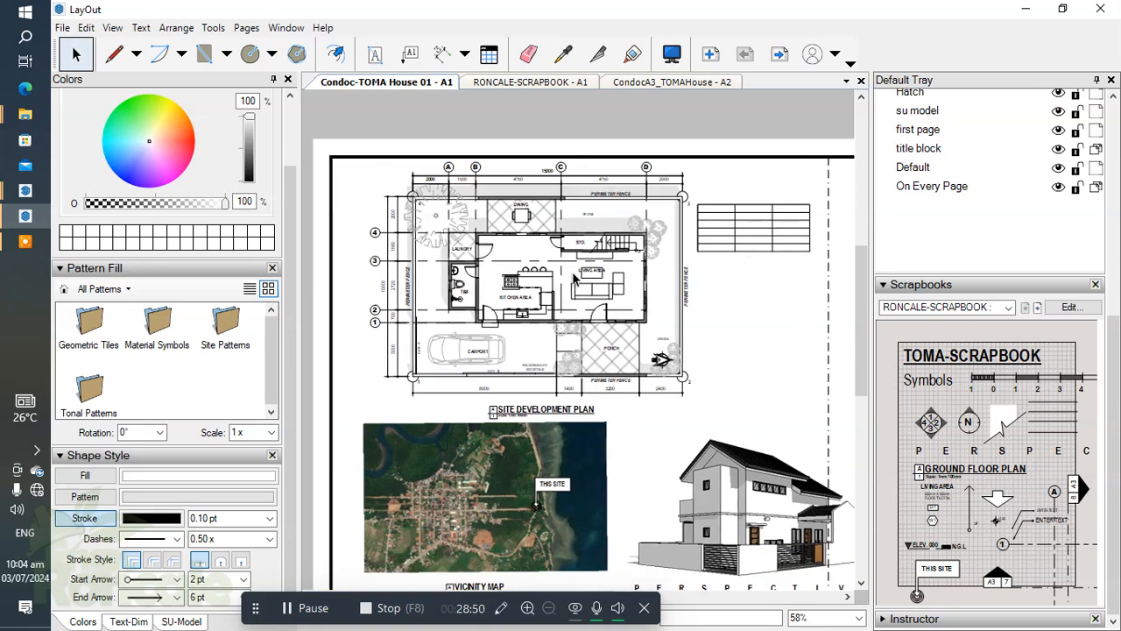
middle_drag(680, 274, 671, 258)
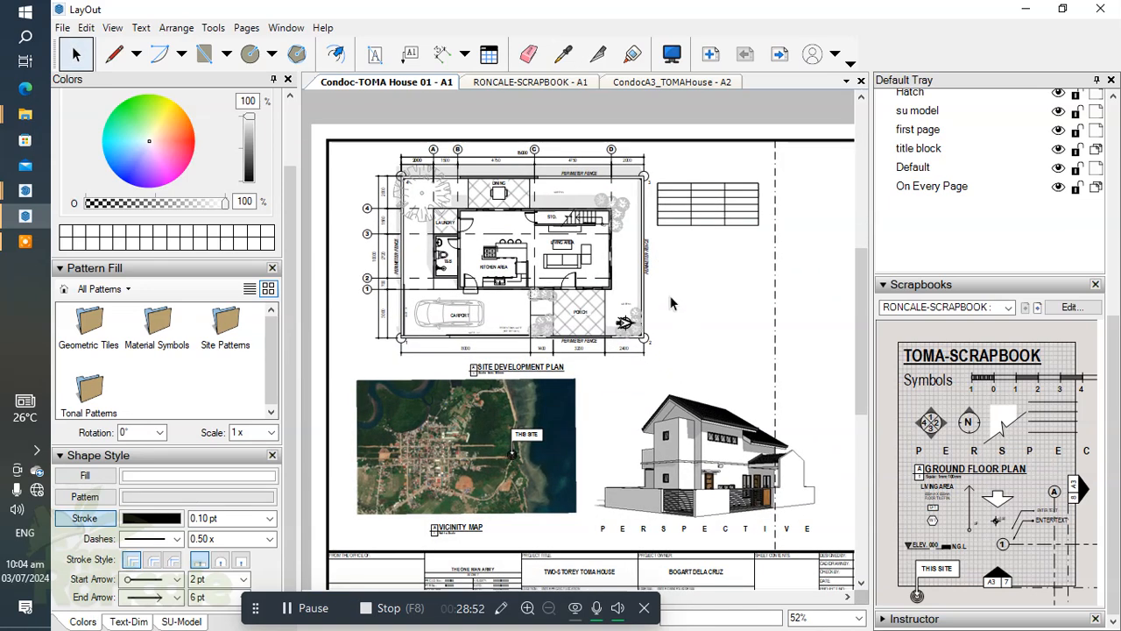